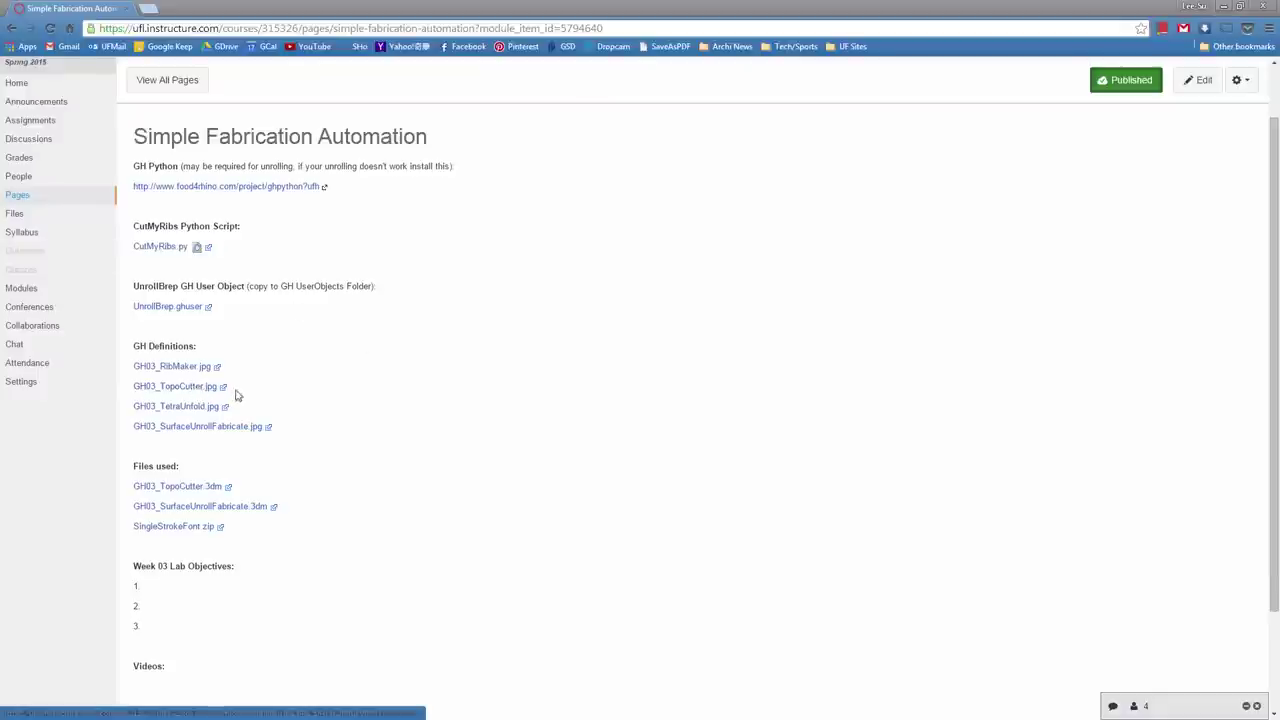
- Switch from the browser to the GH03_TopoCutter model in Rhino and zoom in on the wavy topography solid
left_click(1221, 8)
scroll(334, 329, "down", 8)
left_click(221, 336)
type("zs")
key("Return")
left_click(162, 340)
right_click_drag(389, 360, 178, 334, "shift")
right_click_drag(356, 443, 276, 389)
scroll(335, 380, "up", 2)
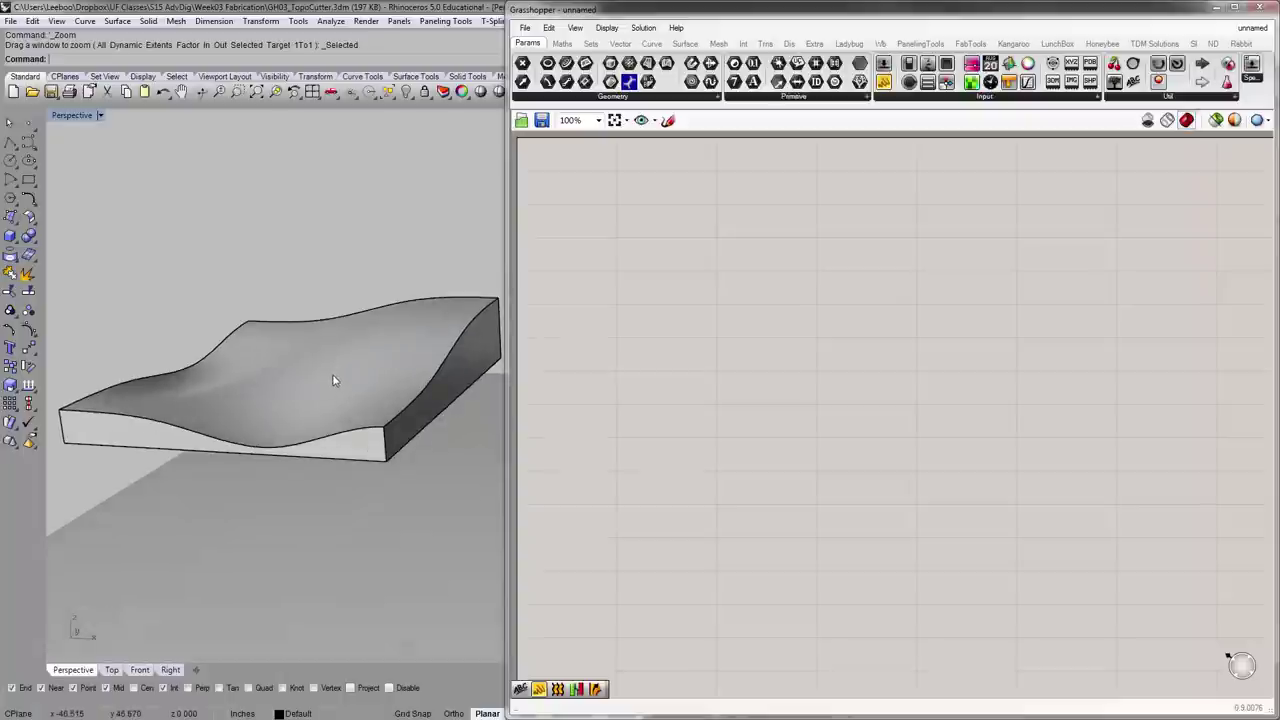
key("Return")
right_click_drag(371, 376, 306, 401, "shift")
key("Escape")
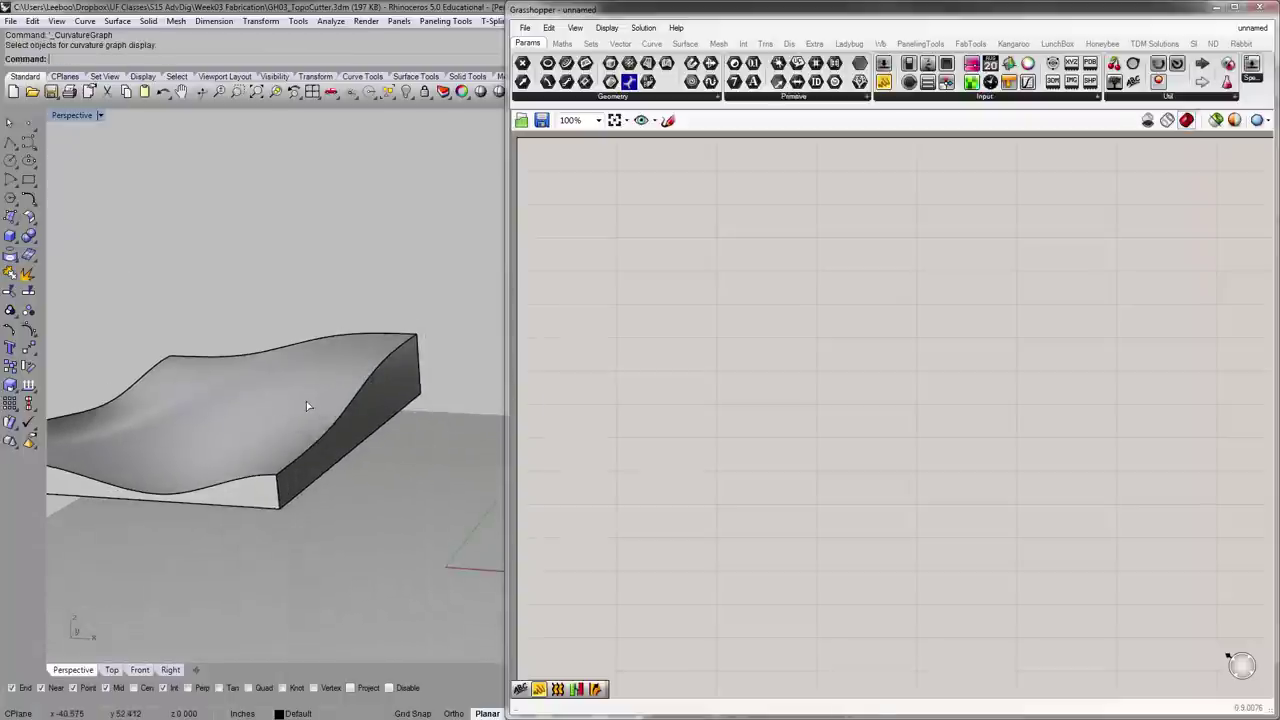
- Try to contour the topography solid vertically using the default distance of 10 between contours
key("Return")
left_click(306, 403)
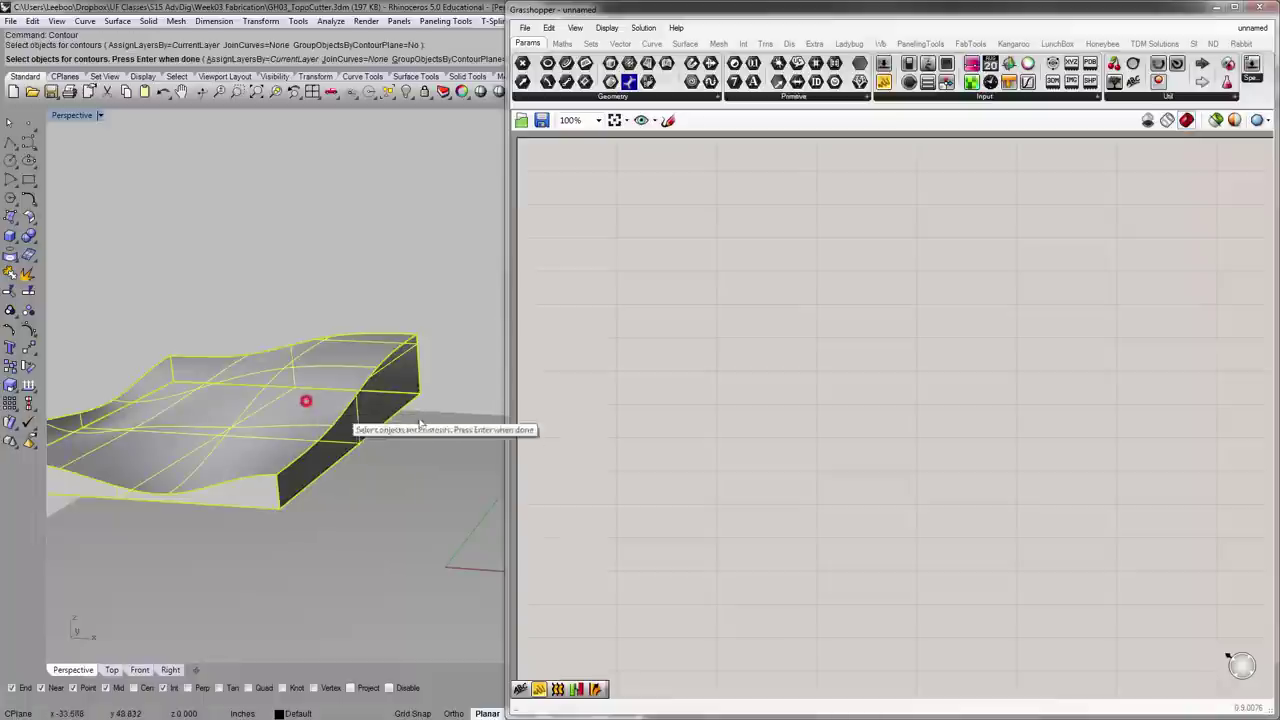
key("Return")
left_click(416, 335)
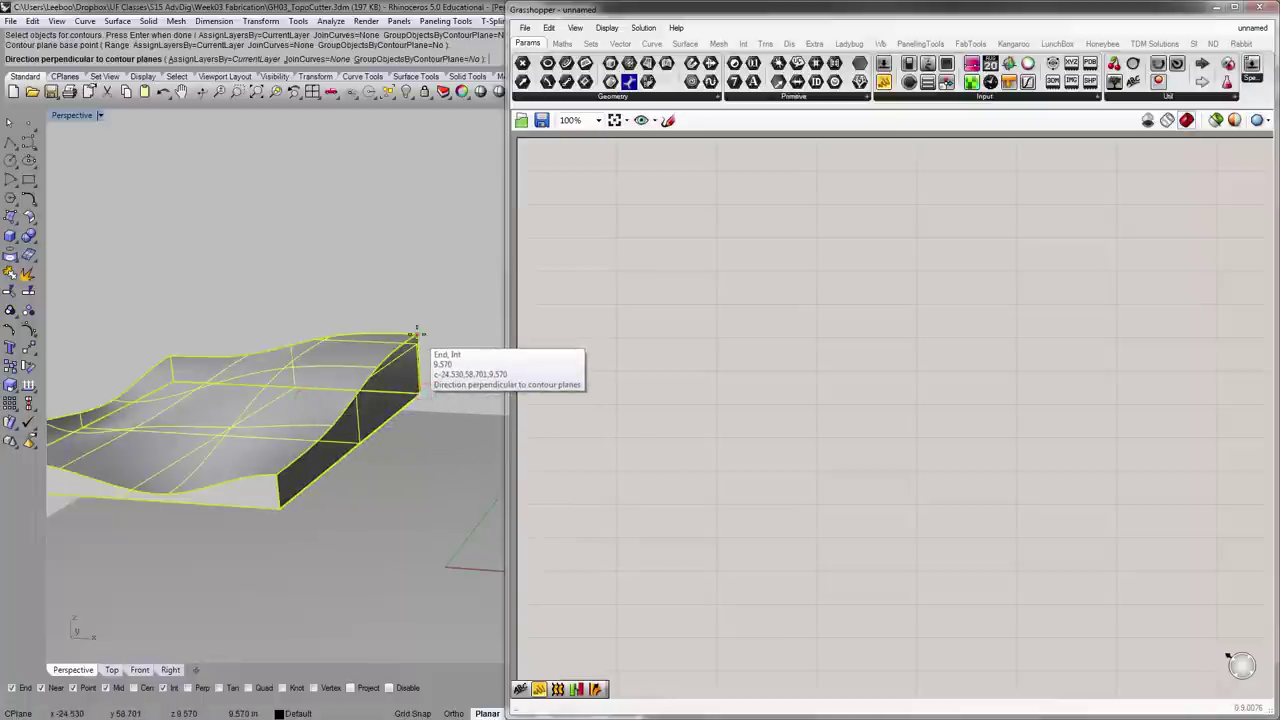
left_click(407, 279)
key("Return")
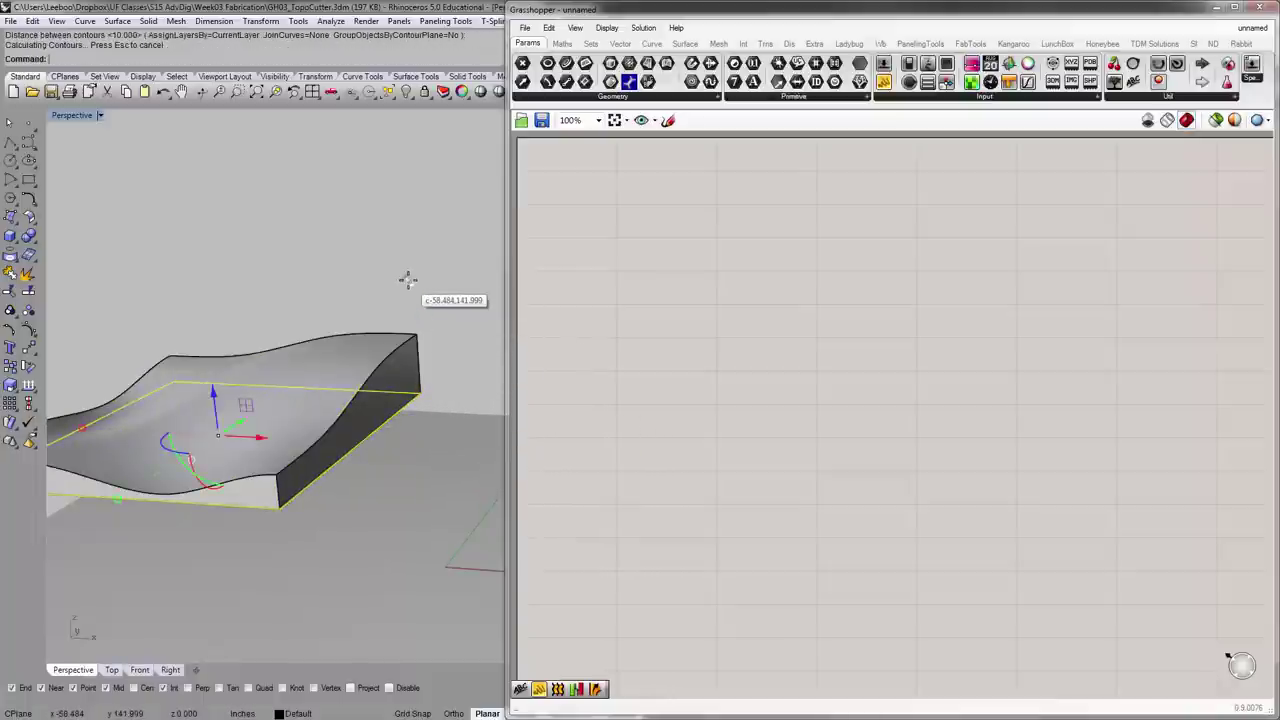
- Contour the topography solid from its bottom corner upward with a distance of 1 between contours
key("Return")
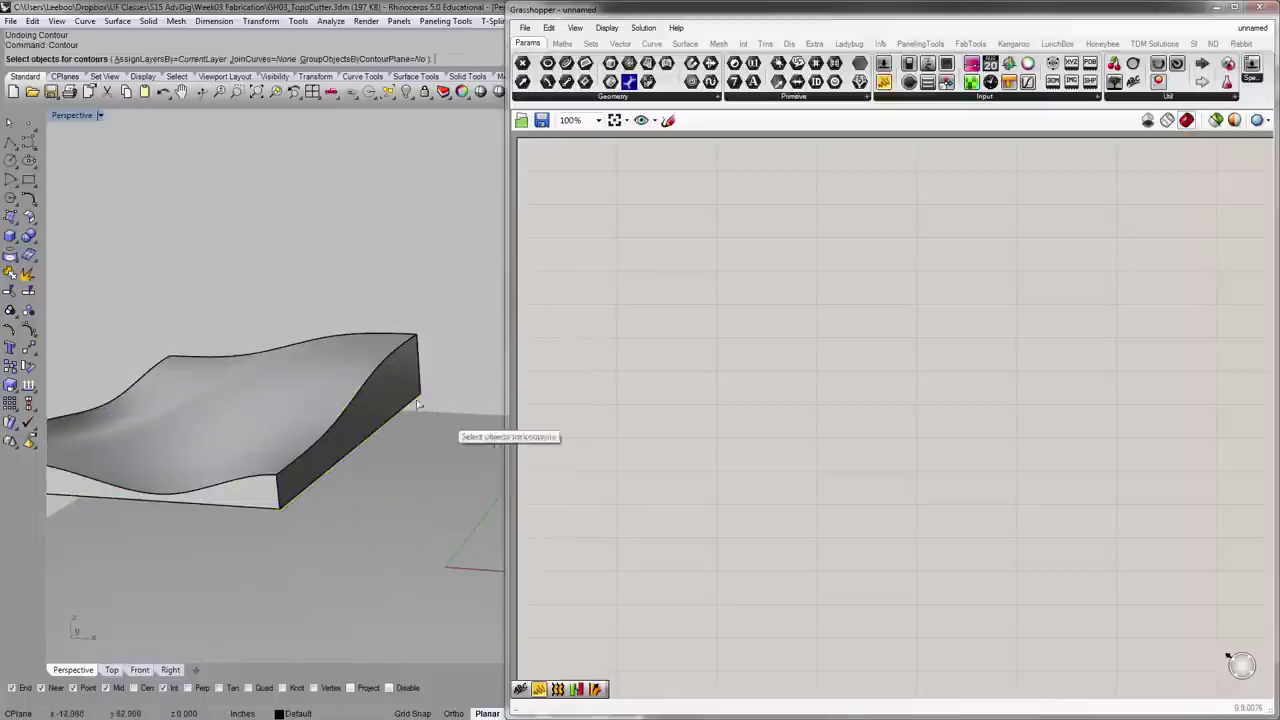
left_click(410, 386)
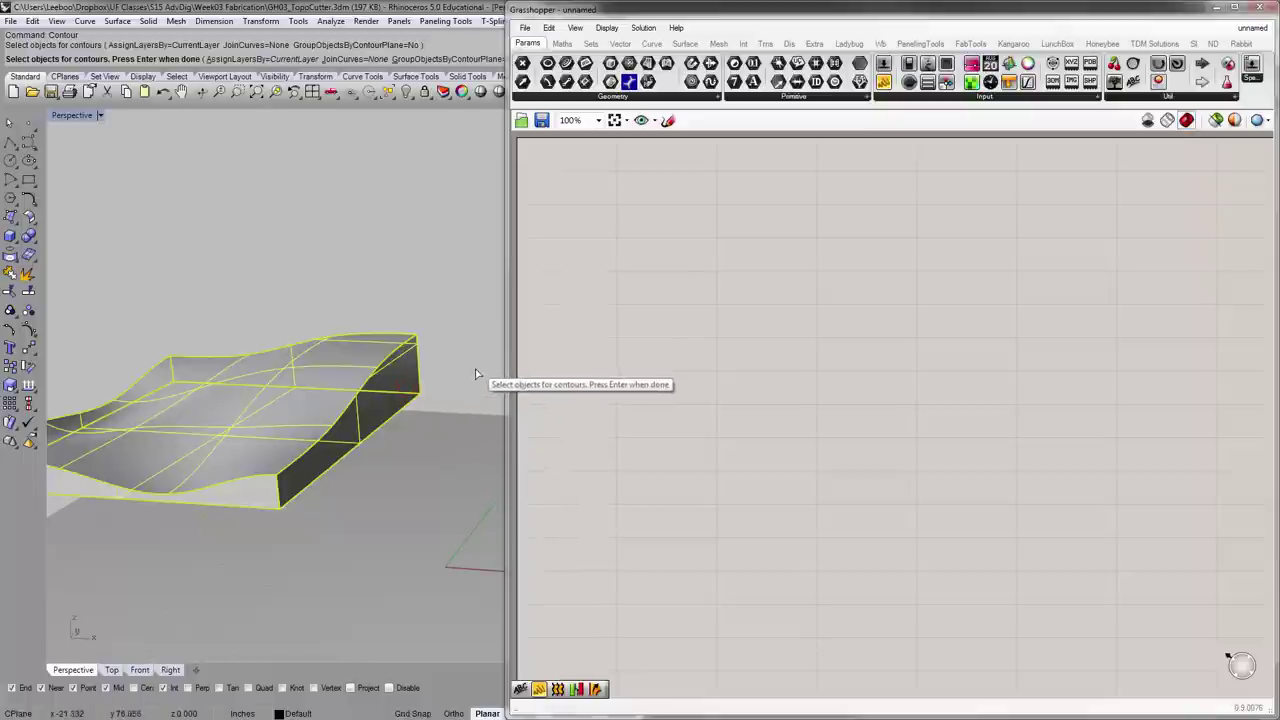
key("Return")
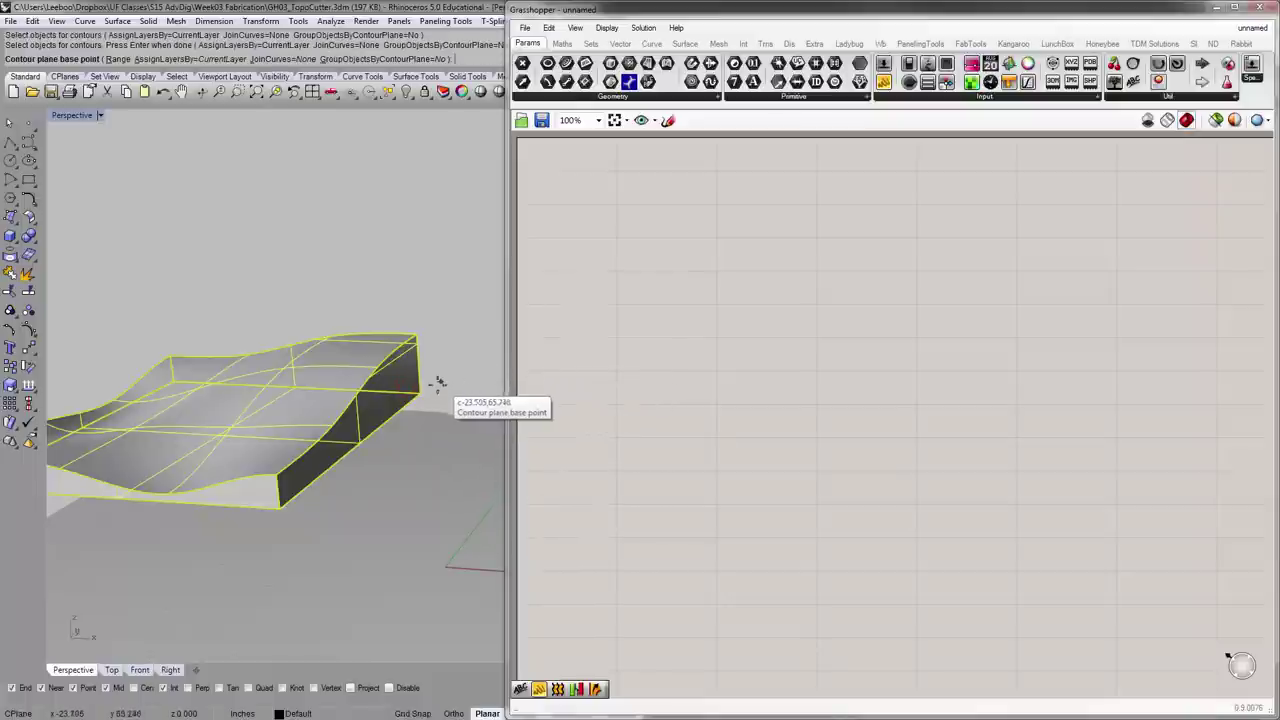
left_click(424, 396)
left_click(414, 334)
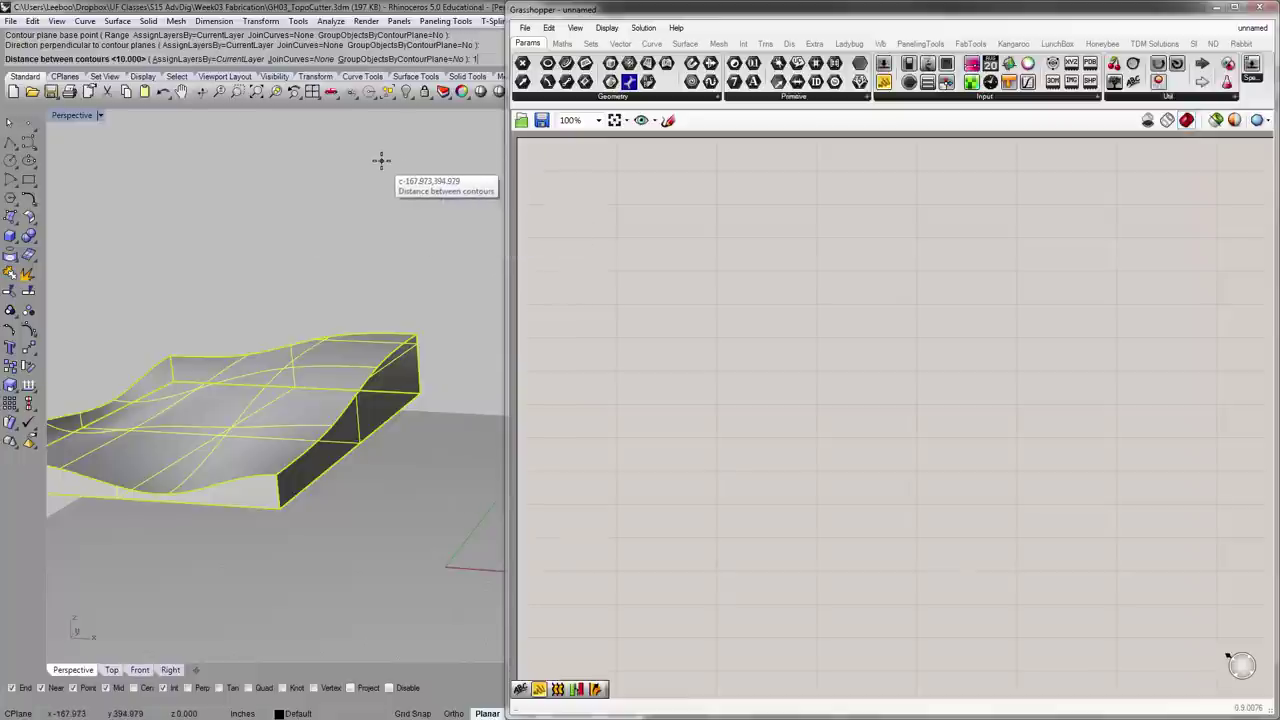
key("Return")
- Move the new contour curves away from the solid so they stand on their own
right_click_drag(326, 214, 343, 314)
scroll(343, 314, "down", 2)
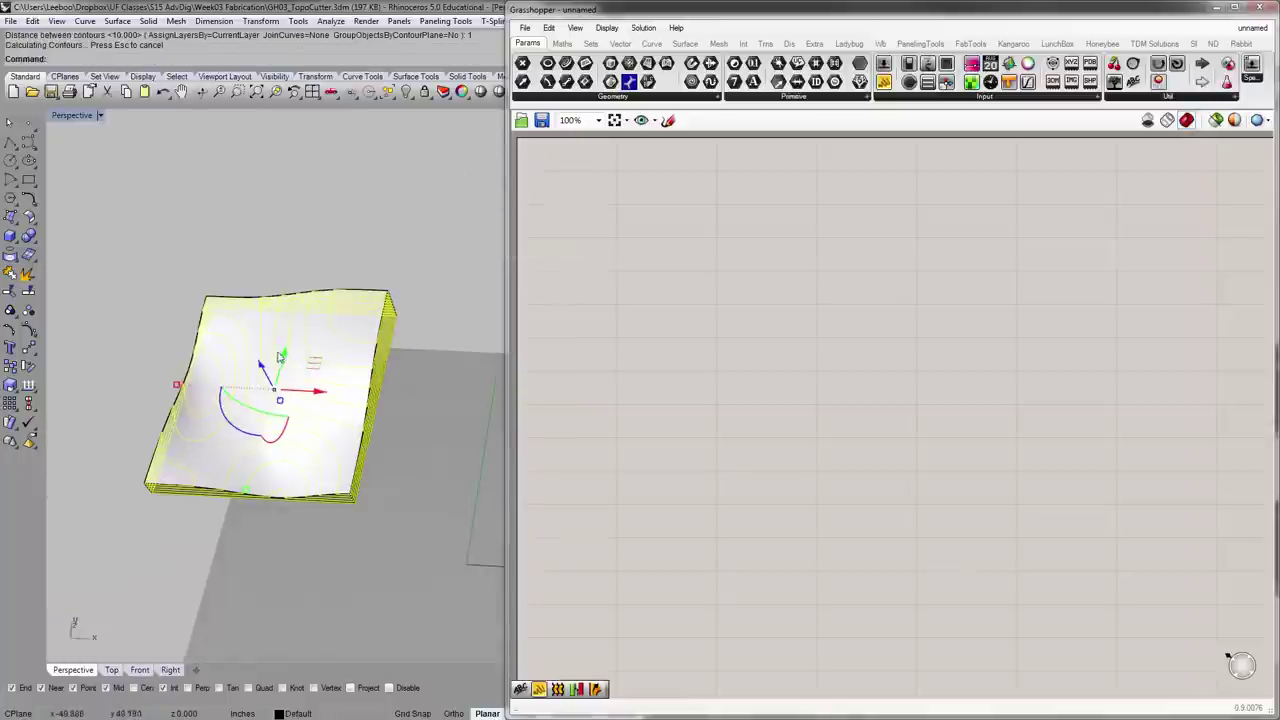
scroll(281, 366, "down", 4)
left_click_drag(281, 366, 324, 200)
right_click_drag(346, 287, 306, 360, "shift")
- Zoom in on the moved contour curves and examine whether each level is a single closed outline
type("zs")
key("Return")
left_click(126, 240)
scroll(306, 360, "down", 4)
scroll(398, 363, "up", 4)
right_click_drag(398, 363, 201, 379, "shift")
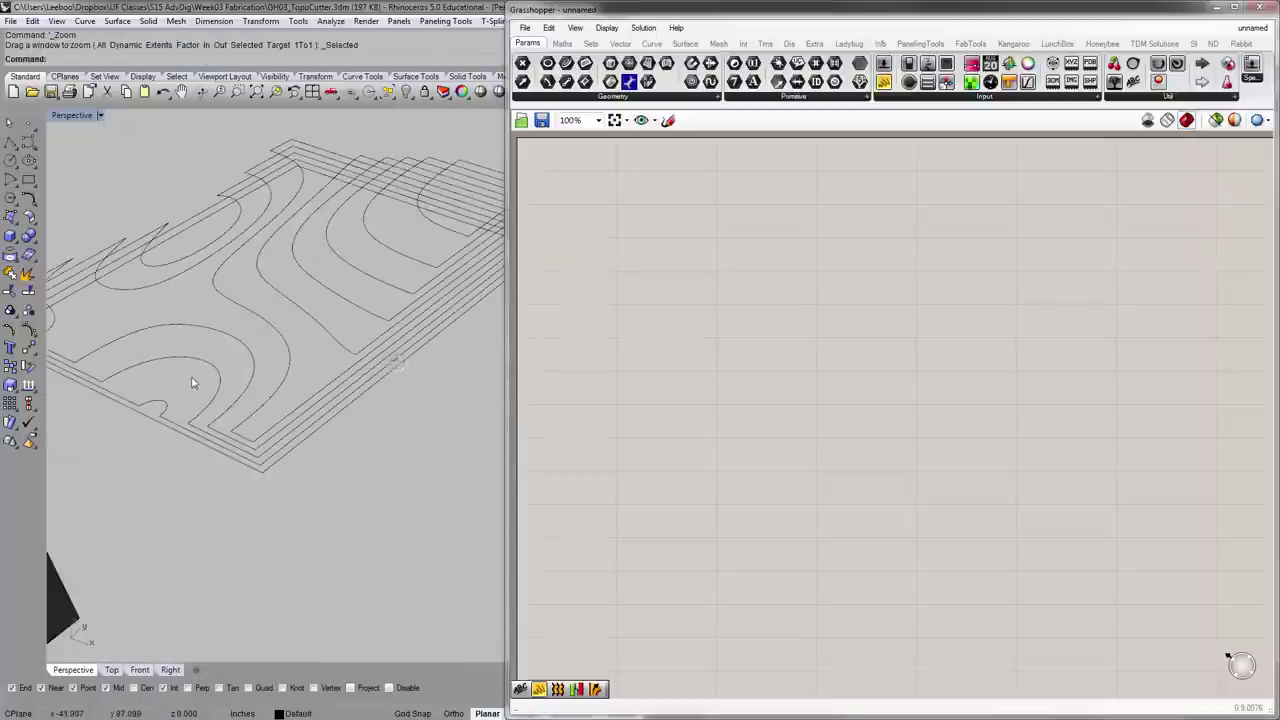
left_click(167, 403)
scroll(169, 403, "down", 4)
scroll(174, 474, "up", 3)
left_click(174, 474)
scroll(176, 440, "up", 6)
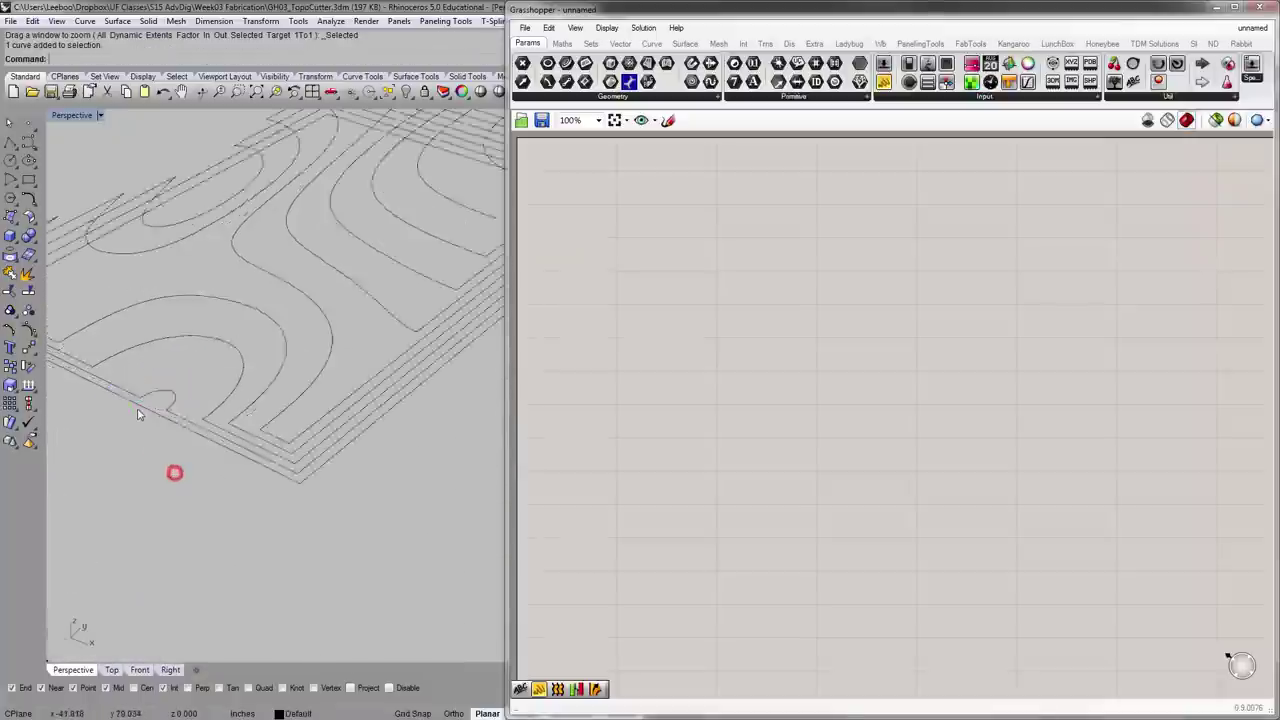
scroll(188, 403, "down", 7)
- Select all the contour curves and join them into closed outlines
right_click_drag(414, 344, 366, 326)
right_click_drag(311, 272, 271, 346, "shift")
scroll(271, 346, "down", 3)
left_click_drag(173, 262, 444, 428)
key("ctrl+j")
left_click(342, 251)
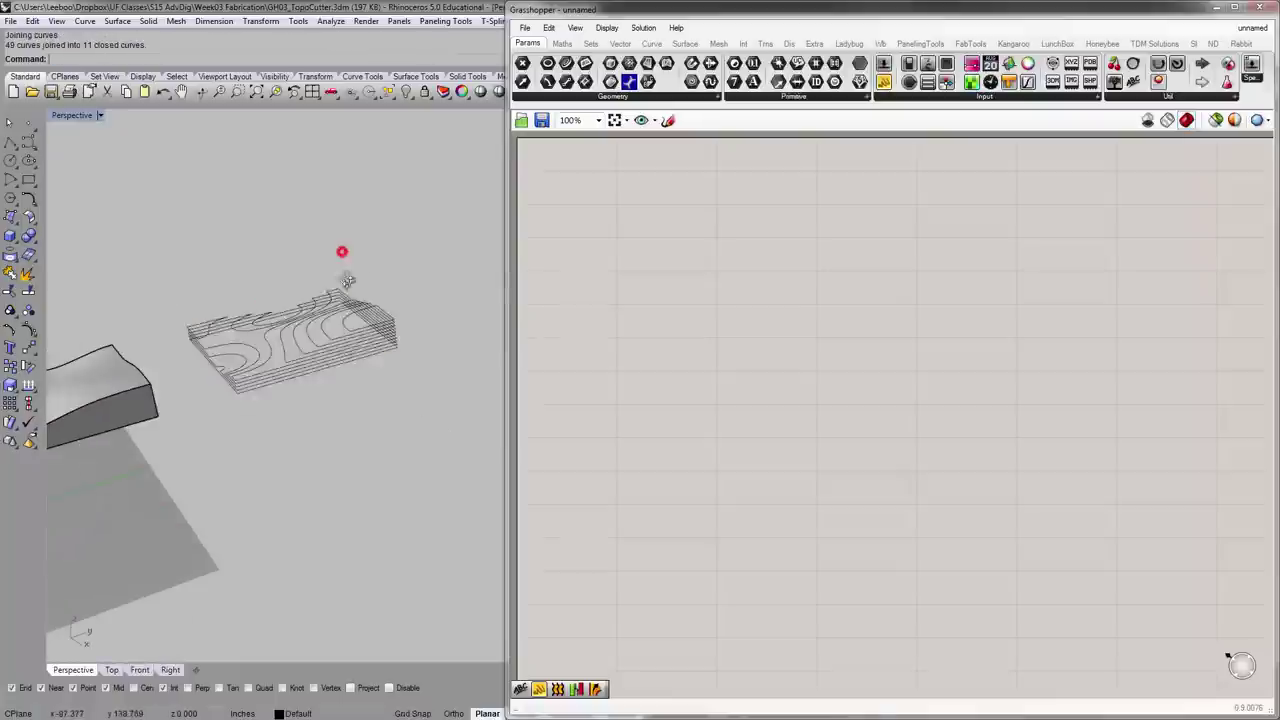
- Pull the two uppermost contour outlines out of the stack and place them beside it
right_click_drag(341, 266, 343, 326)
left_click(325, 311)
left_click_drag(367, 294, 457, 244)
left_click(304, 314)
left_click_drag(371, 289, 493, 225)
right_click_drag(441, 235, 338, 298, "shift")
left_click_drag(377, 368, 428, 351)
left_click(369, 382)
right_click_drag(376, 405, 366, 352)
left_click(366, 349)
- Select all the contour outlines and project them to the construction plane, deleting the input objects
right_click_drag(297, 441, 364, 416)
scroll(364, 410, "down", 2)
left_click_drag(460, 440, 474, 471)
left_click(212, 338)
right_click_drag(474, 471, 291, 365)
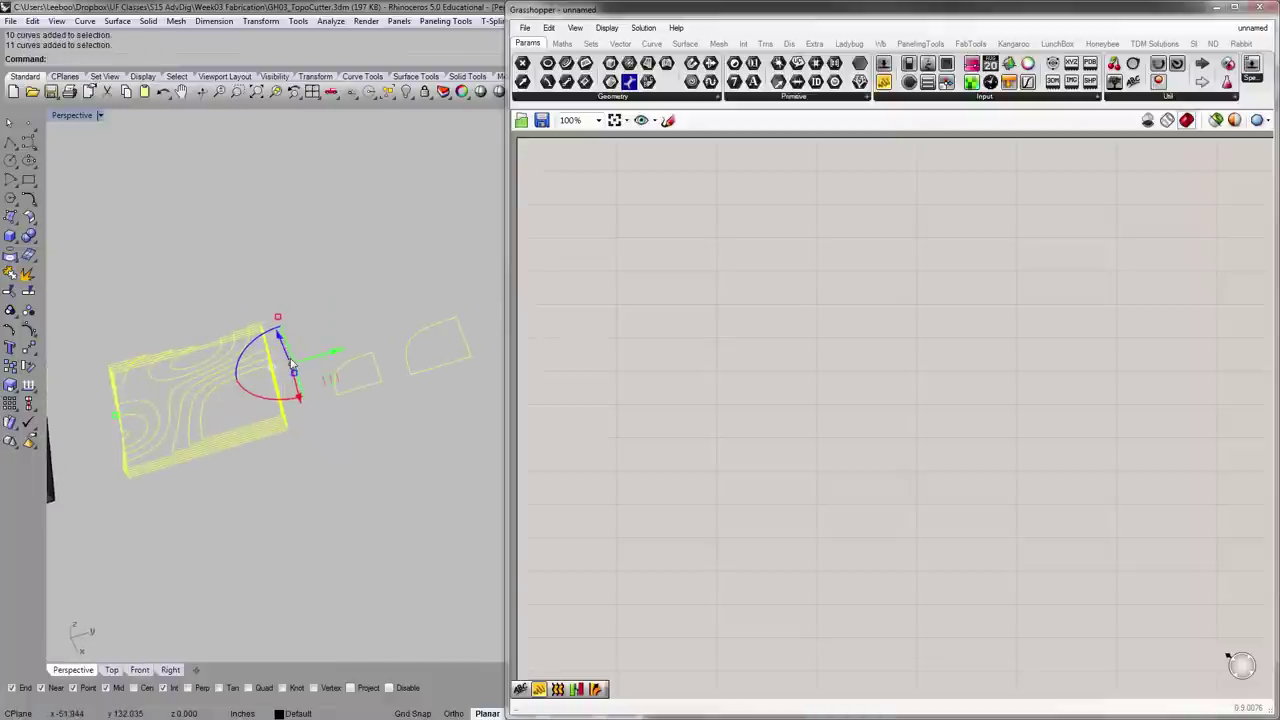
type("c")
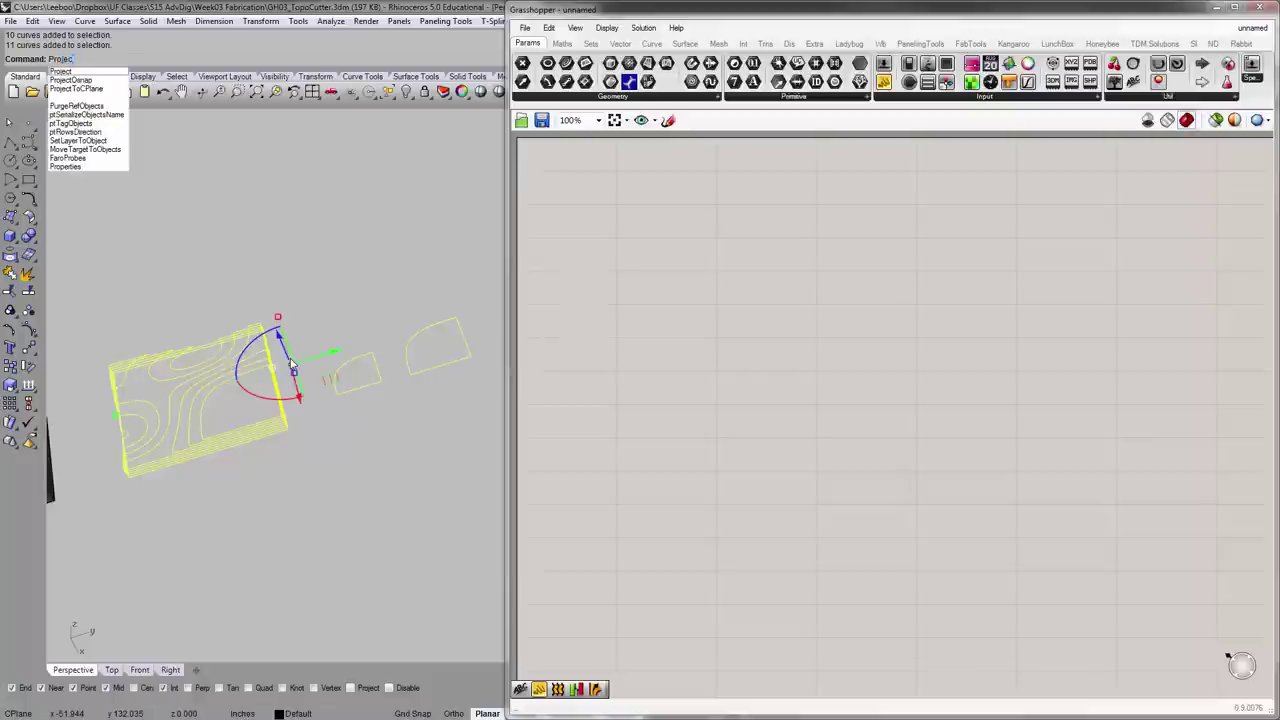
left_click(98, 88)
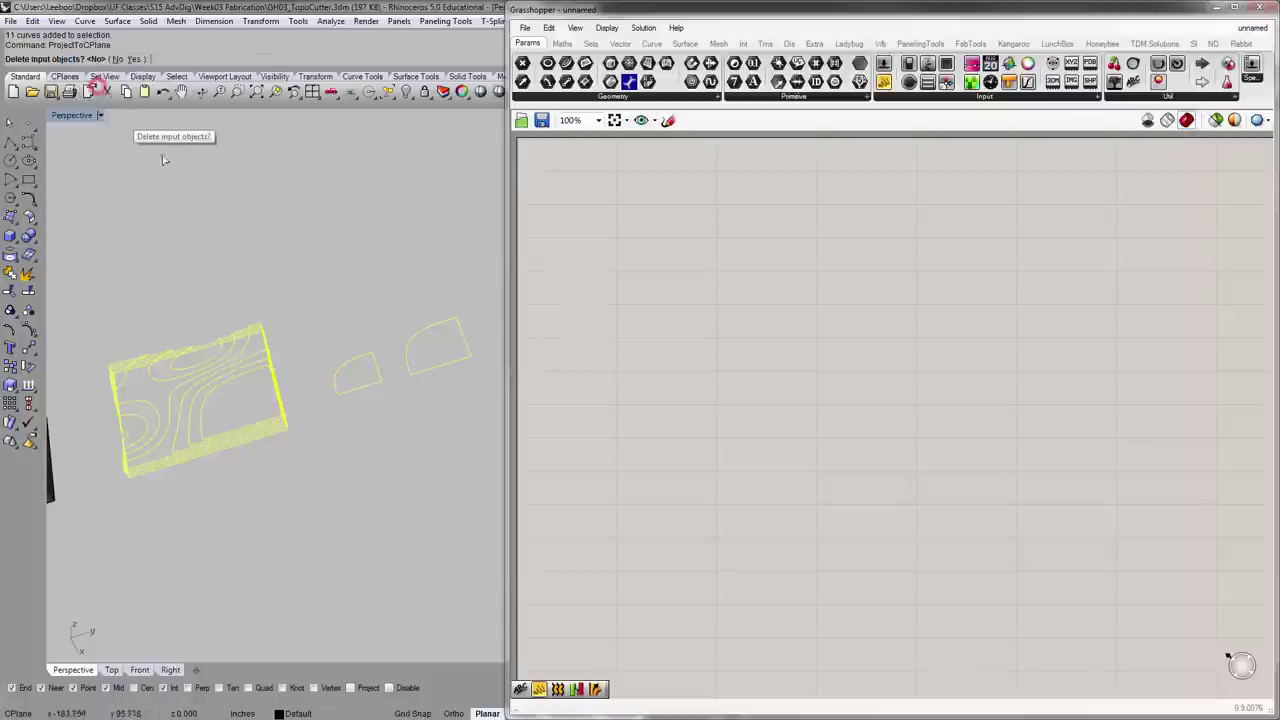
type("y")
key("Return")
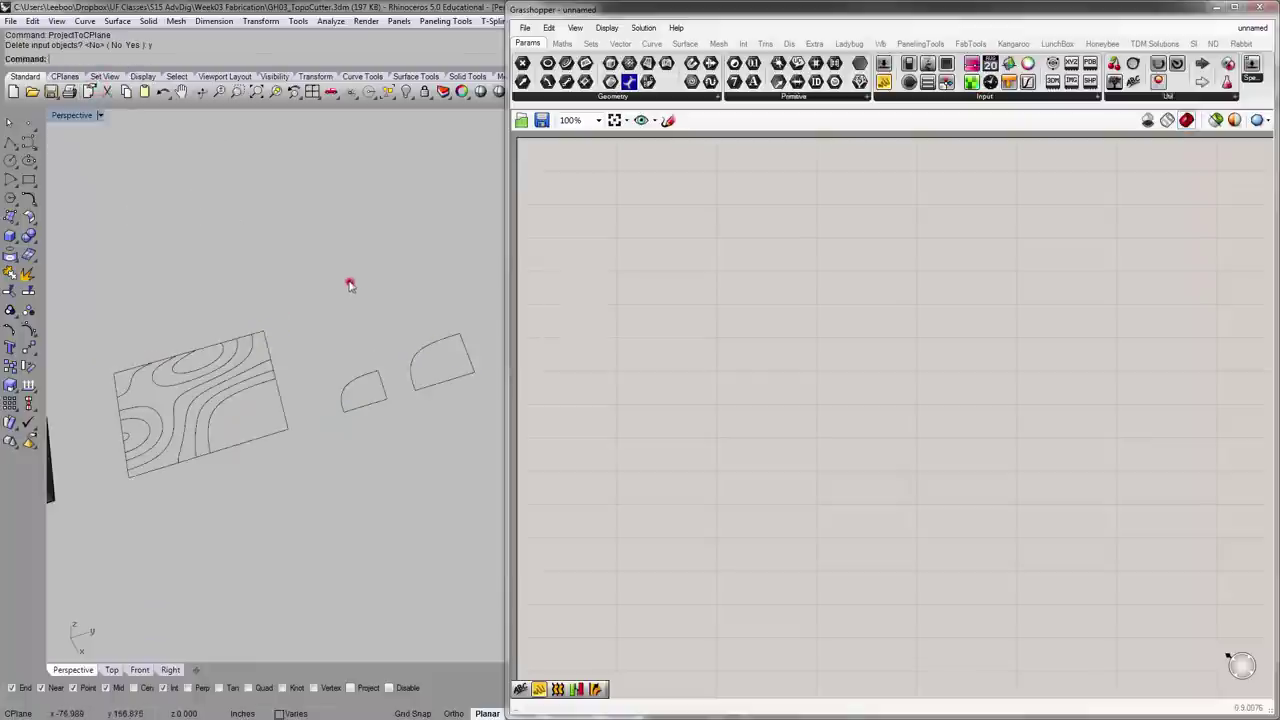
- Move the next two flattened contour outlines out of the overlapping set and lay them beside it
right_click_drag(349, 283, 320, 349)
left_click(235, 399)
right_click_drag(247, 407, 257, 448)
scroll(258, 450, "up", 4)
left_click_drag(285, 430, 388, 282)
left_click(230, 354)
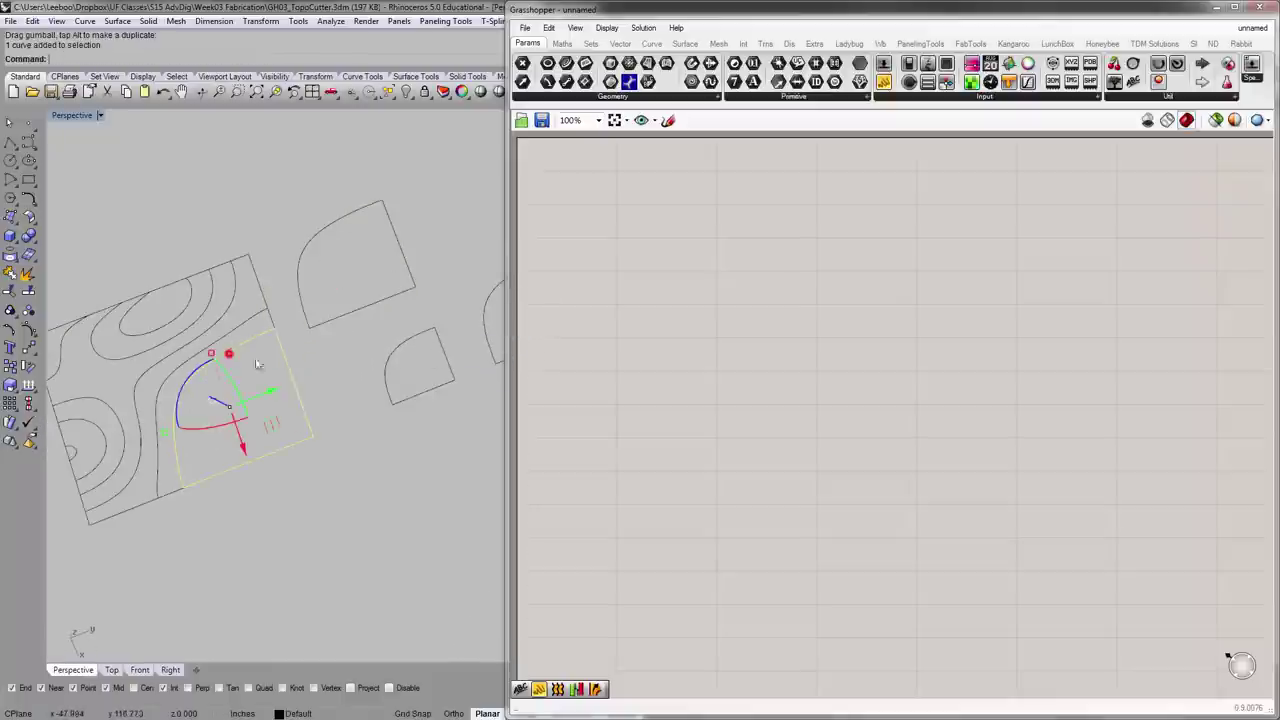
left_click_drag(271, 423, 393, 499)
left_click(323, 398)
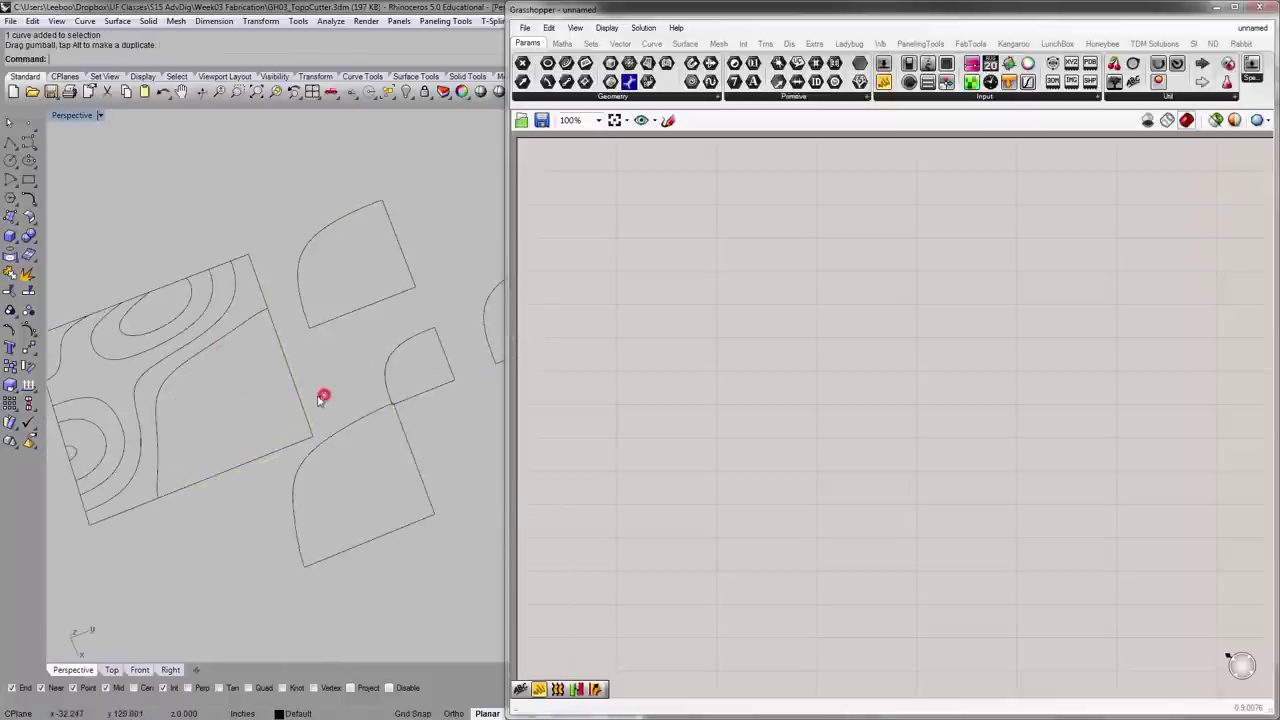
- Spread the remaining overlapping contour outlines apart on the construction plane like a cut sheet
scroll(323, 405, "down", 6)
right_click_drag(323, 408, 309, 340)
left_click(254, 359)
left_click_drag(254, 359, 335, 245)
left_click_drag(248, 336, 276, 484)
left_click_drag(206, 334, 204, 306)
left_click_drag(202, 376, 165, 420)
- Select all the laid-out contour curves and delete them
left_click(399, 474)
scroll(322, 434, "down", 8)
left_click_drag(284, 342, 265, 326)
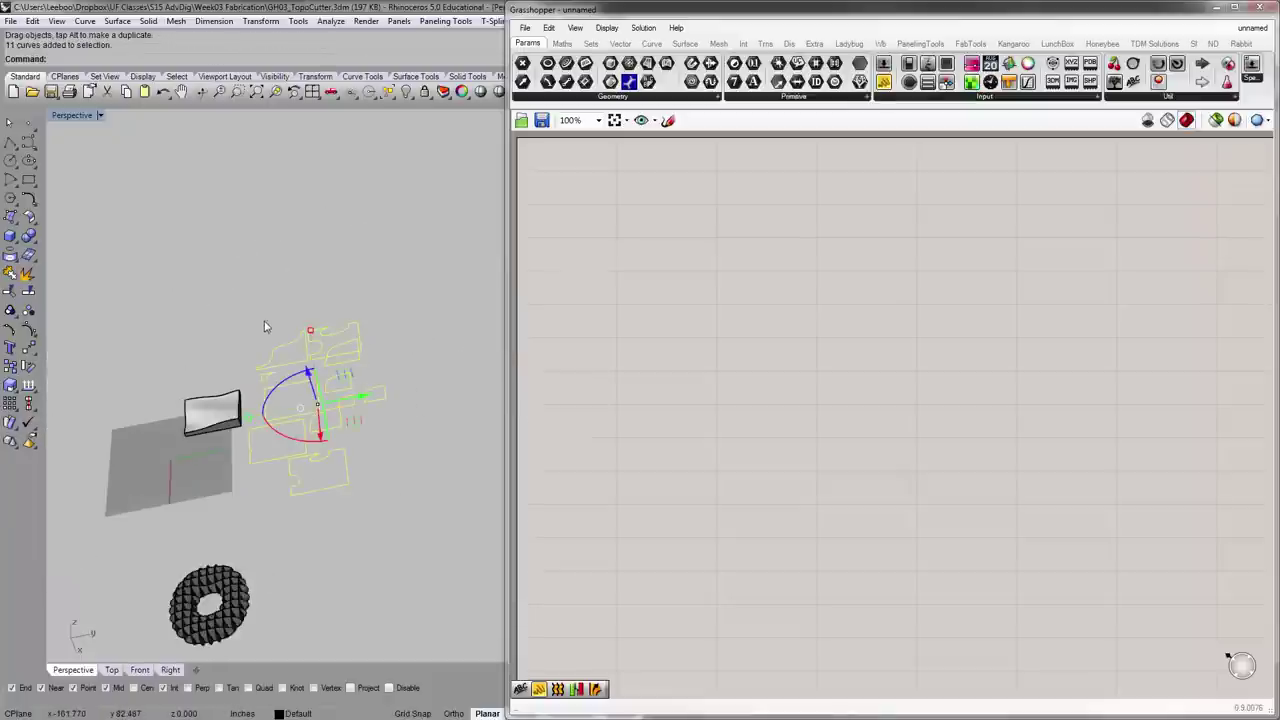
key("Delete")
- Frame the topography solid in the viewport and add a Brep parameter to the Grasshopper canvas
left_click(197, 427)
type("zs")
key("Return")
left_click(169, 382)
right_click_drag(169, 382, 160, 326)
scroll(160, 326, "down", 7)
right_click_drag(301, 308, 298, 384)
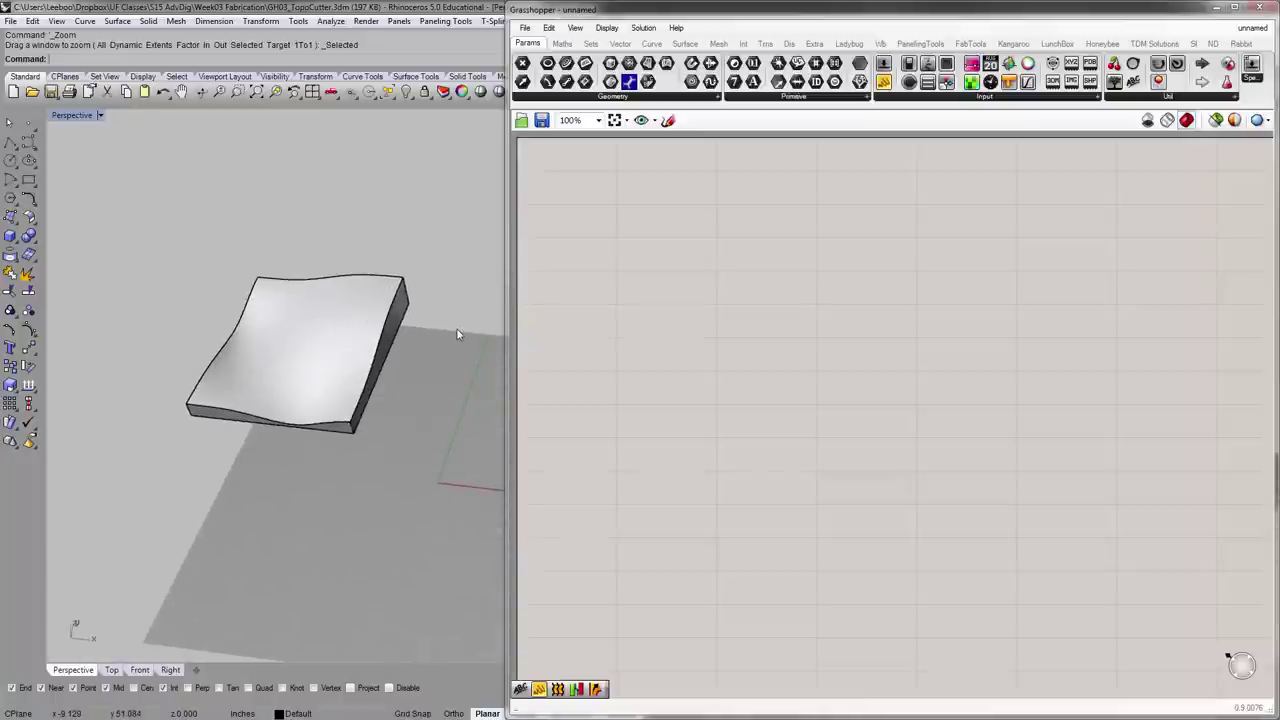
left_click(553, 97)
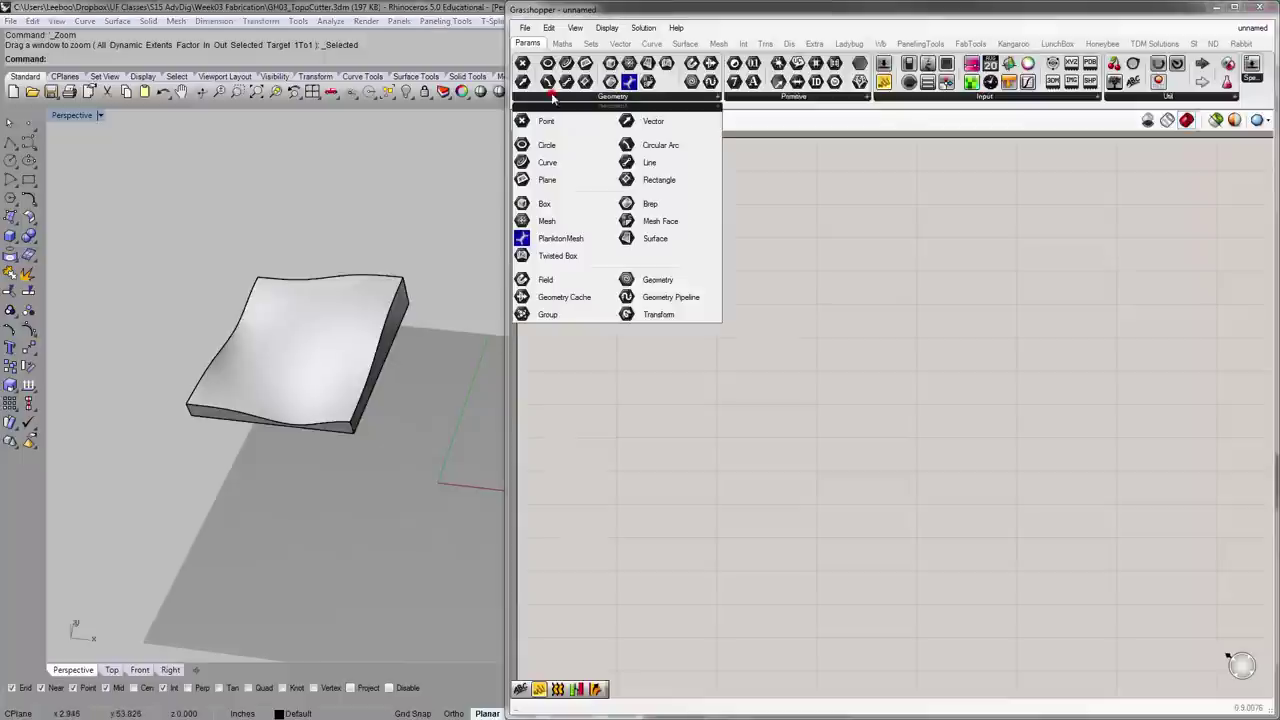
left_click(652, 206)
- Examine the topography solid from all sides, including its underside, to check that it is closed
right_click_drag(352, 322, 360, 291)
left_click(360, 289)
type("zs")
key("Return")
left_click(266, 346)
scroll(143, 337, "down", 5)
right_click_drag(143, 337, 309, 357)
scroll(307, 352, "down", 7)
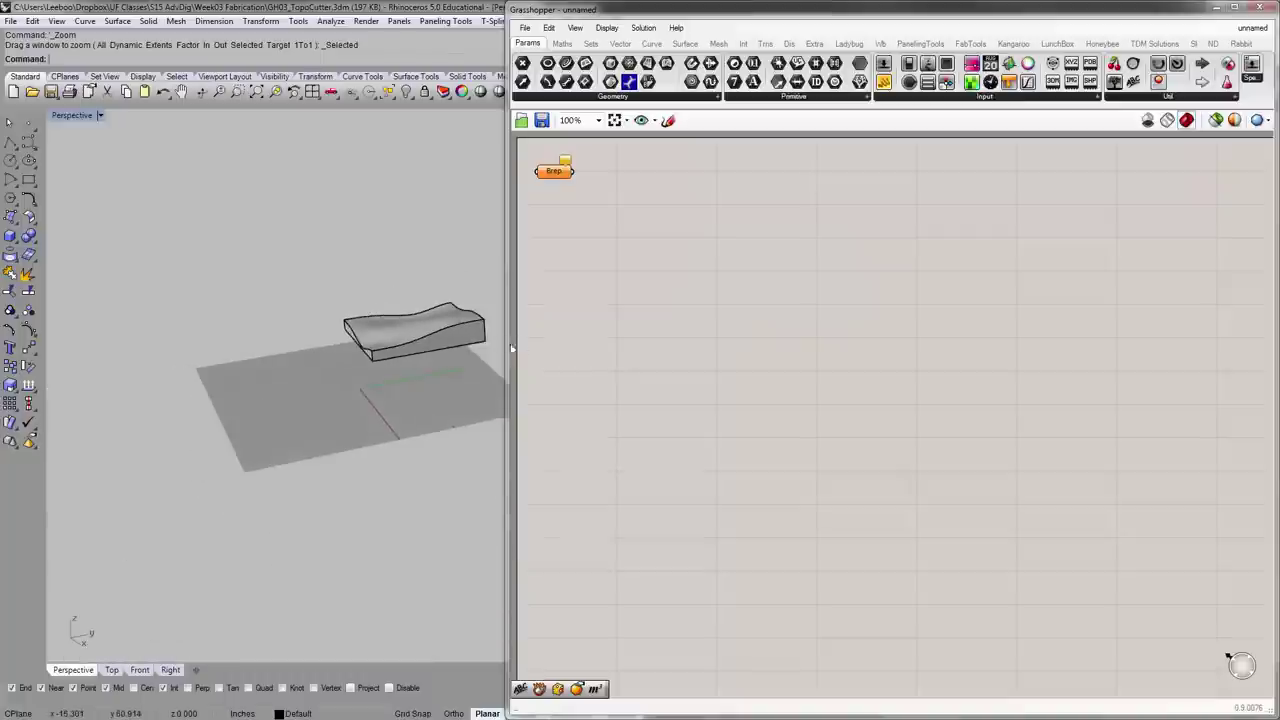
scroll(423, 340, "up", 8)
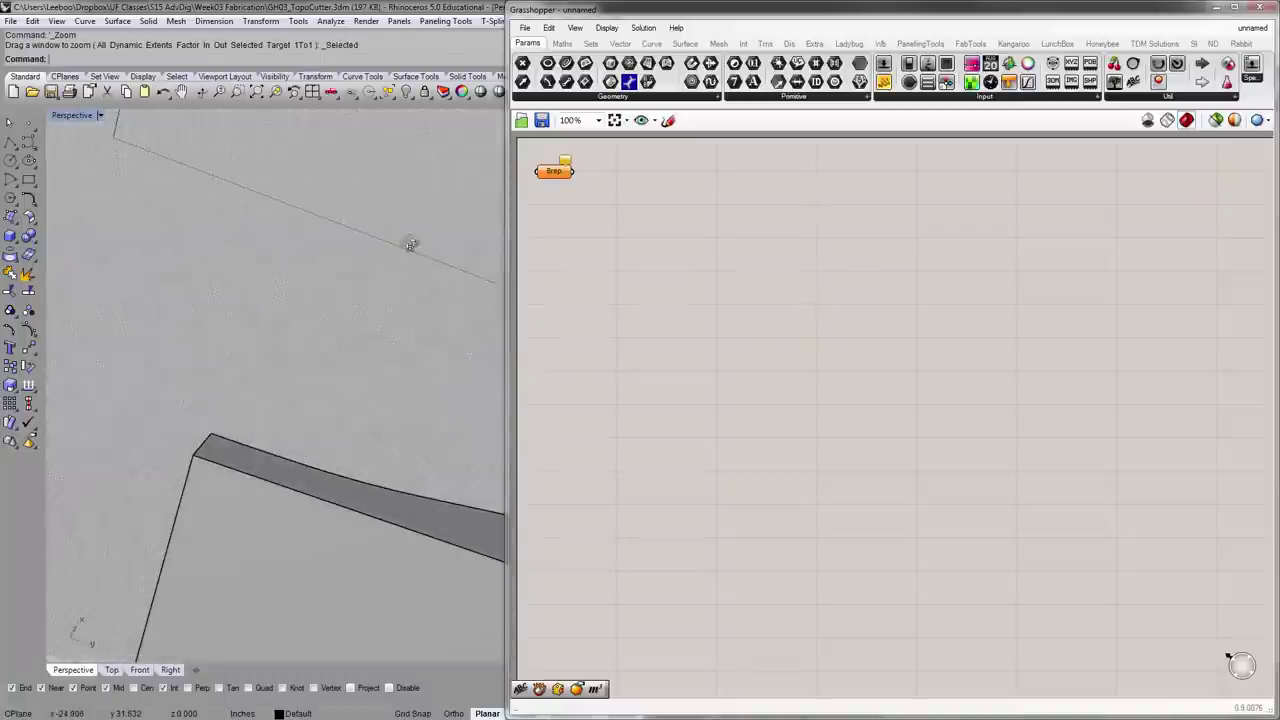
scroll(410, 209, "down", 8)
left_click(345, 425)
right_click_drag(345, 425, 440, 475)
right_click_drag(409, 406, 343, 343)
right_click_drag(335, 443, 332, 348)
left_click(281, 346)
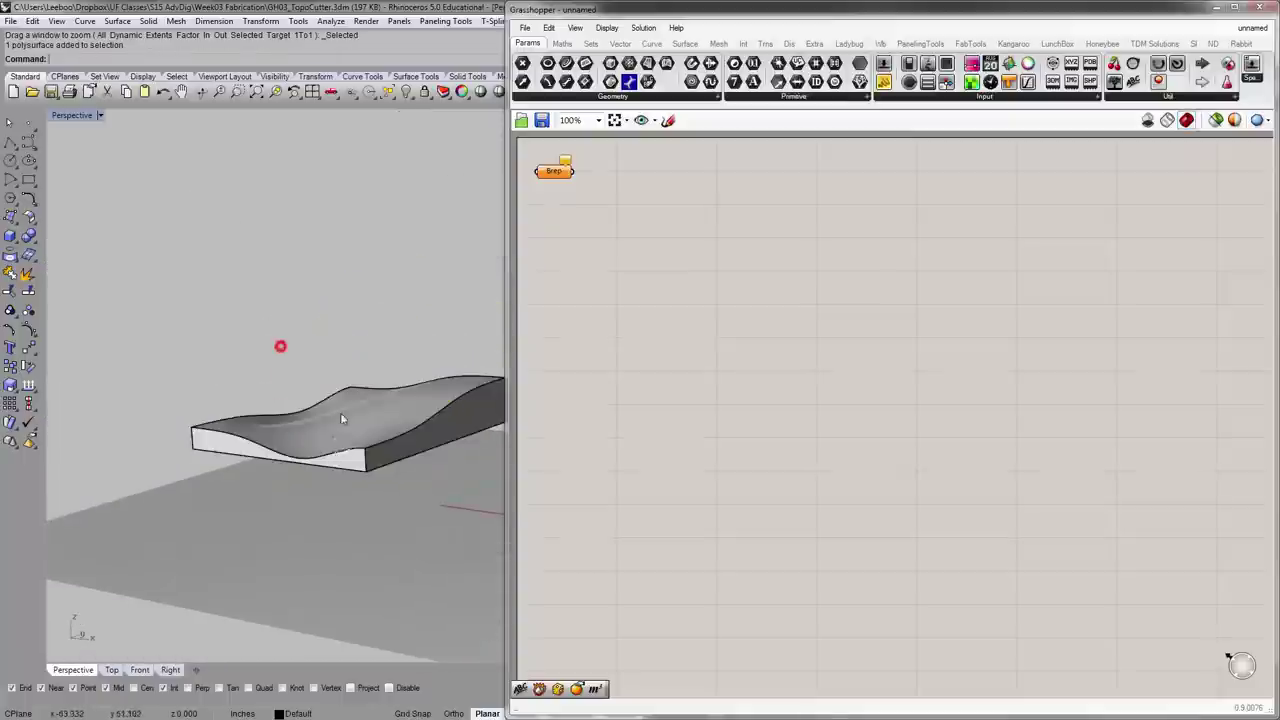
- Select the topography solid and calculate its volume
scroll(341, 419, "up", 3)
scroll(375, 521, "down", 3)
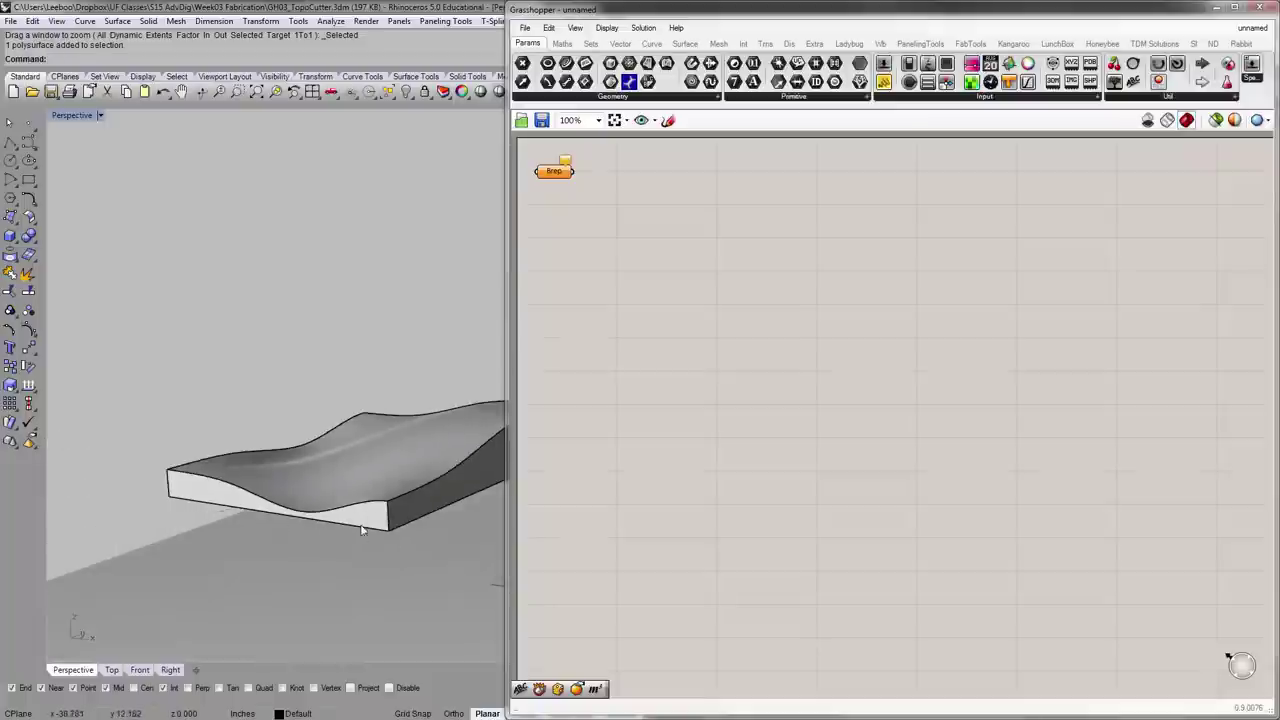
left_click(413, 487)
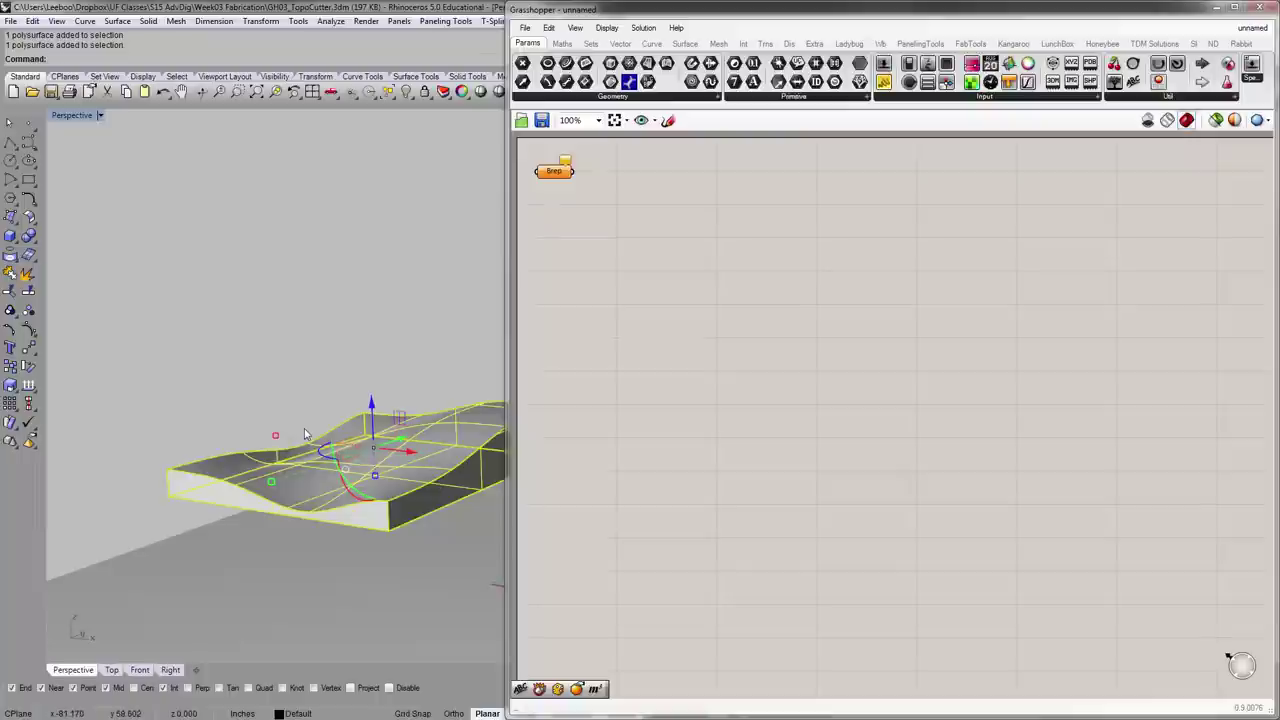
key("Return")
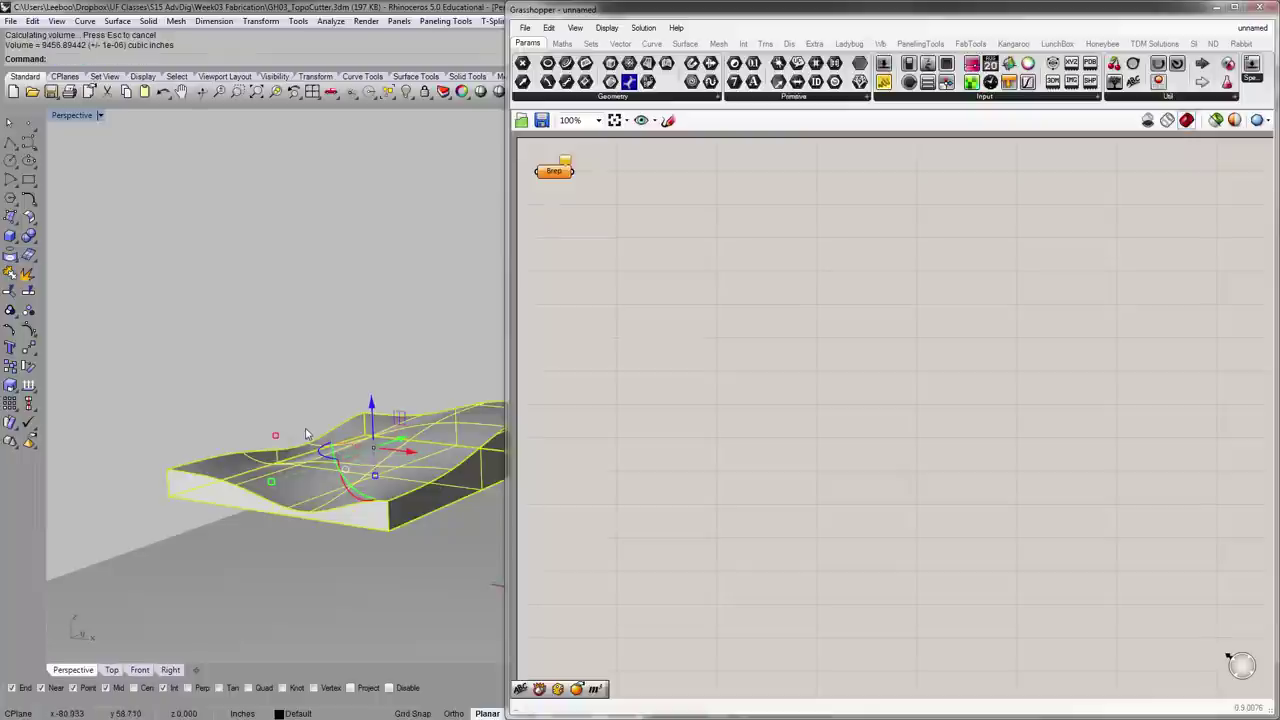
- Reference the topography solid in the Brep parameter as a single Brep
right_click_drag(495, 372, 365, 404)
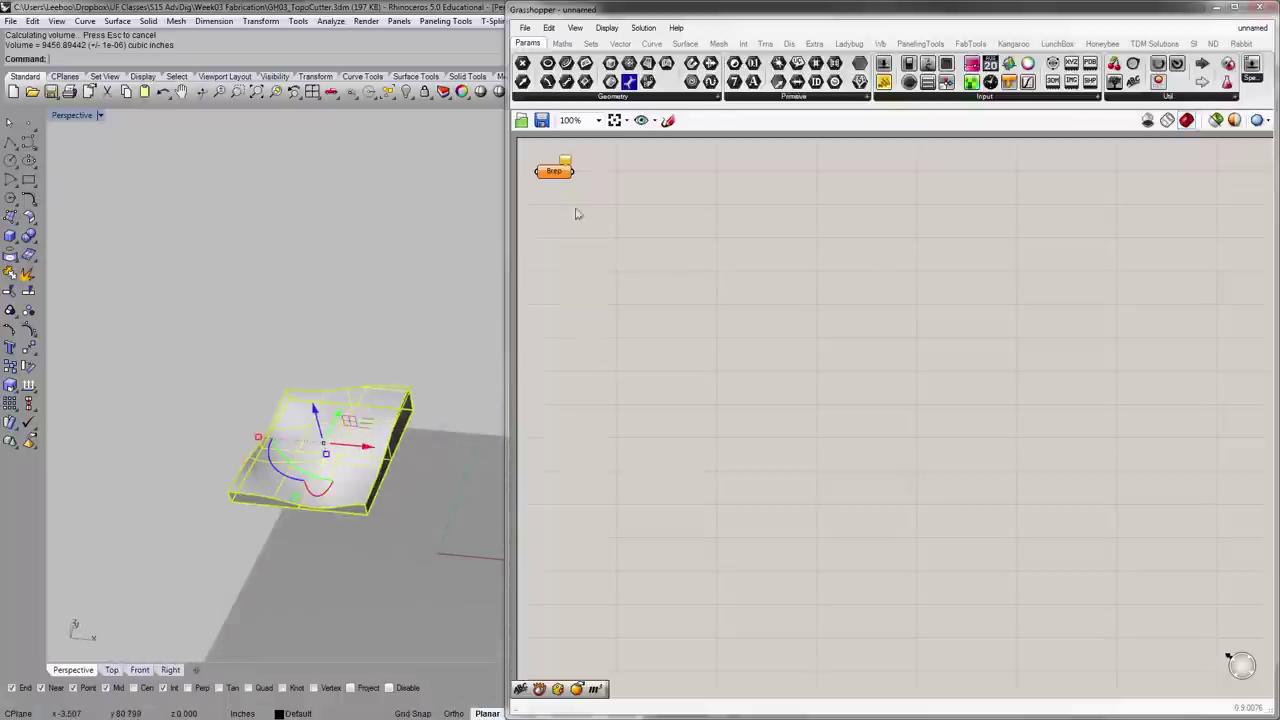
right_click(555, 172)
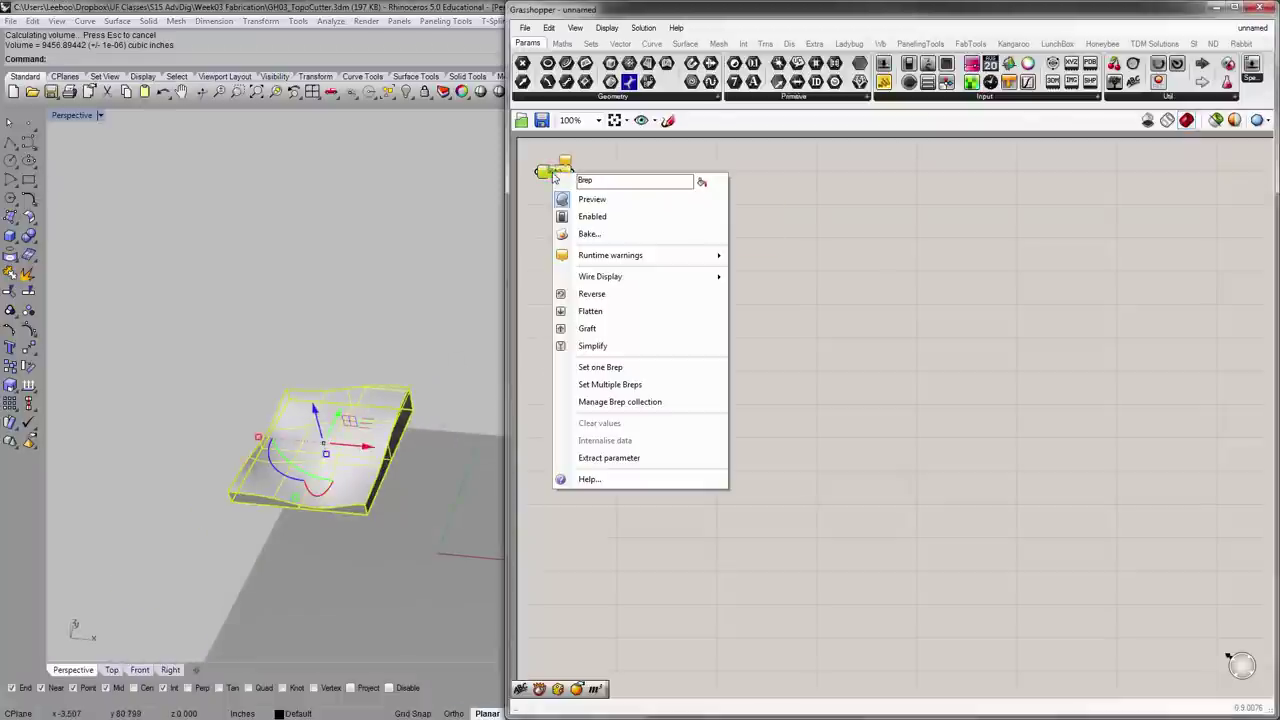
left_click(598, 367)
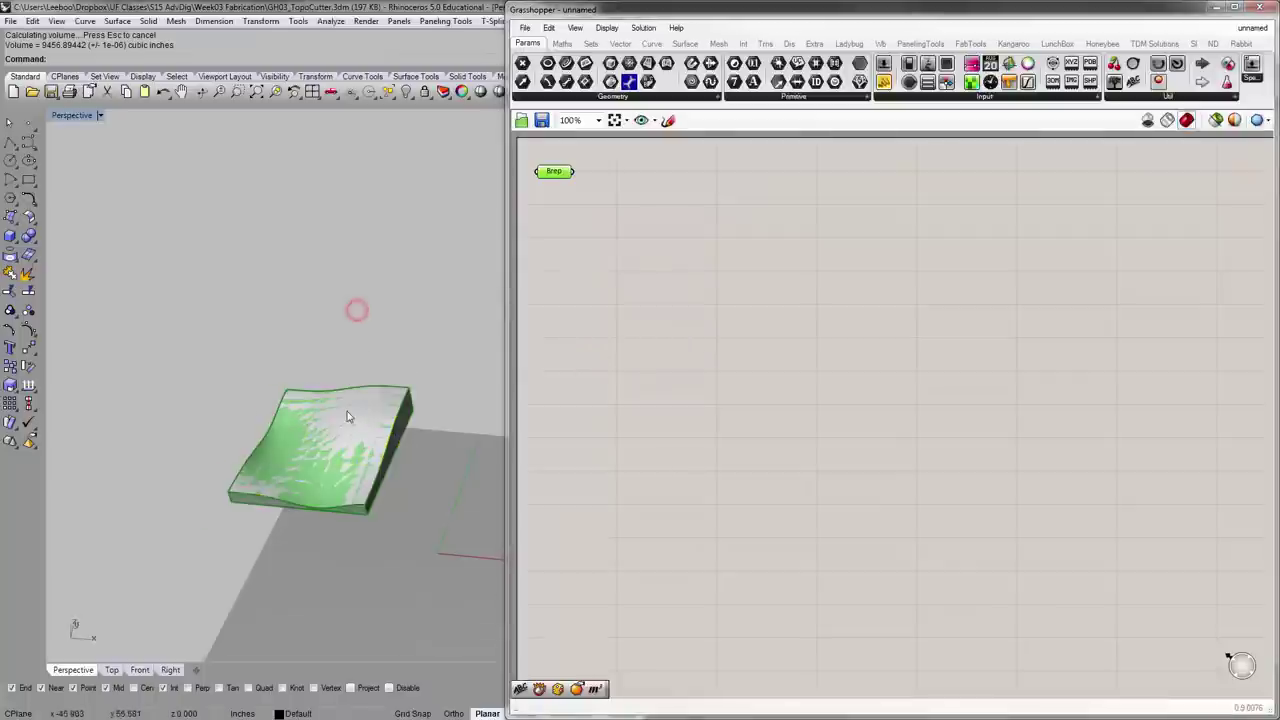
scroll(347, 417, "up", 2)
right_click_drag(622, 226, 638, 244)
right_click_drag(398, 405, 385, 330)
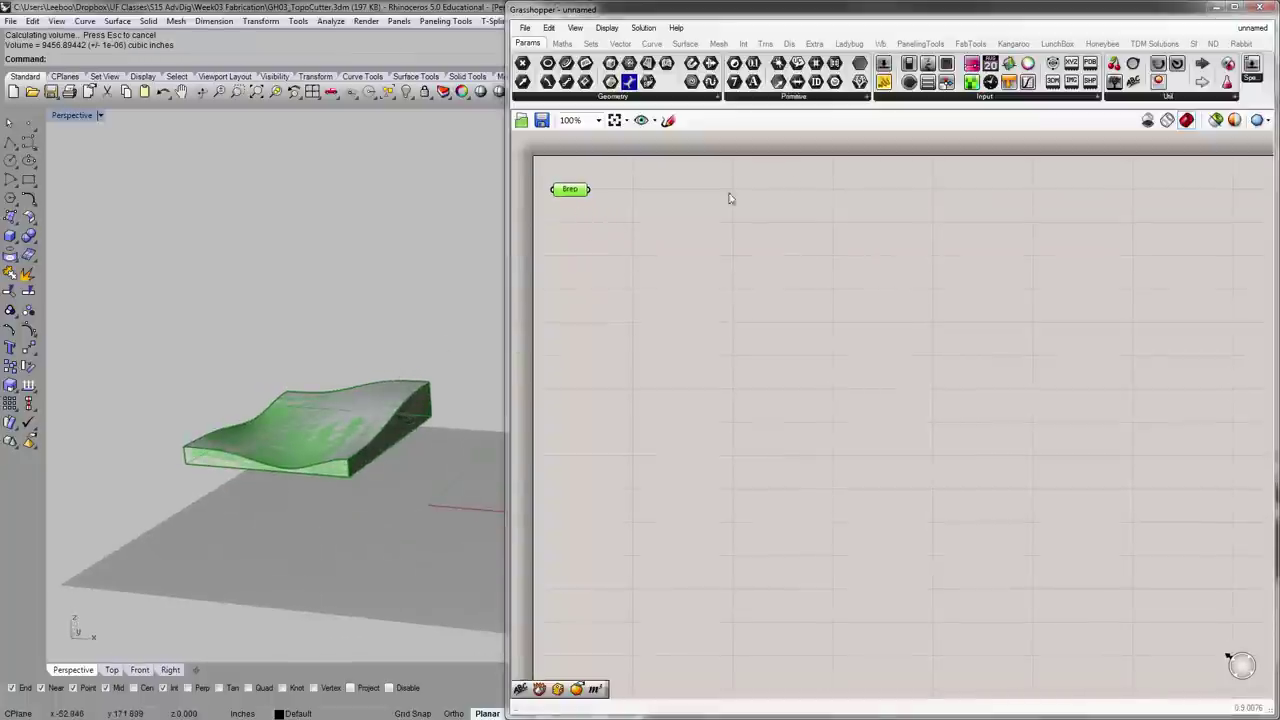
- Switch to the open GH03_RibMaker definition and examine both Rib Maker setups for closed Breps
left_click(1228, 33)
left_click(1230, 145)
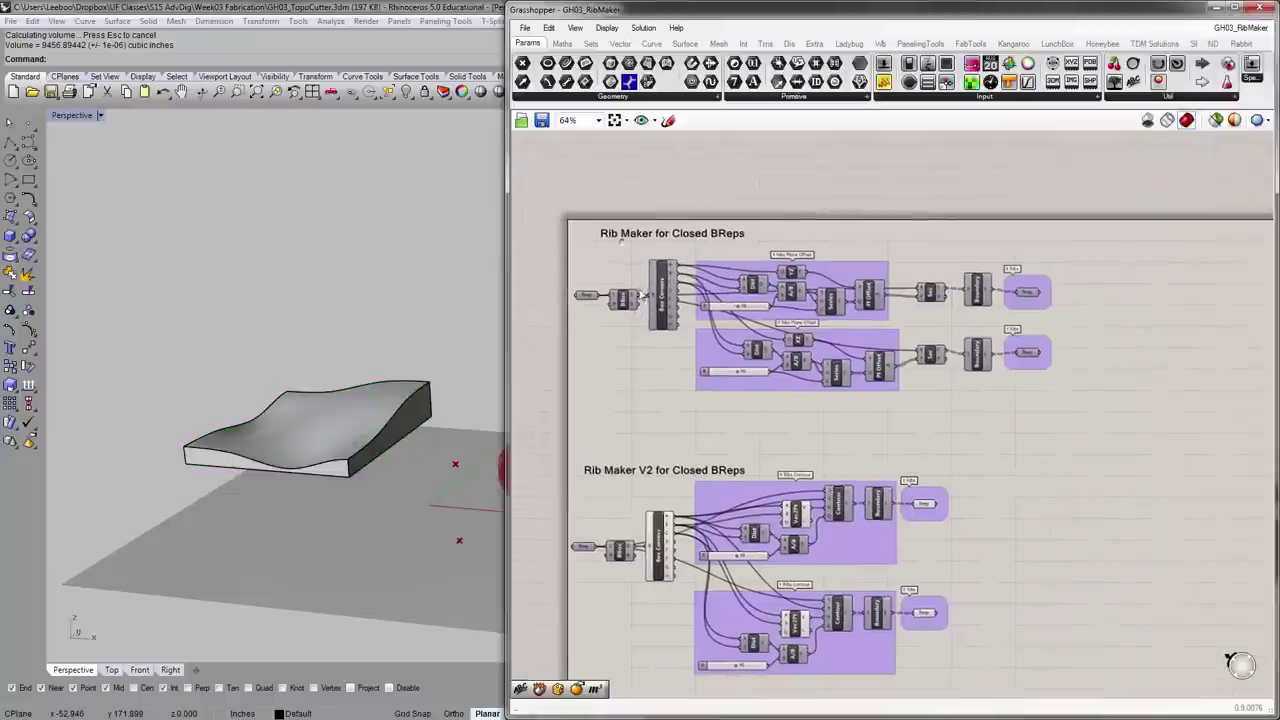
scroll(636, 285, "up", 3)
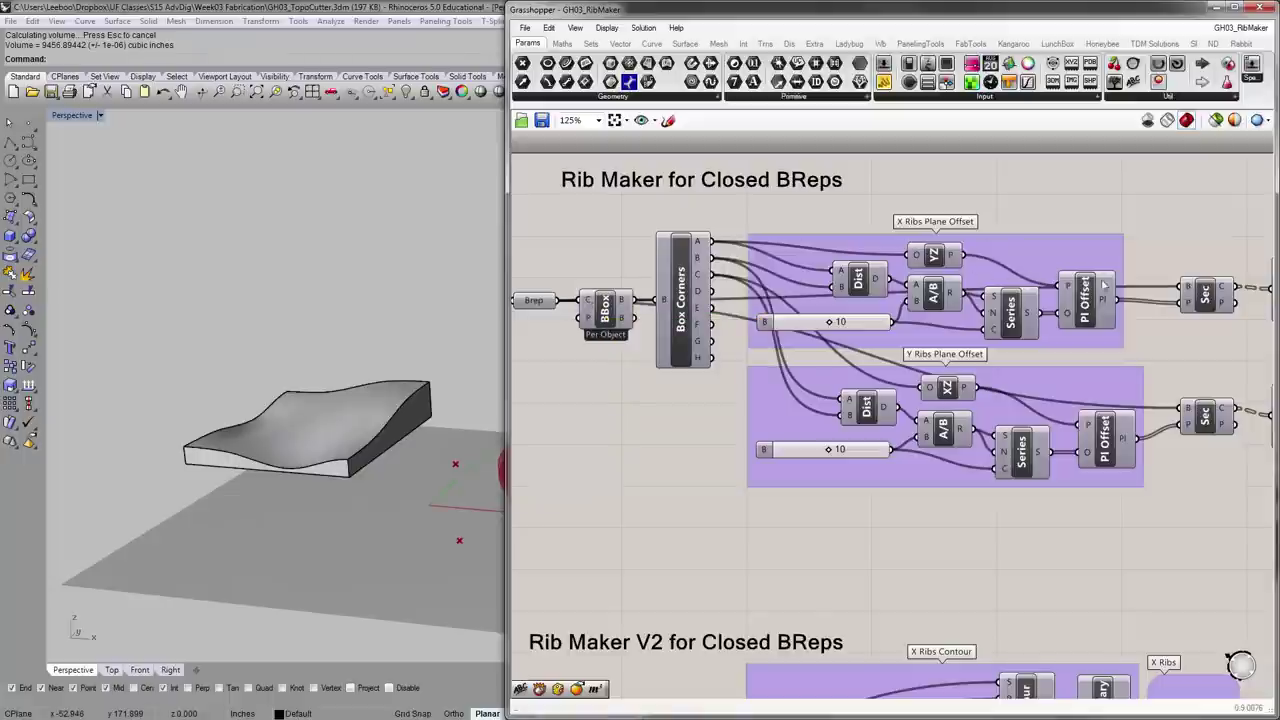
right_click_drag(955, 385, 893, 57)
- Return to the unnamed Grasshopper definition containing the Brep parameter
left_click(1240, 27)
left_click(1215, 152)
right_click_drag(625, 224, 639, 233)
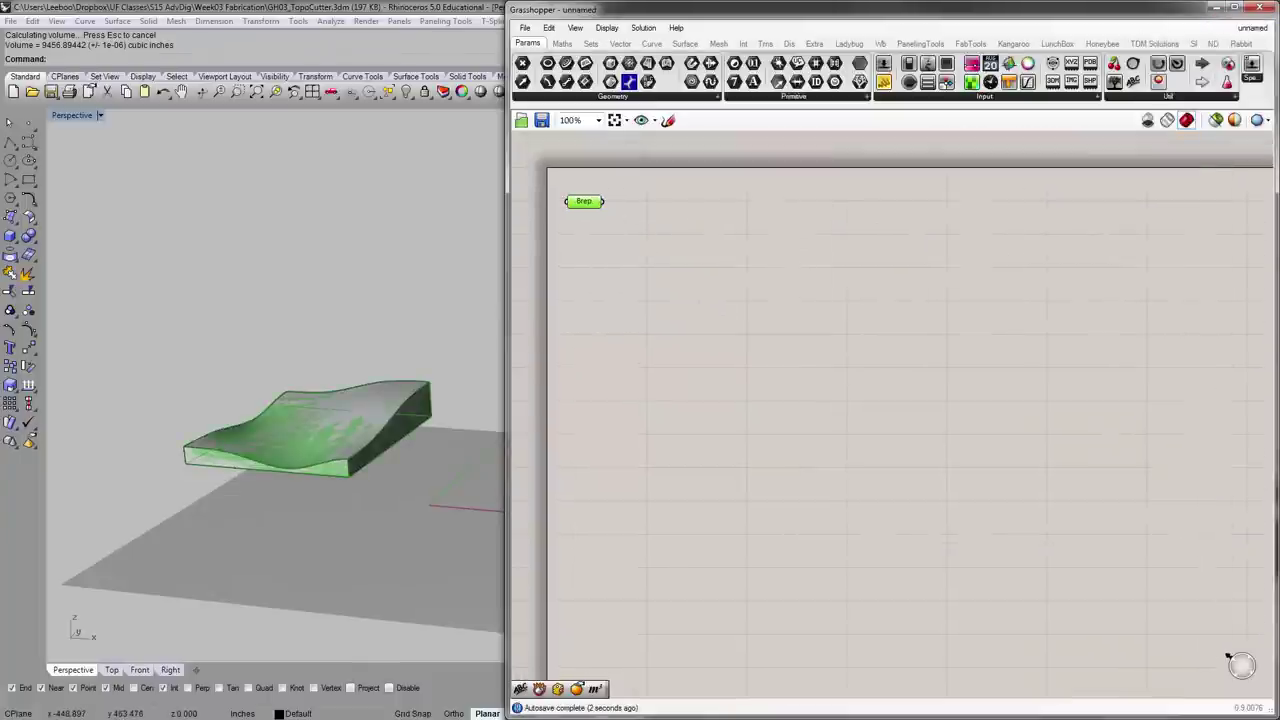
- Copy the BBox and Box Corners components from Rib Maker V2 in GH03_RibMaker and paste them into the unnamed definition
left_click(687, 328)
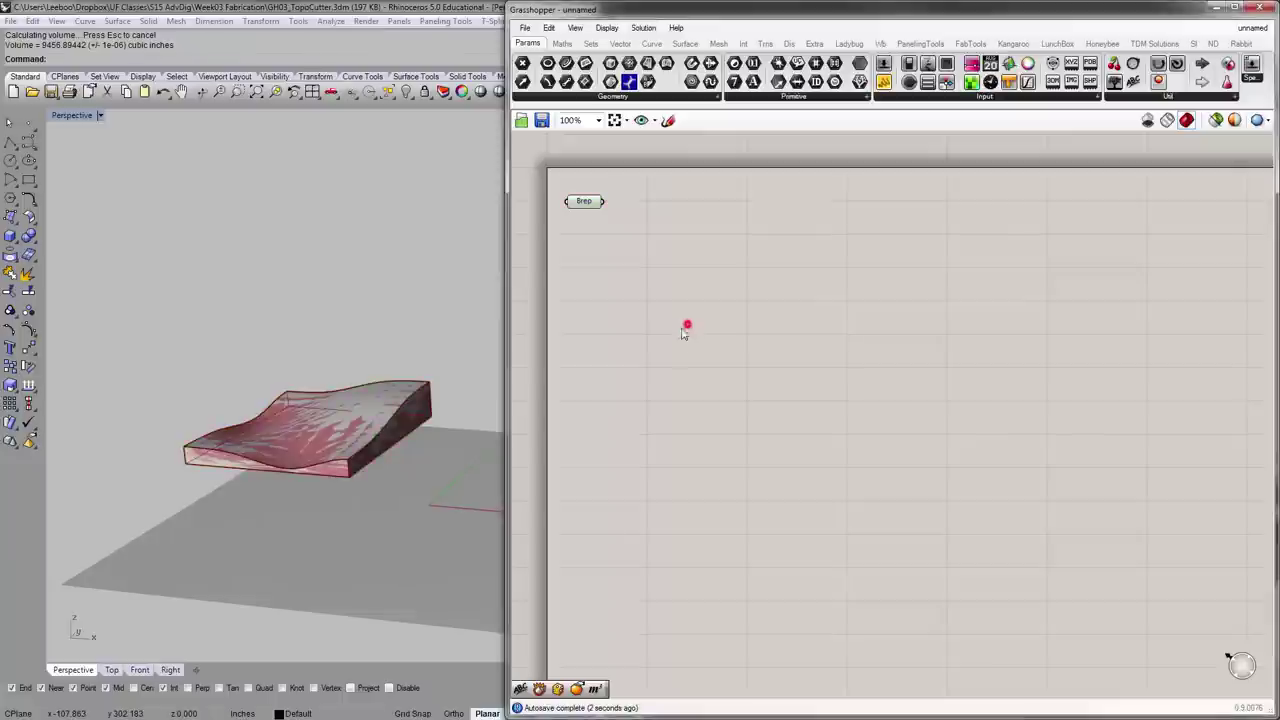
right_click_drag(660, 282, 664, 254)
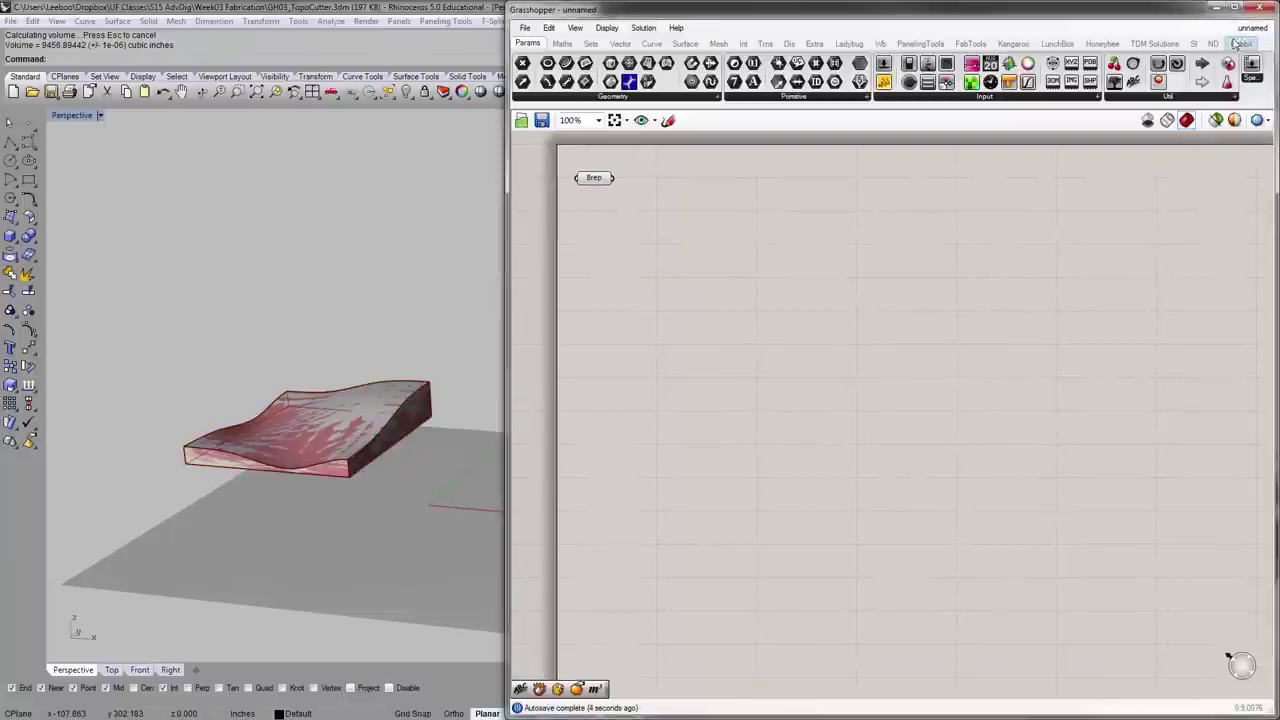
left_click(1238, 28)
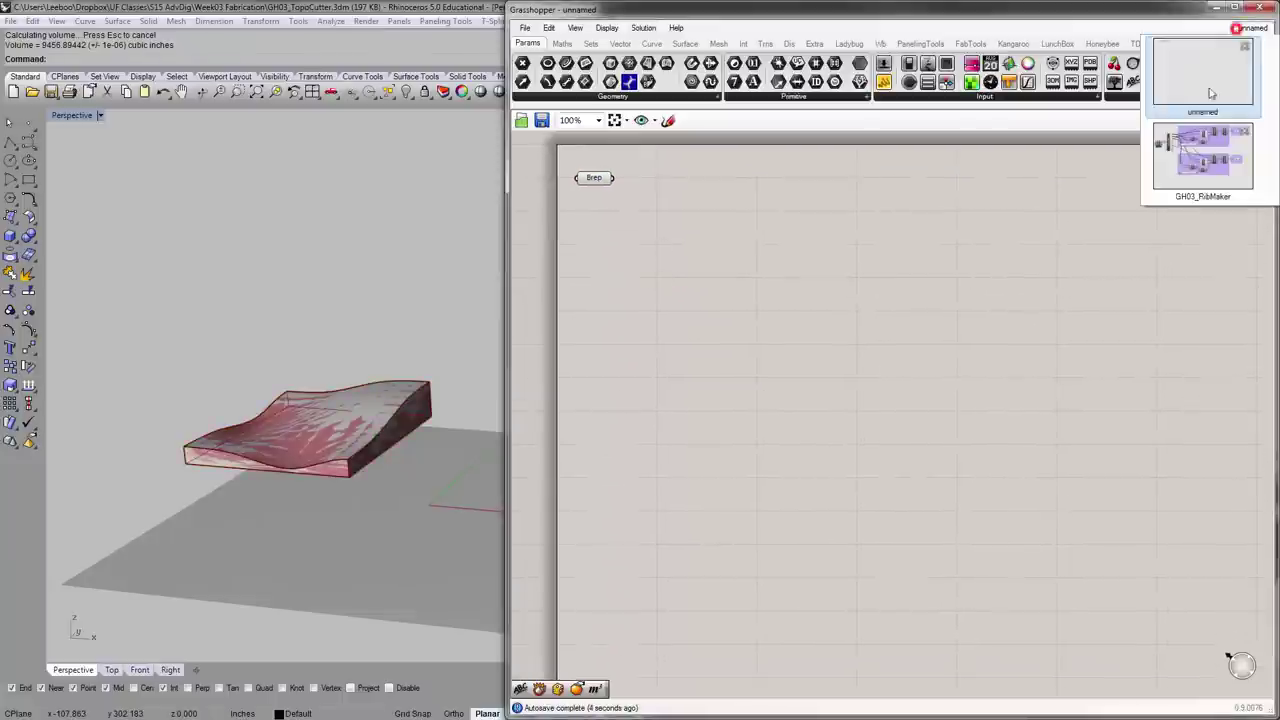
left_click(1192, 148)
scroll(681, 352, "down", 3)
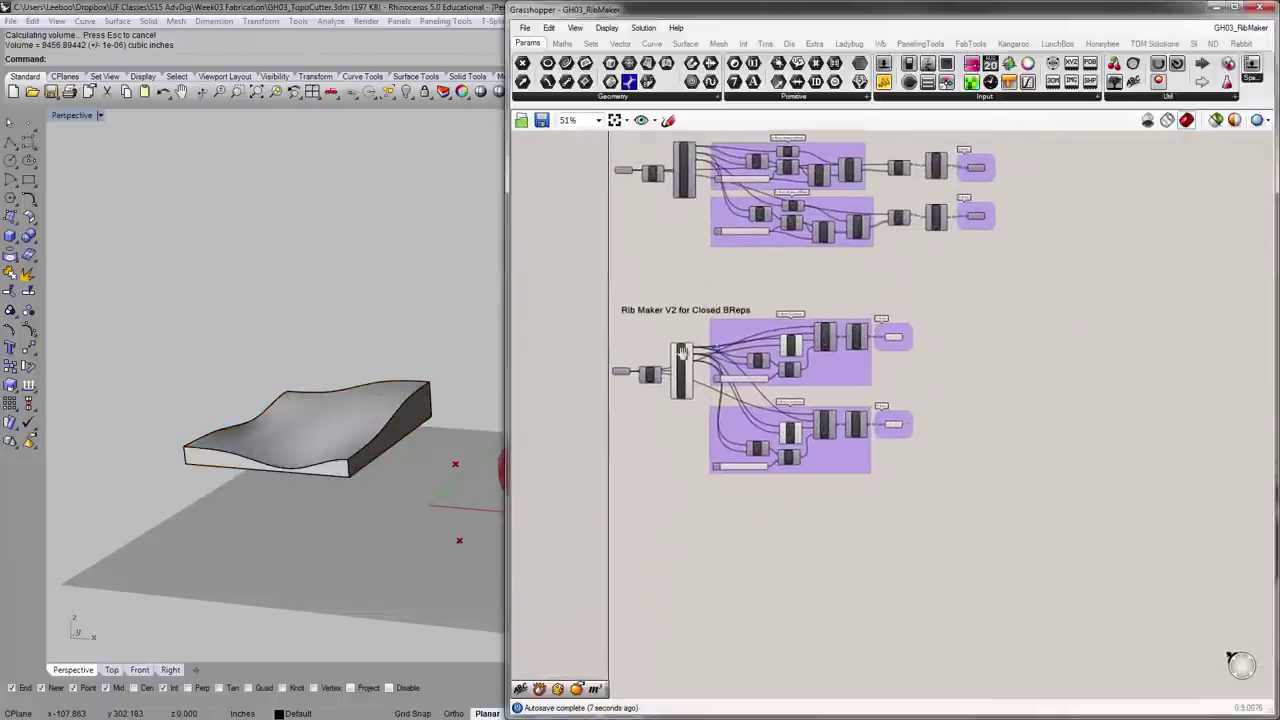
scroll(681, 352, "up", 3)
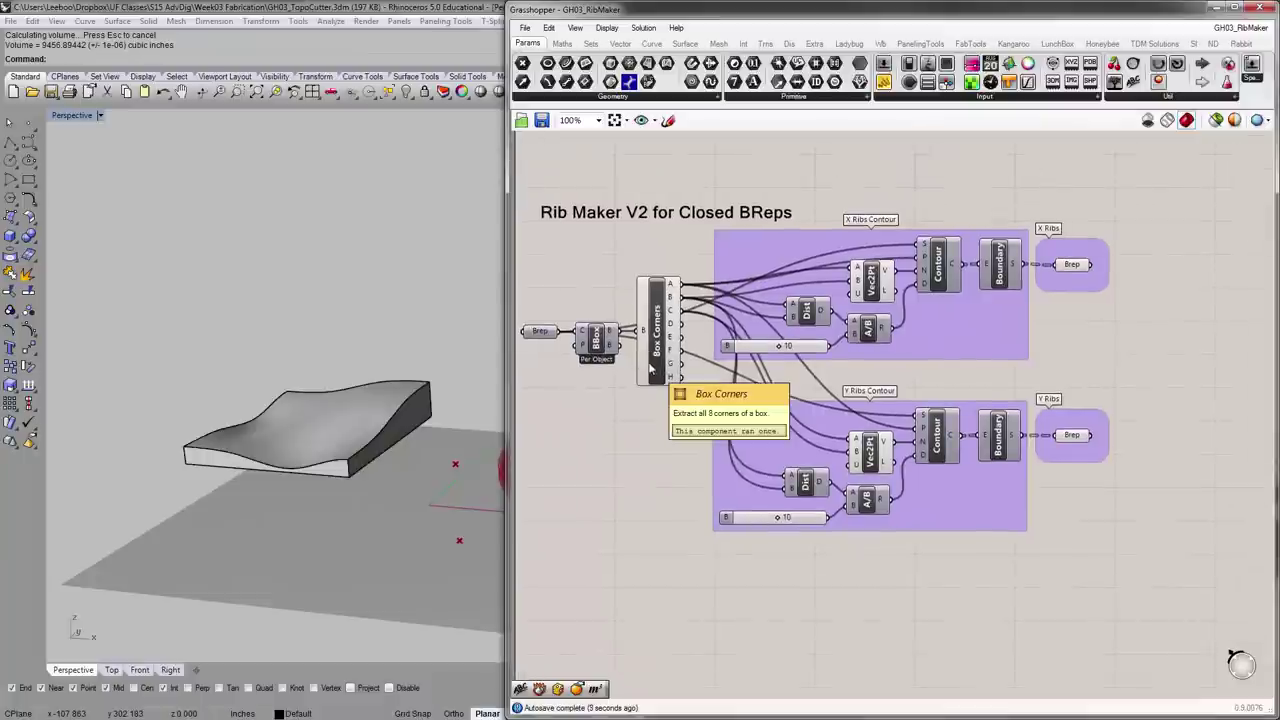
left_click_drag(662, 404, 600, 306)
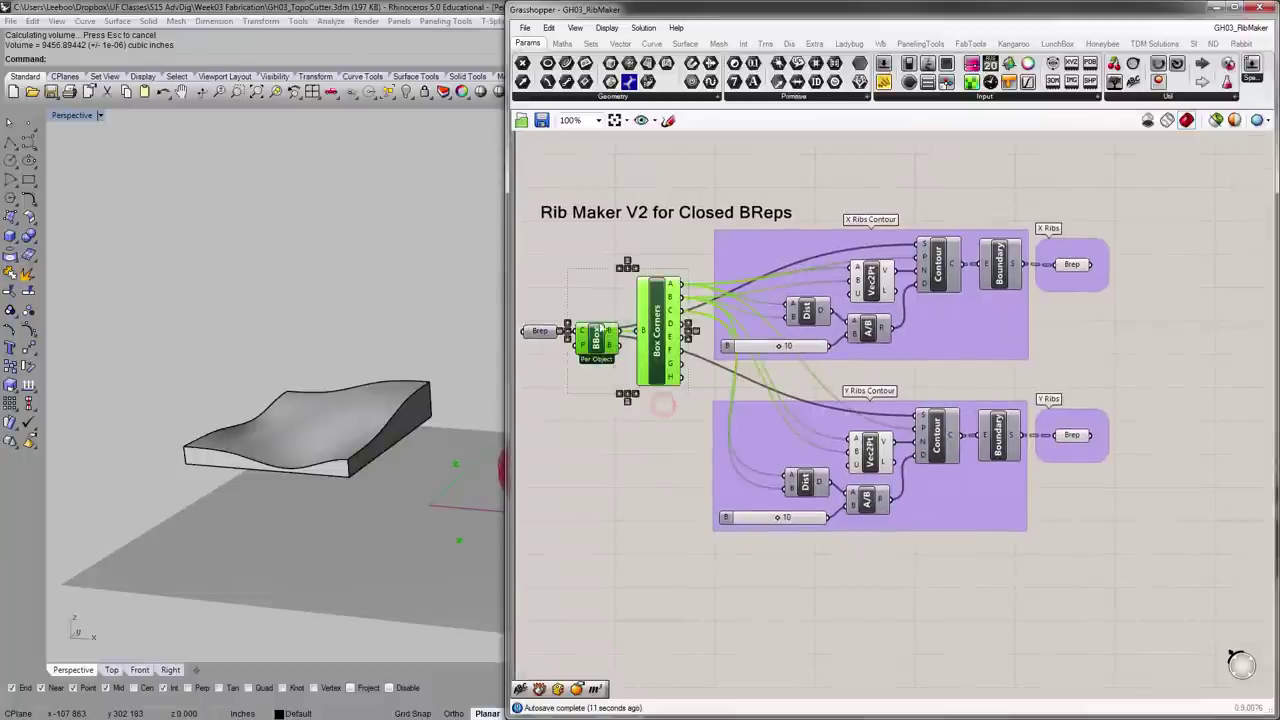
left_click(1240, 27)
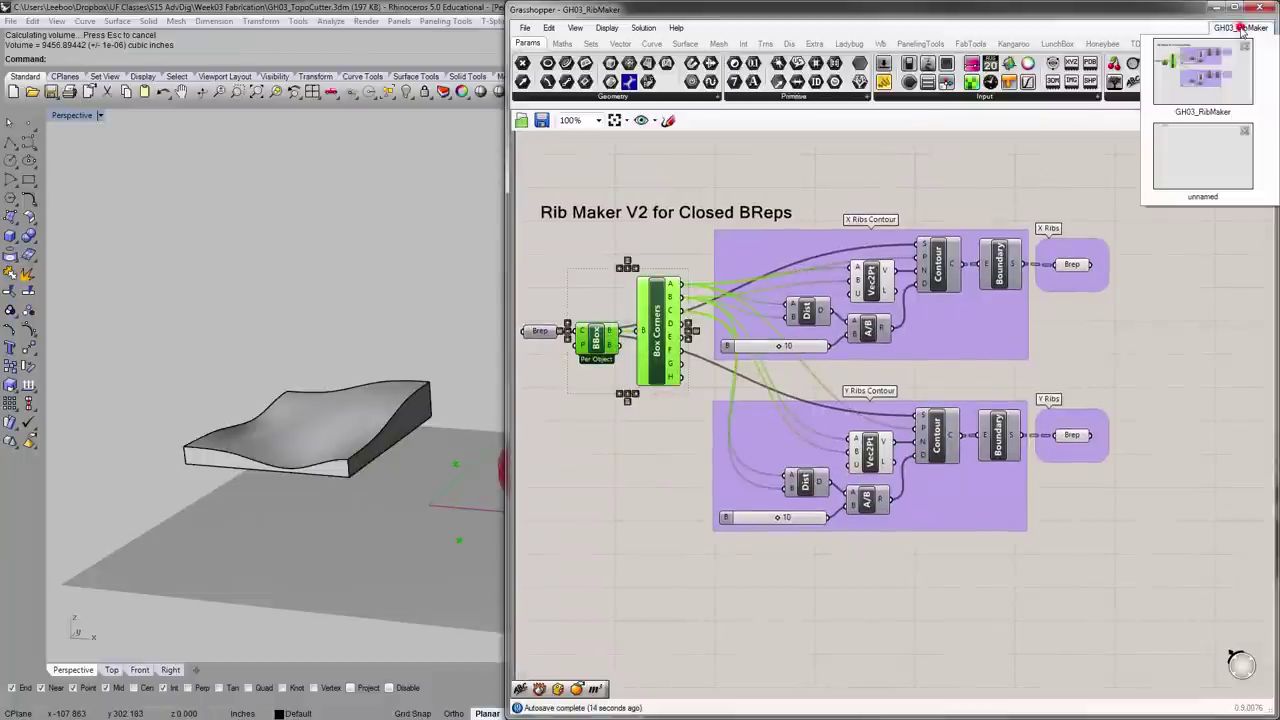
left_click(1203, 165)
key("ctrl+v")
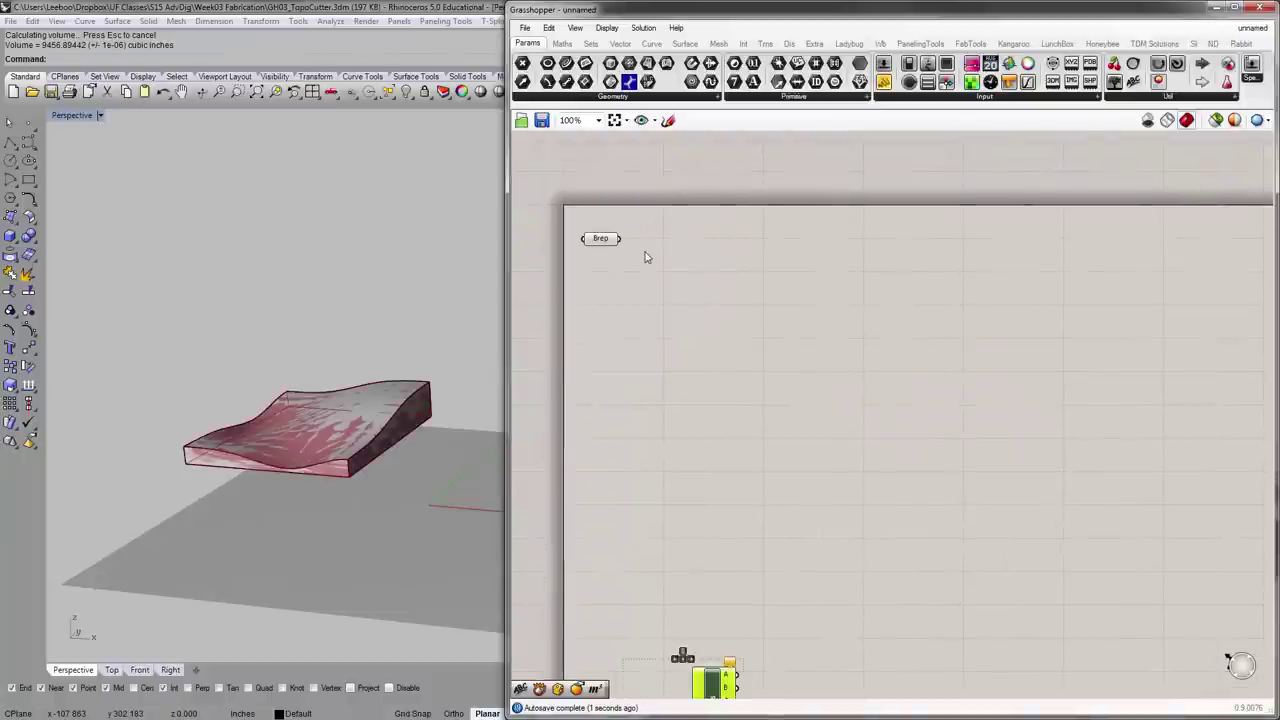
- Place the pasted components beside the Brep parameter in a compact row and connect Brep to the BBox's C input
right_click_drag(733, 504, 715, 388)
scroll(712, 460, "down", 2)
left_click_drag(705, 559, 719, 263)
left_click(652, 280)
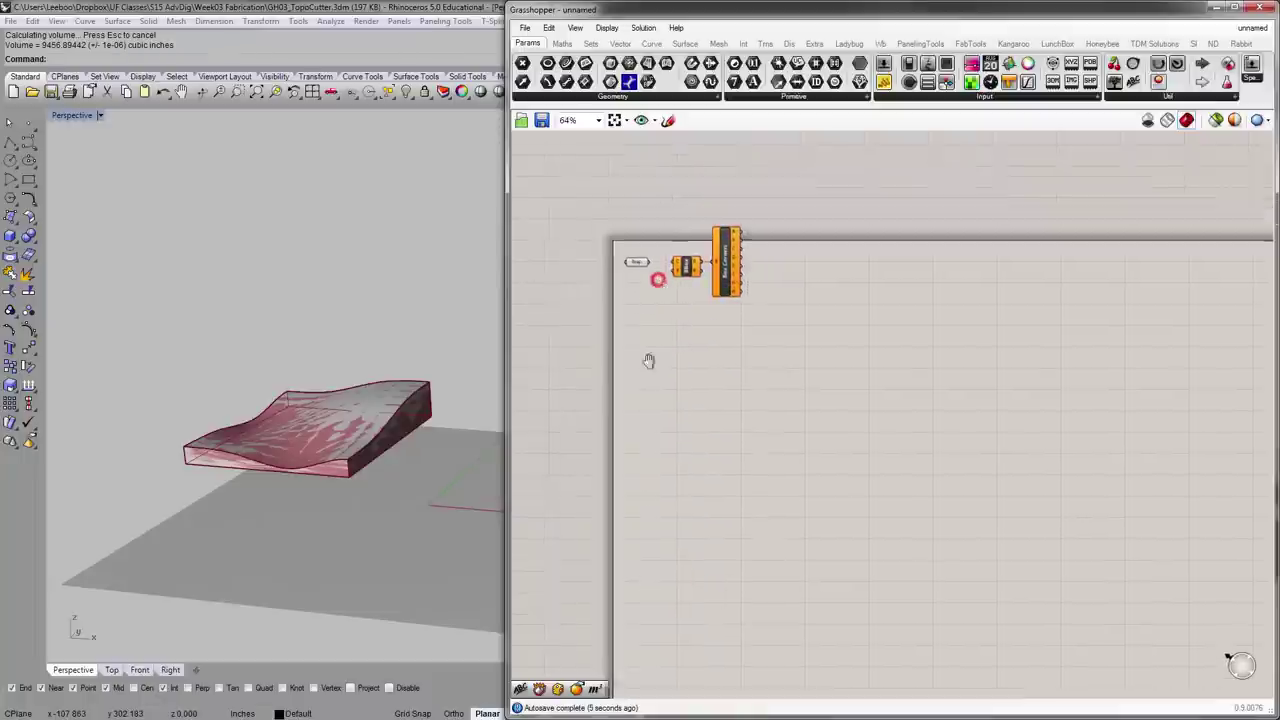
scroll(659, 330, "up", 5)
left_click_drag(620, 332, 706, 349)
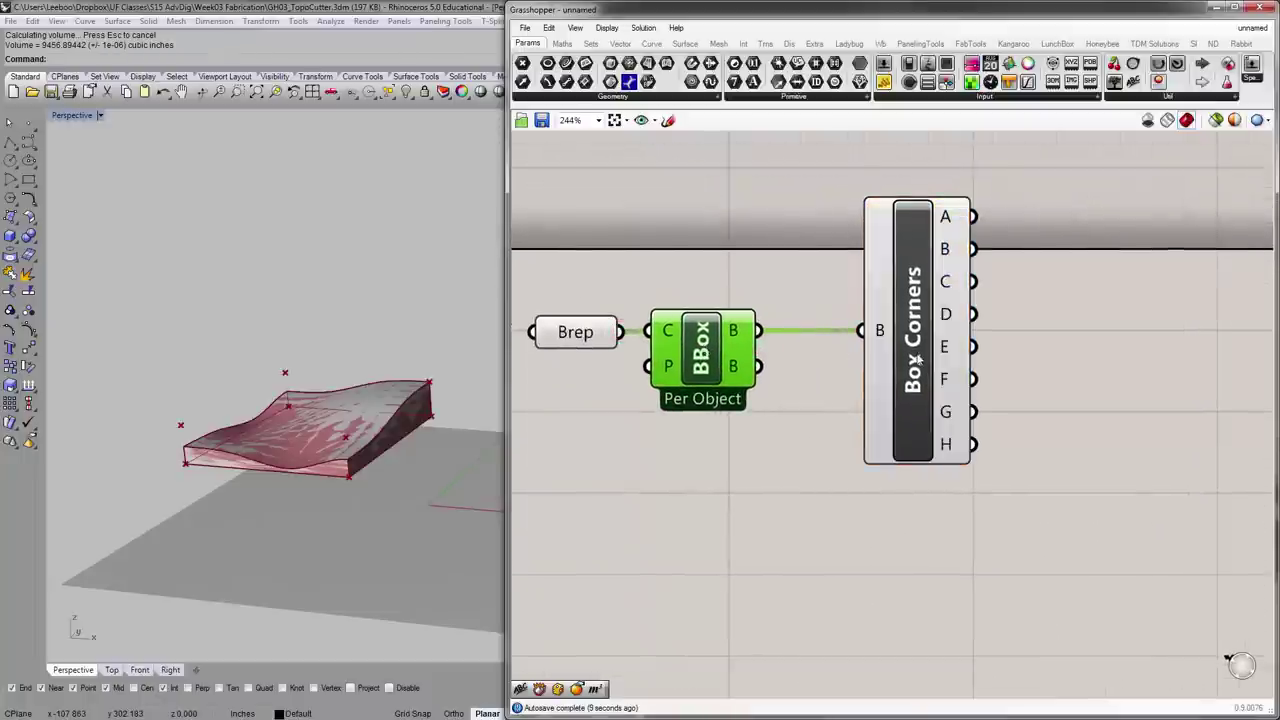
left_click_drag(918, 360, 840, 360)
- Examine the bounding box corner points around the topography solid and move the three connected components down inside the canvas border
right_click_drag(323, 322, 271, 348)
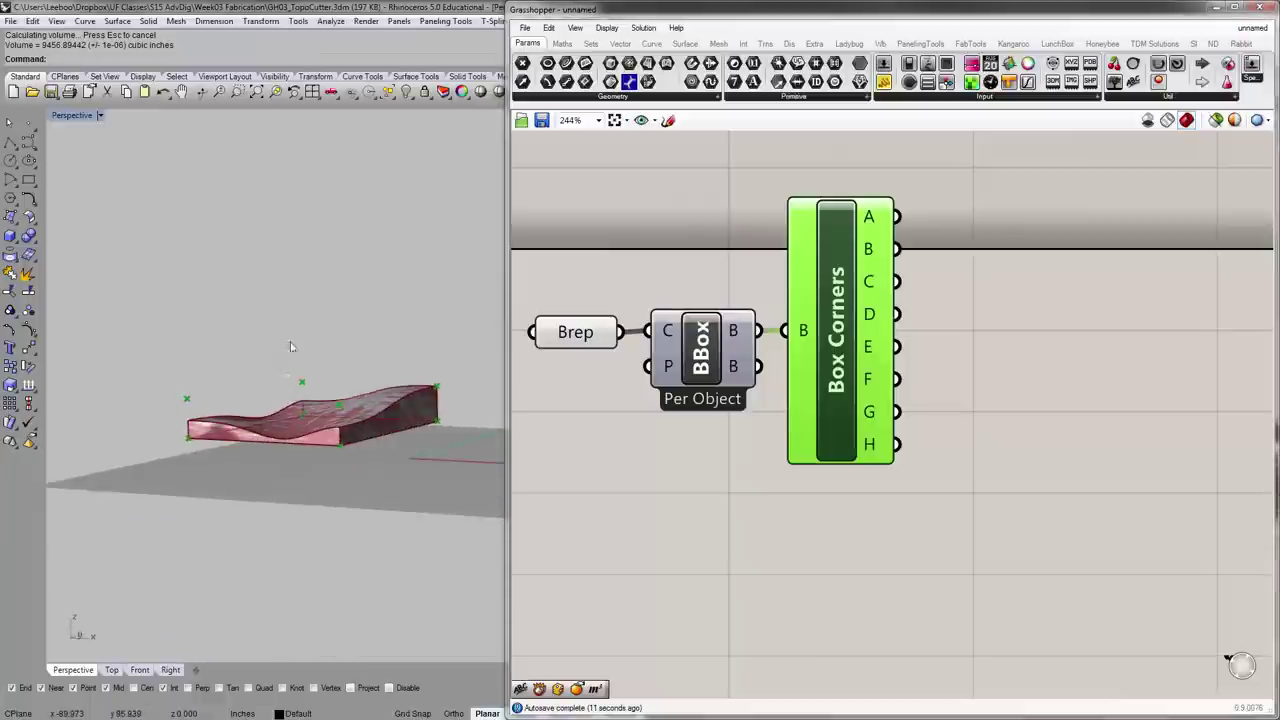
right_click_drag(401, 365, 376, 362, "shift")
right_click_drag(958, 312, 905, 355)
scroll(905, 355, "down", 3)
left_click_drag(954, 505, 636, 299)
left_click_drag(843, 374, 849, 418)
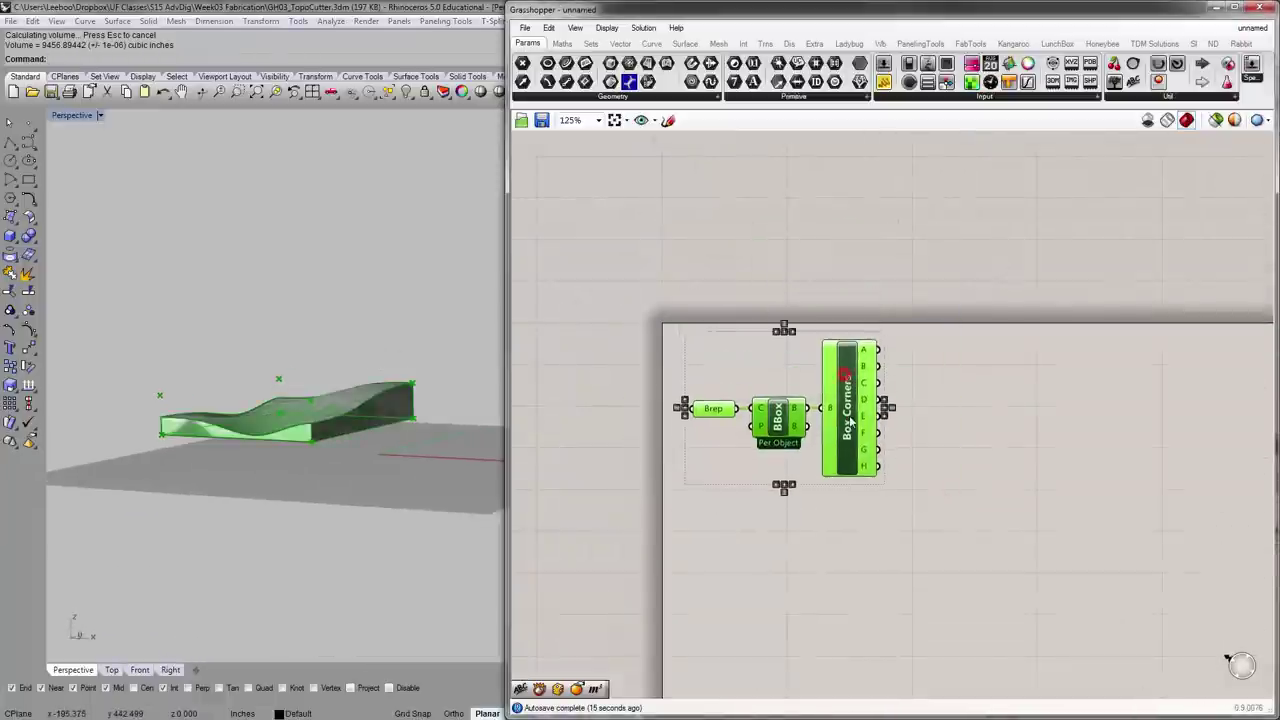
left_click(851, 285)
right_click_drag(846, 305, 752, 229)
right_click_drag(277, 303, 245, 400)
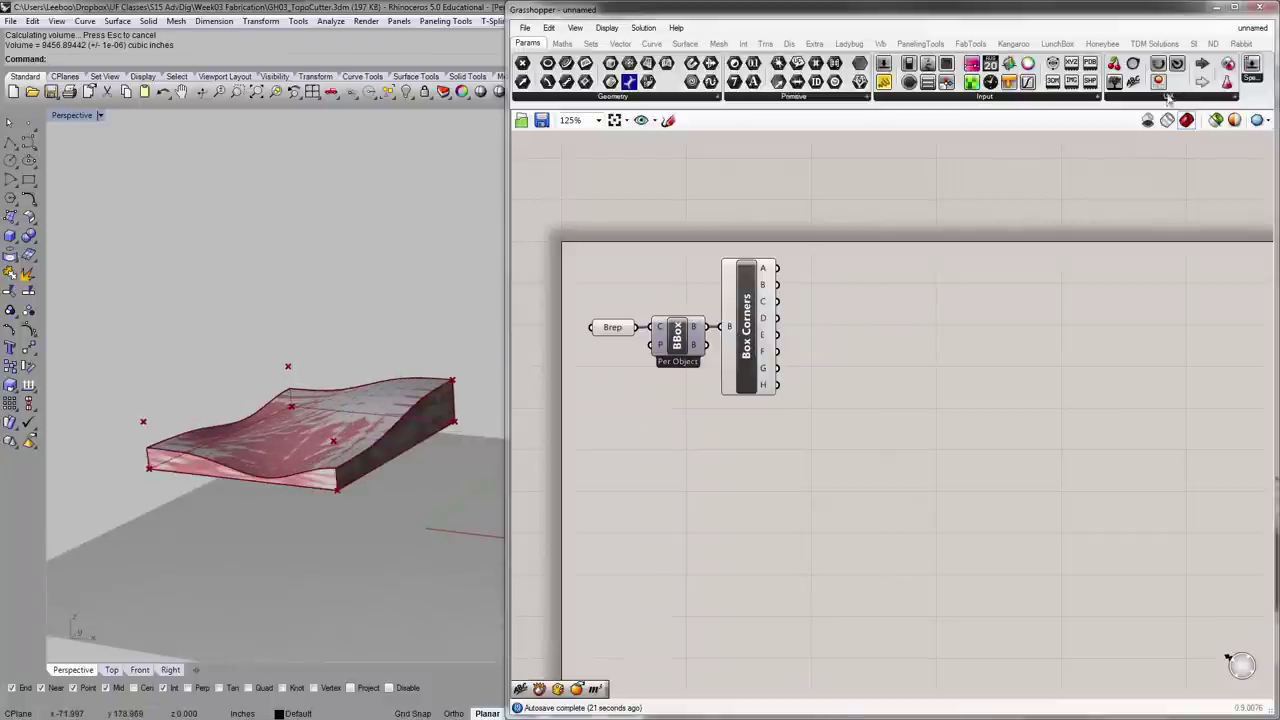
- Copy Contour, Vec2Pt, A/B, Dist and the slider from GH03_RibMaker's X Ribs Contour group into the unnamed definition
left_click(1247, 33)
left_click(1226, 188)
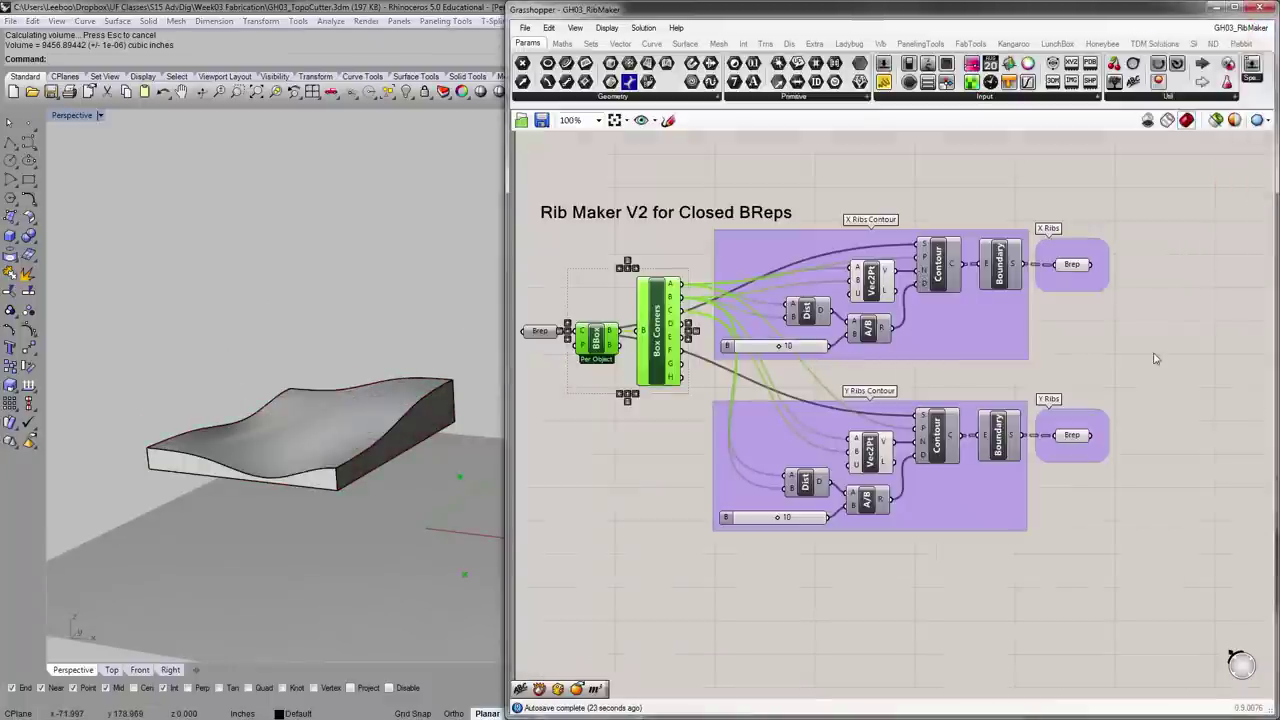
left_click(944, 258)
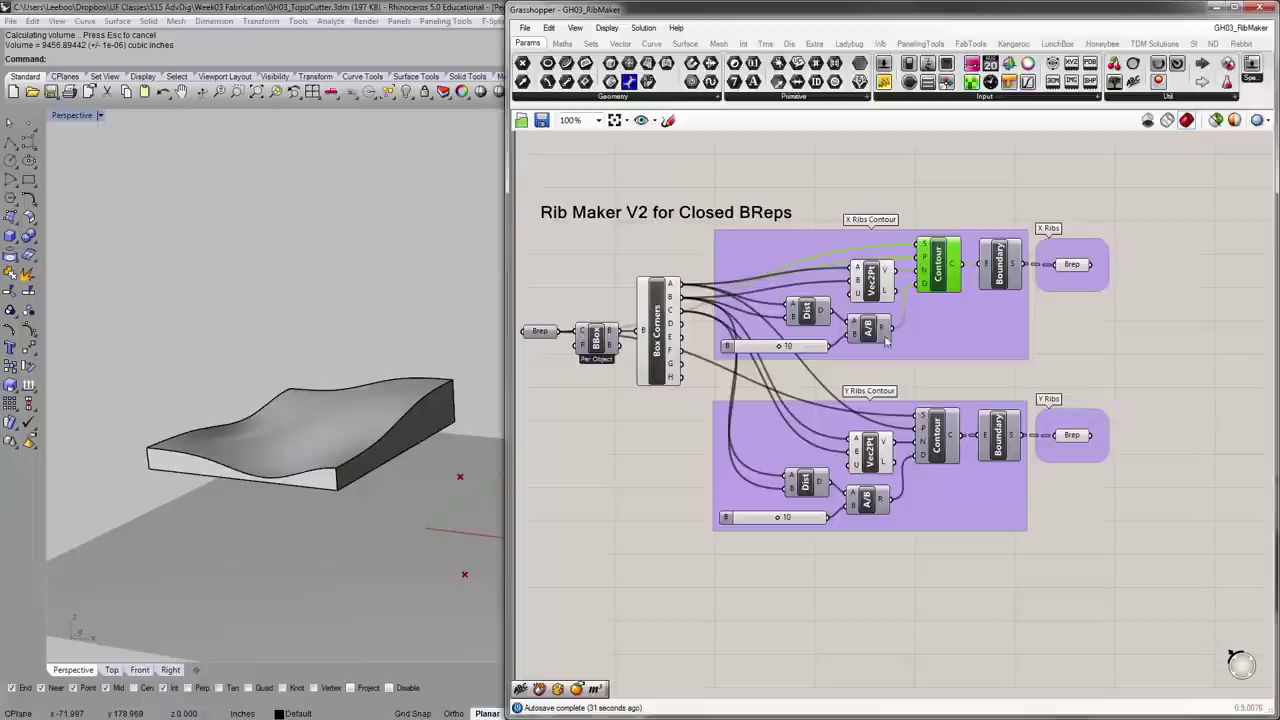
left_click(876, 282, "shift")
left_click(870, 327, "shift")
left_click(815, 311, "shift")
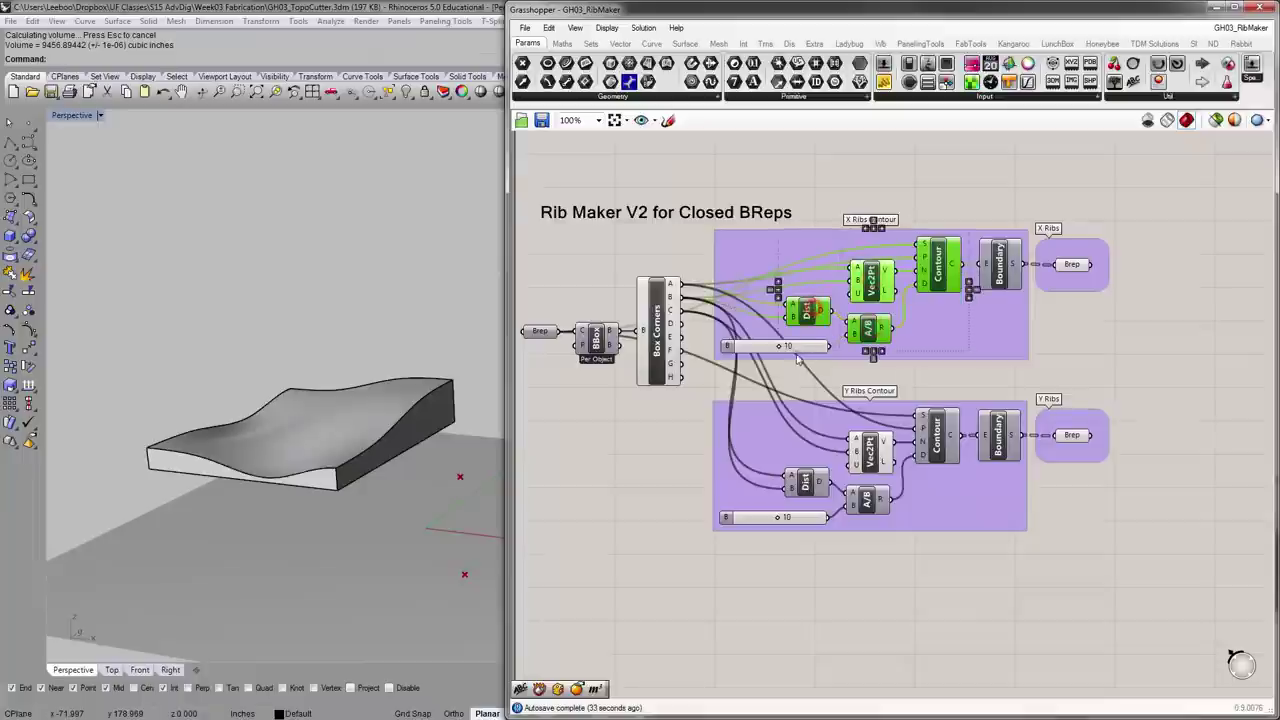
left_click(800, 346, "shift")
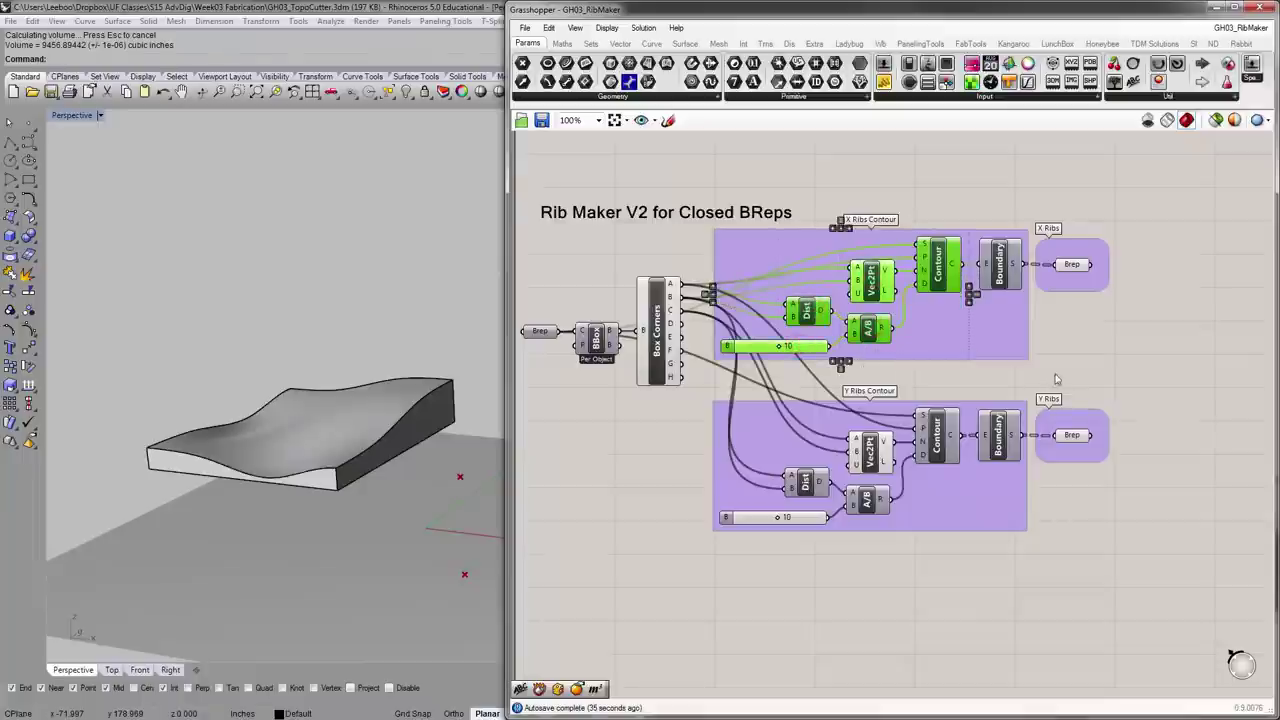
left_click(1236, 27)
left_click(1195, 158)
left_click(857, 286)
key("ctrl+v")
- Arrange the pasted contour components and slider to the right of the Box Corners component
right_click_drag(831, 321, 787, 289)
scroll(791, 310, "down", 4)
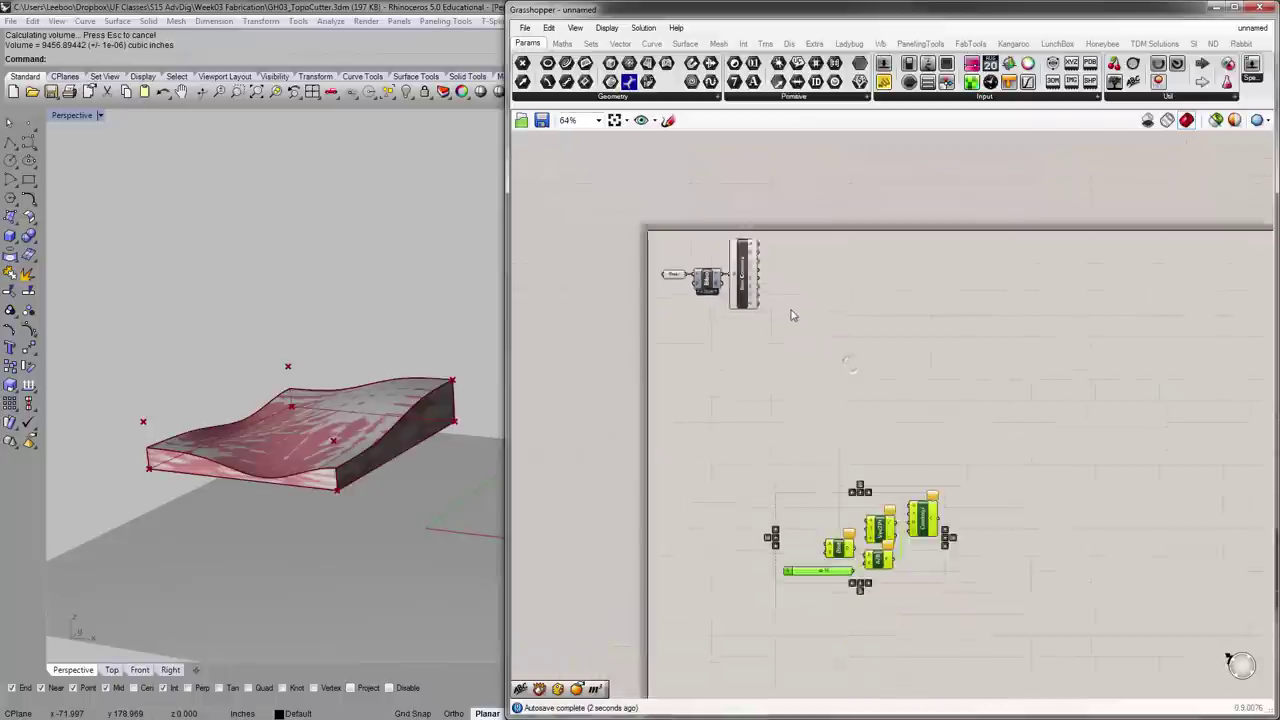
left_click_drag(831, 500, 835, 282)
left_click(720, 256)
right_click_drag(744, 318, 810, 363)
scroll(764, 388, "up", 5)
left_click_drag(1219, 492, 880, 232)
left_click_drag(1044, 291, 988, 417)
left_click(827, 220)
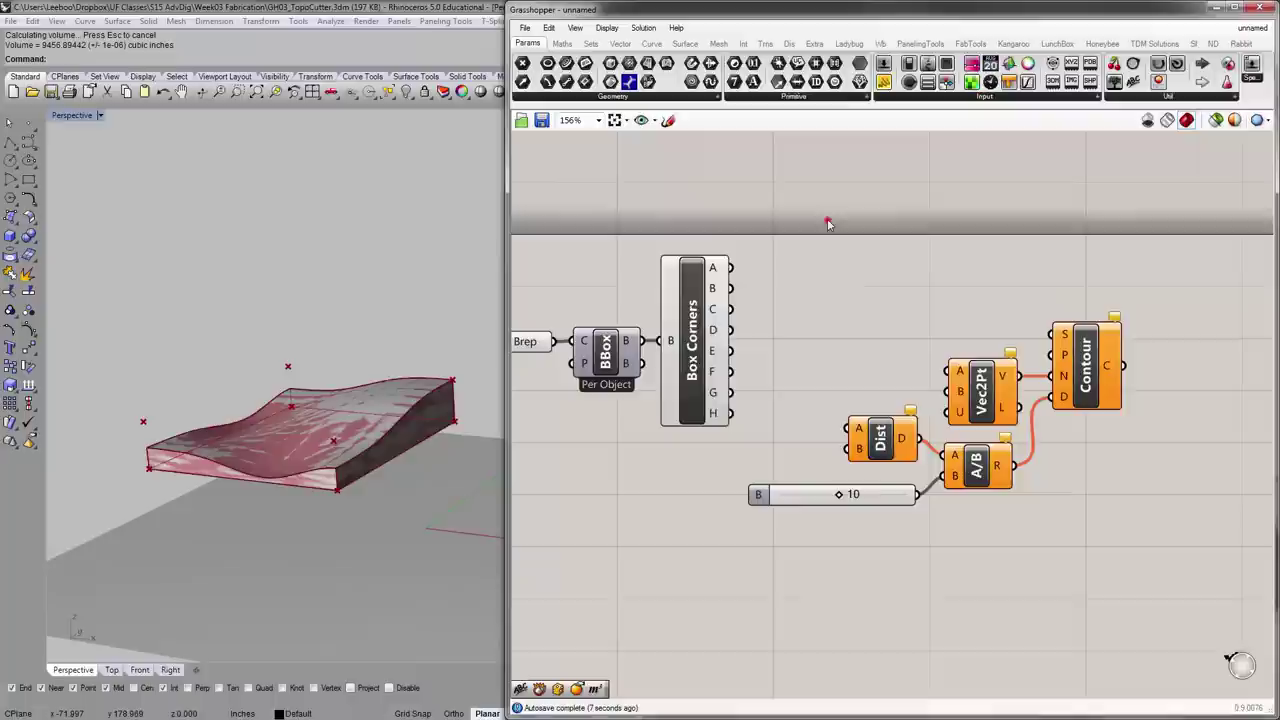
- Connect the Brep parameter to the Contour component's S input
right_click_drag(716, 356, 785, 330)
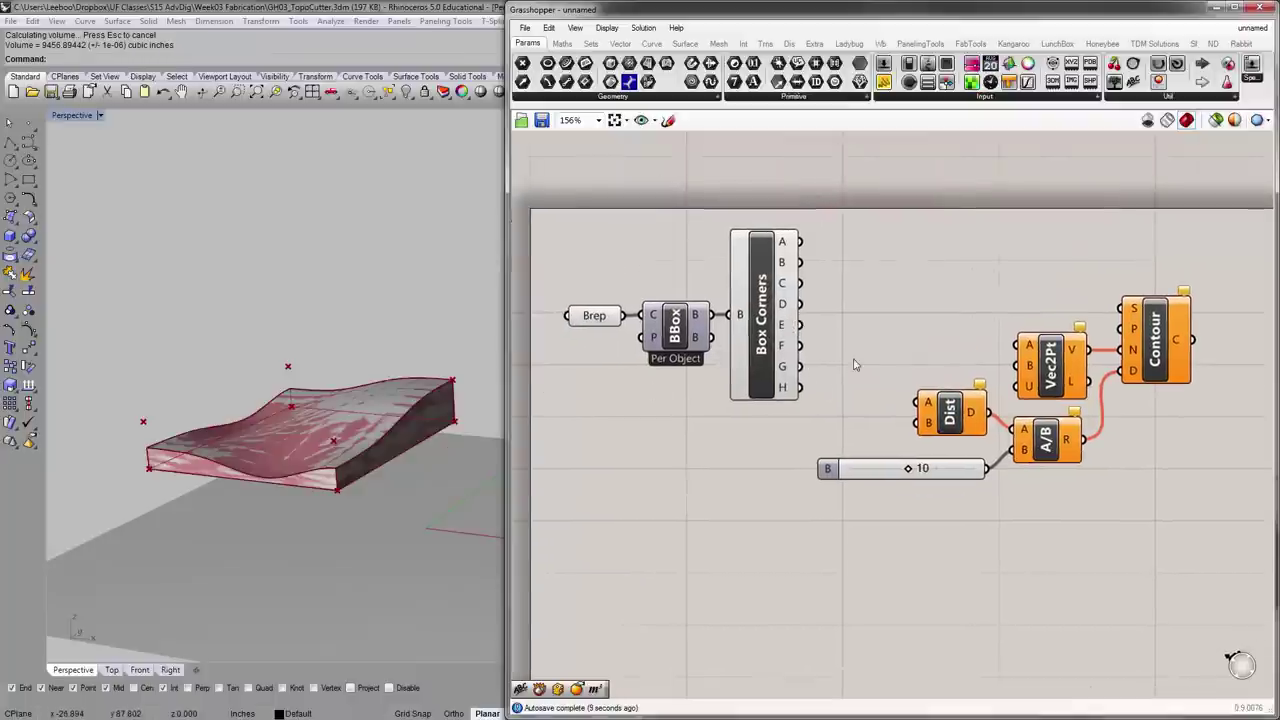
right_click_drag(975, 303, 955, 316)
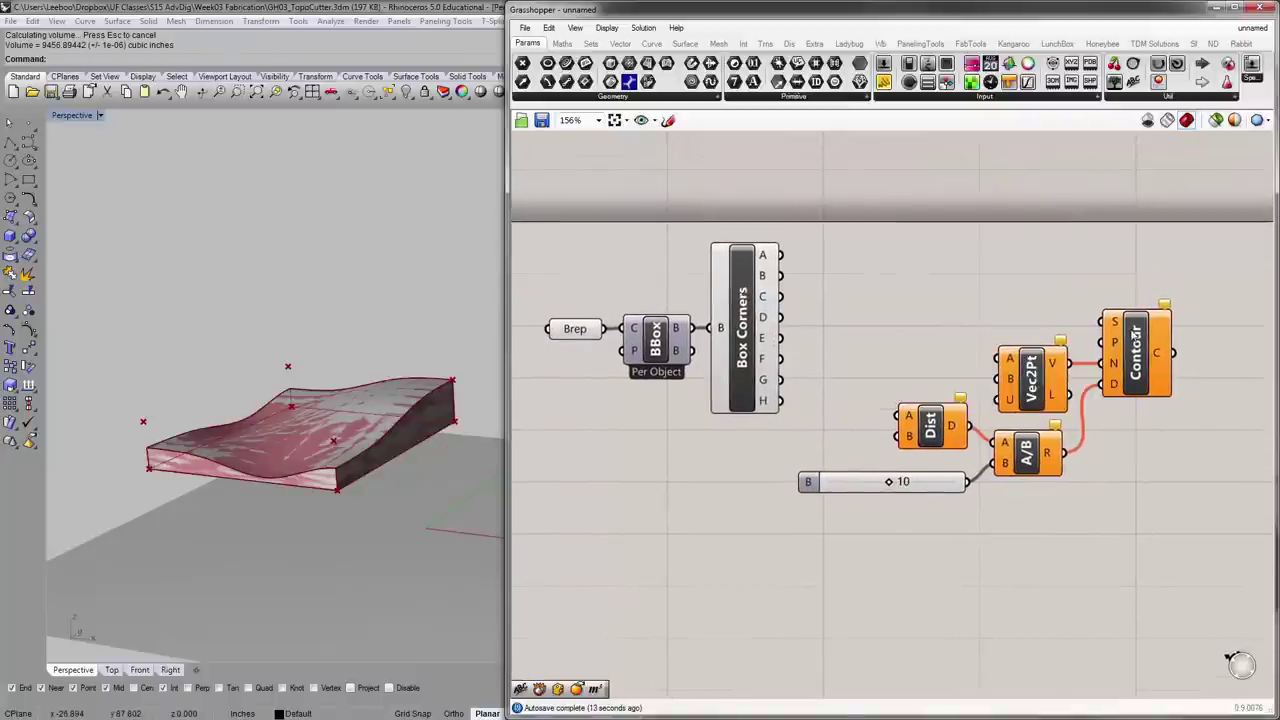
mouse_move(1136, 337)
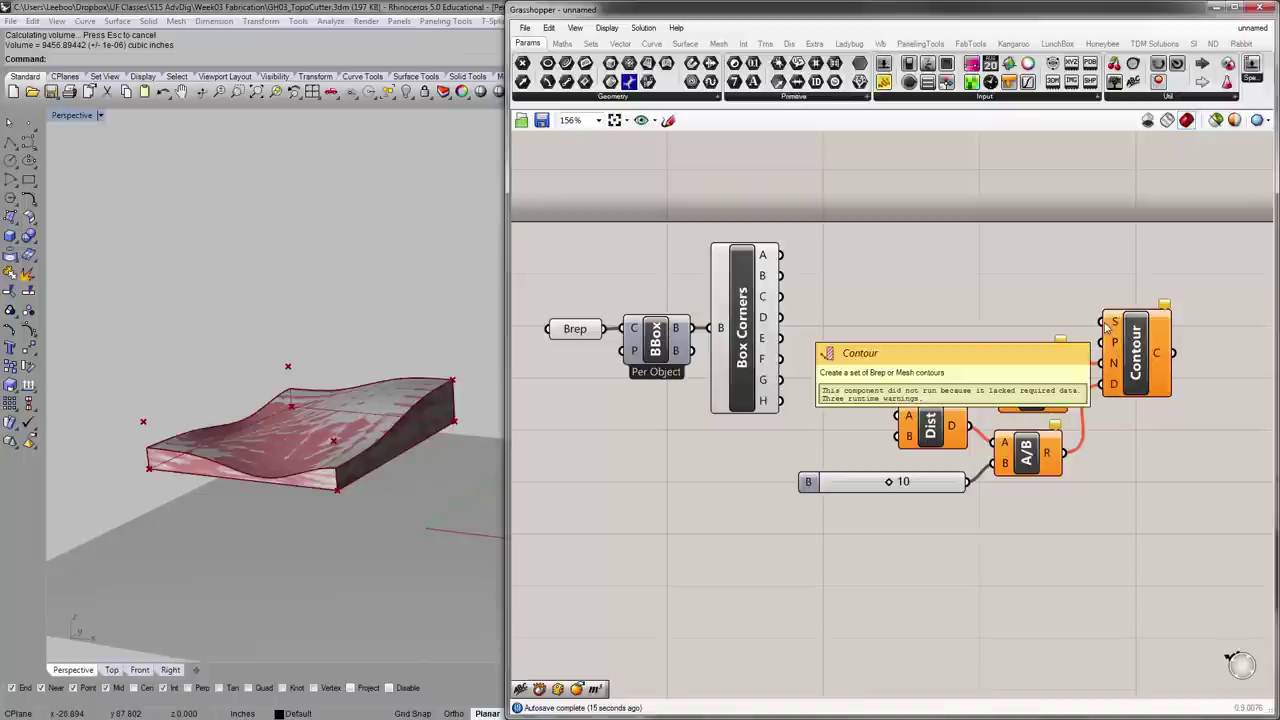
left_click_drag(622, 328, 1102, 322)
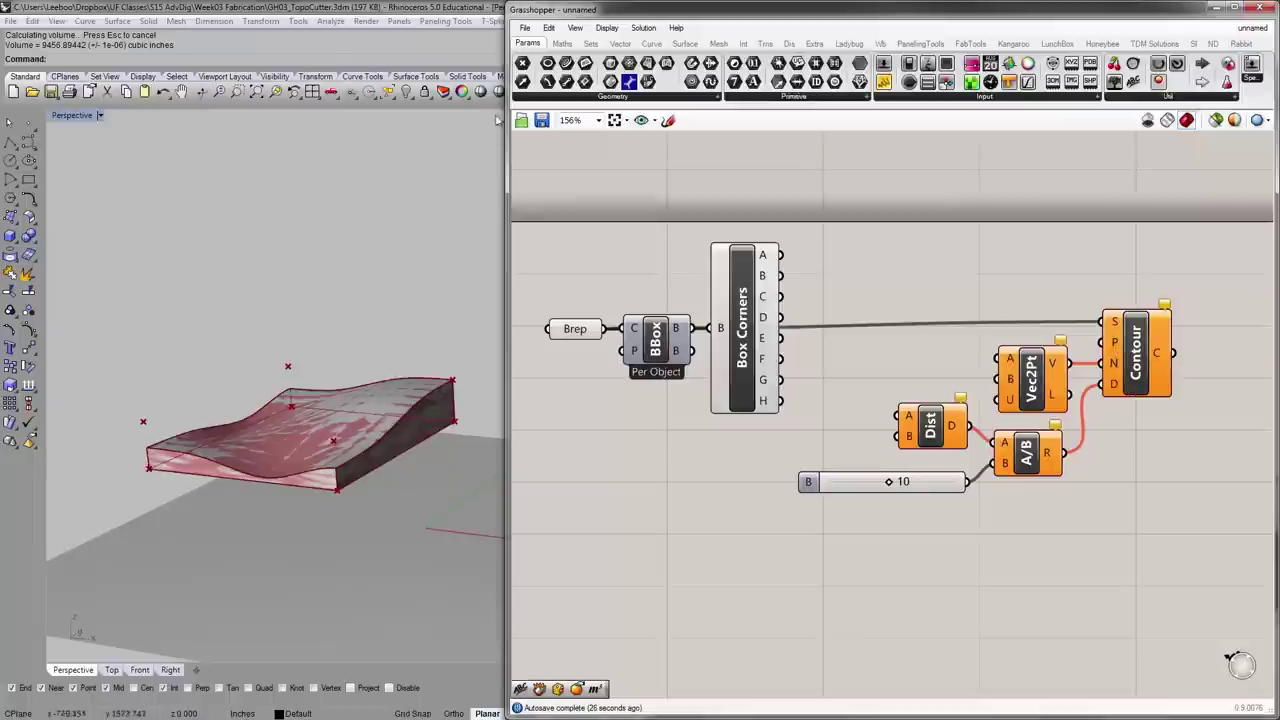
- Add a Point parameter and feed it Box Corners outputs A, B and E in turn to identify their locations on the solid
mouse_move(522, 63)
left_mouse_down()
mouse_move(814, 211)
mouse_move(843, 230)
mouse_move(847, 268)
left_mouse_up()
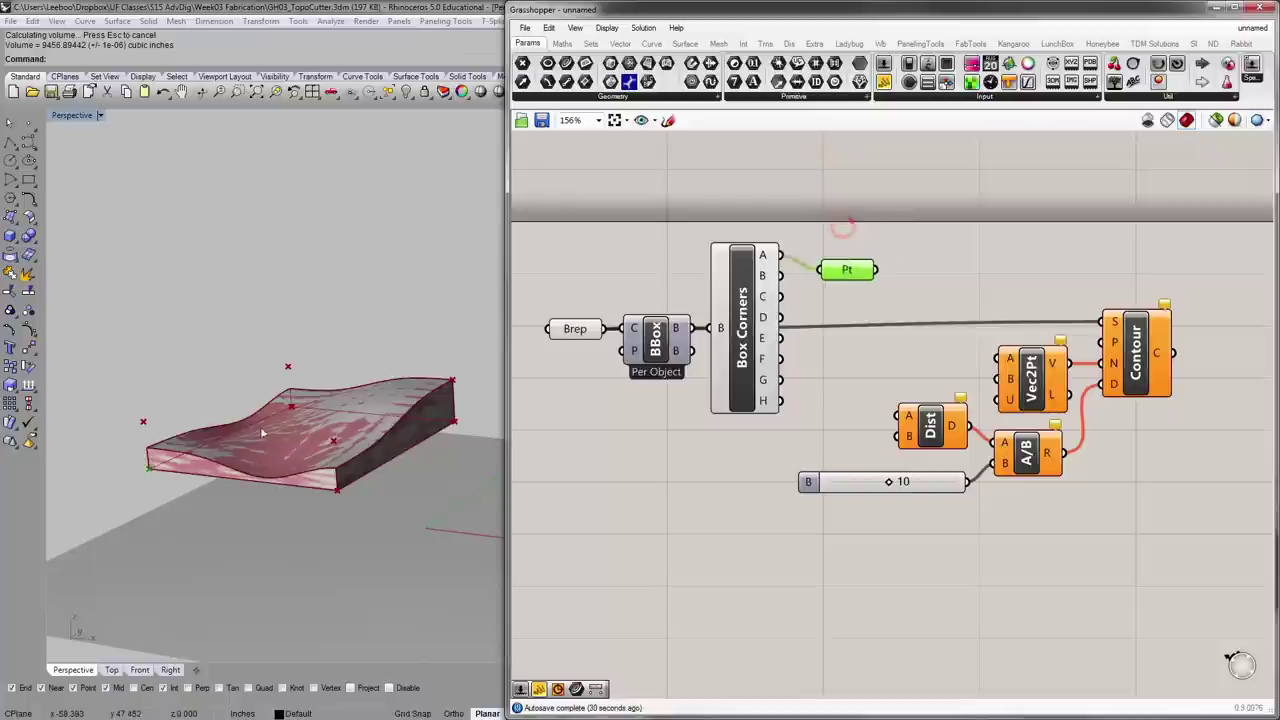
left_click(768, 330)
left_click(686, 221)
left_click_drag(779, 276, 820, 269)
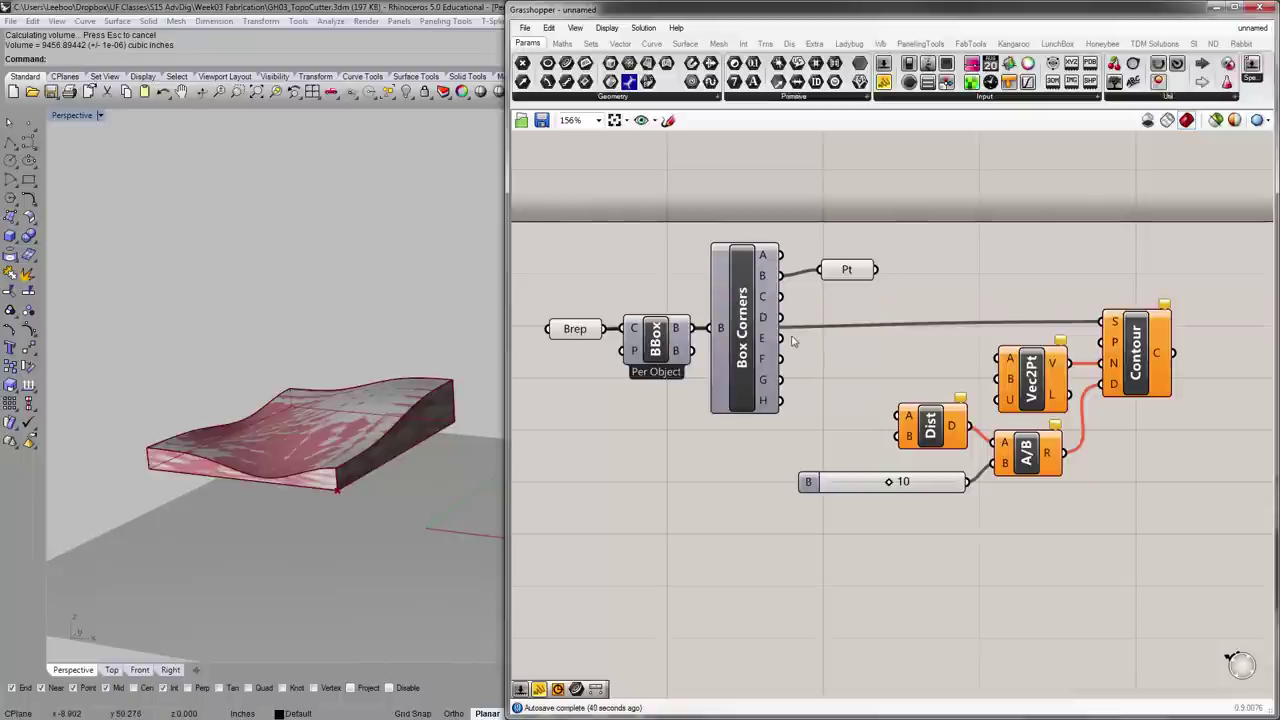
left_click_drag(781, 338, 821, 269)
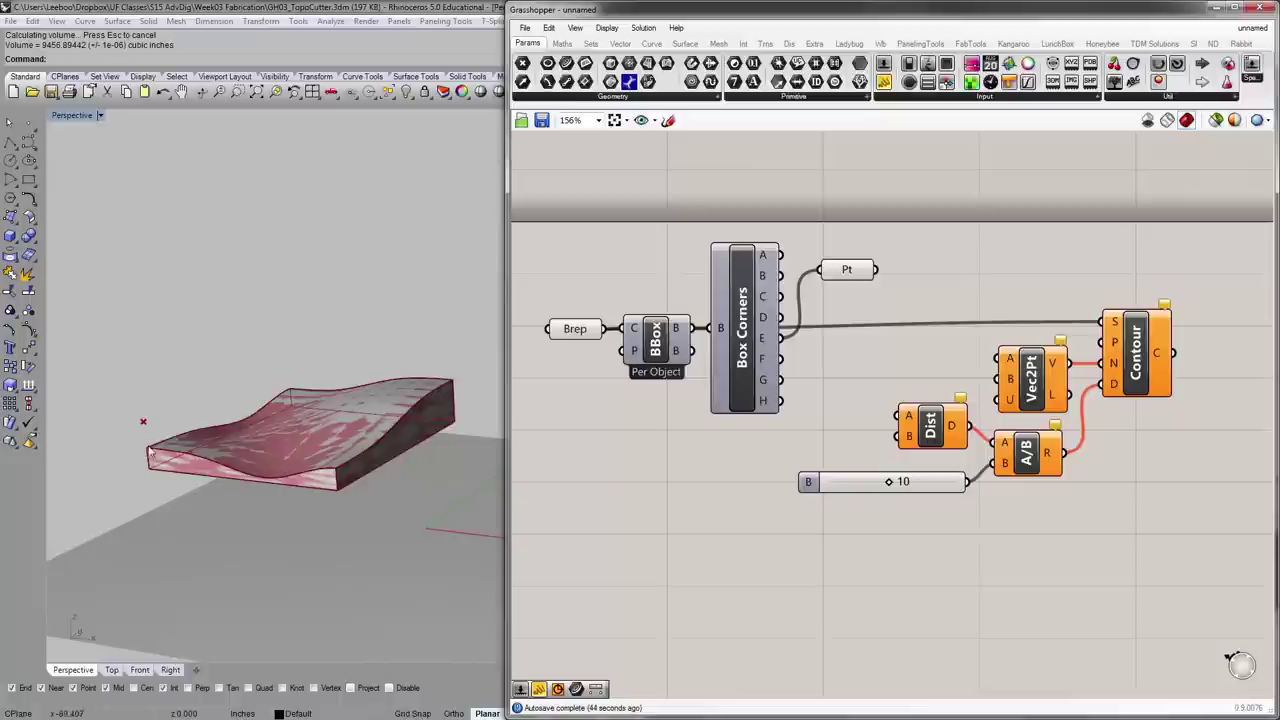
left_click(152, 471)
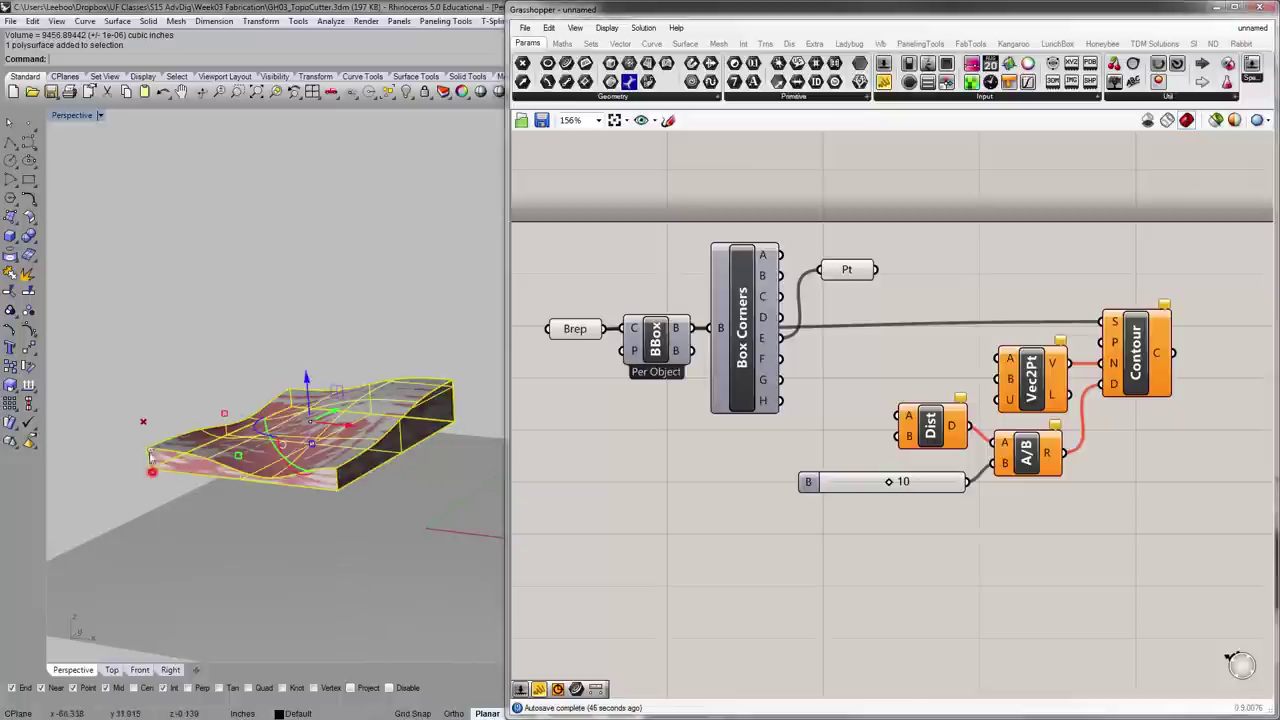
left_click(143, 421)
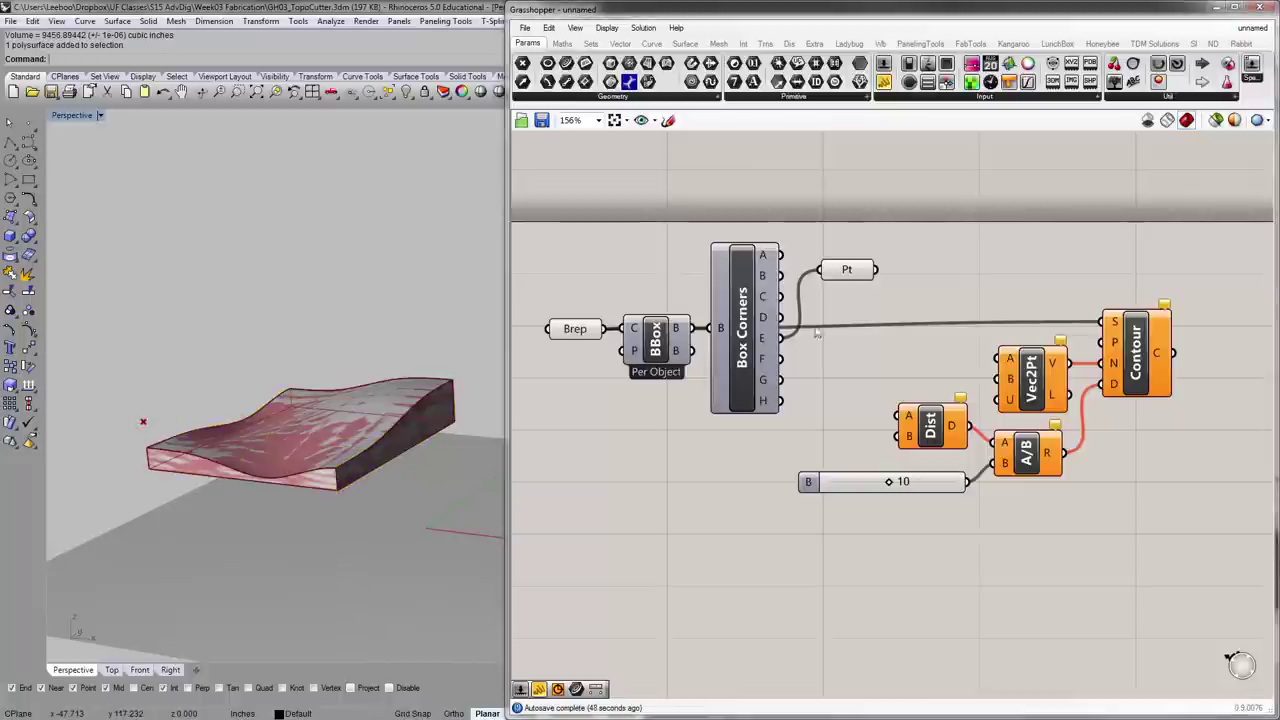
- Connect Box Corners outputs A and E to the Vec2Pt component's A and B inputs
right_click_drag(985, 228, 946, 217)
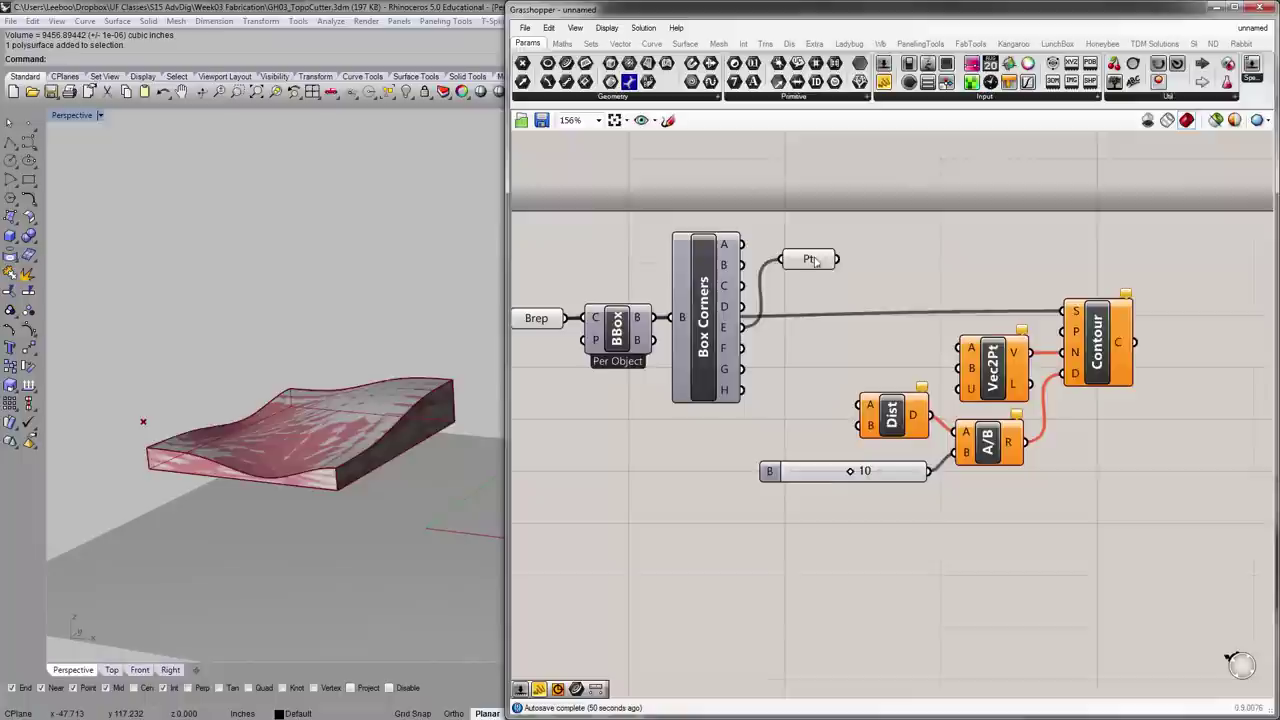
right_click_drag(815, 261, 806, 238)
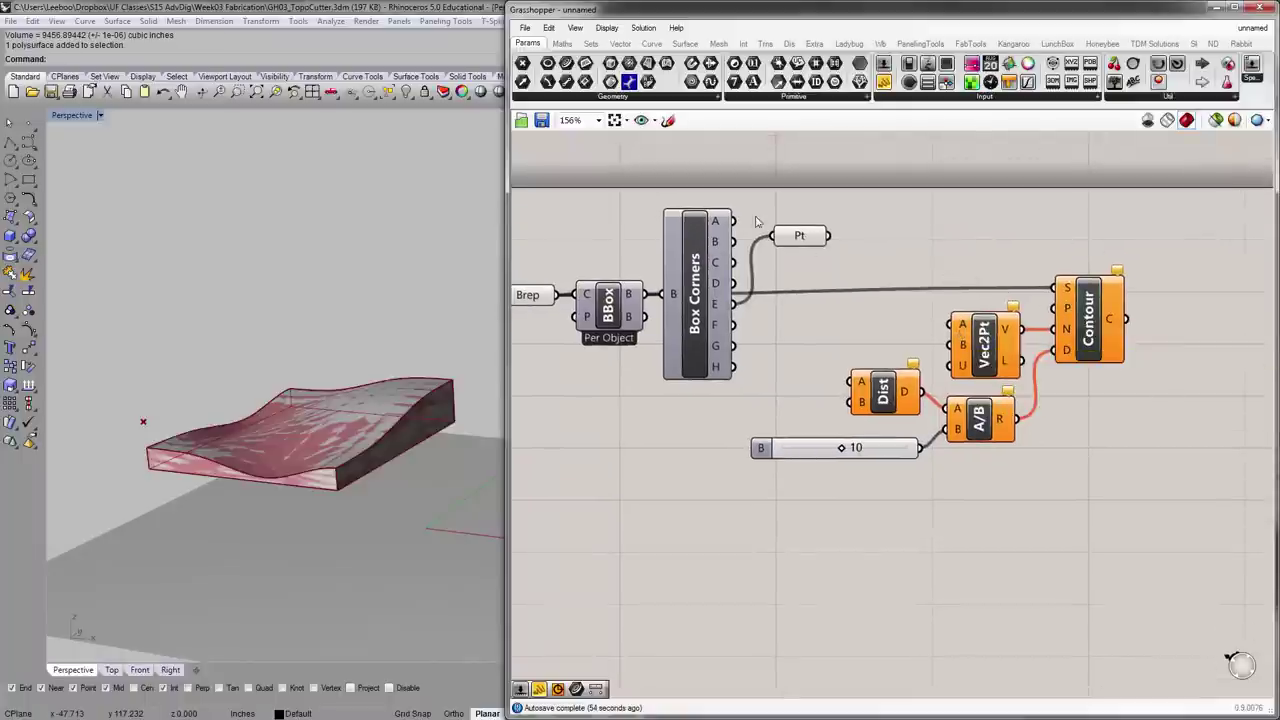
left_click_drag(733, 221, 951, 324)
left_click_drag(733, 303, 951, 345)
- Delete the Point parameter used for checking the box corners
left_click(812, 226)
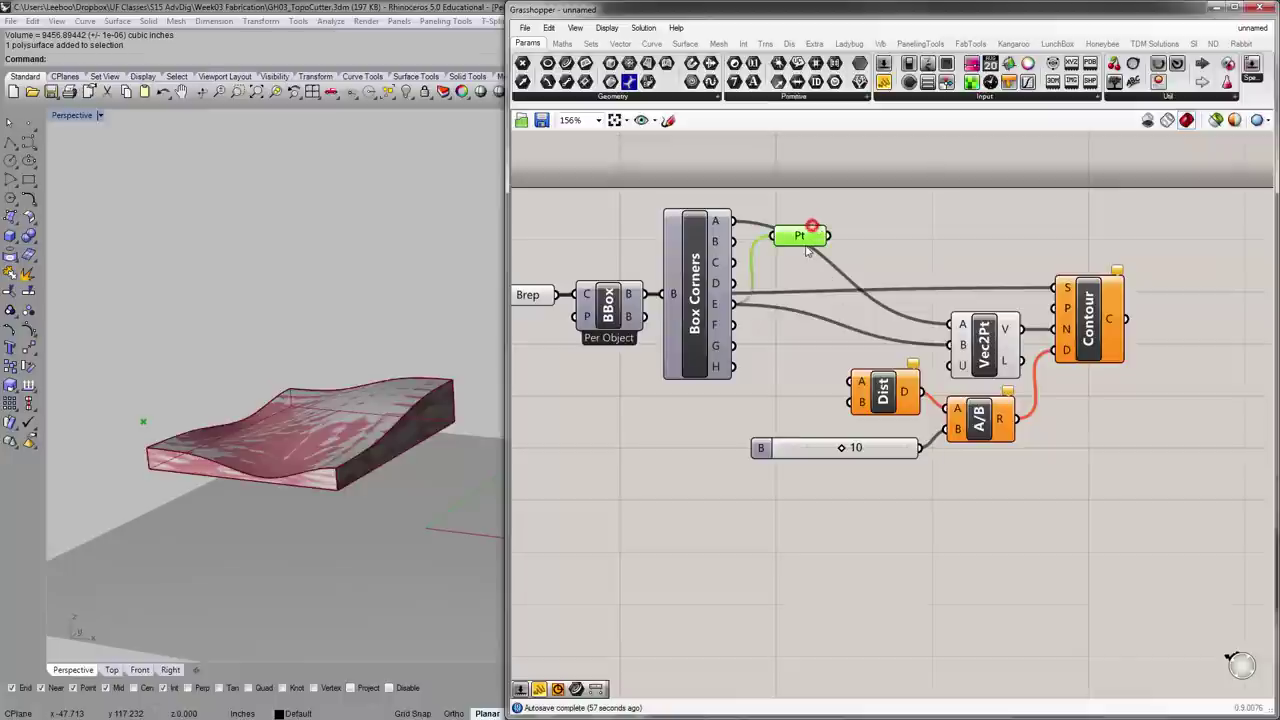
mouse_move(807, 250)
key("Delete")
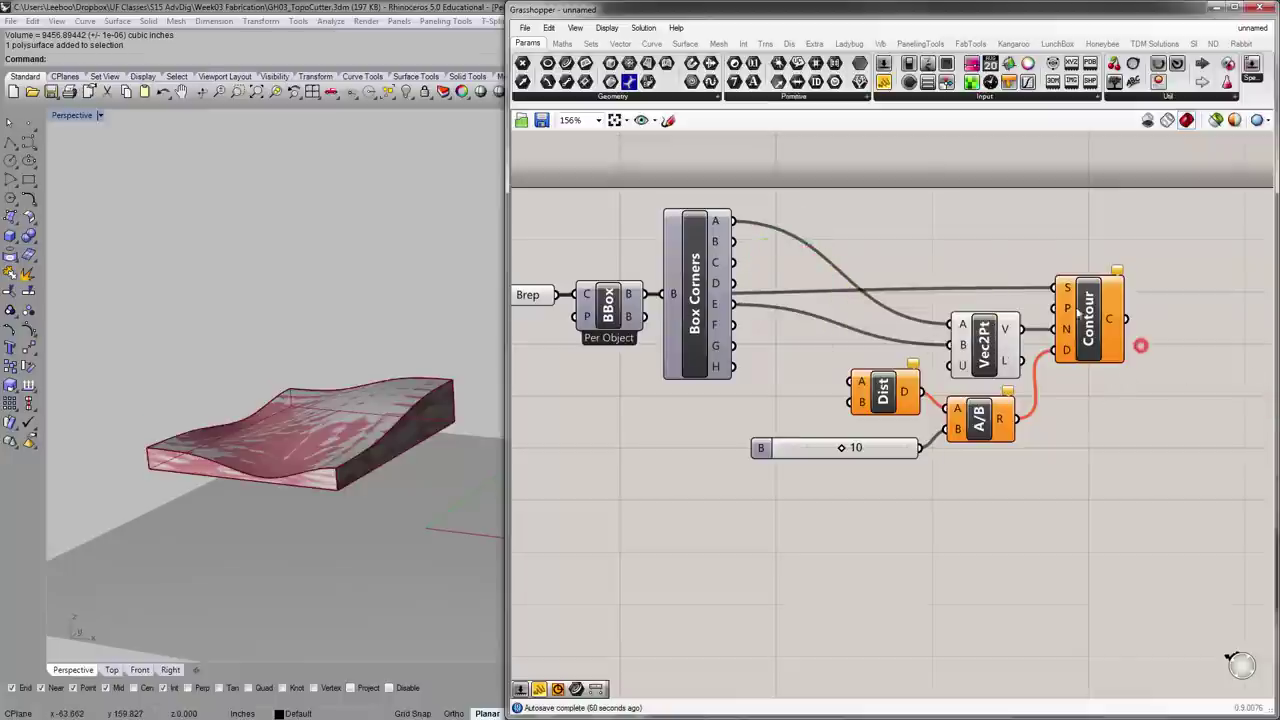
- Connect Box Corners output A to the Contour component's P input as the contour start point
mouse_move(1063, 309)
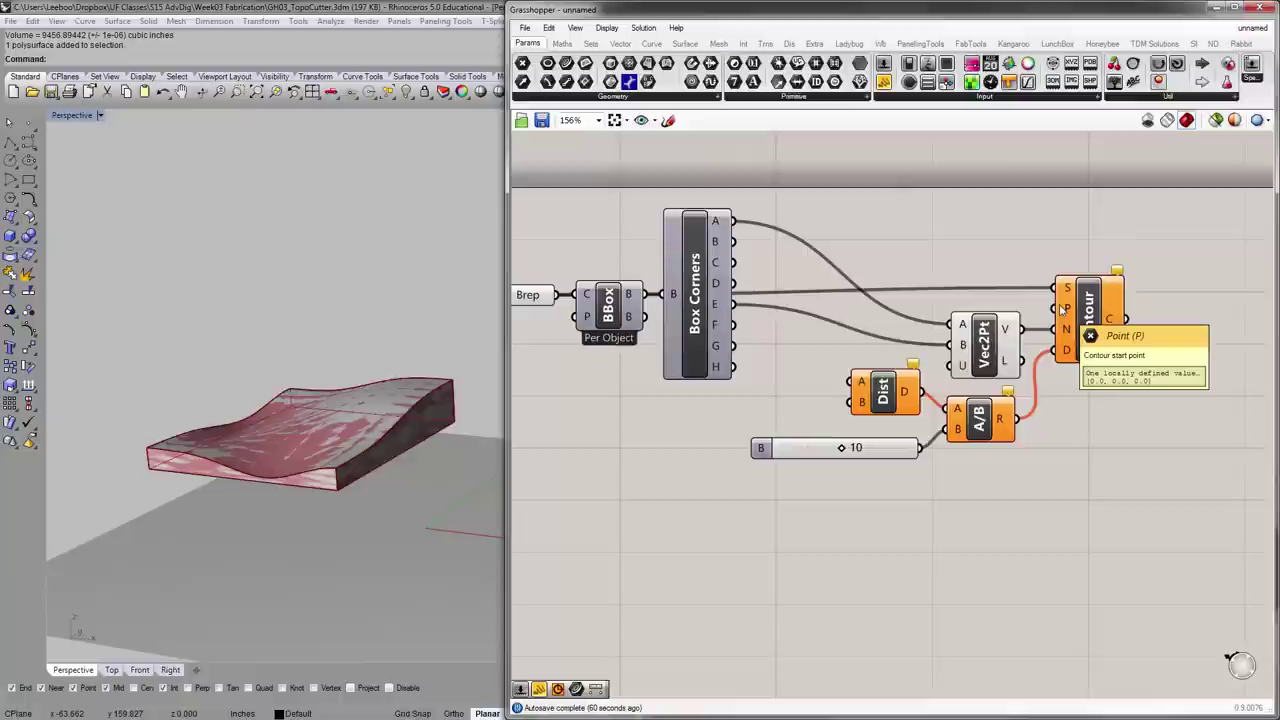
left_click_drag(755, 223, 1055, 308)
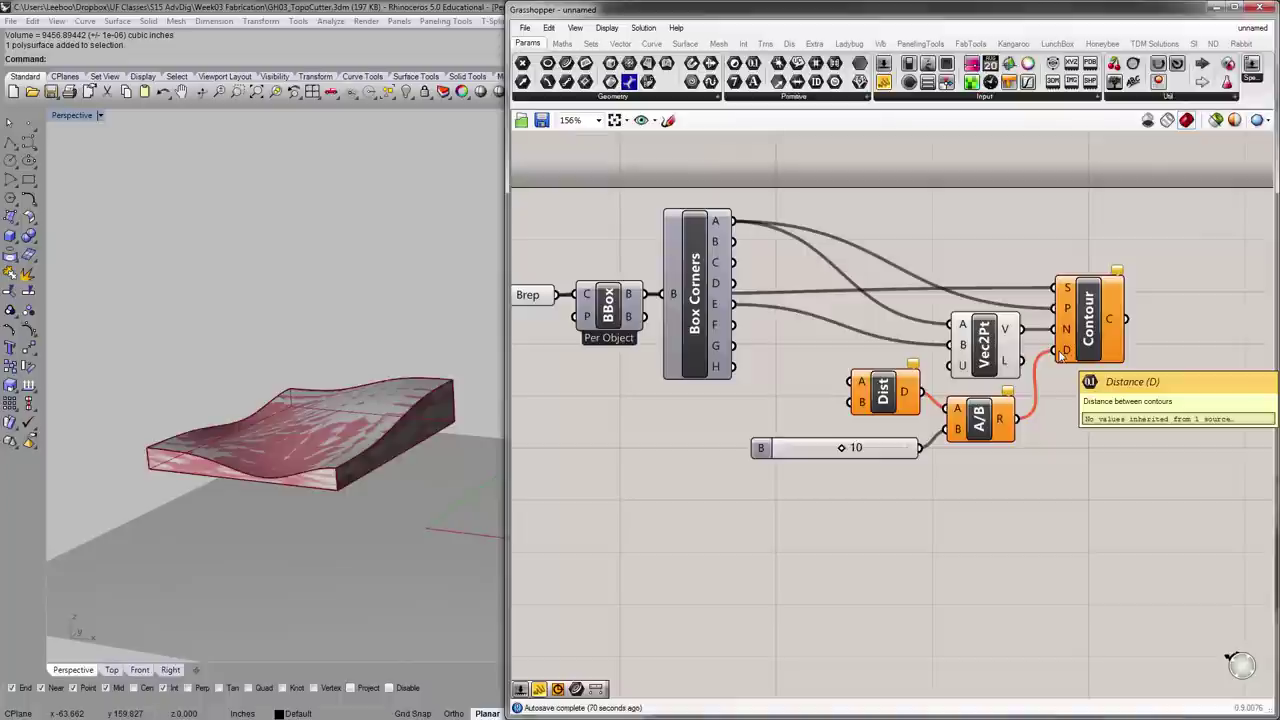
right_click_drag(806, 389, 830, 367)
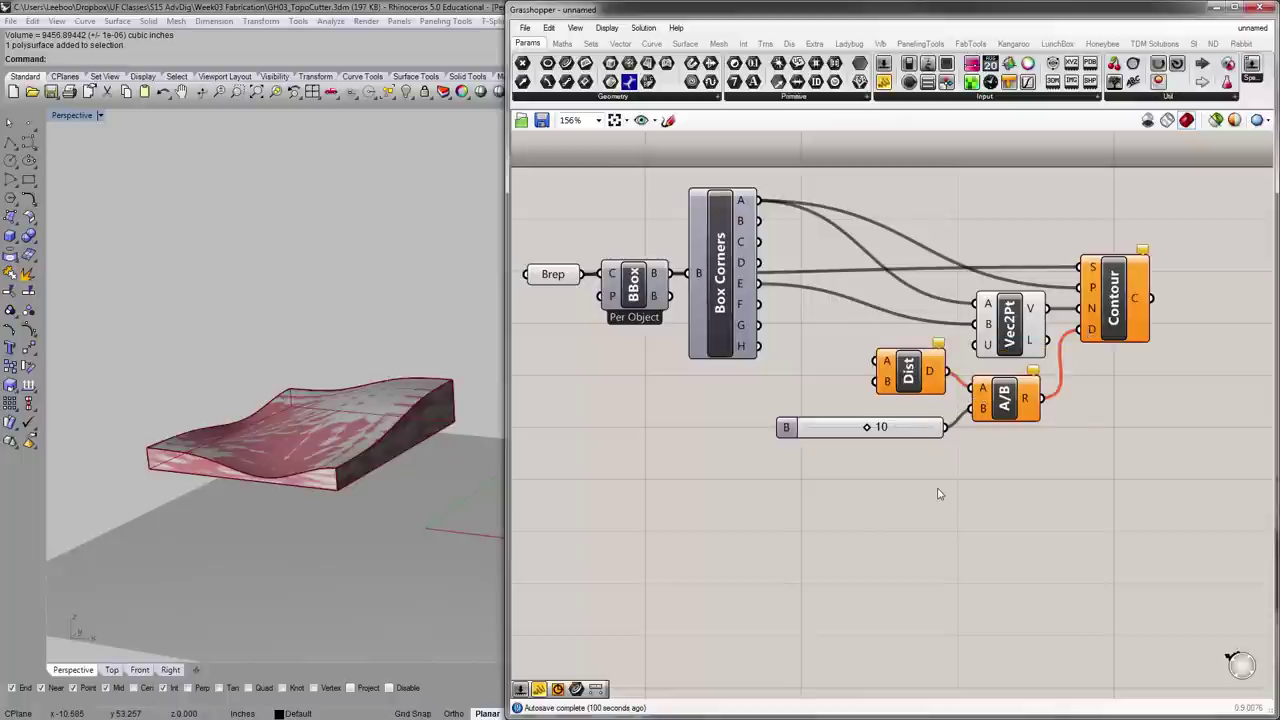
- Add a number slider with three decimals ranging from 0 to 0.250 below the slider set to 10
double_click(807, 470)
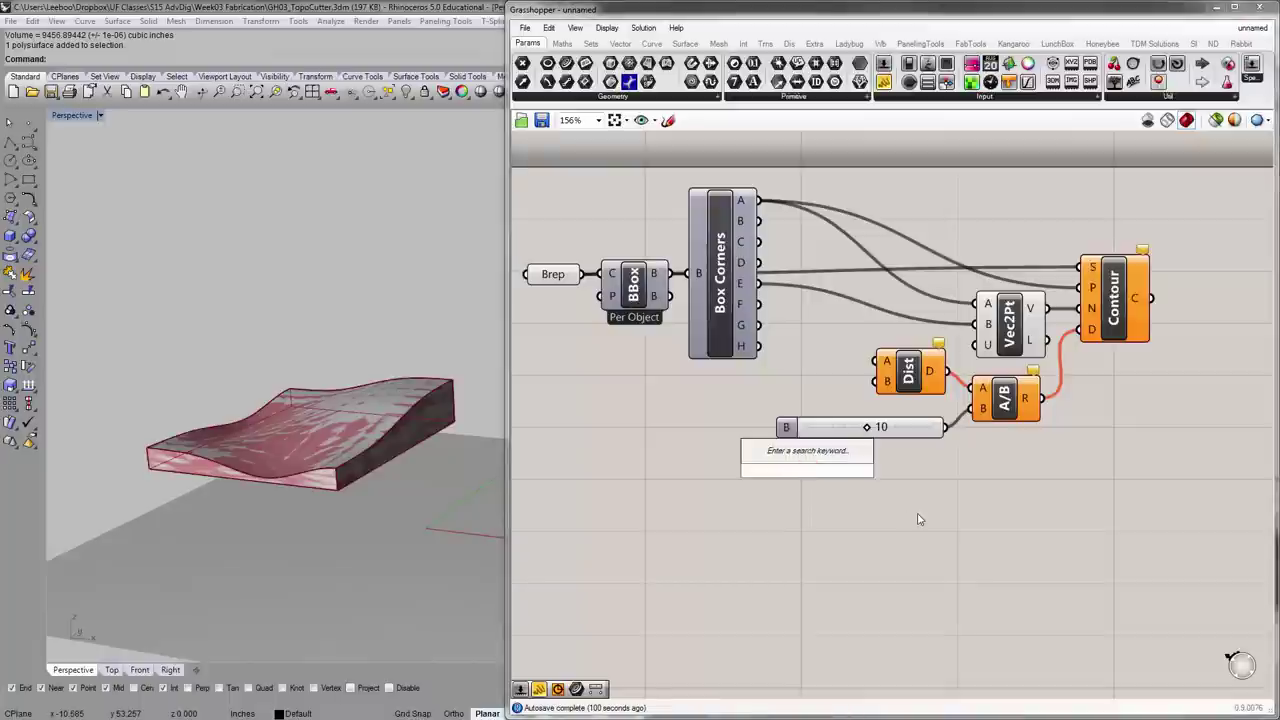
type("0<")
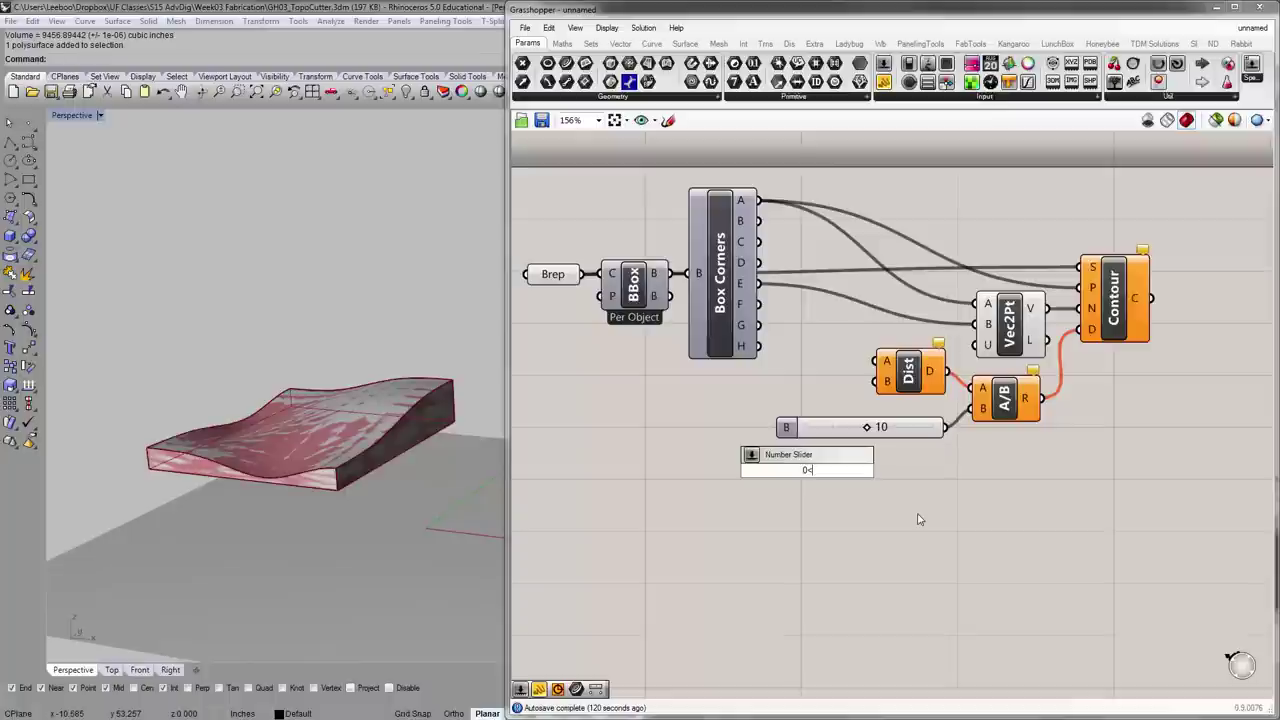
type(".250")
key("Return")
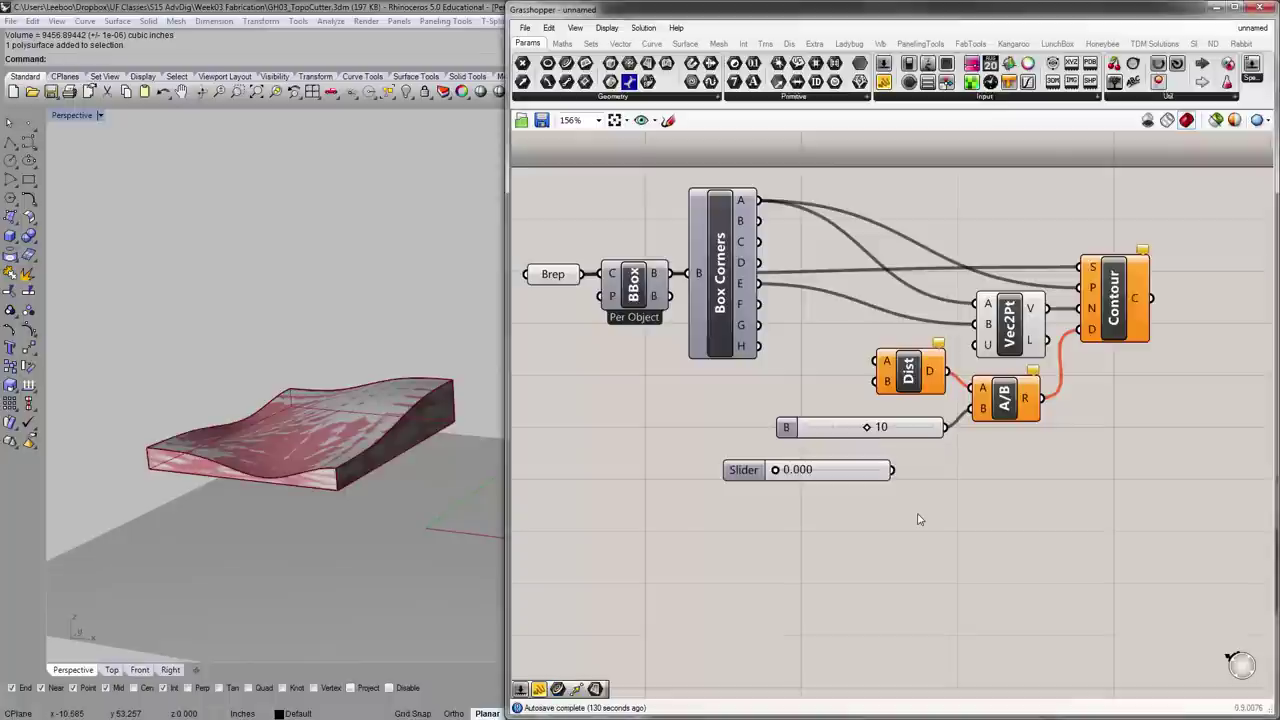
- Set the new slider's value to 0.125
left_click_drag(775, 470, 786, 481)
double_click(786, 474)
type("0.0")
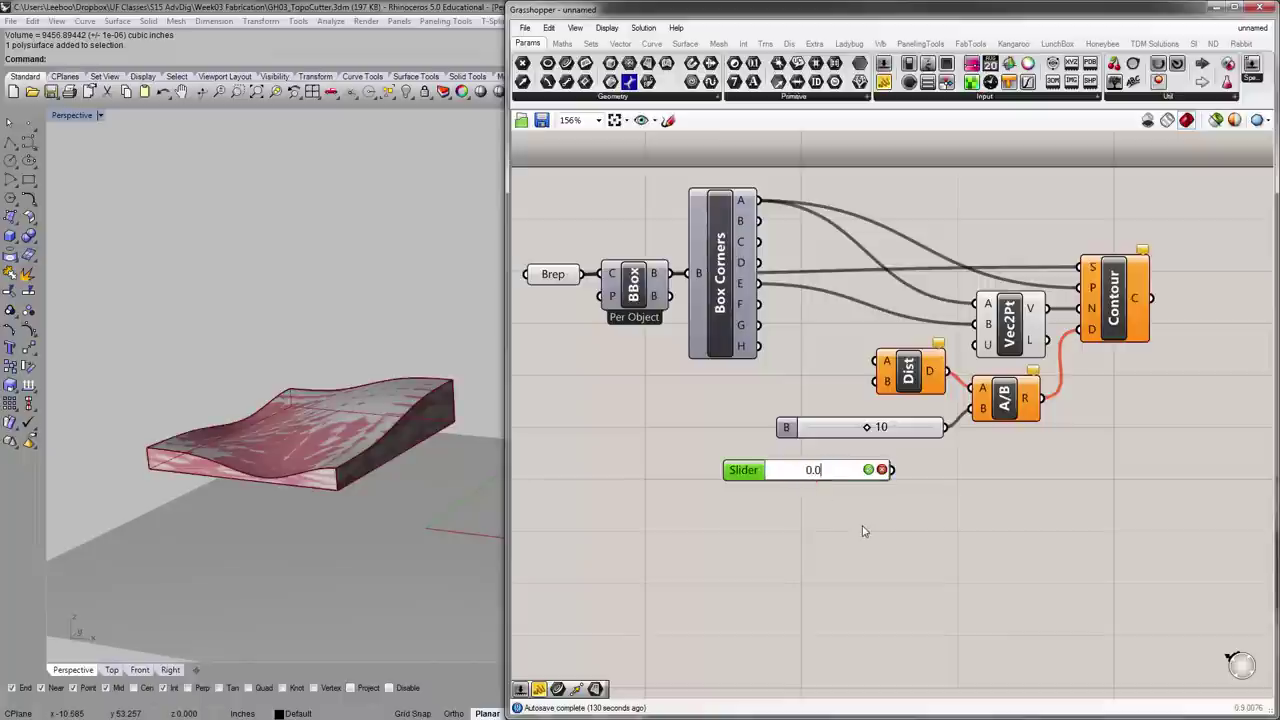
type("1")
key("BackSpace")
type("125")
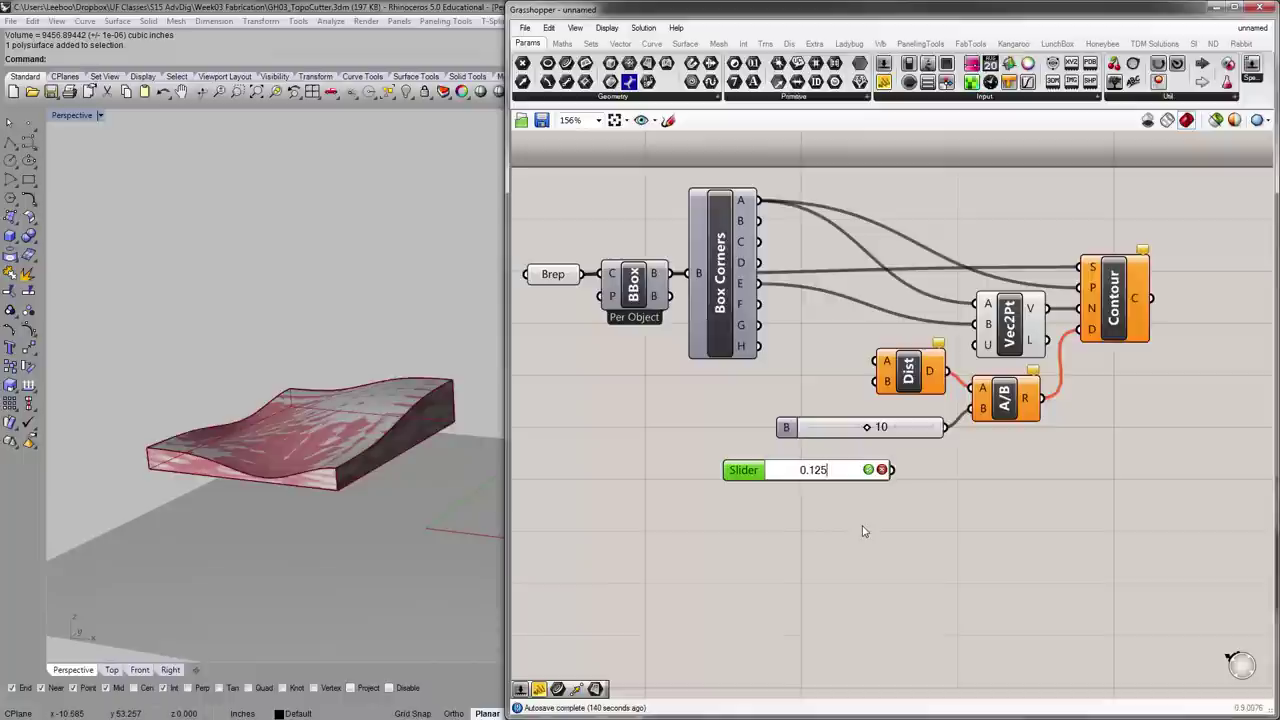
key("Return")
left_click(864, 531)
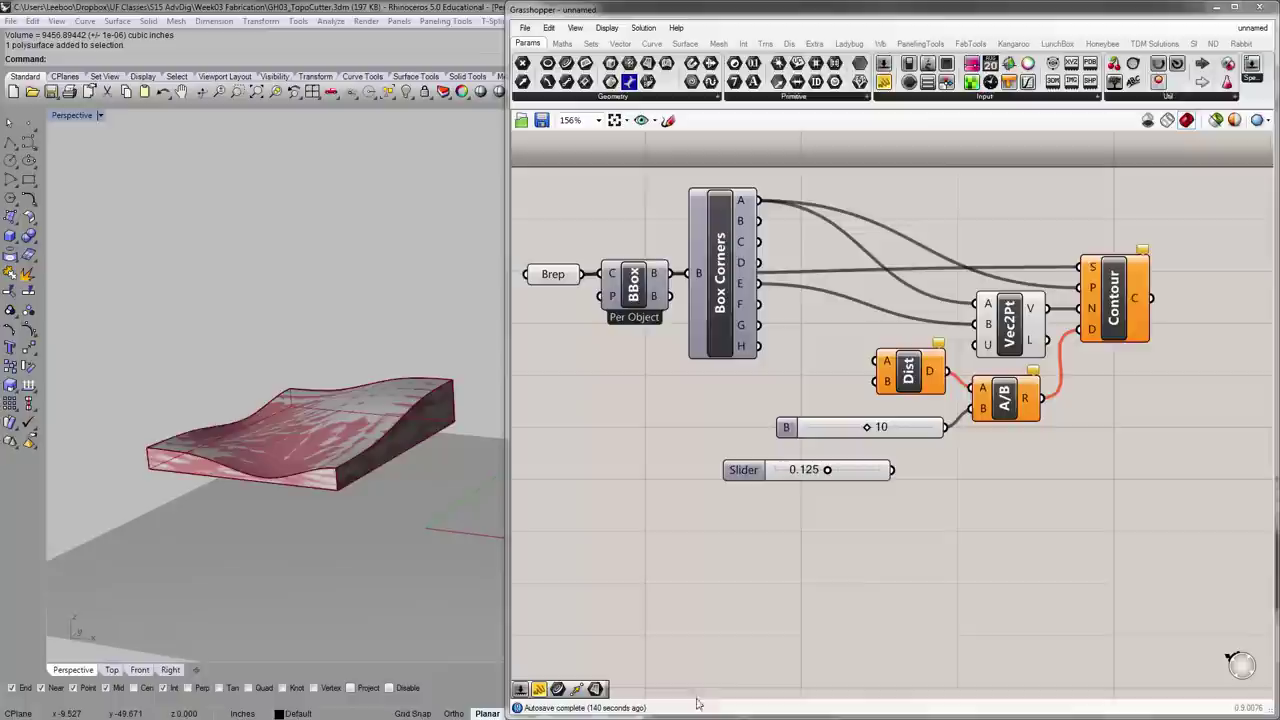
- Move the new slider just under the B slider and set its value to 0.063
left_click_drag(780, 472, 806, 466)
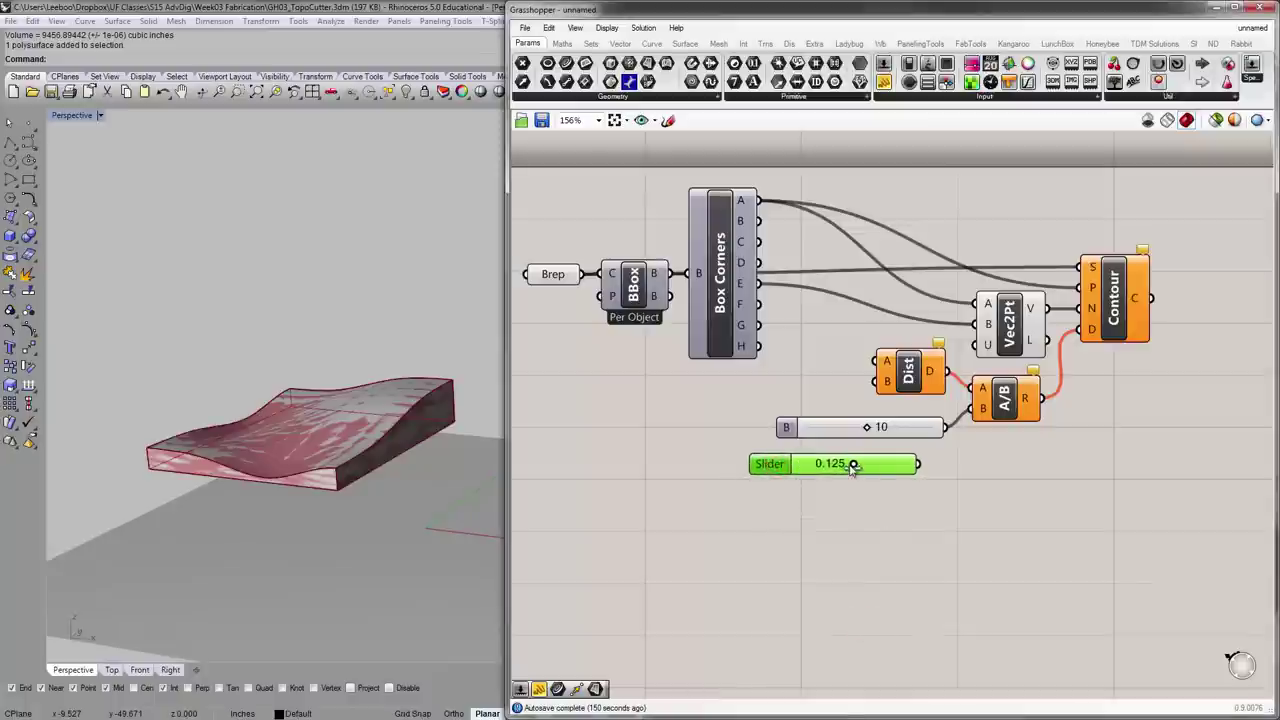
double_click(852, 466)
type("0")
key("Return")
type(".0")
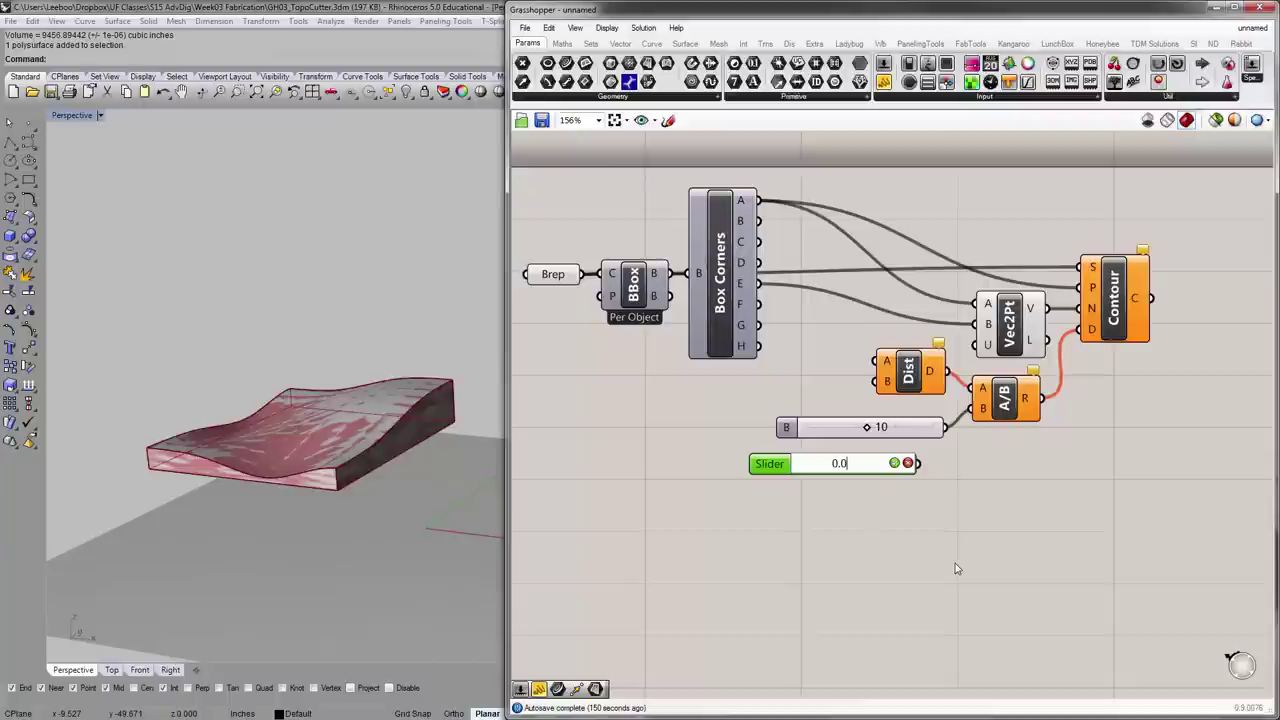
type("63")
key("Return")
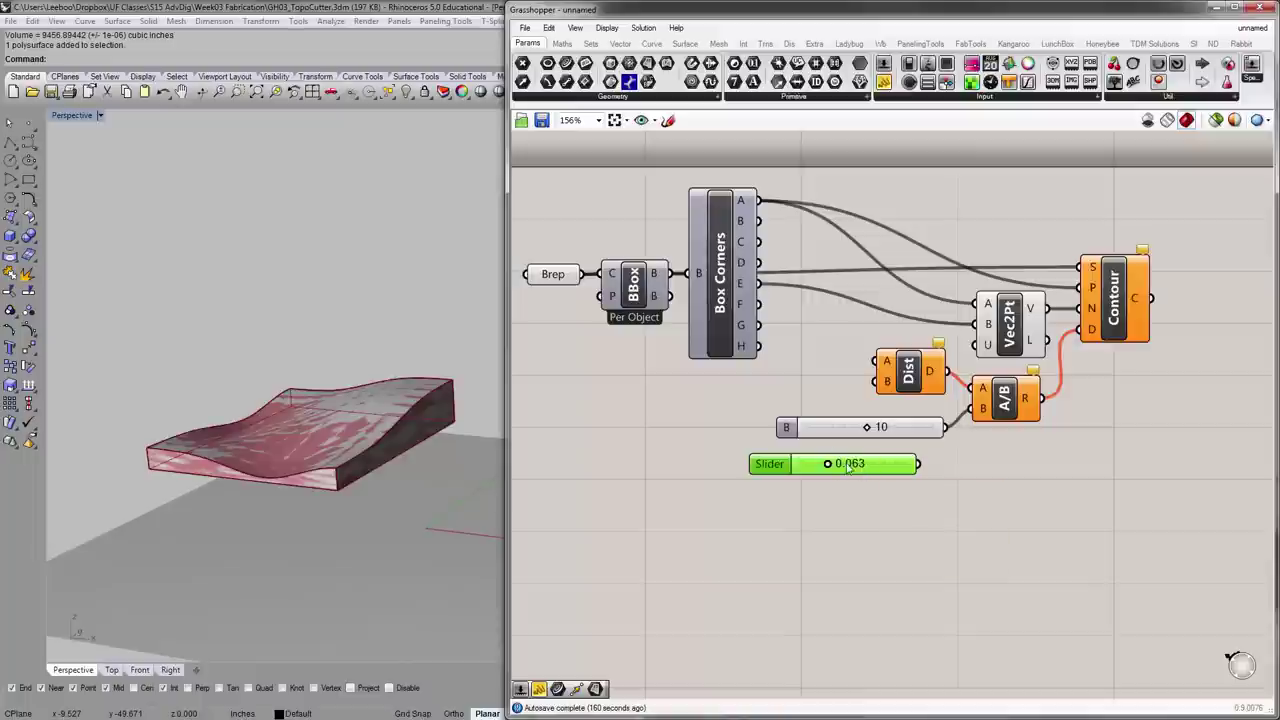
- Increase the slider's accuracy to 4 digits and set its value to 0.0625
double_click(771, 464)
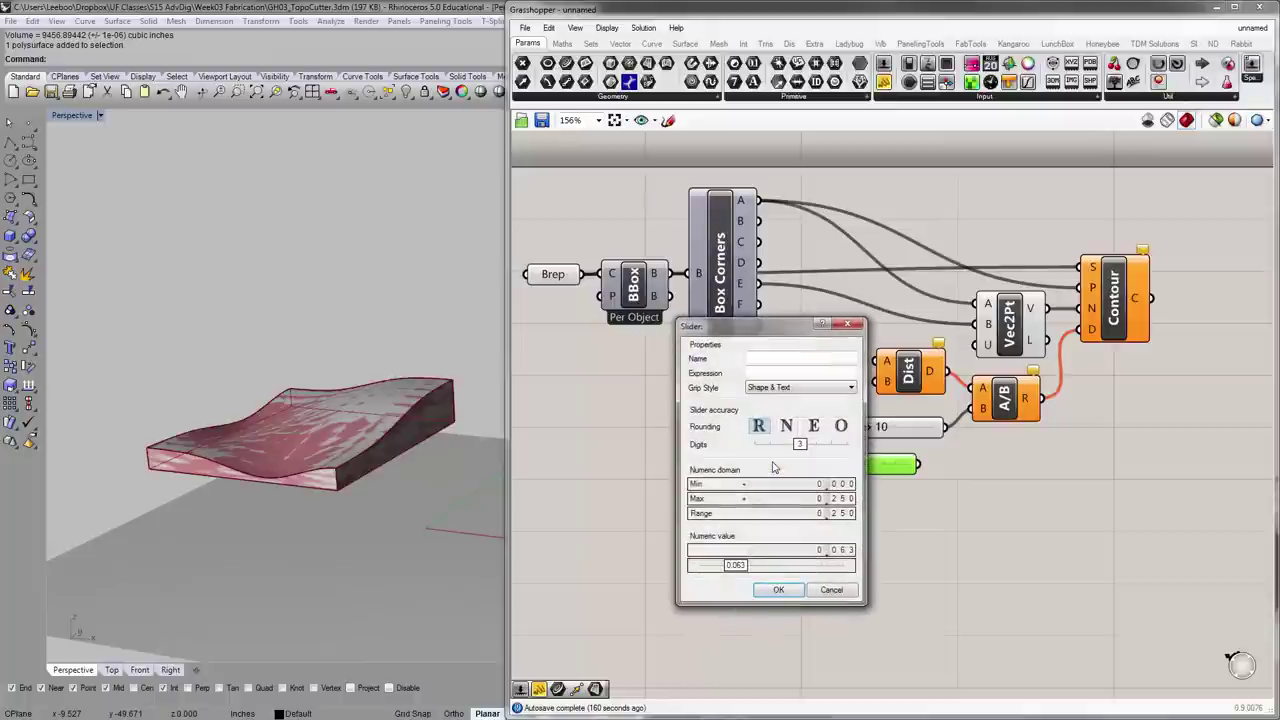
left_click_drag(799, 443, 814, 444)
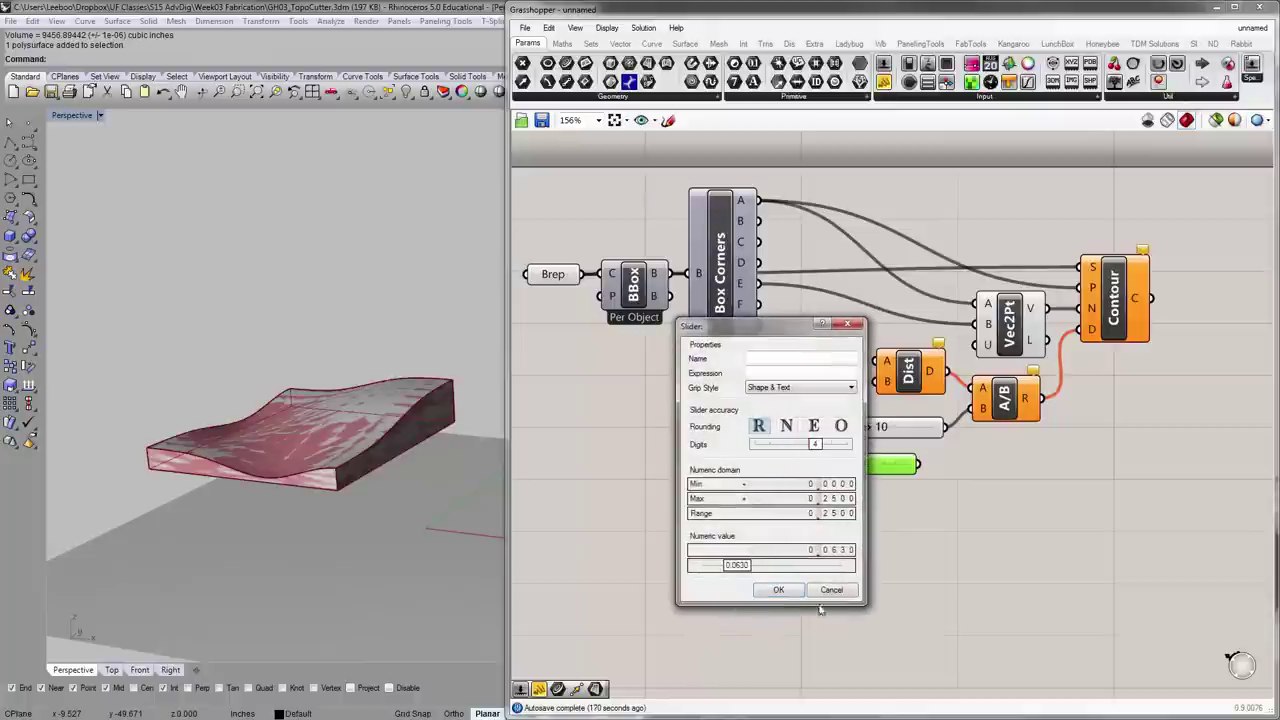
left_click(778, 589)
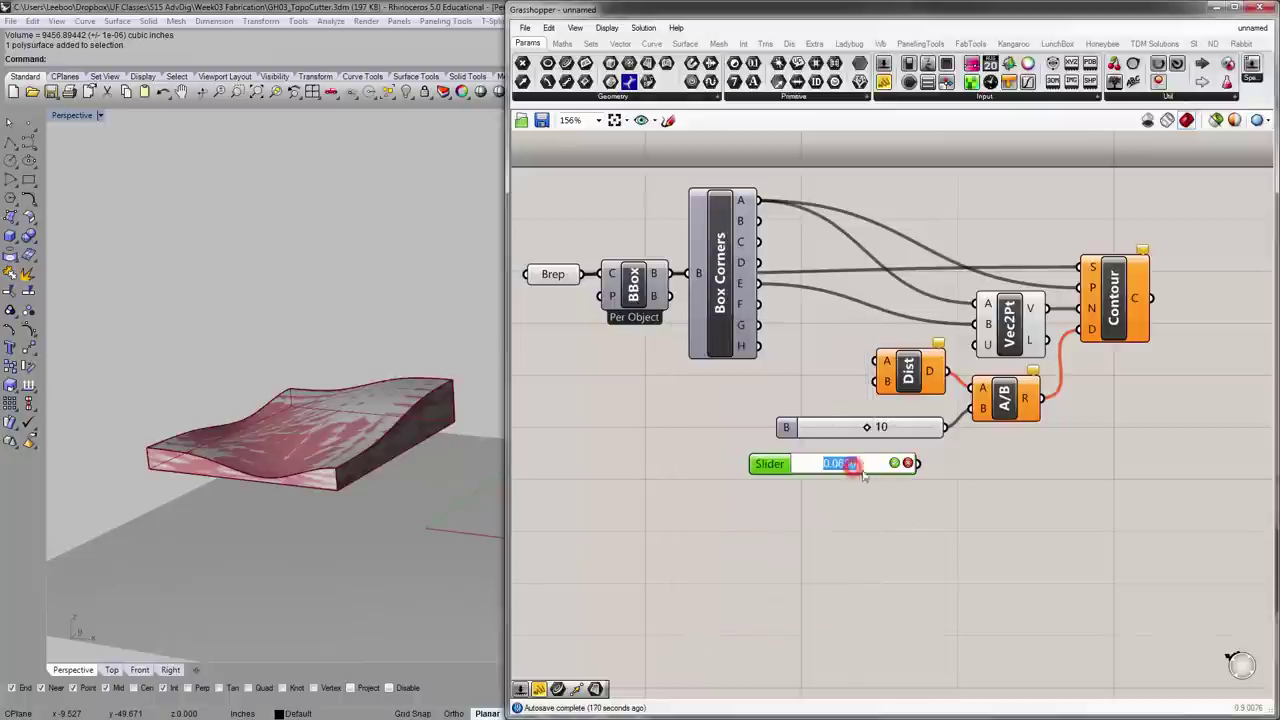
key("BackSpace")
key("BackSpace")
type("25")
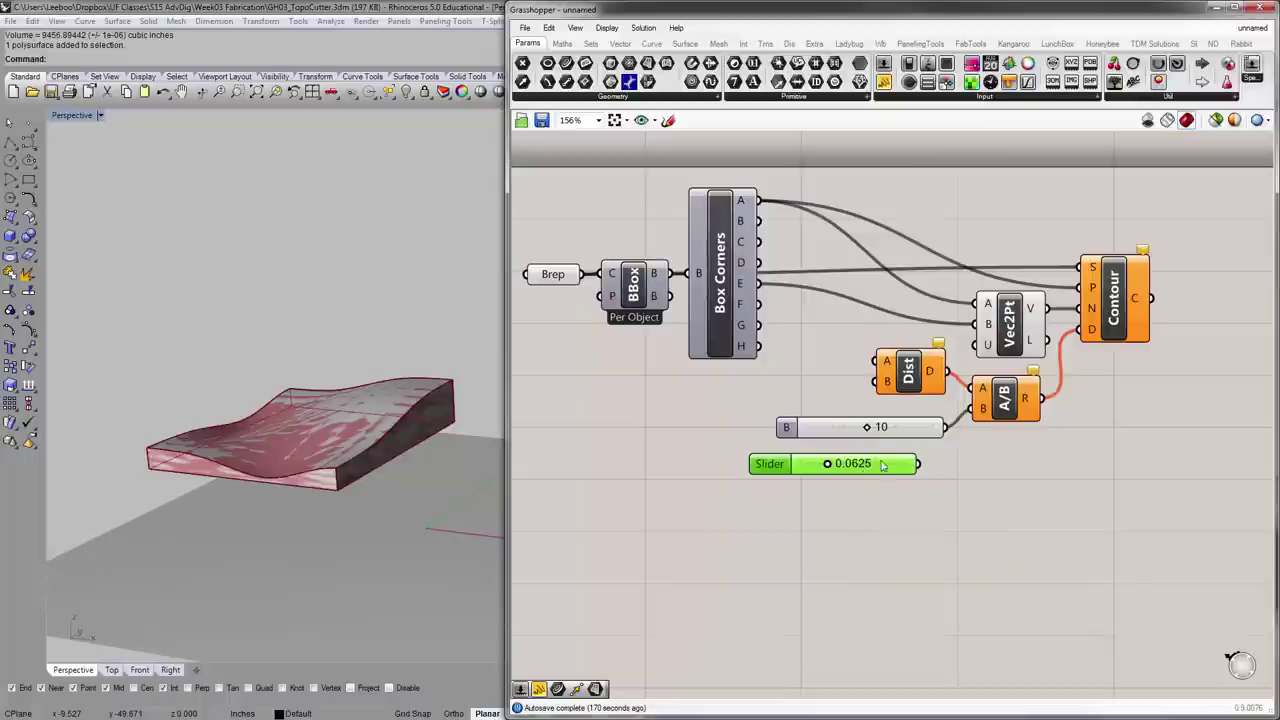
left_click(877, 511)
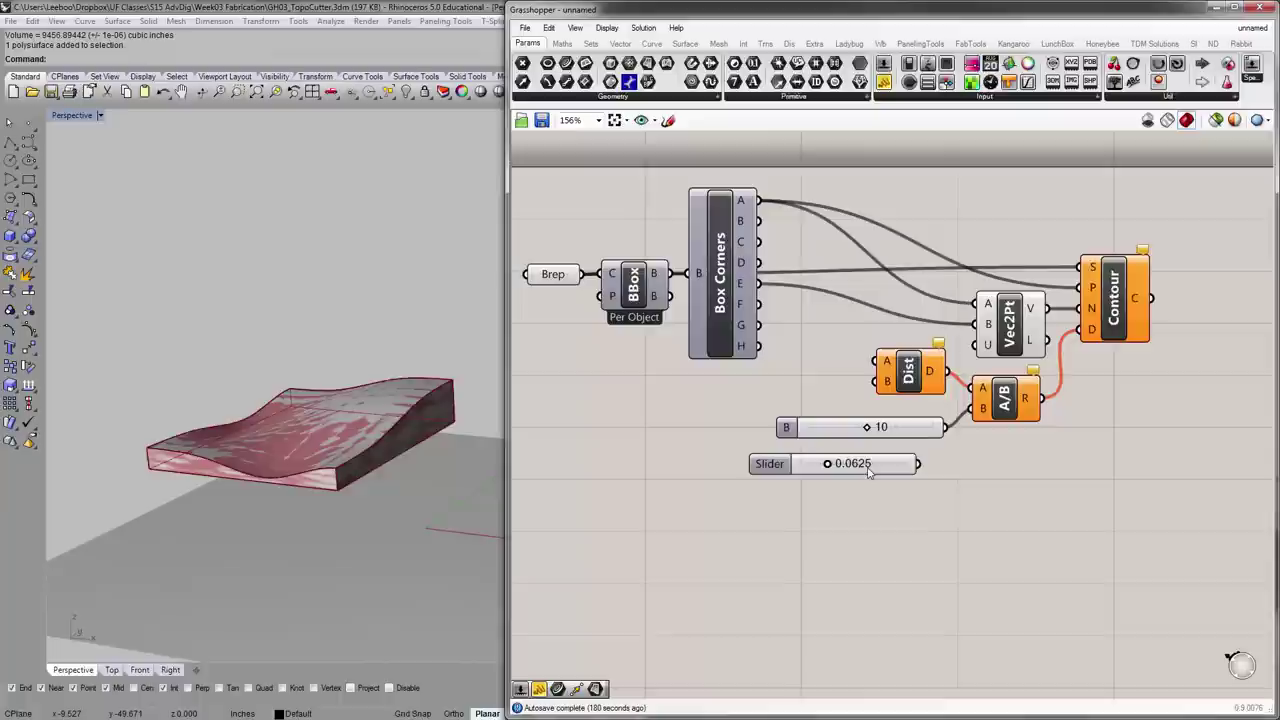
- Delete the Dist component, the A/B division component and the B slider feeding it
left_click(904, 373)
key("Delete")
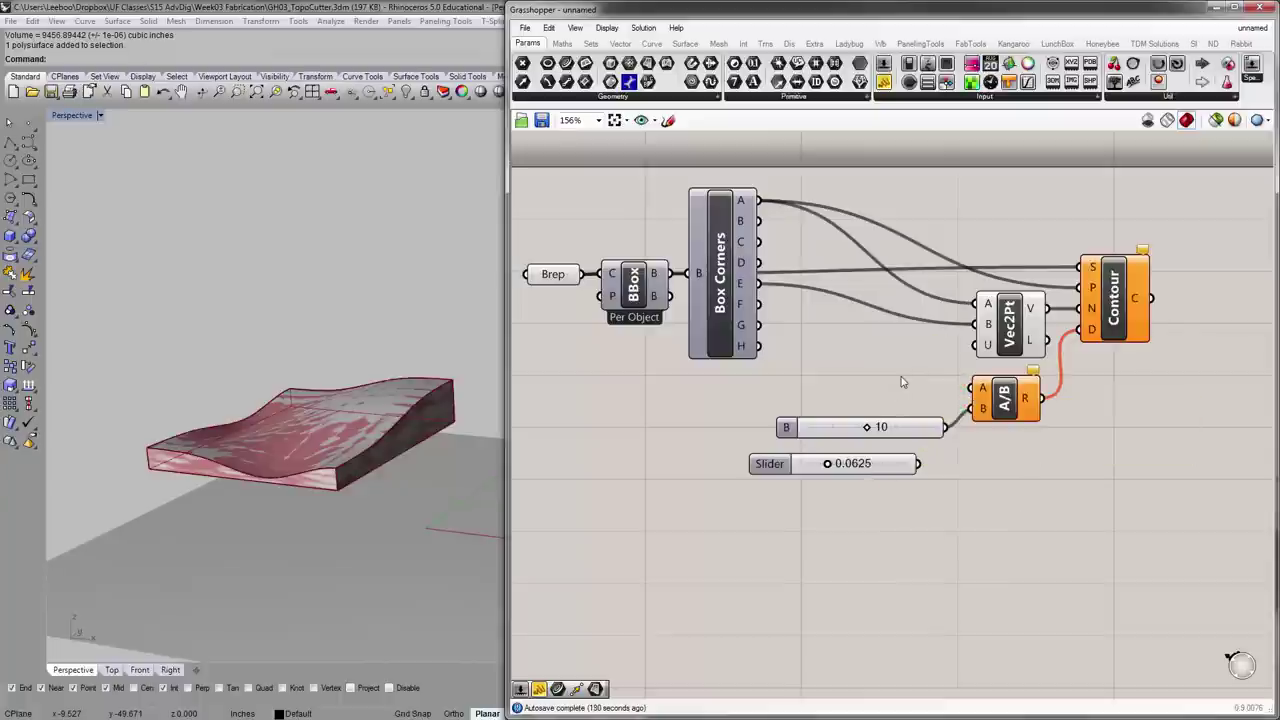
left_click_drag(1030, 450, 910, 366)
key("Delete")
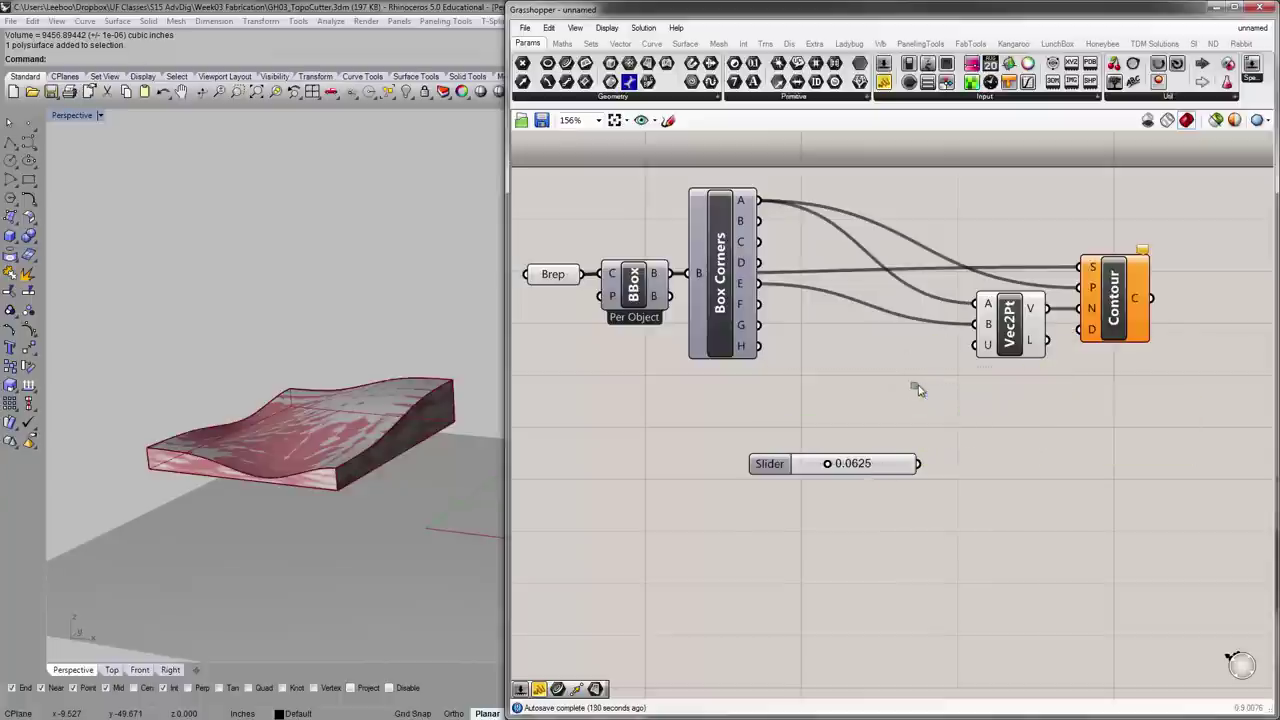
- Connect the 0.0625 slider to the Contour component's D input and highlight the resulting contours in the viewport
left_click(853, 457)
left_click_drag(853, 457, 1080, 330)
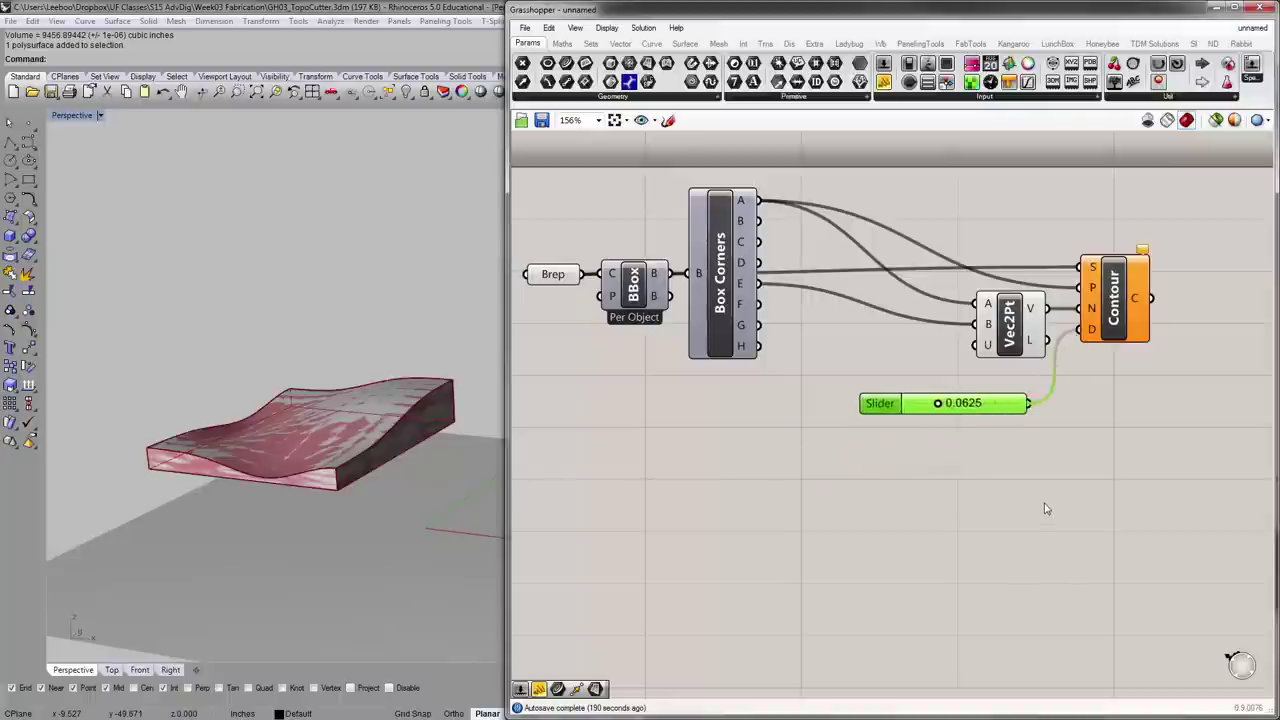
left_click(1002, 478)
right_click_drag(223, 462, 360, 485)
scroll(358, 475, "up", 4)
left_click(1113, 312)
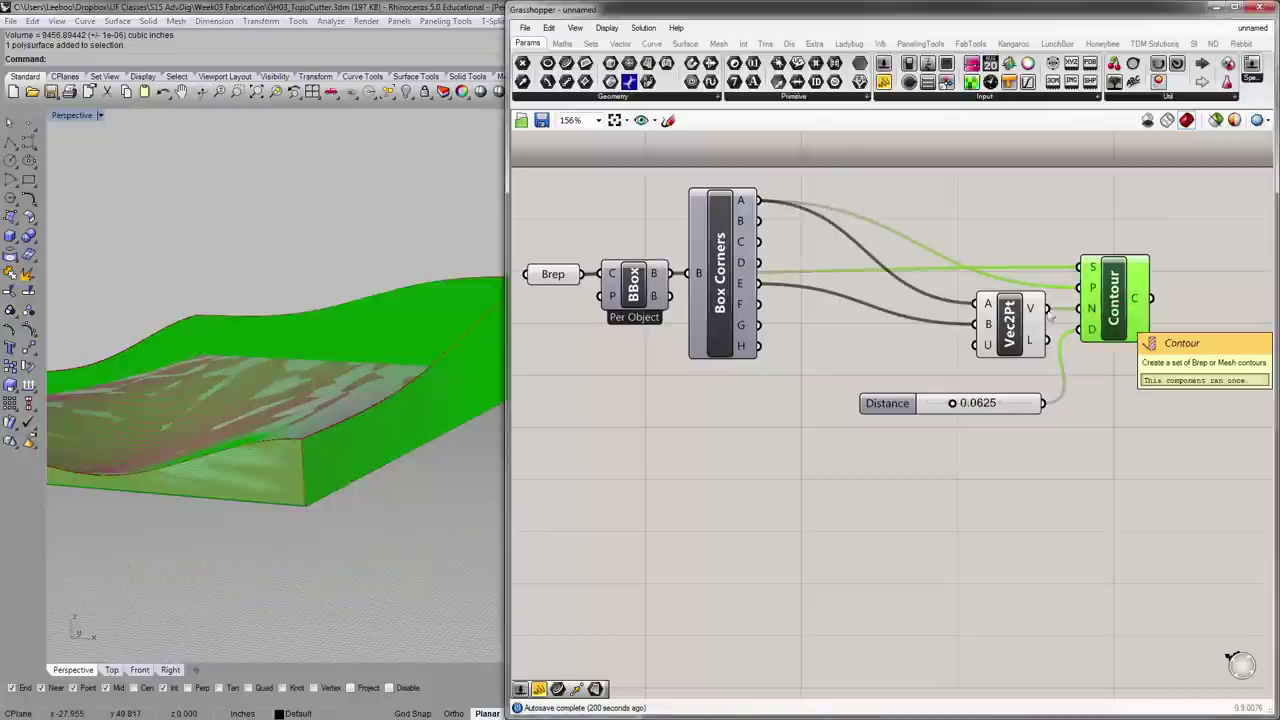
- Set the Distance slider to 0.125 and check the wider contour spacing on the solid
scroll(289, 456, "up", 5)
right_click_drag(290, 457, 297, 437)
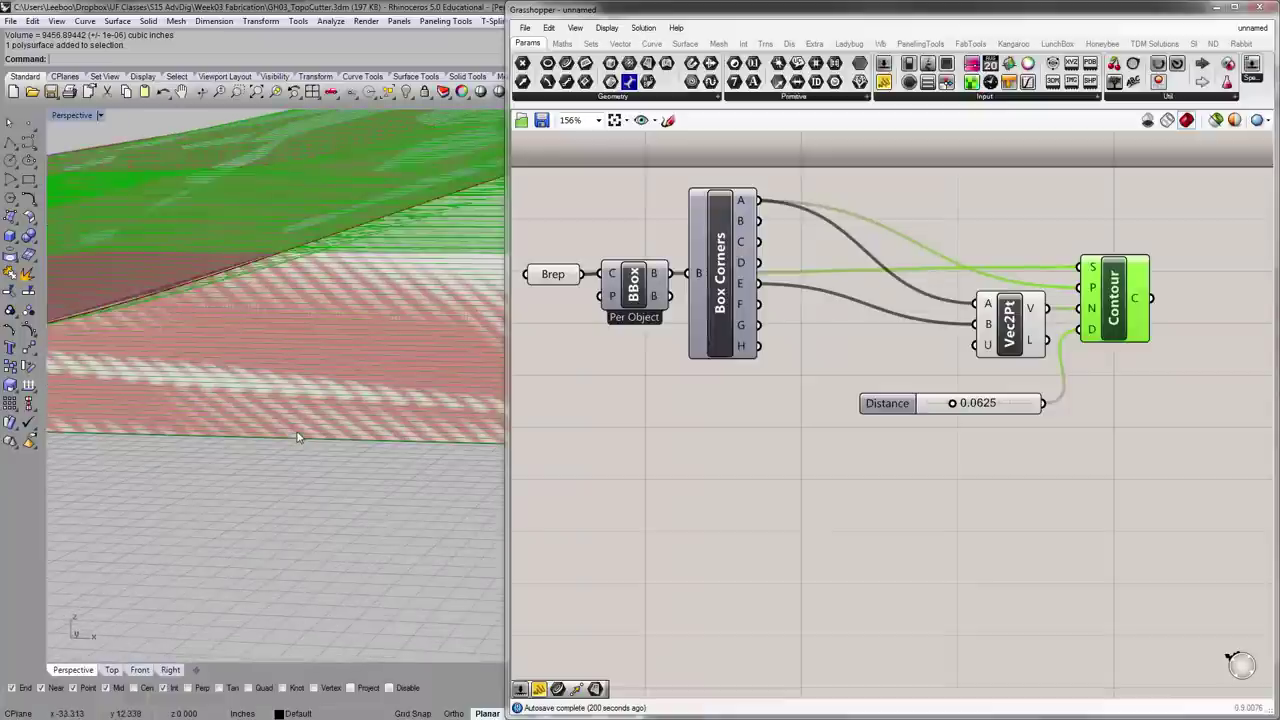
left_click(820, 457)
double_click(947, 403)
type("0")
key("Return")
left_click(986, 532)
right_click_drag(319, 348, 416, 416)
scroll(343, 447, "down", 5)
left_click(1006, 529)
- Move the Contour component, Distance slider and Vec2Pt closer to Box Corners to compact the definition
right_click_drag(1019, 425, 969, 493)
left_click_drag(957, 402, 852, 396)
left_click_drag(1064, 393, 979, 389)
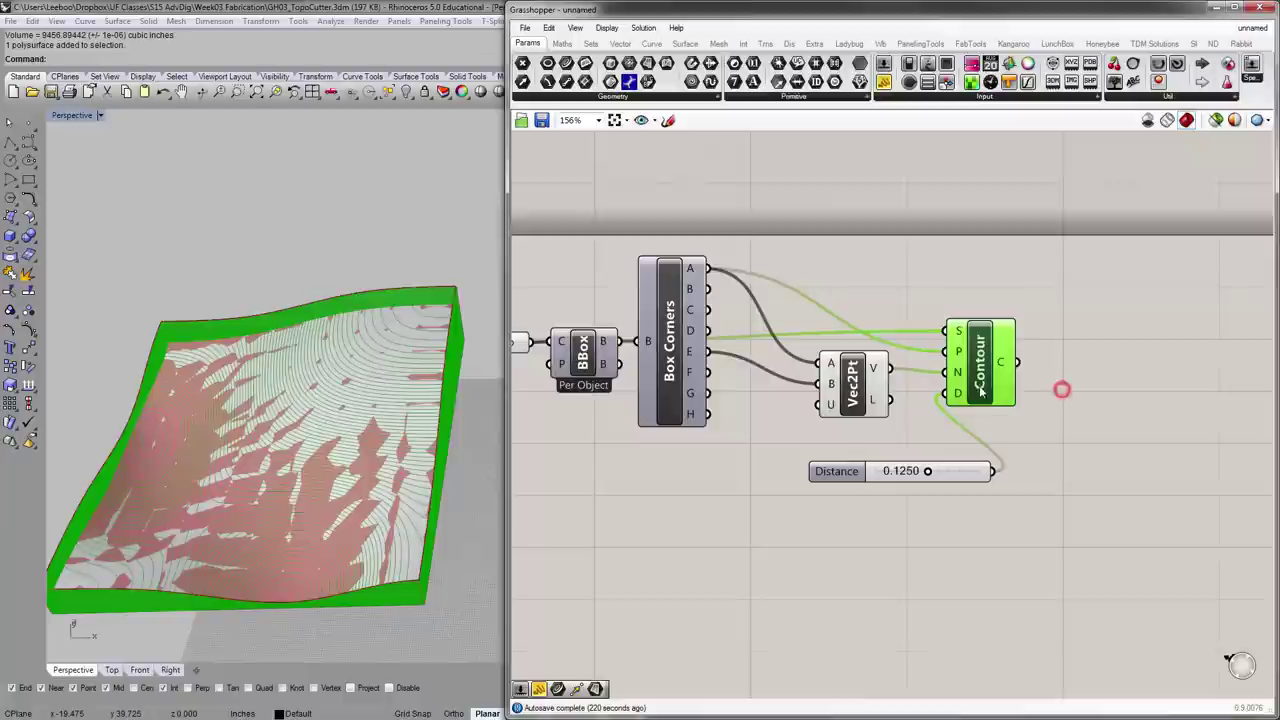
left_click_drag(838, 477, 768, 452)
right_click_drag(770, 484, 856, 553)
left_click_drag(935, 456, 869, 390)
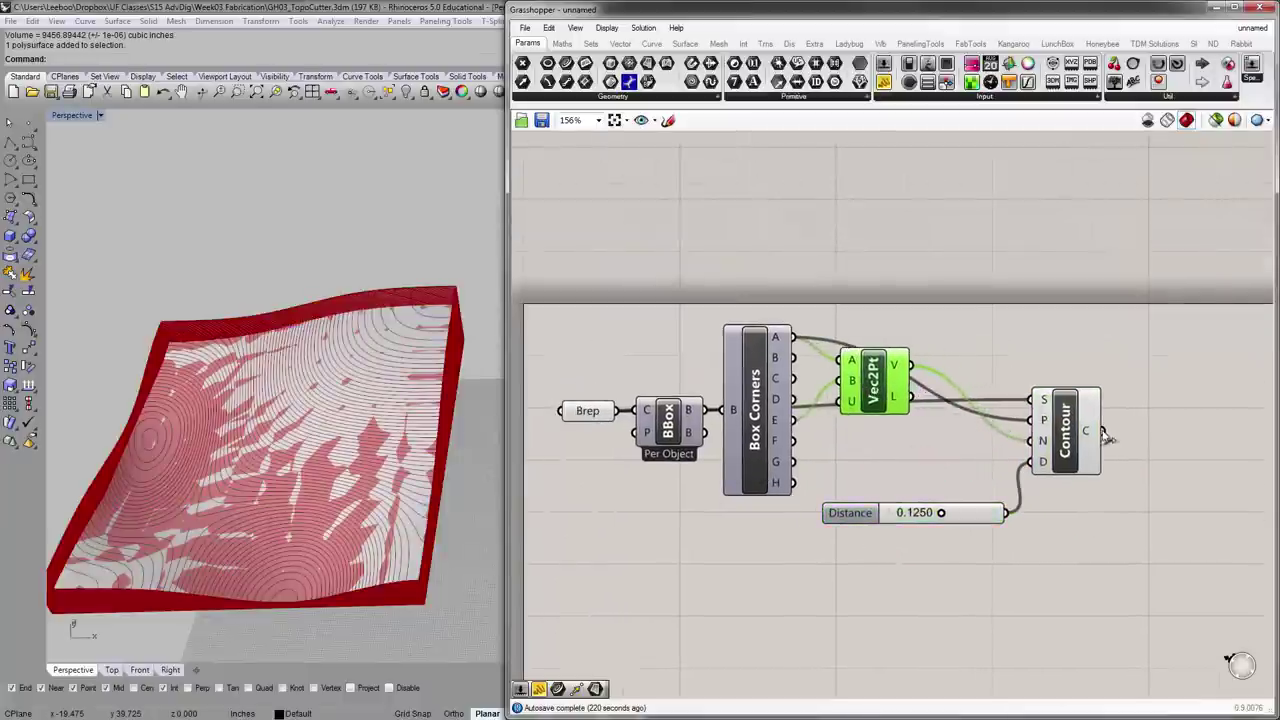
- Inspect the contours on the solid and shift Contour slightly lower with the Distance slider beside its D input
right_click_drag(300, 300, 421, 341)
right_click_drag(491, 308, 363, 420)
scroll(466, 276, "up", 8)
scroll(420, 302, "down", 6)
mouse_move(1070, 436)
left_mouse_down()
mouse_move(1055, 448)
mouse_move(1077, 455)
left_mouse_up()
left_click_drag(965, 517, 979, 492)
left_click(959, 524)
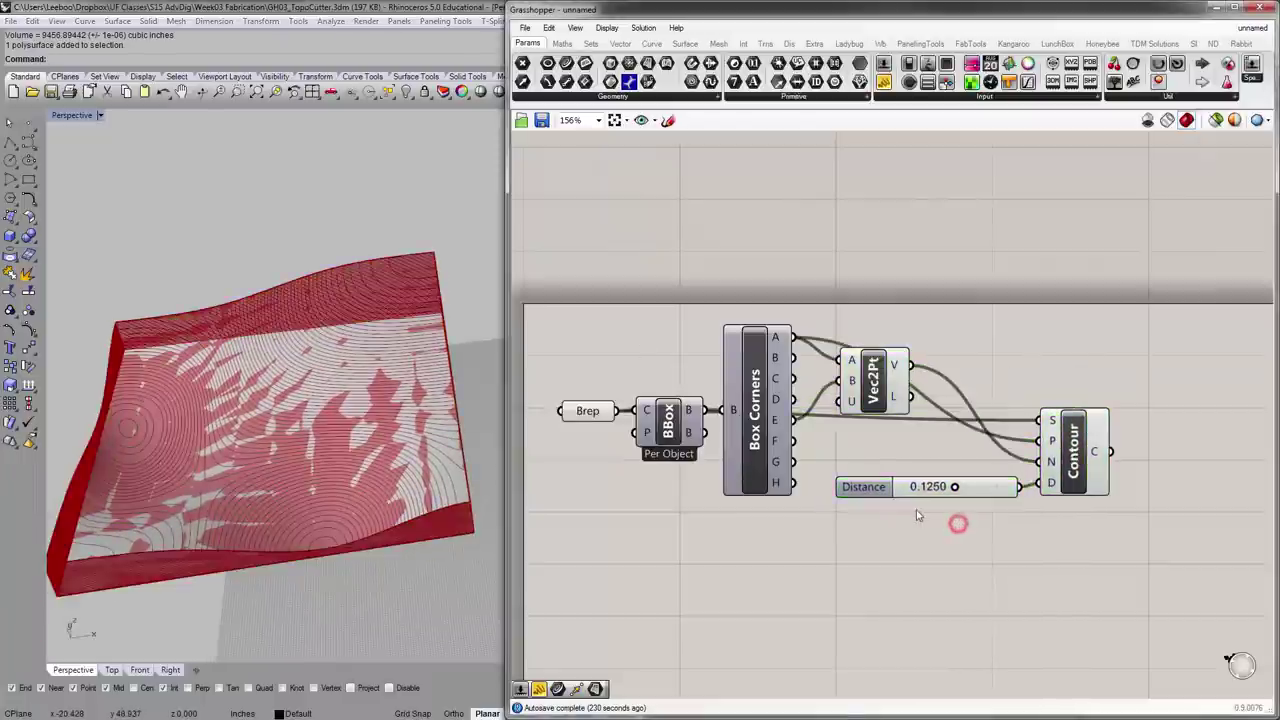
- Rename the Distance slider to "Board Thickness" and place it just below Box Corners
left_click_drag(877, 497, 856, 538)
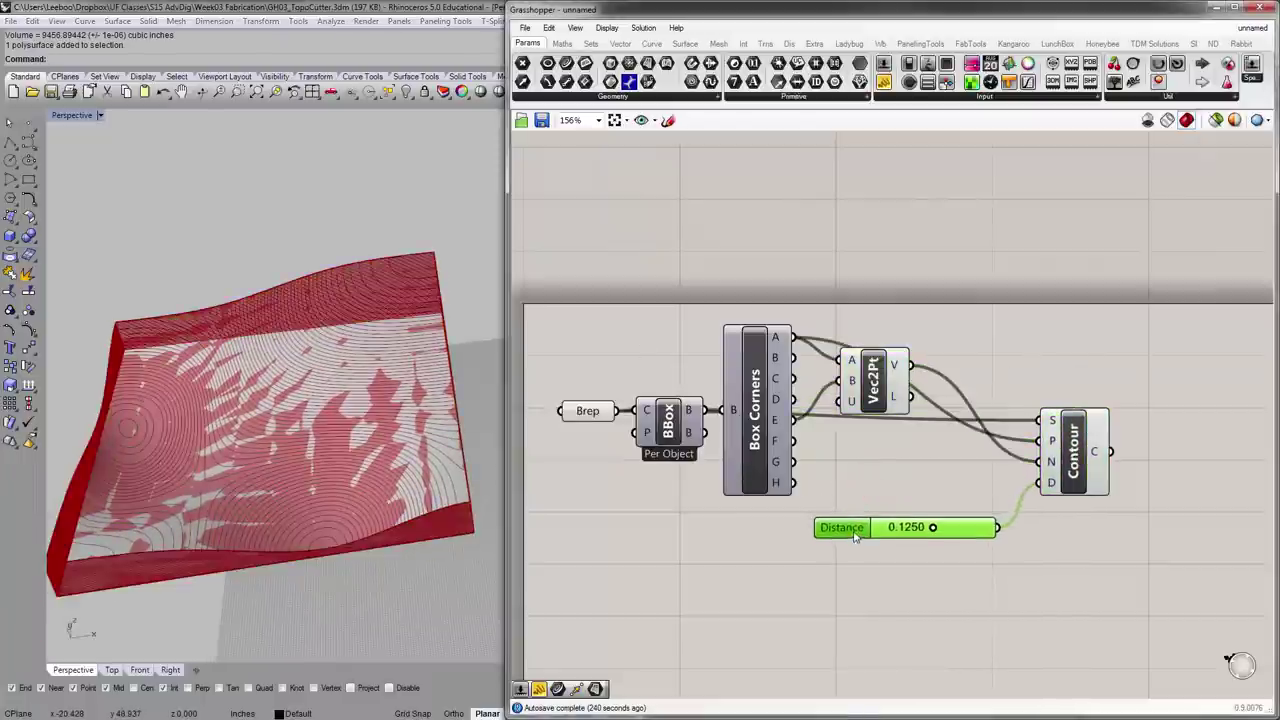
right_click(858, 538)
left_click(831, 548)
right_click(833, 530)
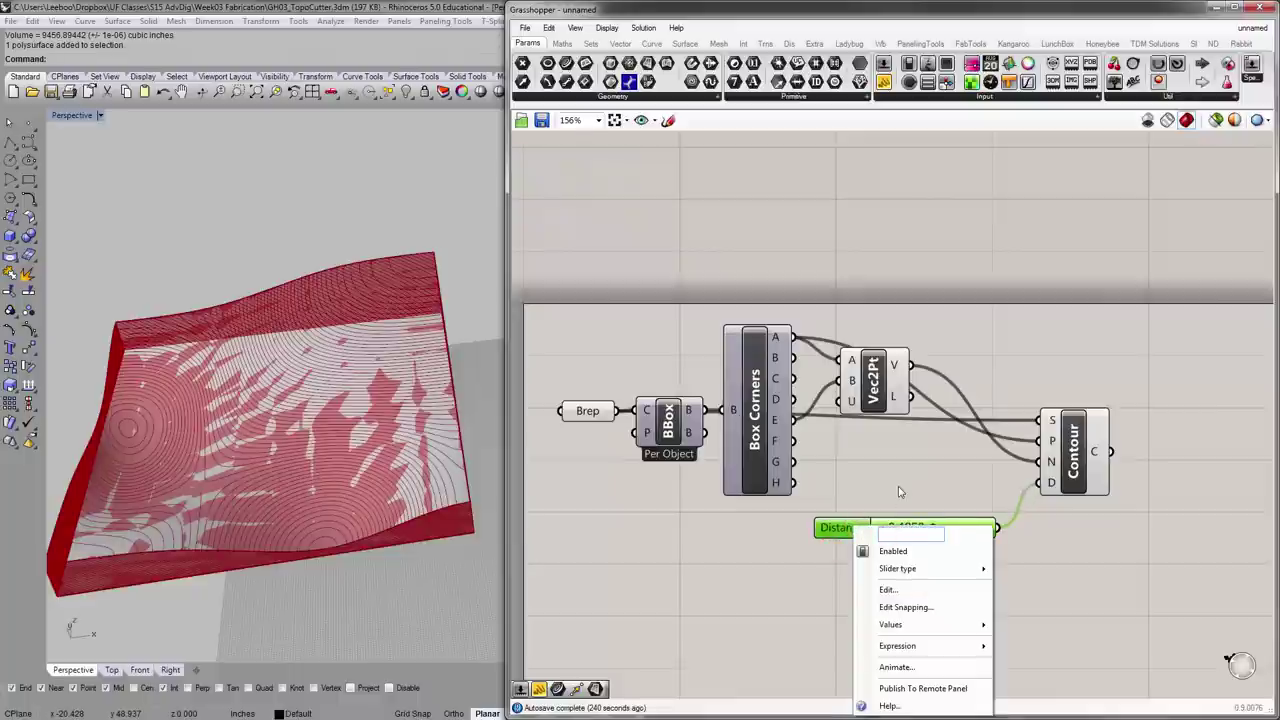
type("Board Thickness")
key("Return")
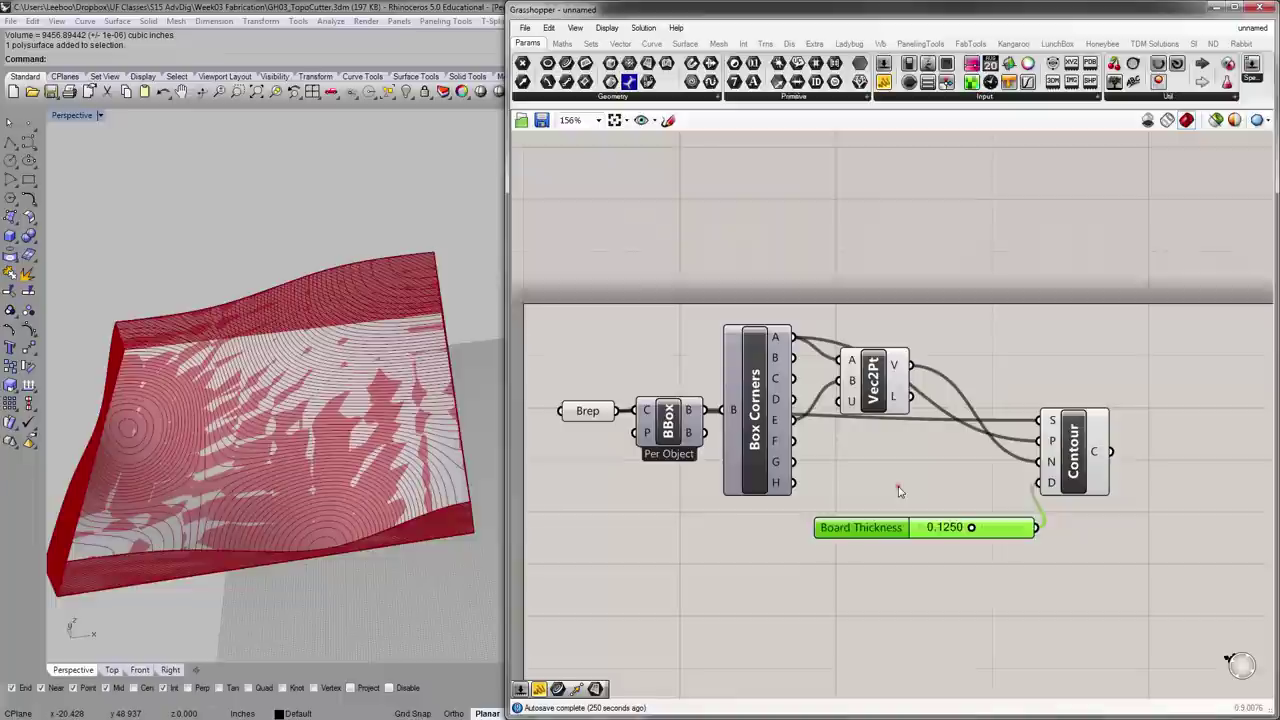
left_click_drag(873, 530, 784, 530)
left_click(991, 600)
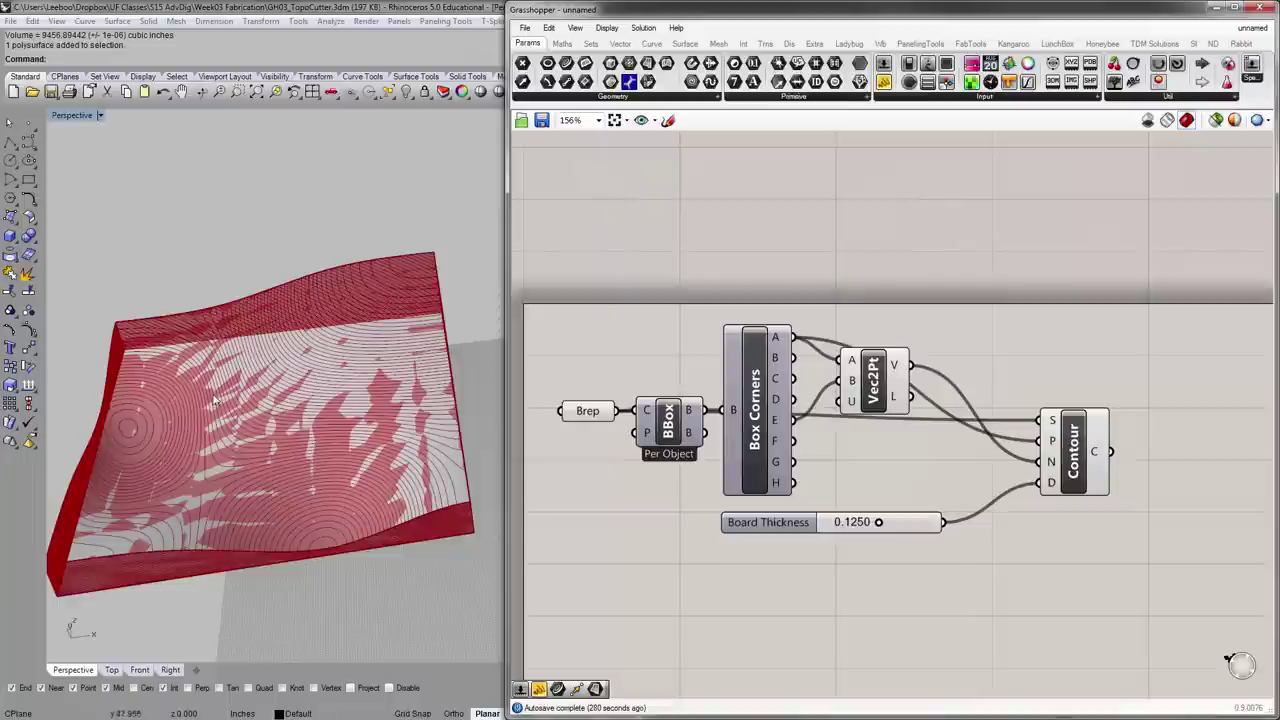
- Select all components of the contour definition and shift them slightly on the canvas
right_click_drag(237, 460, 343, 430)
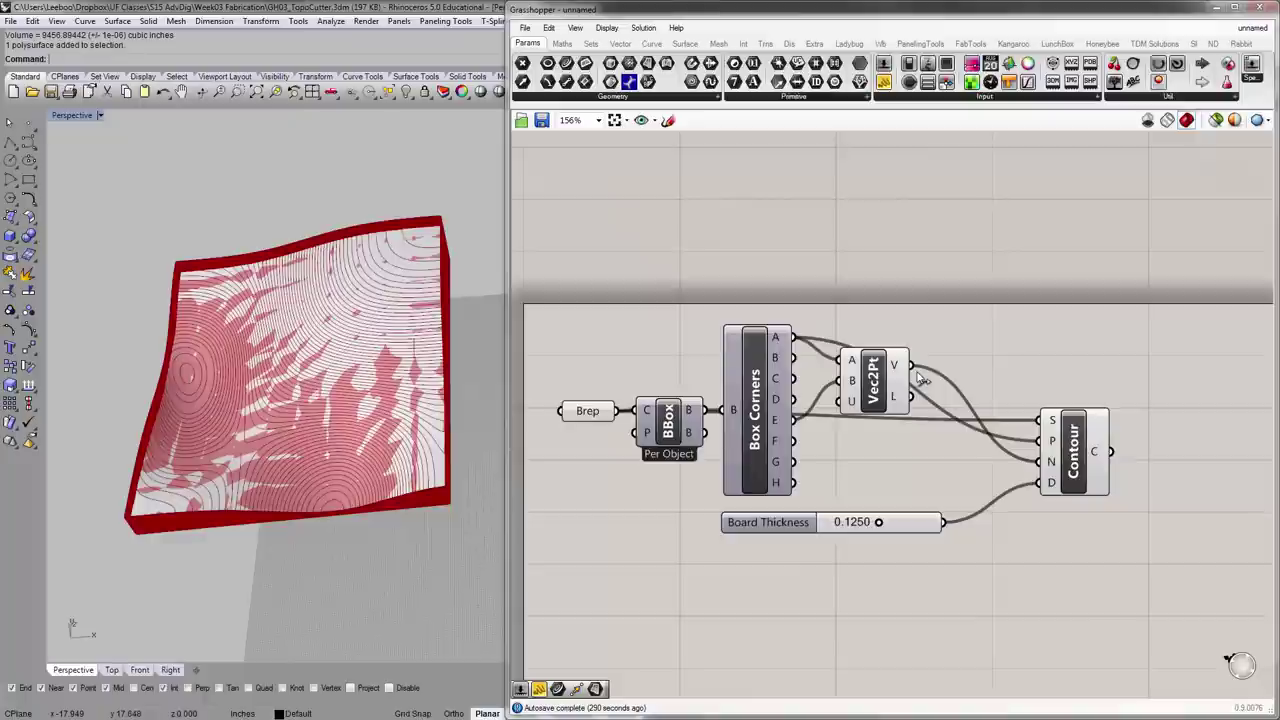
scroll(873, 368, "down", 2)
left_click_drag(1212, 495, 670, 226)
left_click_drag(840, 320, 834, 320)
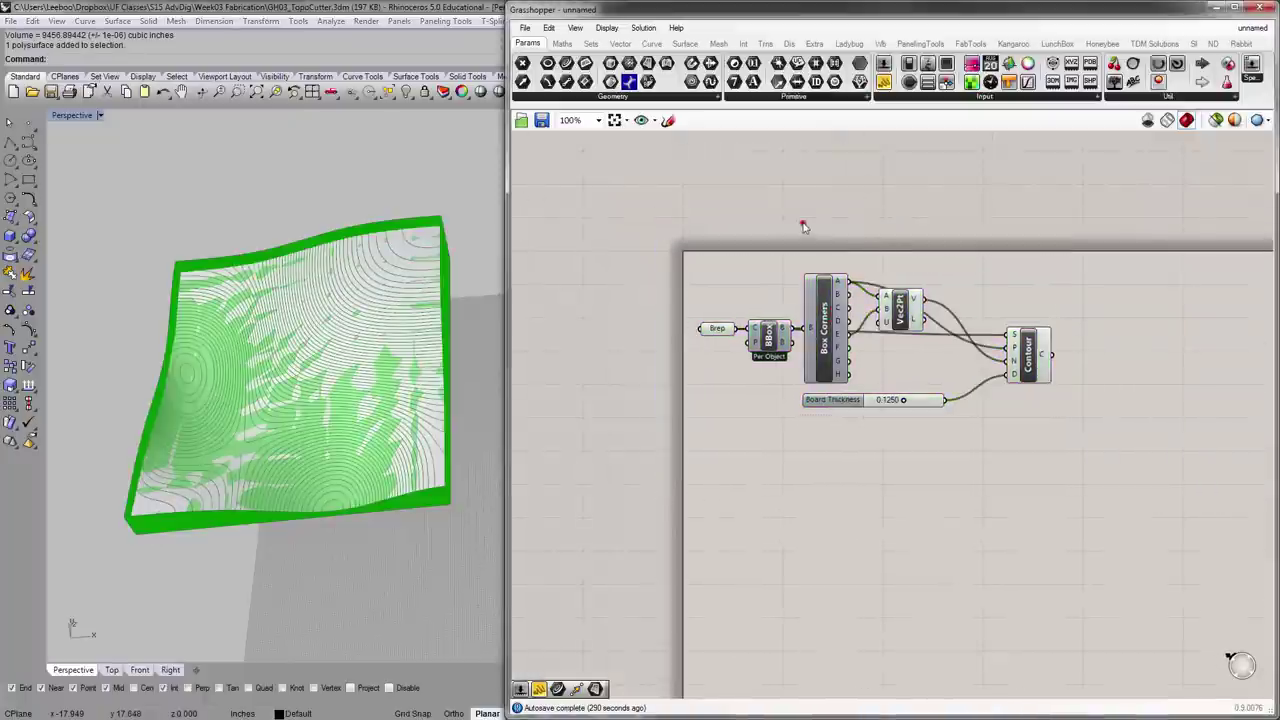
left_click(803, 223)
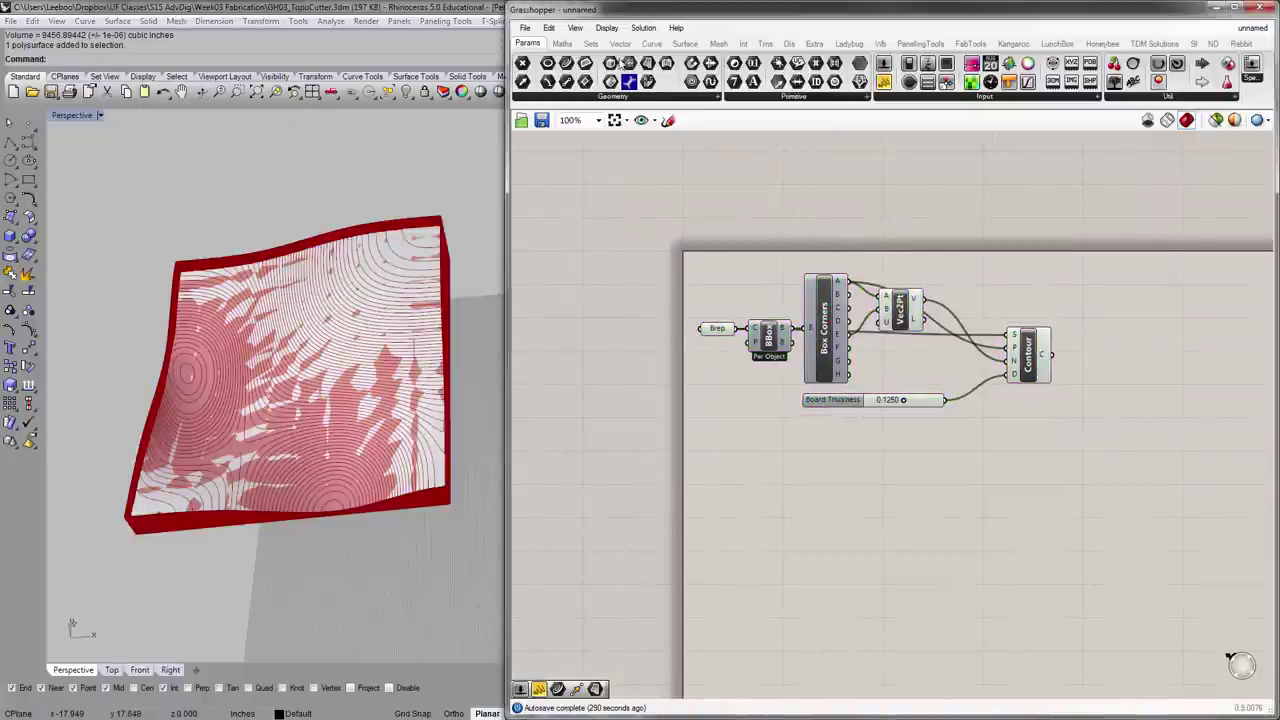
- Add a Square grid component in the empty area below the Board Thickness slider
left_click(620, 43)
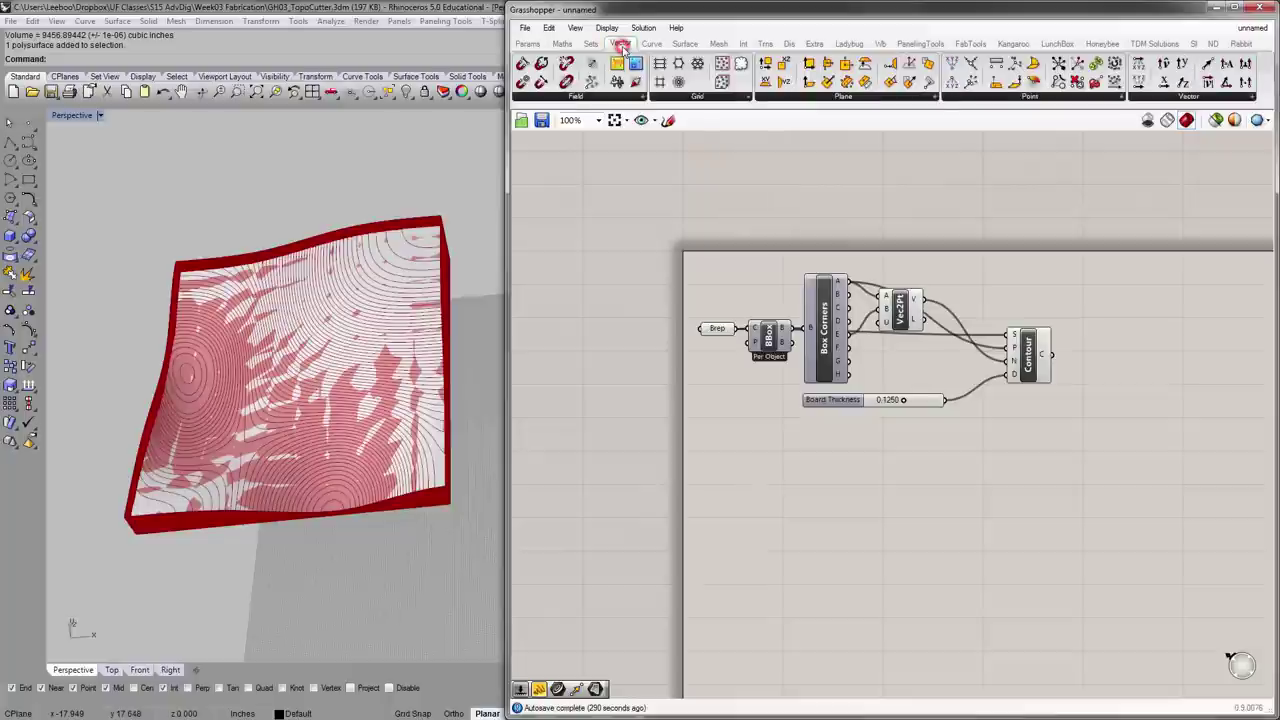
left_click(729, 97)
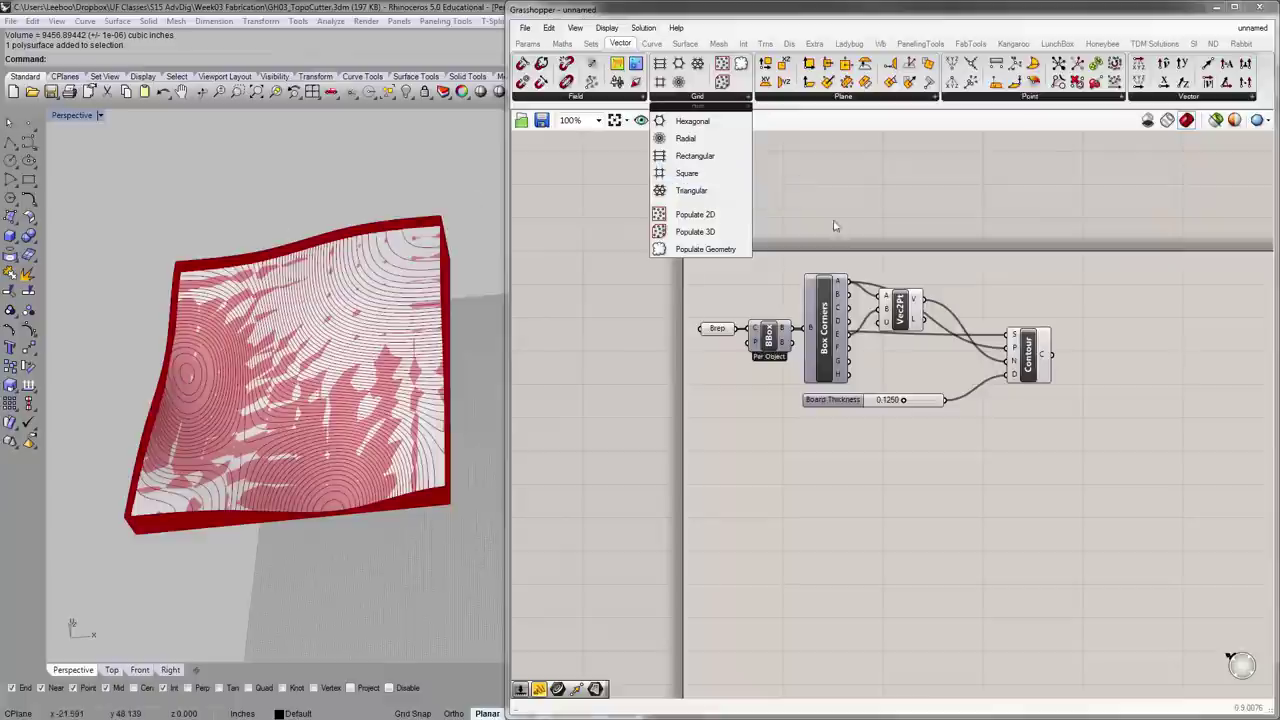
left_click_drag(687, 173, 793, 503)
scroll(758, 376, "up", 2)
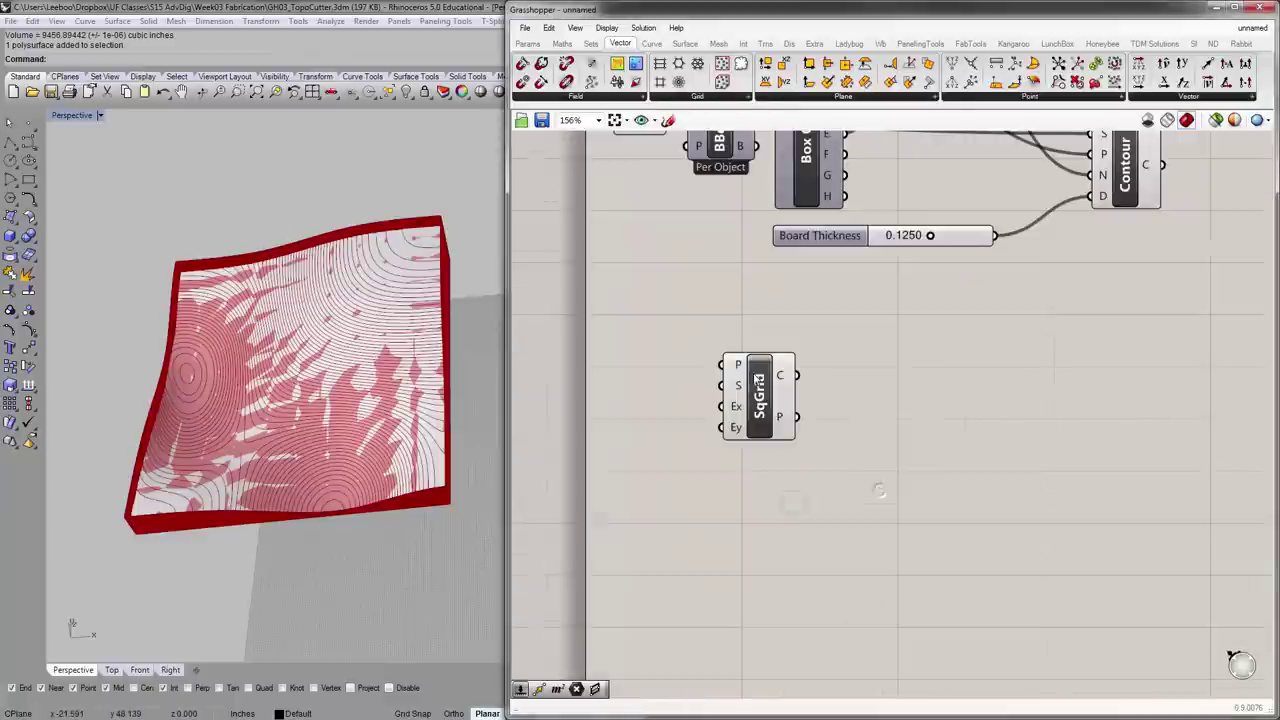
left_click_drag(757, 411, 938, 401)
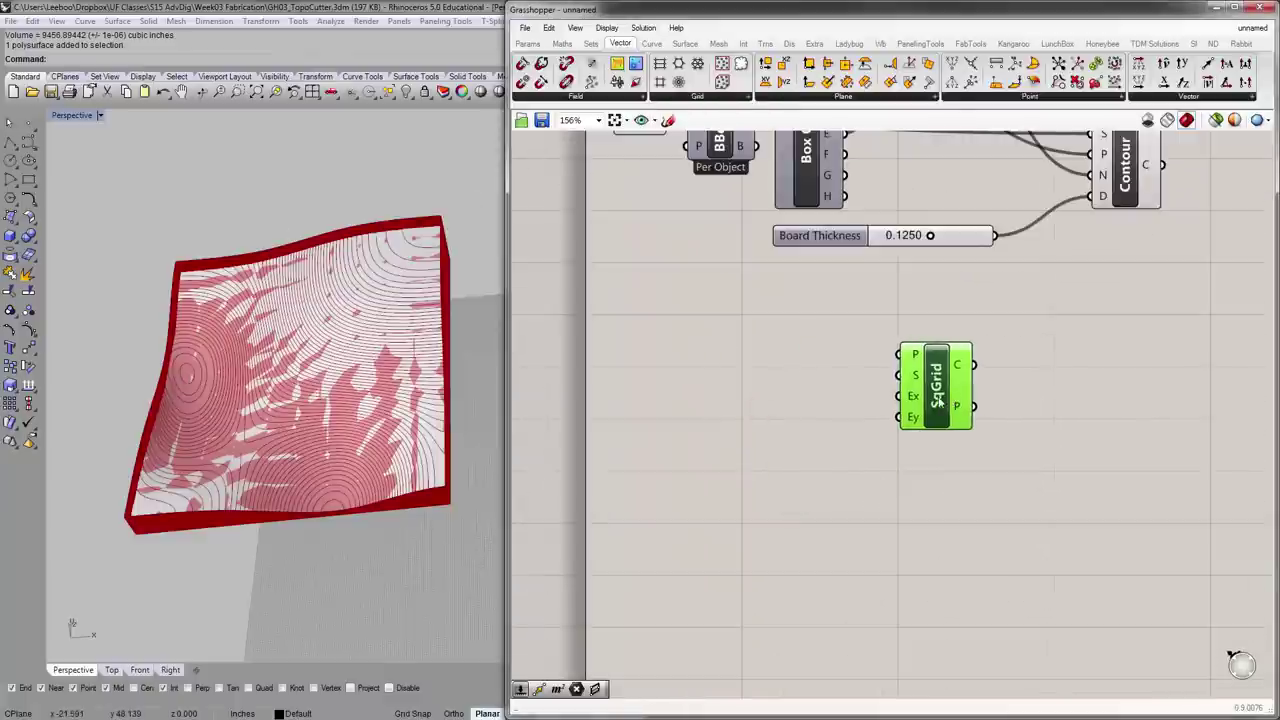
- Examine the square grid's preview near the world origin in the Rhino viewport
scroll(404, 465, "down", 5)
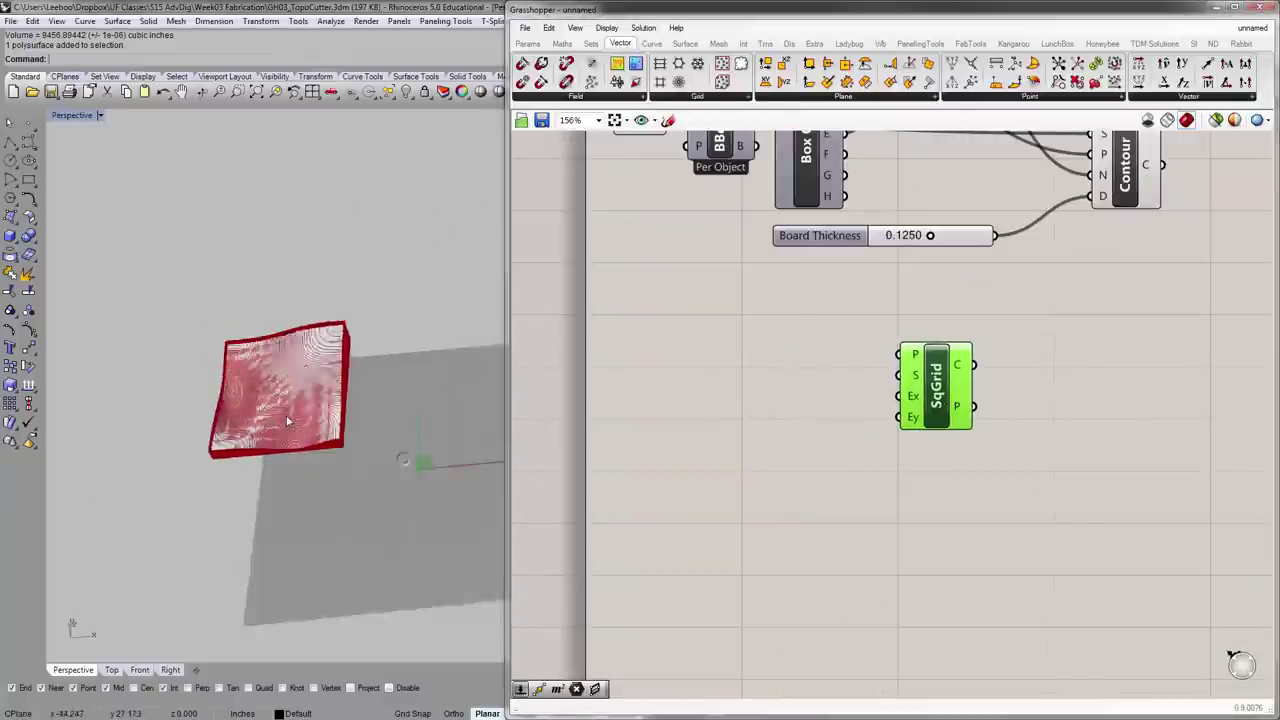
scroll(331, 437, "up", 8)
scroll(331, 440, "up", 8)
scroll(309, 288, "down", 4)
right_click_drag(311, 294, 309, 386, "shift")
left_click(868, 393)
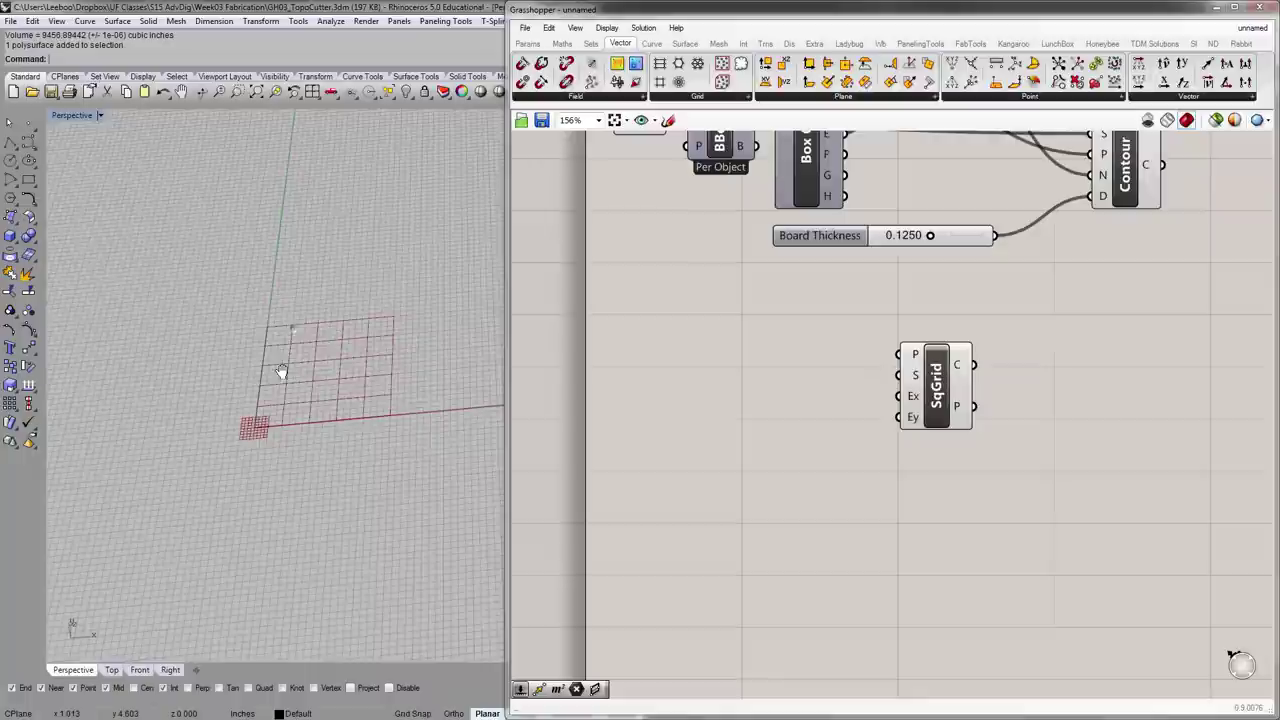
- Shift the square grid component slightly to make room and add a number slider ranging from 0 to 40 beside it
mouse_move(916, 356)
mouse_move(913, 380)
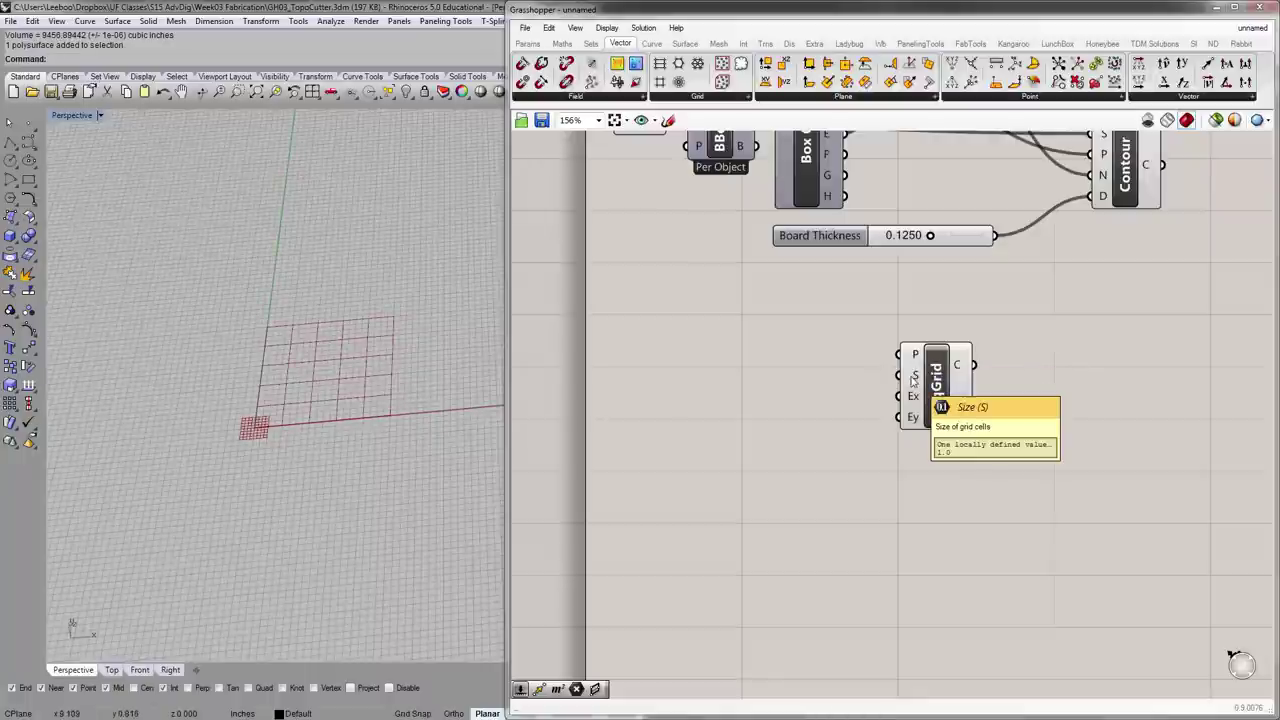
mouse_move(917, 404)
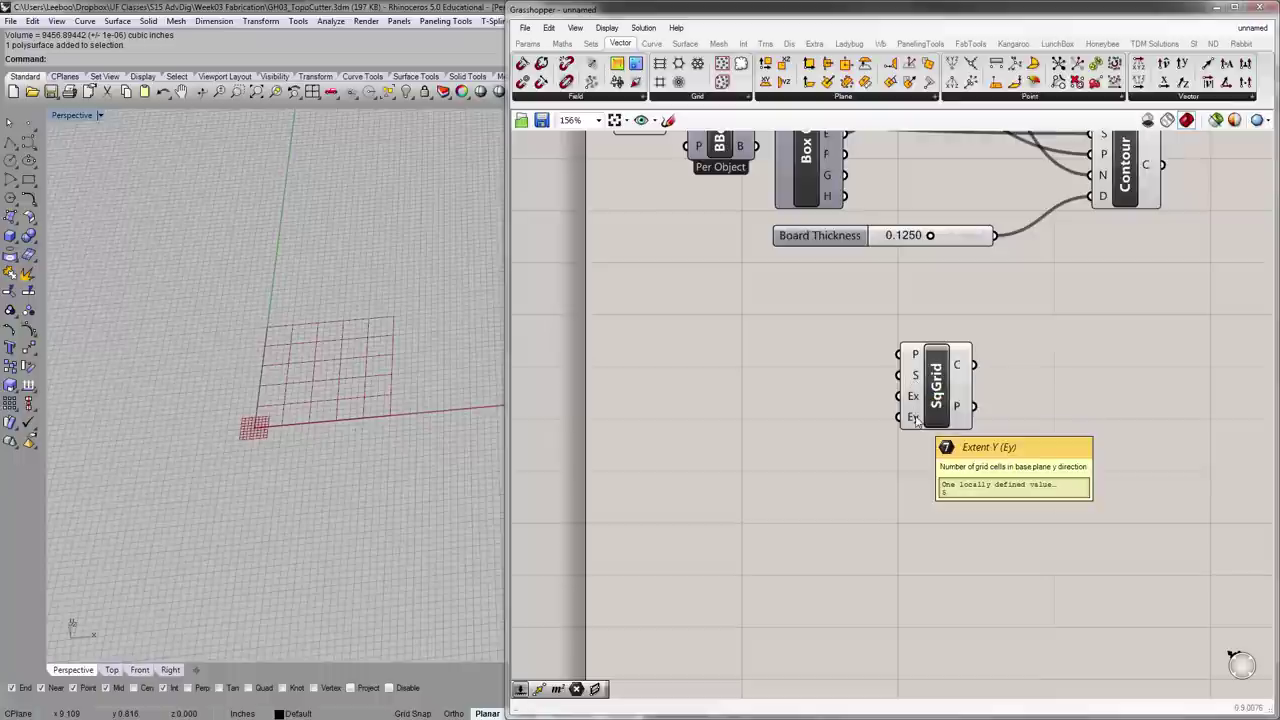
left_click_drag(916, 421, 991, 438)
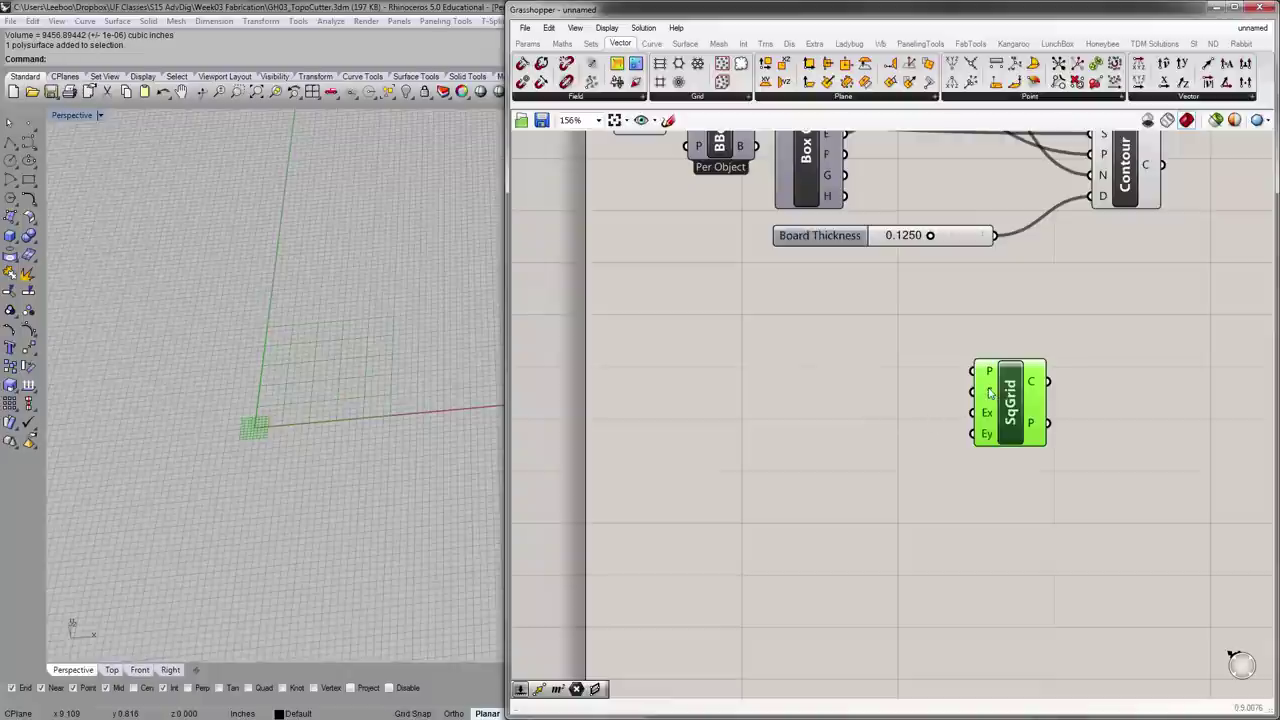
double_click(811, 371)
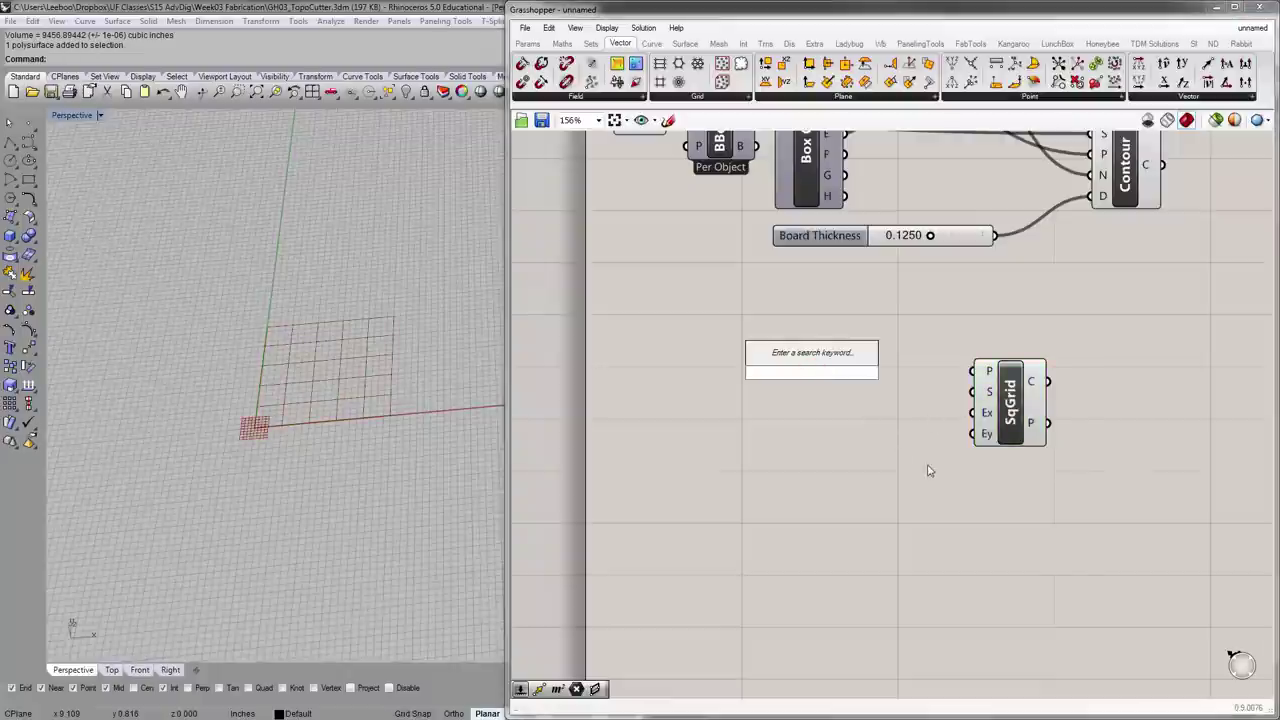
type("0<40")
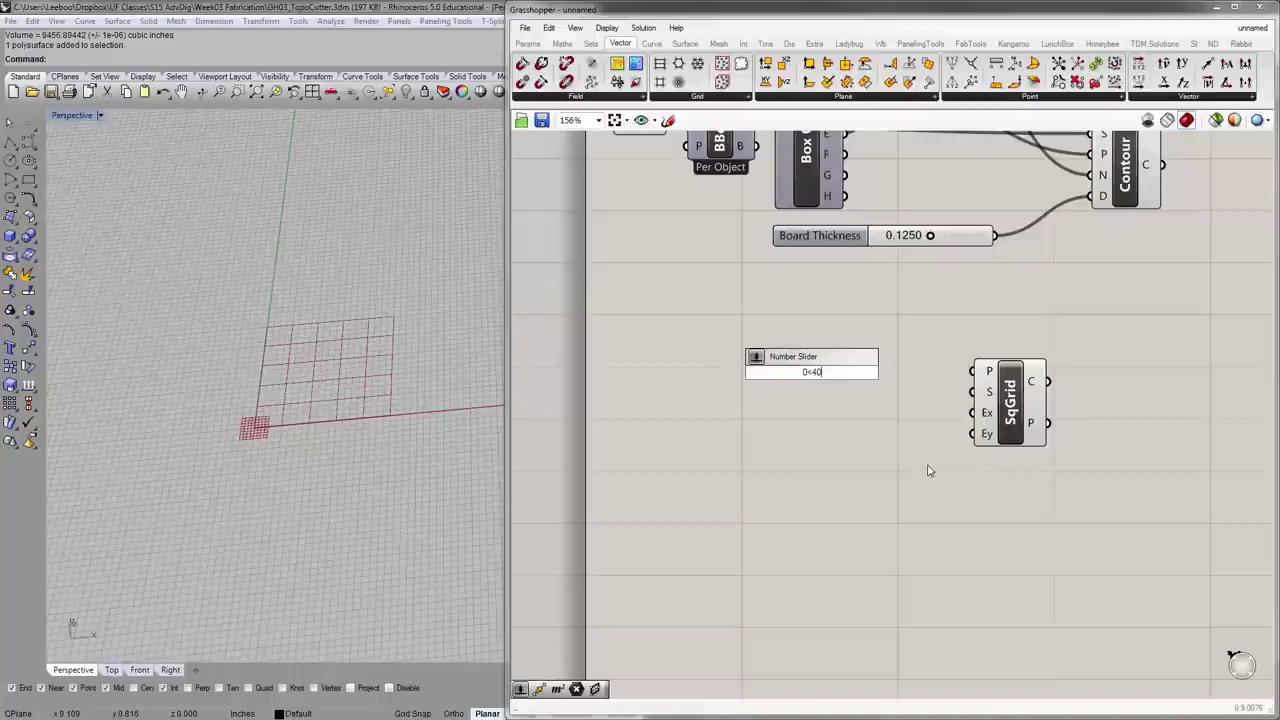
key("Return")
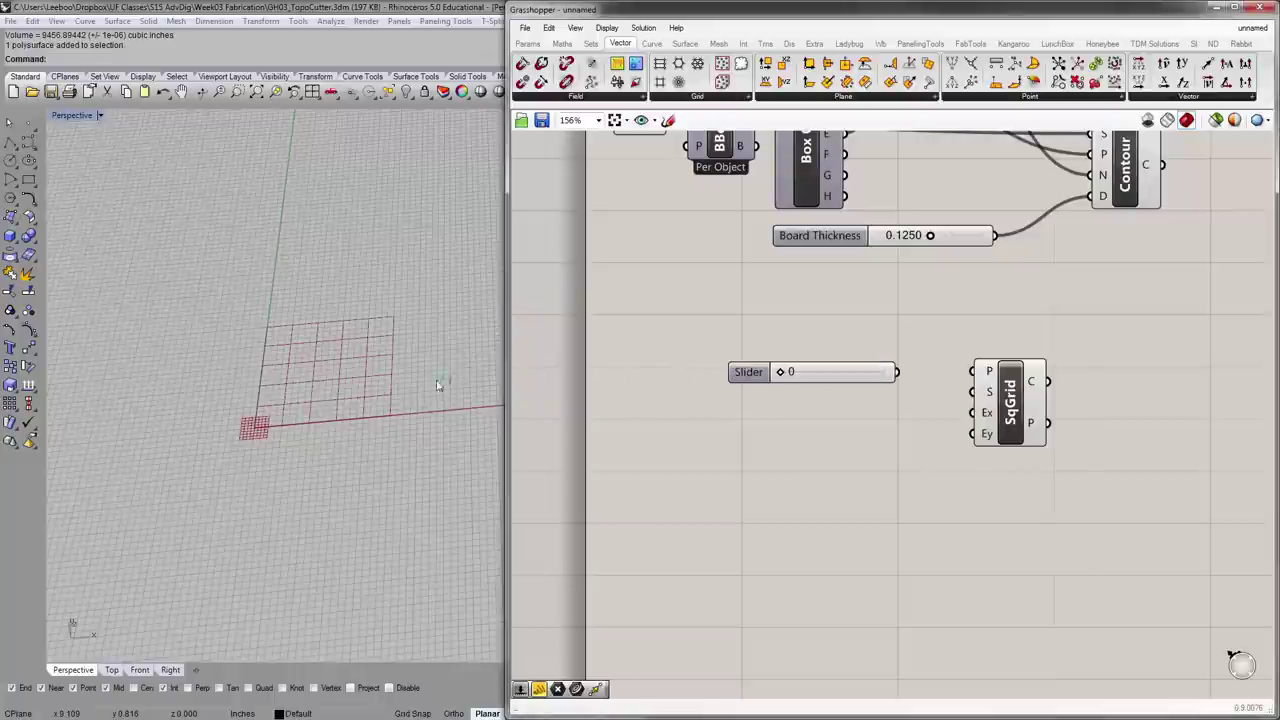
- Measure the front edge length of the topography solid in Rhino, from corner to corner
scroll(426, 428, "down", 12)
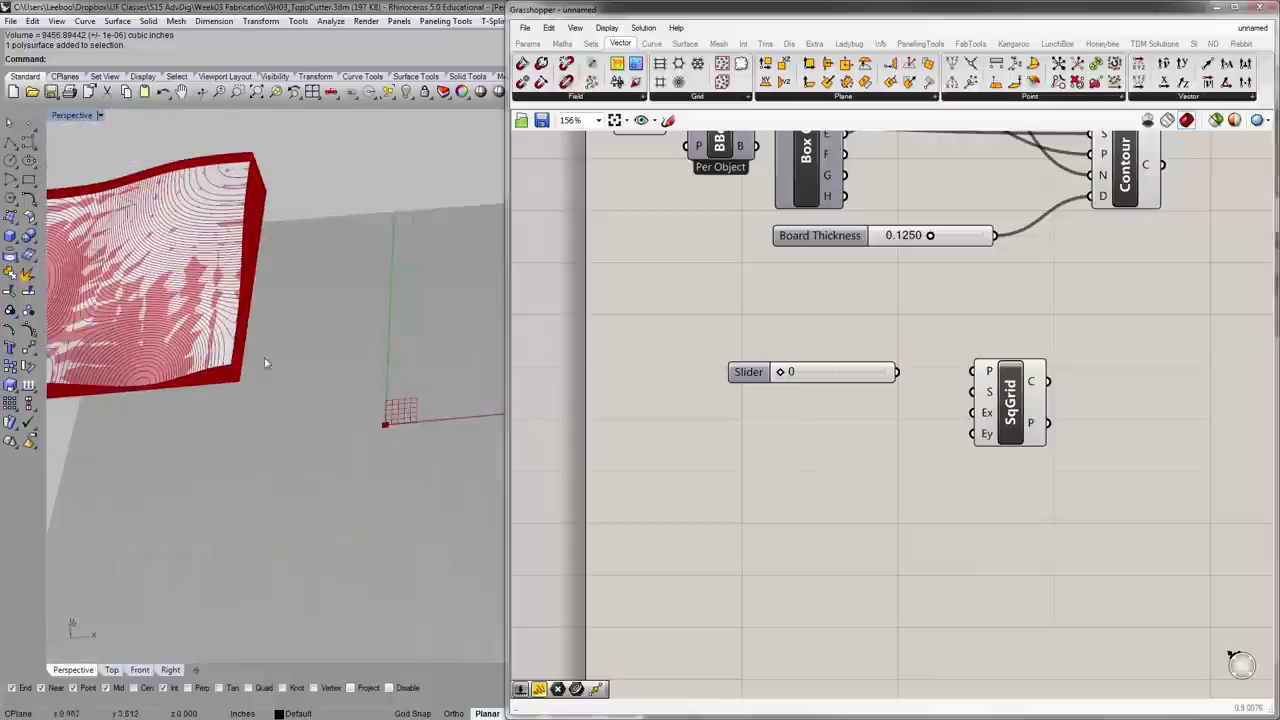
right_click_drag(278, 368, 427, 421)
type("distance")
key("Return")
left_click(135, 463)
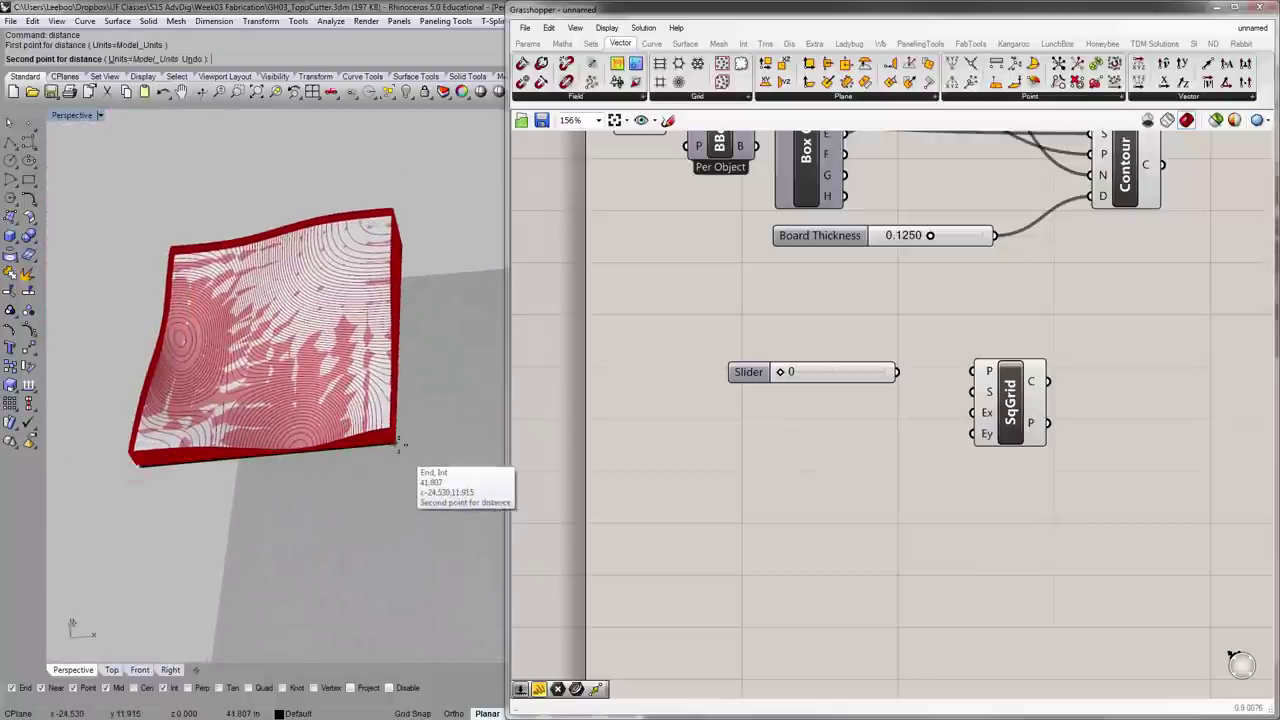
left_click(397, 442)
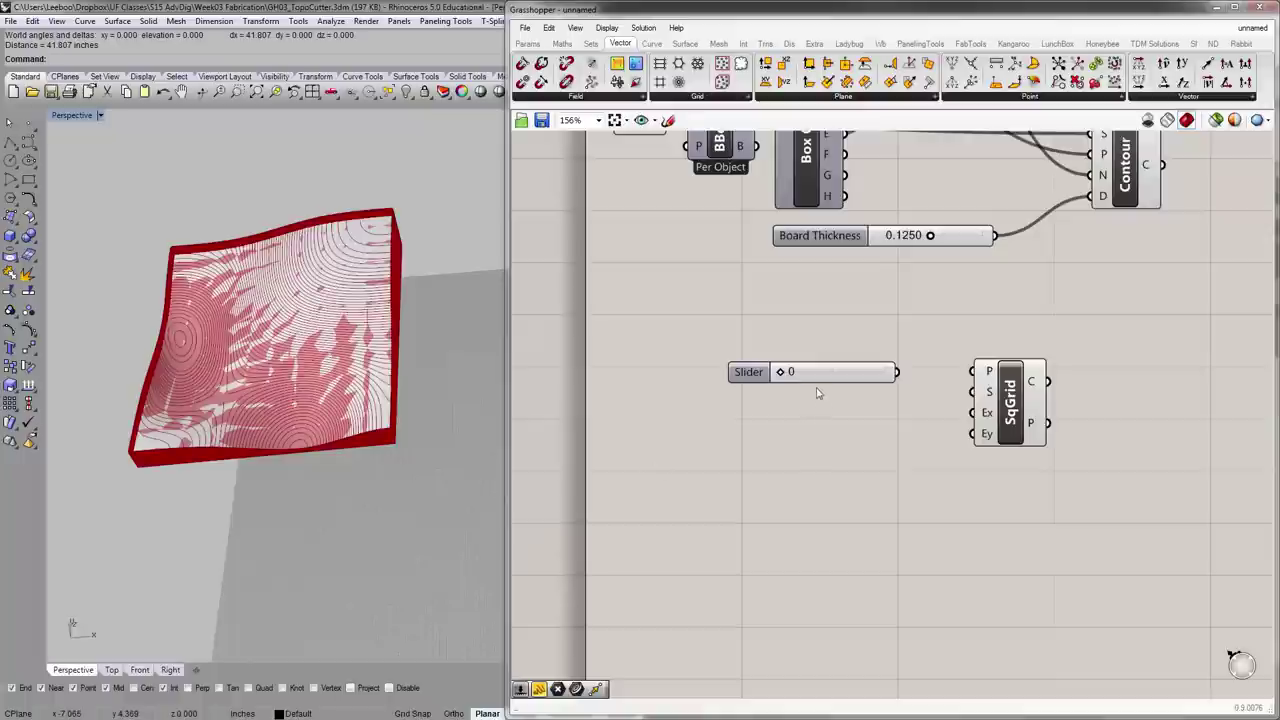
- Raise the new slider's maximum to 50, set its value to 50 and place it level with the grid's Size input
double_click(757, 374)
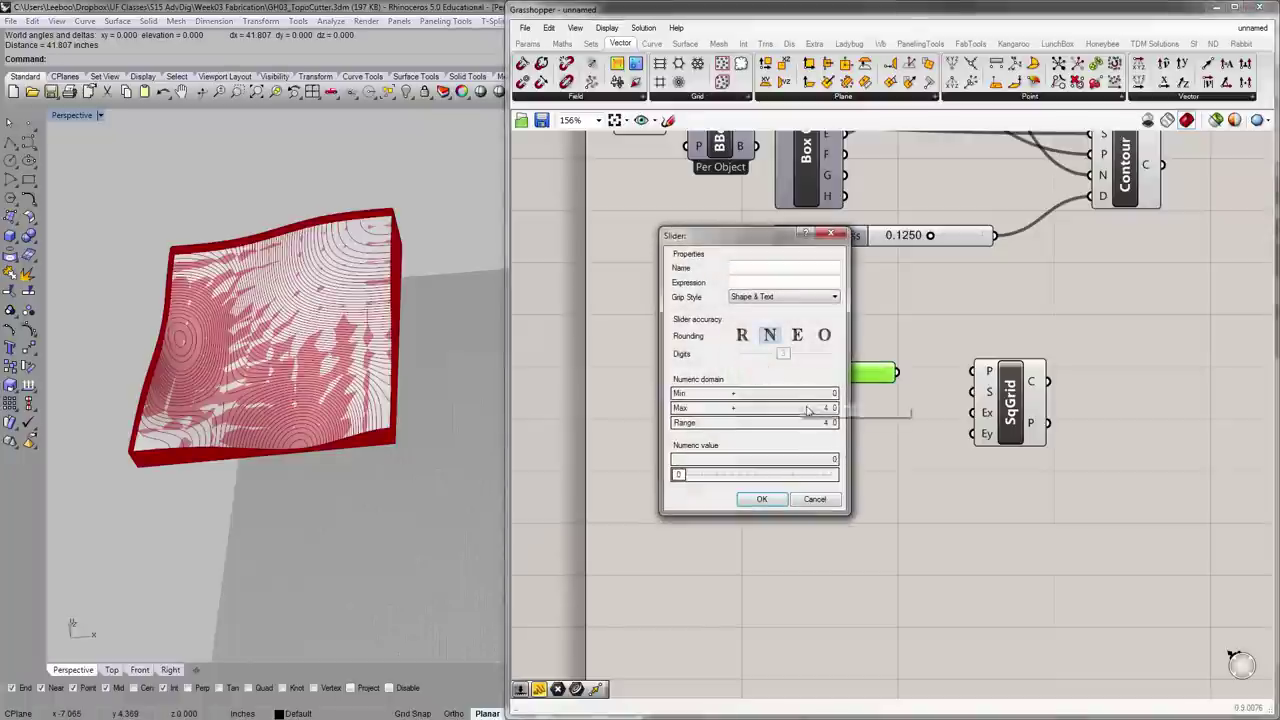
left_click(810, 410)
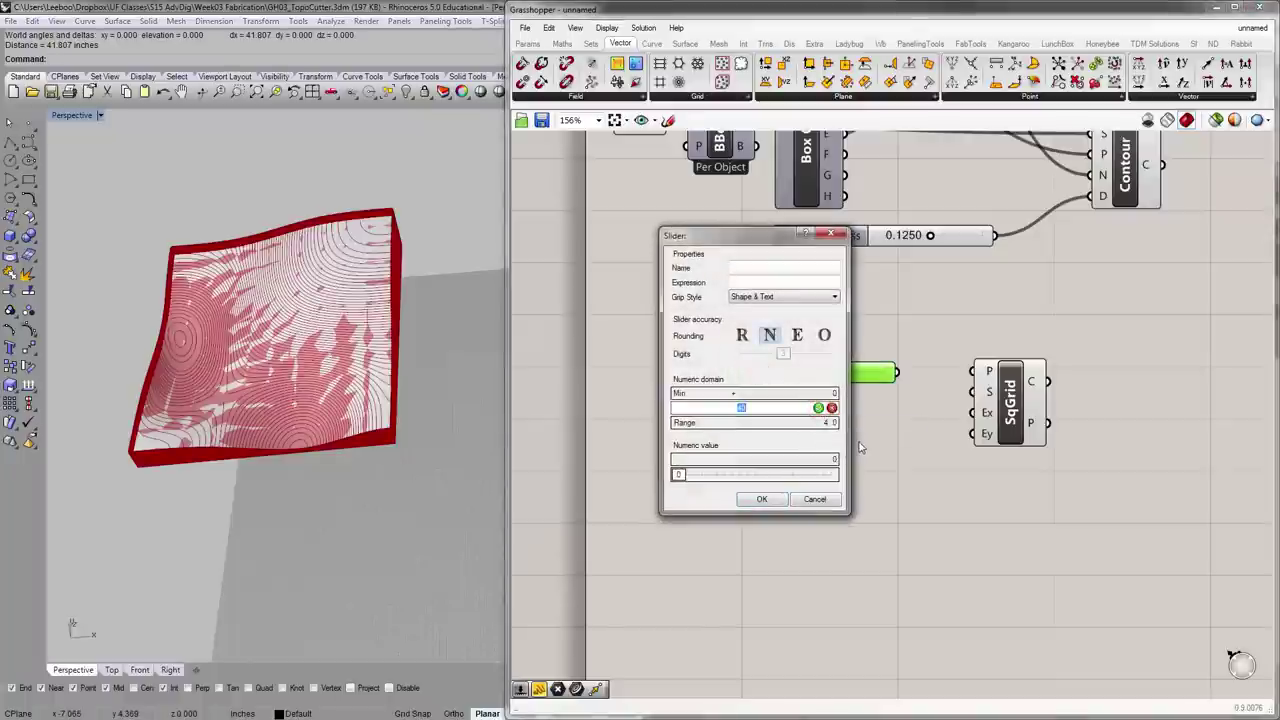
type("50")
left_click(766, 499)
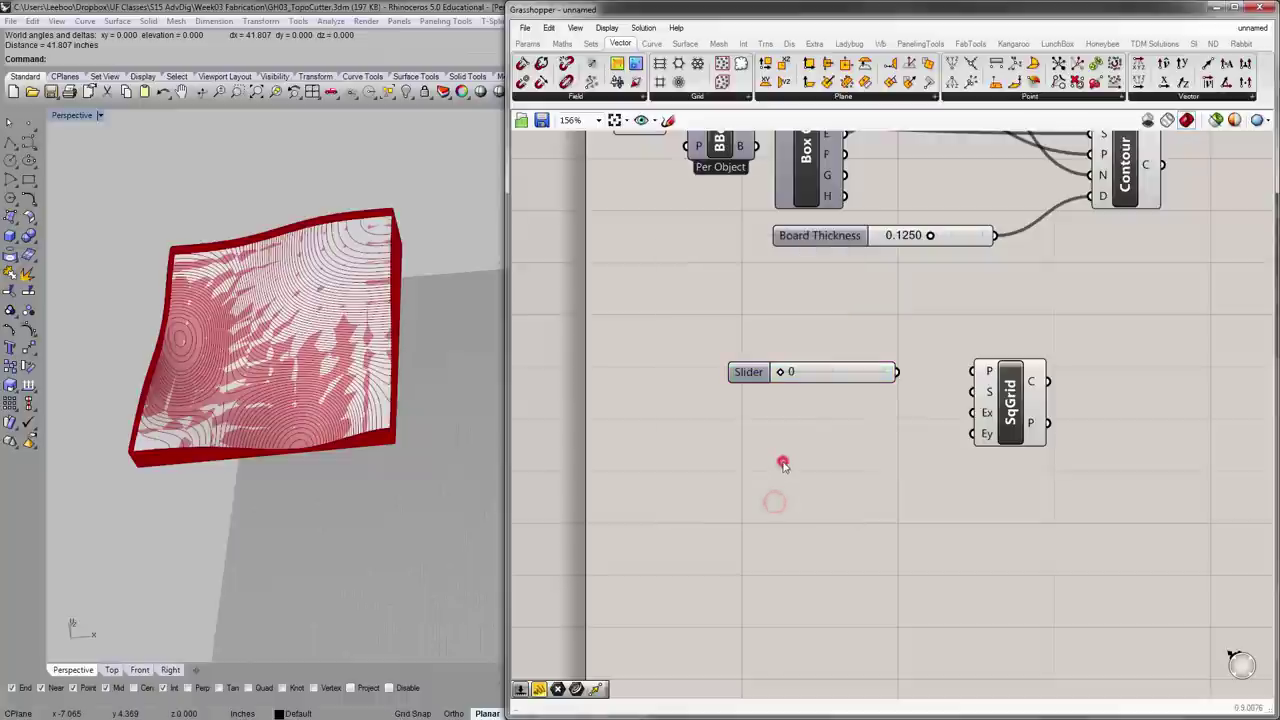
left_click_drag(797, 380, 903, 414)
left_click_drag(851, 372, 873, 393)
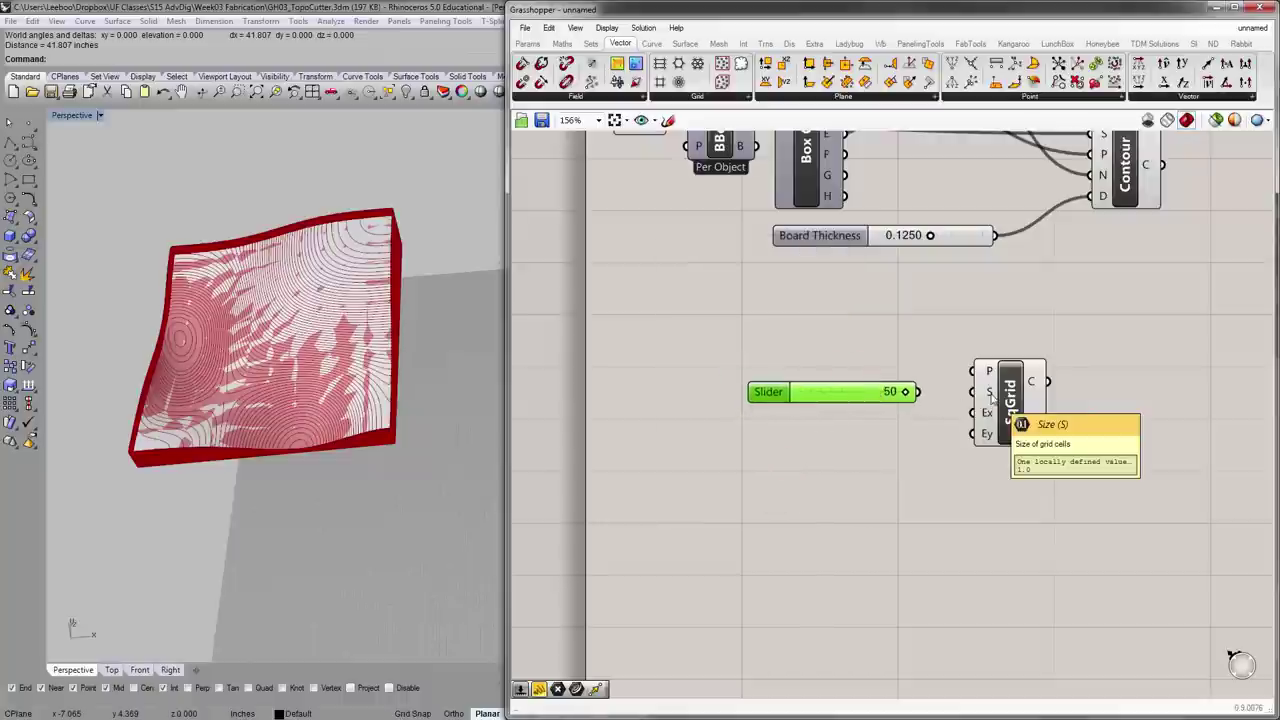
- Connect the slider set to 50 to the square grid's Size input and move the grid component closer to it
left_click_drag(908, 391, 972, 391)
left_click_drag(1016, 401, 995, 402)
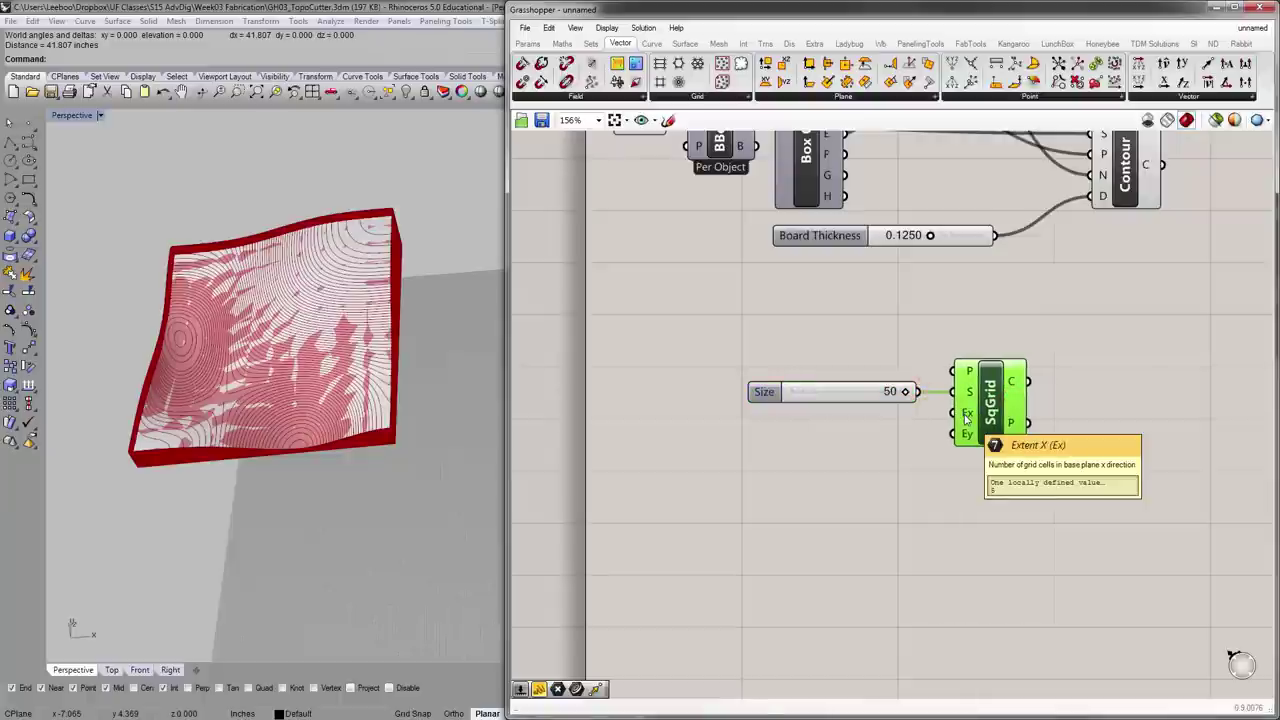
left_click(795, 434)
right_click_drag(962, 325, 864, 404)
mouse_move(1051, 246)
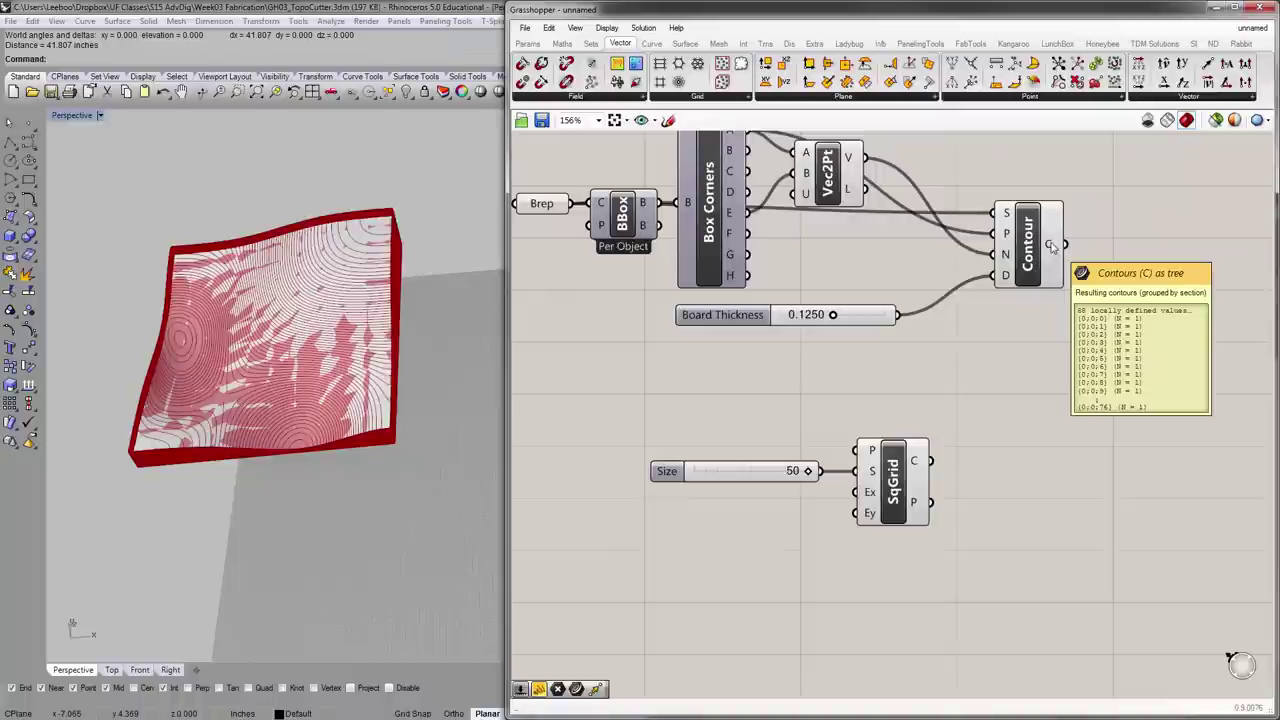
right_click_drag(727, 530, 815, 470)
- Add a whole-number slider below the Size slider and duplicate it, stacking both under Size beside the grid's extent inputs
double_click(772, 463)
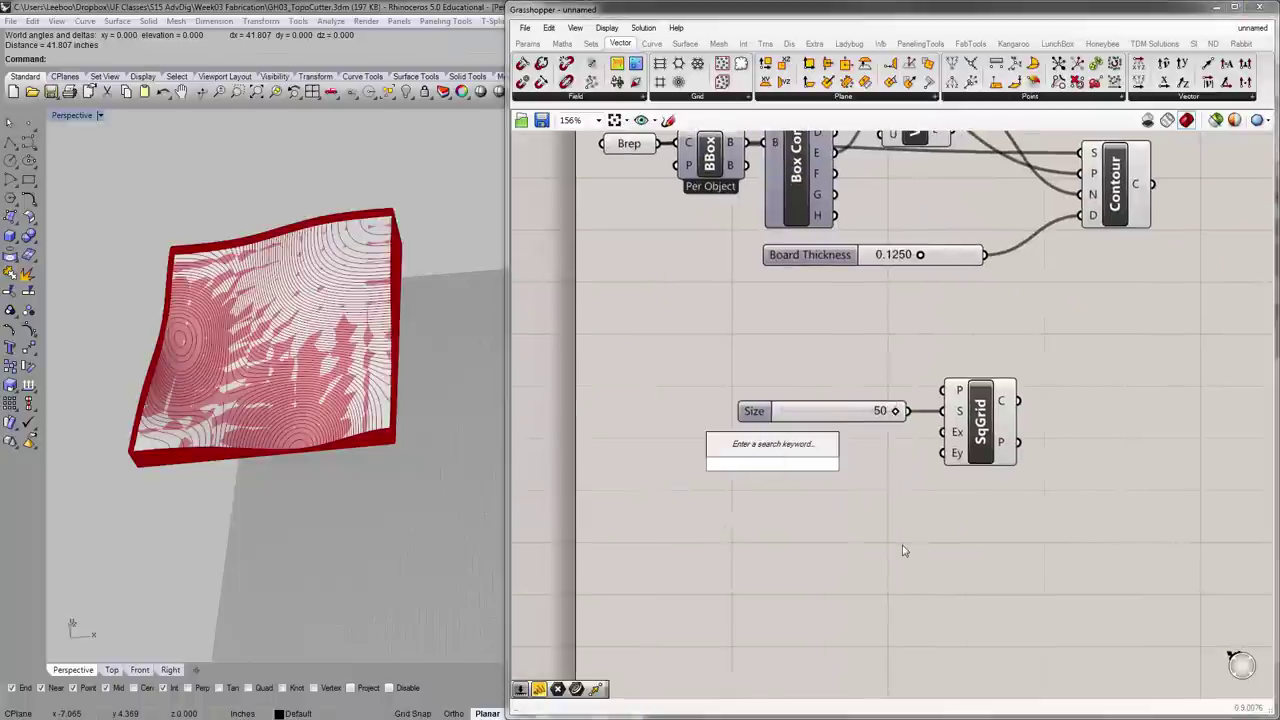
type("slider")
key("Return")
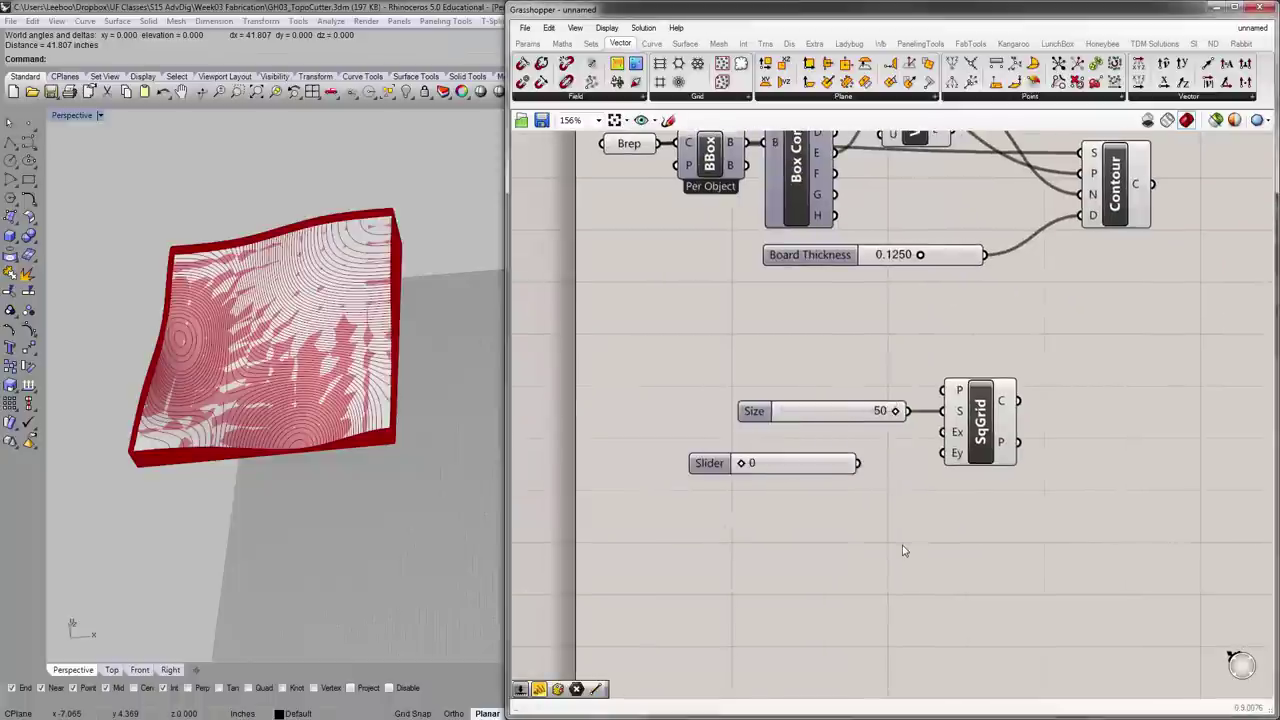
left_click(824, 466)
left_click_drag(823, 467, 821, 506)
left_click_drag(829, 523, 841, 436)
left_click(851, 485)
mouse_move(851, 502)
left_mouse_down()
mouse_move(803, 398)
mouse_move(857, 506)
left_mouse_up()
- Align the three stacked sliders in a column and distribute them evenly in the vertical direction
left_click(826, 393)
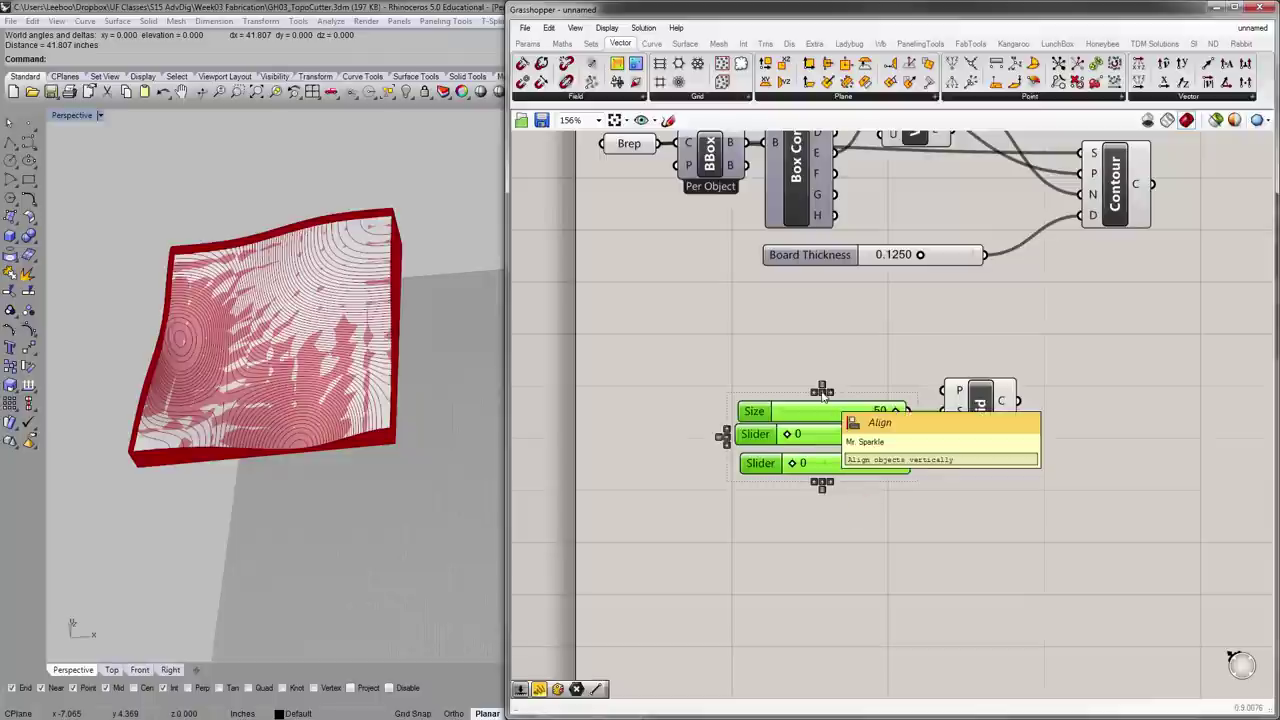
left_click(822, 392)
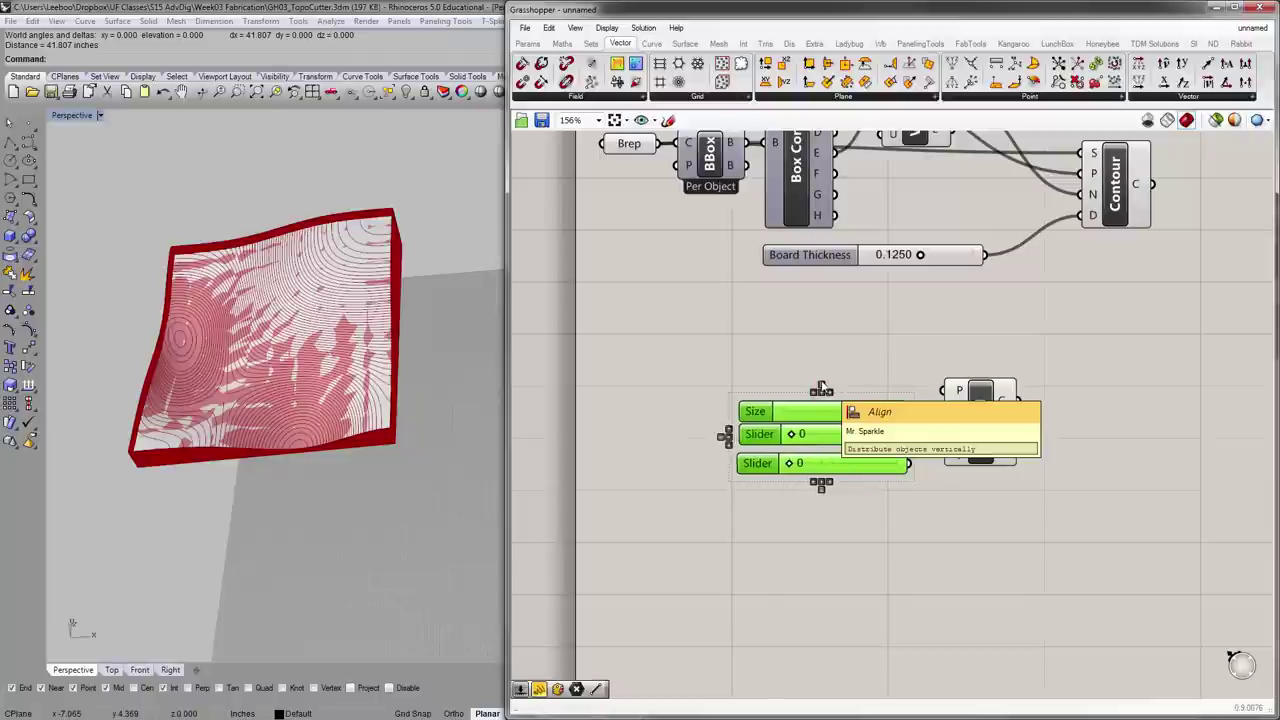
left_click(821, 389)
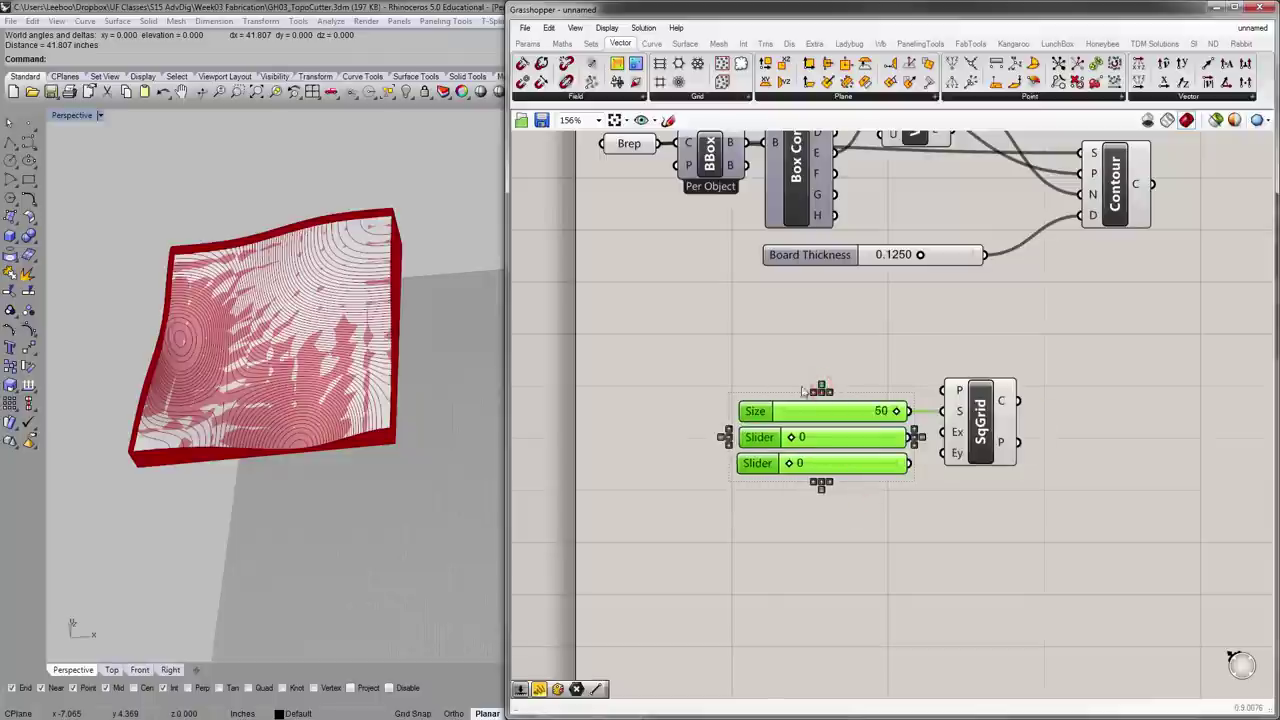
left_click(935, 518)
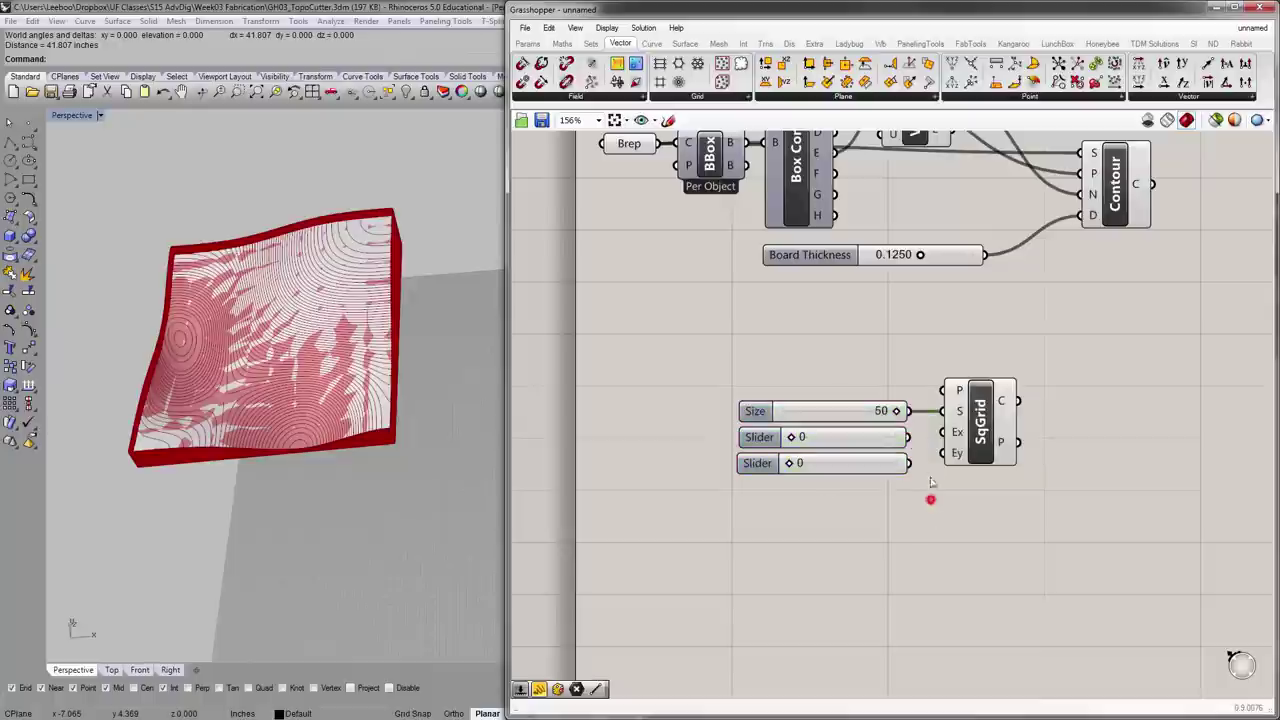
- Connect the two lower sliders to the square grid's Extent X and Extent Y inputs and set both to 10
left_click_drag(912, 437, 985, 468)
left_click(937, 493)
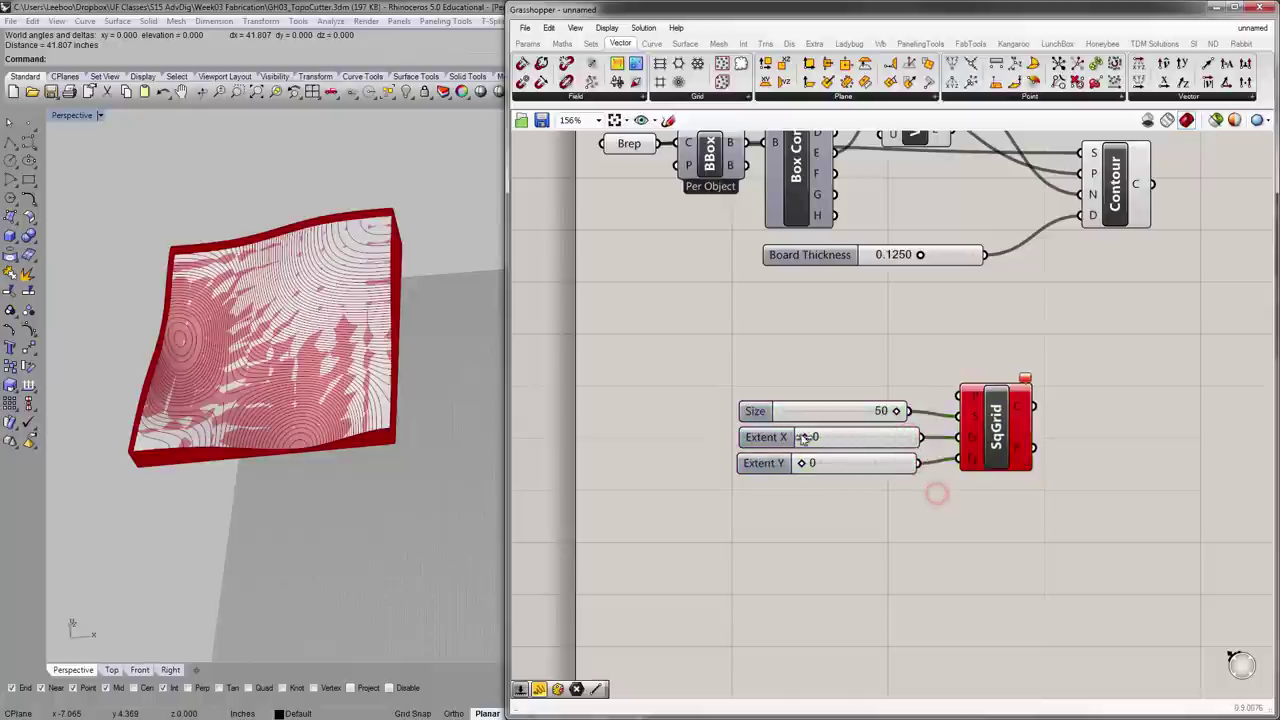
left_click_drag(805, 437, 908, 438)
left_click_drag(801, 463, 916, 463)
left_click(934, 511)
- Realign the Size, Extent X and Extent Y sliders and move the square grid component next to them
right_click_drag(934, 511, 879, 496)
left_click_drag(817, 486, 762, 404)
left_click(772, 376)
left_click(735, 357)
right_click_drag(886, 425, 861, 419)
left_click_drag(916, 437, 906, 437)
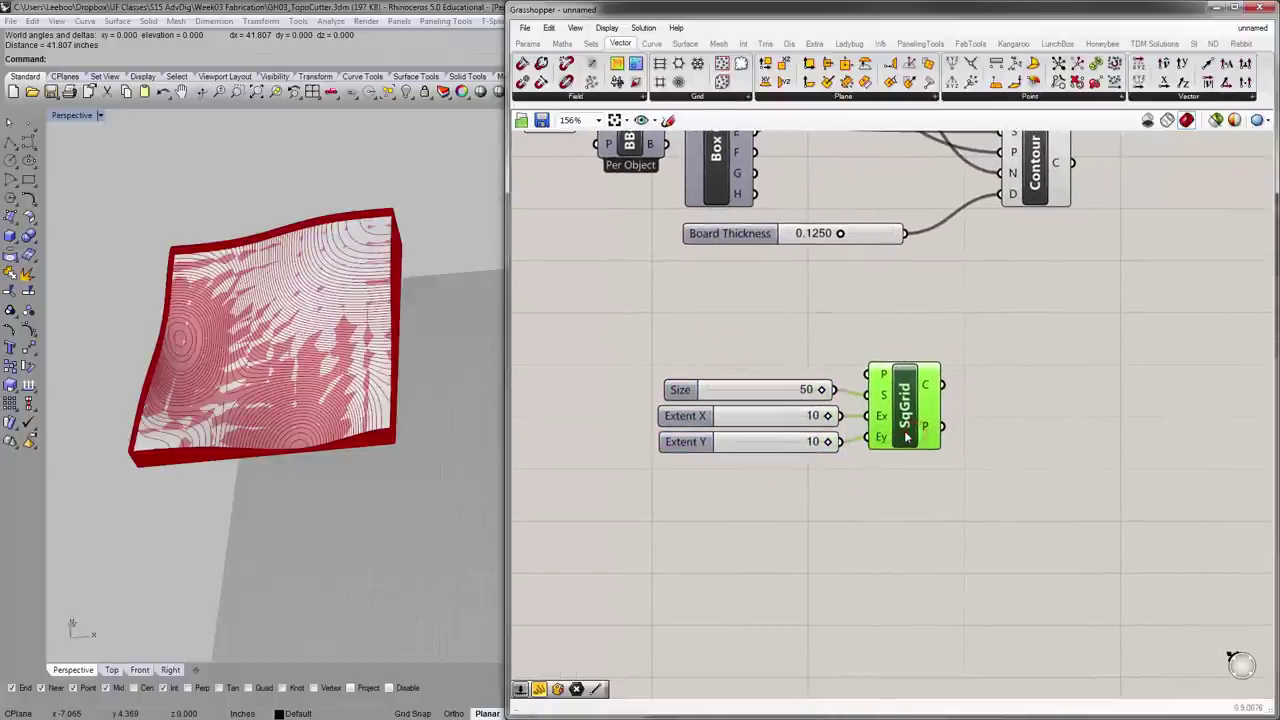
- Move the surfaces lying in the grid area off the square grid in Rhino, bringing the whole grid into view
scroll(343, 371, "down", 6)
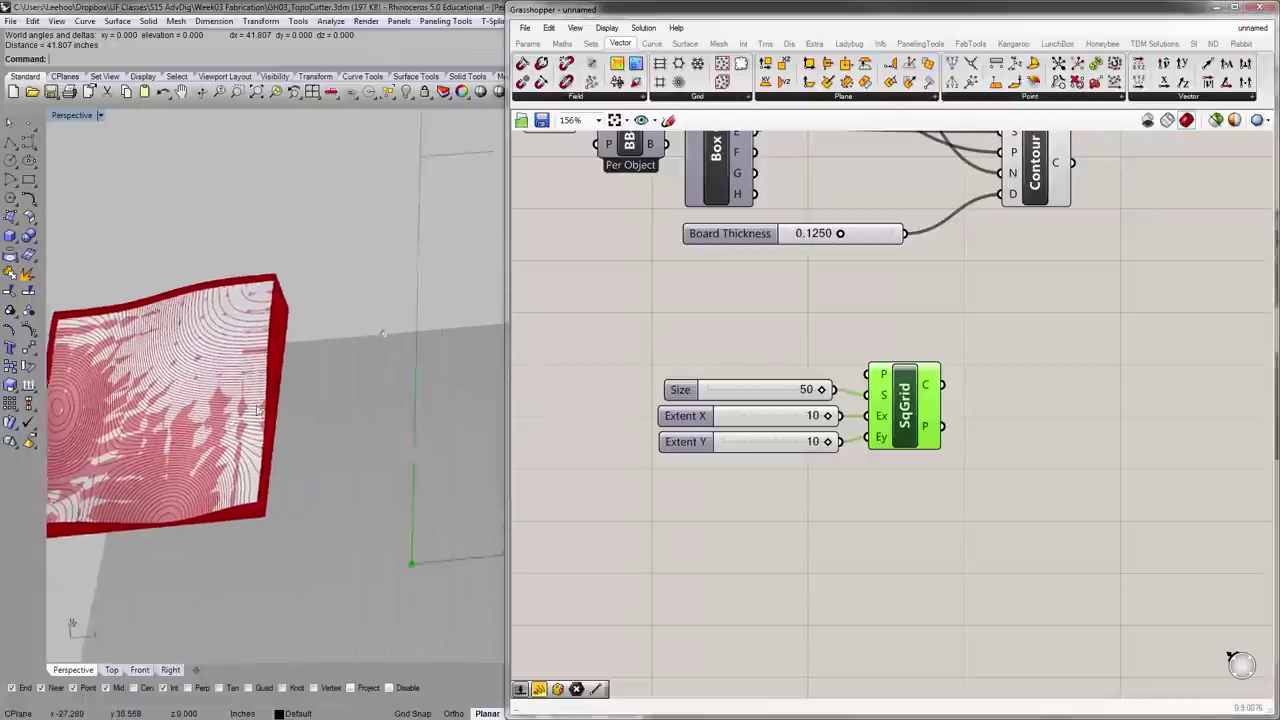
right_click_drag(425, 432, 254, 423)
left_click(308, 440)
left_click_drag(304, 407, 288, 560)
left_click(235, 500)
right_click_drag(361, 430, 285, 480, "shift")
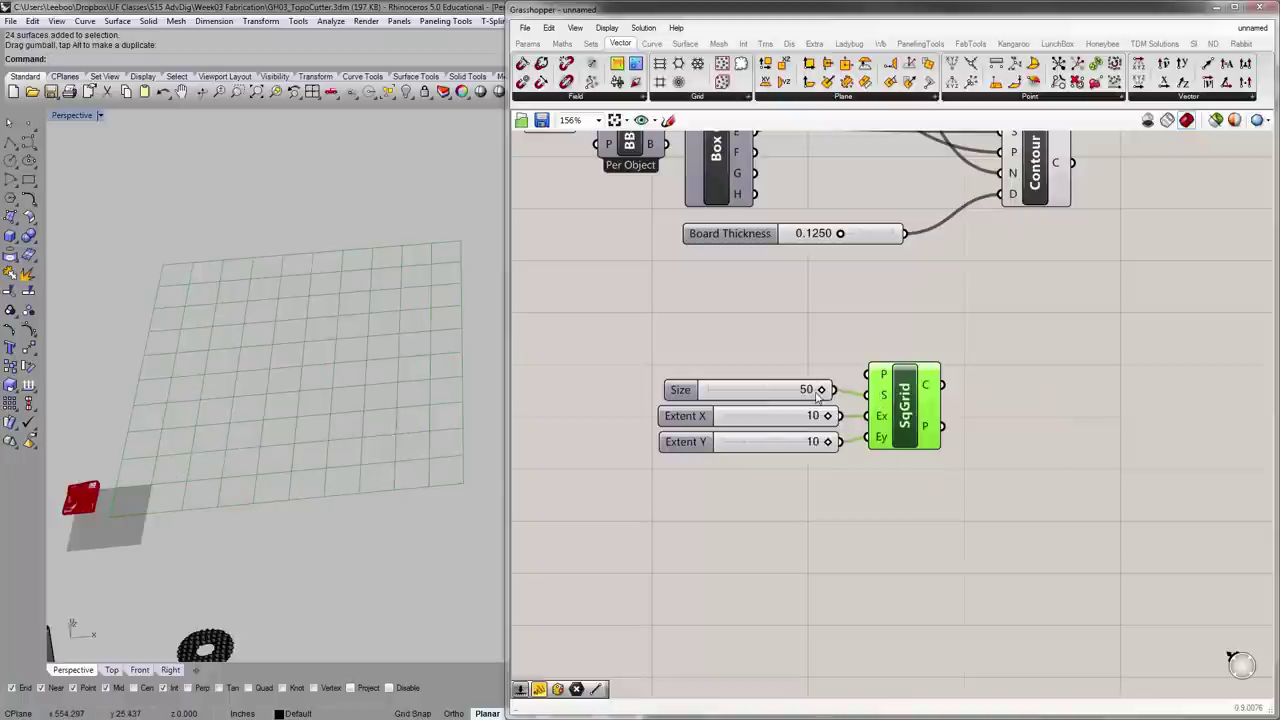
left_click(817, 497)
left_click_drag(823, 415, 826, 442)
left_click_drag(821, 389, 862, 421)
left_click(814, 355)
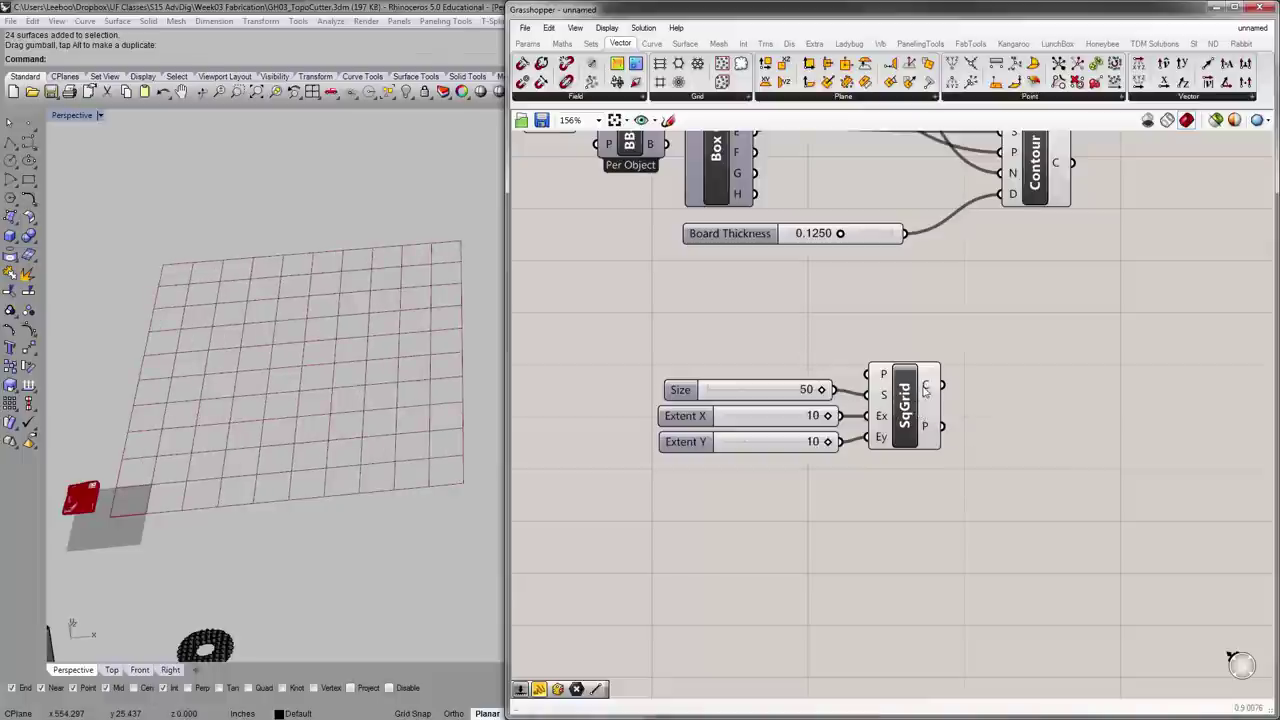
mouse_move(925, 388)
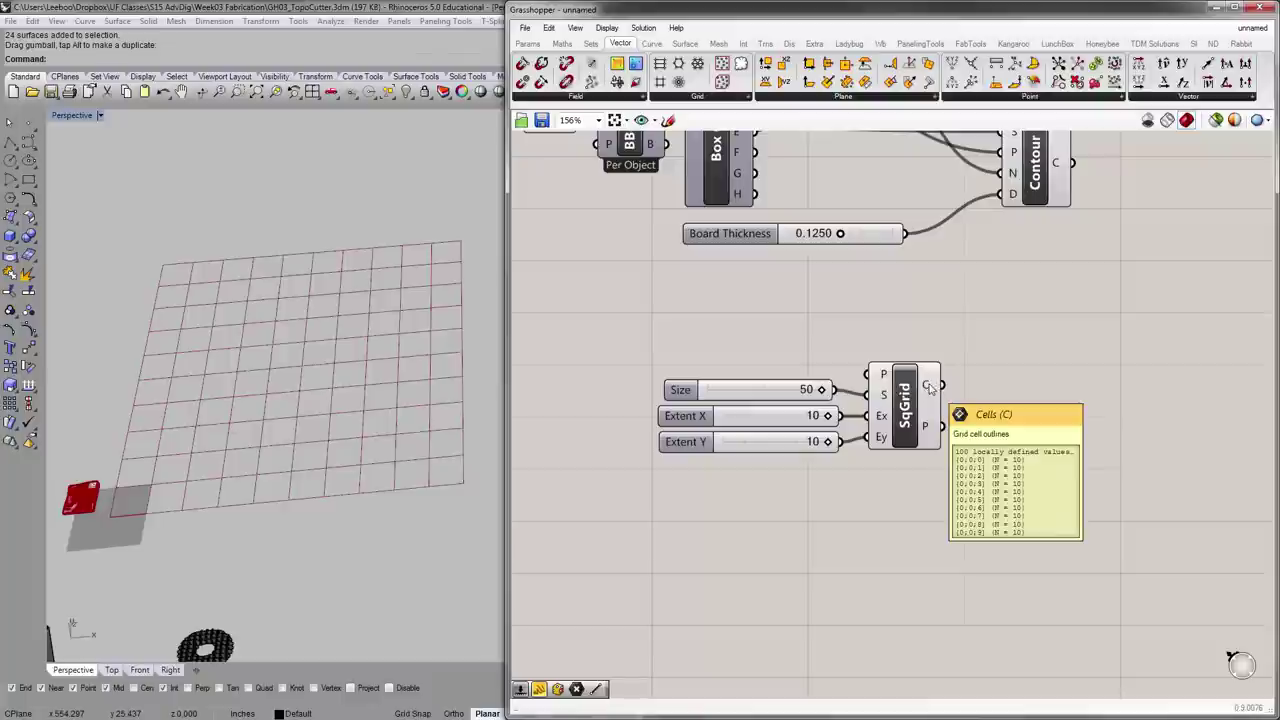
- Temporarily attach a Point parameter to the square grid's Points output to preview the corner points, and delete it after checking
left_click(527, 43)
left_click(577, 97)
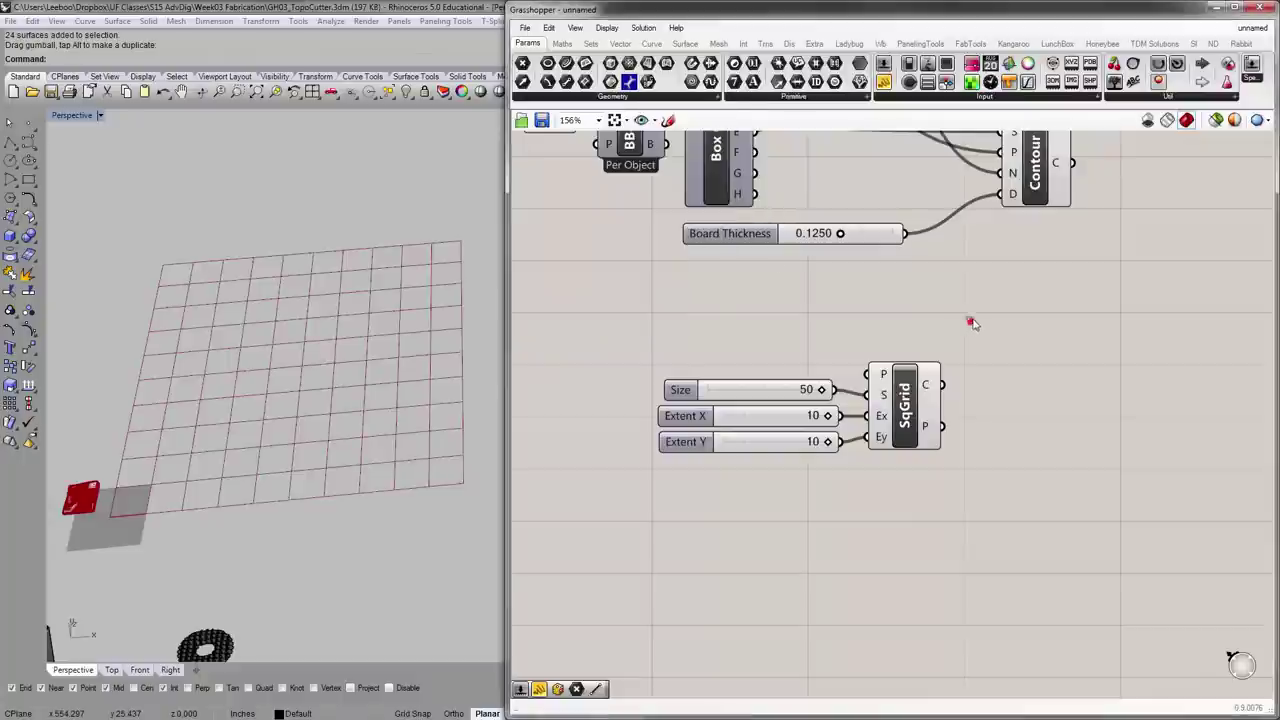
mouse_move(933, 428)
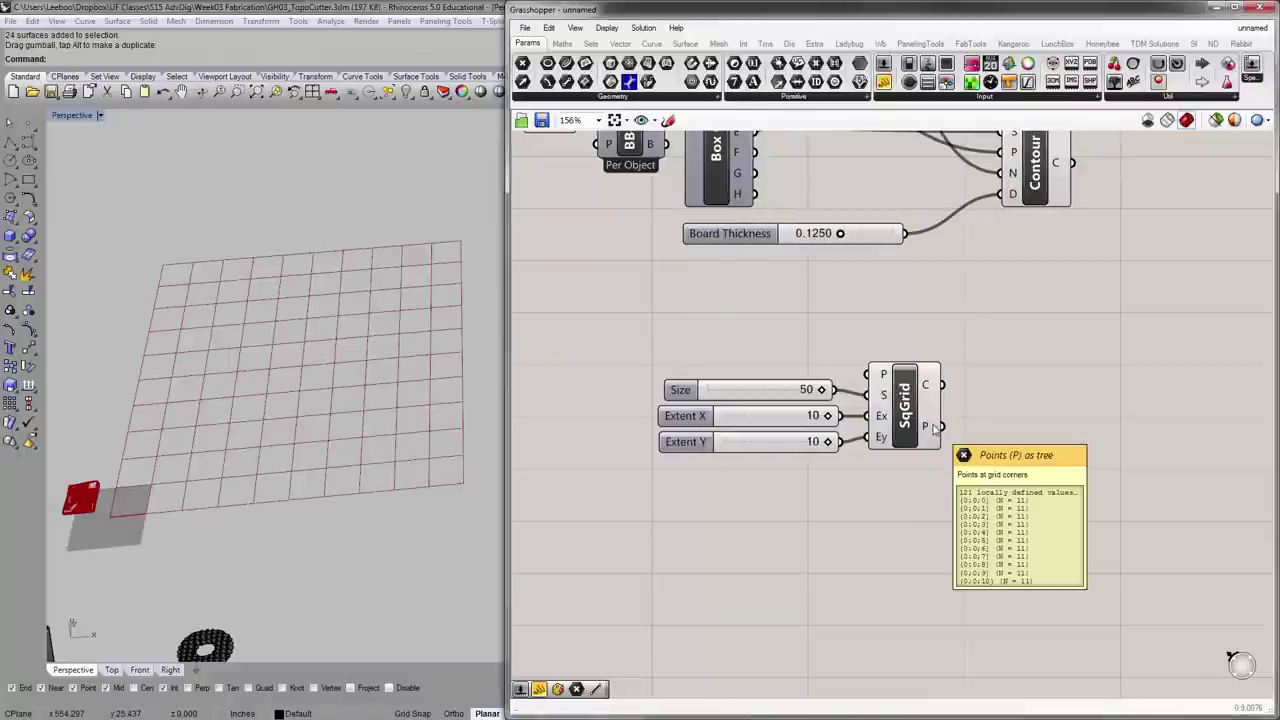
left_click(522, 63)
left_click(987, 423)
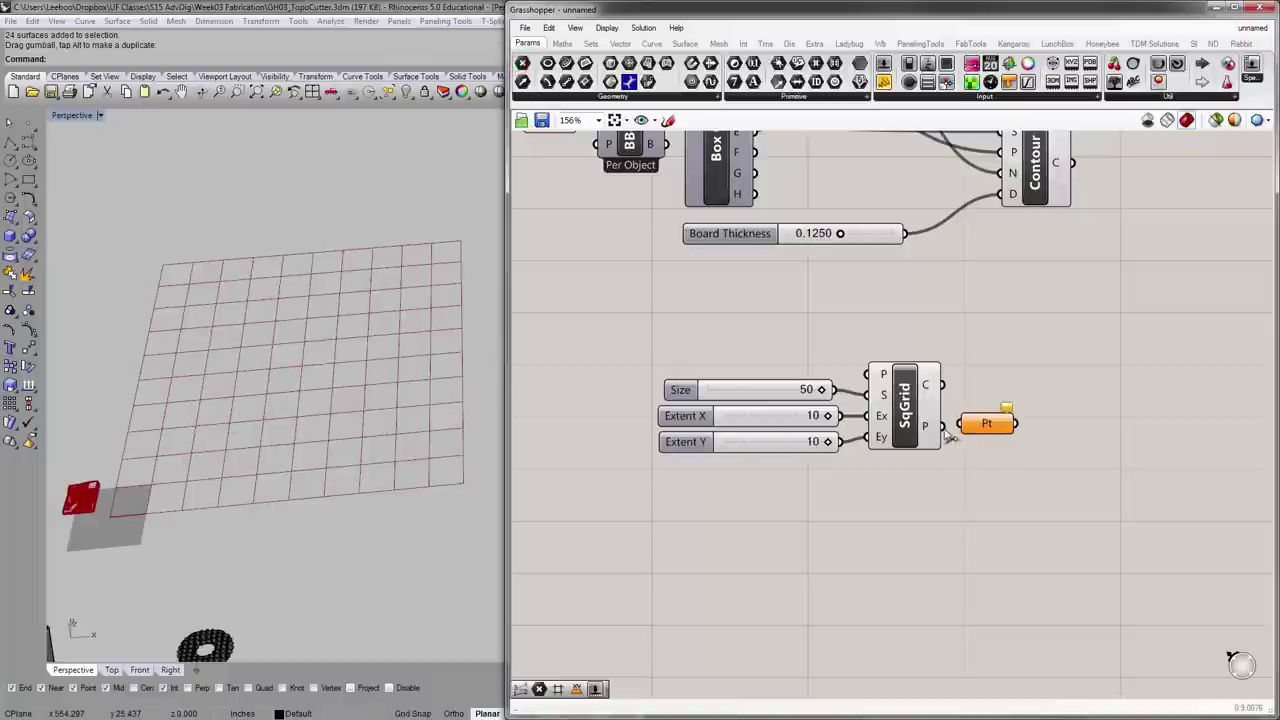
left_click_drag(976, 425, 998, 430)
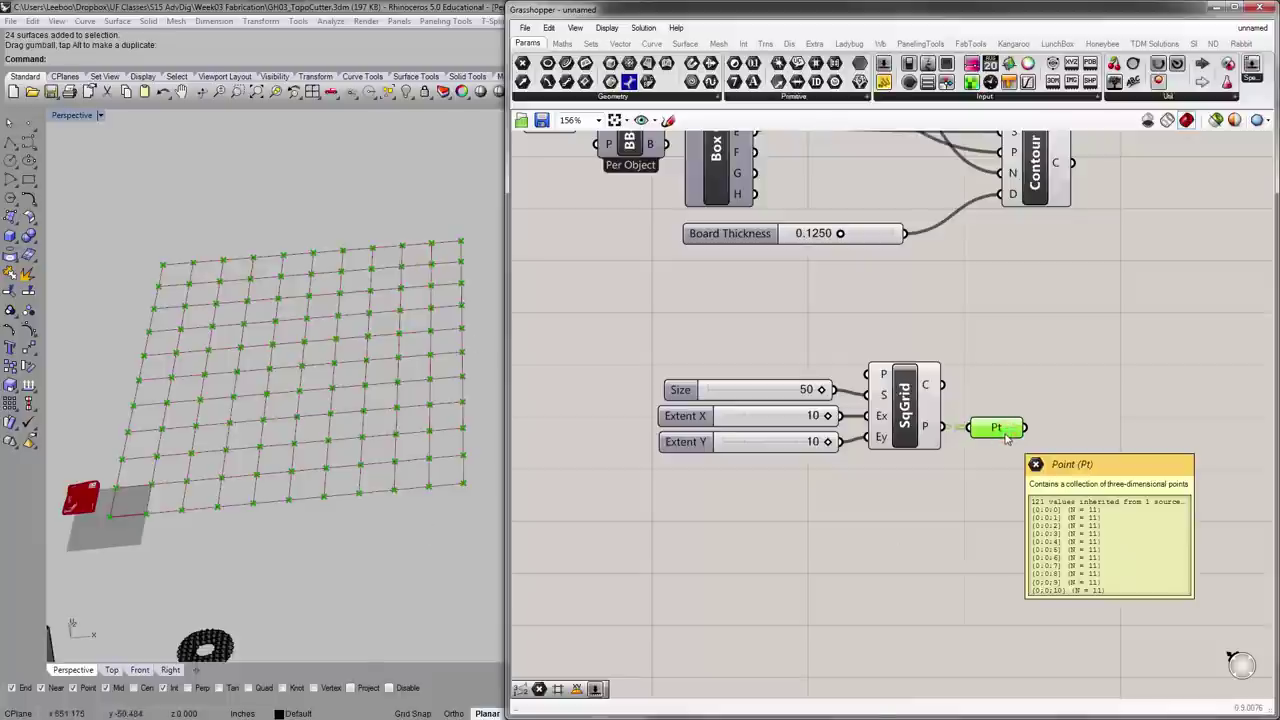
key("Delete")
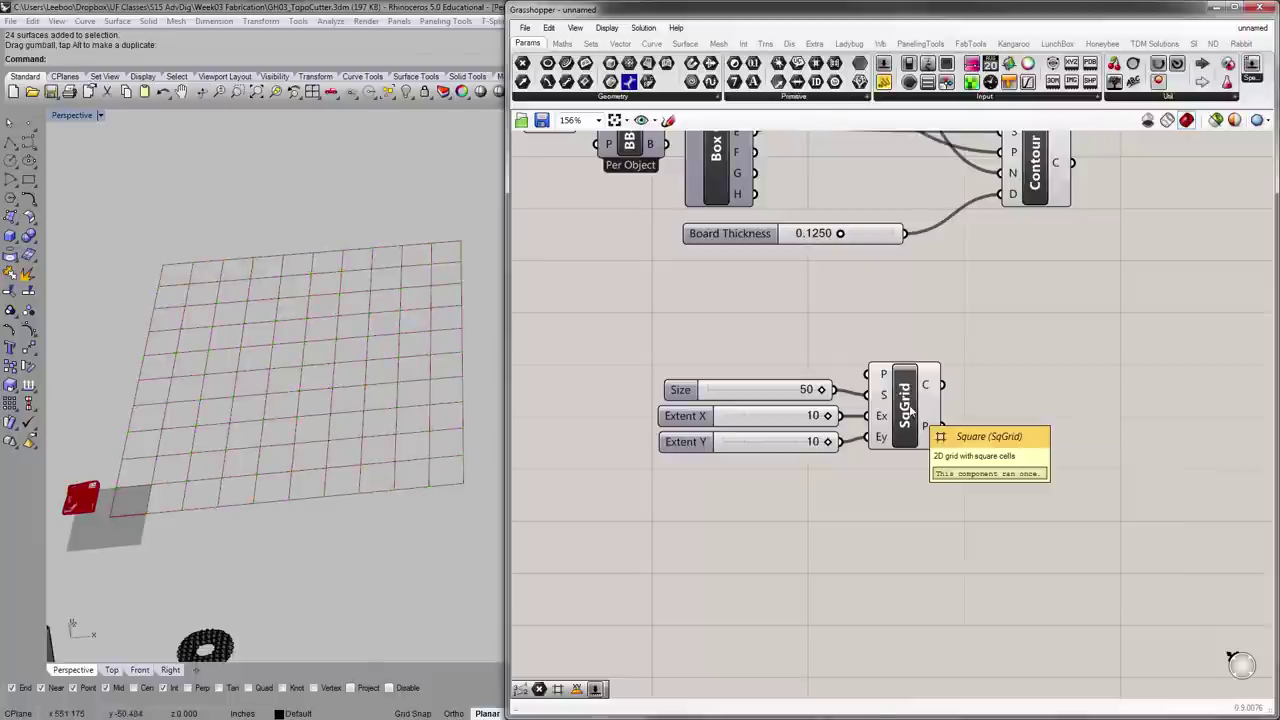
- Highlight the square grid group and the Contour component in turn to compare their preview positions in Rhino
scroll(966, 478, "down", 3)
left_click_drag(724, 432, 862, 512)
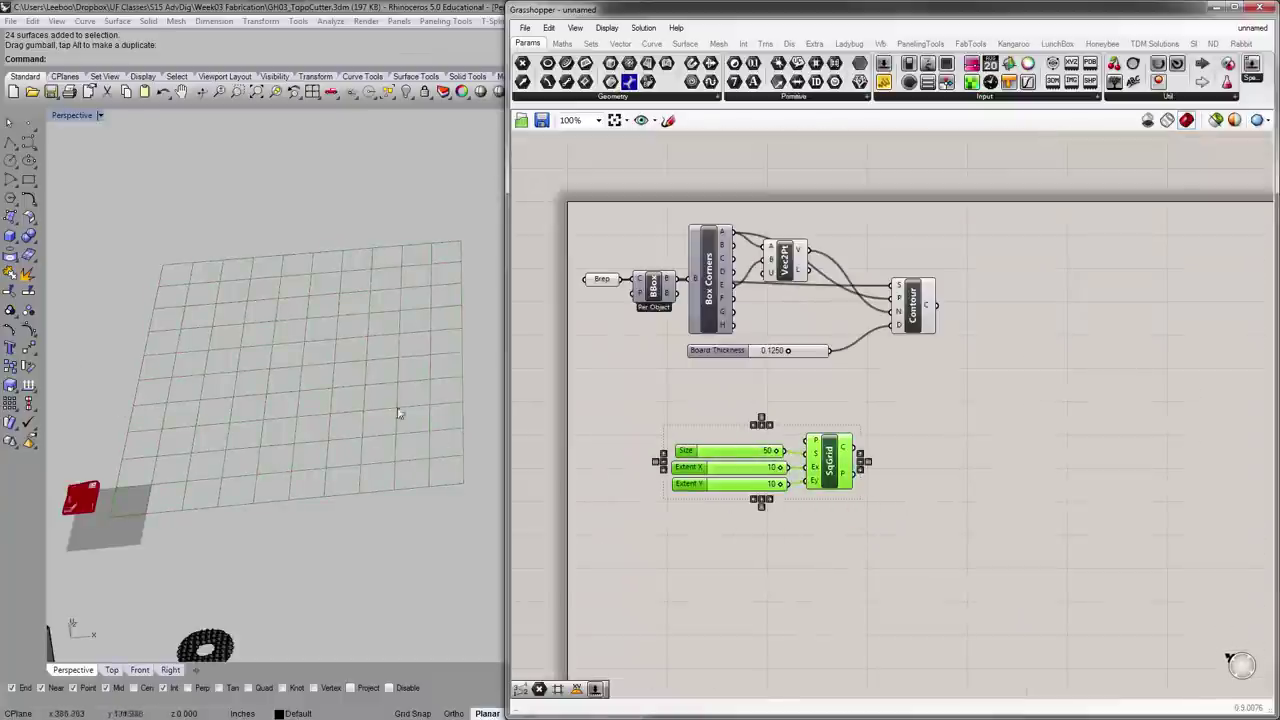
left_click(1000, 437)
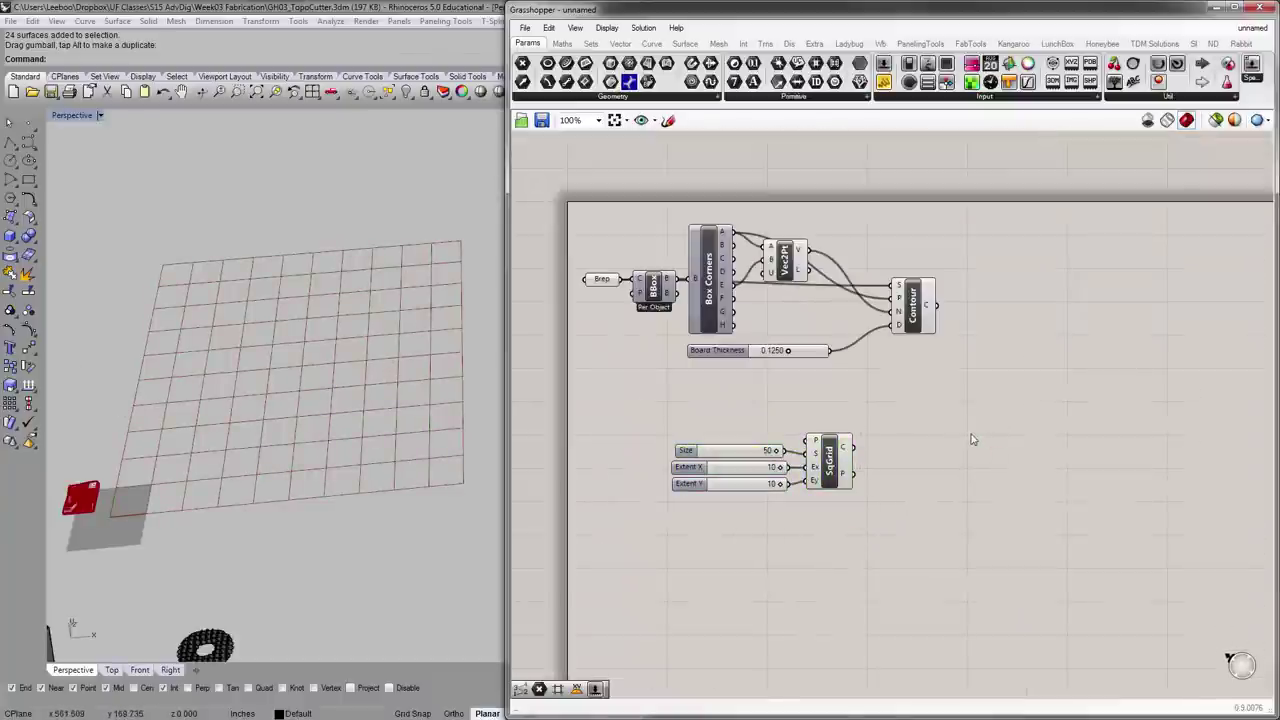
left_click(912, 311)
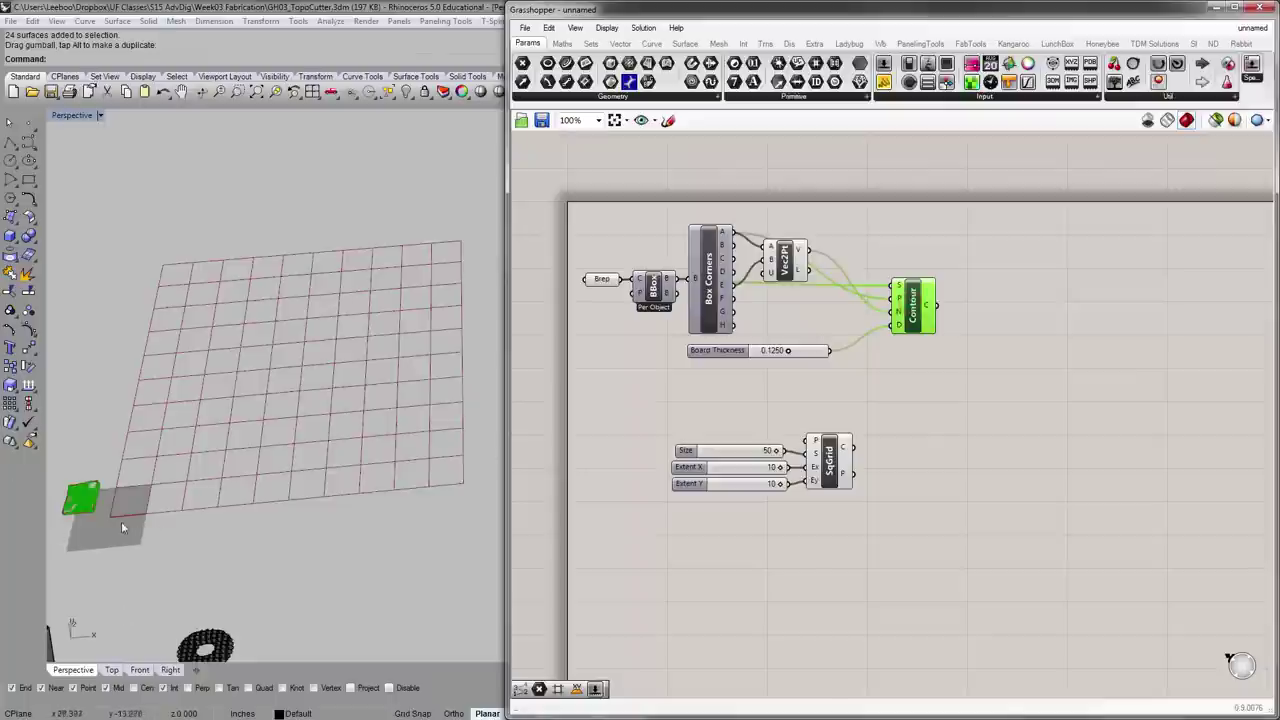
- Add an Orient component from the Euclidean transform group to the canvas beyond the Contour component
scroll(187, 486, "up", 5)
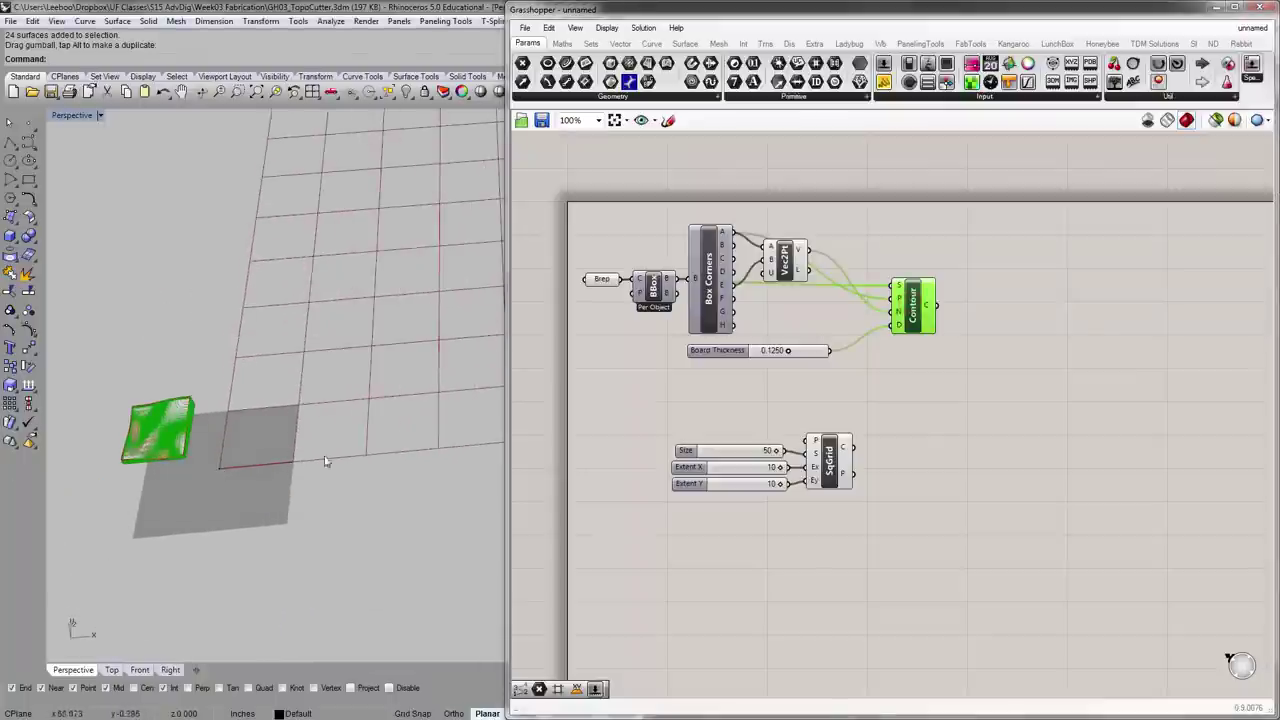
scroll(437, 425, "up", 1)
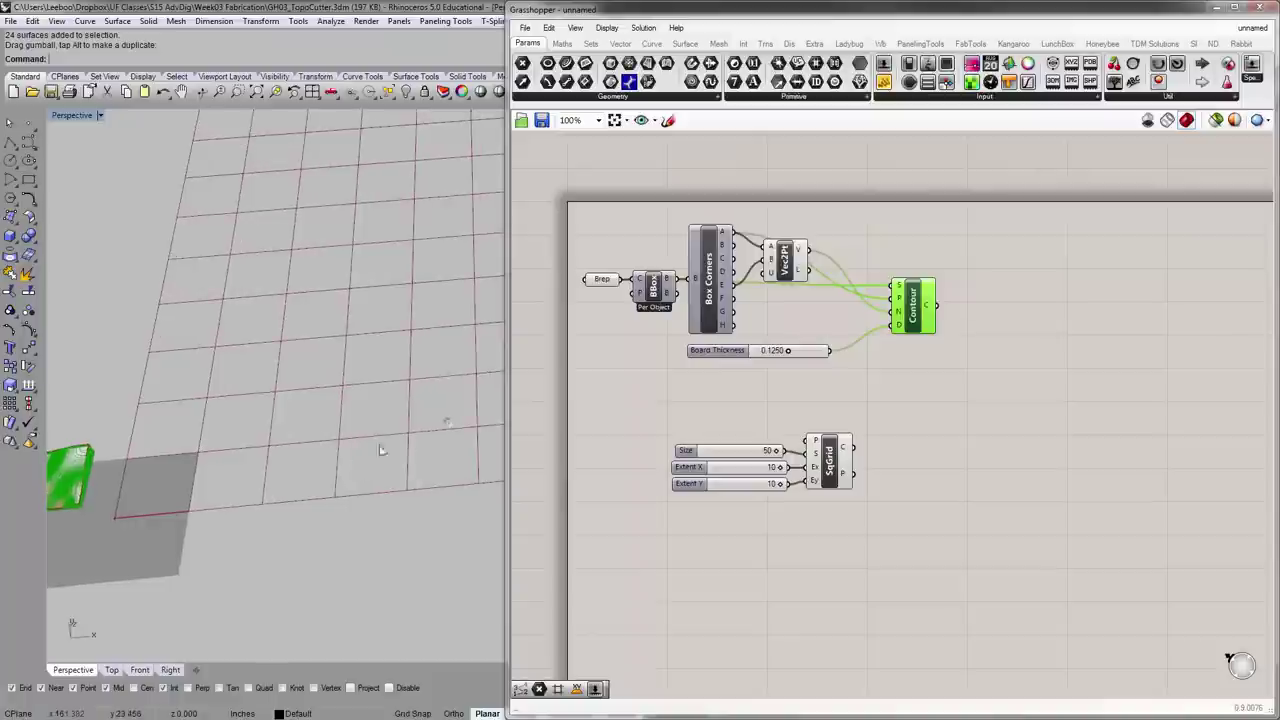
left_click(1055, 338)
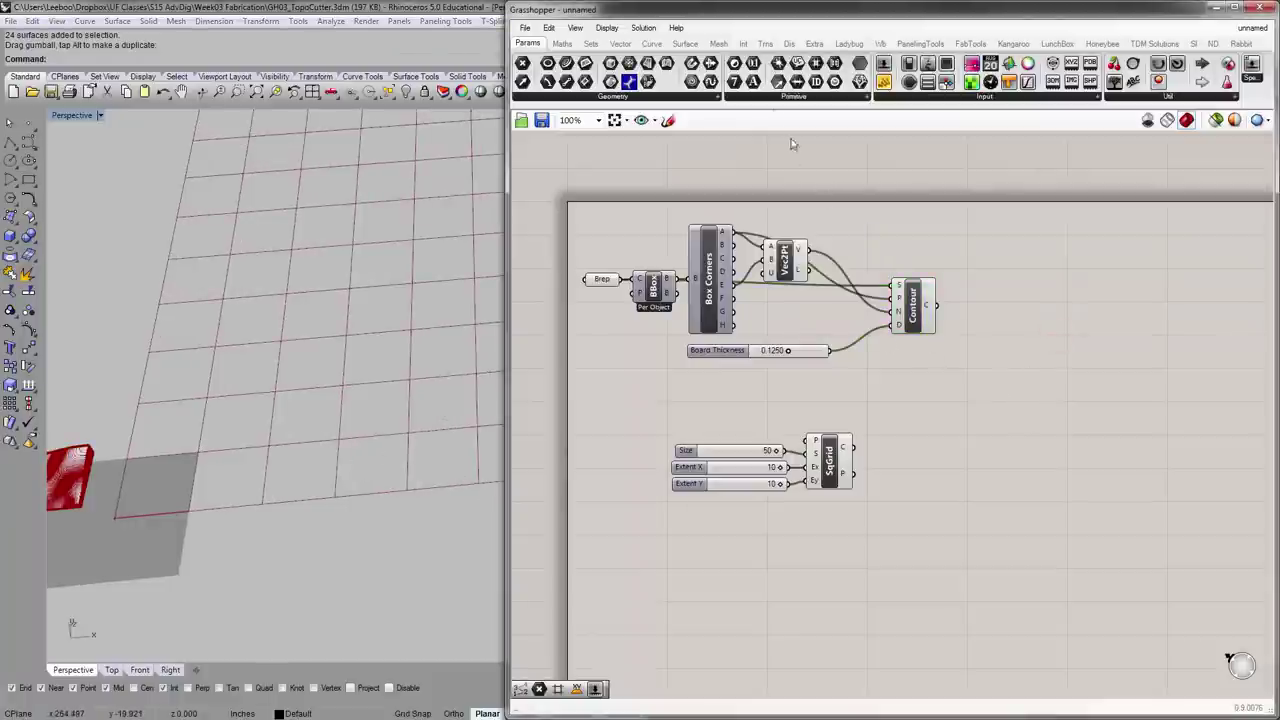
left_click(765, 43)
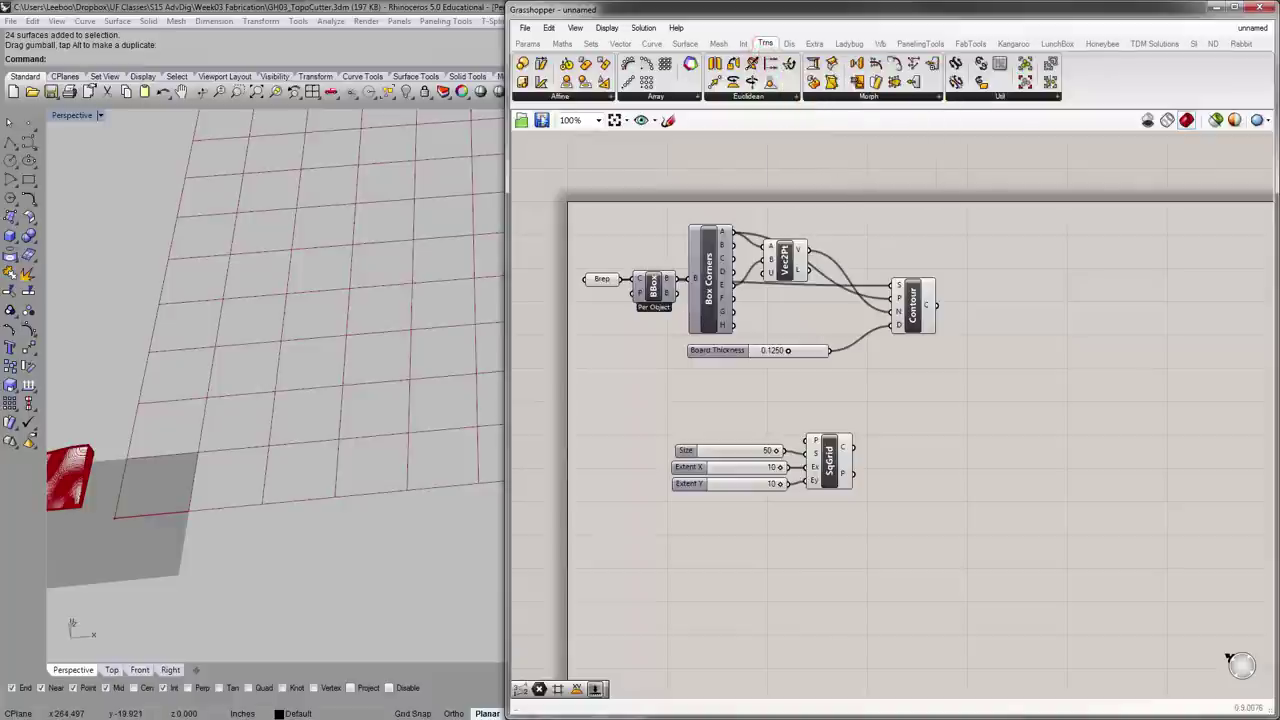
left_click_drag(508, 120, 12, 120)
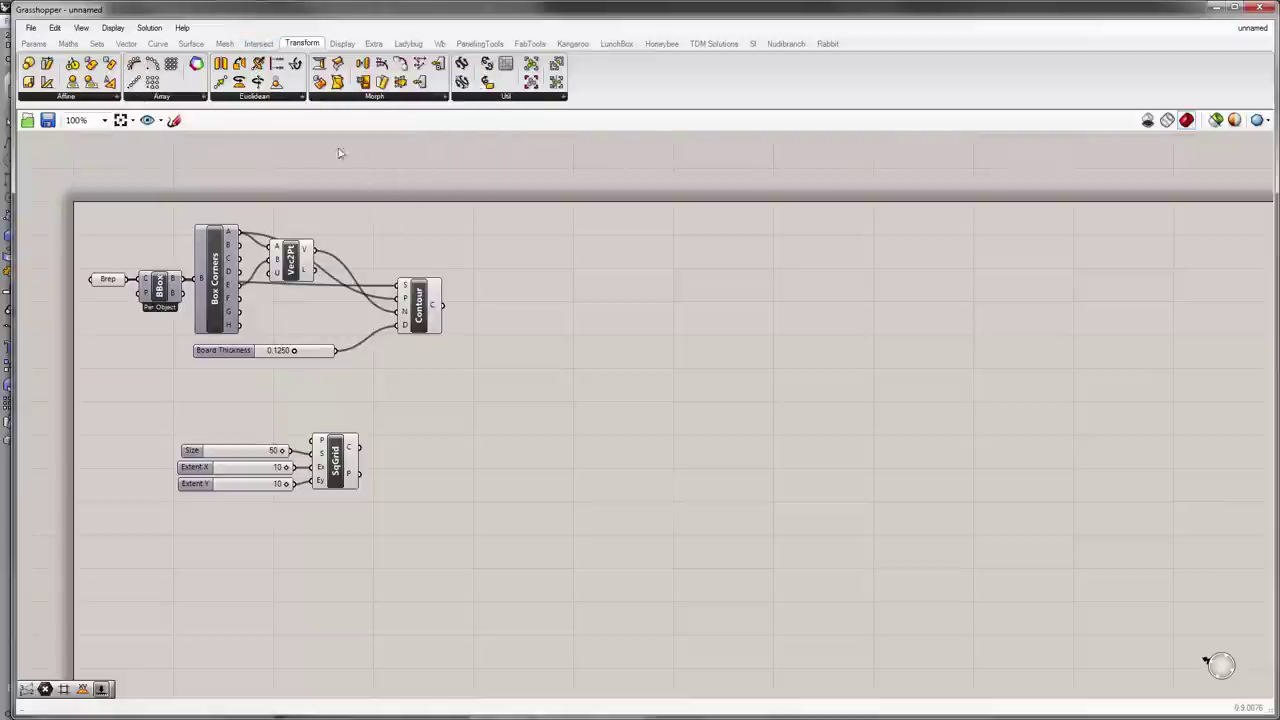
left_click(292, 99)
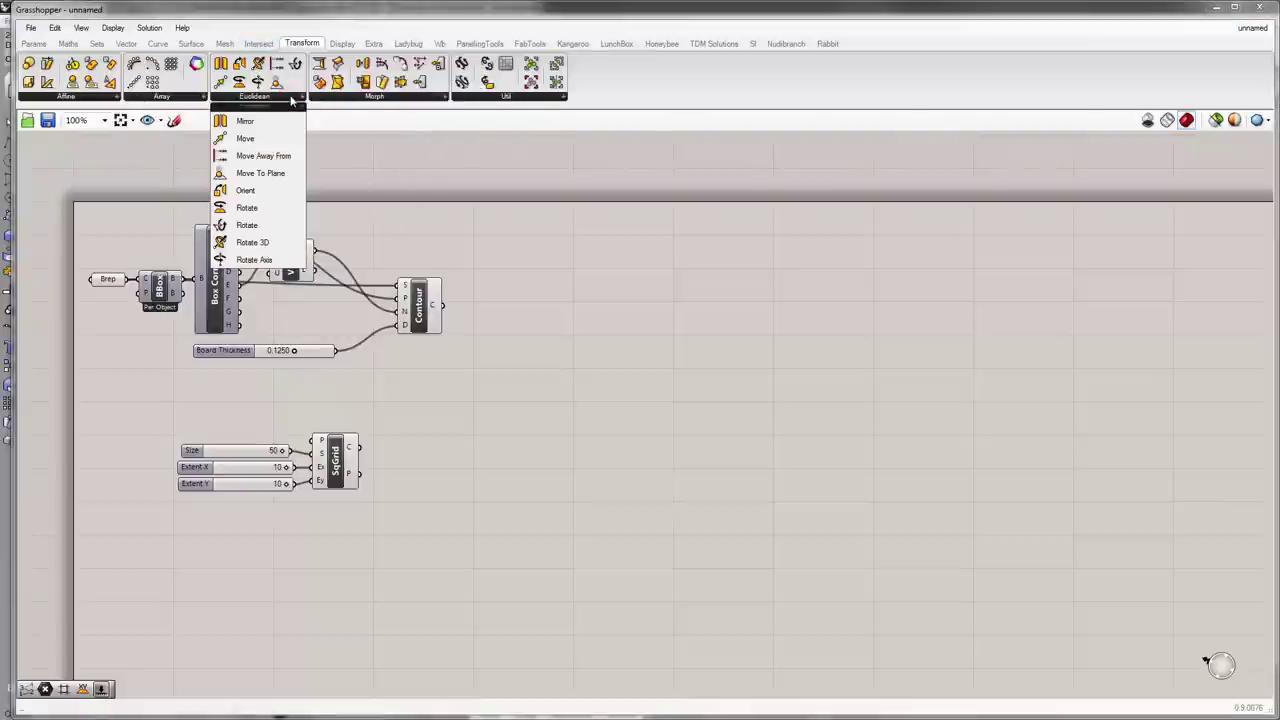
left_click(278, 194)
left_click(645, 343)
left_click_drag(645, 343, 606, 330)
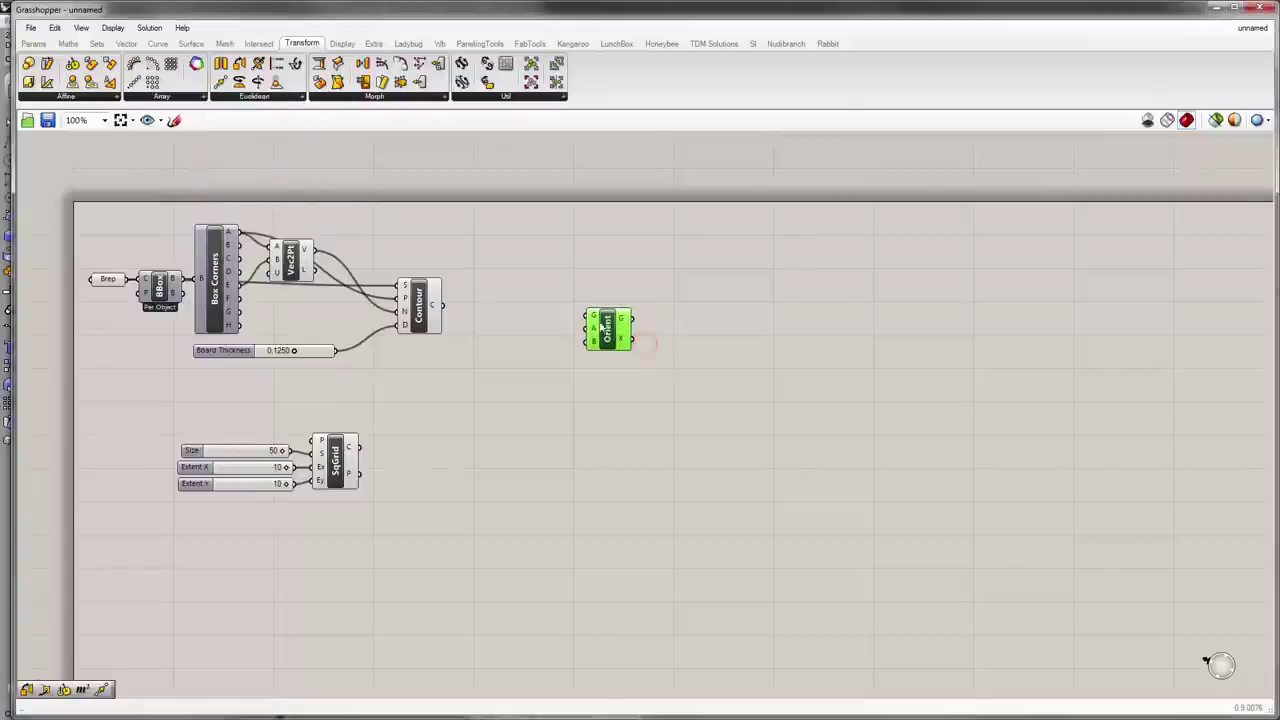
- Check what Orient's source and target inputs expect and move the component farther away from Contour
scroll(603, 328, "up", 4)
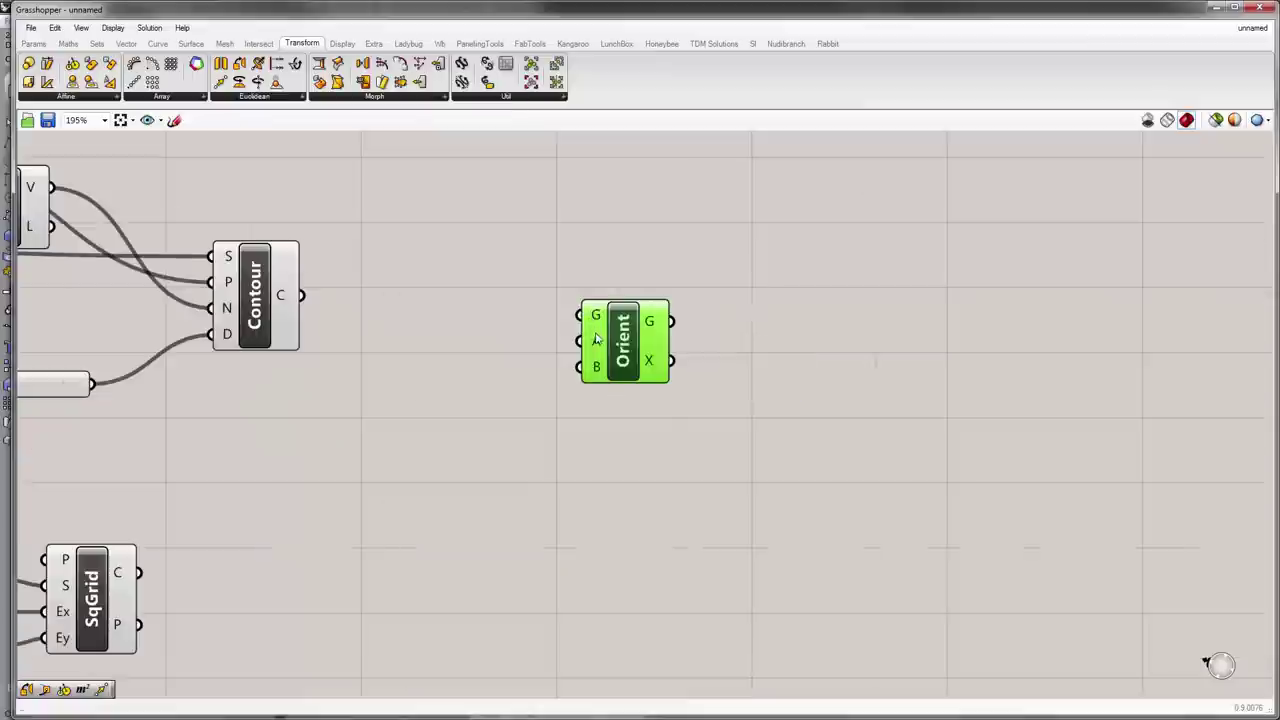
mouse_move(596, 343)
mouse_move(596, 368)
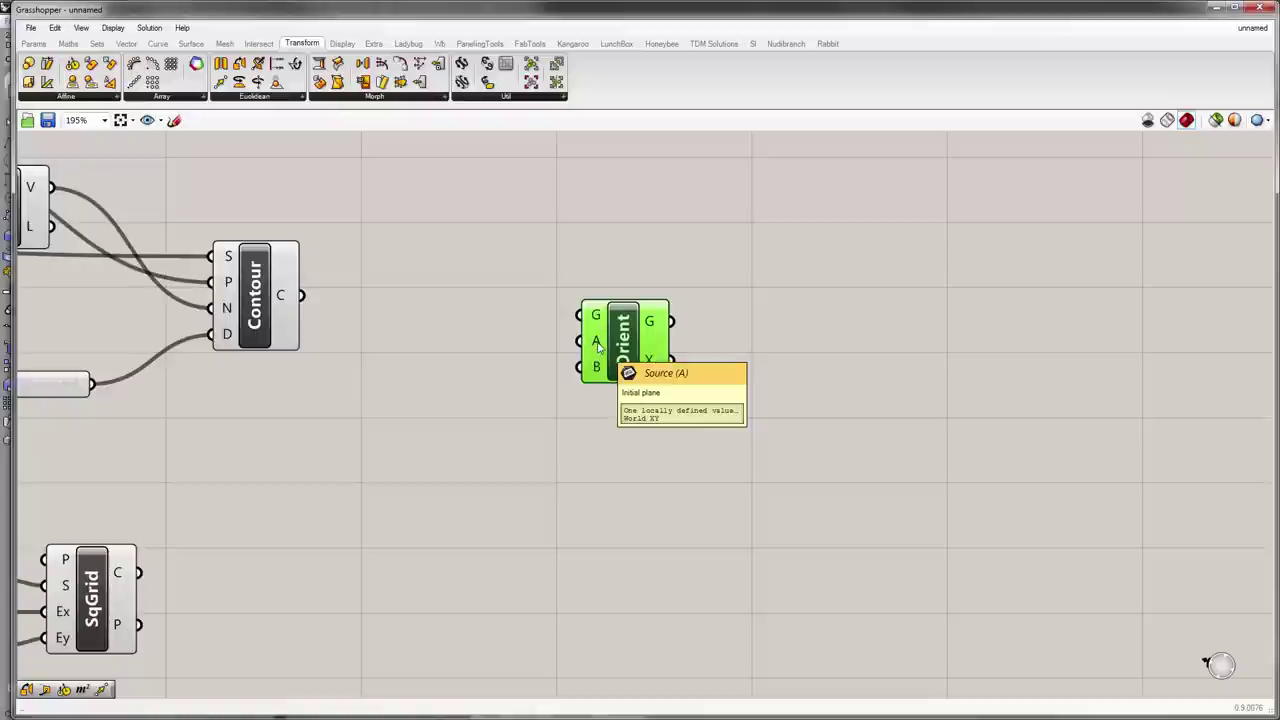
left_click_drag(620, 348, 786, 438)
mouse_move(765, 432)
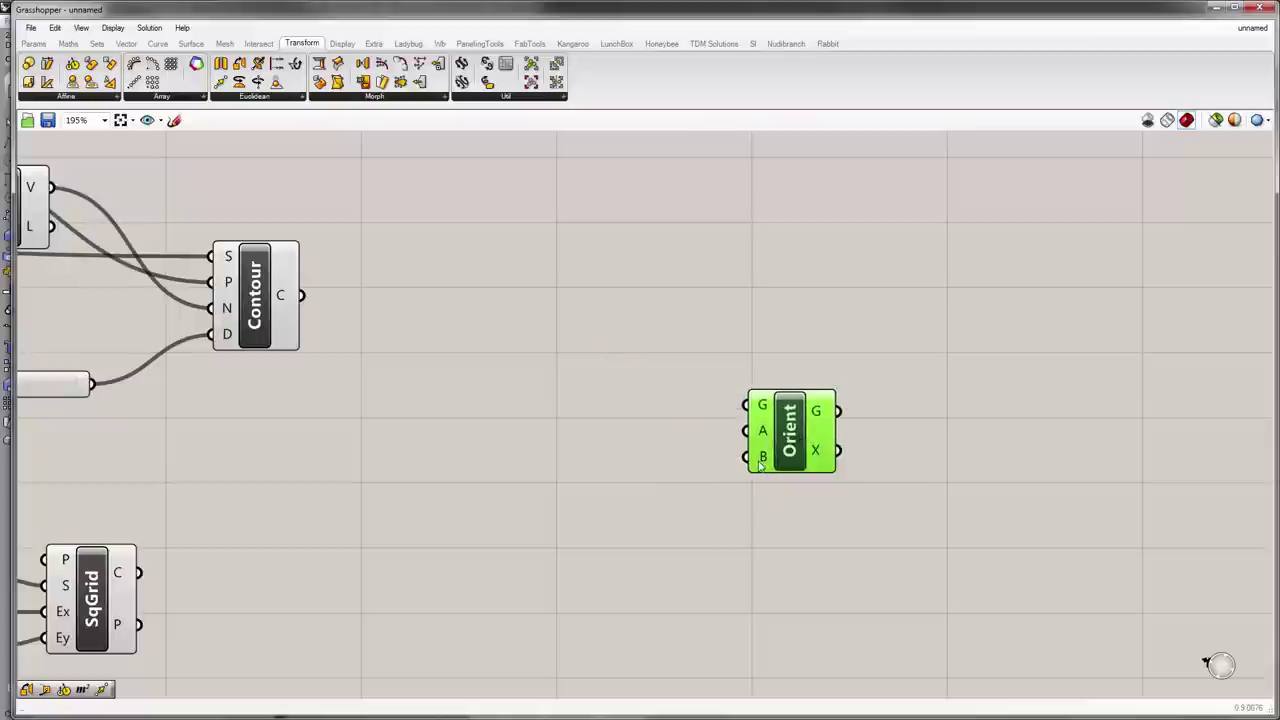
- Add an Area component beside the Contour component's output
left_click(155, 358)
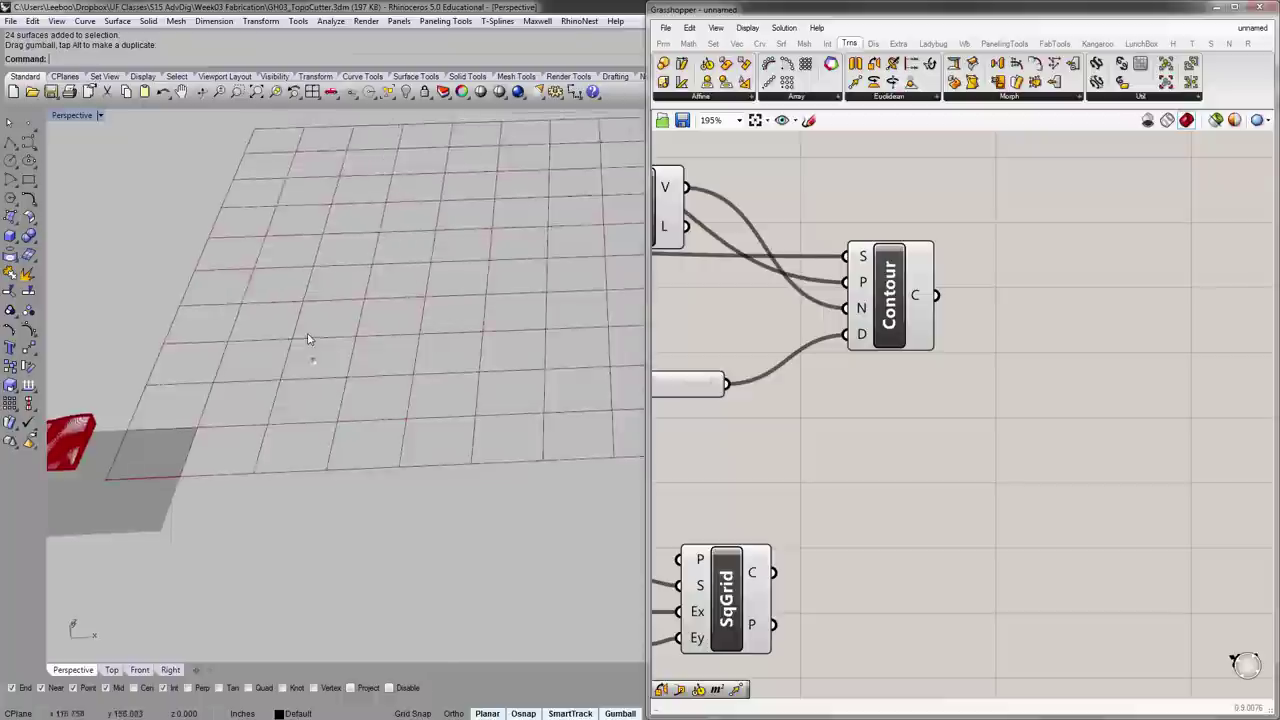
scroll(309, 337, "down", 5)
scroll(227, 369, "up", 5)
scroll(337, 371, "up", 4)
scroll(334, 406, "down", 5)
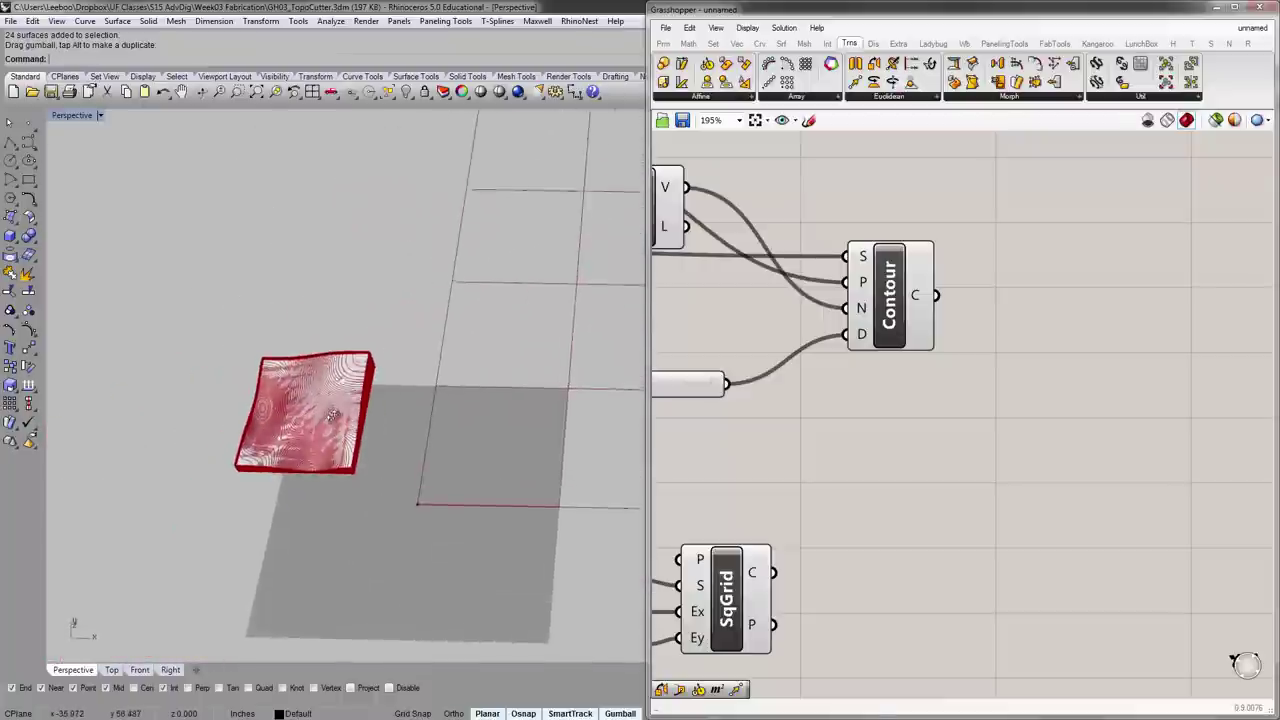
scroll(330, 400, "up", 1)
scroll(1000, 298, "down", 3)
right_click_drag(930, 301, 868, 309)
scroll(868, 309, "up", 1)
left_click_drag(755, 293, 719, 294)
left_click(852, 305)
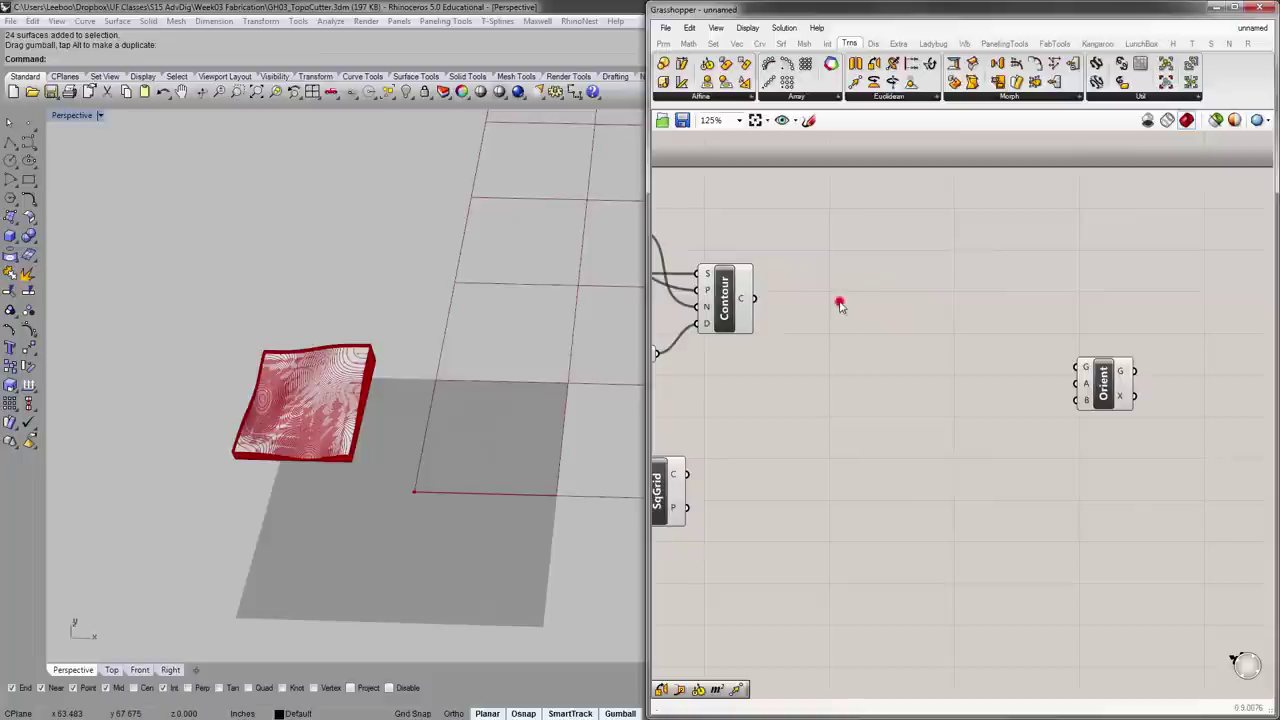
double_click(837, 302)
type("area")
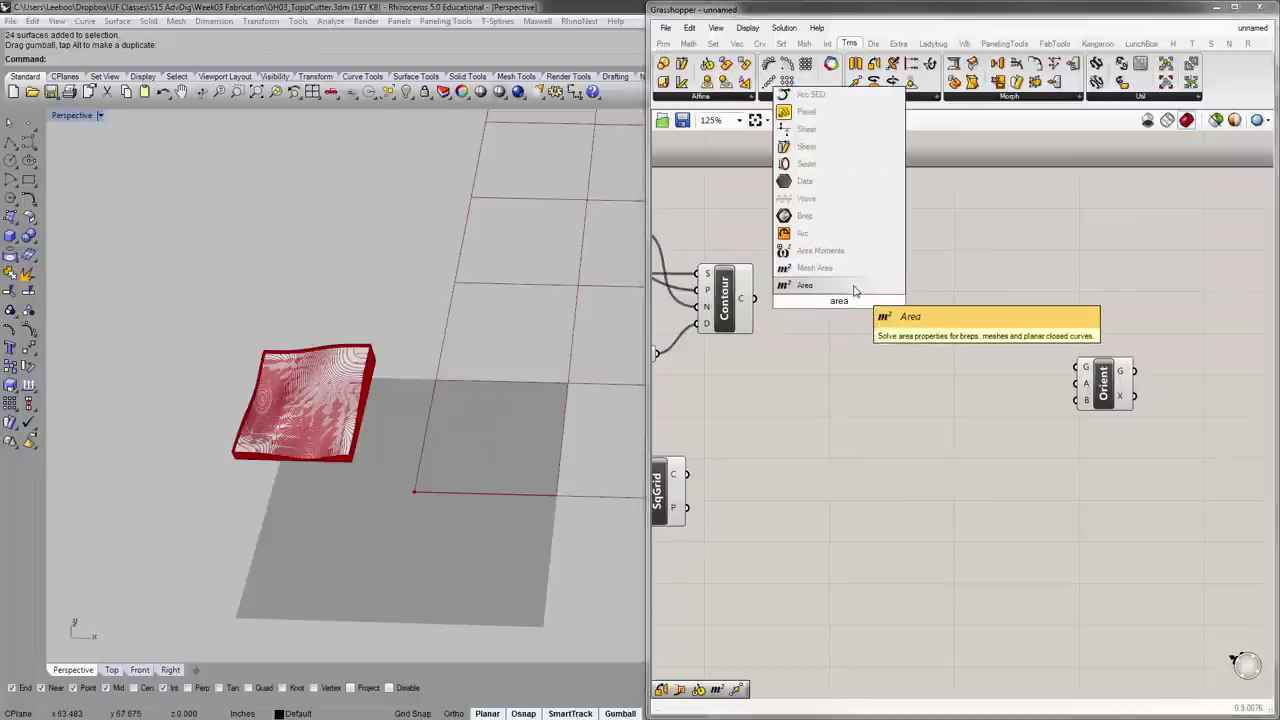
left_click(806, 285)
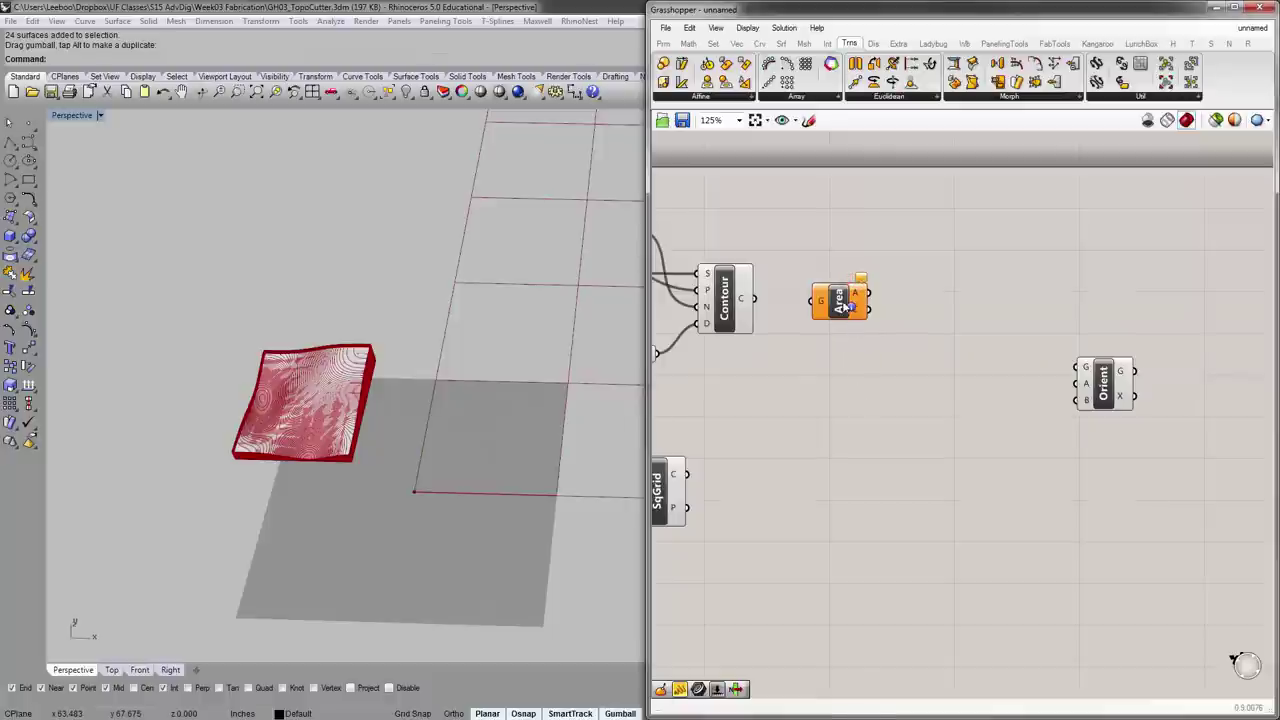
- Look up where the Area, Contour and Orient components are found in the component library
left_click(845, 306, "ctrl+alt")
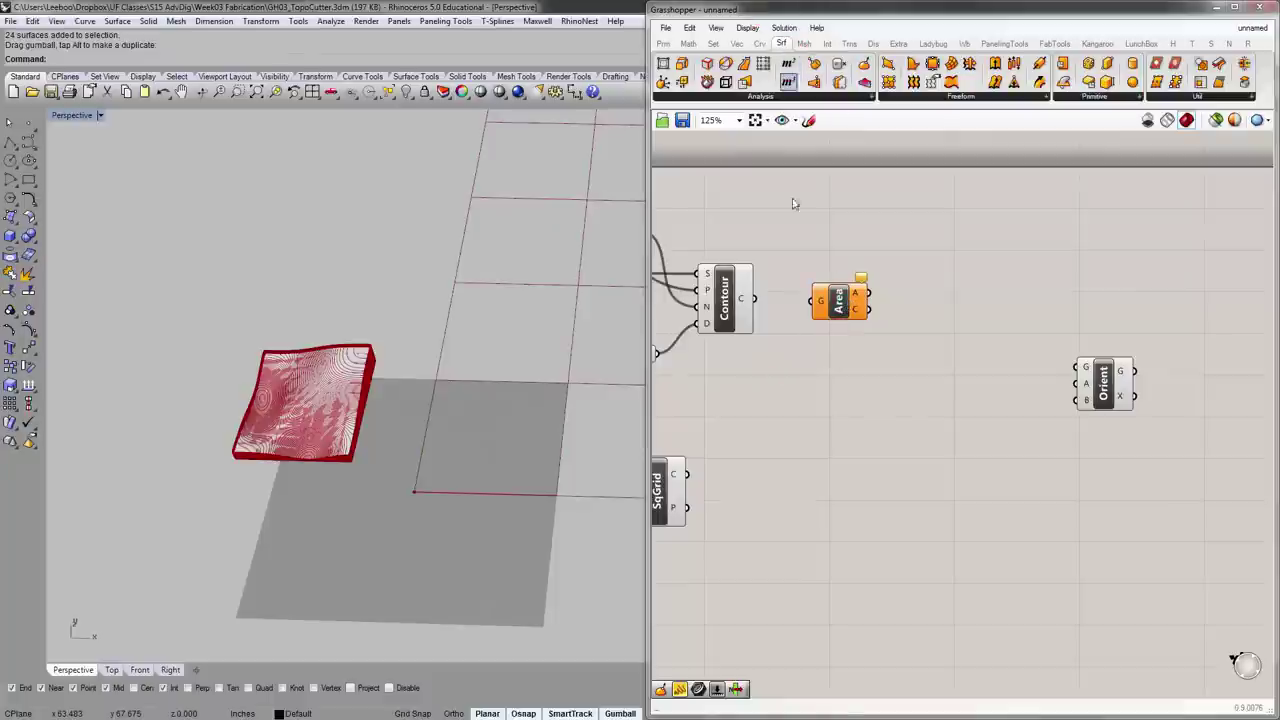
left_click(723, 286, "ctrl+alt")
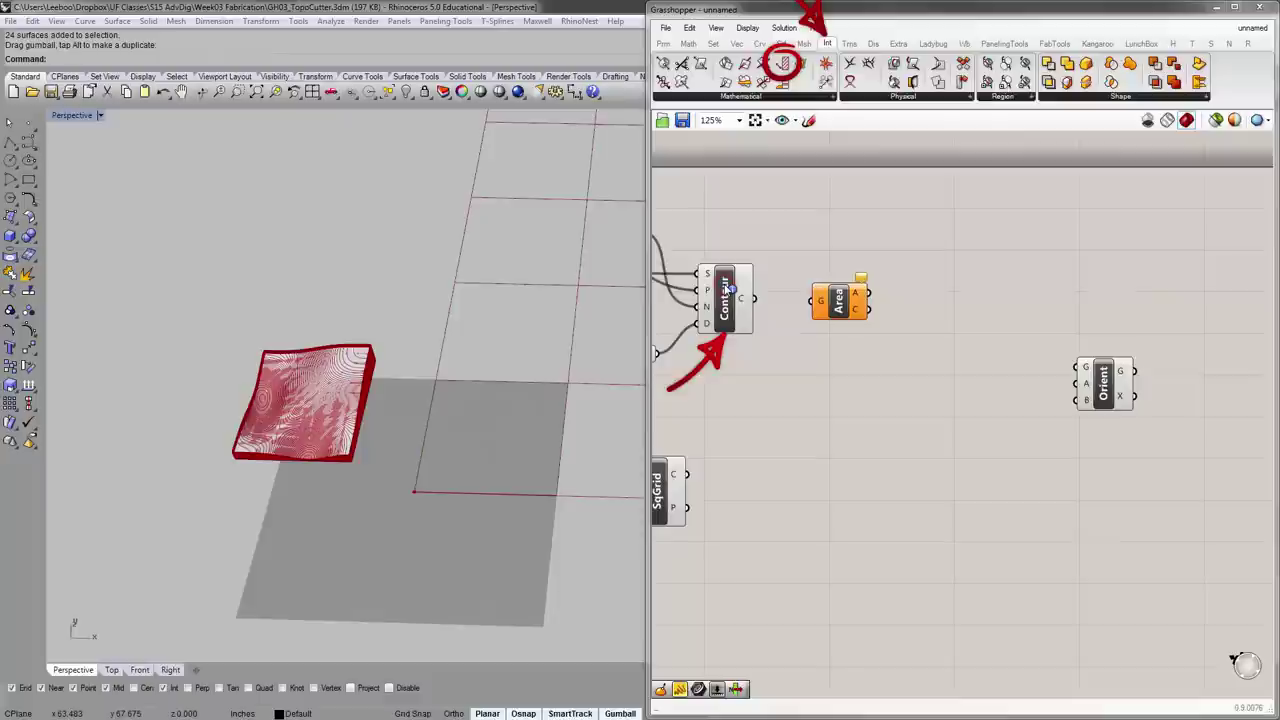
left_click(1112, 385, "ctrl+alt")
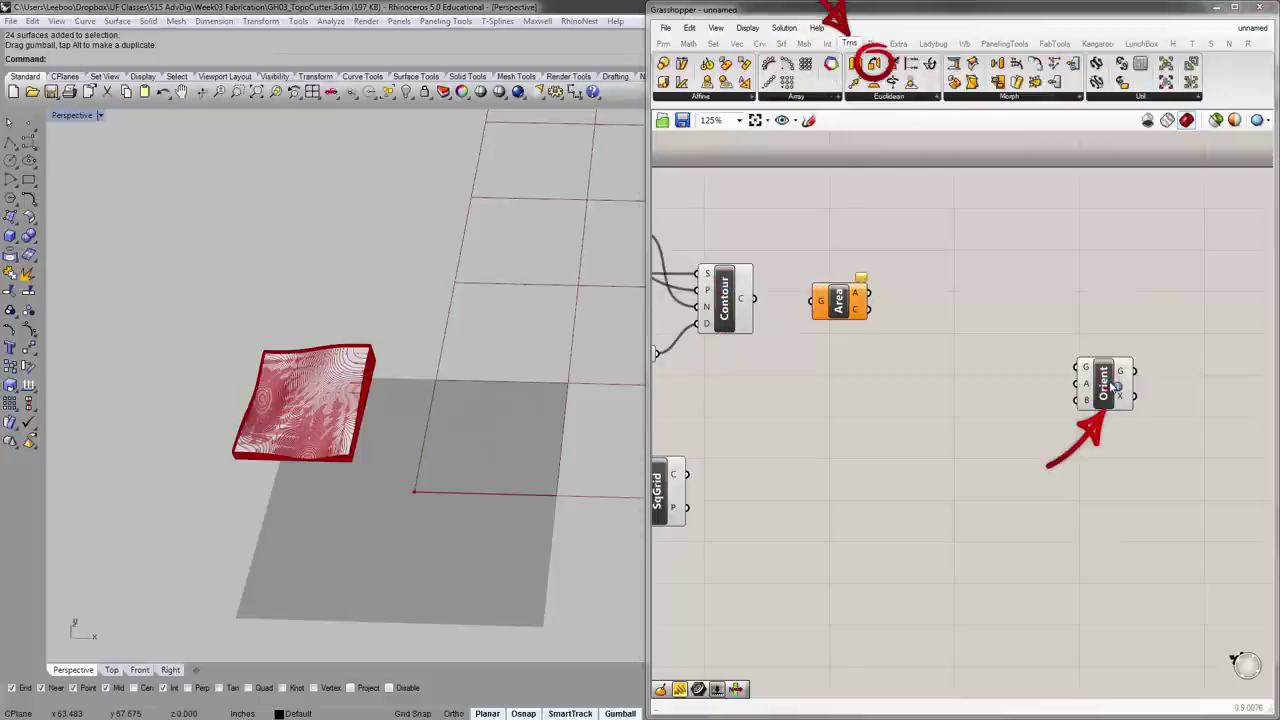
left_click(838, 288, "ctrl+alt")
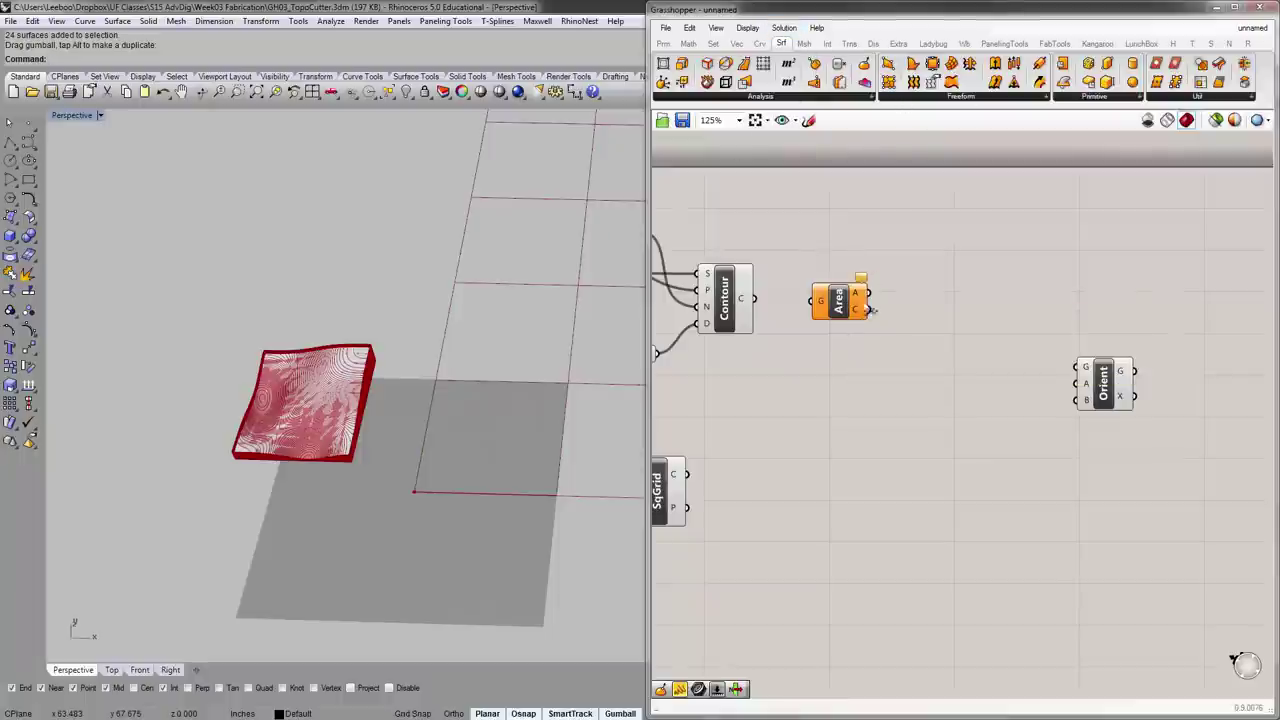
- Connect Contour's output to Area's Geometry input with Area placed close to Contour, and check the component's error marker
left_click_drag(755, 299, 795, 307)
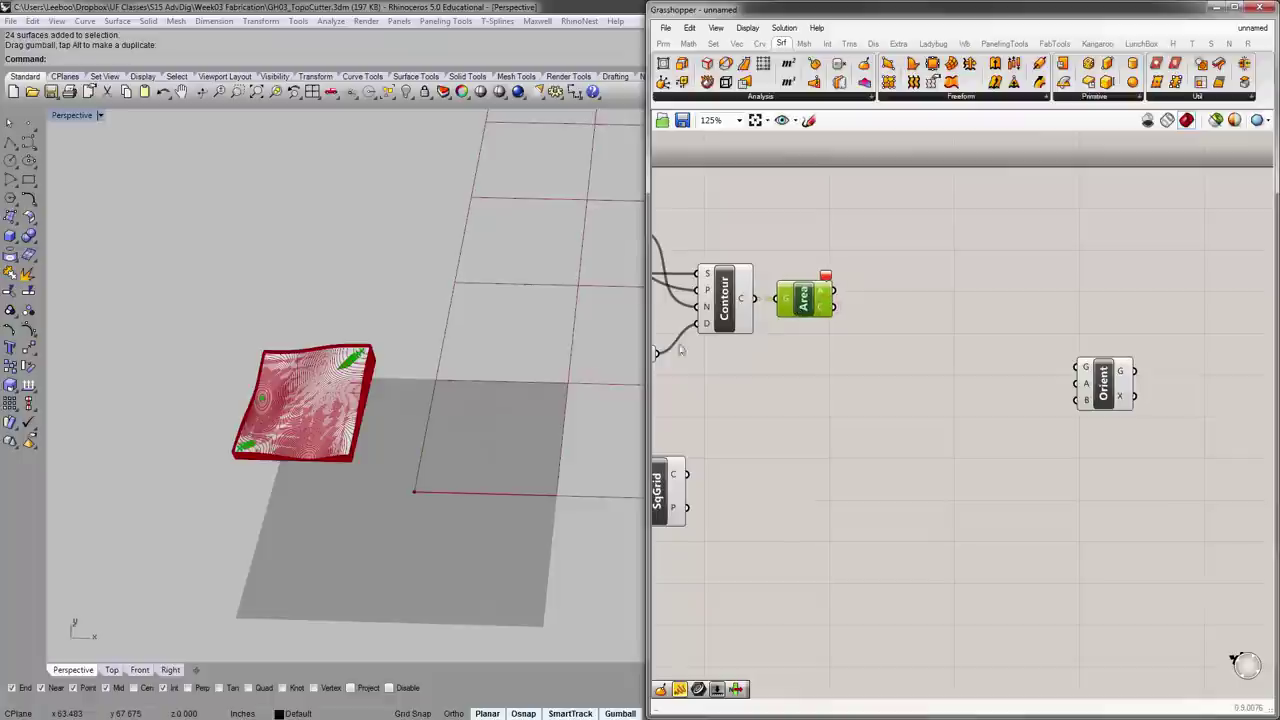
left_click(824, 275)
left_click(810, 247)
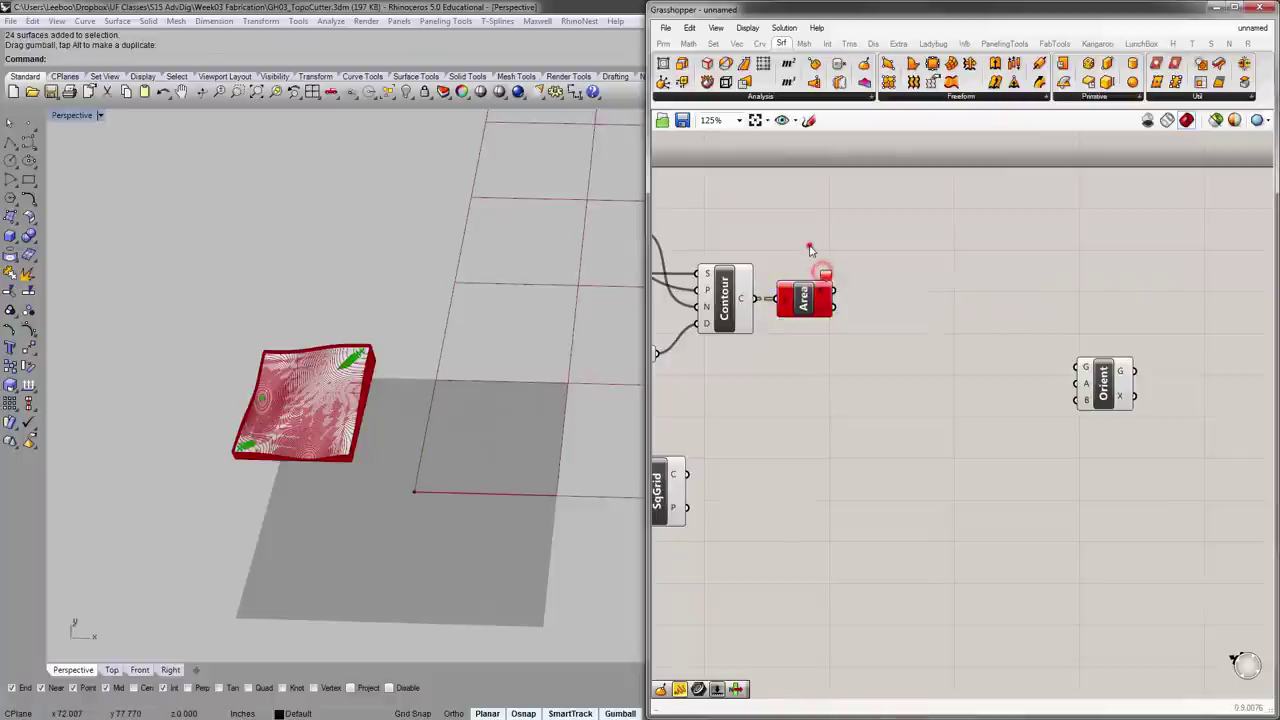
- Temporarily attach an enlarged Panel to Area's Area output, read through the listed areas, and delete the panel
left_click(663, 43)
left_click(961, 81)
left_click(1003, 323)
left_click_drag(963, 287, 896, 245)
left_click_drag(834, 291, 866, 273)
left_click_drag(927, 312, 927, 496)
left_click_drag(995, 242, 998, 278)
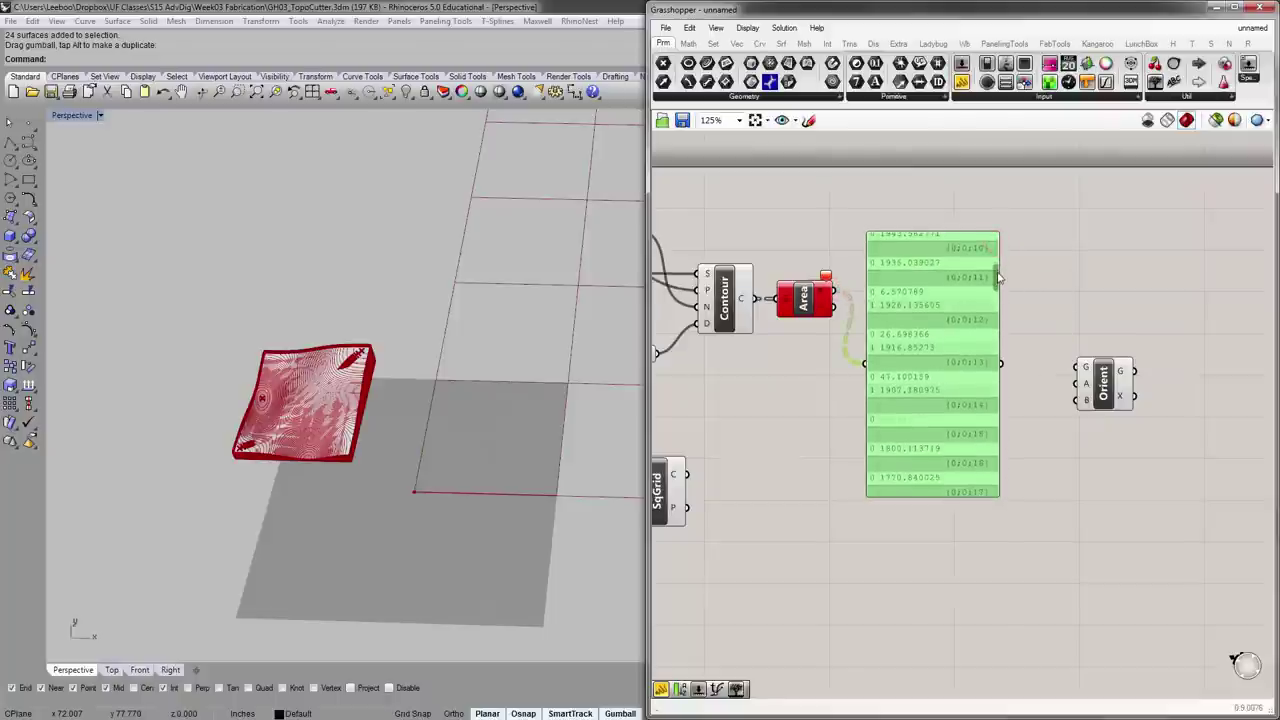
left_click(910, 421)
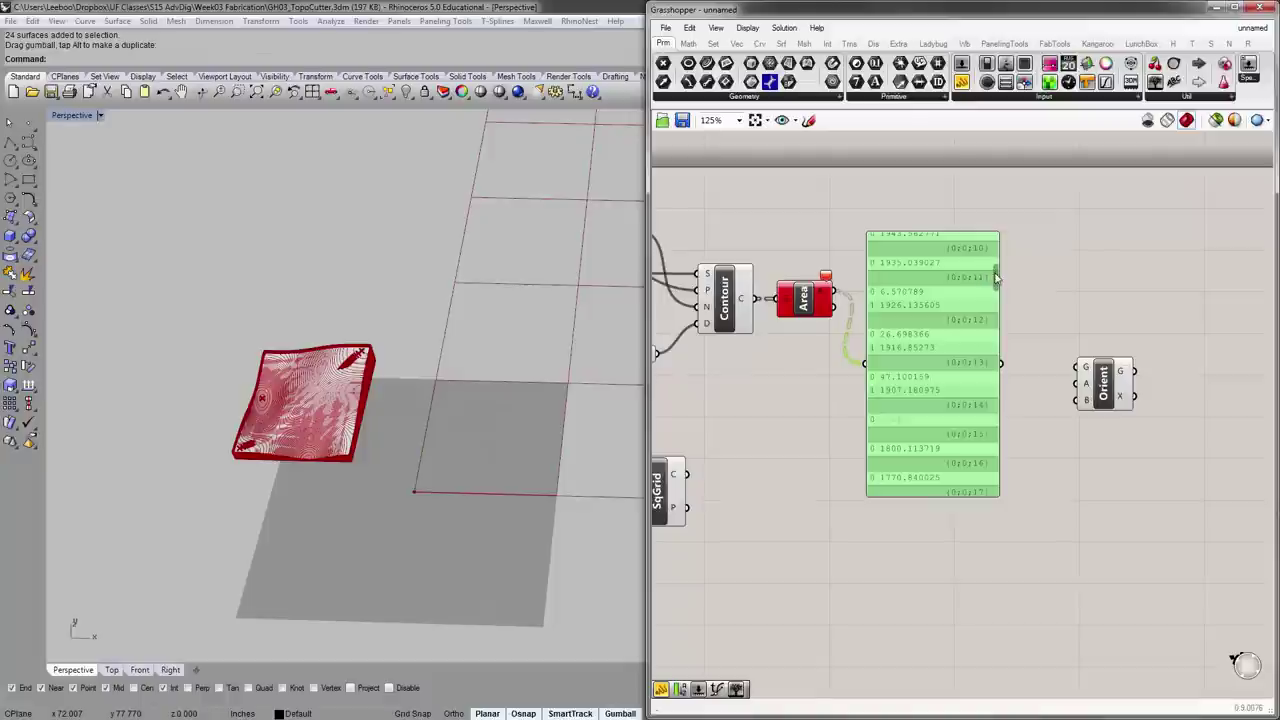
left_click_drag(996, 278, 1023, 234)
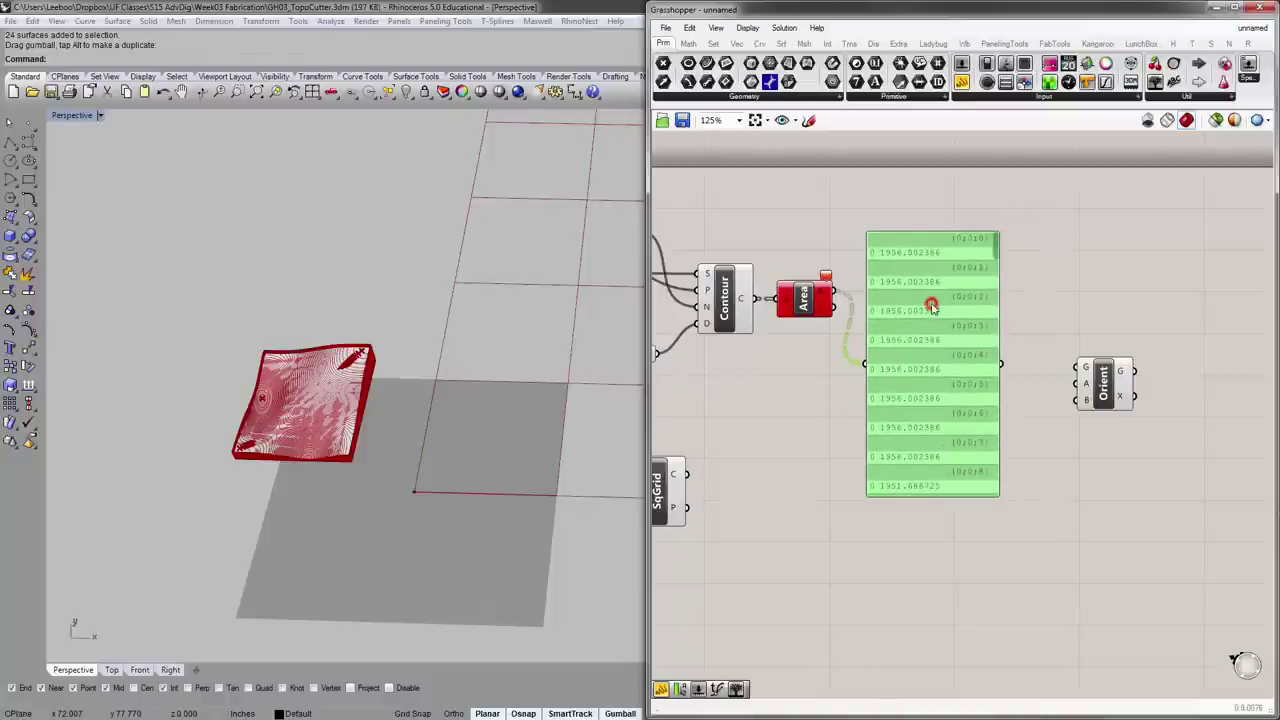
key("Delete")
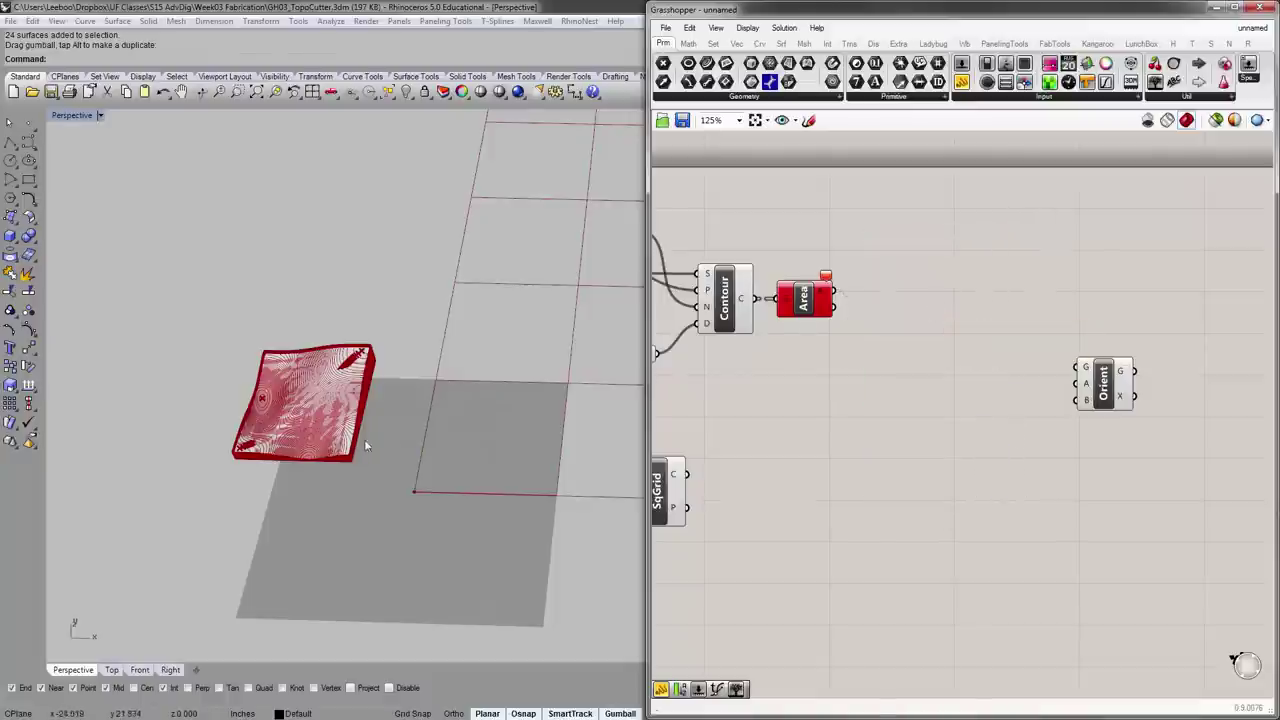
- Zoom to the topography solid in Rhino and examine the centroid marks among the contour rings
right_click_drag(294, 386, 374, 344, "shift")
scroll(350, 414, "up", 8)
right_click_drag(363, 408, 275, 291)
scroll(383, 290, "down", 6)
left_click(383, 280)
type("zs")
key("Return")
left_click(275, 291)
right_click_drag(402, 449, 354, 440)
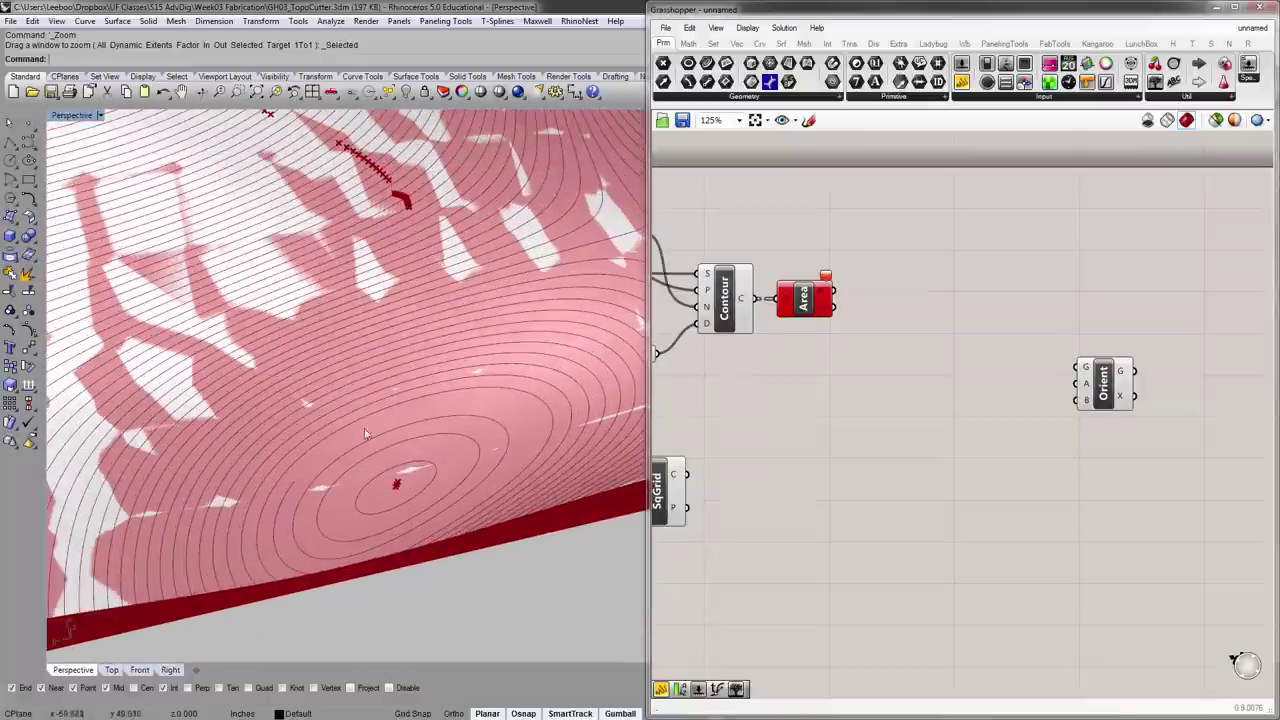
right_click_drag(472, 511, 322, 516)
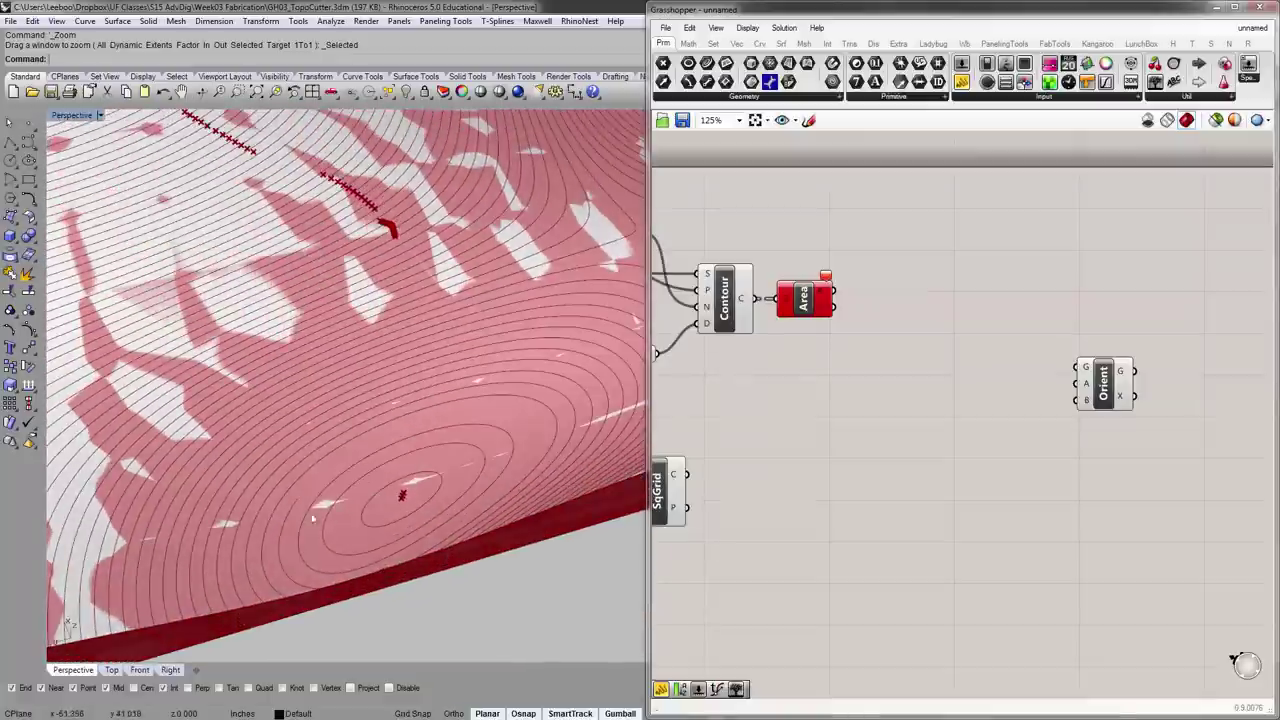
scroll(519, 414, "down", 7)
- Examine the centroid rows toward the solid's corners from another angle, zooming to the selected solid
right_click_drag(519, 414, 412, 492)
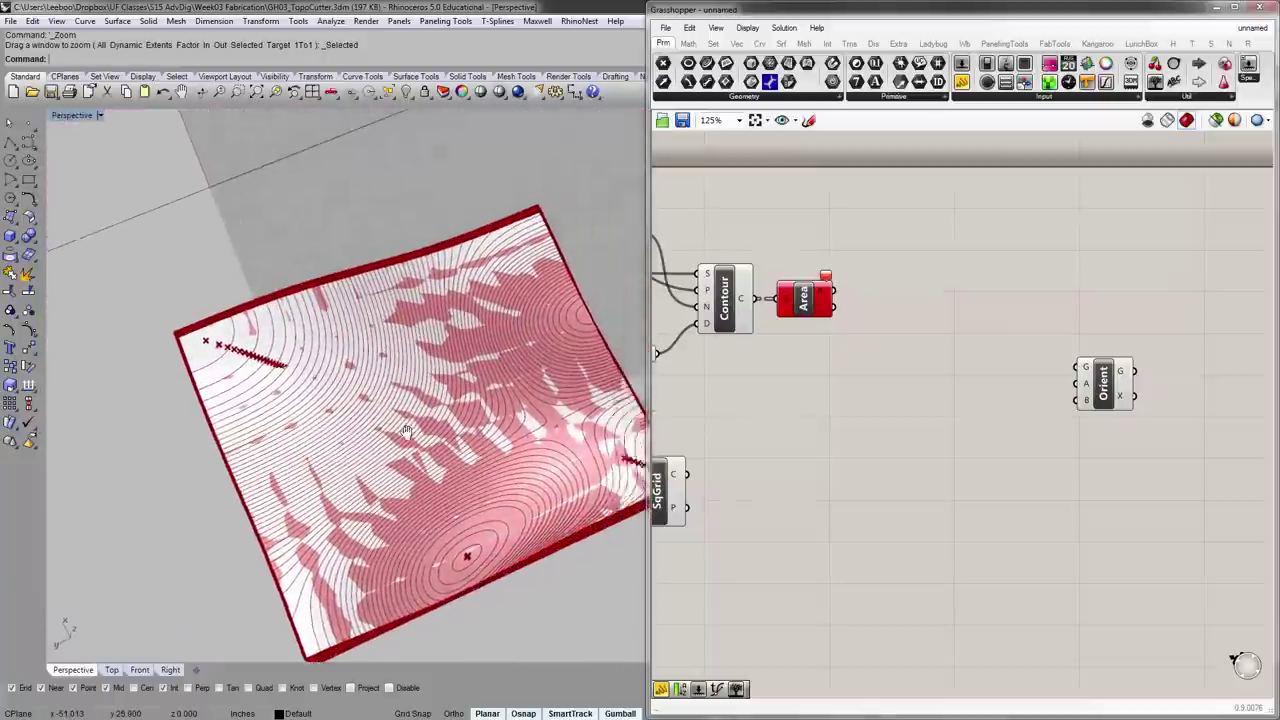
scroll(447, 420, "up", 7)
right_click_drag(408, 428, 370, 397)
scroll(389, 489, "down", 4)
left_click(485, 388)
type("zs")
key("Return")
scroll(400, 372, "down", 4)
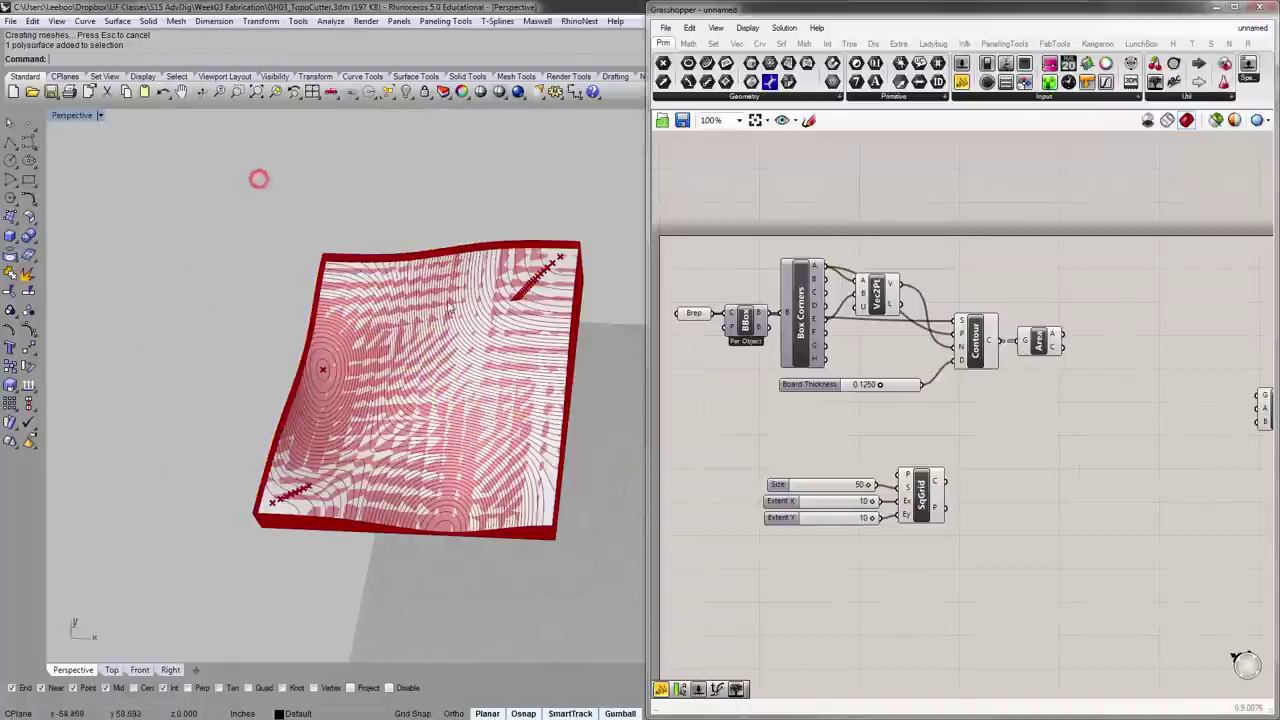
- Zoom to the selected solid again and examine the contours and centroids from a low side view
right_click_drag(574, 298, 559, 308, "shift")
right_click_drag(728, 378, 715, 367)
right_click_drag(480, 400, 195, 331)
scroll(365, 400, "up", 3)
left_click(336, 349)
type("zs")
key("Return")
mouse_move(394, 359)
right_mouse_down()
mouse_move(408, 364)
mouse_move(402, 324)
mouse_move(388, 360)
right_mouse_up()
right_click_drag(350, 445, 405, 380)
right_click_drag(574, 288, 600, 318)
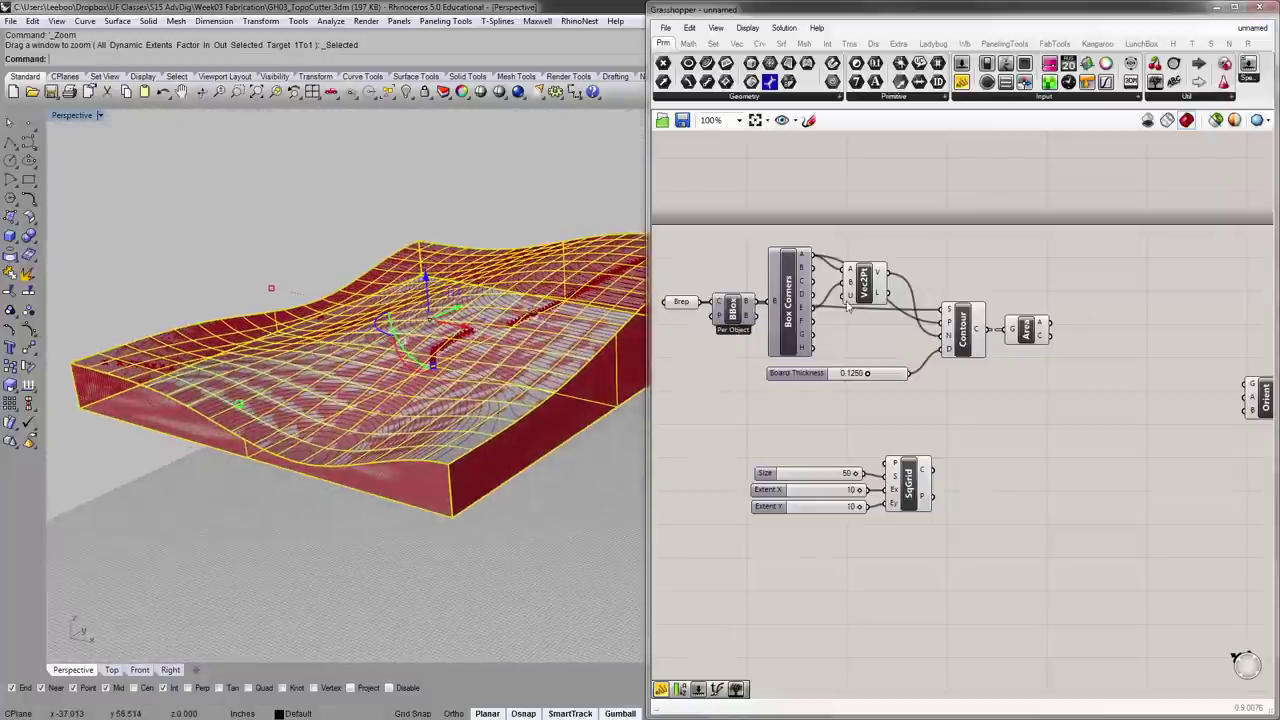
- Hide the topography solid in Rhino so only the Grasshopper preview remains
right_click_drag(363, 350, 352, 428)
scroll(300, 528, "up", 5)
right_click_drag(331, 533, 420, 480)
scroll(417, 477, "down", 7)
left_click(408, 427)
type("Hide")
key("Return")
- Examine the contour and centroid previews with the solid hidden, and highlight the Area component's centroids
right_click_drag(383, 383, 414, 348)
scroll(414, 346, "up", 4)
right_click_drag(383, 165, 339, 428)
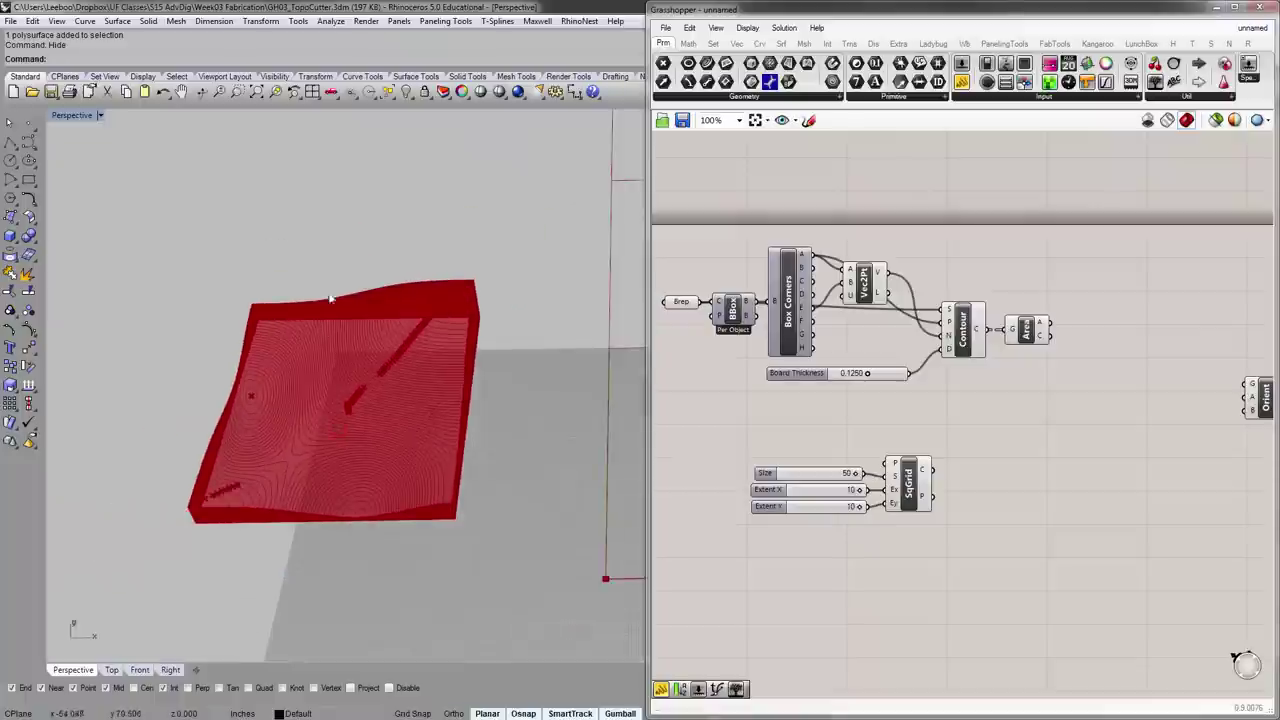
scroll(322, 336, "up", 4)
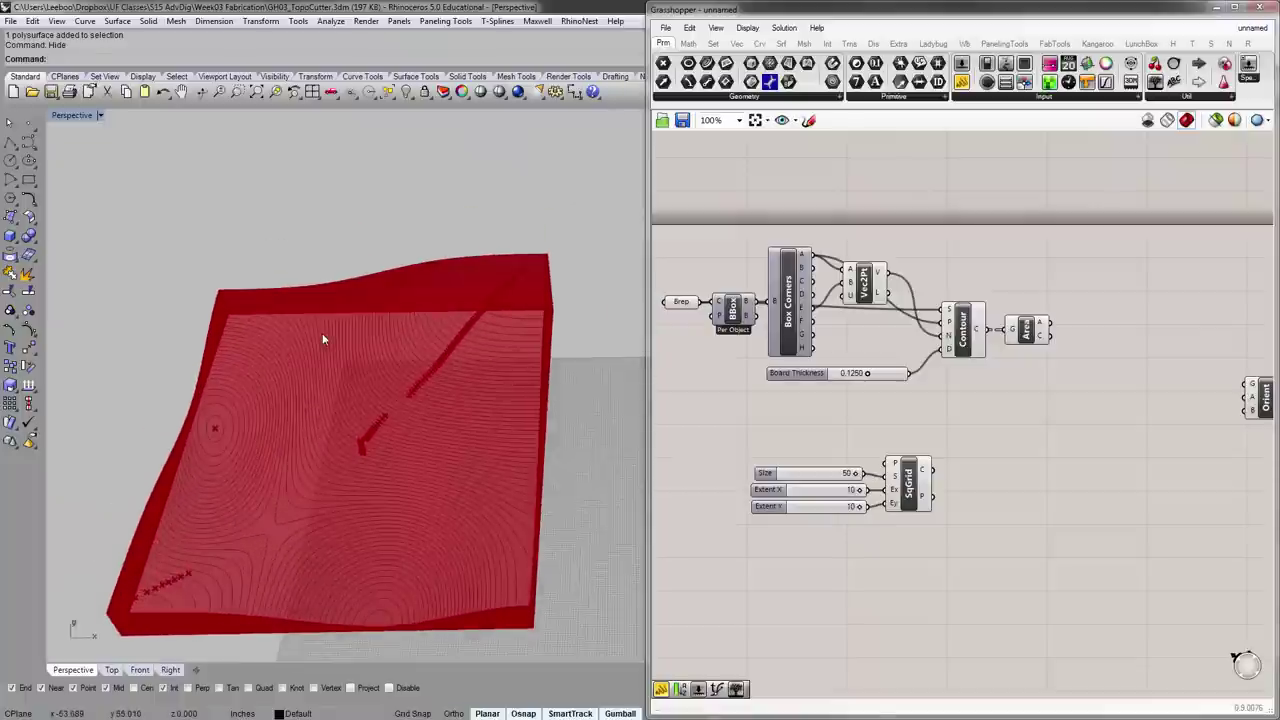
right_click_drag(366, 437, 380, 384)
scroll(266, 420, "up", 5)
scroll(222, 370, "down", 5)
scroll(394, 396, "down", 4)
scroll(395, 394, "up", 4)
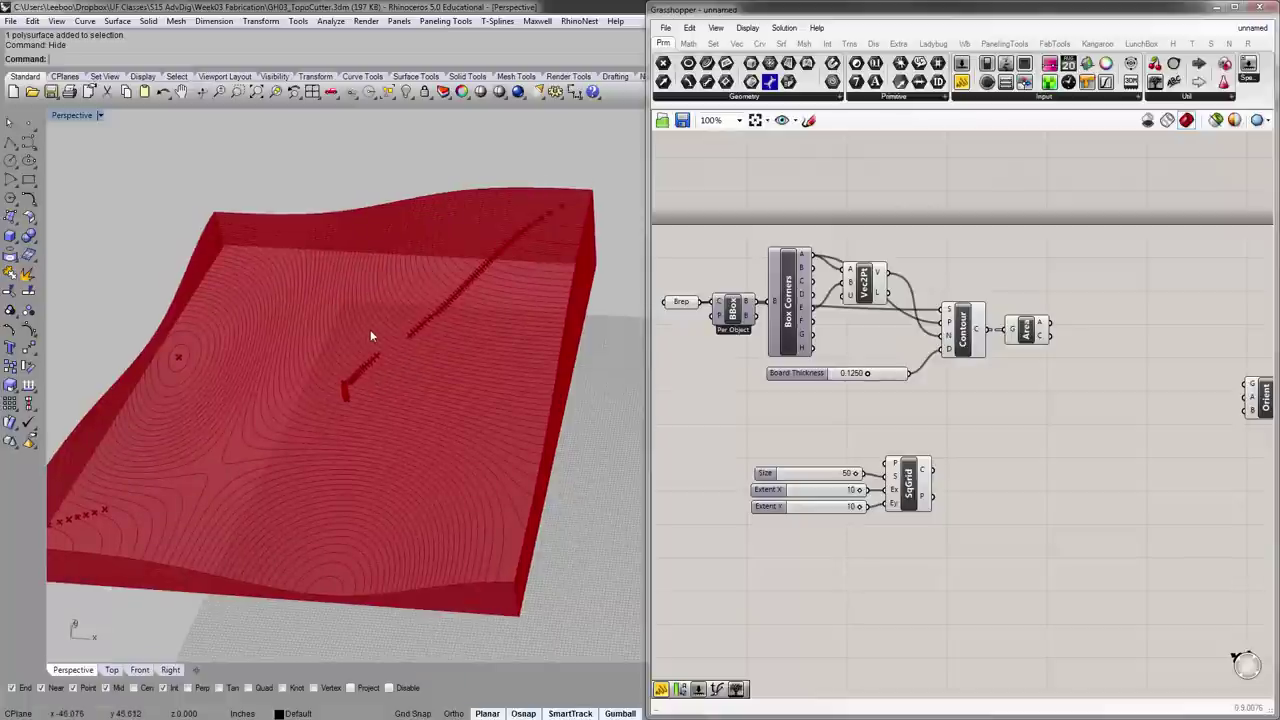
mouse_move(531, 403)
right_mouse_down()
mouse_move(523, 463)
mouse_move(515, 404)
right_mouse_up()
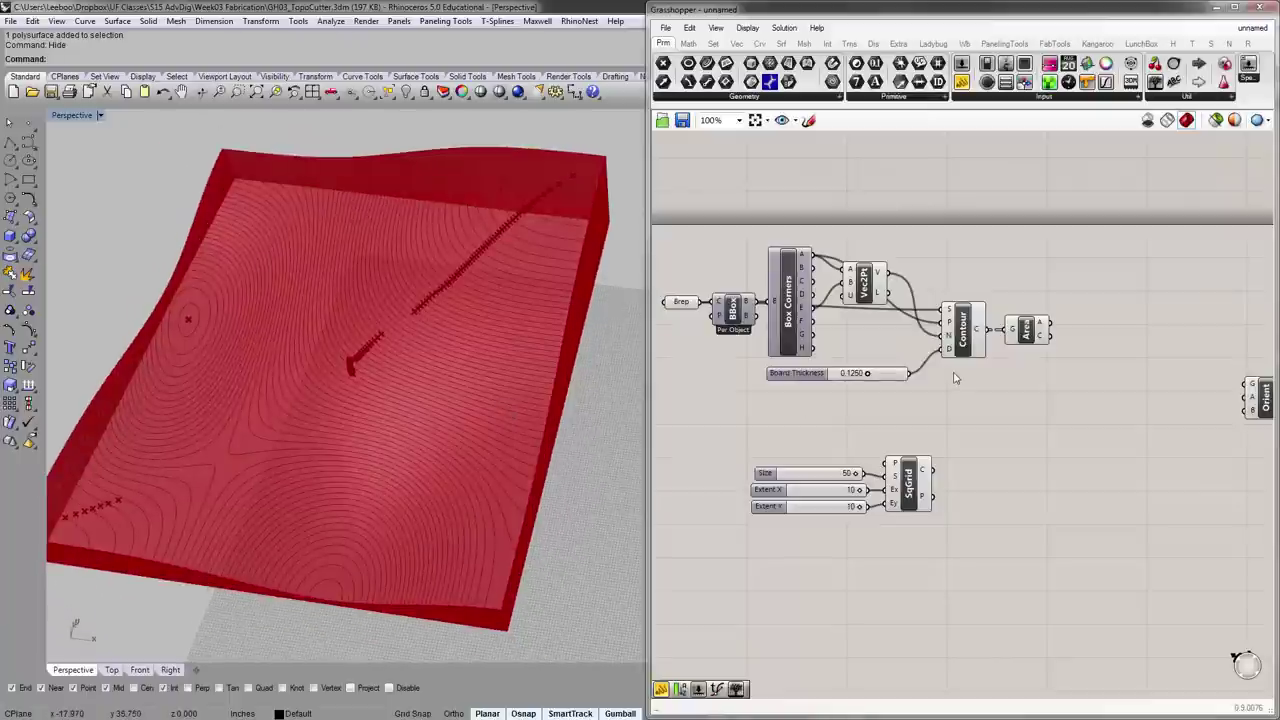
right_click_drag(1053, 389, 888, 372)
left_click(860, 313)
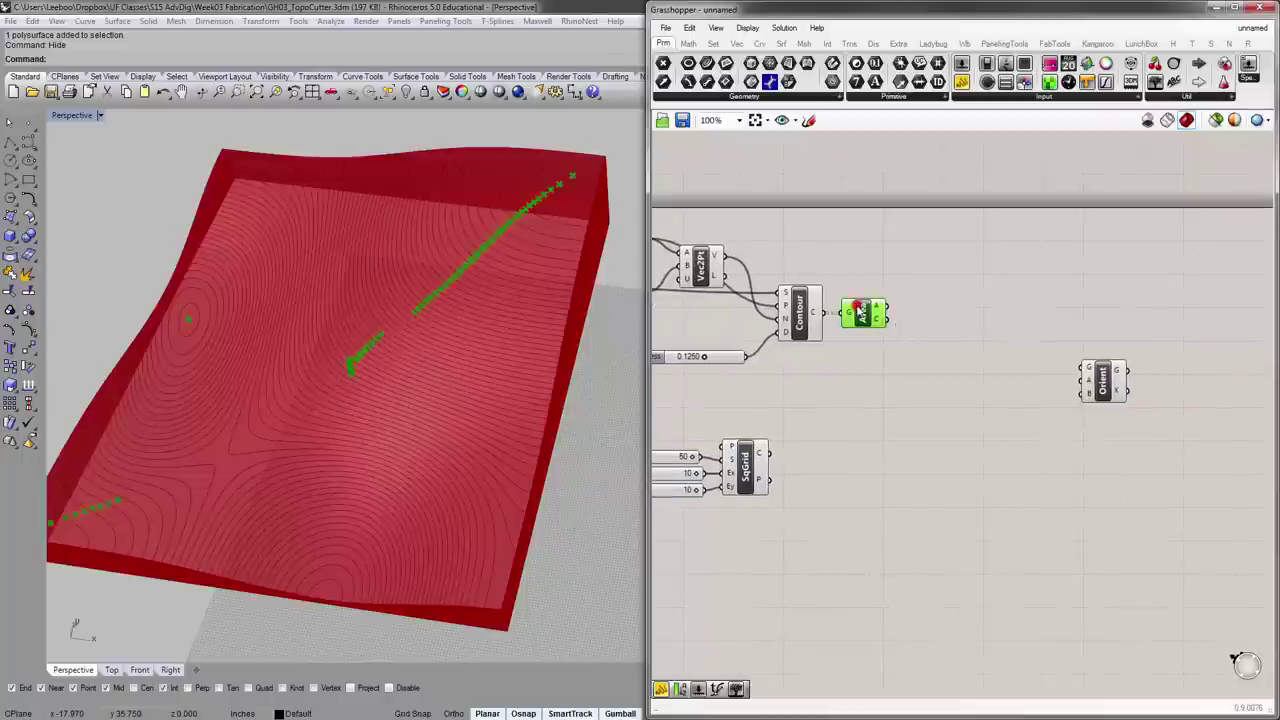
- Add a panel to the Area component's area output, enlarge it and read the area values per branch
left_click(886, 343)
scroll(878, 305, "up", 3)
mouse_move(875, 310)
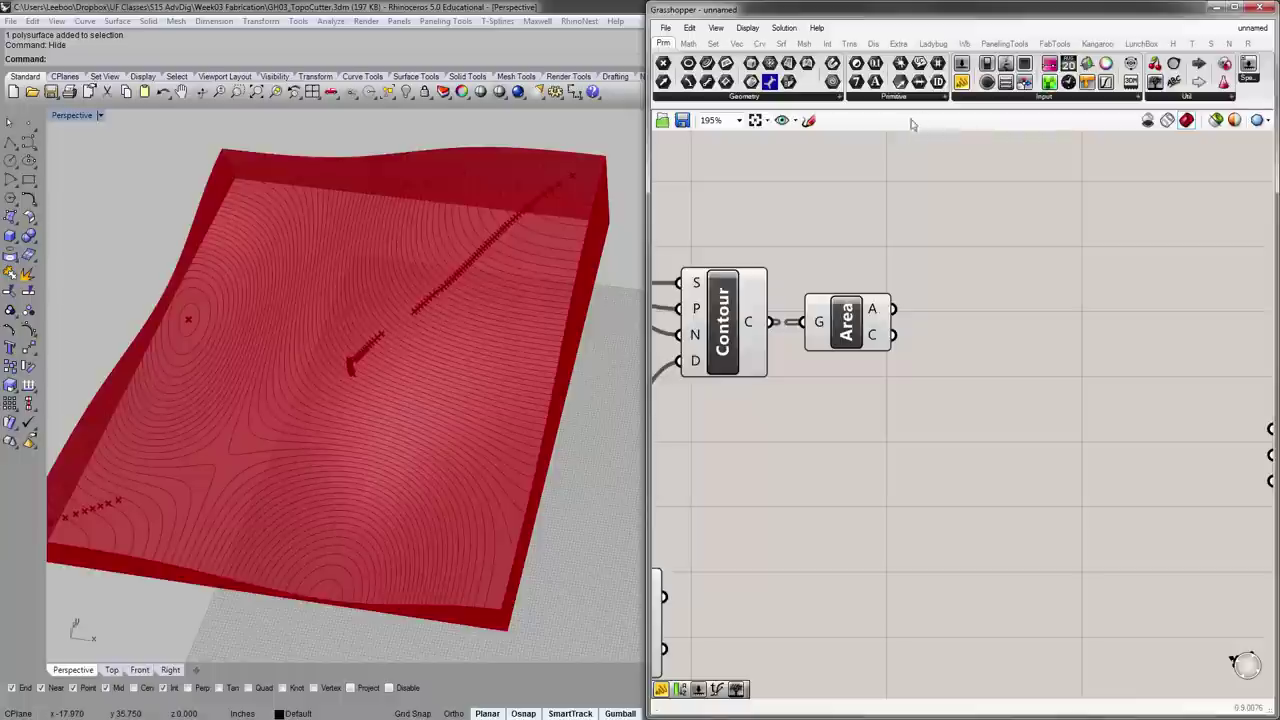
left_click_drag(961, 83, 1050, 279)
left_click_drag(895, 309, 946, 280)
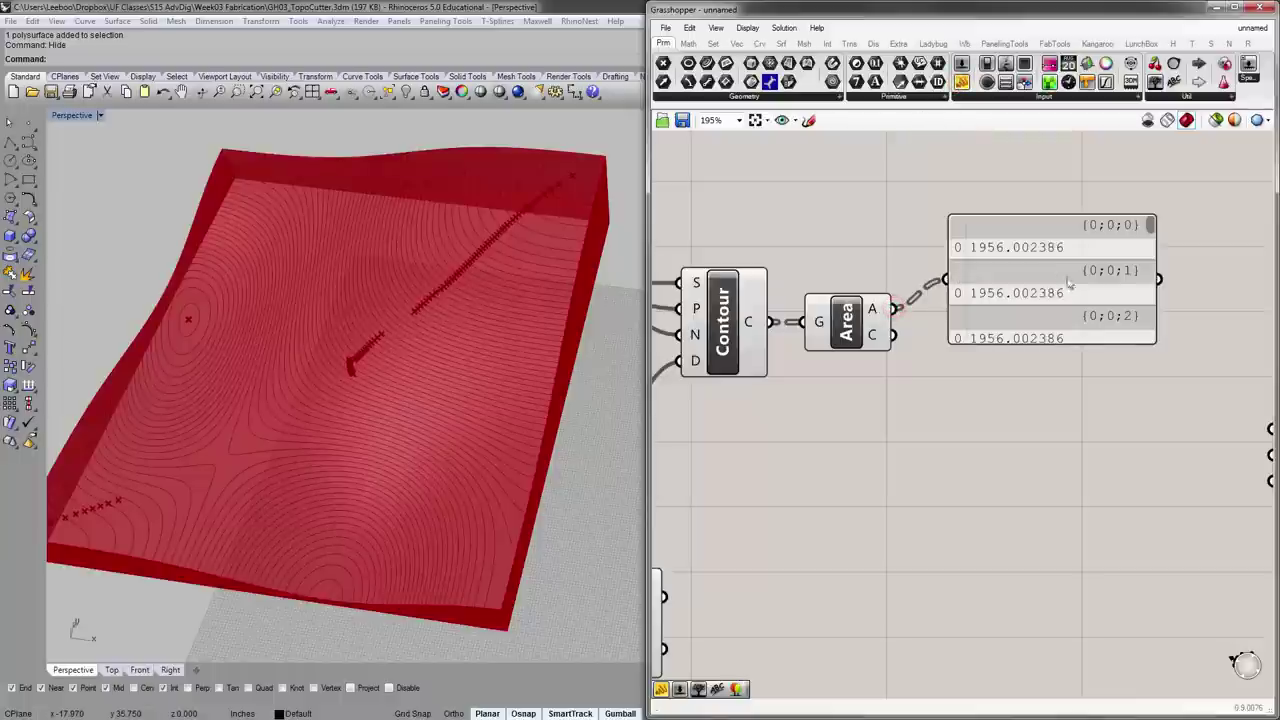
left_click_drag(1152, 346, 1194, 423)
left_click_drag(1190, 226, 1197, 262)
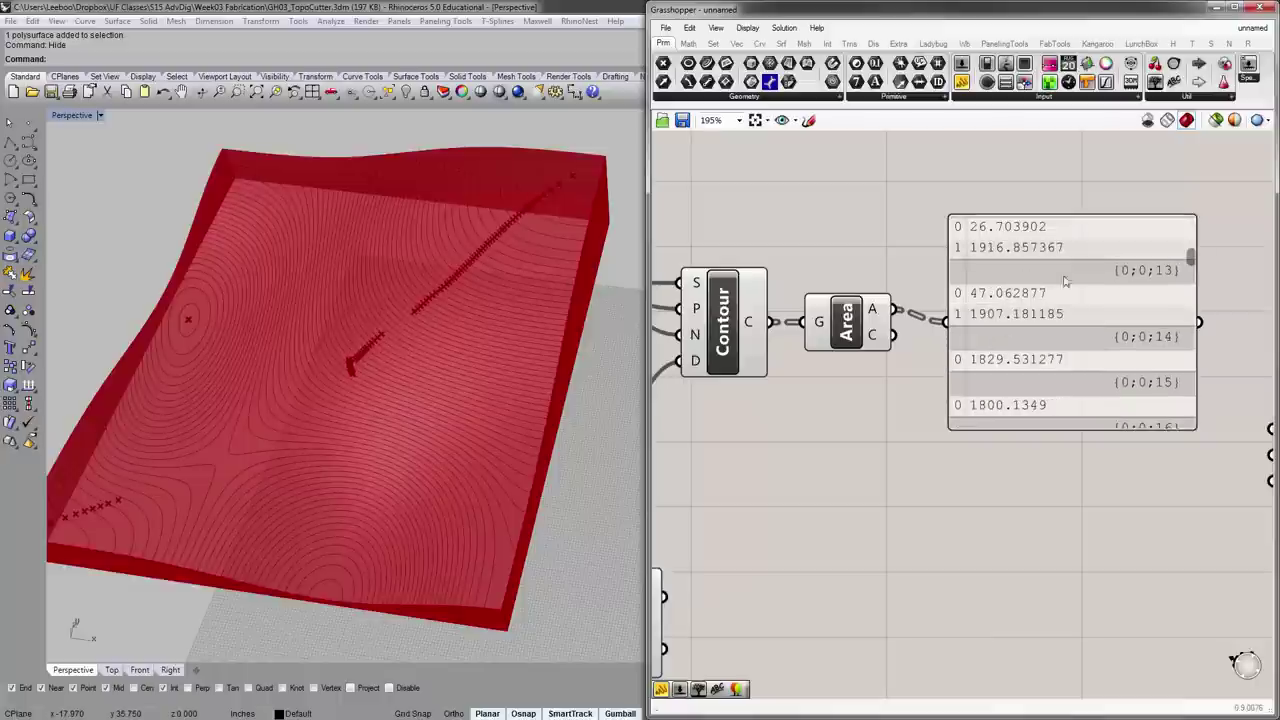
left_click_drag(1190, 264, 1190, 257)
- Compare the contour preview from several angles with the area list, and read the list to its end
right_click_drag(556, 321, 116, 399)
right_click_drag(482, 423, 252, 411)
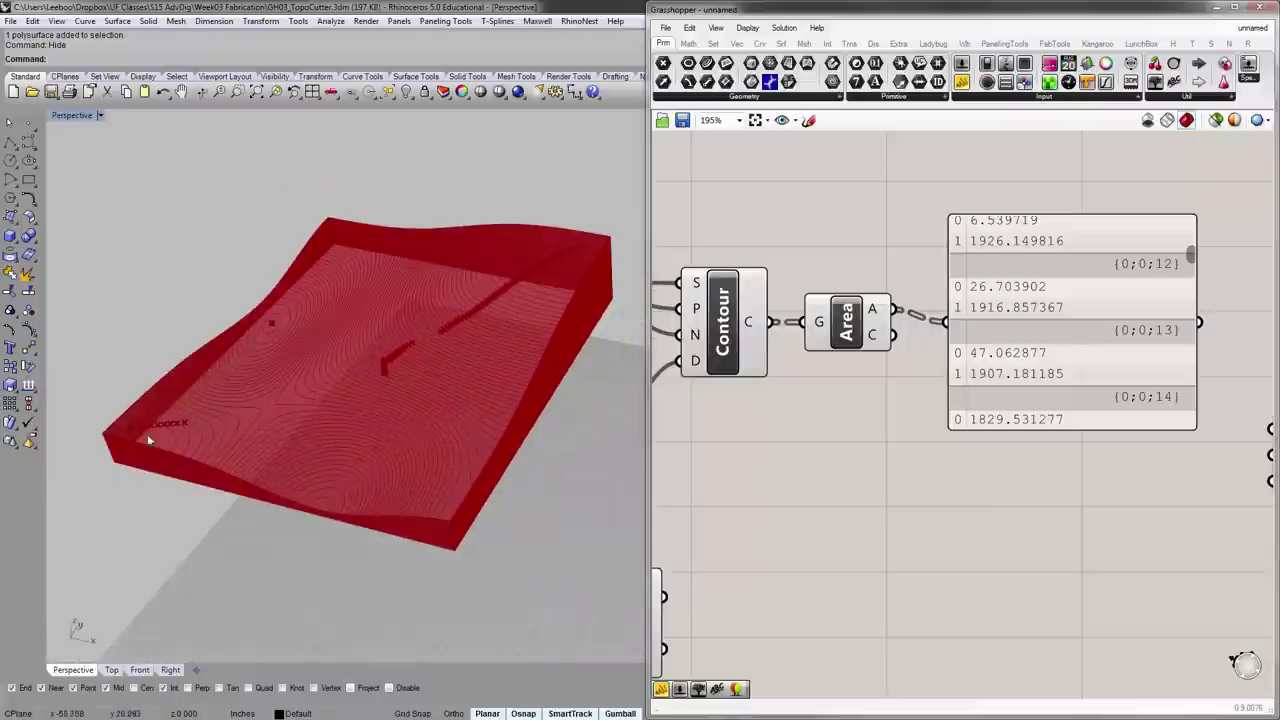
right_click_drag(556, 342, 441, 323)
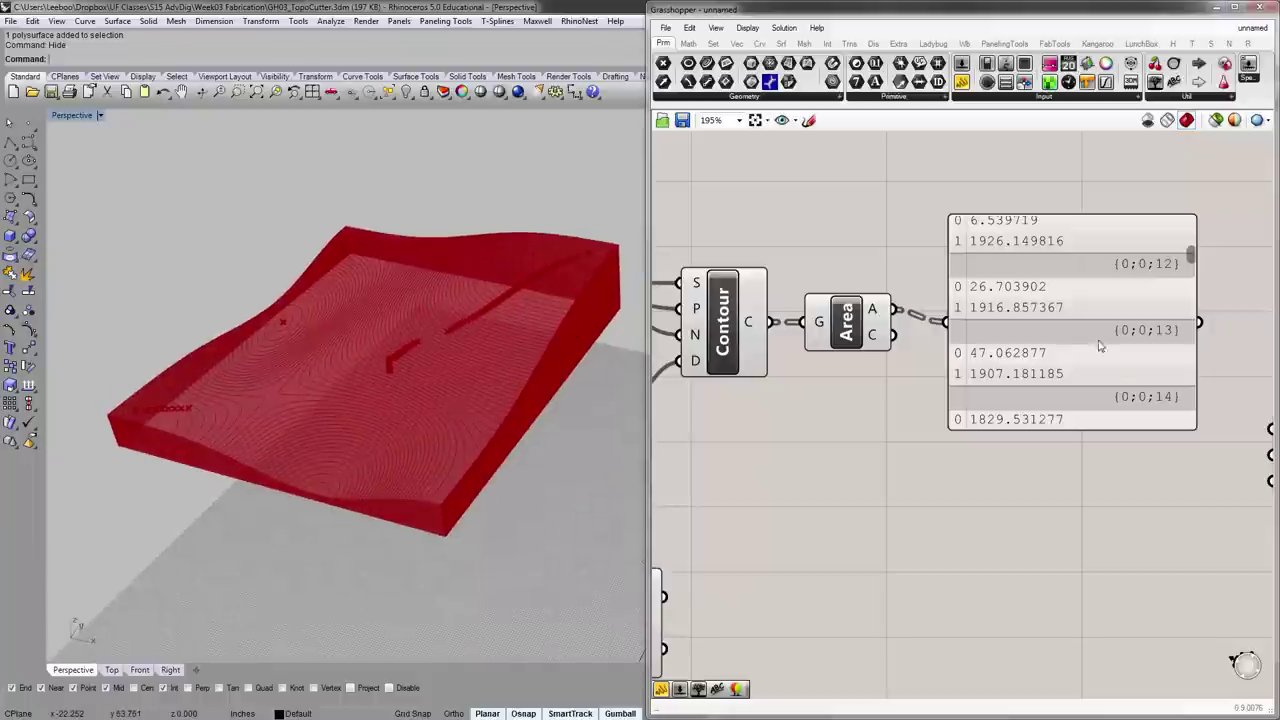
left_click_drag(1191, 258, 1191, 418)
left_click(1041, 343)
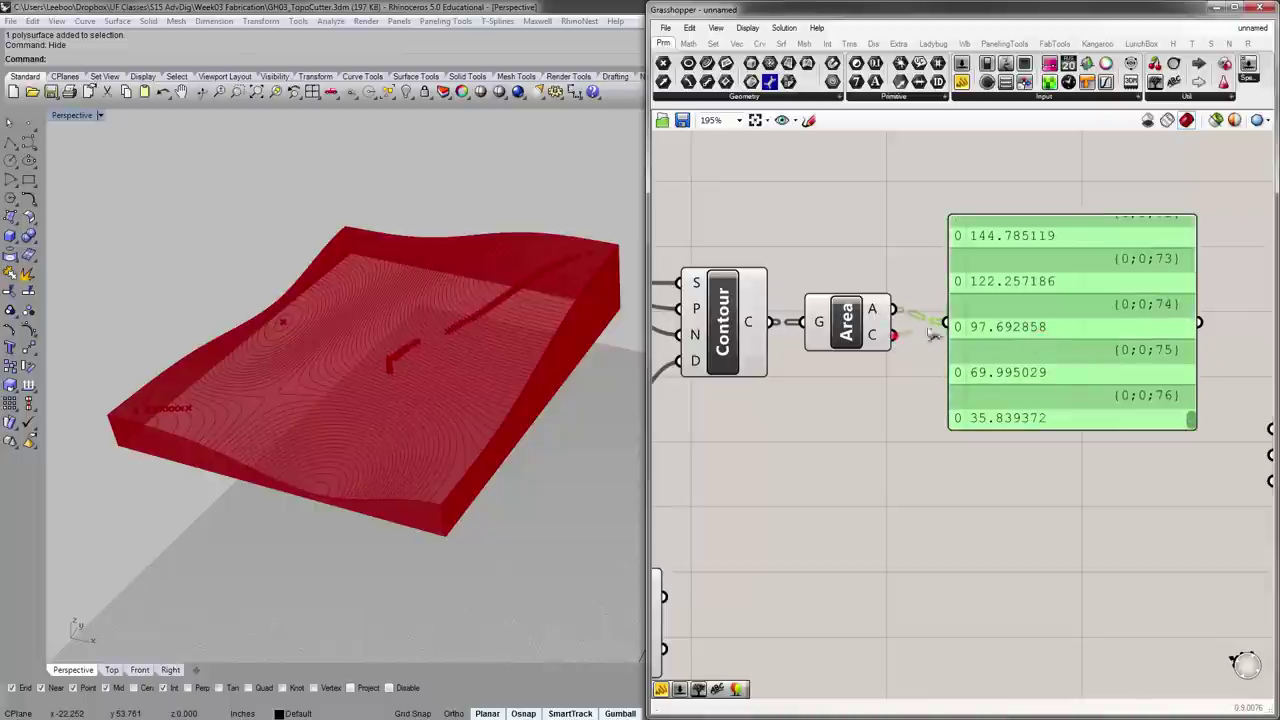
- Feed the Area component's centroids into the panel, inspect the point list and its branch structure, and delete the panel
left_click_drag(905, 338, 945, 322)
right_click_drag(614, 270, 636, 340)
mouse_move(882, 342)
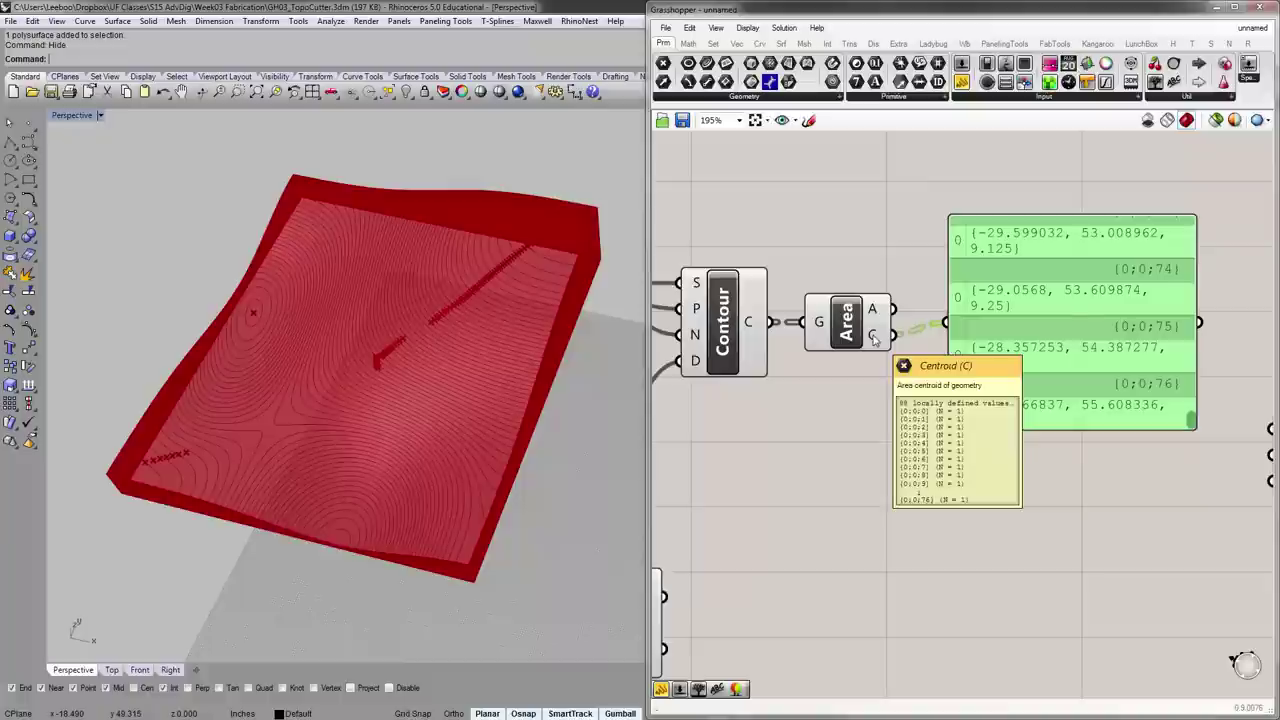
key("Delete")
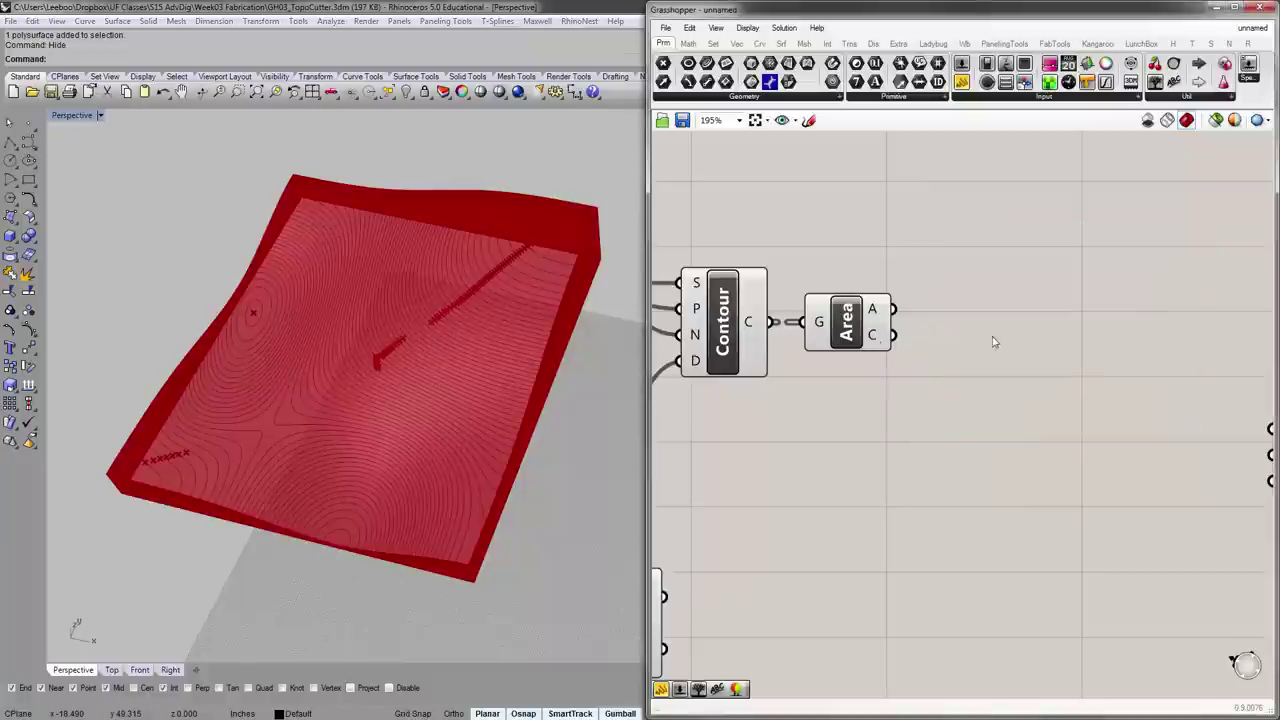
- Add an XY Plane component and feed the Area component's centroids into its origin input
scroll(946, 337, "down", 2)
right_click_drag(950, 336, 970, 320)
scroll(968, 318, "up", 1)
double_click(968, 318)
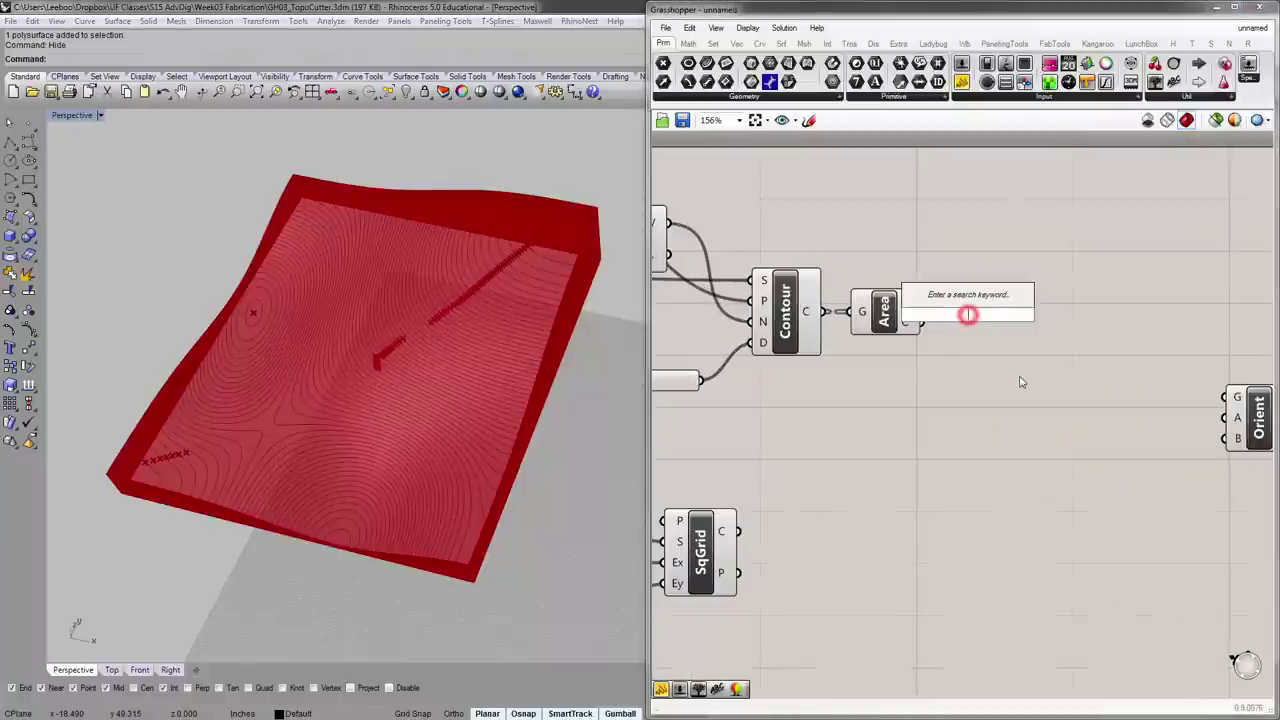
type("xy")
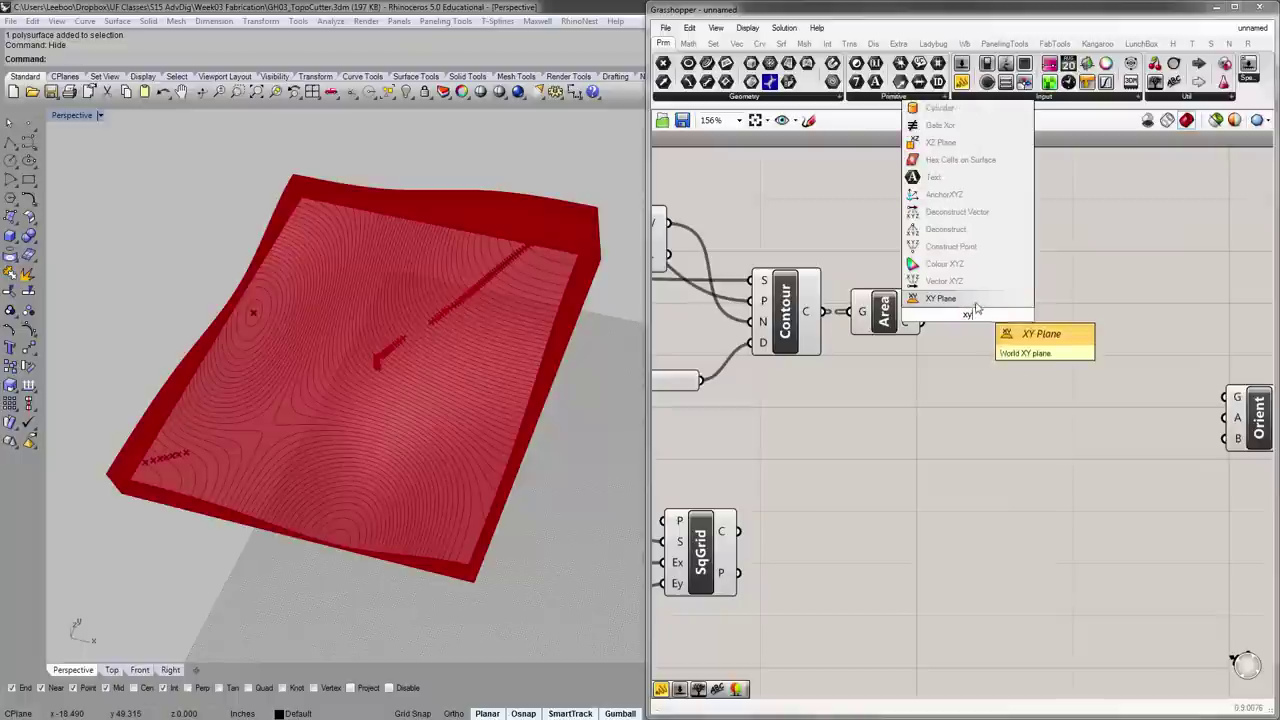
key("Return")
left_click_drag(922, 321, 967, 322)
left_click(953, 390)
- Highlight the XY Plane component's planes and examine them at the slice centroids in the Rhino viewport
left_click(1000, 320)
right_click_drag(450, 242, 402, 388)
scroll(434, 315, "up", 6)
scroll(325, 287, "up", 12)
scroll(309, 358, "down", 13)
scroll(453, 355, "up", 6)
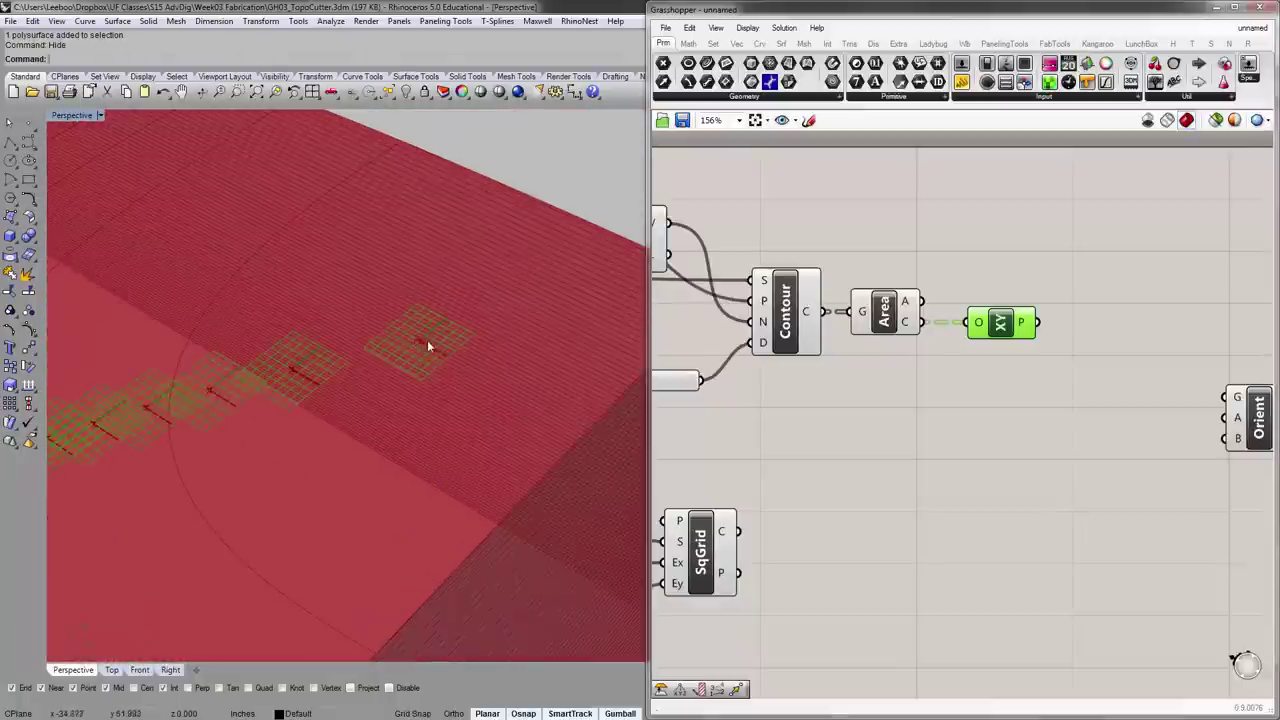
scroll(489, 351, "down", 5)
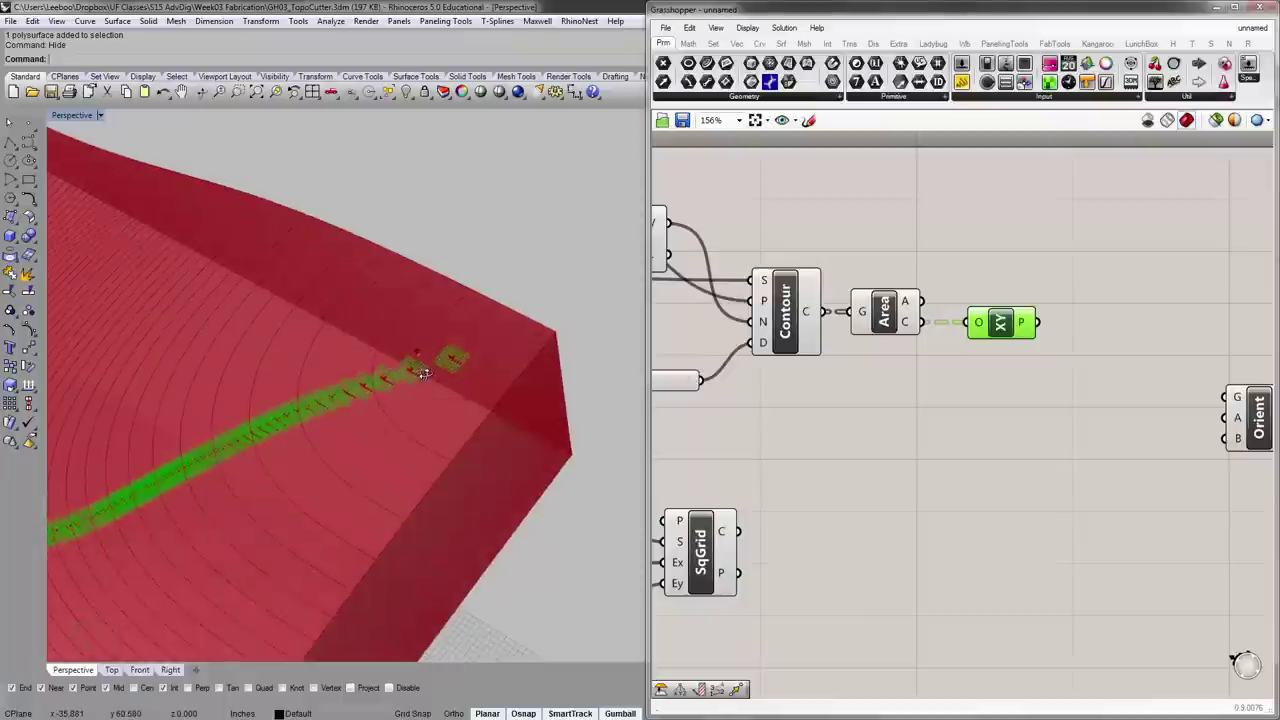
- Inspect the Orient component's source plane input and the SqGrid component's corner points output alongside the grid preview
right_click_drag(1163, 388, 1108, 309)
left_click_drag(1203, 354, 1197, 345)
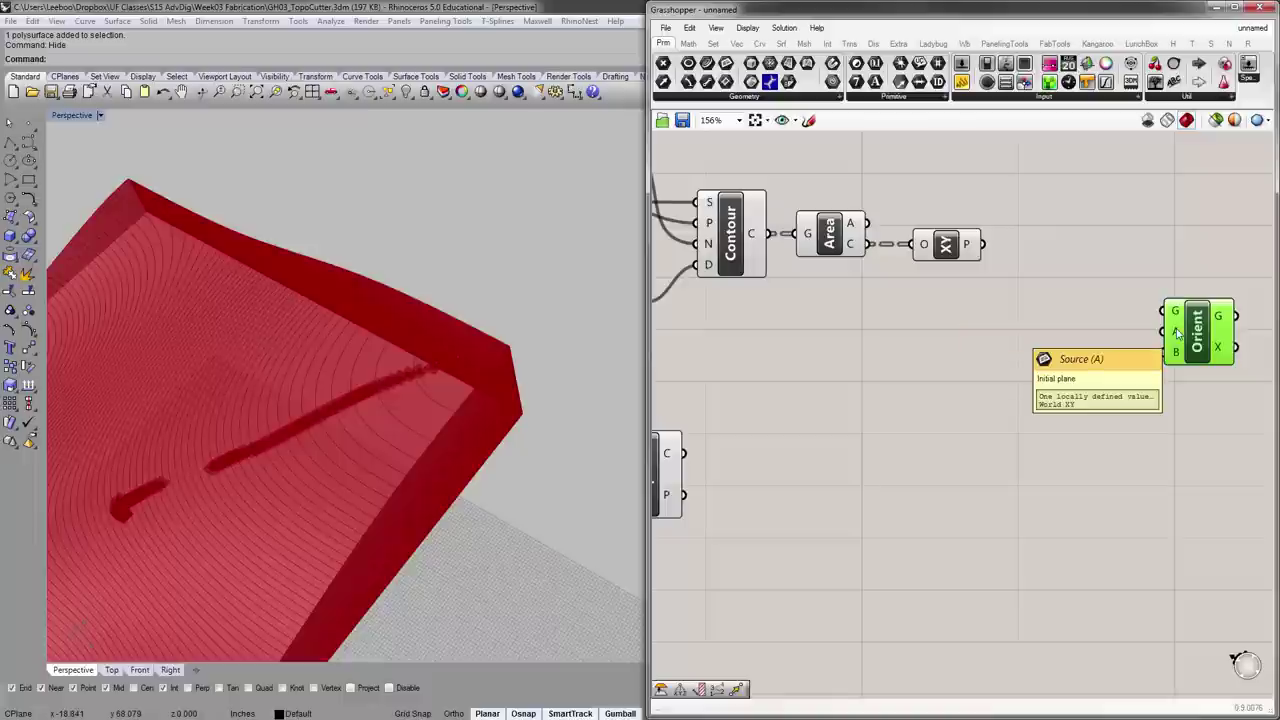
right_click_drag(940, 319, 1046, 275)
scroll(868, 378, "down", 2)
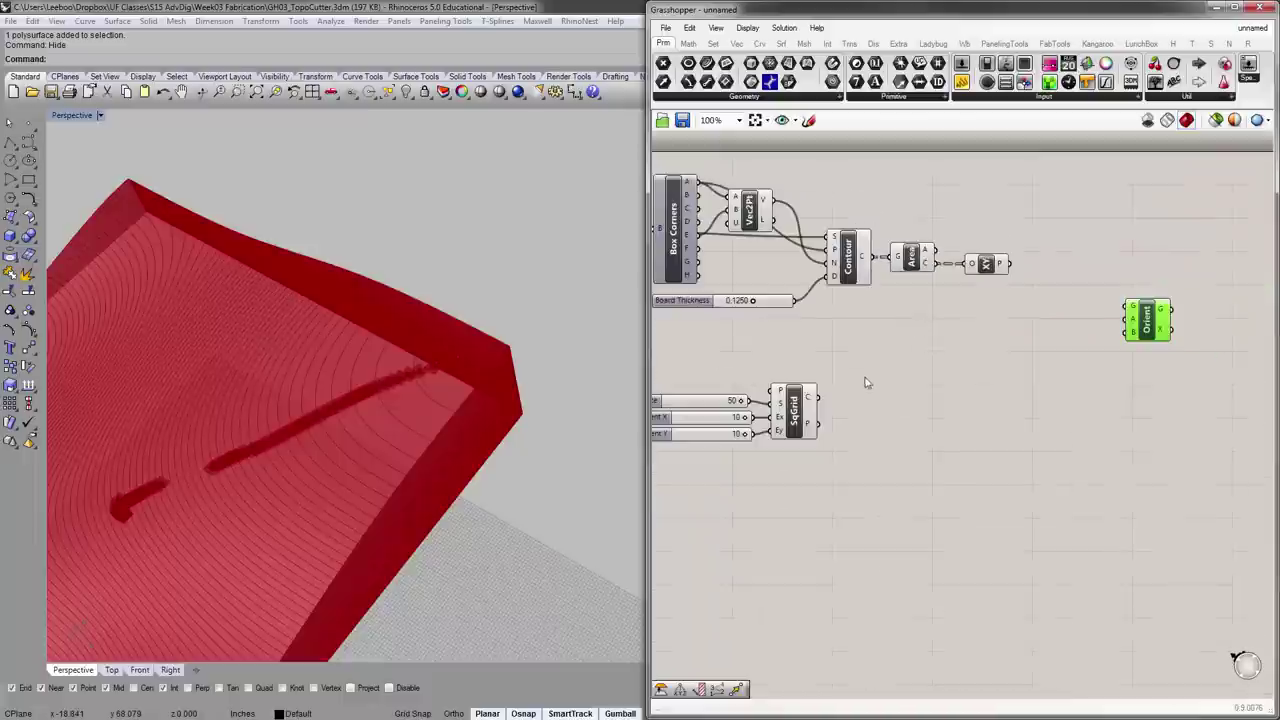
right_click_drag(866, 380, 940, 357)
left_click(882, 390)
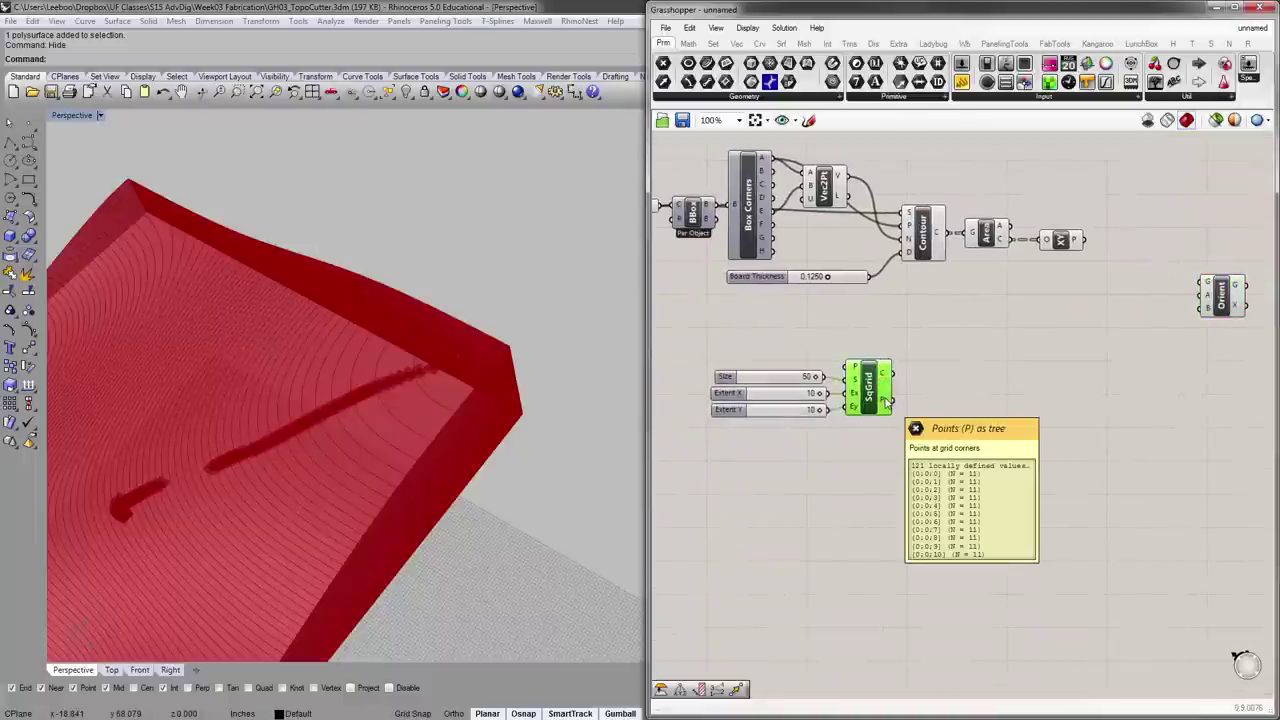
scroll(445, 355, "down", 6)
right_click_drag(433, 335, 461, 444)
- Duplicate the XY Plane component beside SqGrid and feed the grid's corner points into its origin input
left_click(1039, 299)
left_click(1061, 241)
left_click_drag(1063, 252, 911, 389)
left_click(972, 444)
scroll(958, 423, "up", 2)
scroll(975, 377, "down", 2)
right_click_drag(971, 373, 1019, 385)
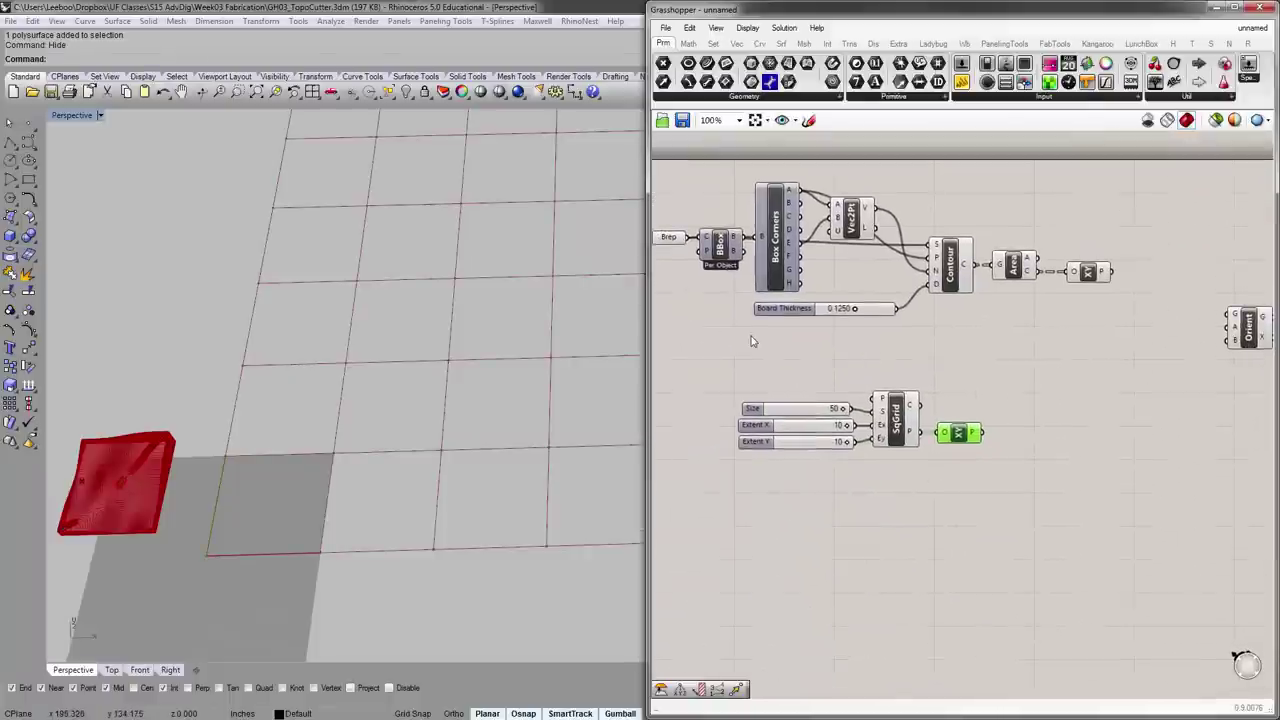
- Group the Size, Extent X and Extent Y sliders with SqGrid and its XY Plane component
left_click_drag(712, 360, 1037, 500)
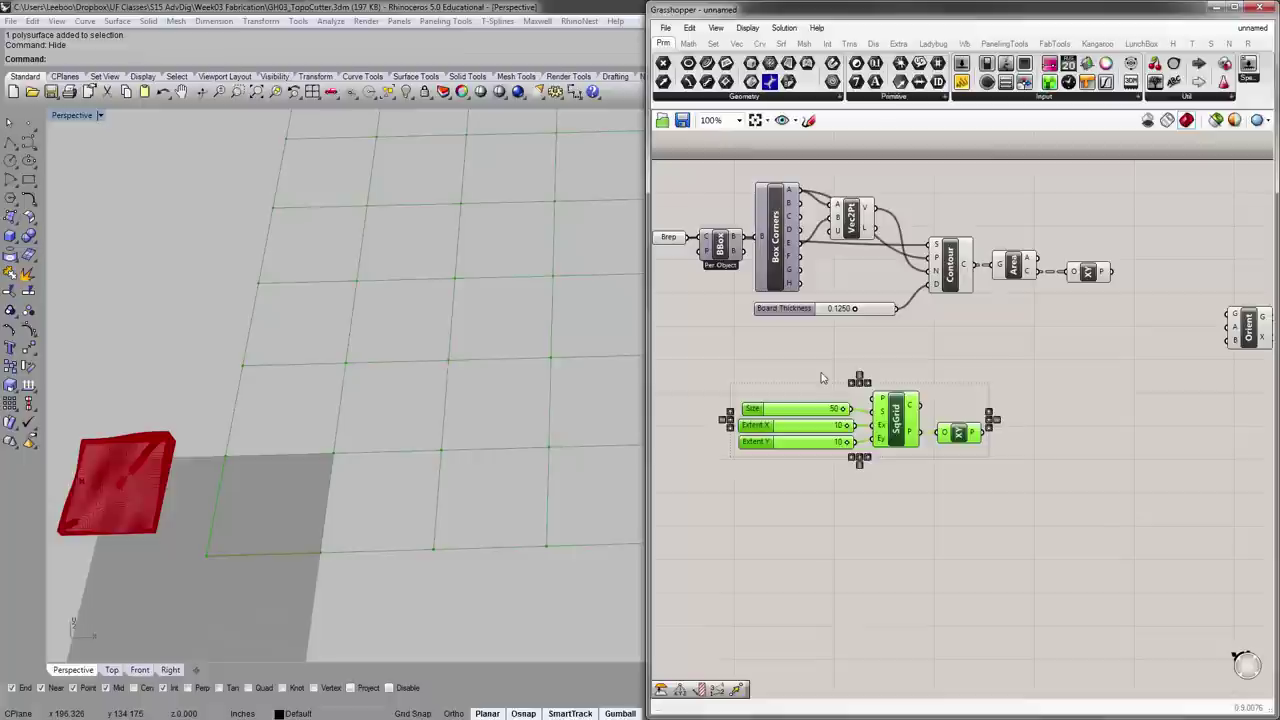
key("ctrl+g")
left_click(904, 333)
right_click_drag(905, 333, 898, 381)
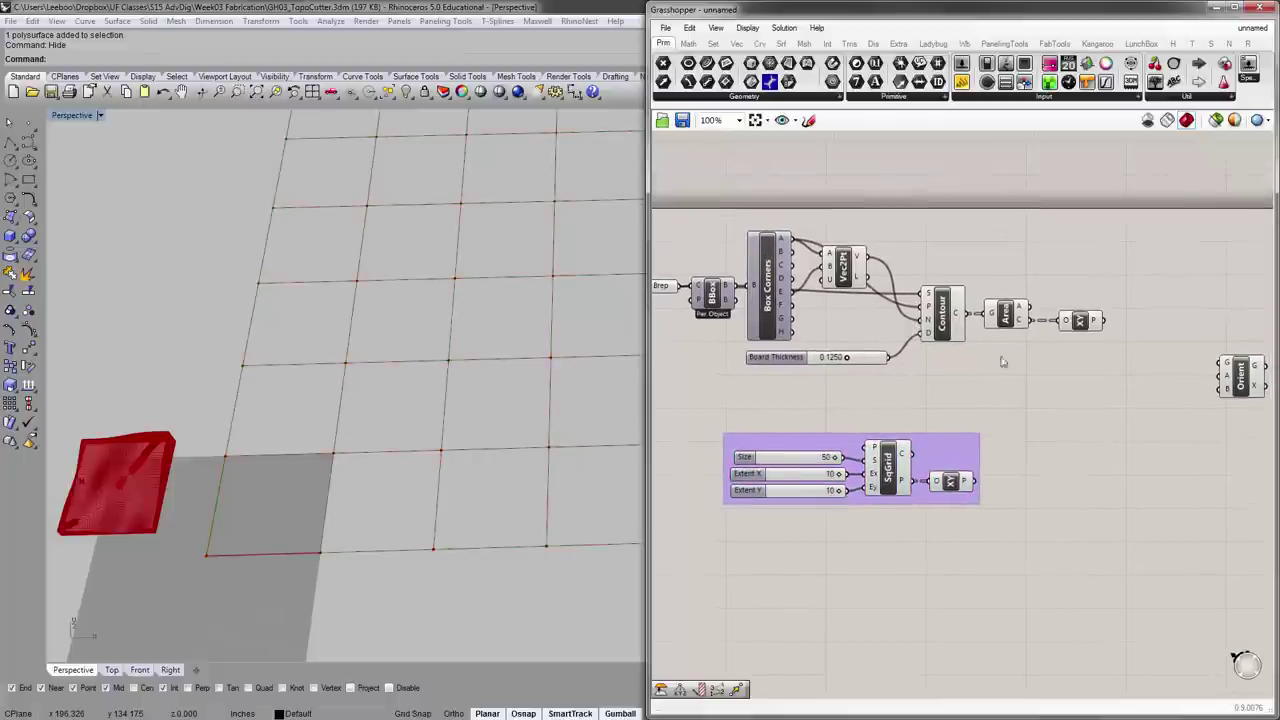
- Tidy the layout by moving the centroid XY Plane closer to Area, Vec2Pt beside Contour, and the Board Thickness slider lower
right_click_drag(784, 288, 781, 290)
left_click_drag(1092, 390, 974, 326)
left_click(1018, 265)
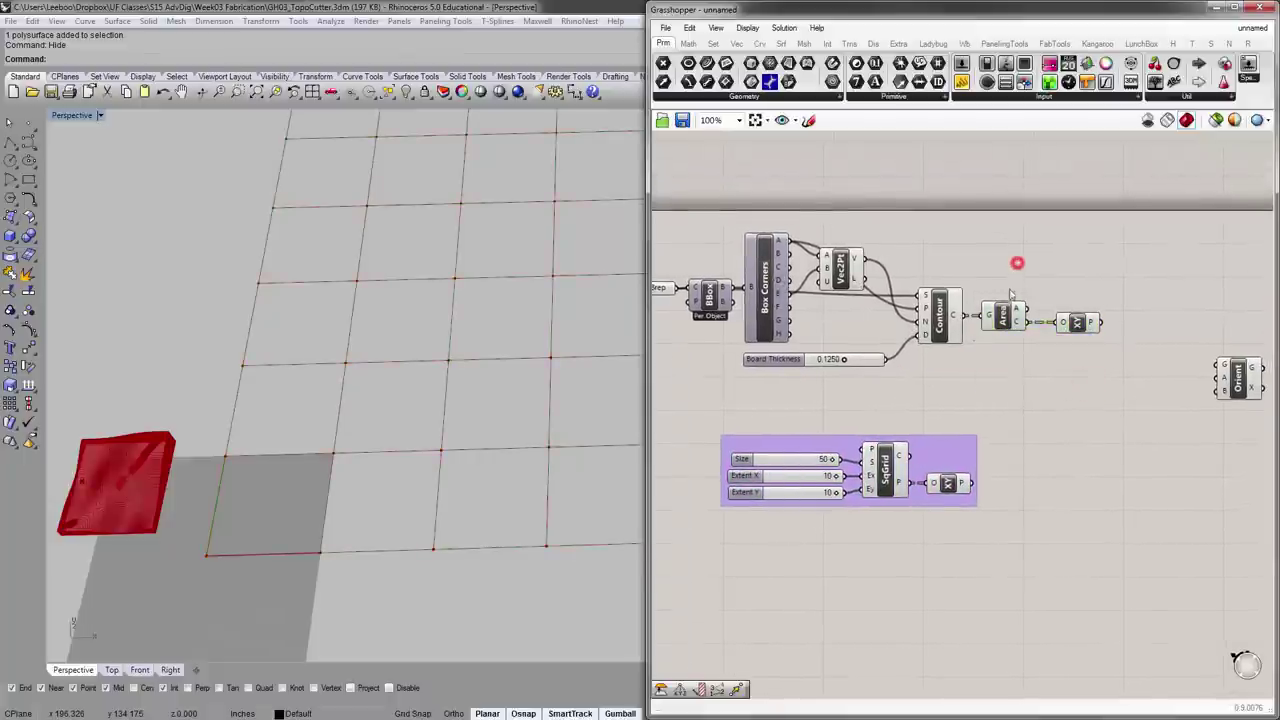
scroll(1018, 265, "up", 1)
left_click_drag(1098, 338, 1075, 342)
right_click_drag(1089, 324, 1097, 344)
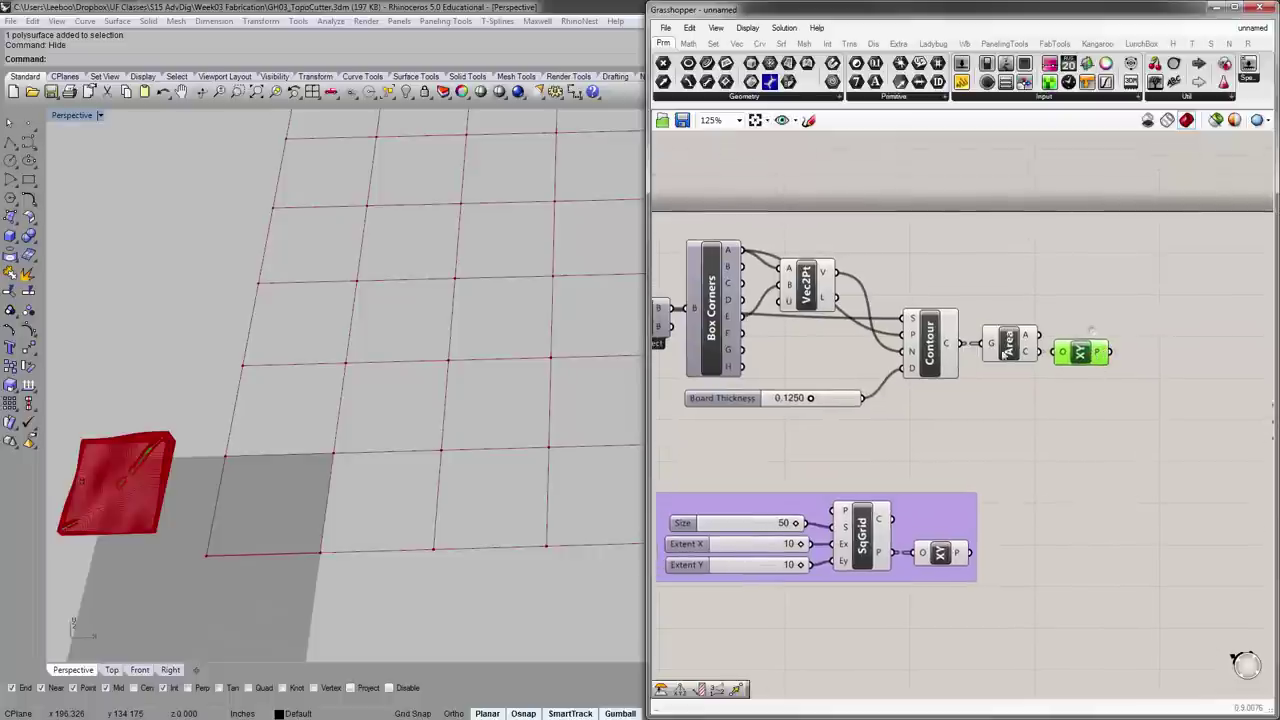
right_click_drag(851, 347, 927, 357)
left_click_drag(883, 297, 927, 377)
left_click_drag(818, 415, 748, 461)
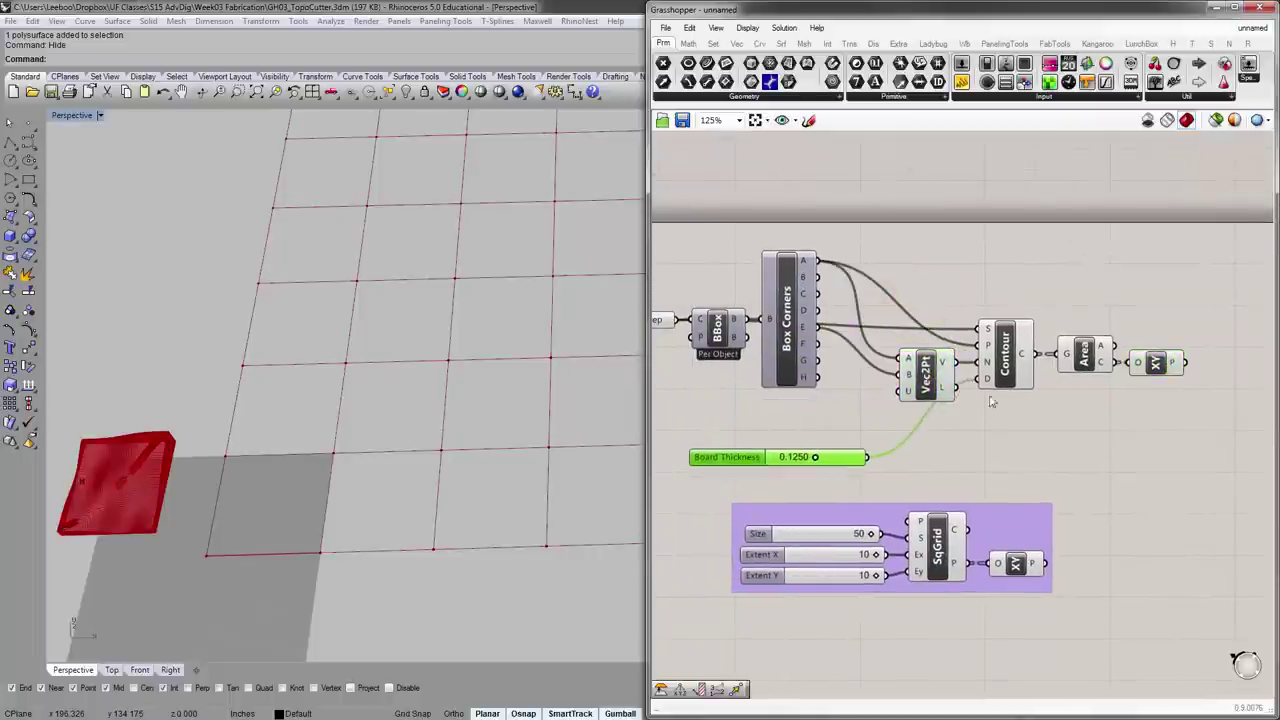
left_click_drag(928, 386, 933, 386)
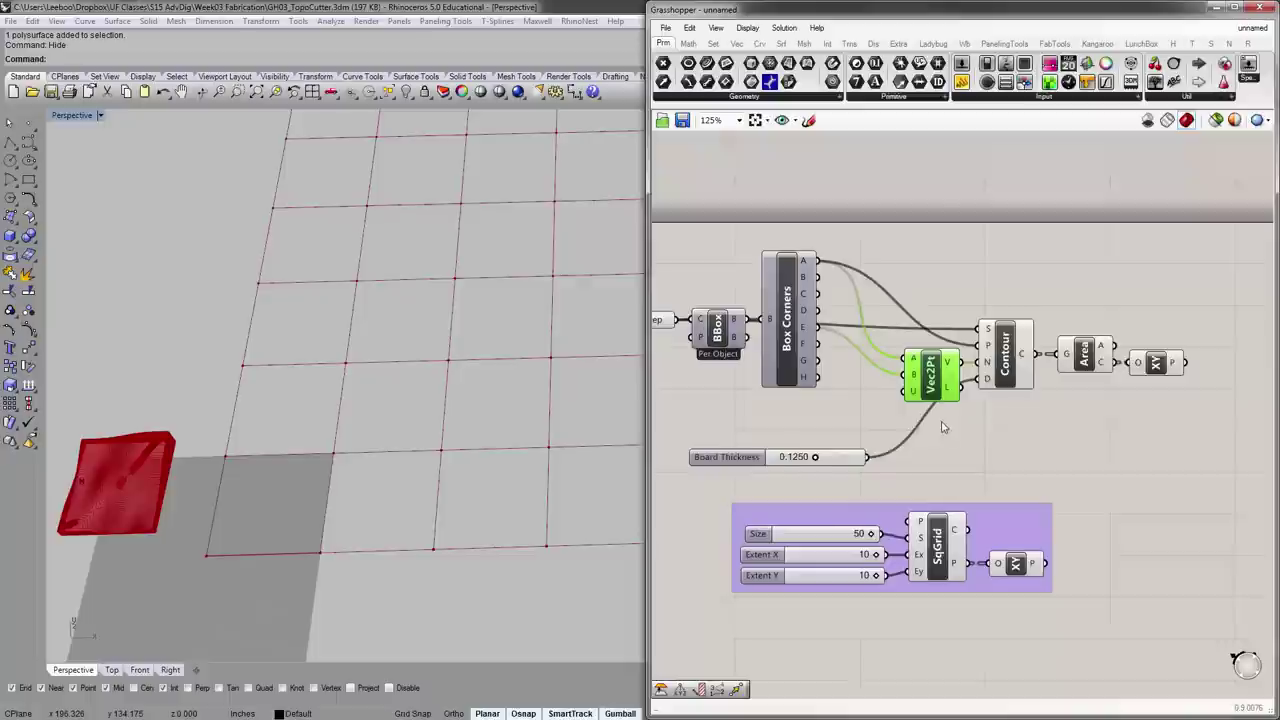
- Group the Vec2Pt, Contour, Area and centroid XY Plane components
right_click_drag(981, 420, 923, 425)
left_click_drag(1155, 443, 872, 256)
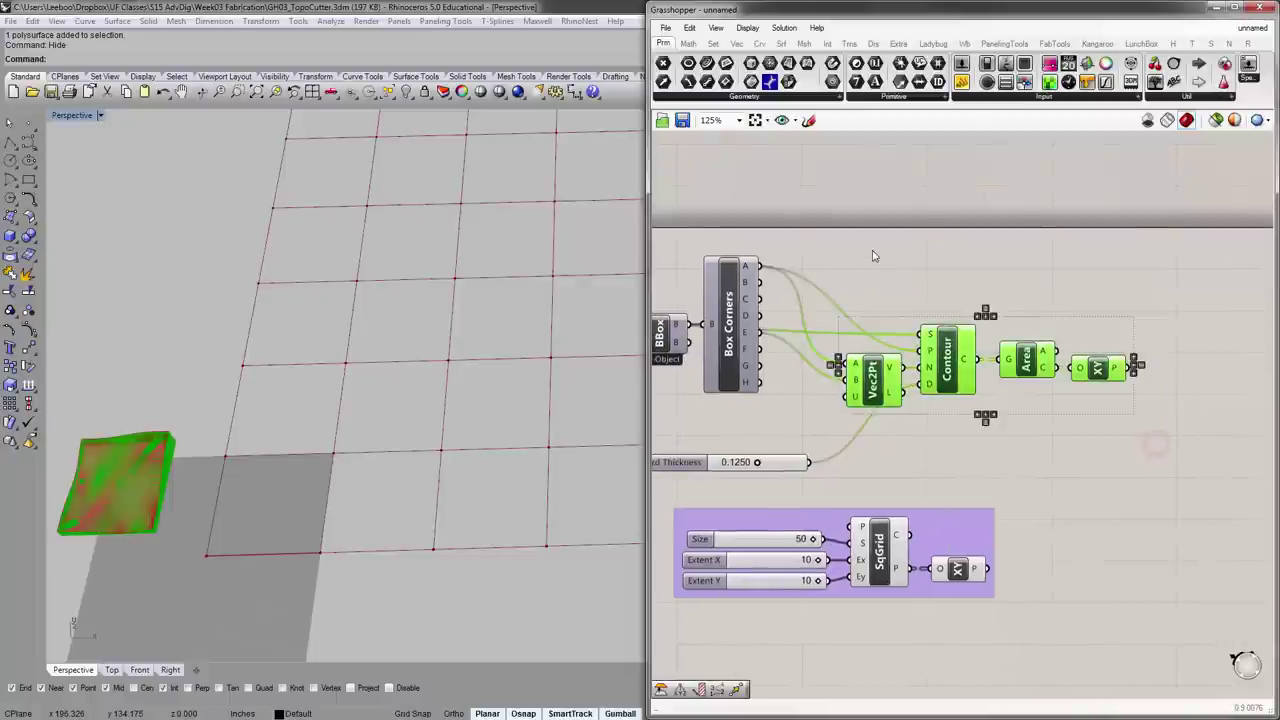
key("ctrl+g")
left_click(945, 232)
- Reposition the contour group and the square grid group so they sit one above the other
left_click_drag(1000, 331, 988, 304)
right_click_drag(974, 420, 974, 370)
left_click(980, 399)
left_click_drag(954, 478, 1105, 480)
right_click_drag(1089, 386, 1000, 389)
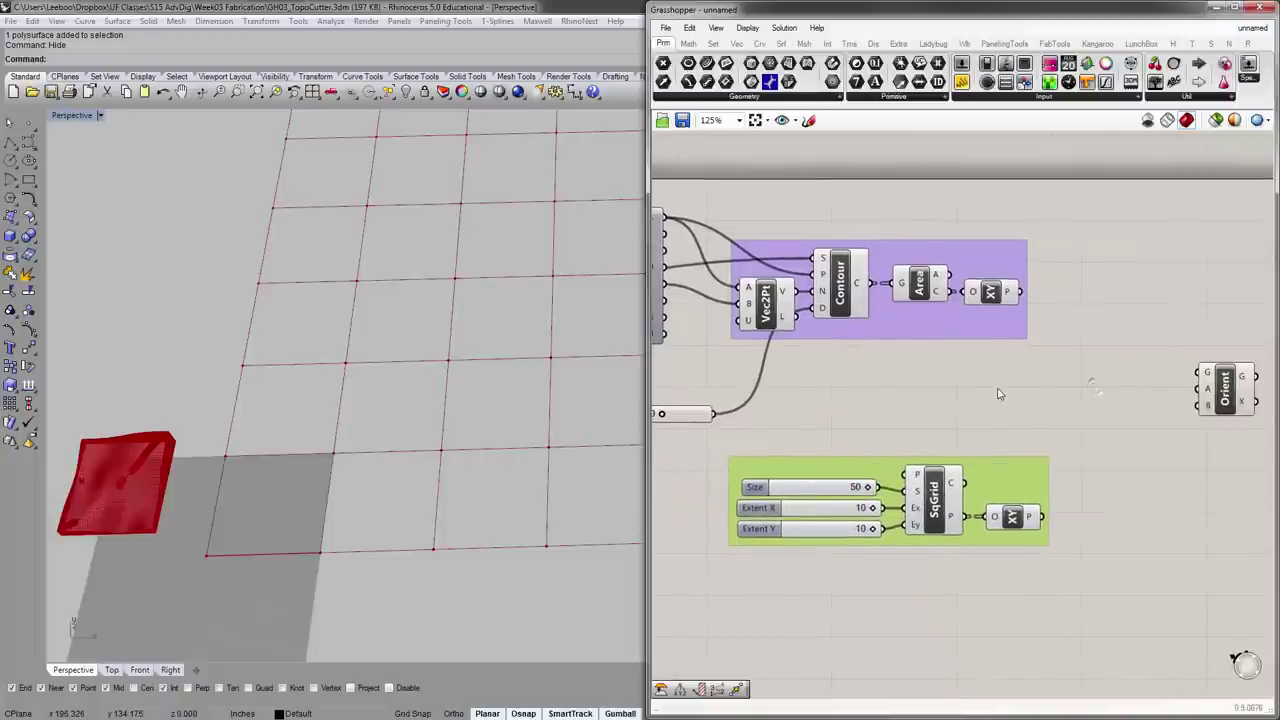
left_click(998, 392)
left_click(886, 467)
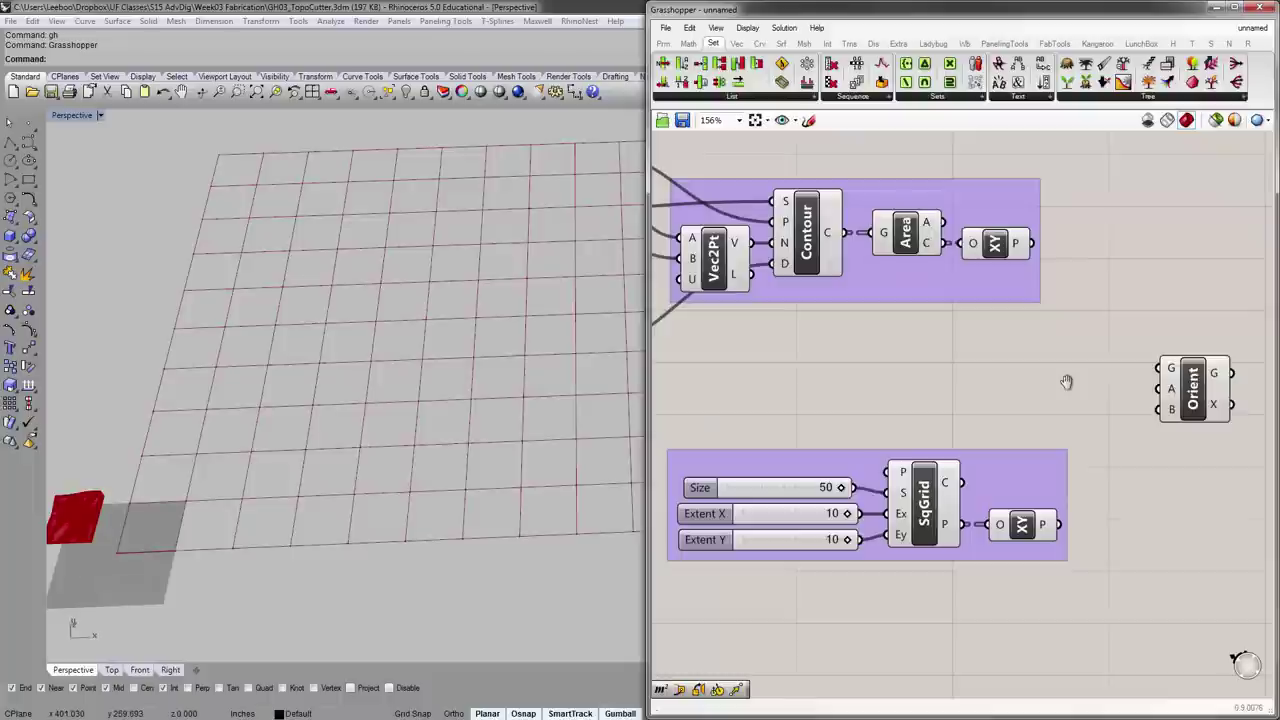
- Move the Orient component next to the contour and grid groups, vertically between the two
left_click_drag(1198, 388, 742, 385)
right_click_drag(786, 382, 1083, 427)
scroll(1105, 431, "down", 2)
left_click_drag(1082, 428, 969, 446)
scroll(1119, 465, "up", 3)
left_click_drag(879, 437, 1189, 400)
right_click_drag(1115, 398, 892, 408)
right_click_drag(243, 552, 200, 529)
scroll(300, 492, "down", 7)
scroll(195, 487, "up", 8)
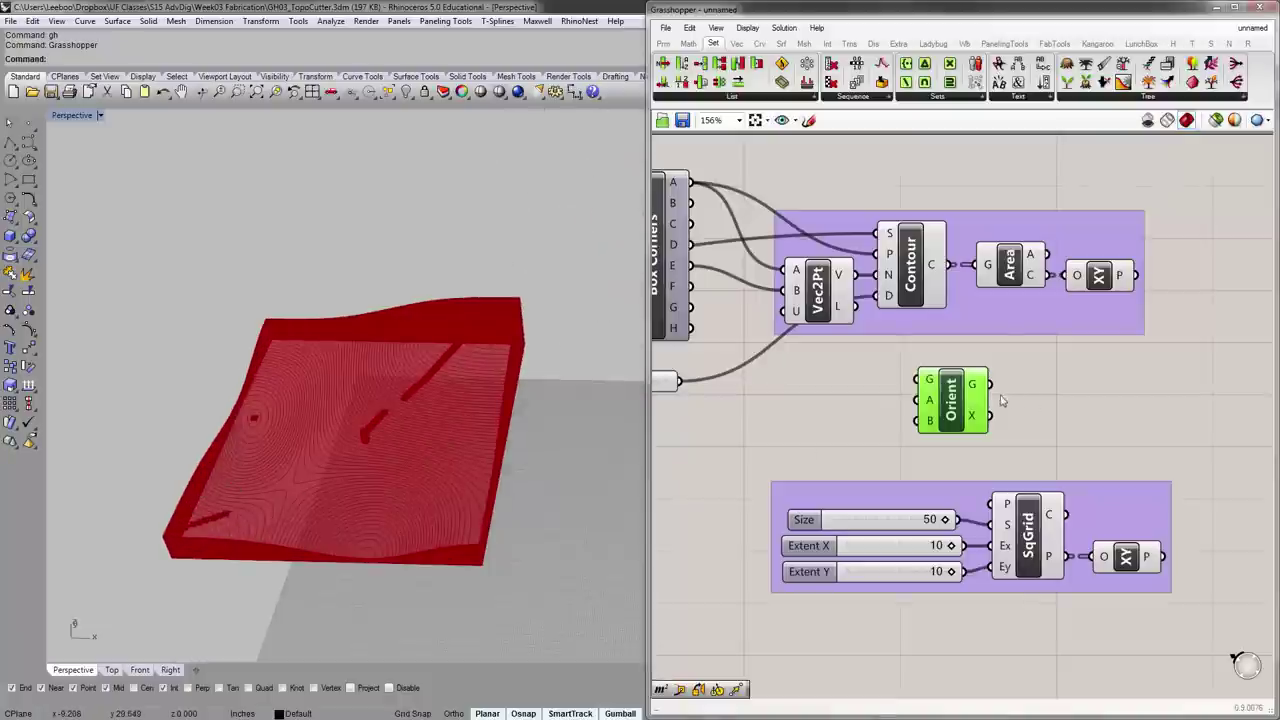
left_click_drag(952, 395, 1071, 395)
right_click_drag(1071, 395, 911, 395)
left_click_drag(923, 391, 1048, 393)
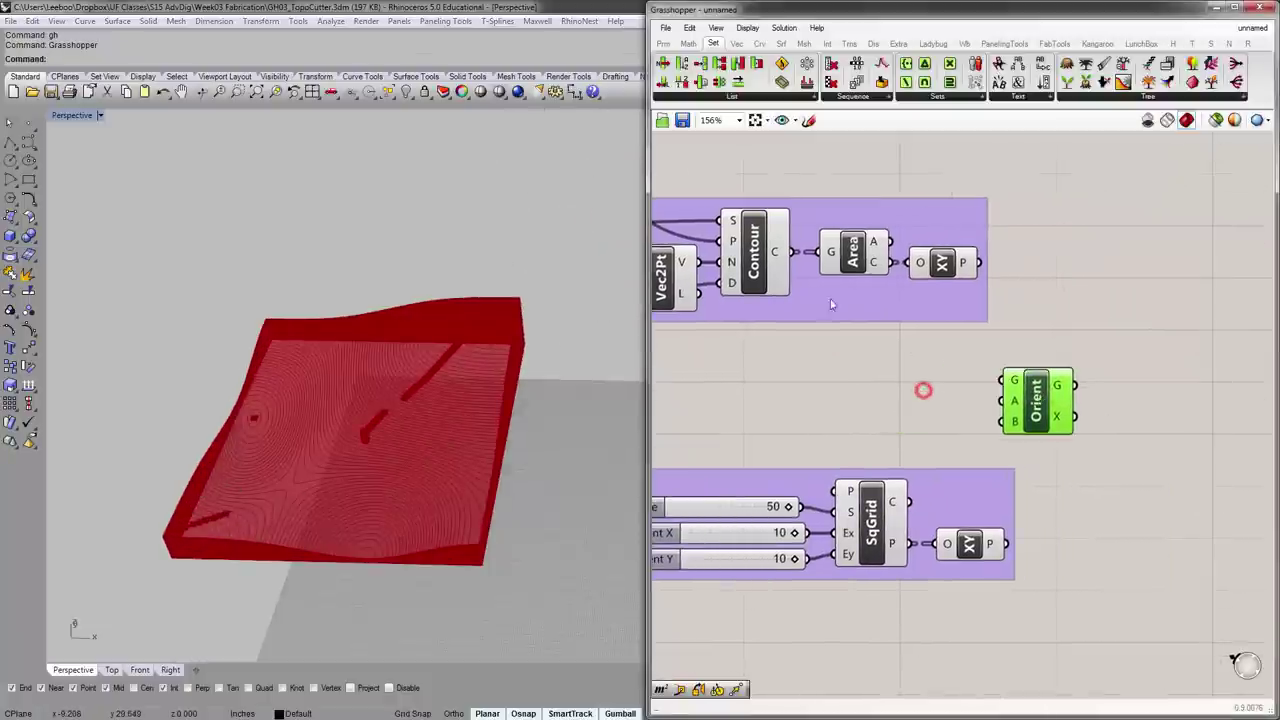
- Connect the Contour component's curves to Orient's geometry input and move Orient farther from the groups
left_click_drag(776, 251, 1000, 383)
right_click_drag(1039, 395, 897, 395)
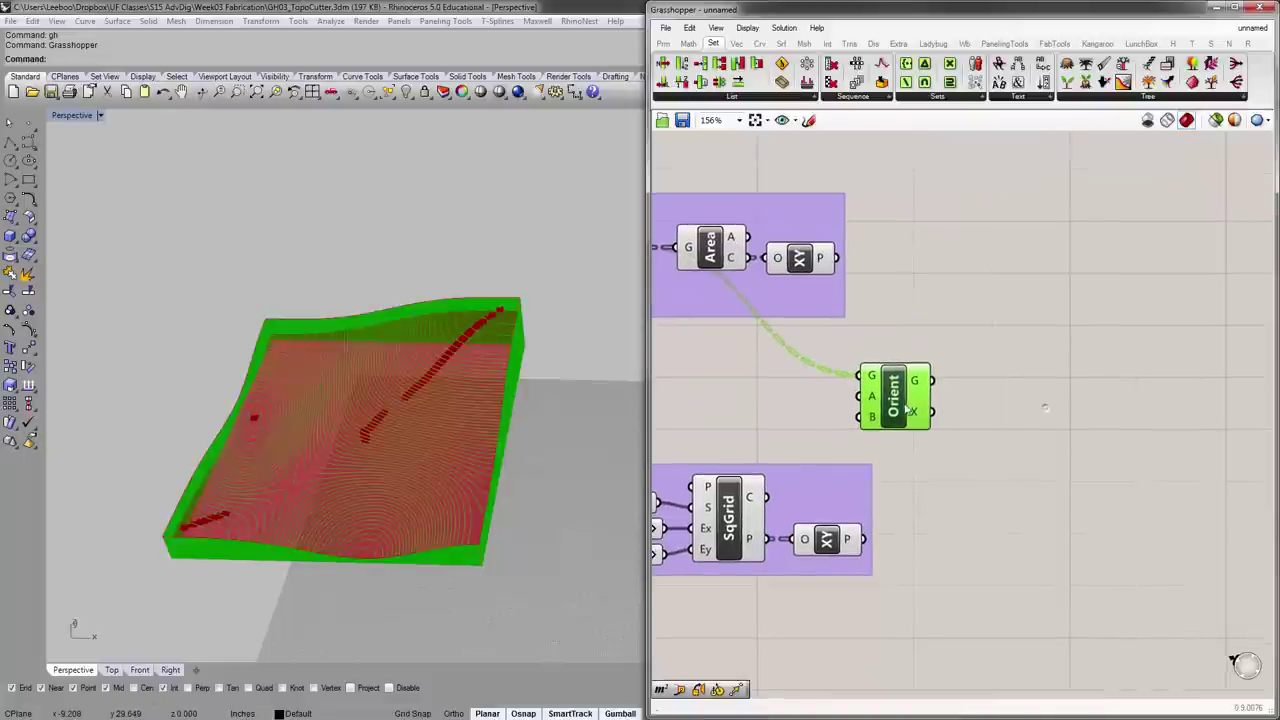
left_click_drag(899, 395, 1083, 384)
left_click(992, 398)
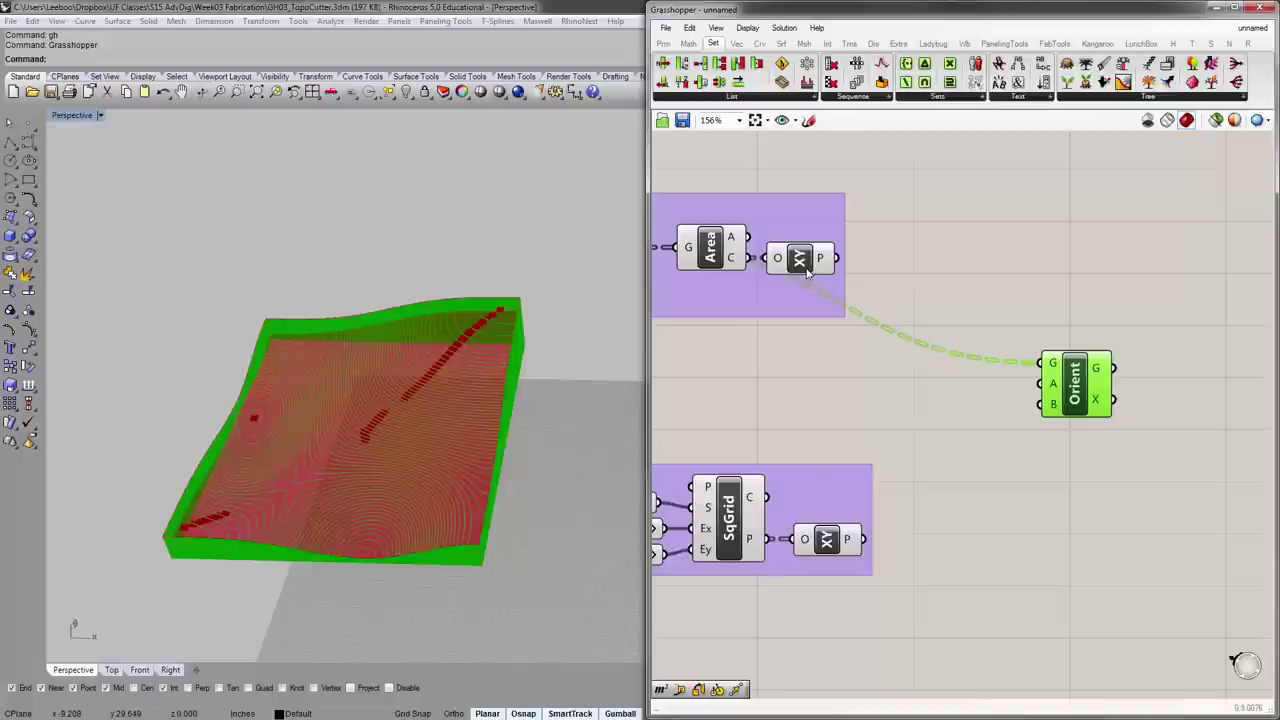
- Connect the centroid XY planes to Orient's source input and examine the reoriented slices in the viewport
mouse_move(1051, 386)
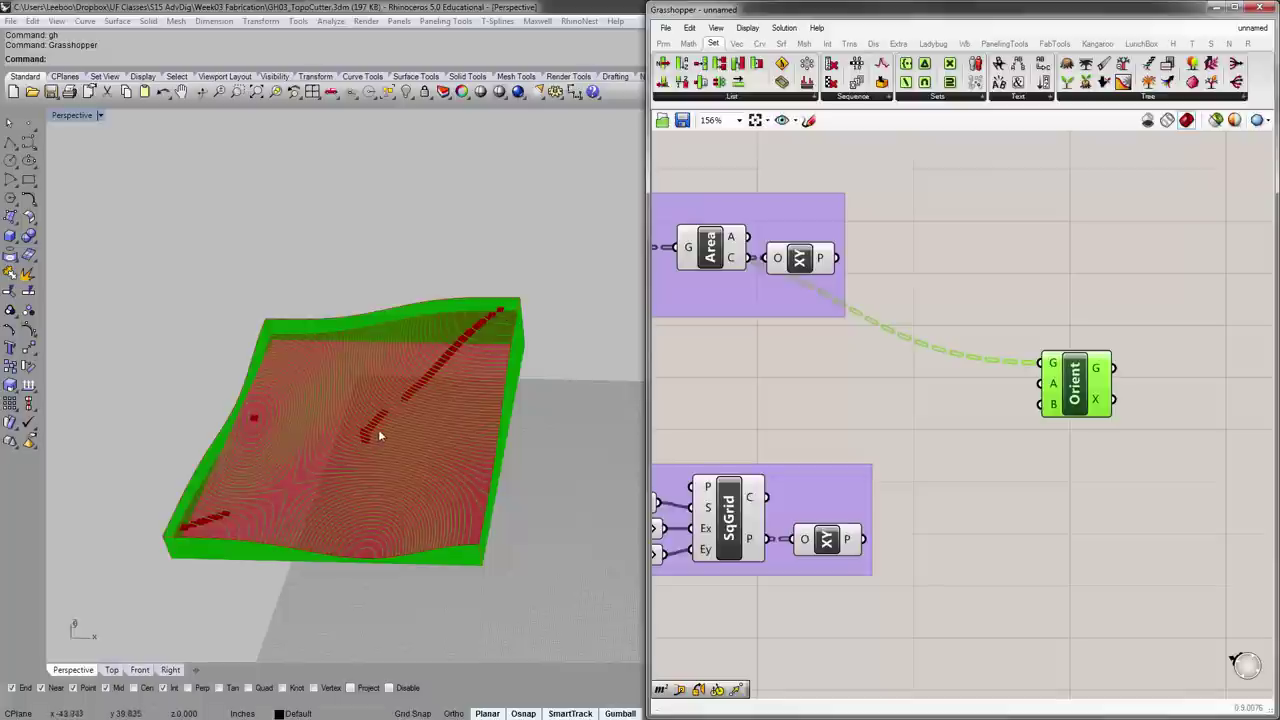
left_click_drag(840, 258, 1032, 388)
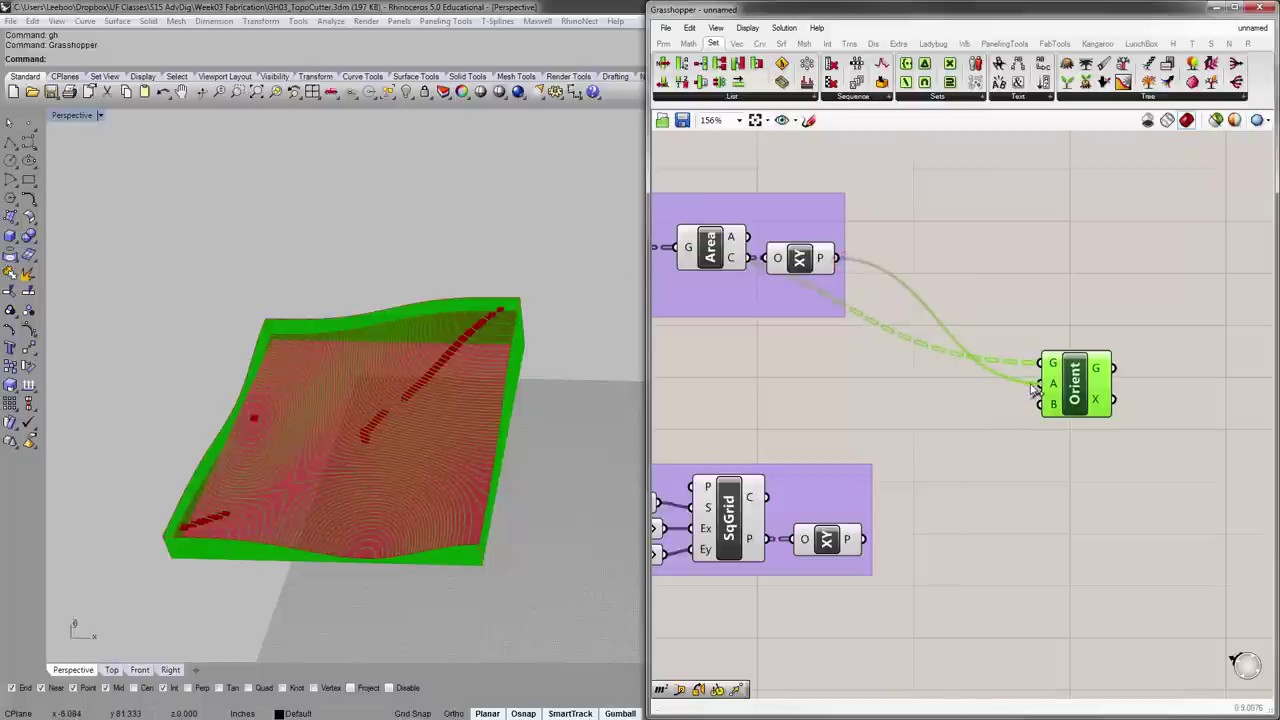
right_click_drag(452, 485, 399, 472)
scroll(399, 469, "down", 6)
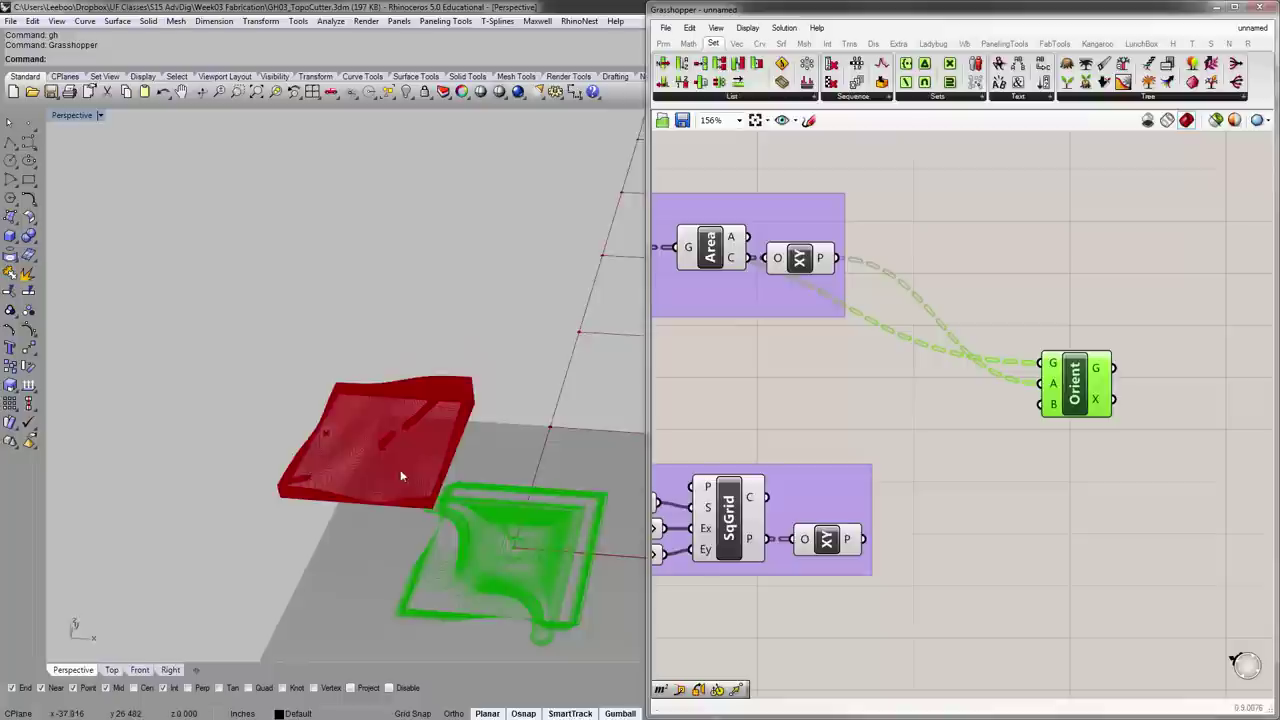
scroll(543, 571, "up", 5)
right_click_drag(543, 571, 522, 560)
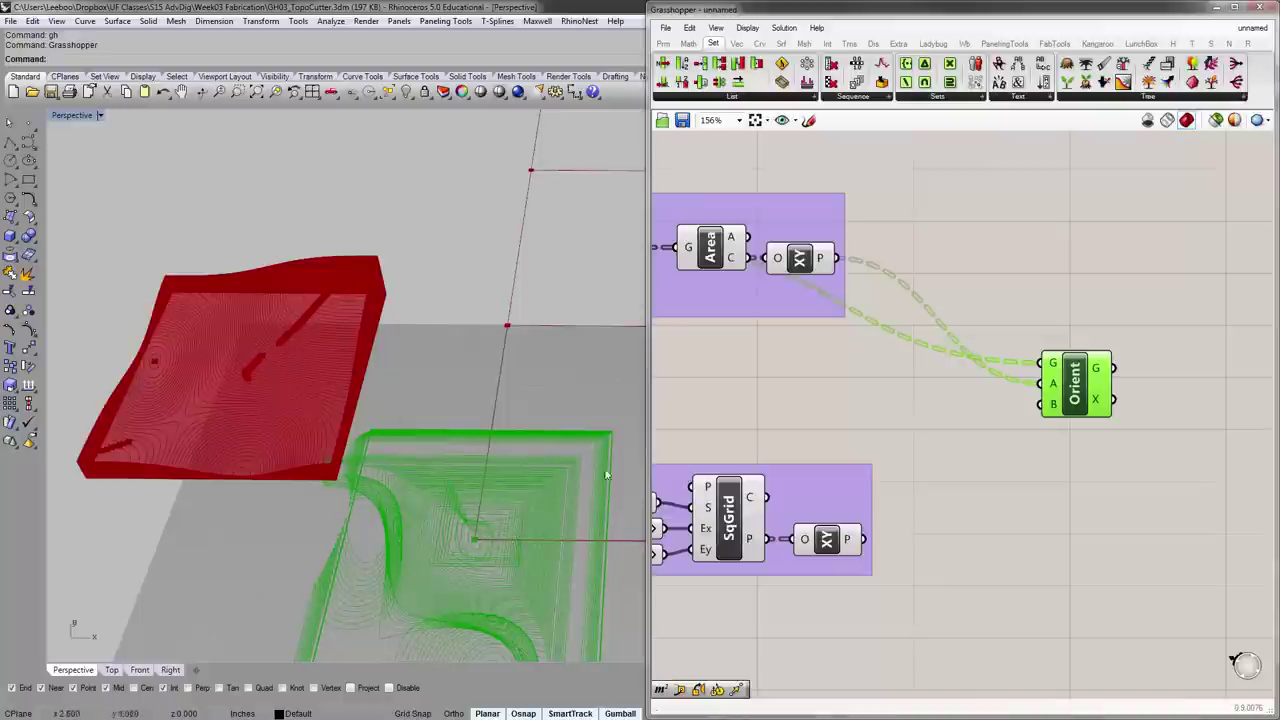
- Connect the grid's XY planes to Orient's target input and examine how the slices are distributed over the grid
mouse_move(1051, 404)
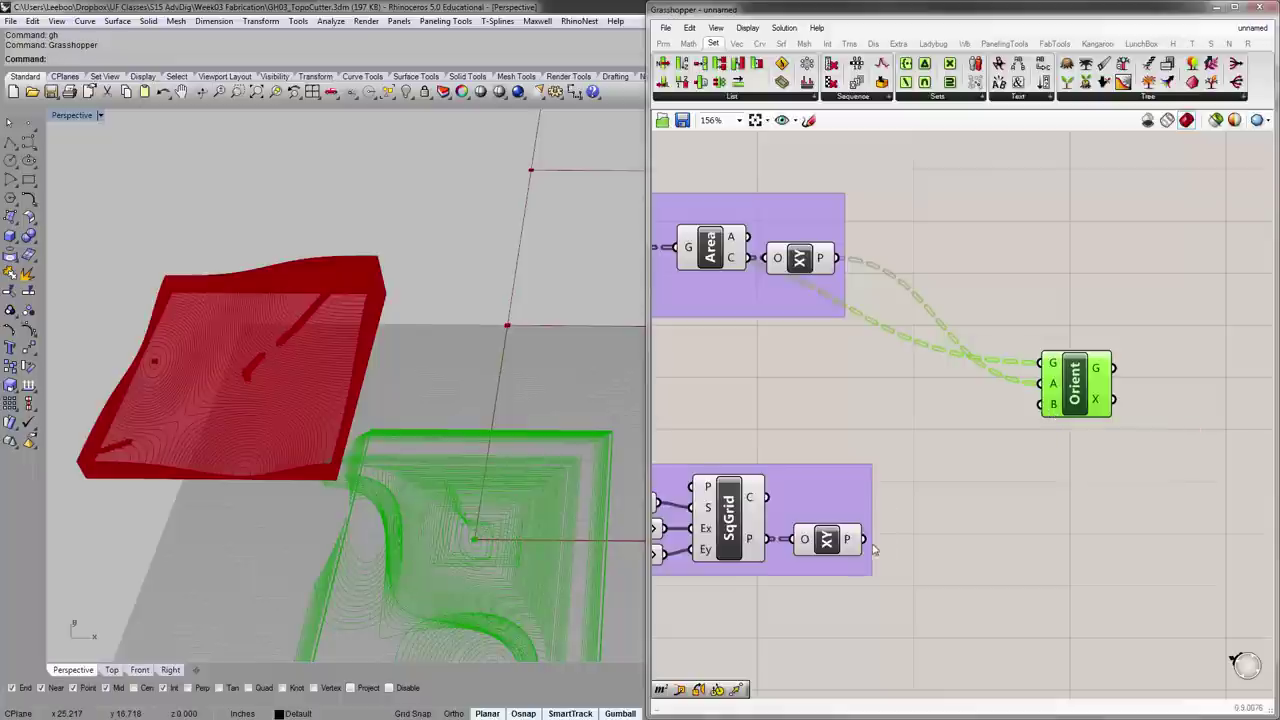
left_click_drag(866, 540, 1051, 404)
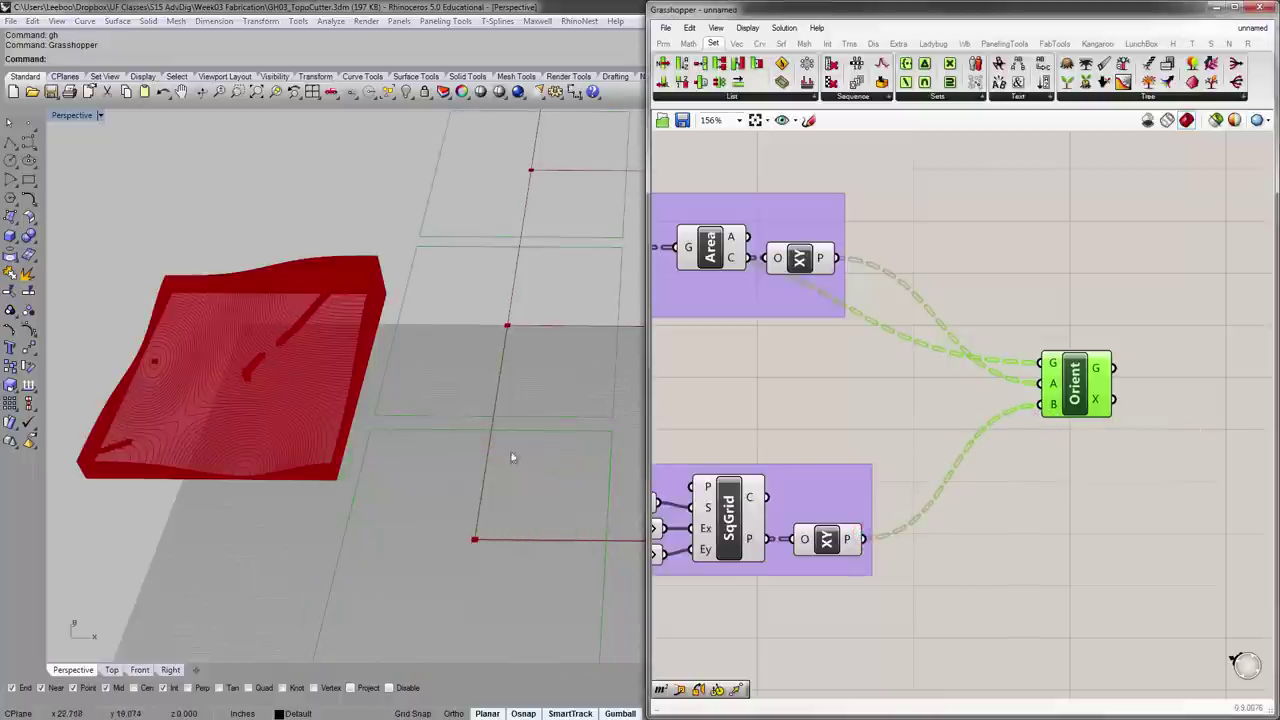
scroll(487, 450, "down", 6)
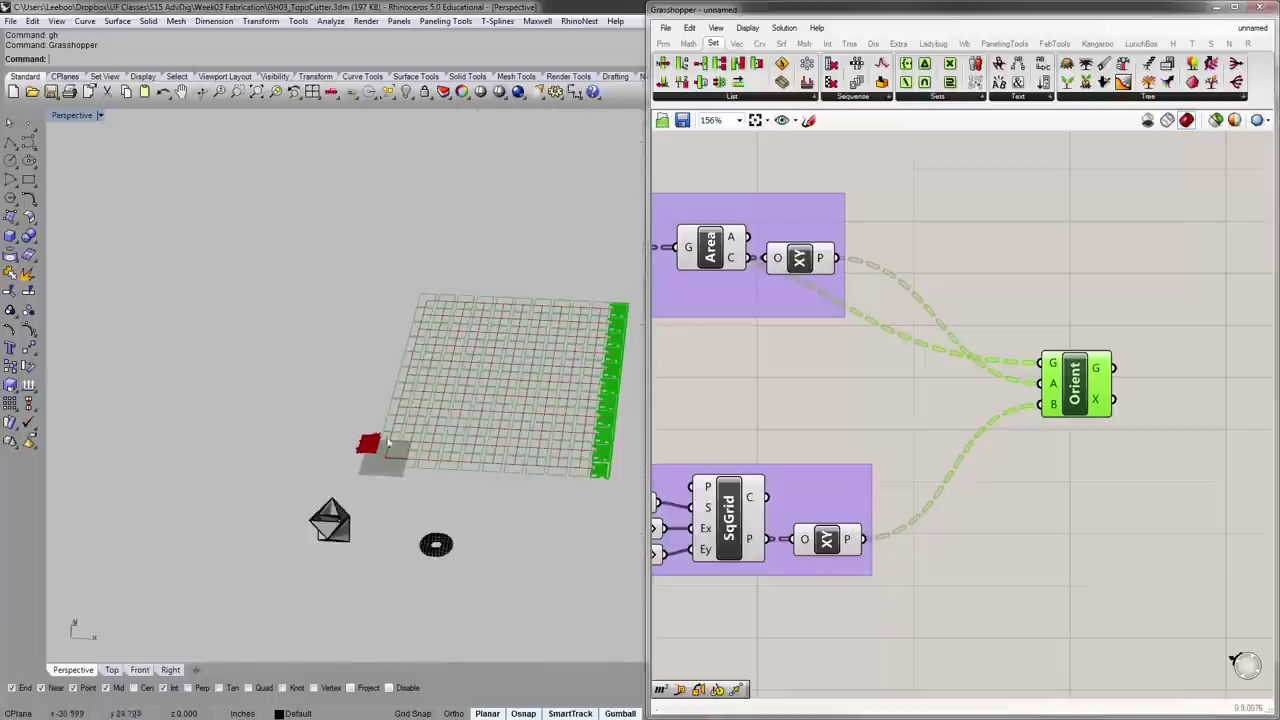
scroll(509, 415, "down", 4)
scroll(578, 477, "up", 11)
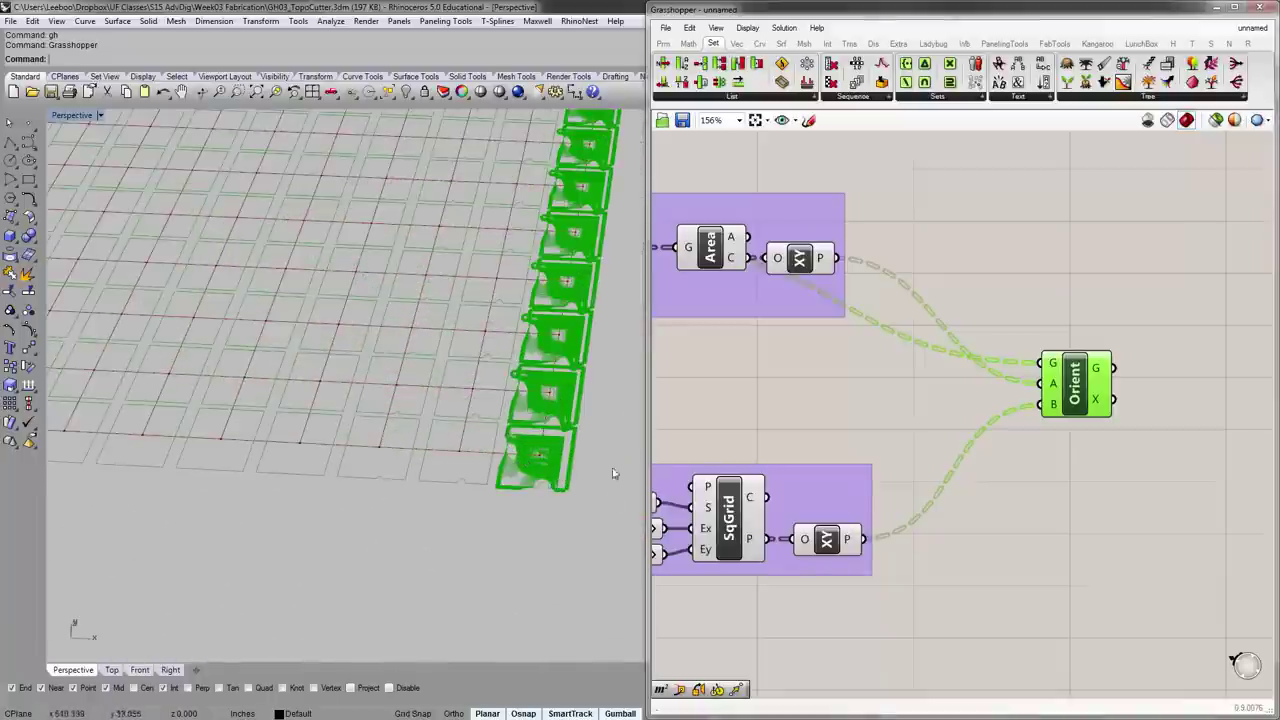
scroll(425, 470, "up", 4)
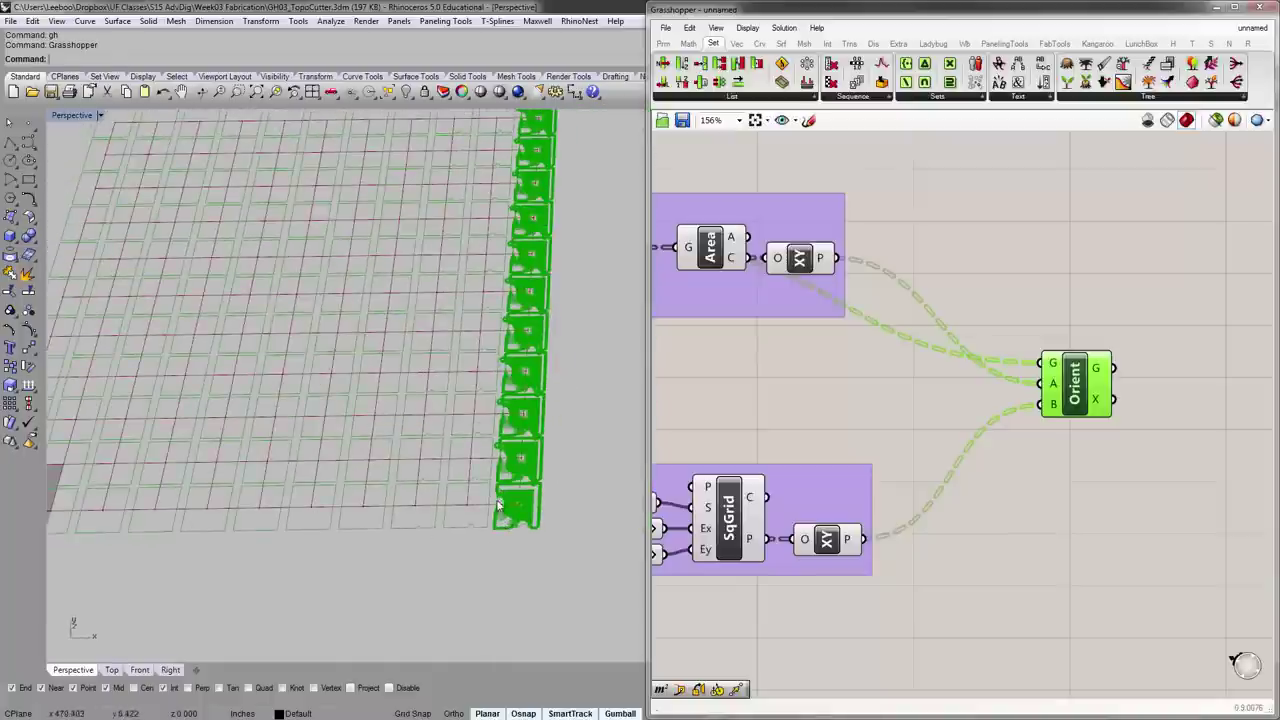
scroll(363, 517, "down", 3)
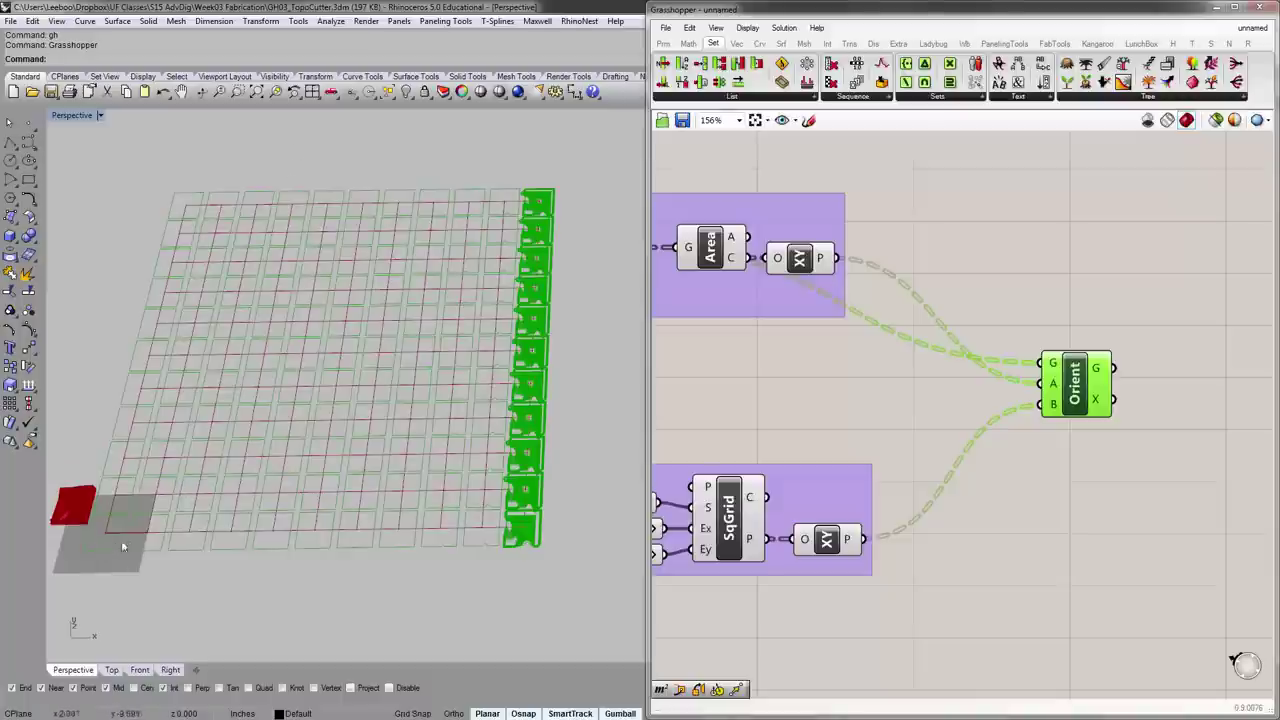
- Check the oriented contours along the grid in the Perspective view and shift the Orient component slightly lower on the canvas
scroll(497, 548, "up", 5)
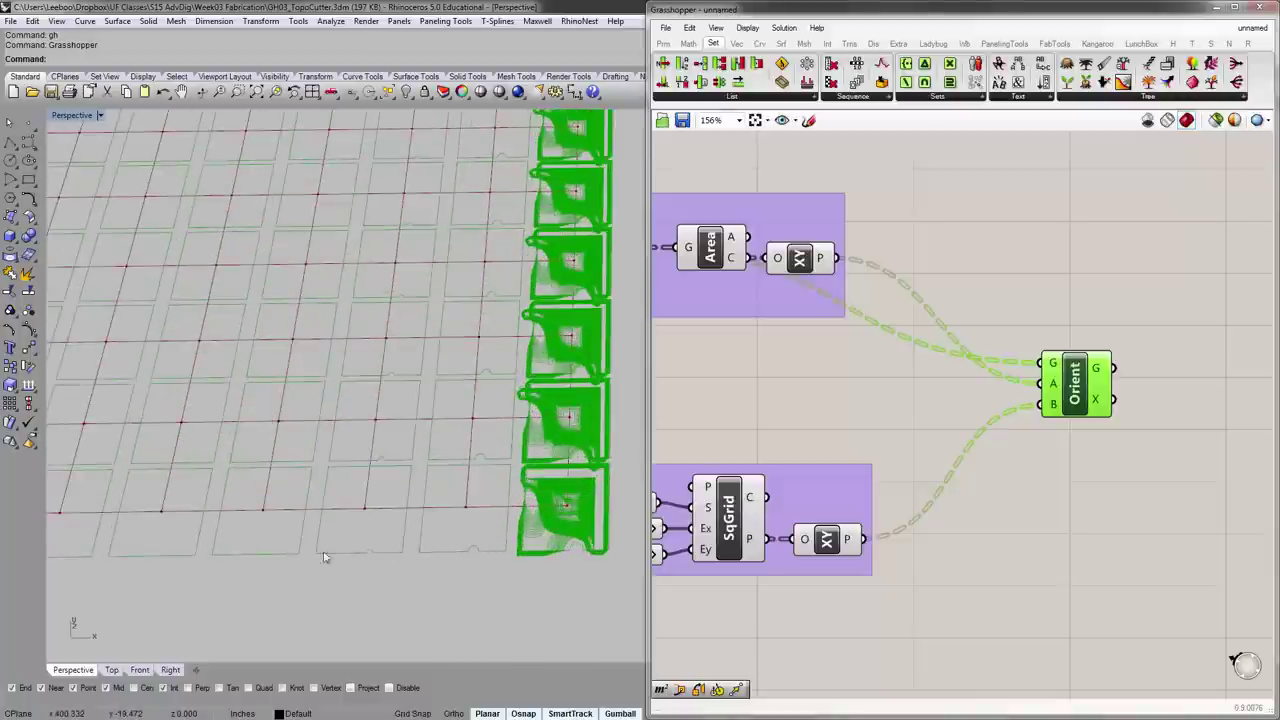
scroll(380, 545, "down", 4)
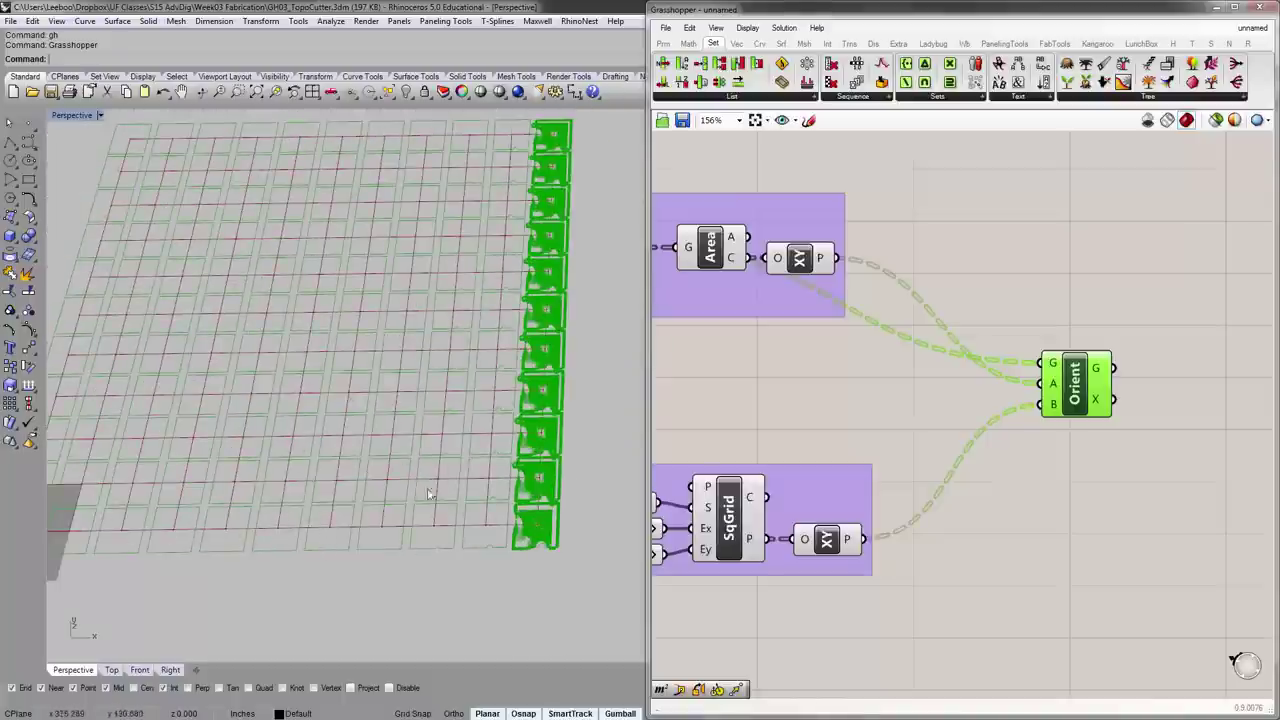
scroll(545, 455, "down", 2)
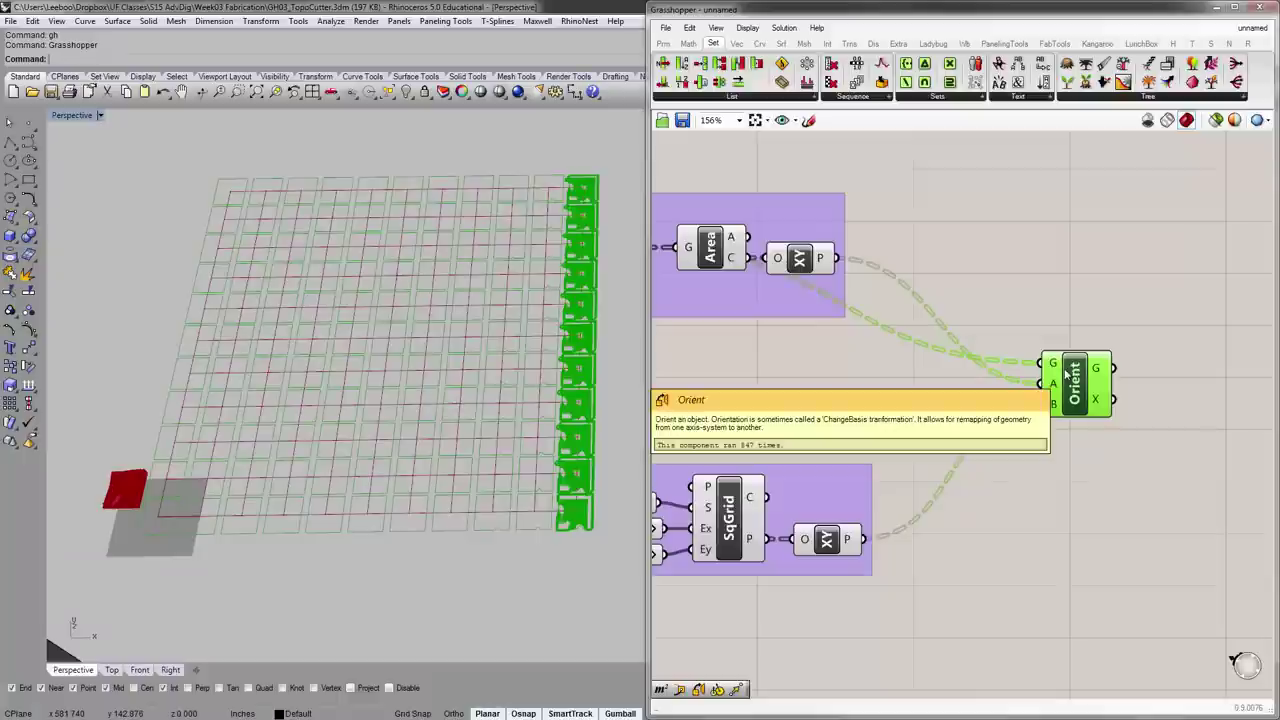
left_click_drag(1067, 373, 1070, 400)
left_click(958, 250)
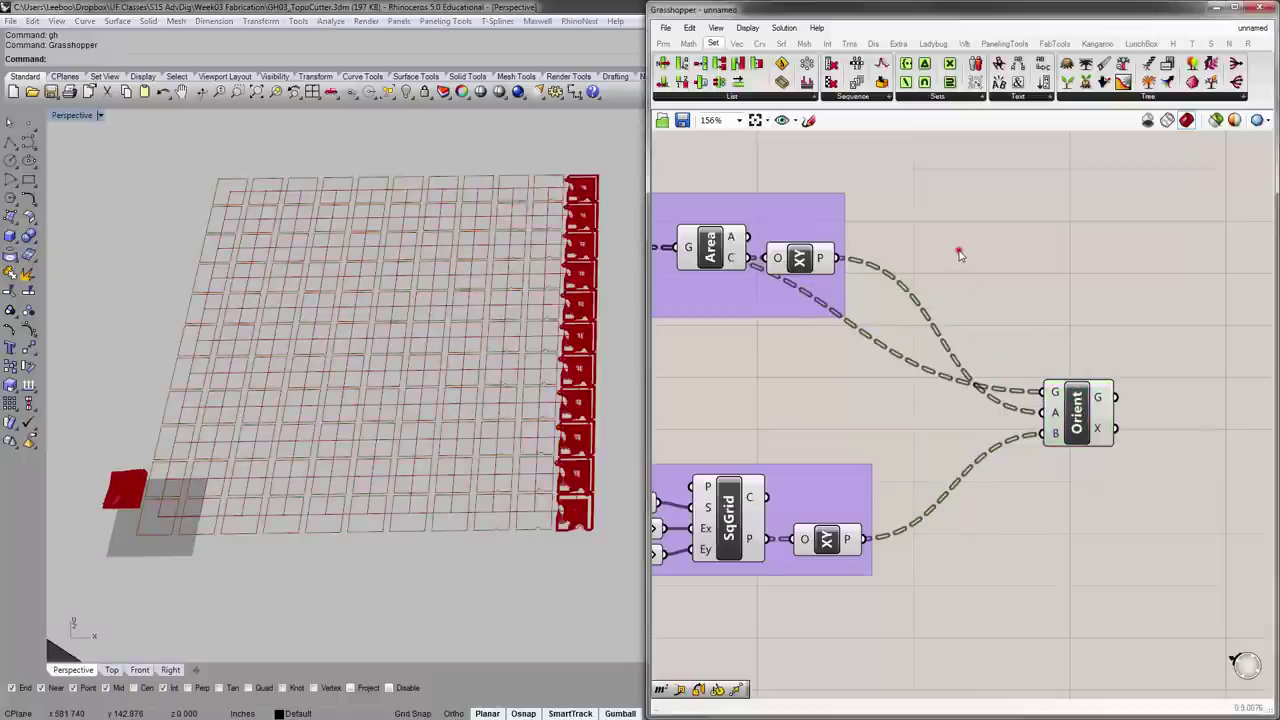
- Add an empty Panel to the canvas above the Orient component
left_click(663, 43)
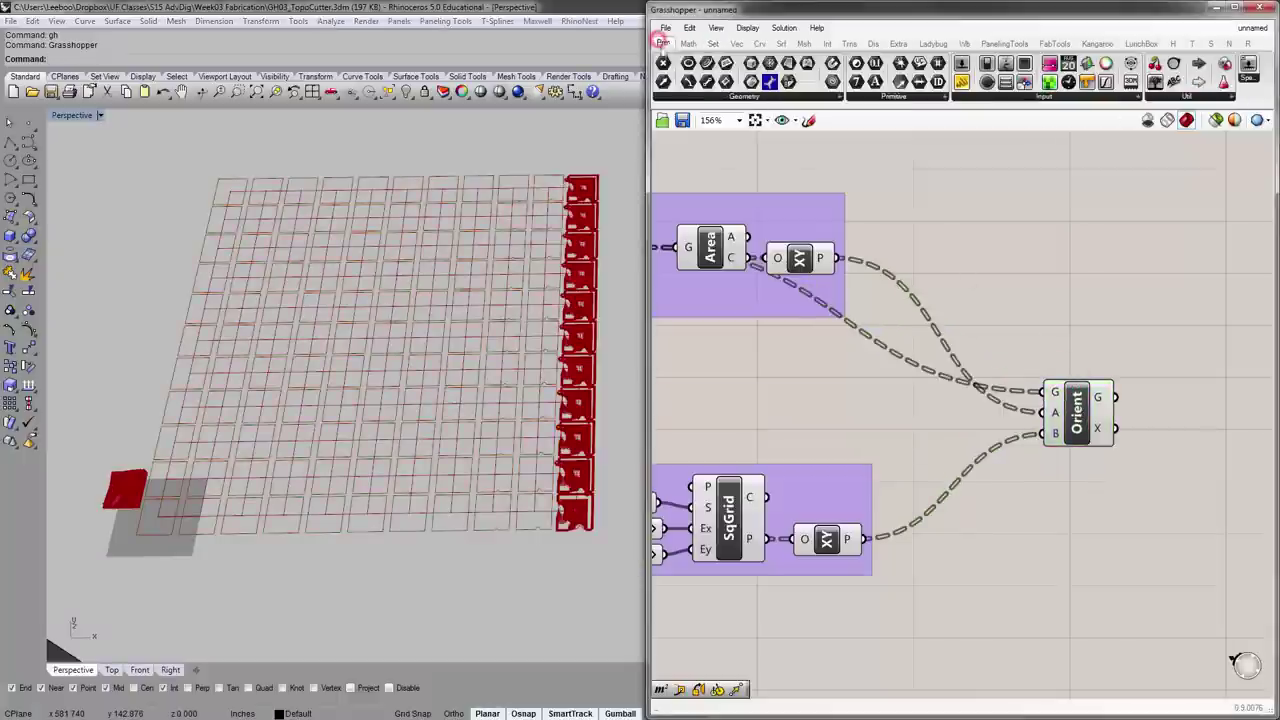
left_click_drag(961, 81, 1024, 219)
right_click_drag(1012, 216, 1037, 279)
left_click_drag(1032, 282, 1010, 234)
- Connect the Contour component's C output to the panel, and move the panel beyond the Orient component and stretch it much taller
right_click_drag(795, 300, 860, 281)
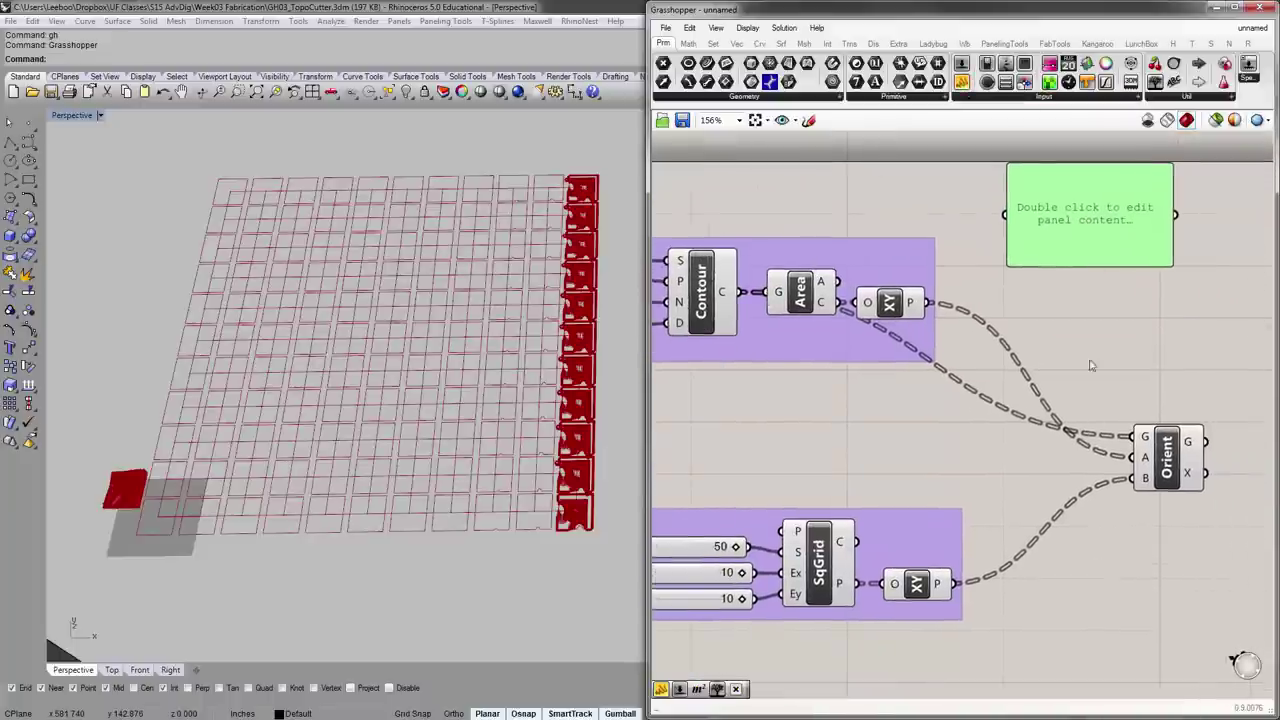
right_click_drag(1063, 229, 1007, 183)
left_click_drag(1007, 183, 1031, 232)
right_click_drag(935, 231, 992, 278)
left_click_drag(748, 292, 1036, 261)
right_click_drag(999, 301, 750, 321)
scroll(790, 315, "down", 2)
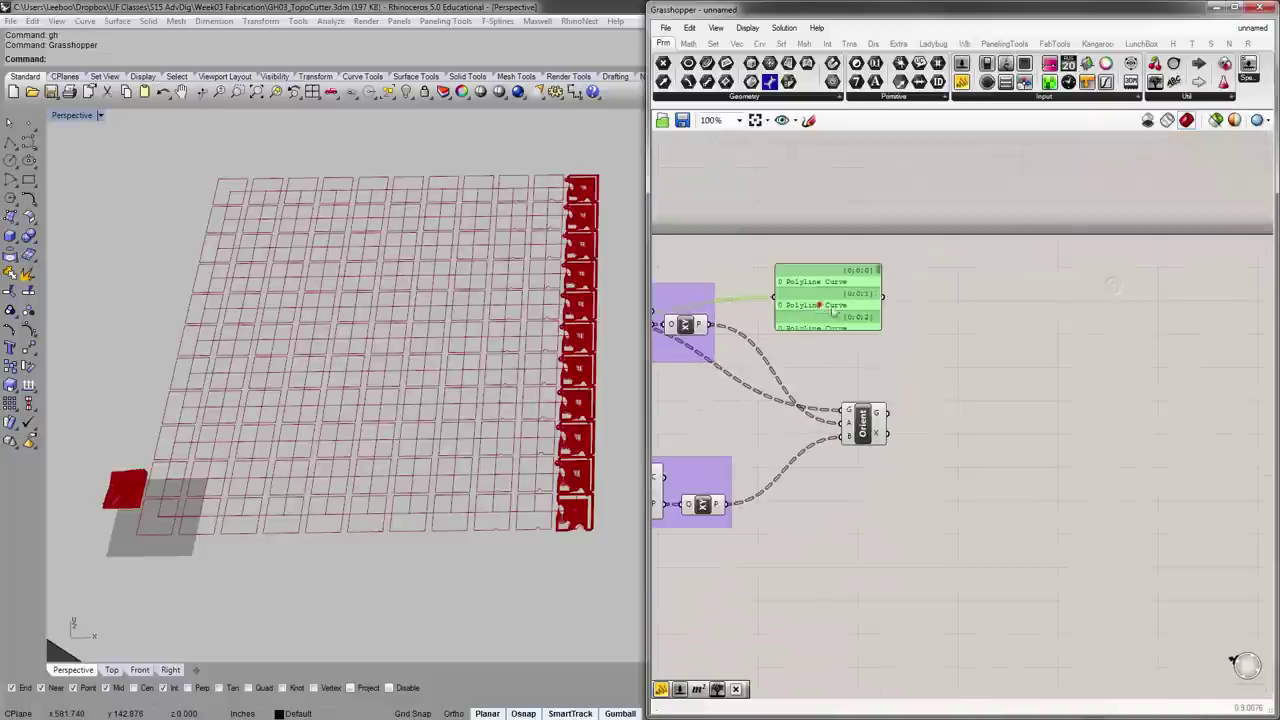
left_click_drag(819, 304, 968, 293)
left_click_drag(1028, 320, 1028, 651)
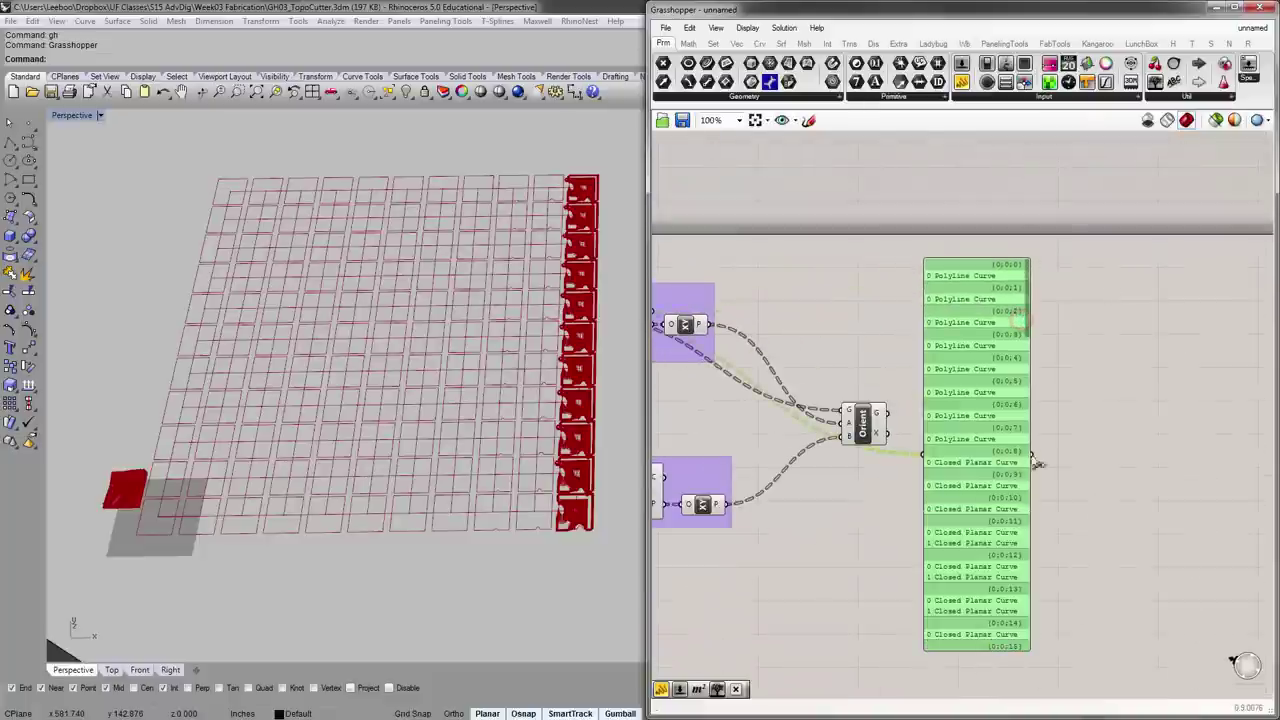
- Examine how the contour curves are distributed over the data tree branches listed in the panel
right_click_drag(1027, 429, 1031, 377)
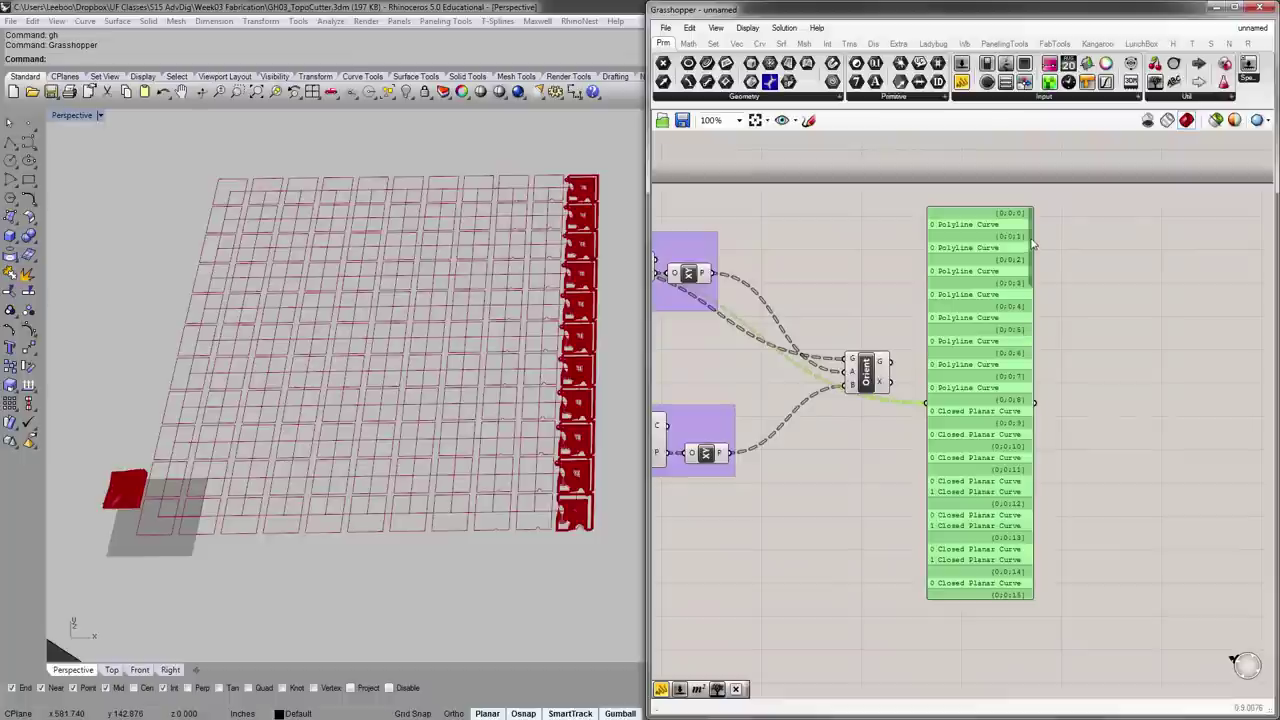
left_click_drag(1034, 243, 1034, 257)
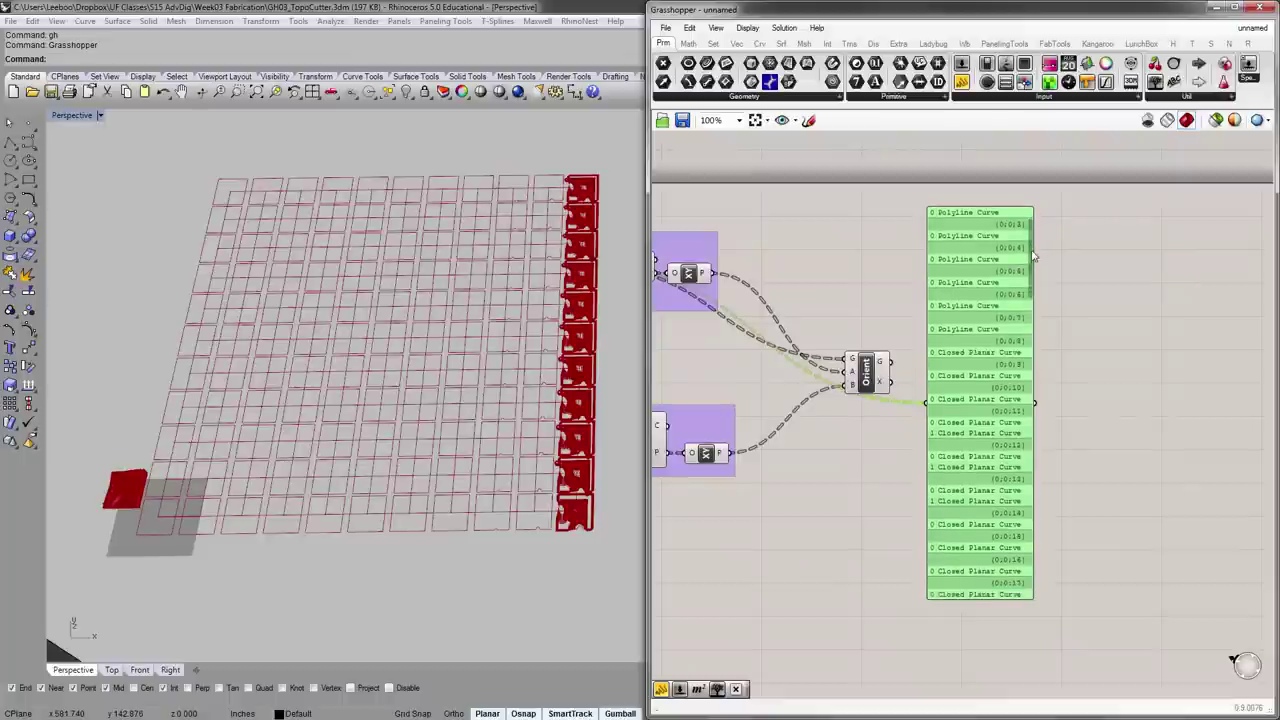
scroll(983, 418, "up", 3)
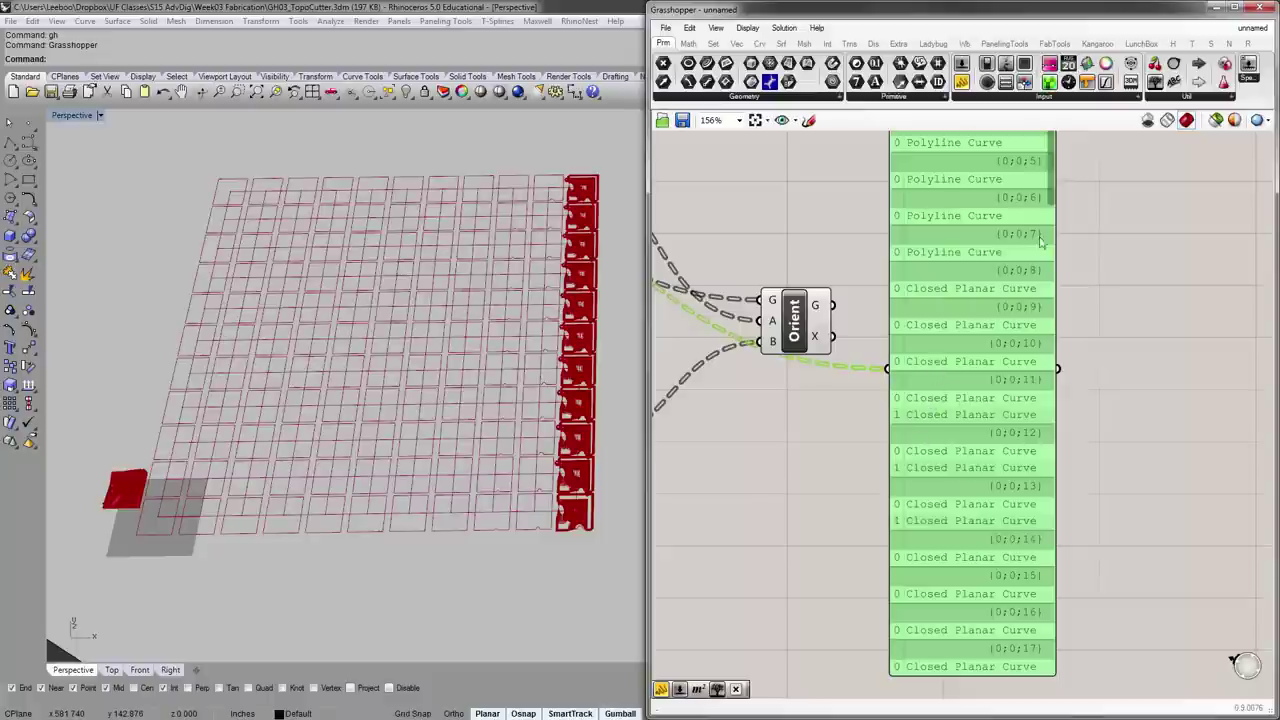
left_click_drag(1053, 187, 1035, 418)
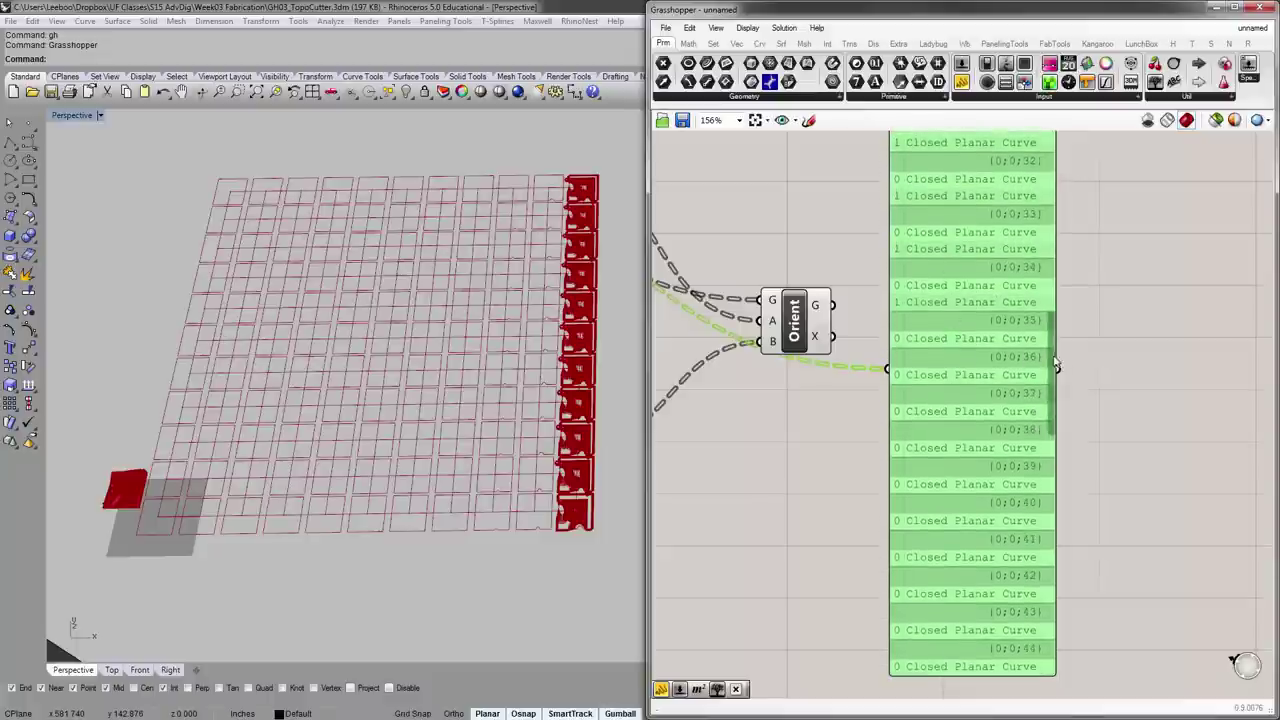
left_click_drag(1053, 358, 1081, 295)
scroll(1021, 288, "up", 2)
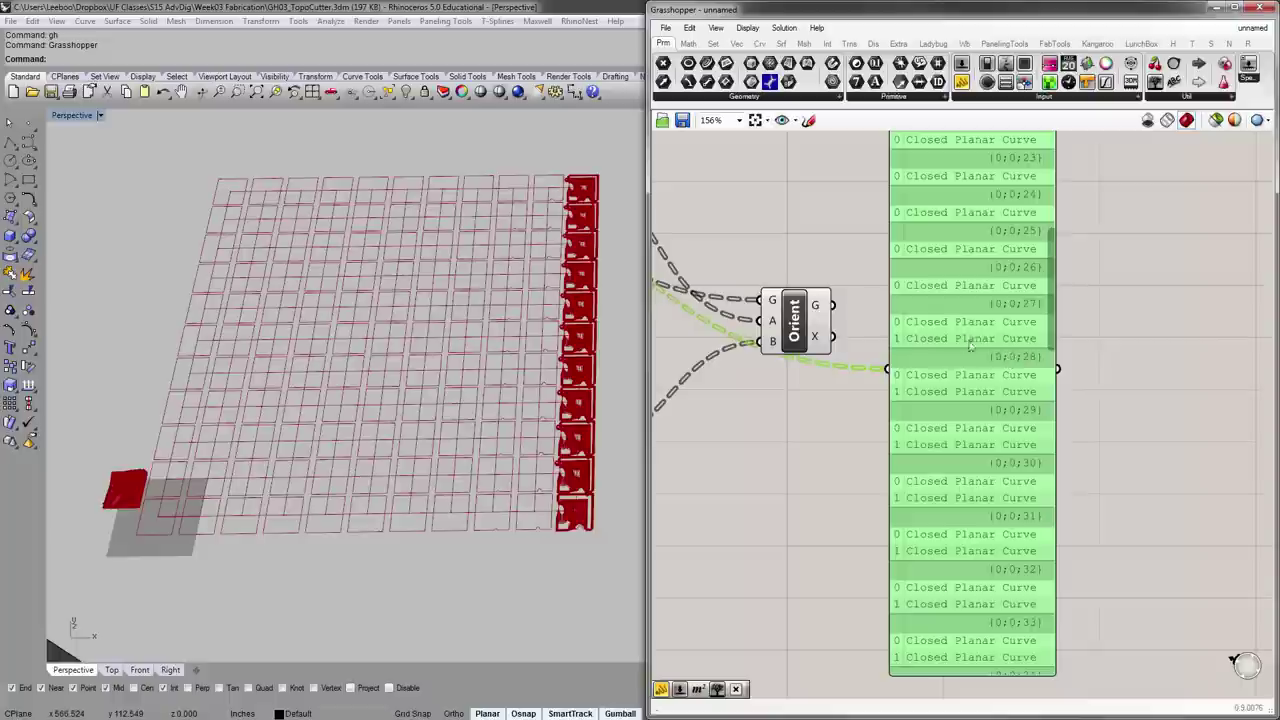
- Feed the panel from the P output of the contour centroids' XY Plane instead, and widen the panel to read the planes
right_click_drag(941, 336, 1008, 406)
scroll(1008, 406, "down", 2)
left_click_drag(1007, 402, 1009, 312)
scroll(788, 303, "up", 1)
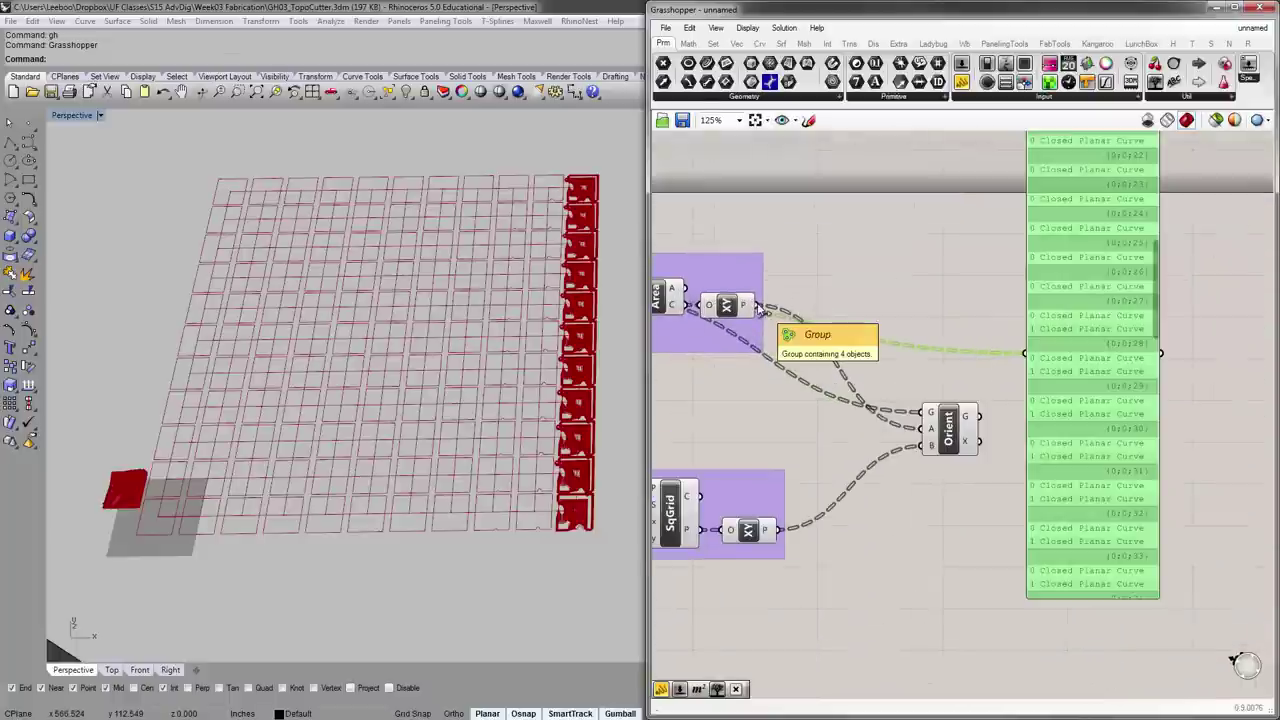
left_click_drag(757, 305, 1025, 353)
right_click_drag(1025, 353, 873, 387)
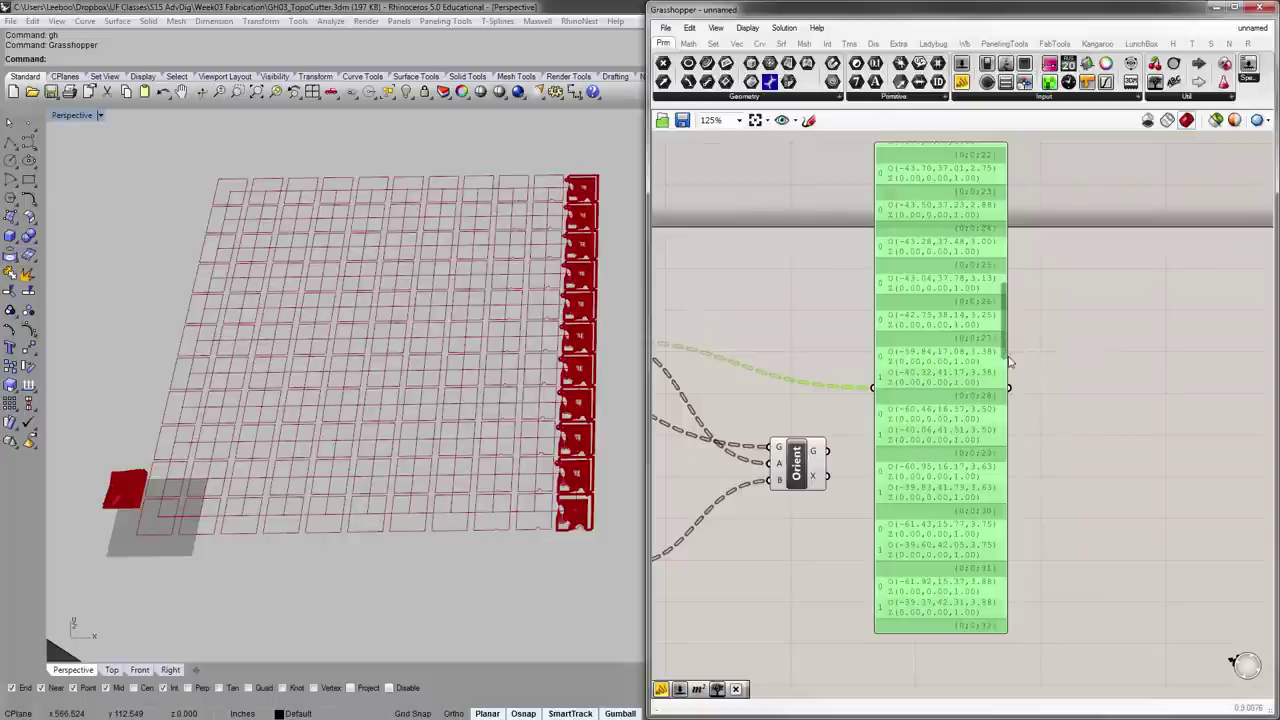
left_click_drag(1007, 366, 1093, 366)
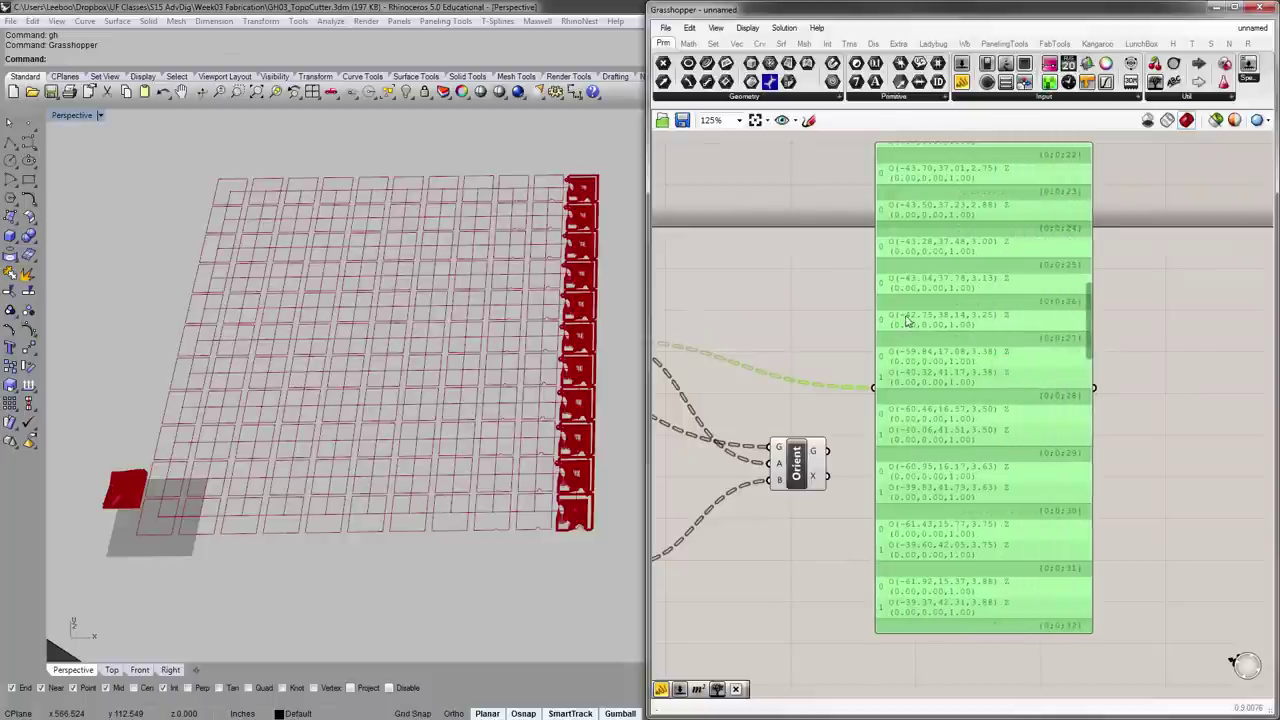
left_click_drag(1088, 310, 1123, 171)
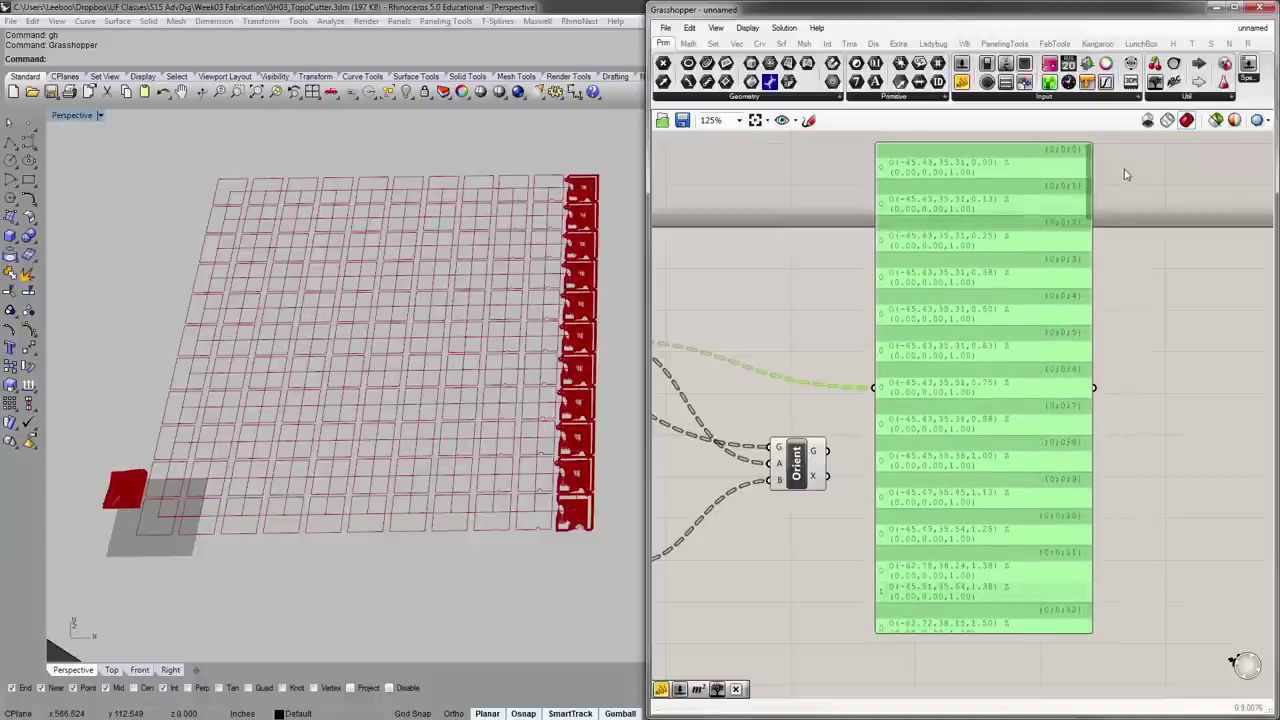
- Reposition the panel lower beside Orient and feed it from the P output of the square grid's XY Plane
right_click_drag(903, 370, 1079, 298)
scroll(1079, 298, "down", 2)
left_click_drag(1083, 368, 1181, 479)
scroll(975, 421, "up", 2)
right_click_drag(1159, 452, 1019, 481)
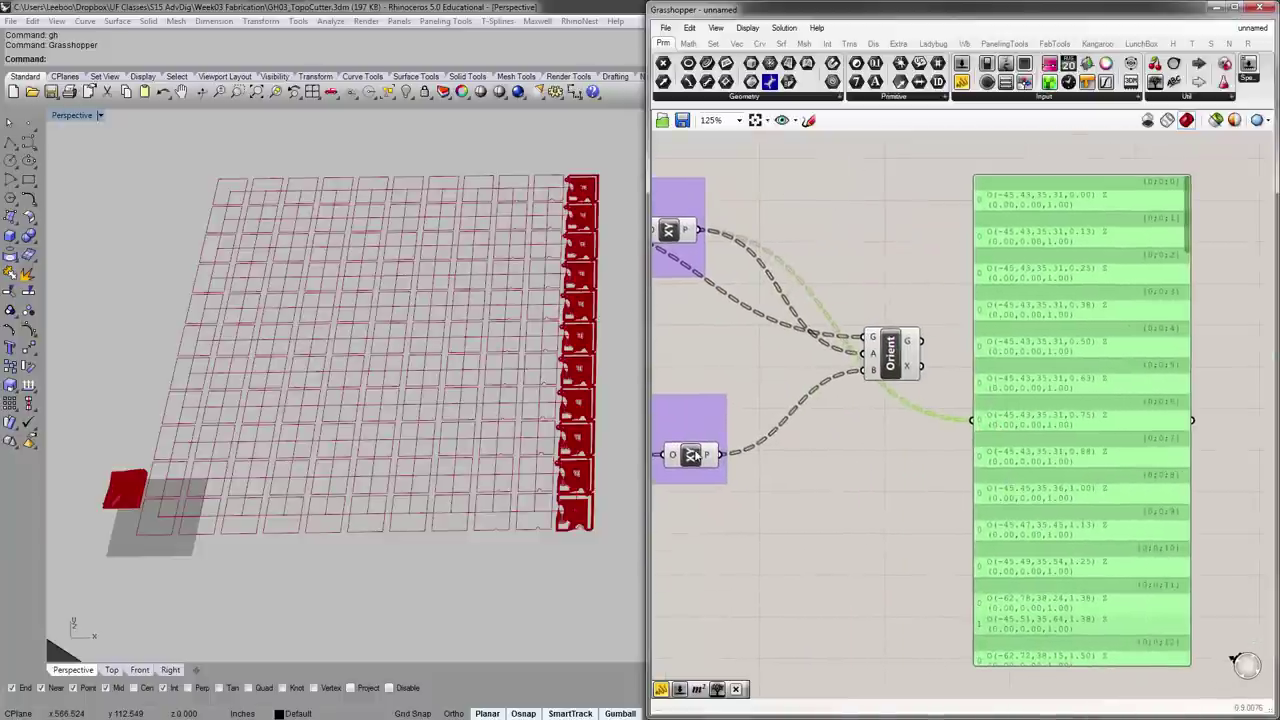
left_click_drag(708, 456, 976, 423)
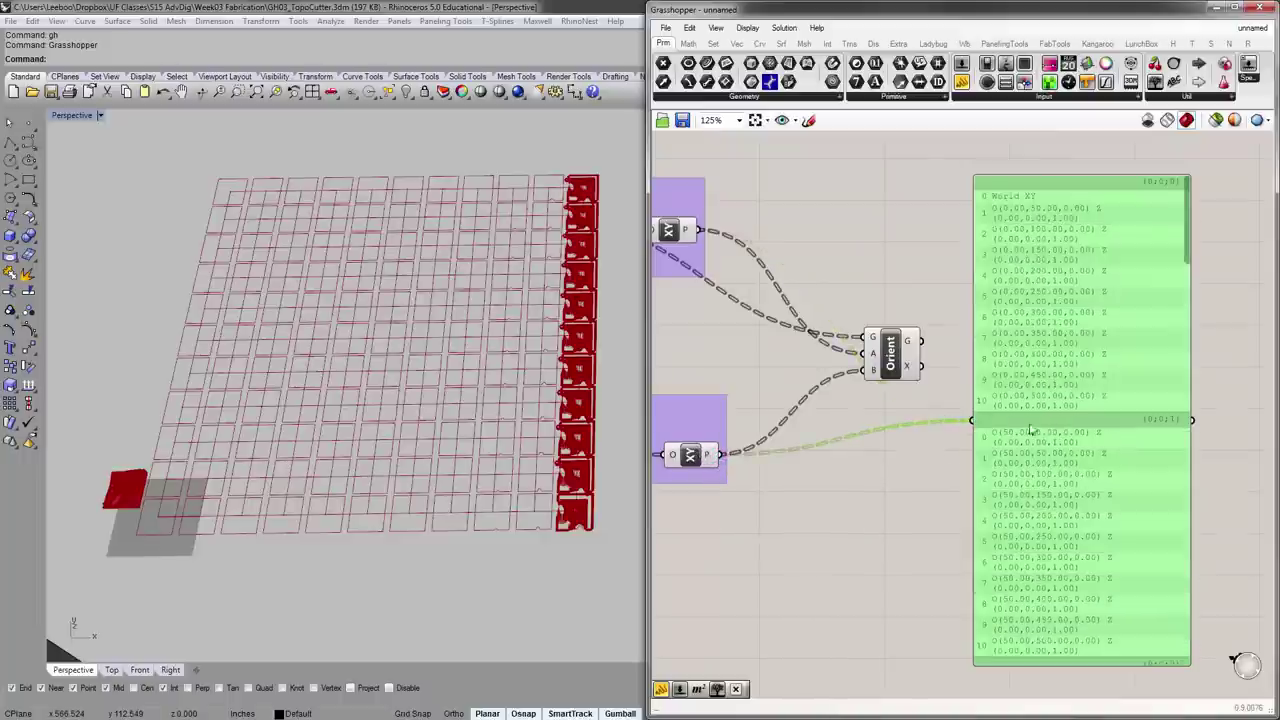
- Set both the Extent X and Extent Y sliders of the square grid to 9
right_click_drag(1045, 413, 982, 418)
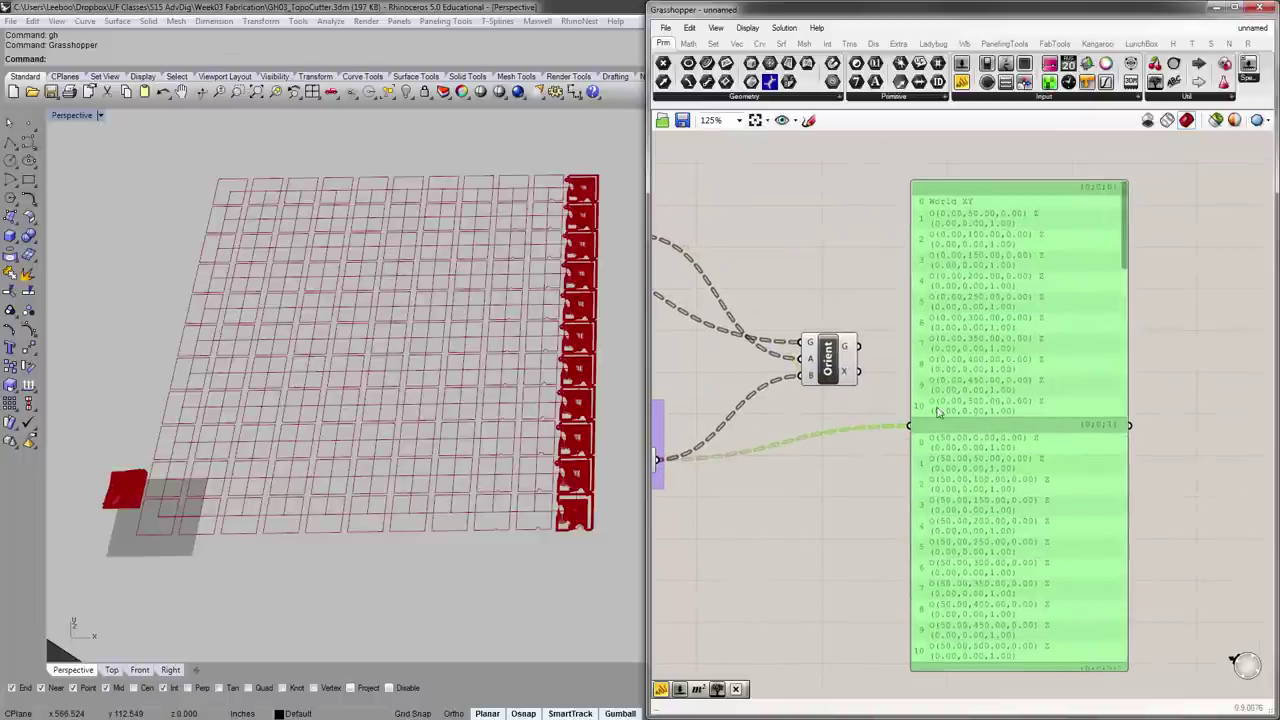
right_click_drag(776, 489, 957, 477)
scroll(957, 477, "down", 1)
right_click_drag(732, 491, 862, 492)
scroll(1002, 426, "up", 2)
right_click_drag(779, 421, 869, 421)
scroll(869, 421, "up", 2)
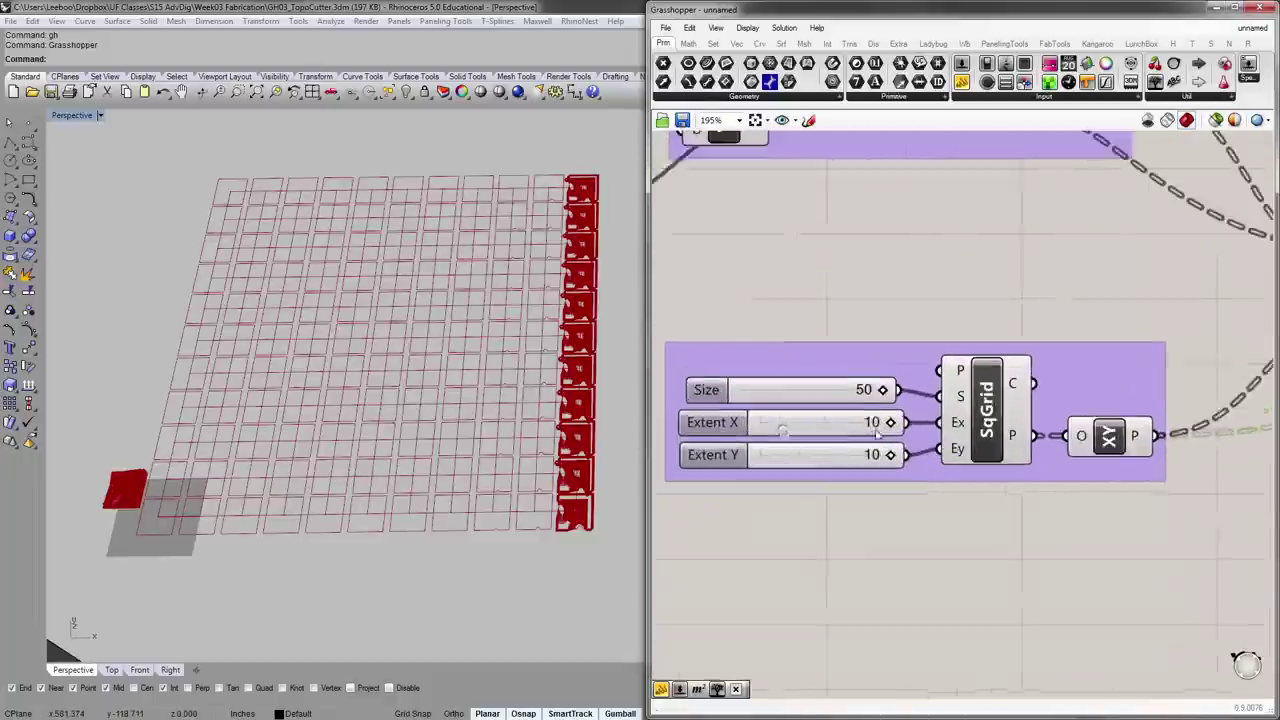
left_click_drag(894, 420, 882, 460)
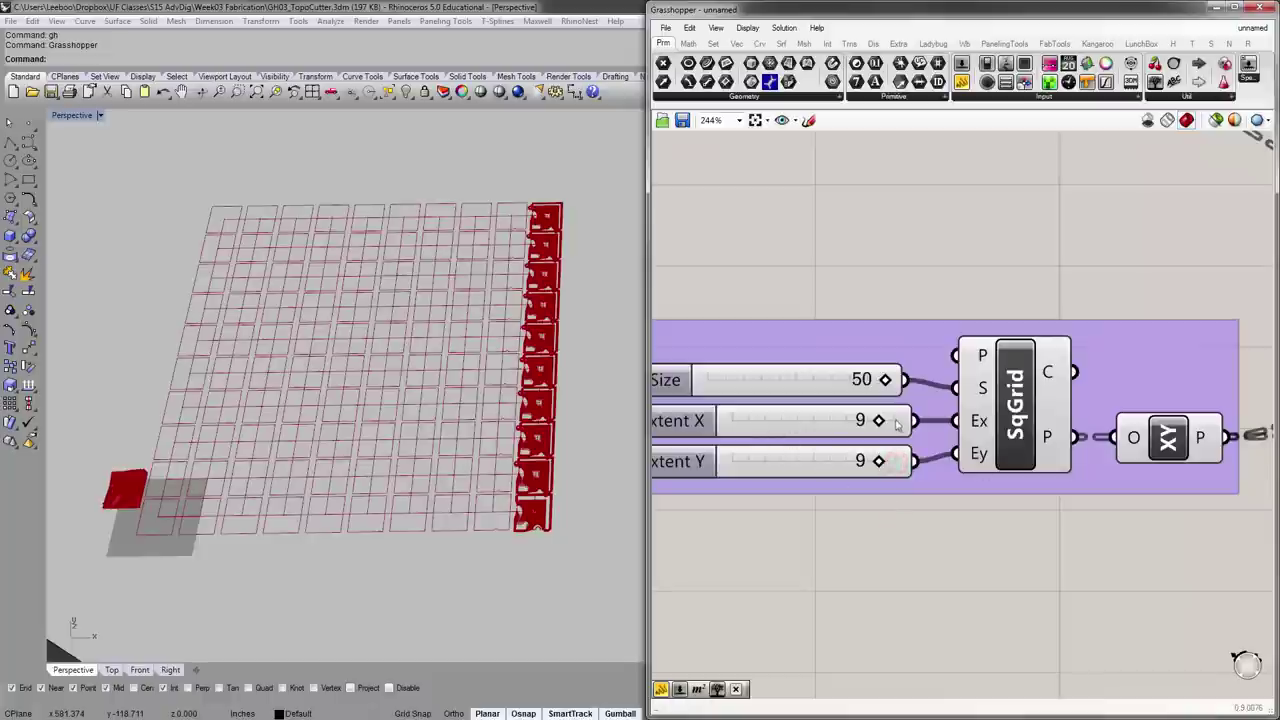
- Inspect the SqGrid points output's tree structure and compare it with the branches of grid planes listed in the panel
right_click_drag(1093, 447, 886, 438)
mouse_move(843, 432)
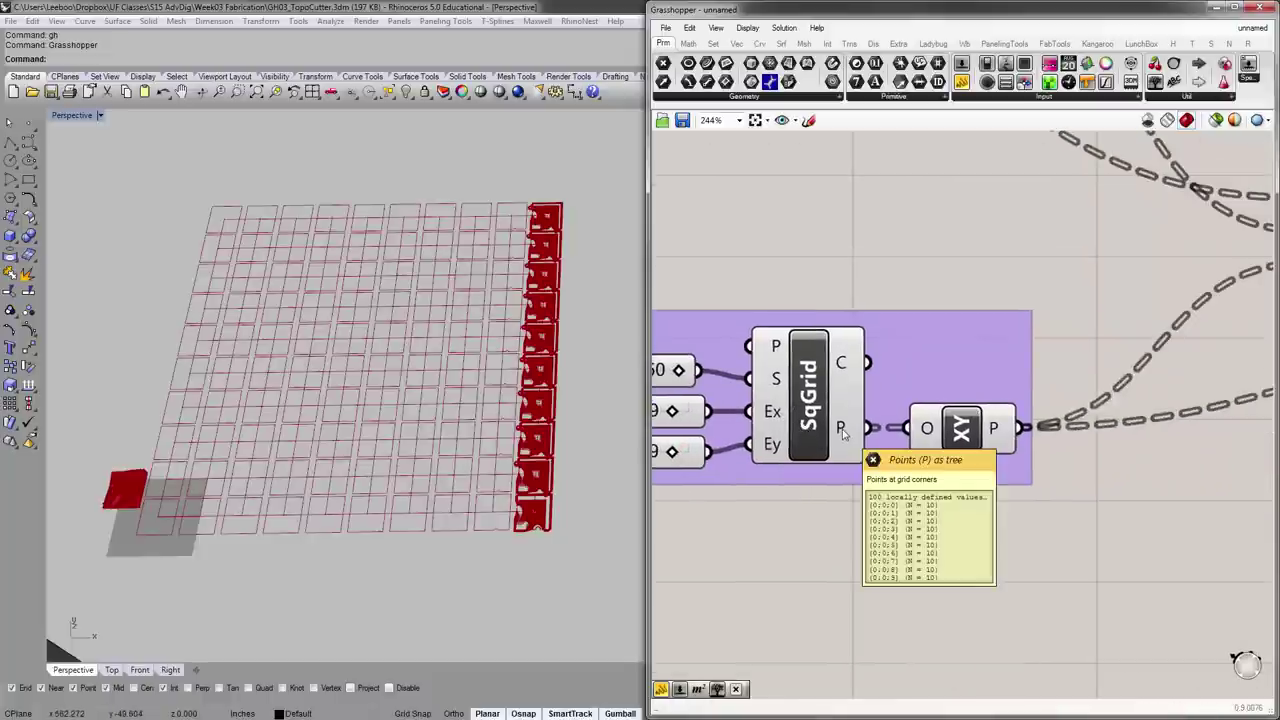
scroll(844, 433, "down", 3)
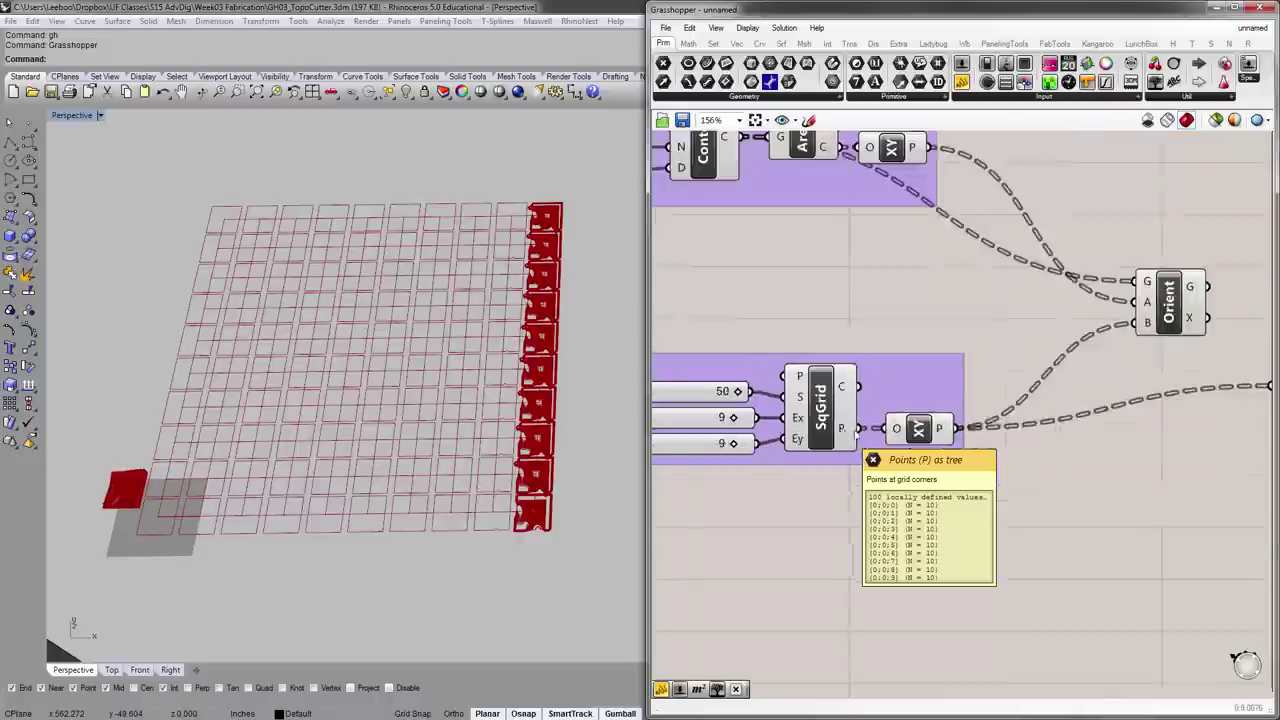
right_click_drag(1025, 424, 797, 400)
scroll(797, 400, "down", 1)
scroll(877, 399, "up", 1)
right_click_drag(953, 375, 871, 395)
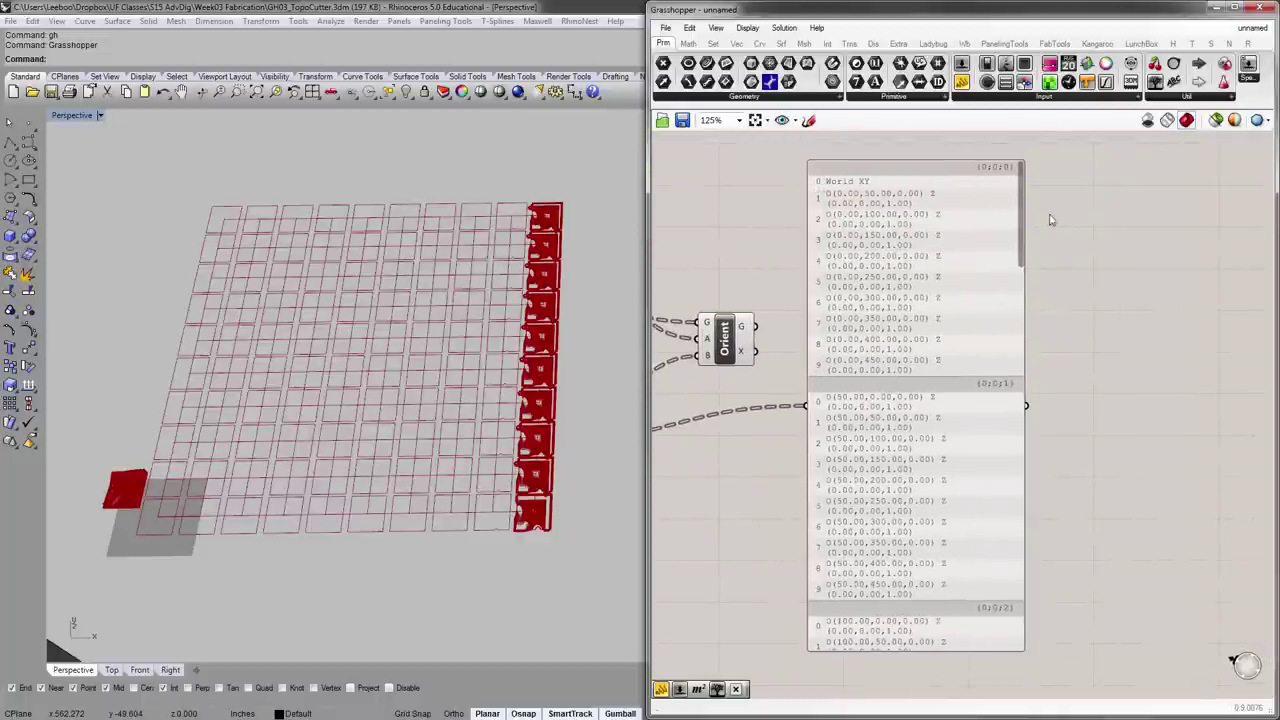
mouse_move(1020, 232)
left_mouse_down()
mouse_move(1023, 628)
mouse_move(1051, 386)
mouse_move(1040, 233)
left_mouse_up()
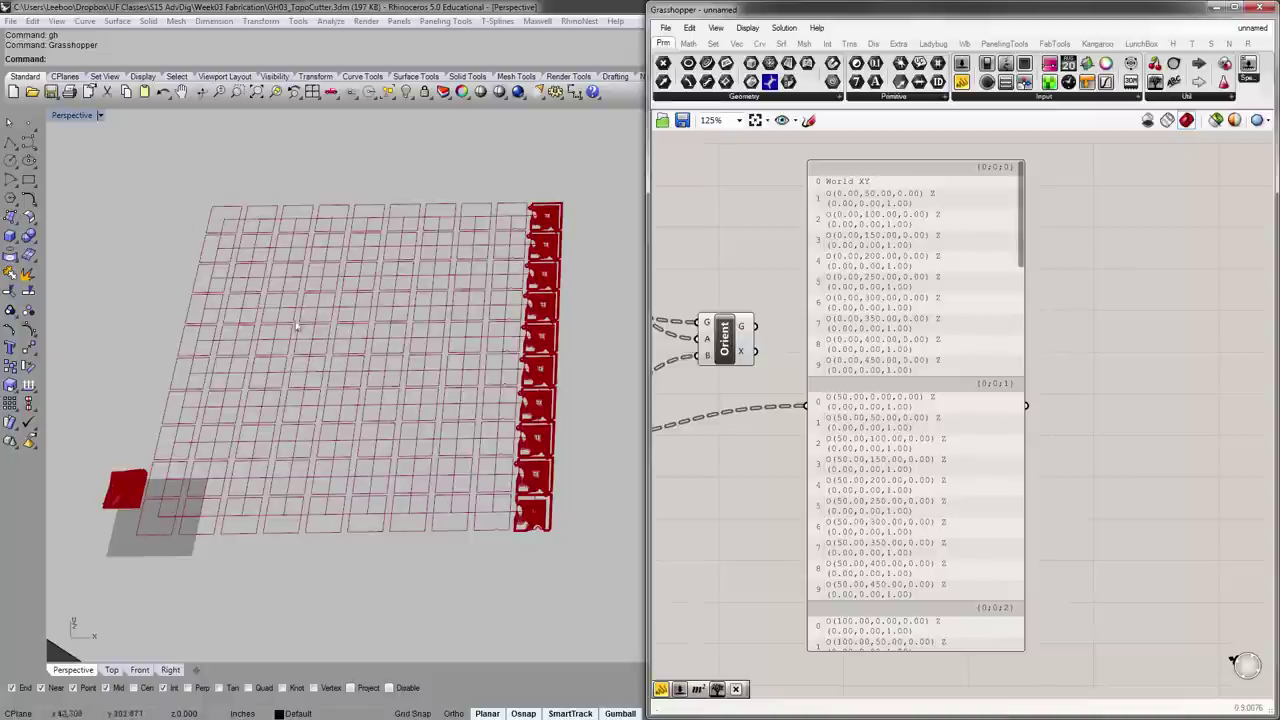
right_click_drag(696, 362, 866, 357)
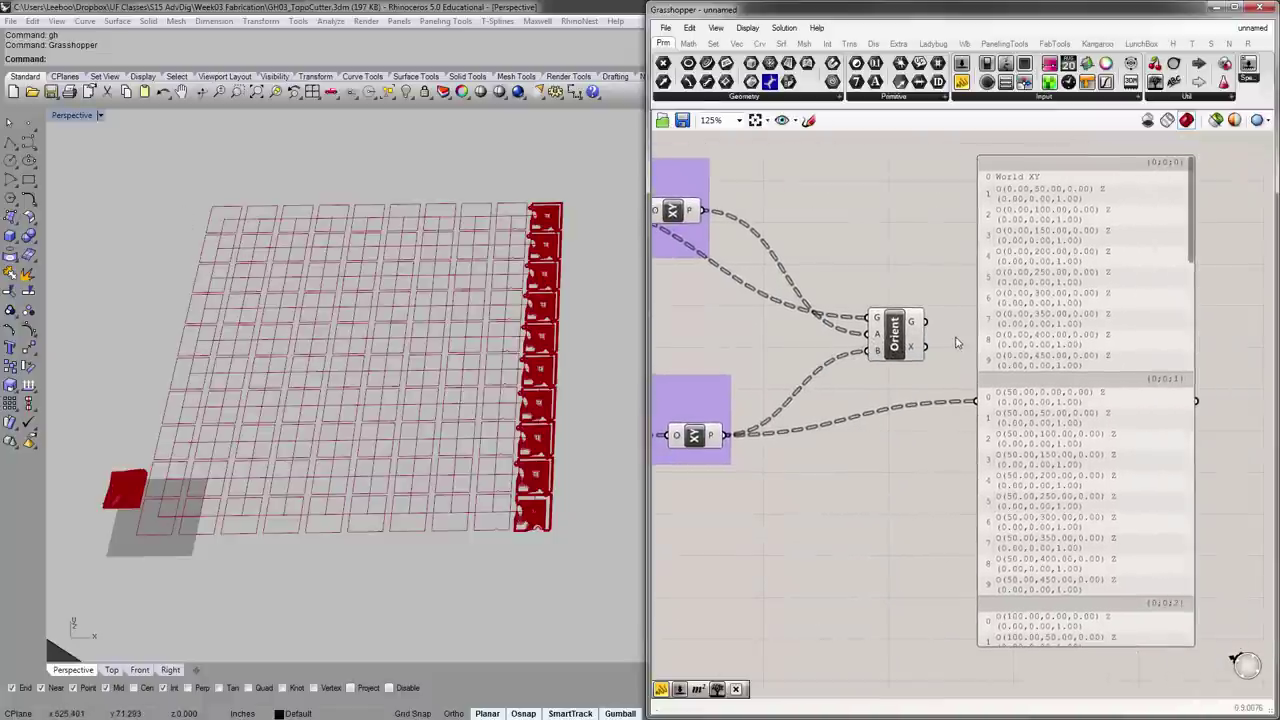
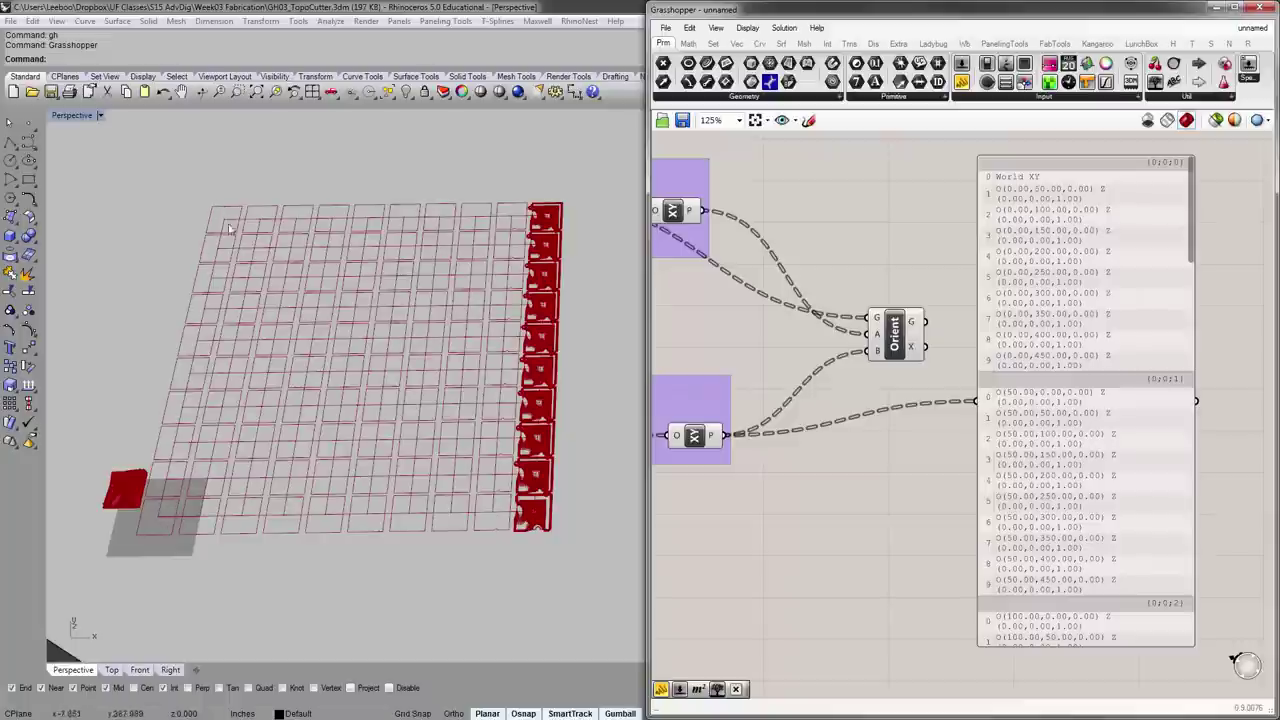
- Add a Flatten Tree component and place it below Orient, next to the square grid group
right_click_drag(888, 458, 986, 452)
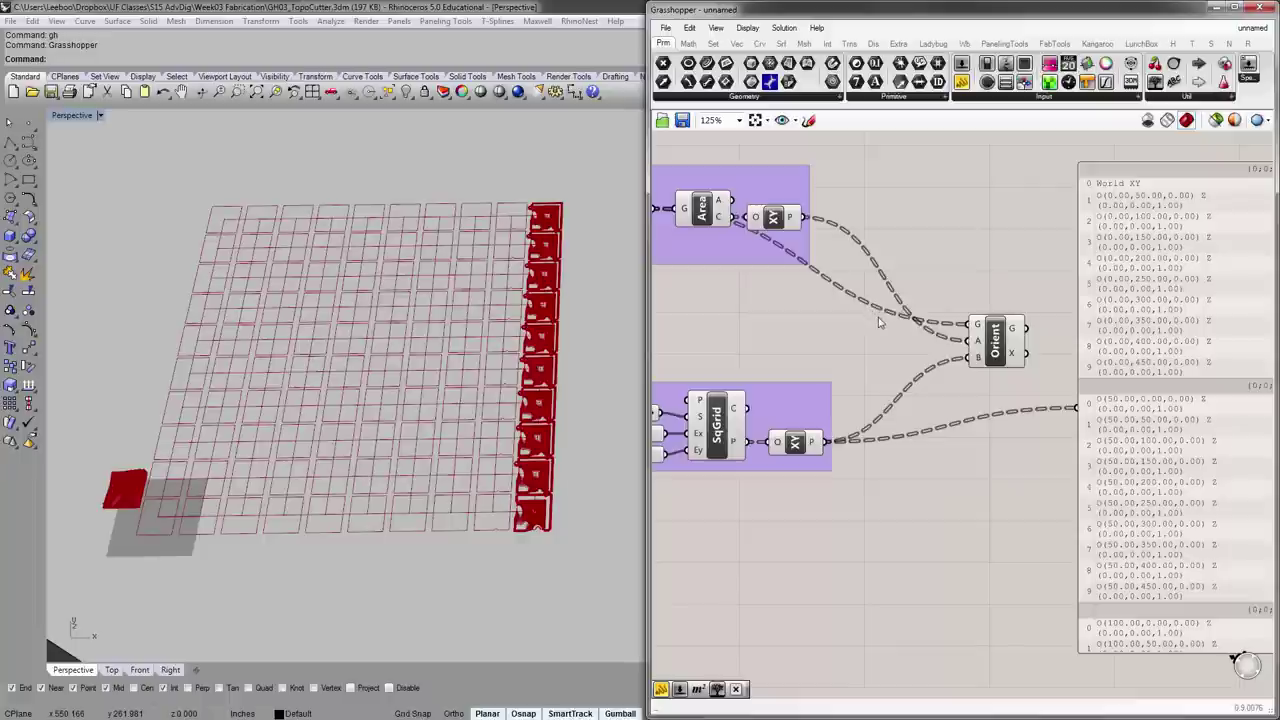
double_click(835, 341)
type("f")
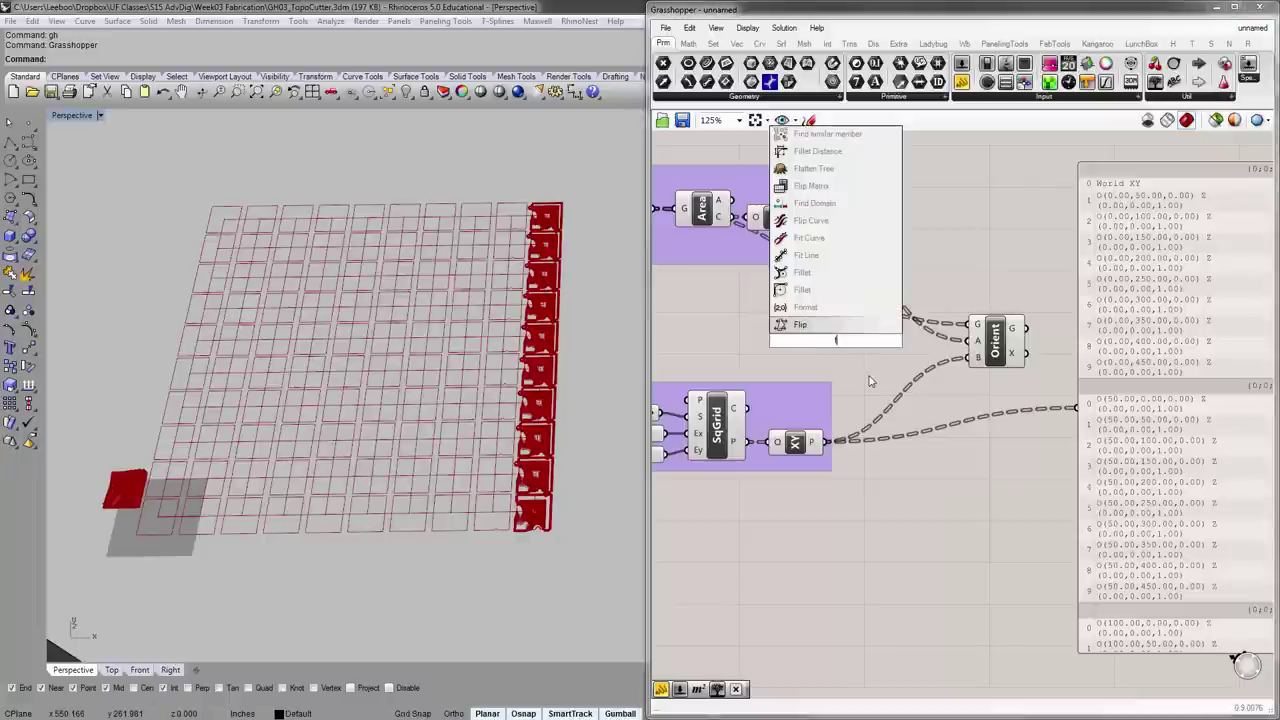
type("latt")
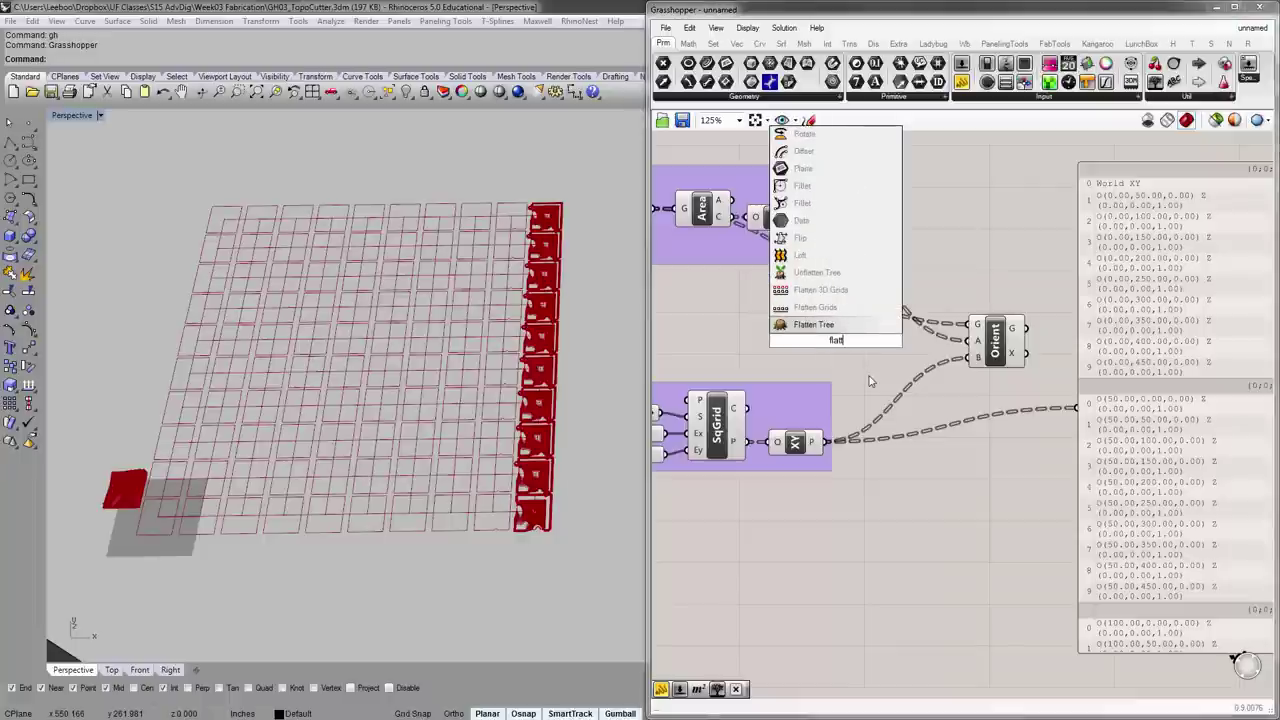
left_click(845, 326)
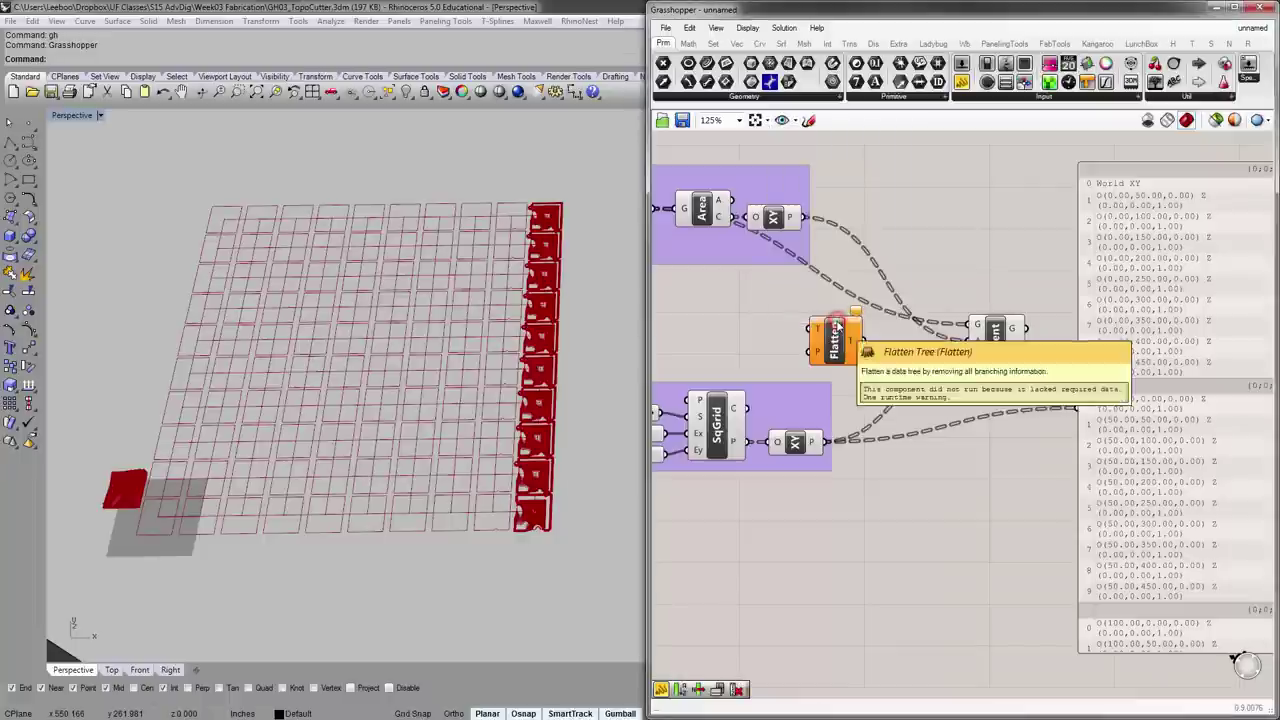
left_click_drag(834, 333, 932, 484)
- Wire the grid XY Plane's P output into Flatten's T input, and connect Flatten's T output to the panel
right_click_drag(1027, 479, 964, 463)
left_click_drag(872, 475, 890, 459)
left_click_drag(764, 430, 864, 452)
right_click_drag(918, 471, 896, 474)
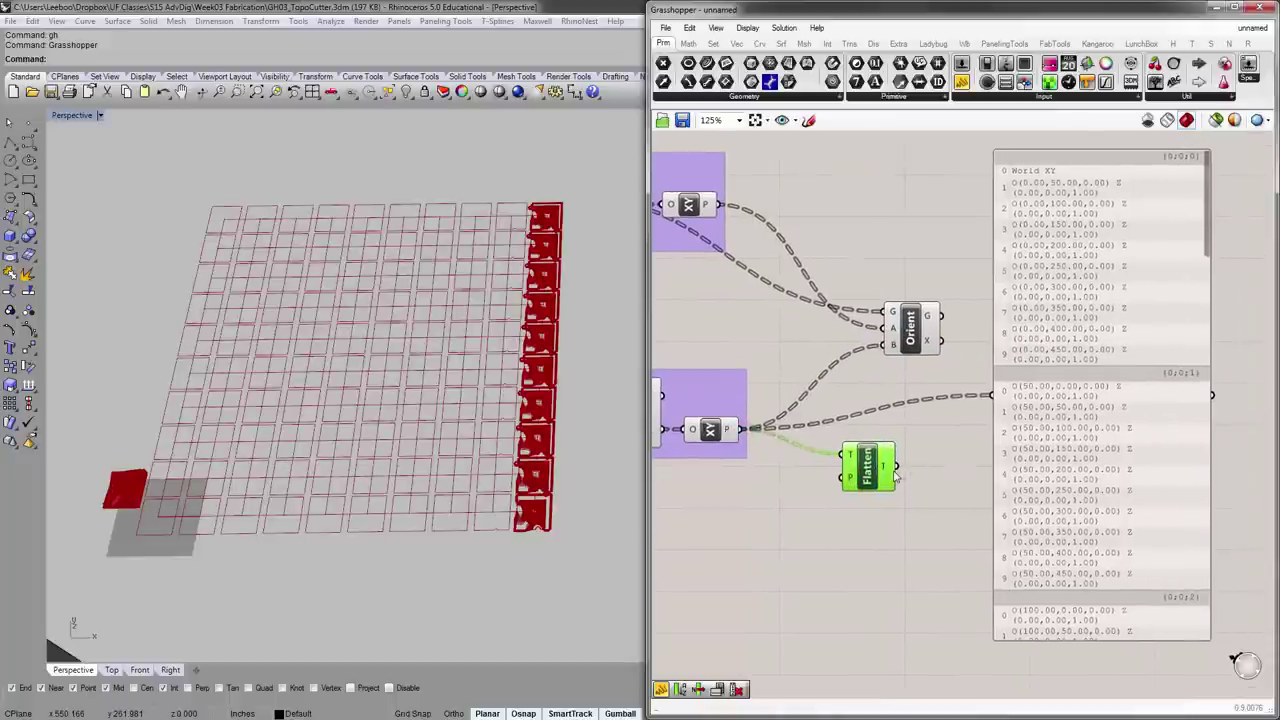
left_click_drag(897, 466, 993, 395)
left_click_drag(1210, 195, 1213, 108)
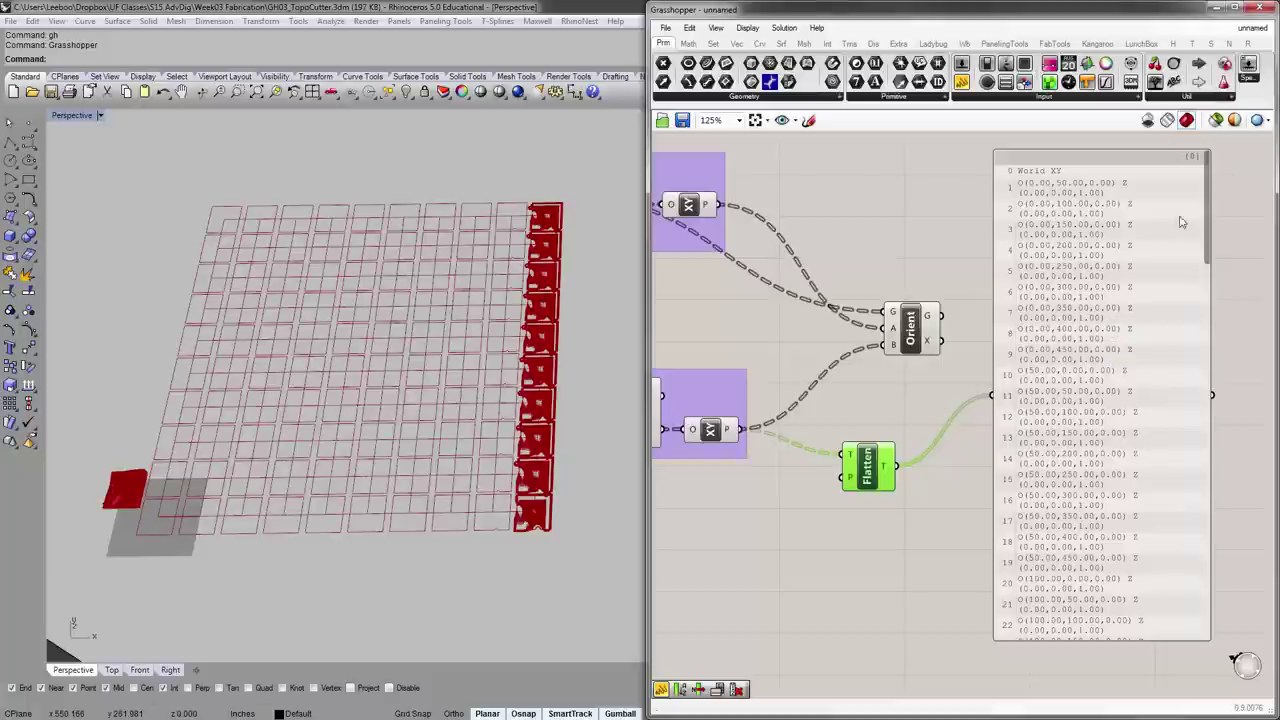
left_click_drag(1209, 207, 1210, 202)
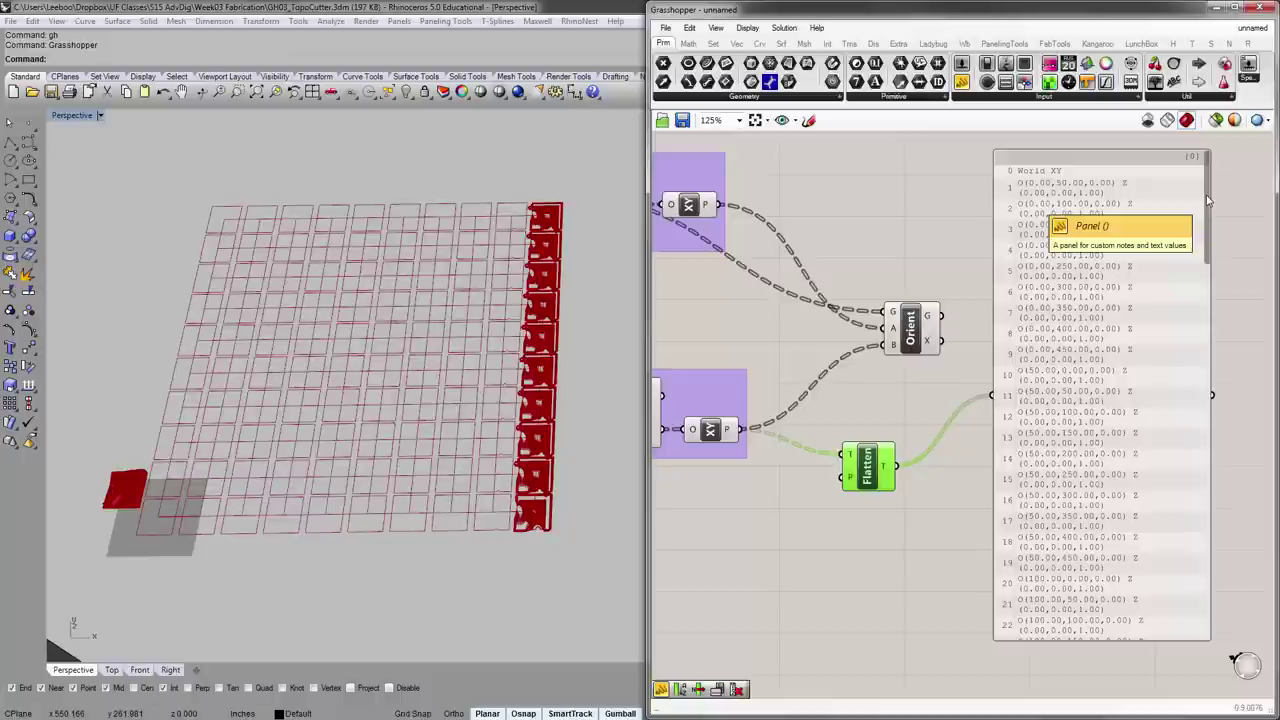
- Wire the contour XY Plane's P output into Flatten's T input and read the flattened plane list in the panel through to its end
left_click_drag(1207, 200, 1199, 173)
right_click_drag(868, 285, 932, 325)
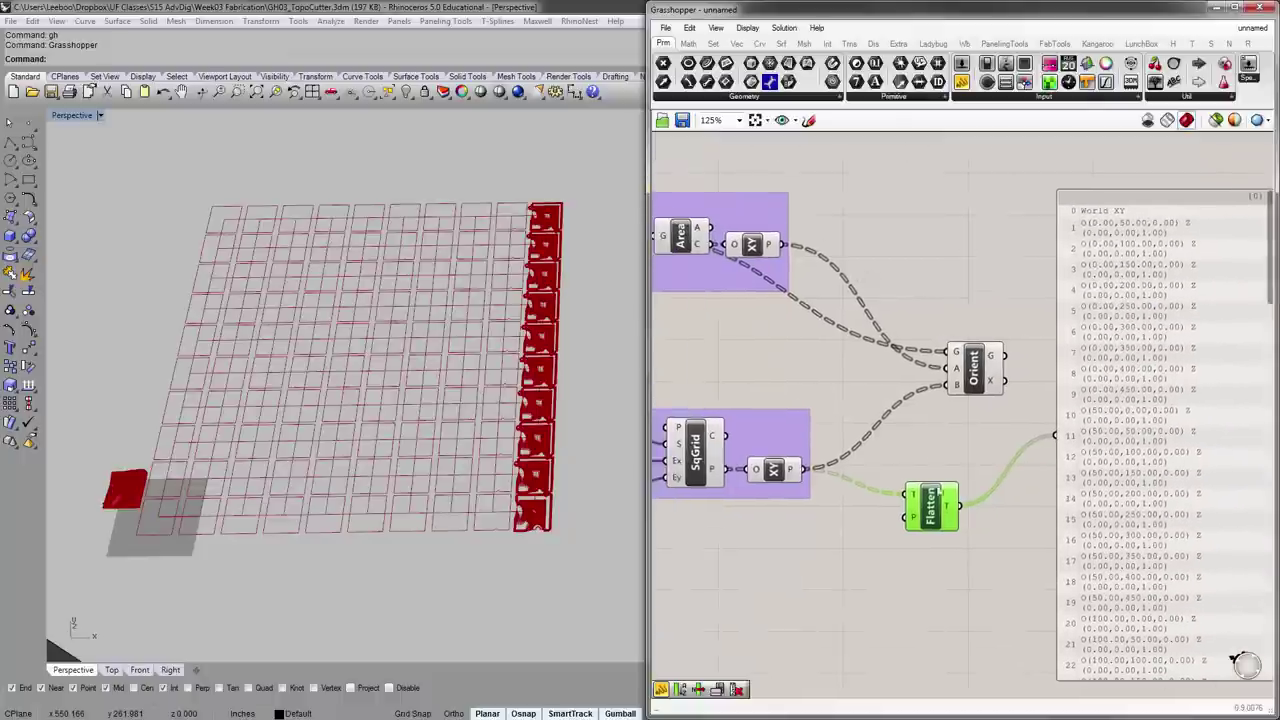
left_click_drag(943, 505, 946, 478)
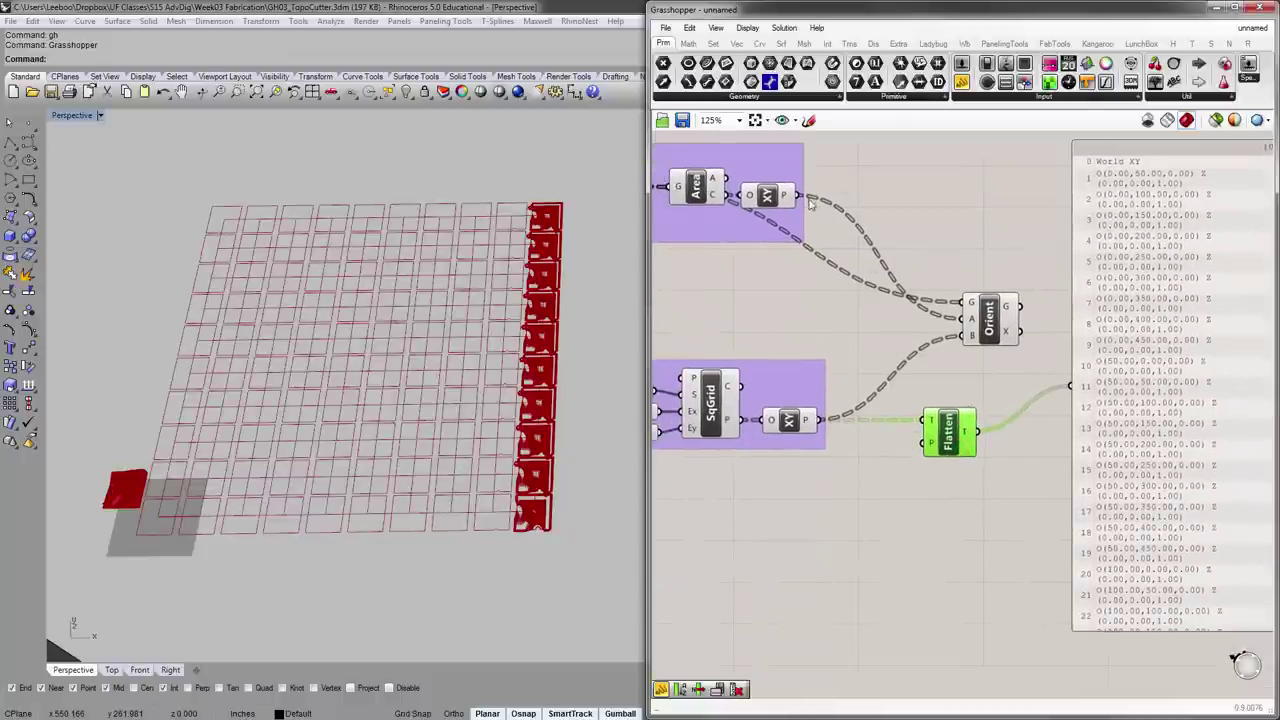
left_click_drag(821, 196, 928, 440)
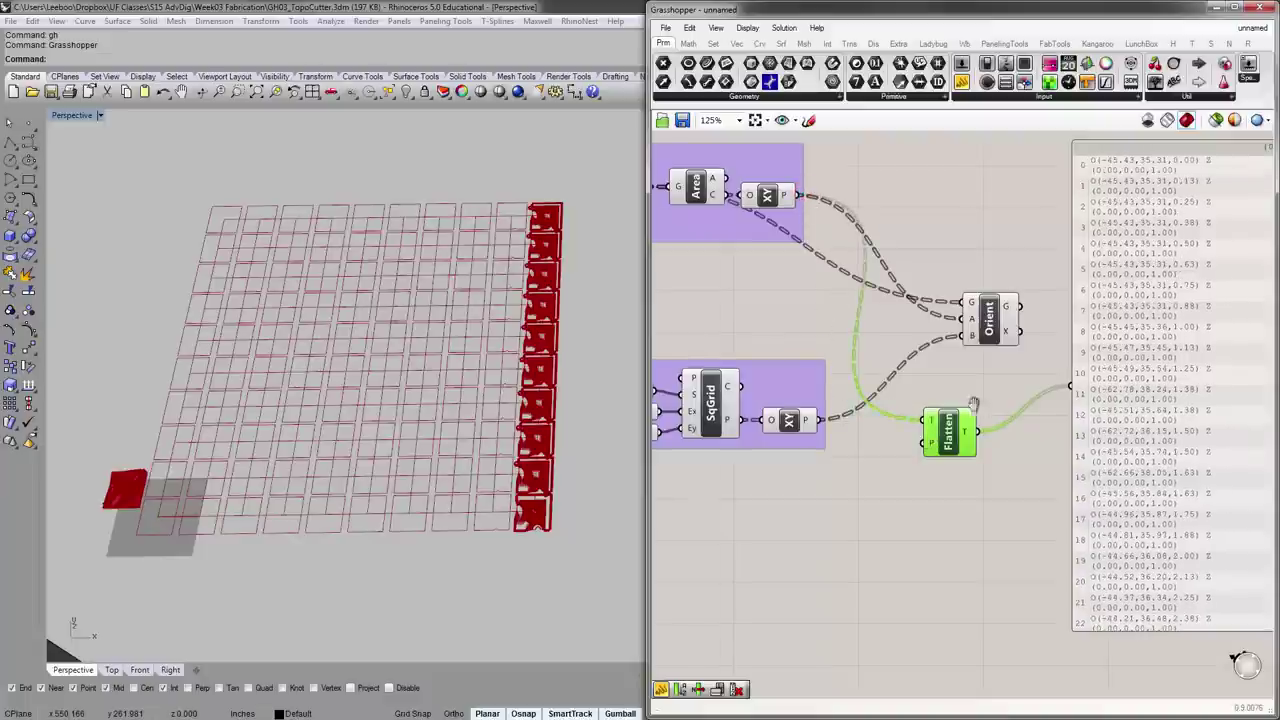
right_click_drag(1278, 224, 1188, 212)
left_click_drag(1195, 204, 1224, 582)
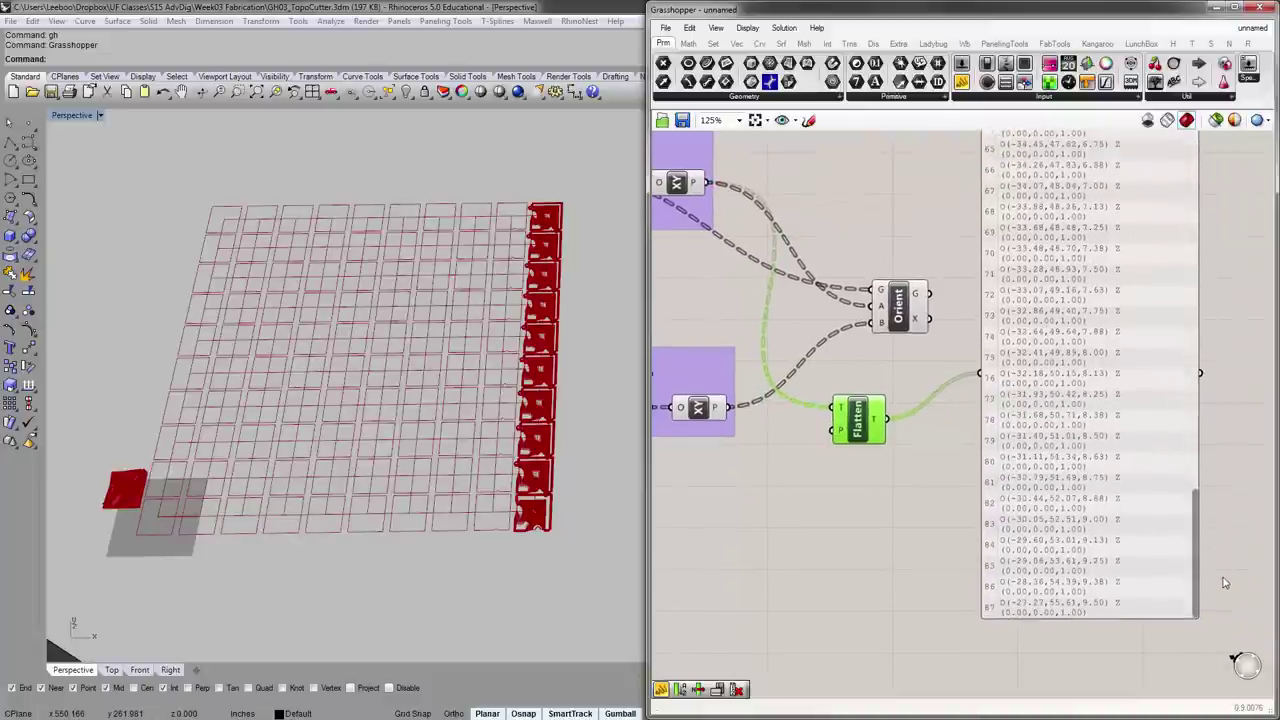
left_click_drag(1215, 515, 1197, 122)
- Connect Contour's C output to Flatten's T input and examine the flattened curve list in the panel
right_click_drag(908, 216, 987, 231)
scroll(884, 256, "down", 1)
left_click_drag(689, 208, 914, 399)
mouse_move(1197, 269)
left_mouse_down()
mouse_move(1203, 554)
mouse_move(1200, 306)
mouse_move(1218, 259)
left_mouse_up()
left_click(1208, 279)
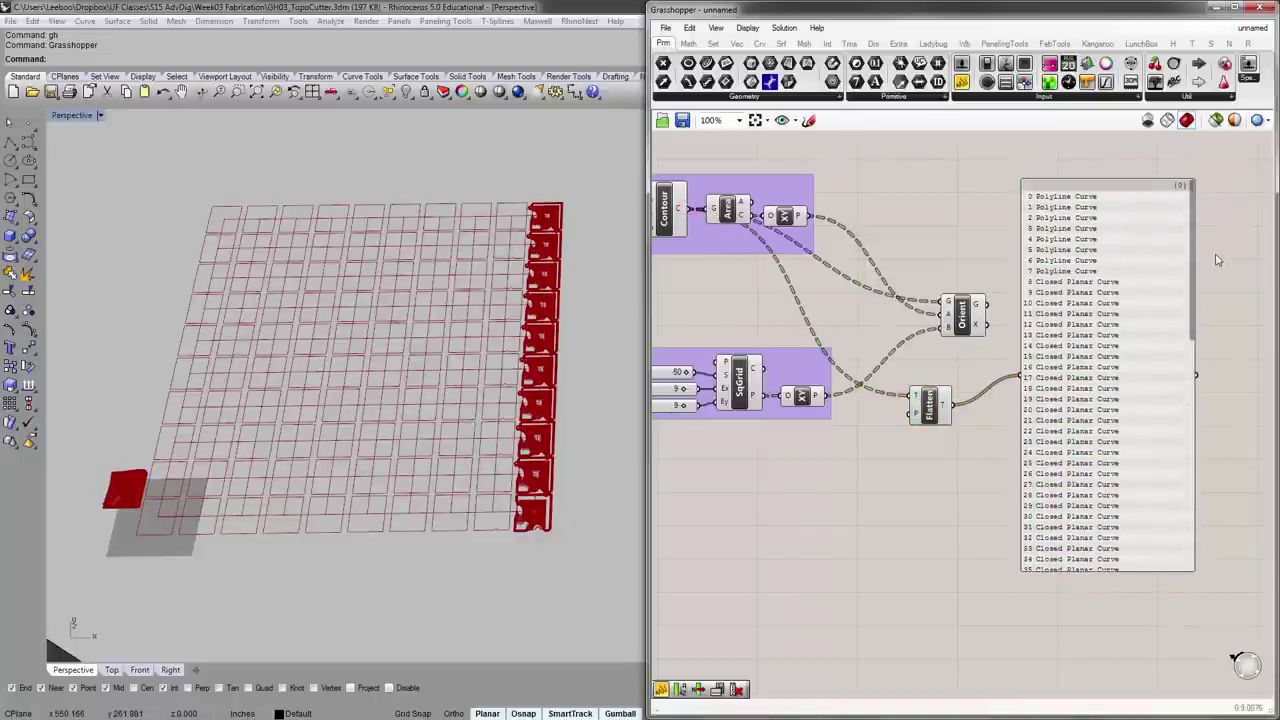
left_click(1220, 266)
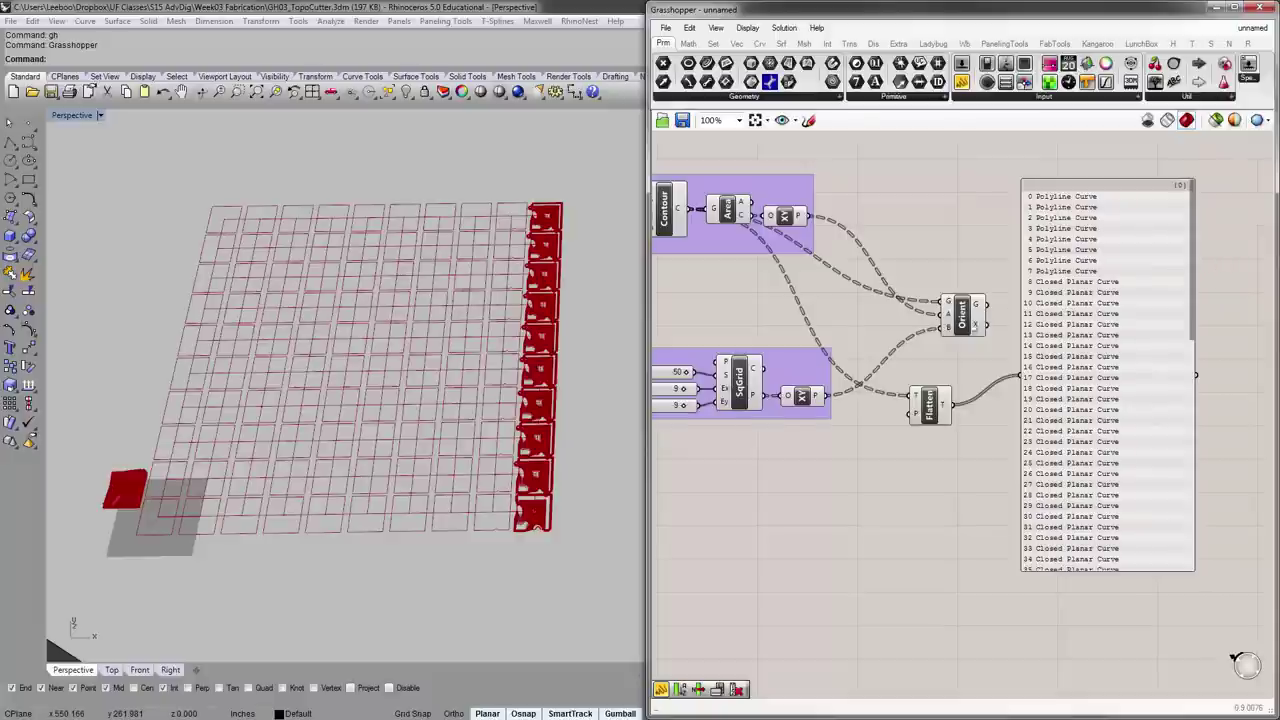
scroll(975, 325, "up", 2)
left_click(898, 422)
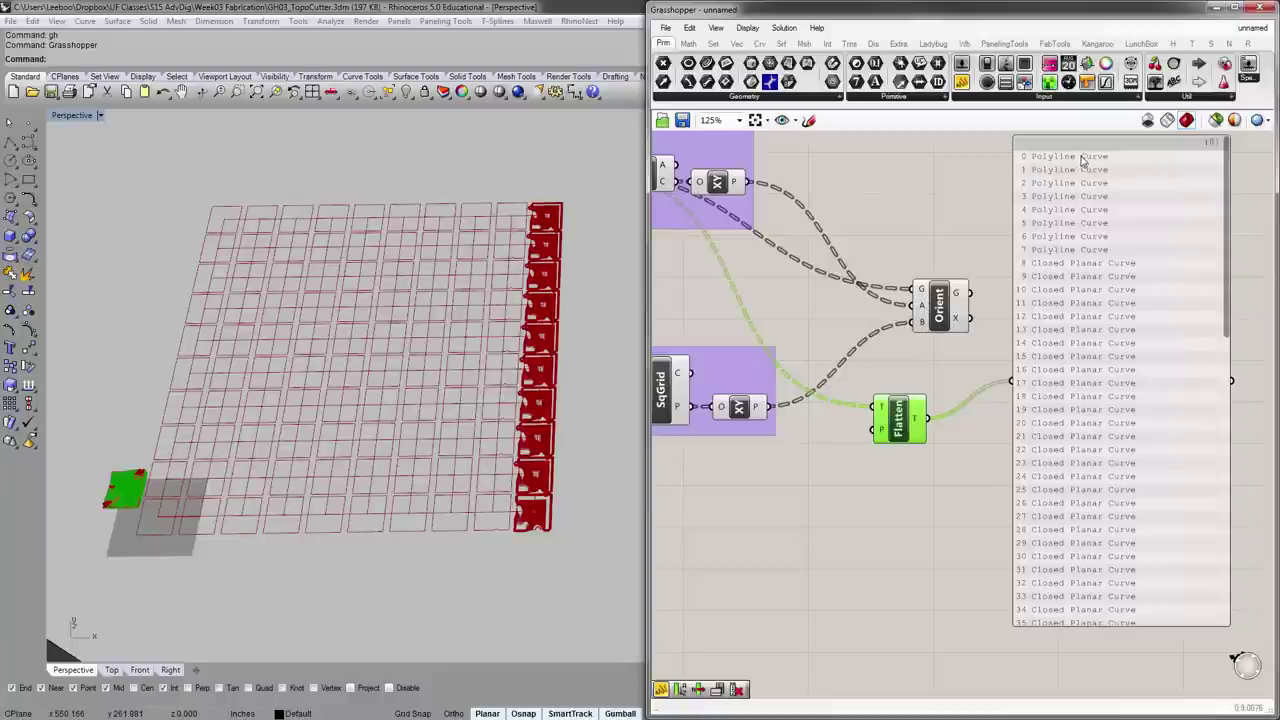
right_click_drag(1080, 243, 1064, 260)
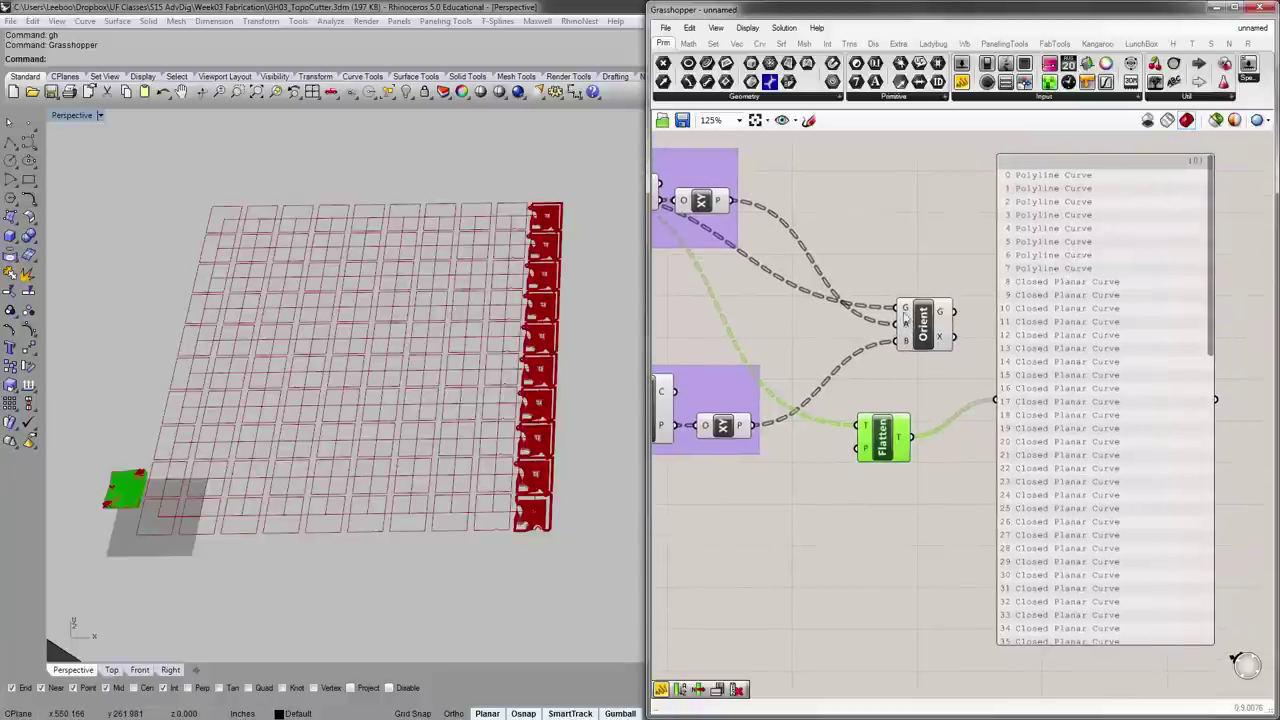
- Enable Flatten on the G, A and B inputs of Orient
right_click_drag(905, 330, 975, 371)
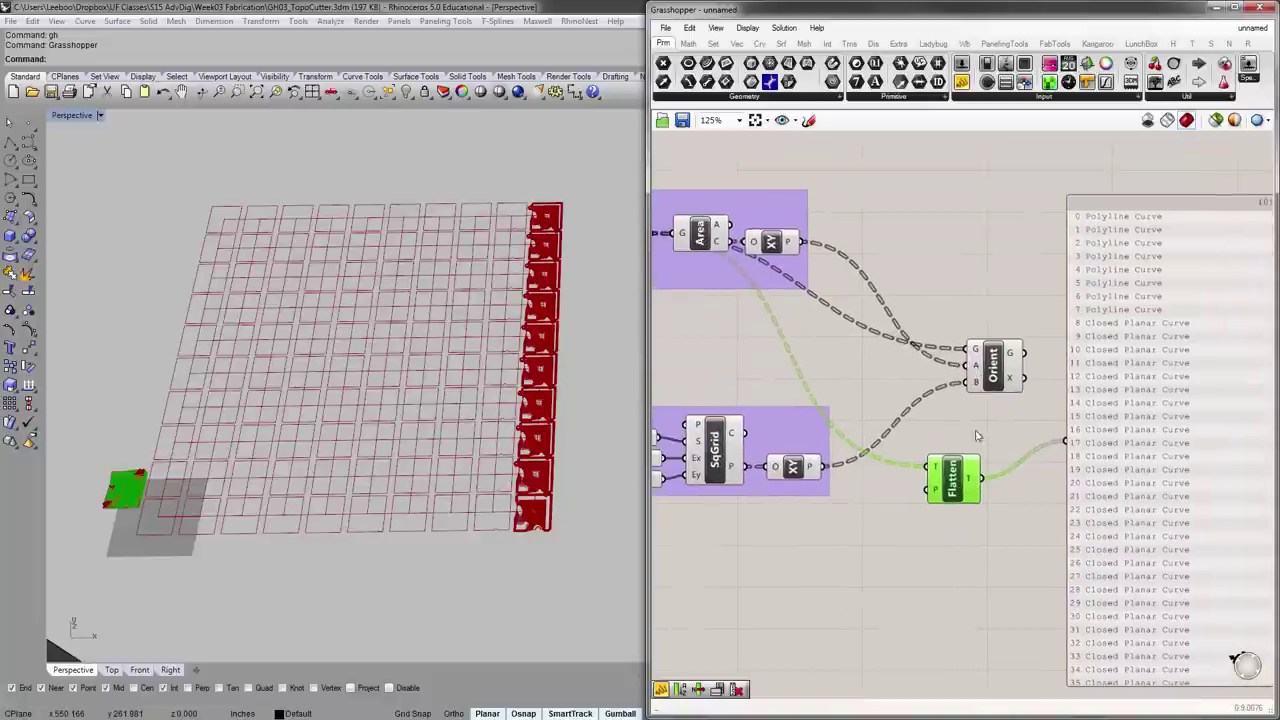
scroll(977, 436, "up", 3)
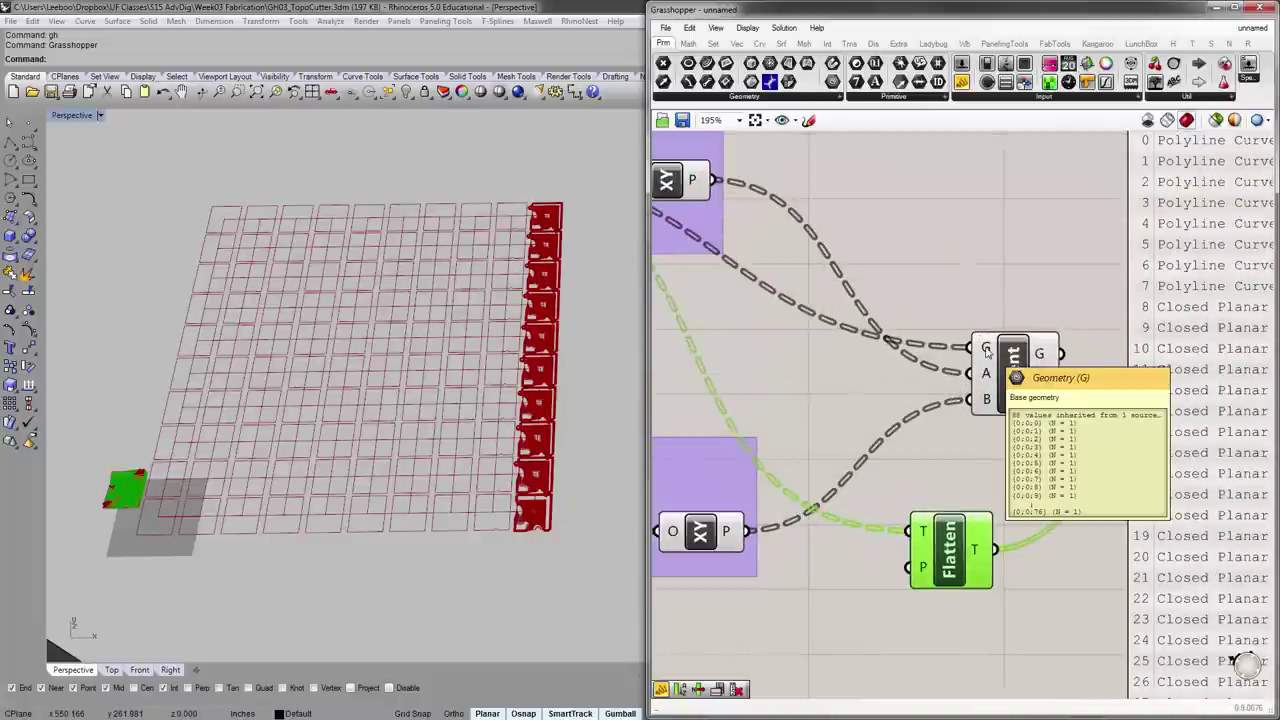
right_click(986, 349)
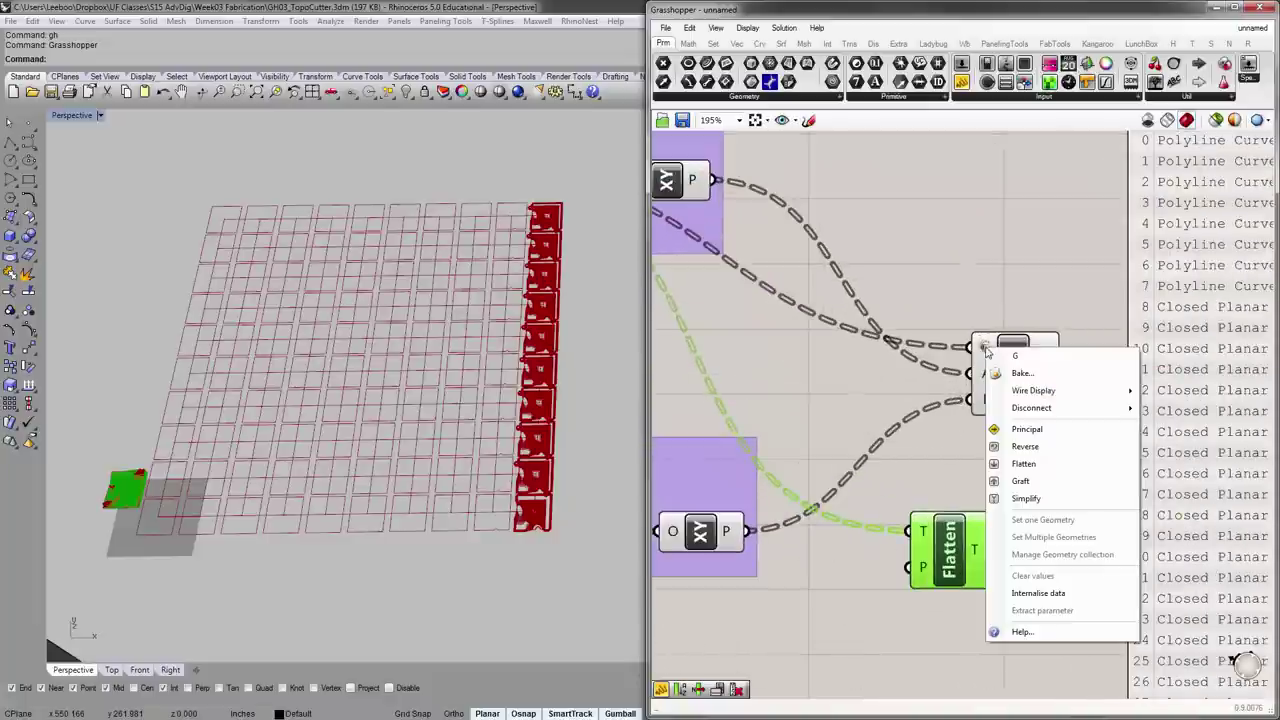
left_click(1017, 467)
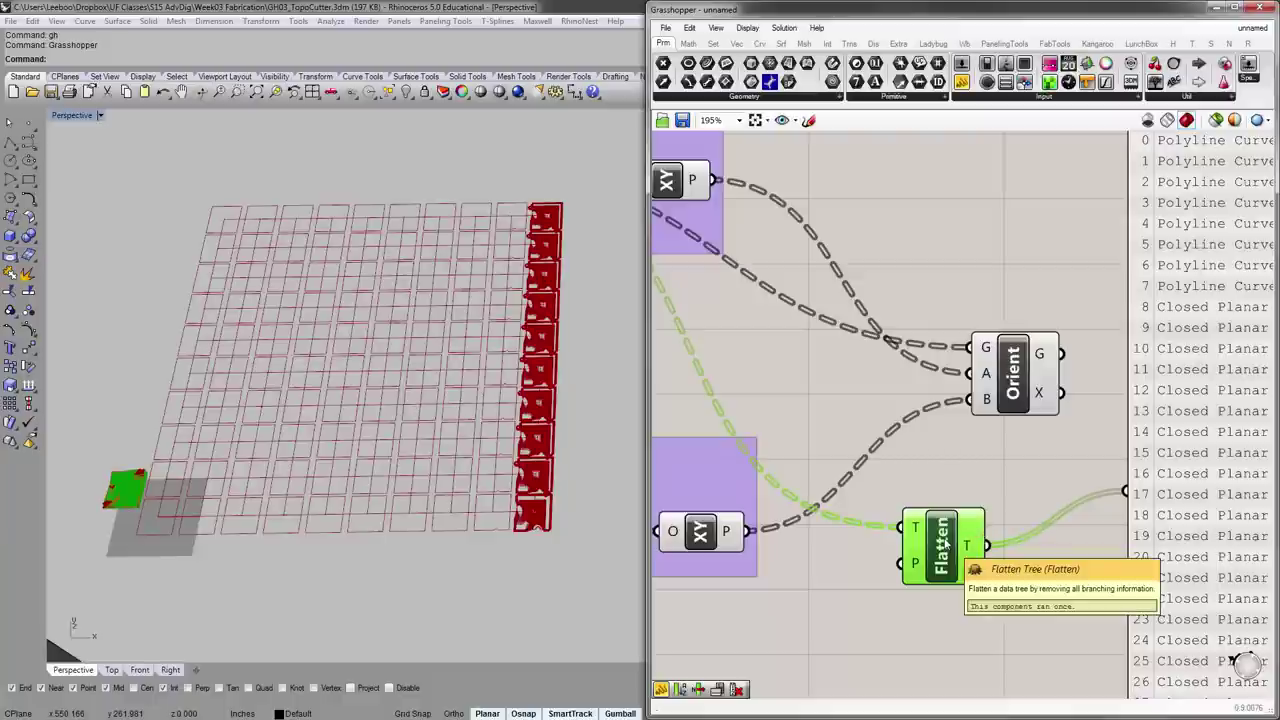
right_click(986, 346)
left_click(1041, 454)
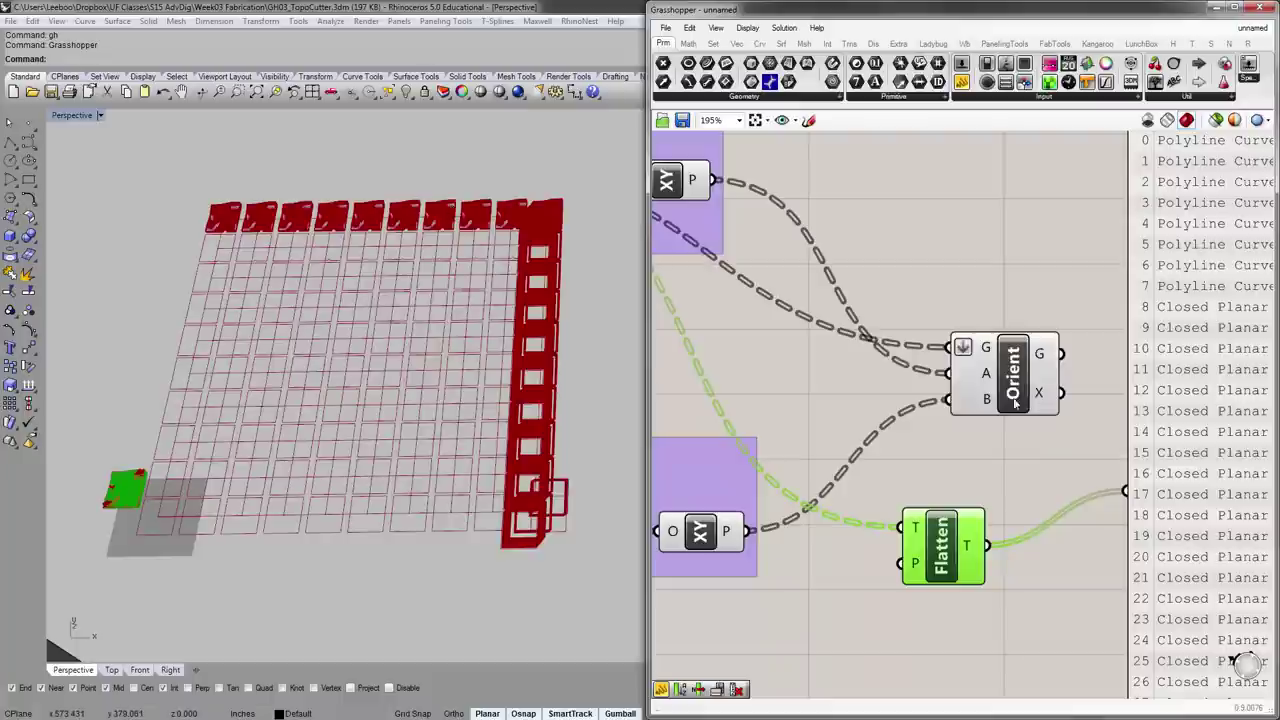
right_click(986, 374)
left_click(1025, 490)
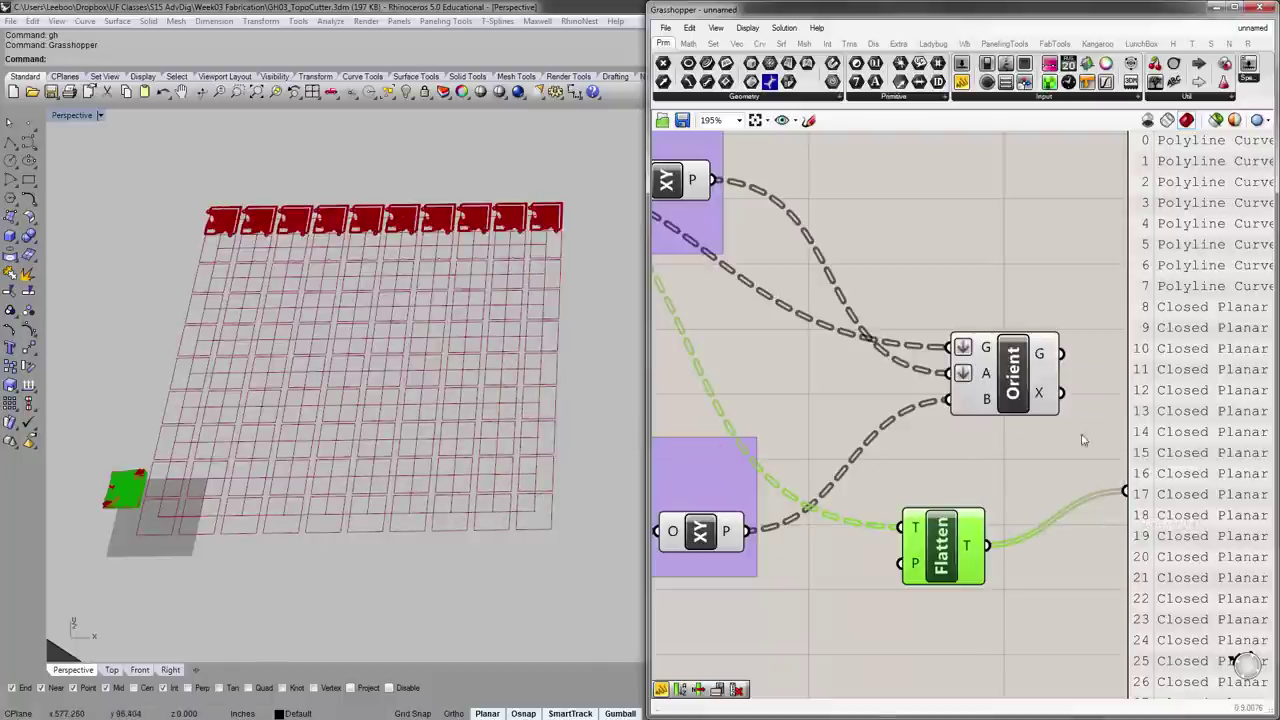
right_click(986, 399)
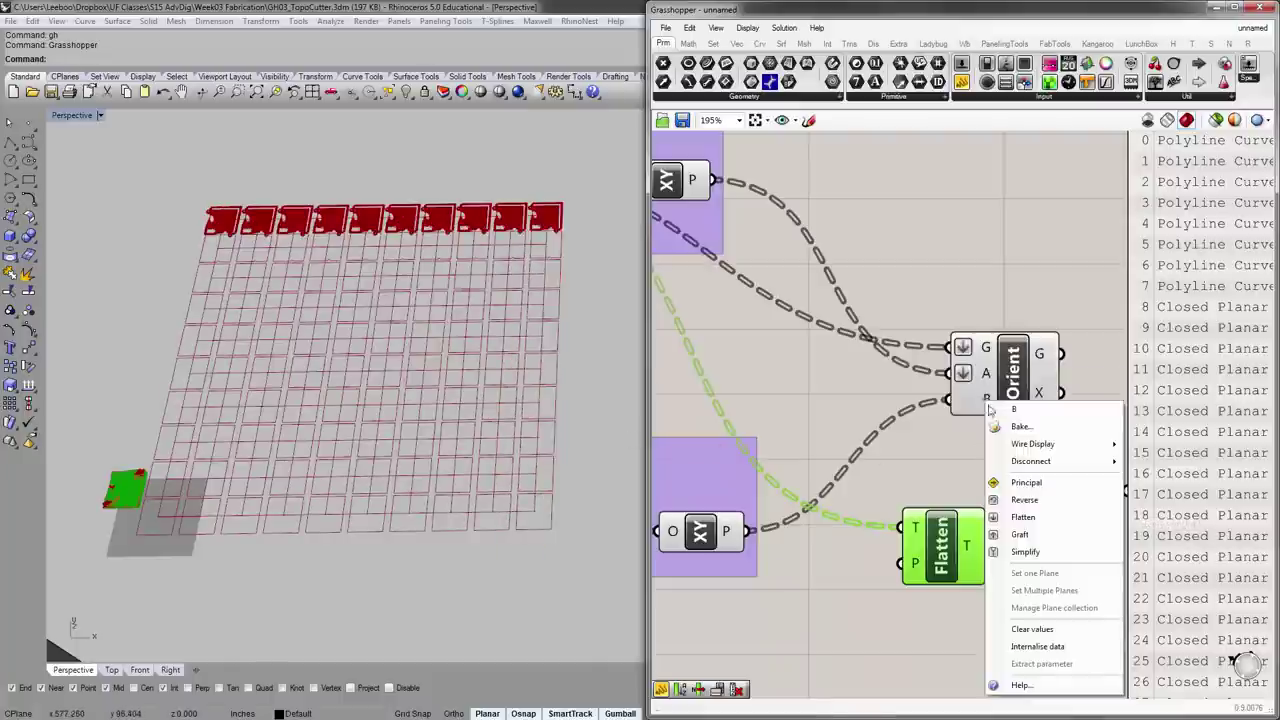
left_click(1025, 517)
left_click(974, 464)
- Delete the Flatten Tree component and move Orient closer to the contour and square grid groups
left_click(1030, 378)
left_click(941, 546)
key("Delete")
right_click_drag(895, 403, 923, 397)
left_click_drag(1043, 364, 941, 362)
- Examine how the oriented contours are distributed over the grid points in the perspective viewport and check Orient's component options
right_click_drag(386, 369, 262, 409)
scroll(142, 428, "up", 7)
left_click(134, 418)
scroll(133, 418, "down", 5)
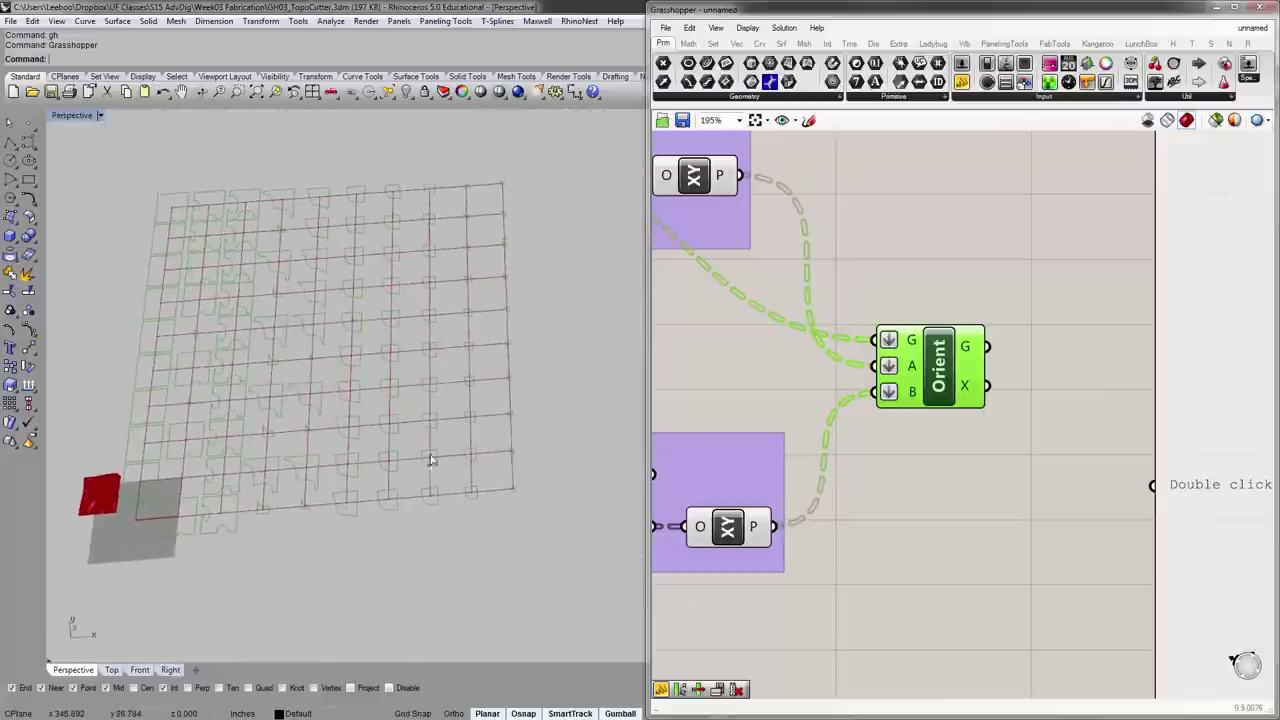
left_click(688, 383)
scroll(510, 402, "up", 5)
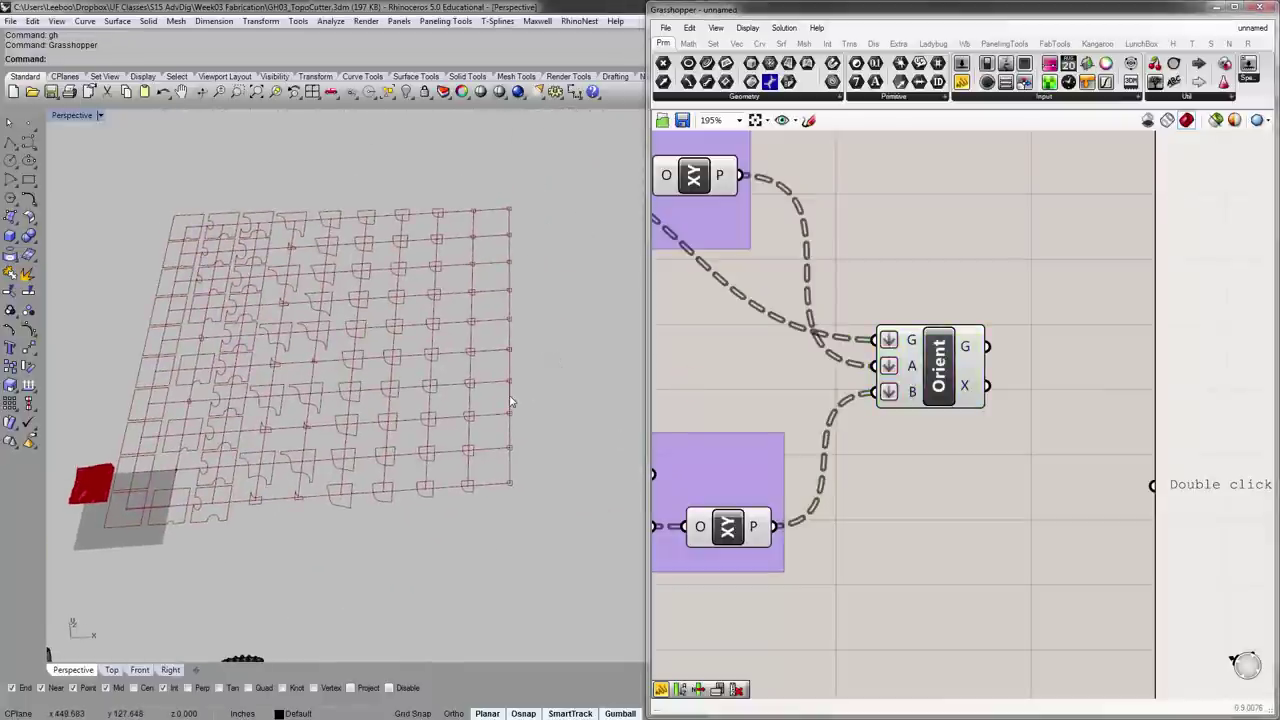
right_click_drag(849, 376, 924, 381)
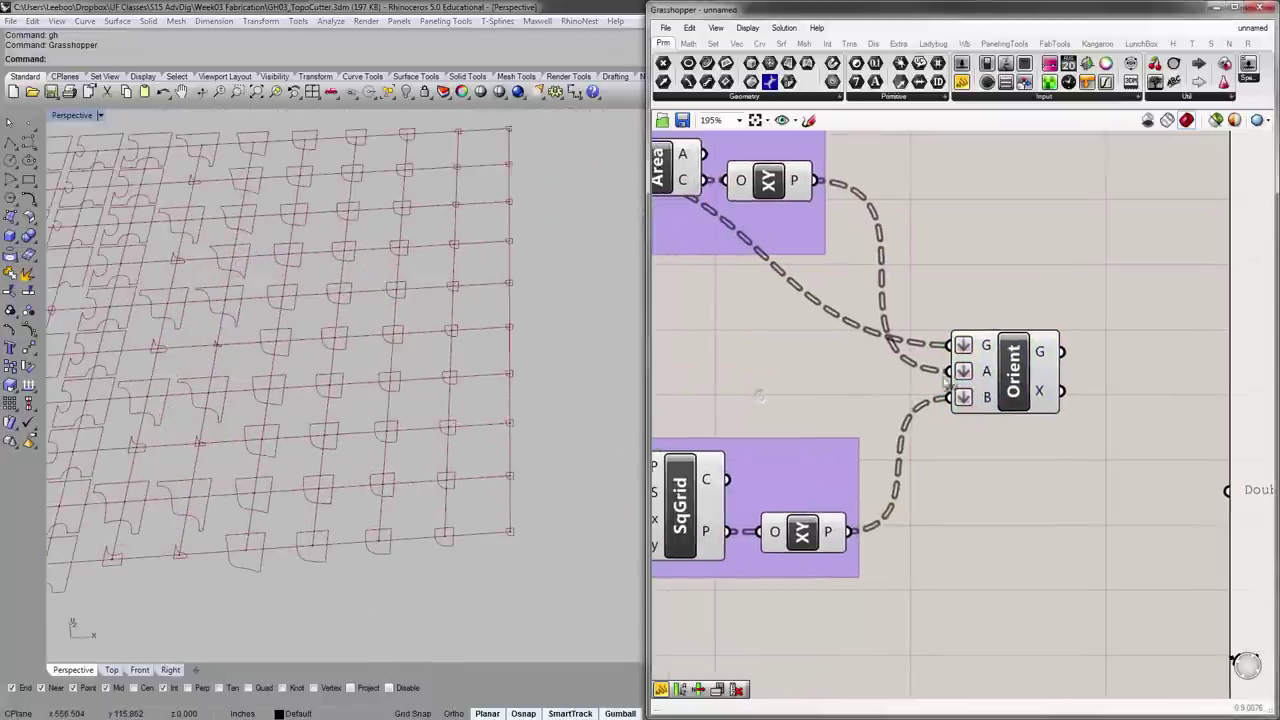
left_click(1035, 397)
right_click(1020, 385)
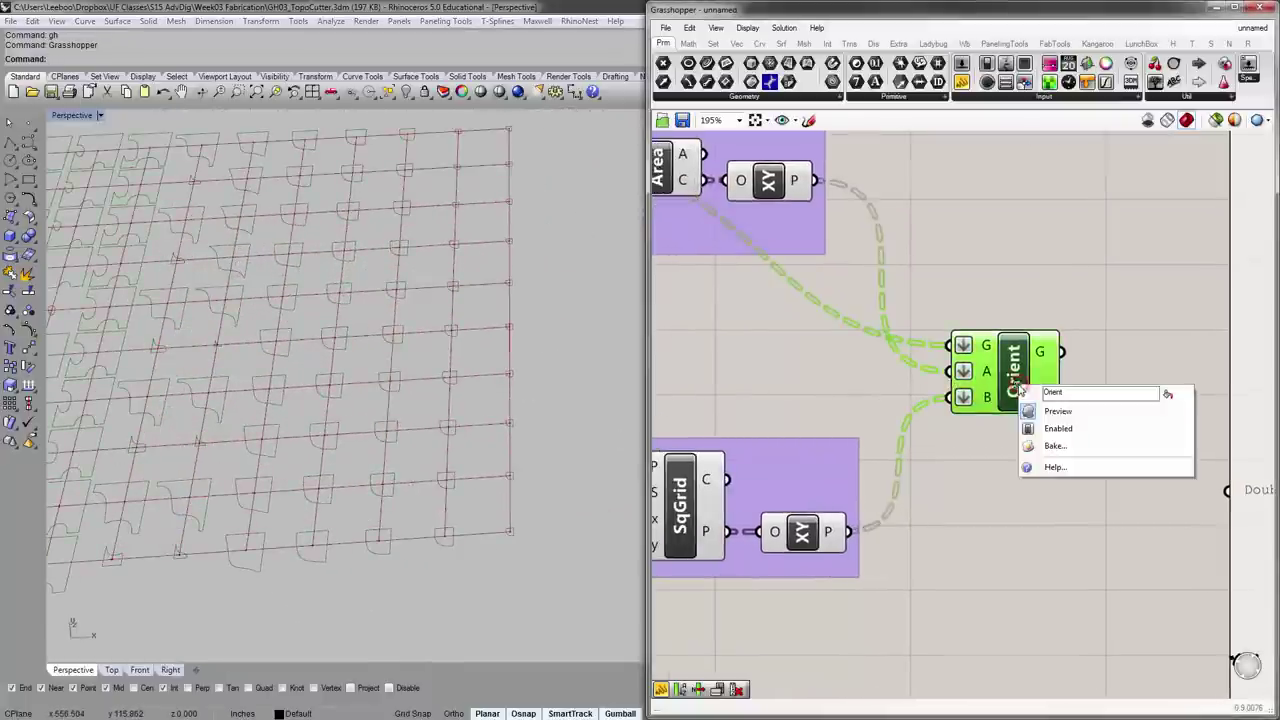
left_click(969, 520)
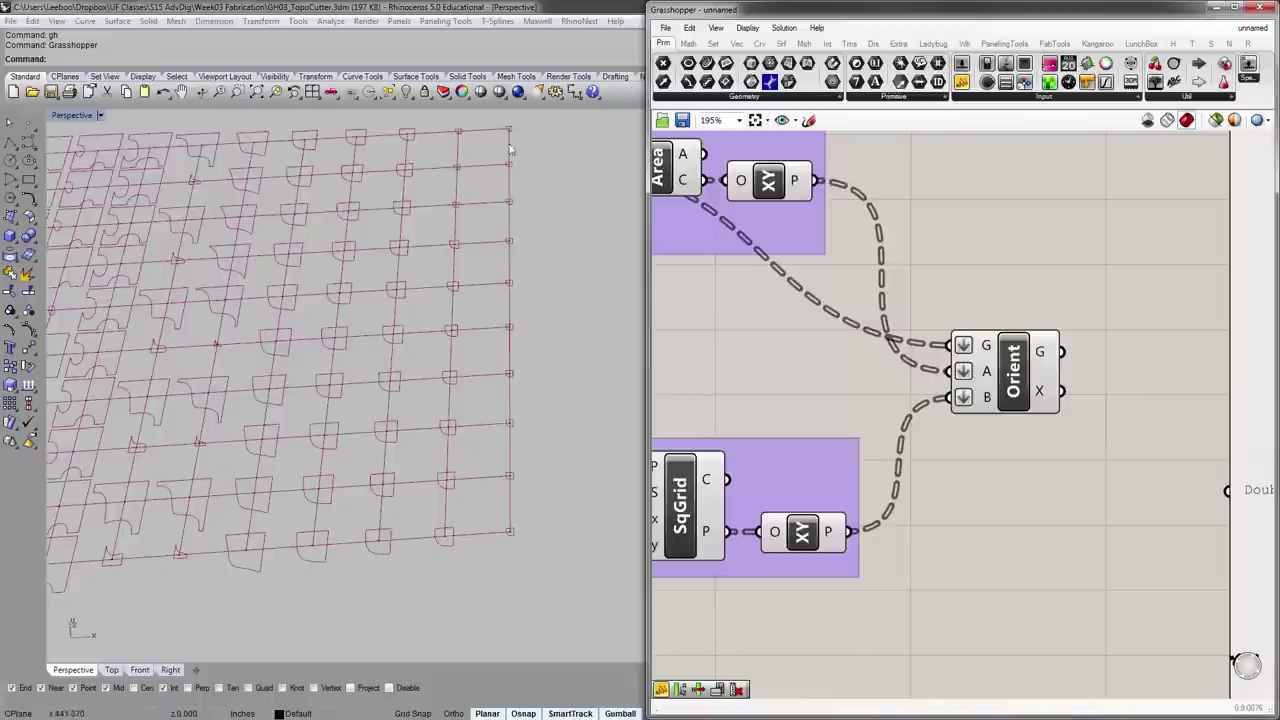
- Set the square grid's Extent X slider to 8 and check the grid's far edge in the perspective viewport
scroll(815, 405, "down", 3)
scroll(822, 427, "up", 2)
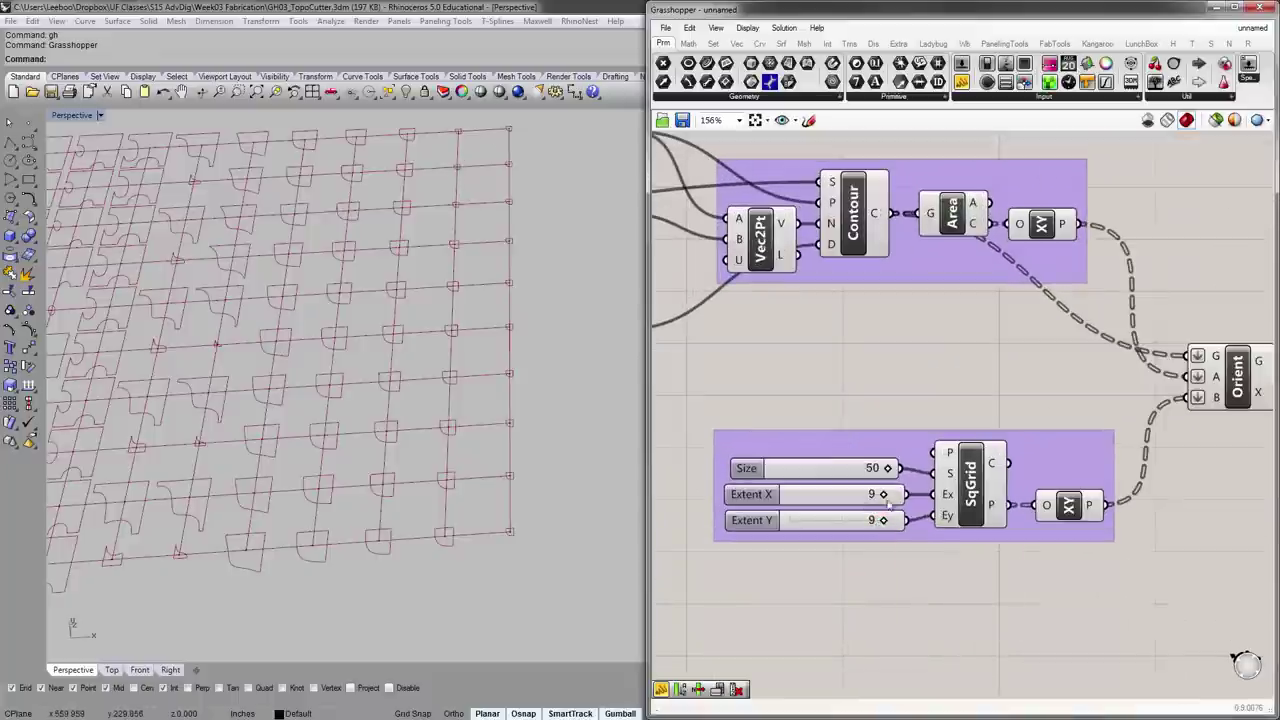
left_click_drag(885, 496, 876, 496)
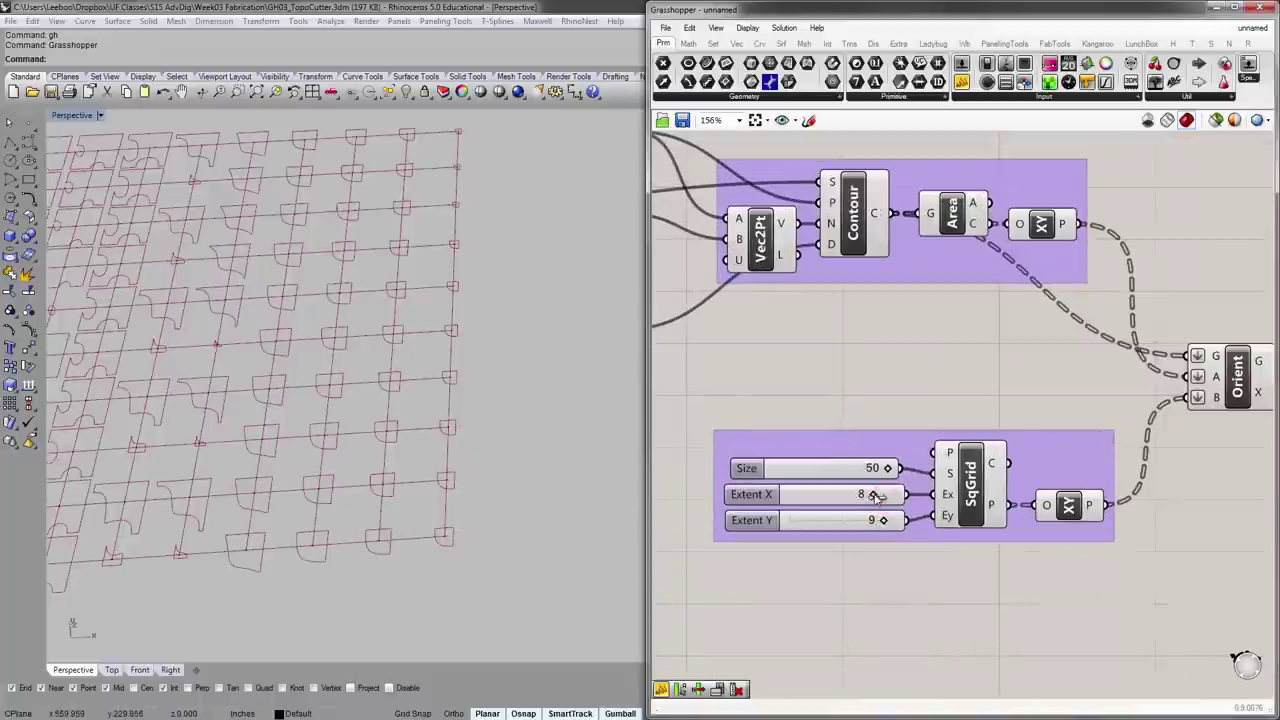
mouse_move(874, 497)
left_mouse_down()
mouse_move(886, 497)
mouse_move(872, 501)
left_mouse_up()
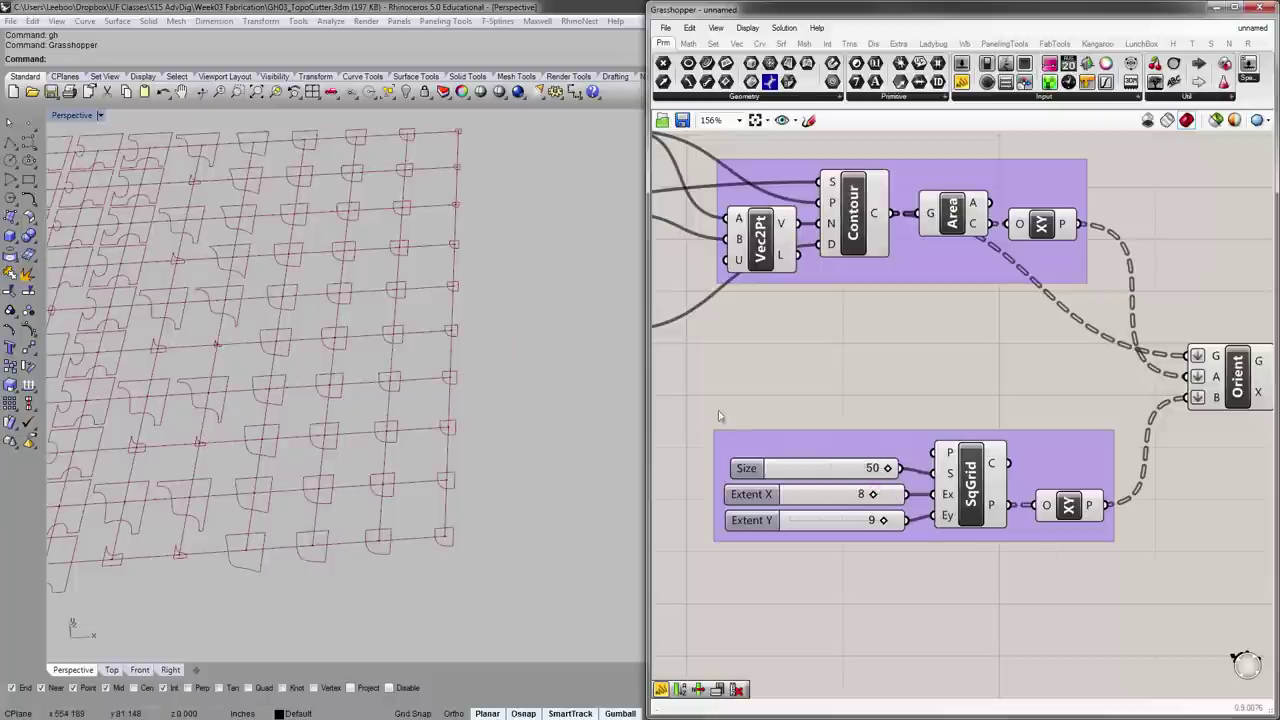
scroll(473, 200, "down", 3)
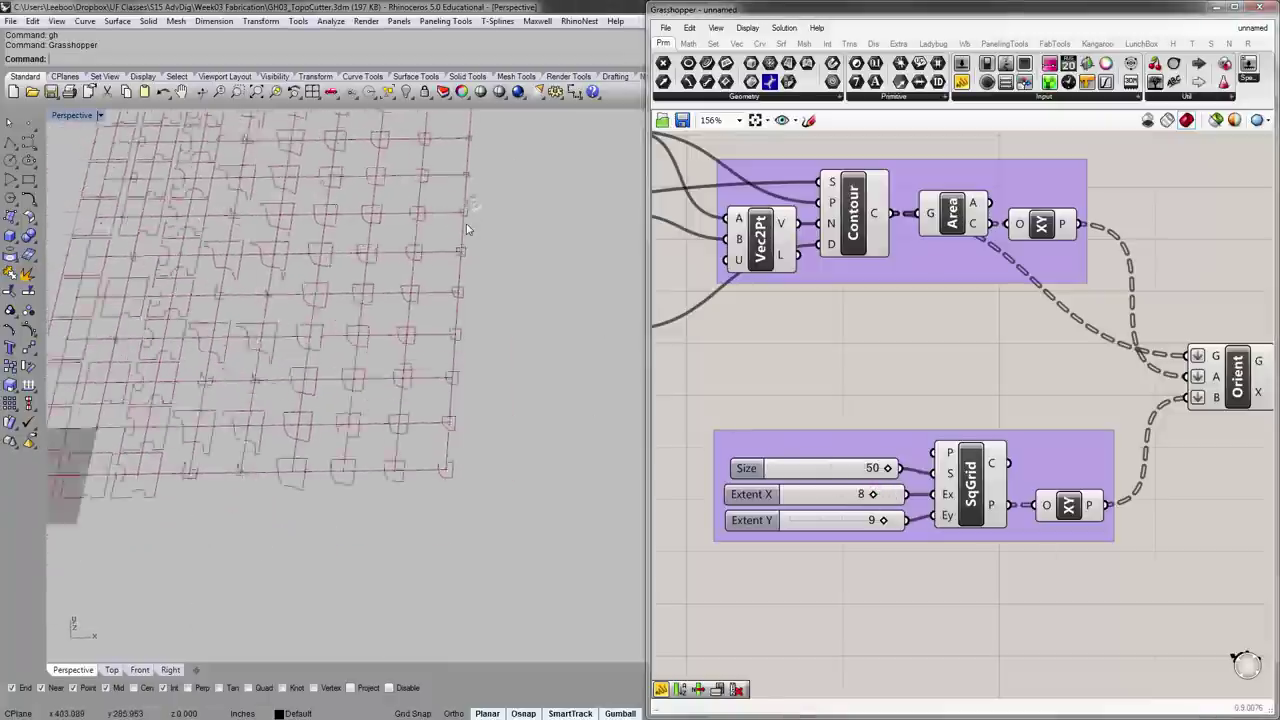
scroll(470, 190, "up", 3)
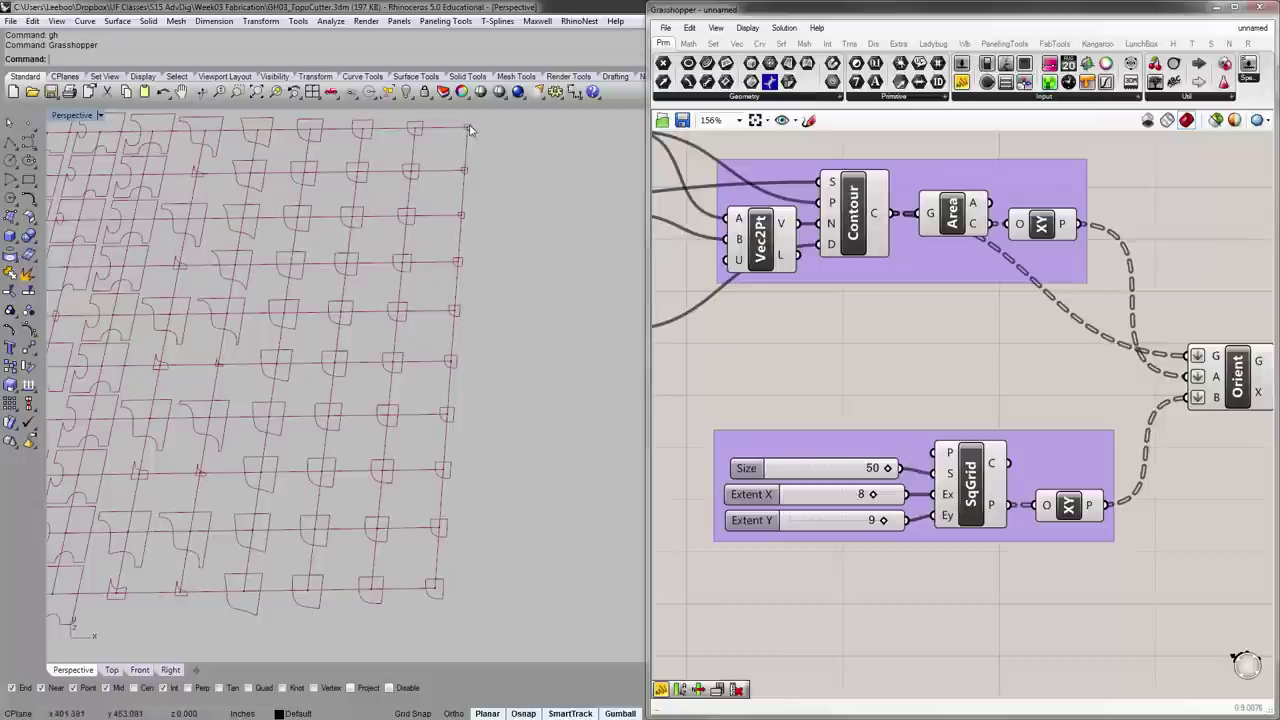
- Move Orient slightly closer to the two groups and check the data trees of both XY Plane outputs
right_click_drag(1093, 516, 943, 553)
left_click_drag(1096, 432, 1071, 423)
left_click(1029, 326)
right_click_drag(1004, 370, 949, 371)
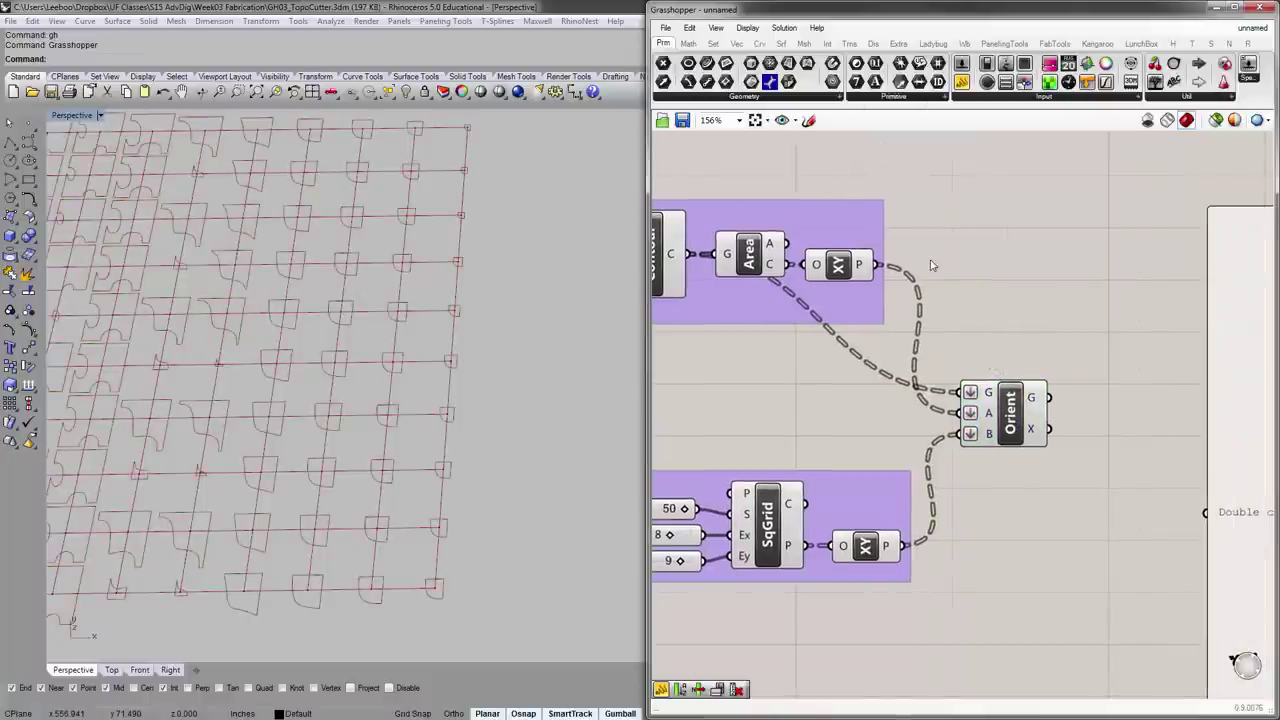
mouse_move(859, 267)
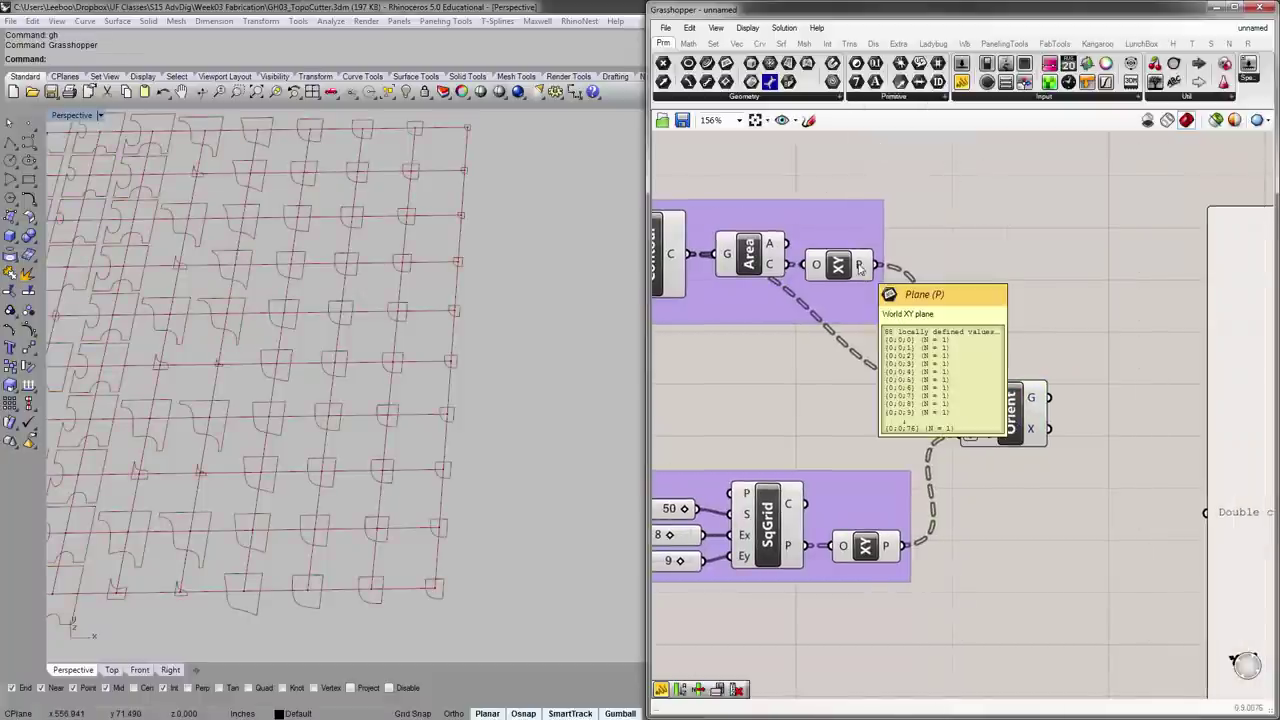
mouse_move(887, 553)
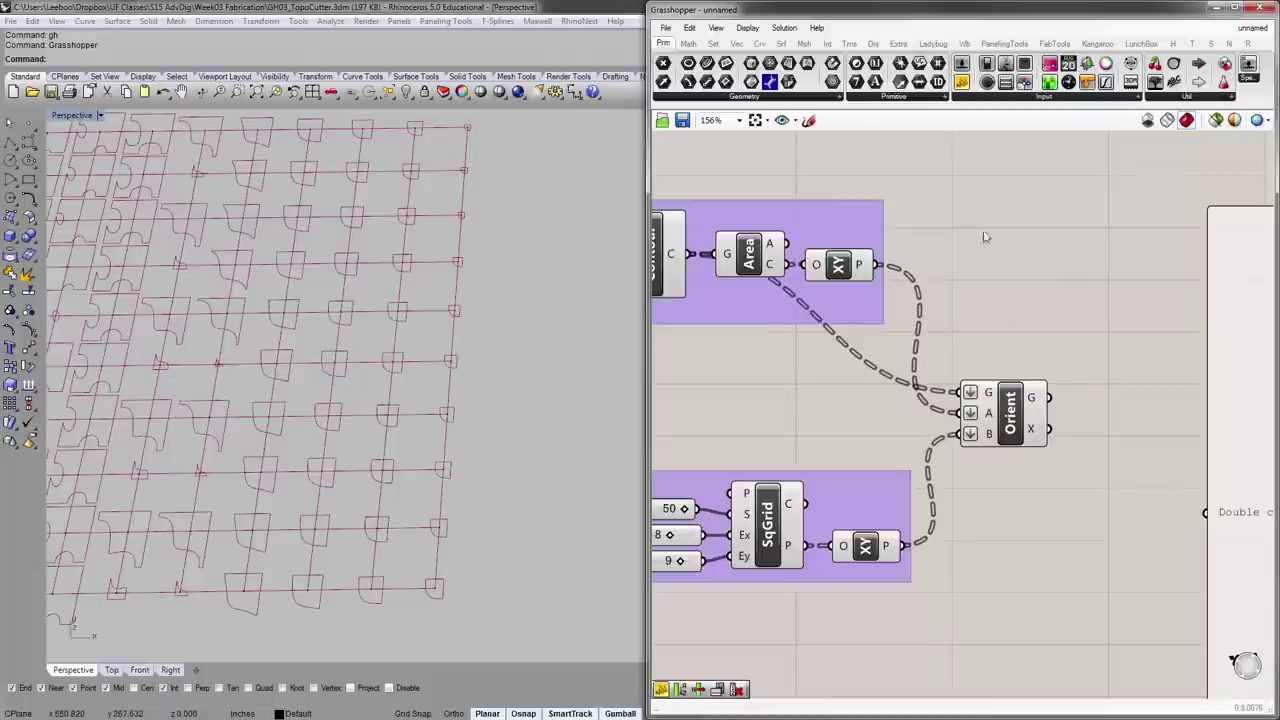
- Delete the empty panel beside Orient
scroll(1023, 283, "down", 5)
left_click(1041, 345)
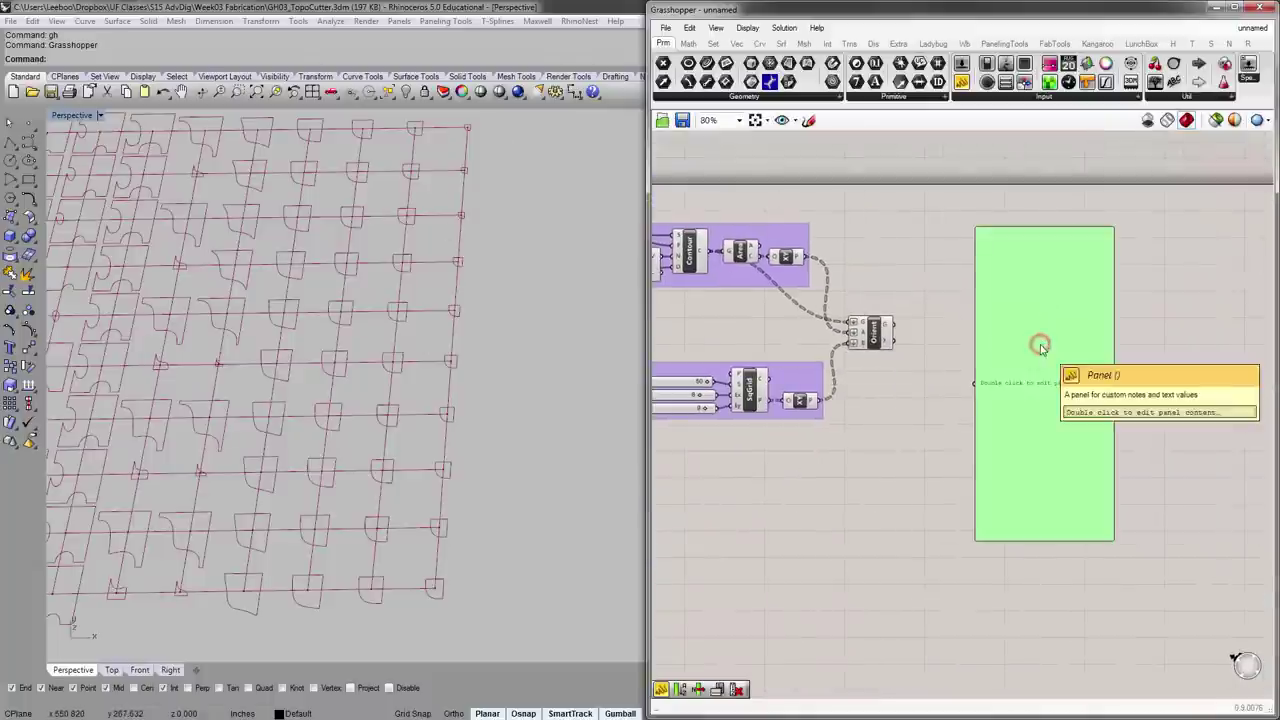
key("Delete")
- Turn off the preview of SqGrid and look over the laid-out contours in the perspective viewport
scroll(917, 340, "up", 4)
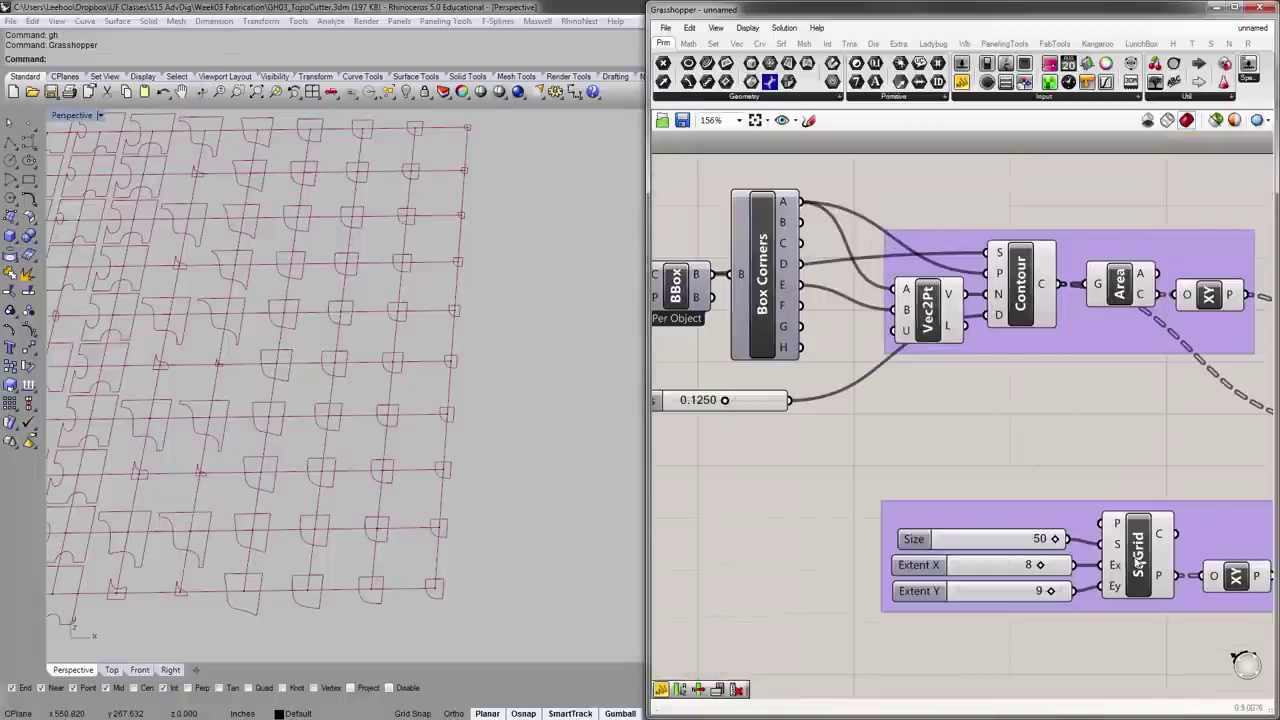
left_click(1138, 560)
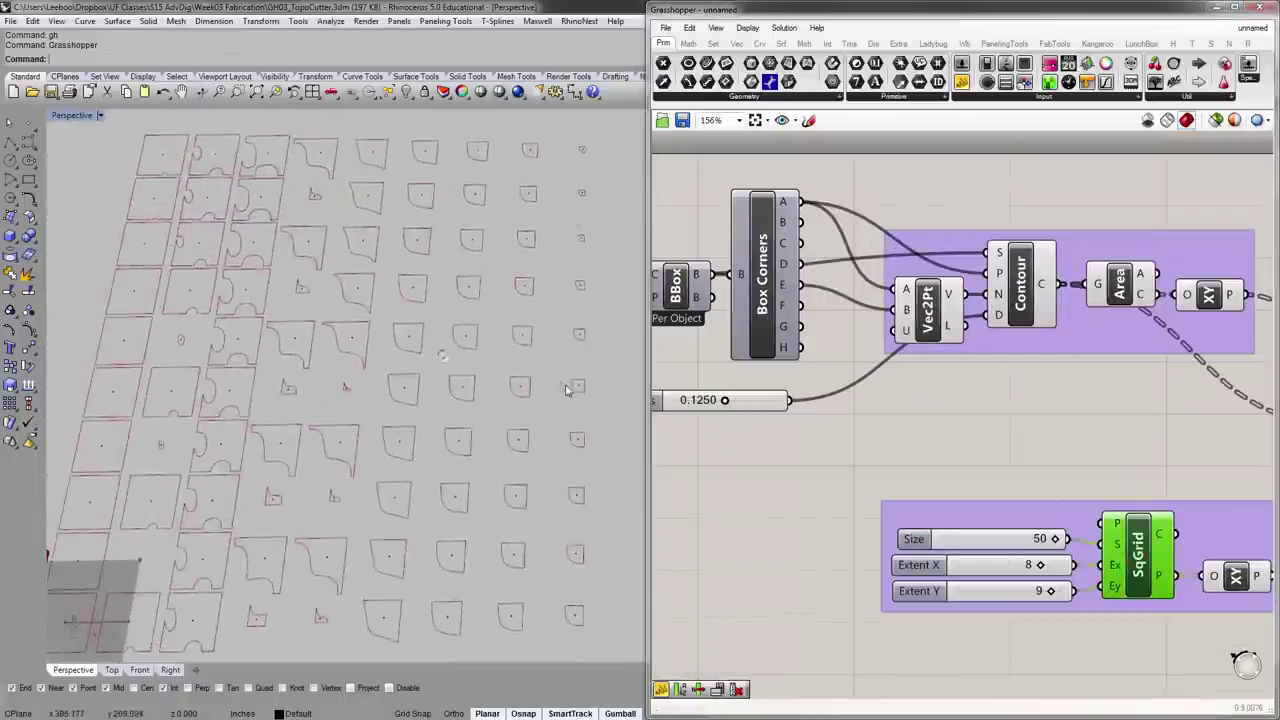
left_click(749, 440)
scroll(364, 408, "up", 3)
right_click_drag(364, 403, 513, 334, "shift")
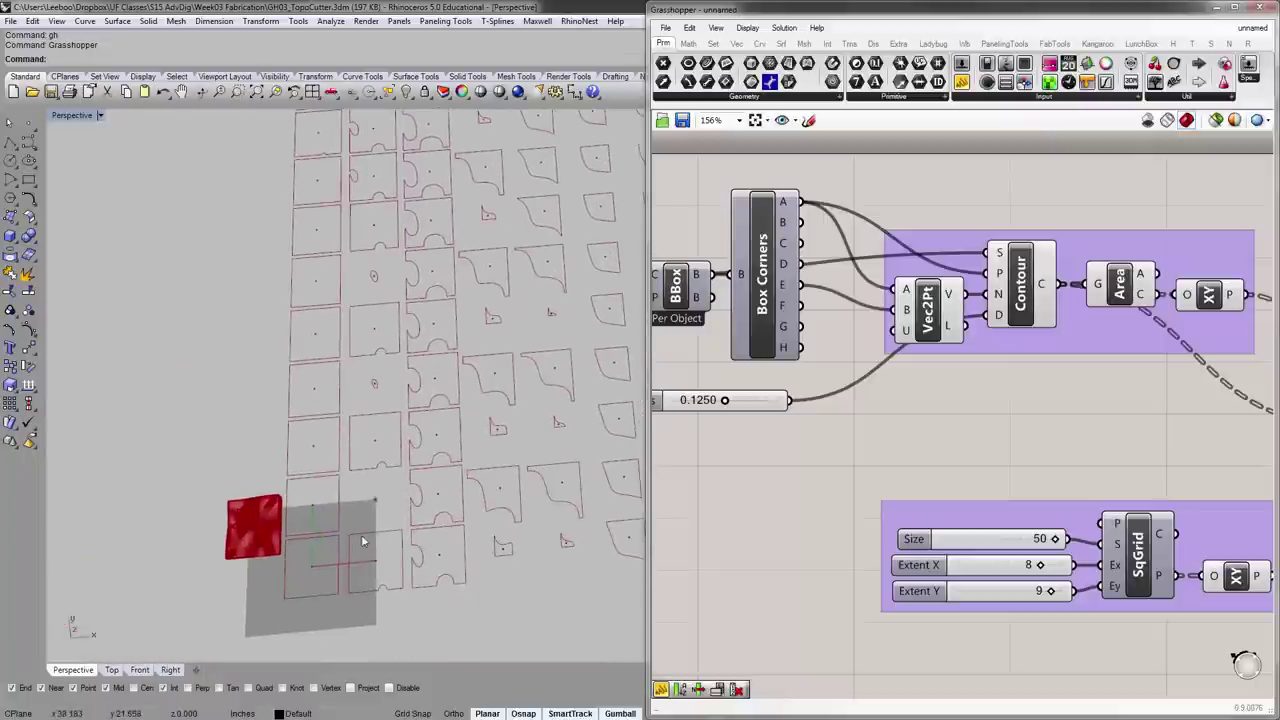
right_click_drag(351, 522, 298, 527, "shift")
right_click_drag(435, 528, 467, 506)
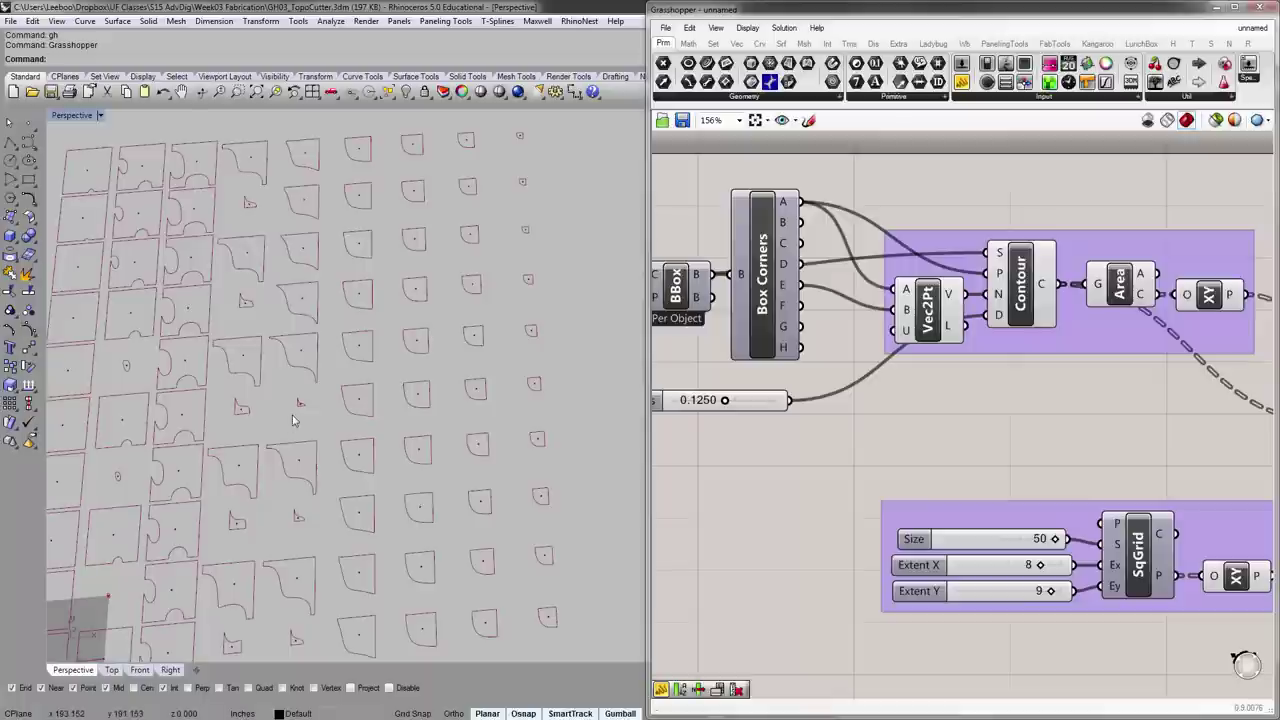
- Move the square grid group up closer to the contour group and reposition Orient beside both groups
right_click_drag(1035, 406, 862, 376)
scroll(760, 388, "down", 2)
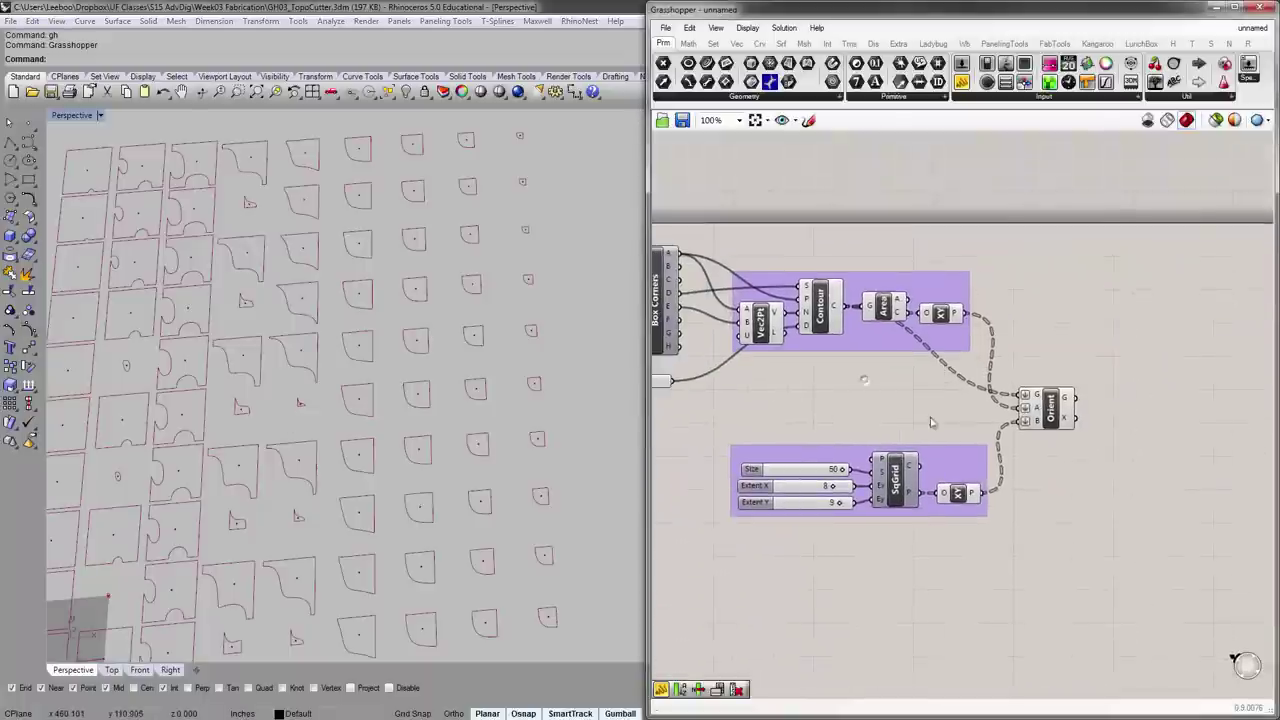
left_click_drag(956, 460, 954, 409)
left_click(1035, 462)
right_click_drag(999, 469, 927, 498)
left_click_drag(968, 434, 948, 398)
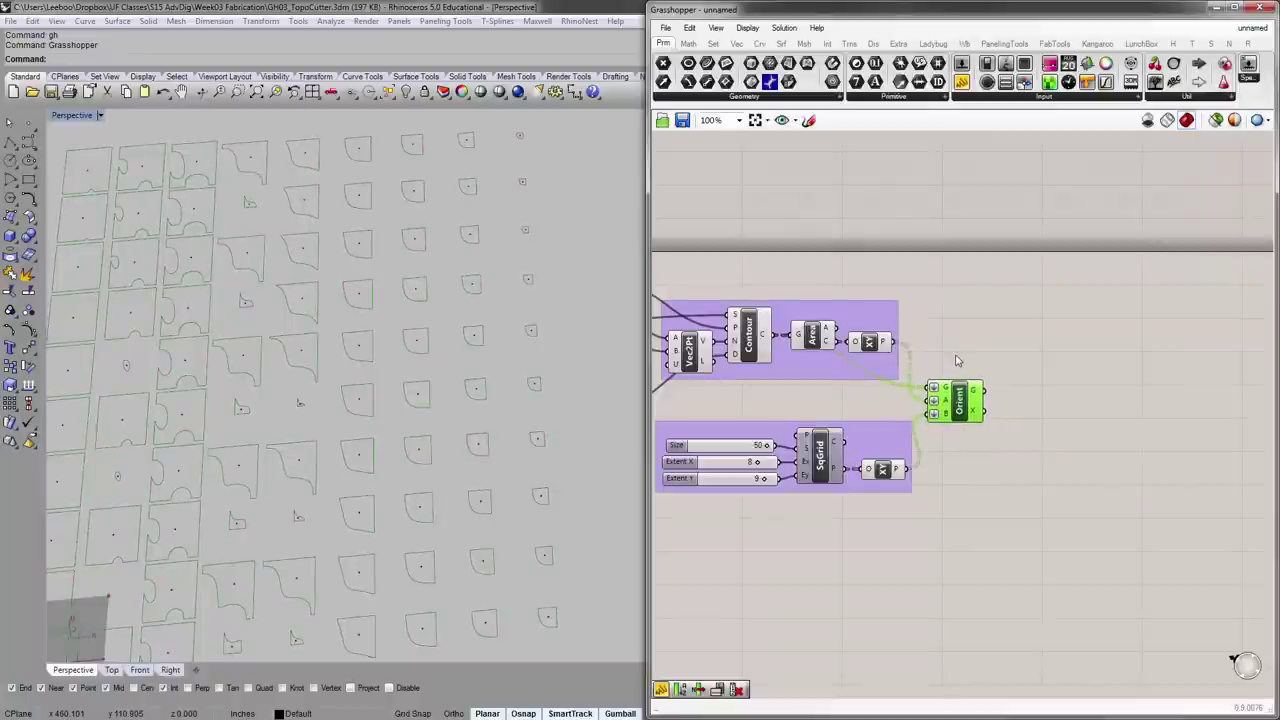
- Add a Series component on the empty canvas beyond Orient's outputs and position it slightly below Orient
right_click_drag(956, 360, 926, 368)
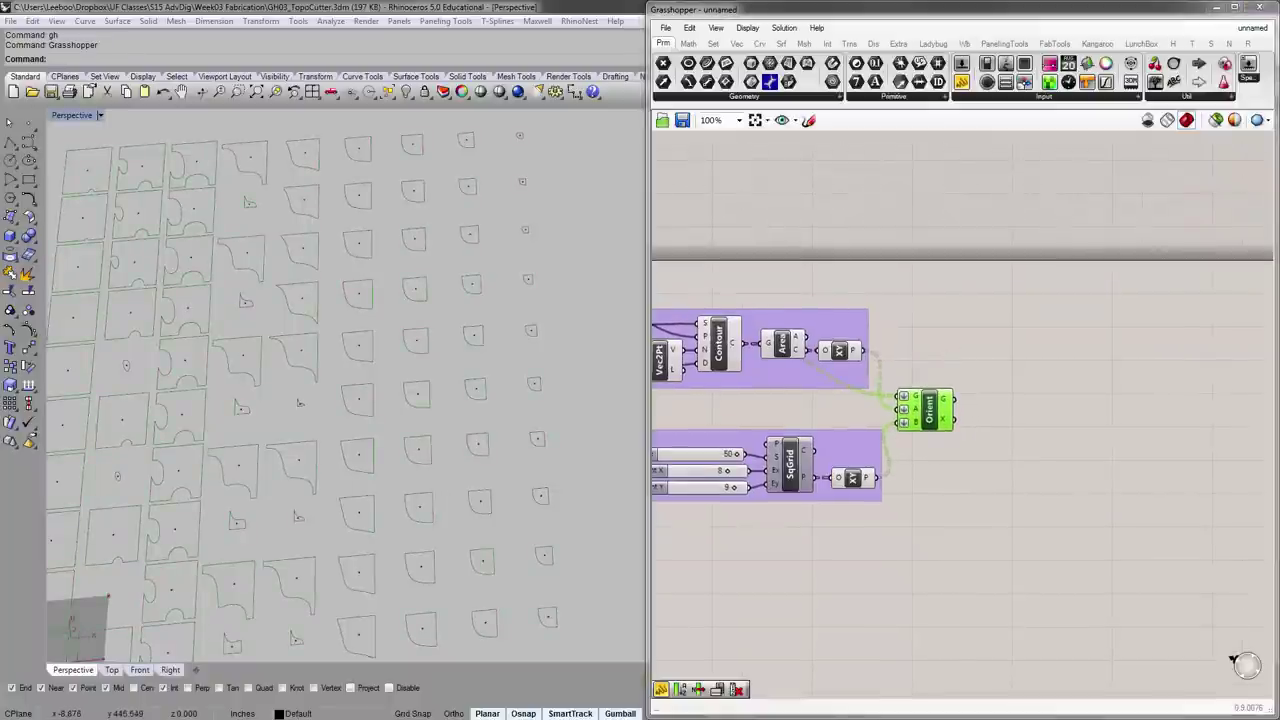
left_click(975, 365)
scroll(952, 374, "up", 4)
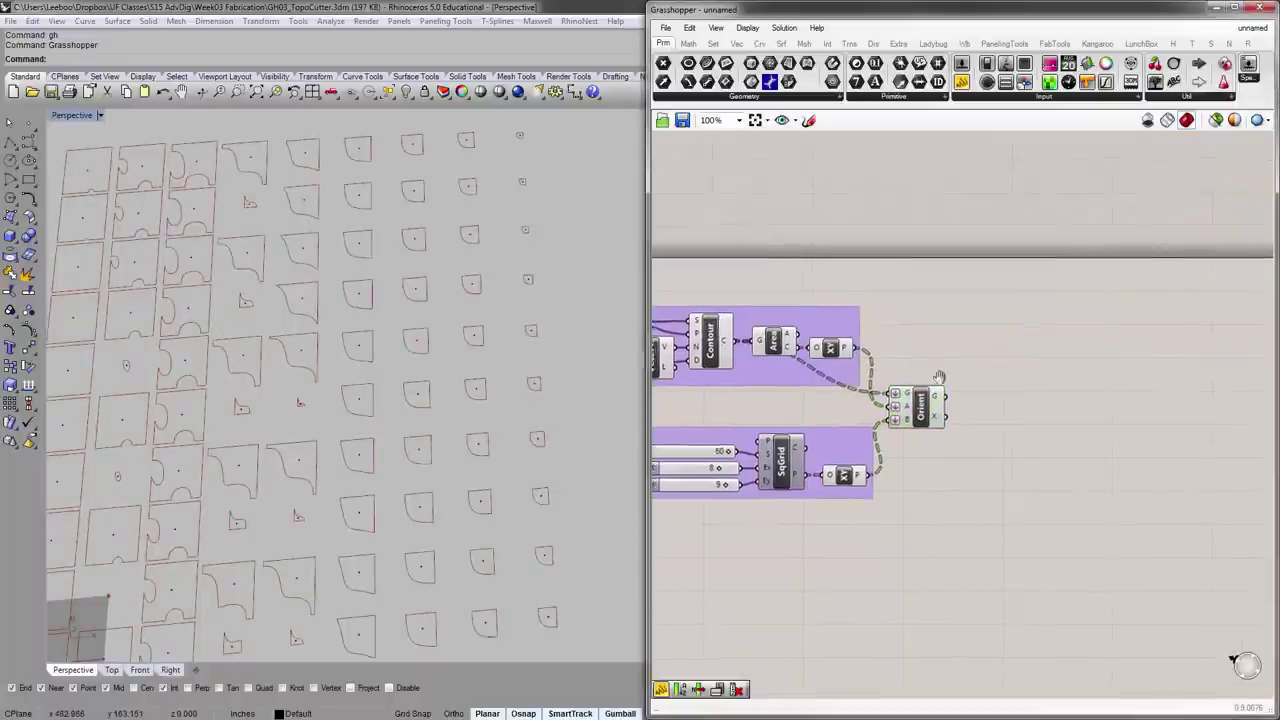
double_click(1017, 466)
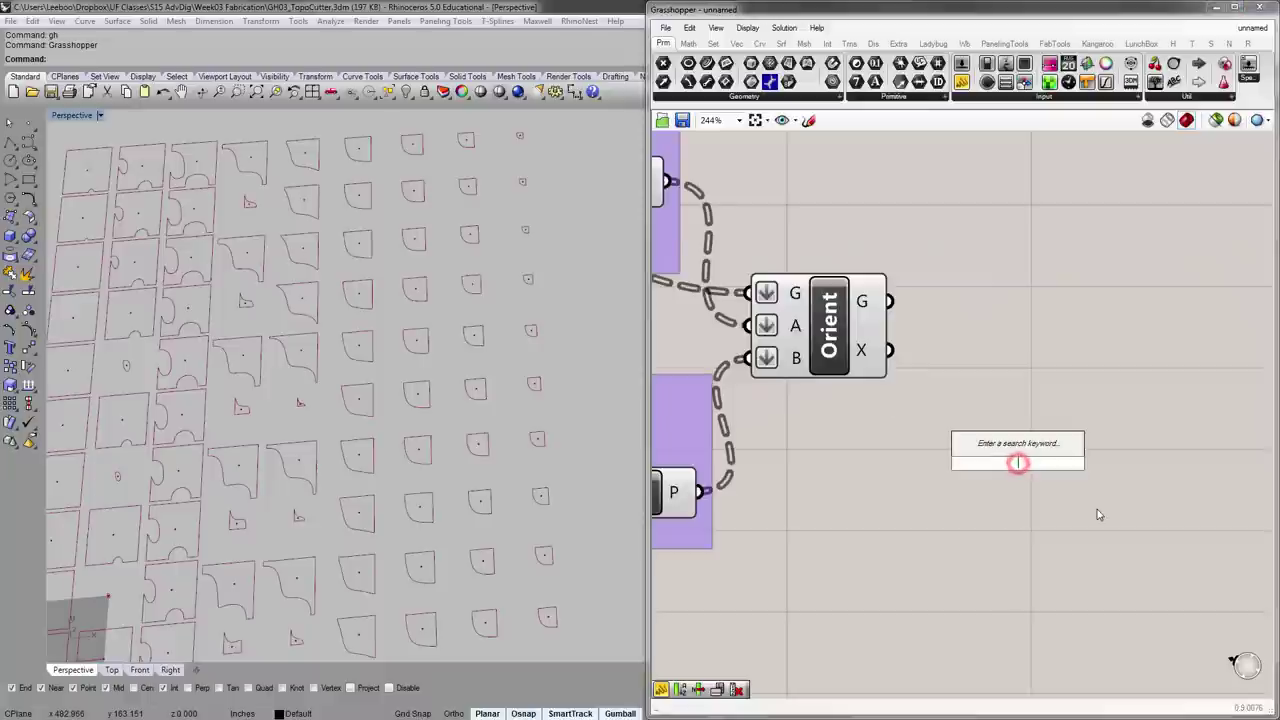
type("ser")
left_click(1050, 449)
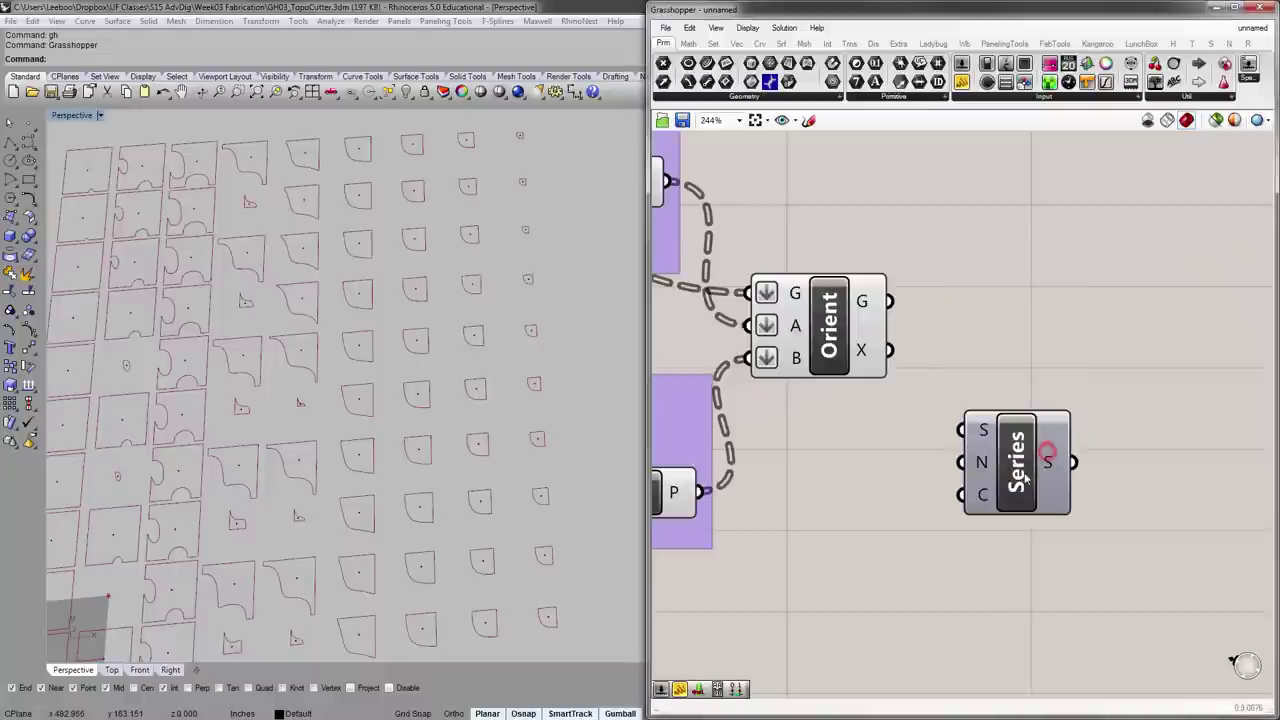
left_click_drag(1024, 469, 1091, 419)
right_click_drag(1083, 414, 1033, 430)
left_click_drag(1030, 429, 1068, 462)
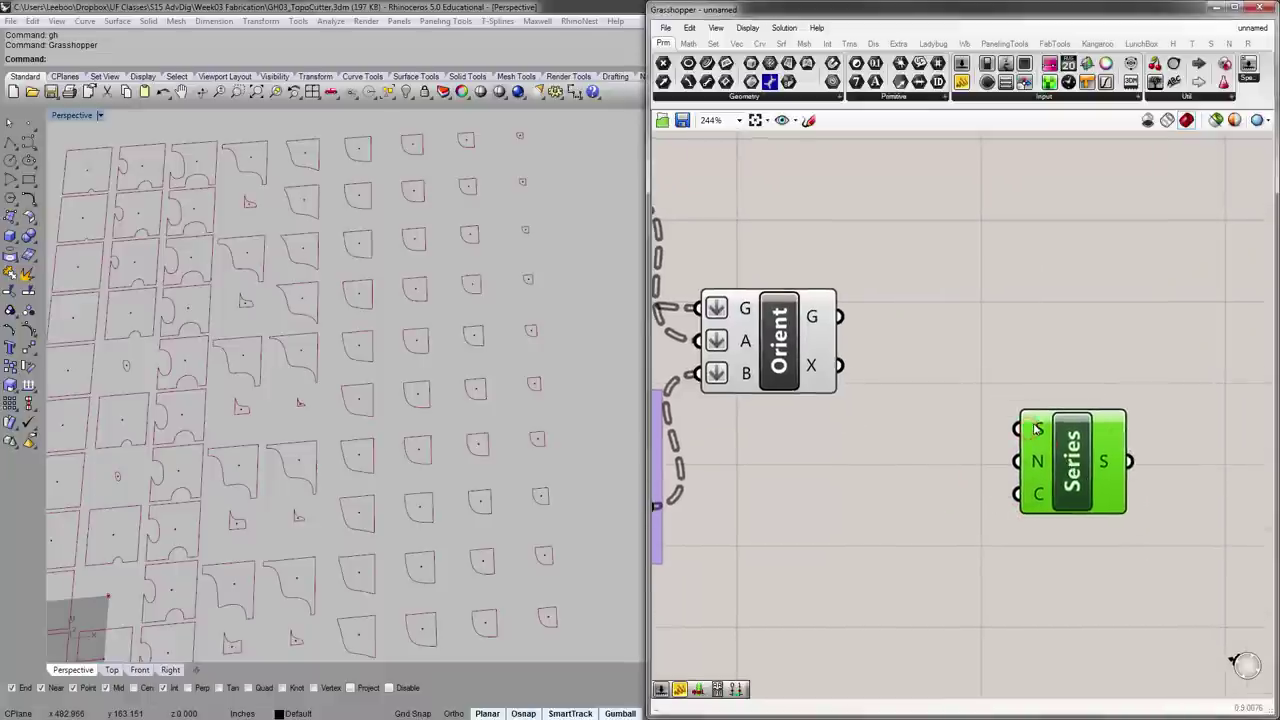
- Add a panel beside Series and connect the Series output to it
left_click_drag(961, 81, 1174, 432)
left_click_drag(984, 459, 1040, 630)
scroll(1070, 500, "down", 2)
right_click_drag(991, 520, 1075, 488)
left_click_drag(975, 430, 972, 502)
- Create a panel containing the value 1 just before the Series inputs
double_click(826, 458)
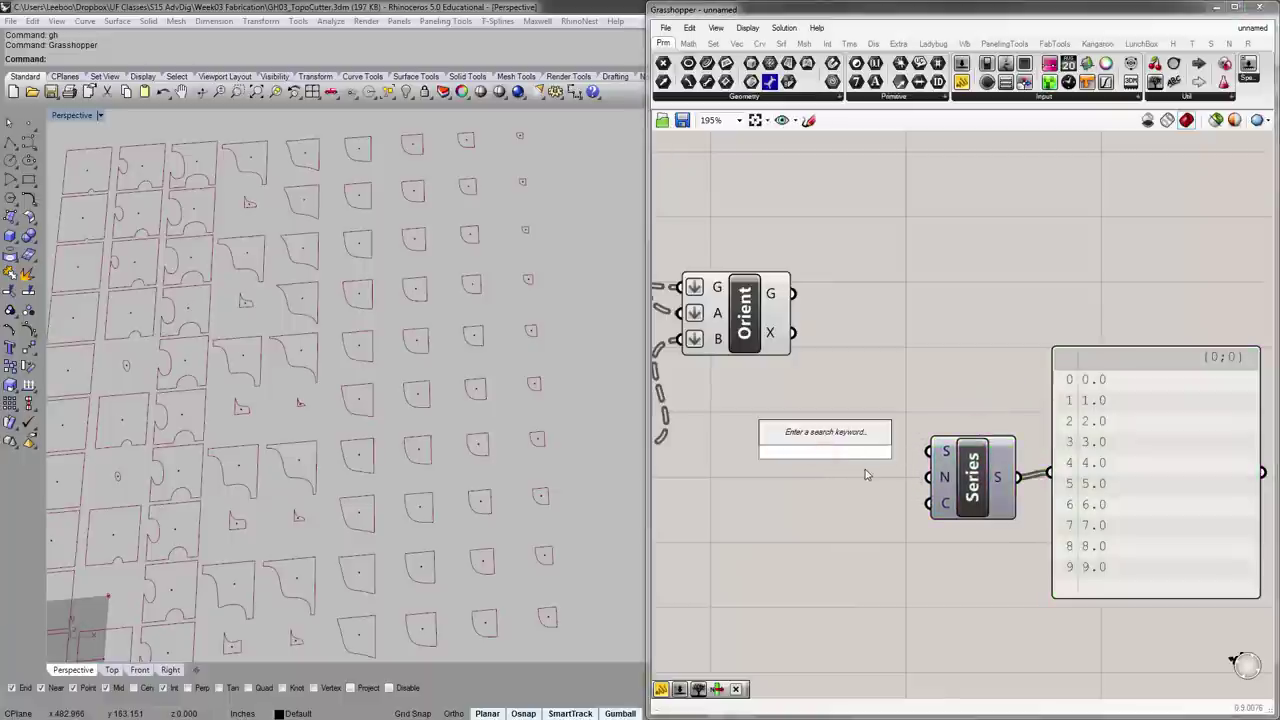
type("//")
key("Return")
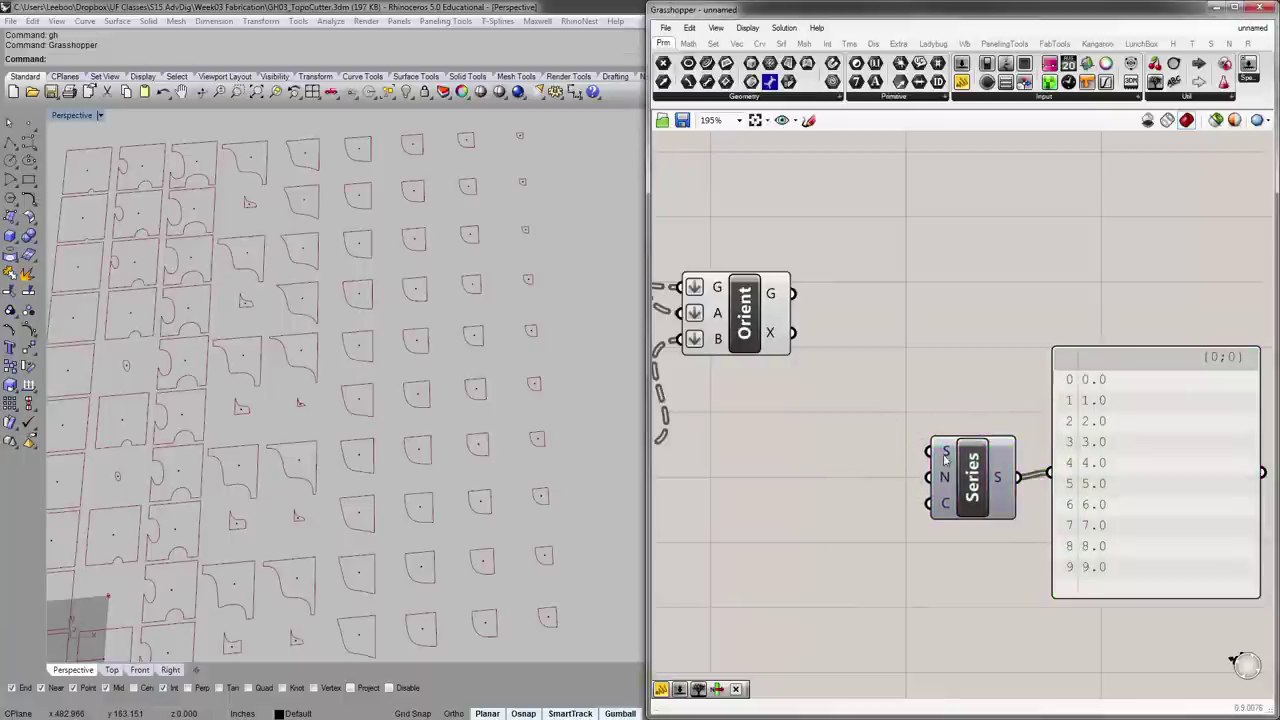
double_click(823, 460)
type("//")
key("Return")
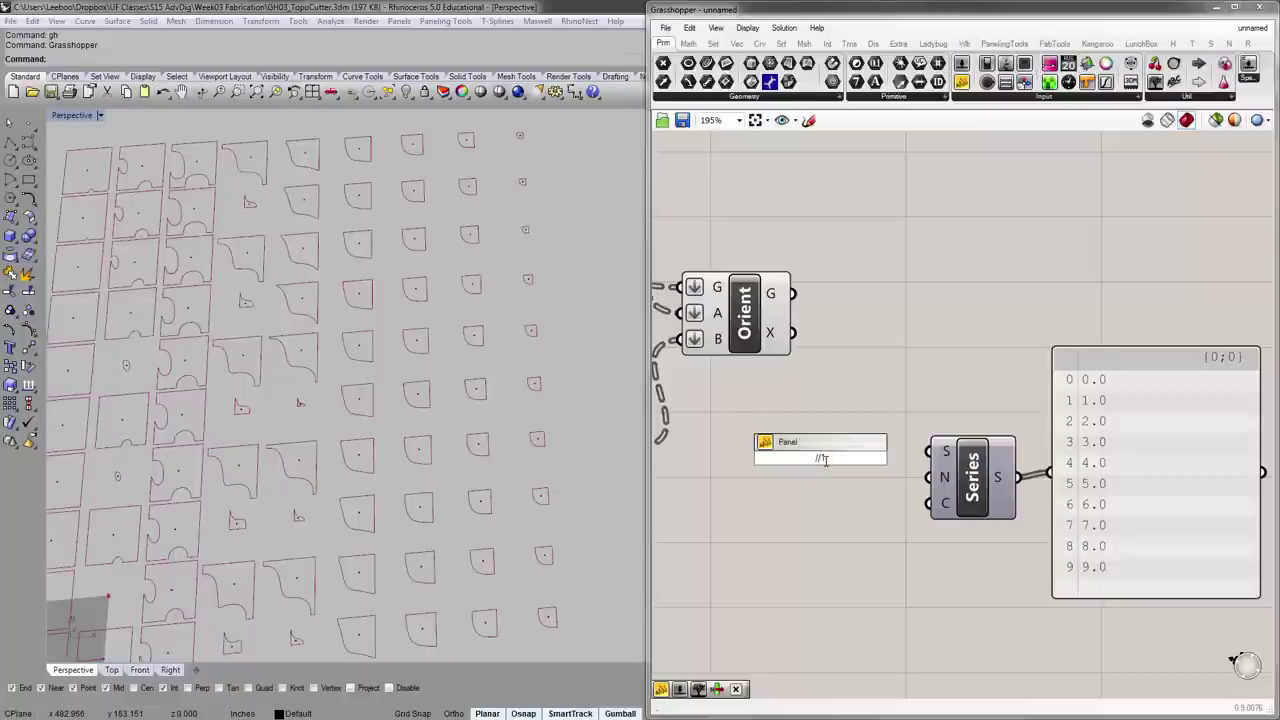
type("1")
key("Return")
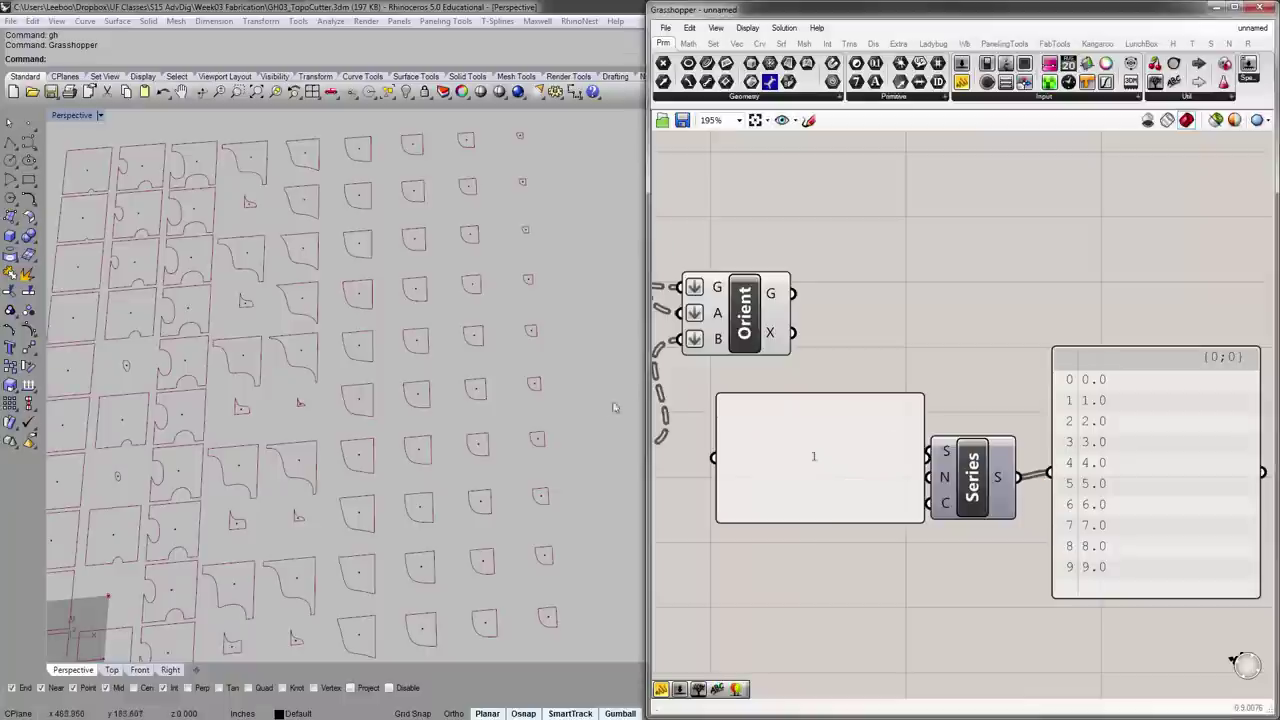
- Shrink the panel containing 1 and connect it to both the Start and Step inputs of Series
left_click(721, 394)
left_click_drag(862, 491, 929, 451)
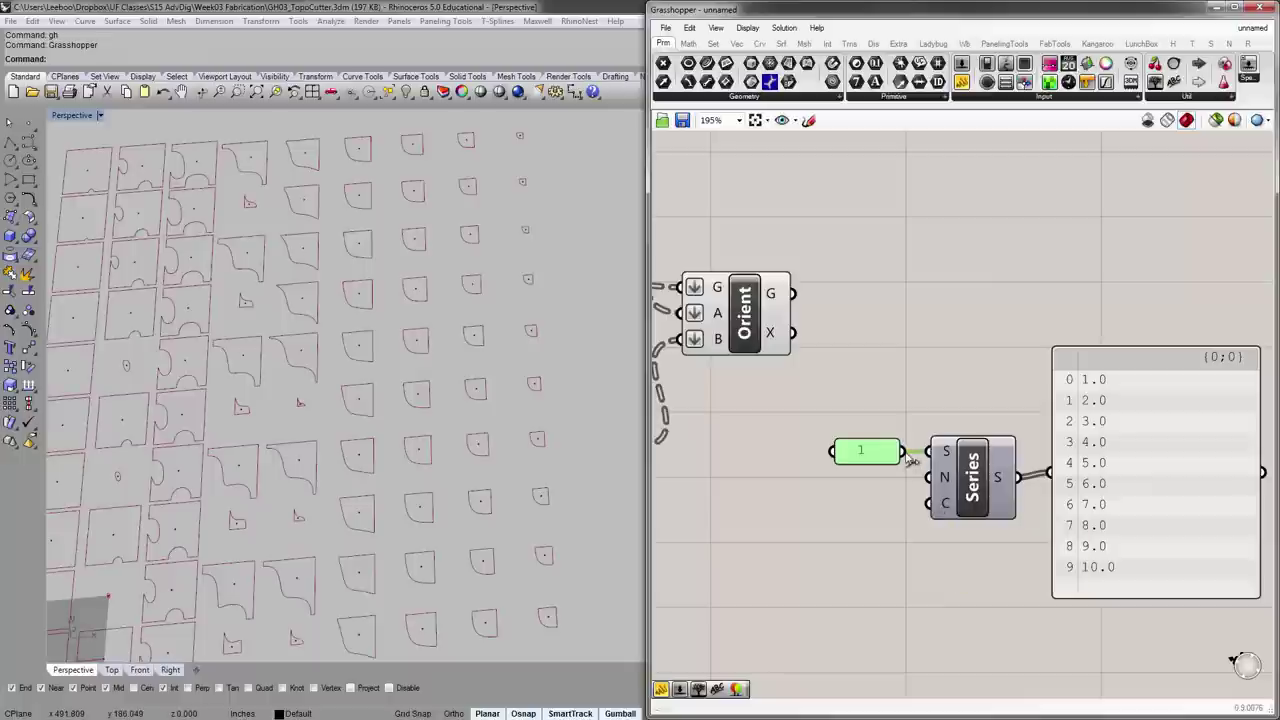
left_click_drag(903, 453, 917, 476)
left_click_drag(943, 491, 940, 488)
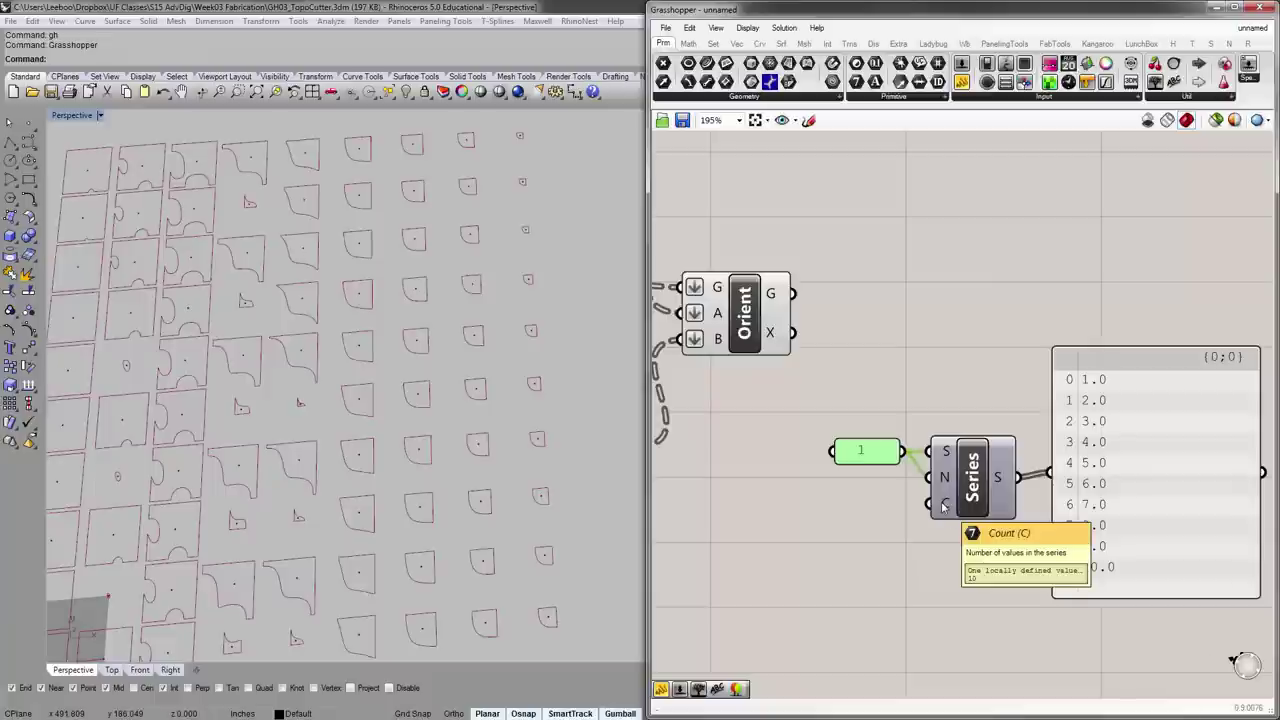
- Examine the data trees of the Contour output and the contour group's XY Plane output
scroll(838, 472, "down", 4)
right_click_drag(838, 472, 1089, 442)
scroll(826, 357, "up", 3)
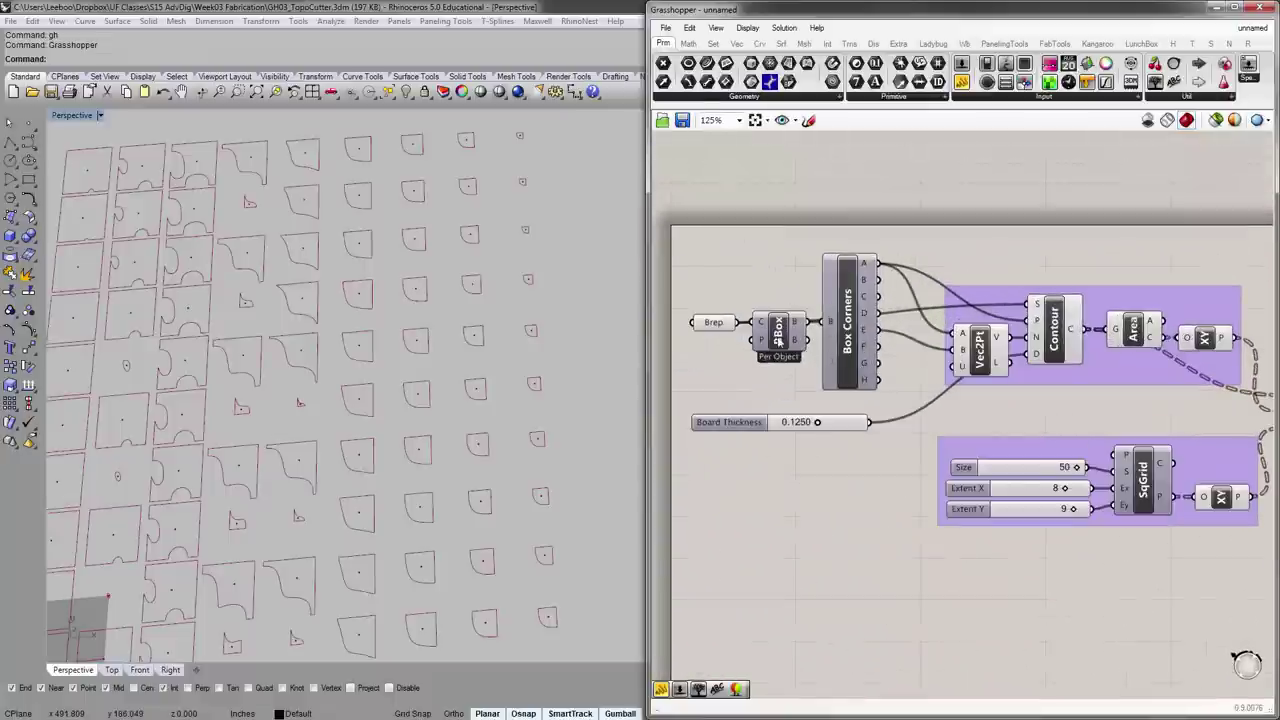
right_click_drag(979, 400, 775, 380)
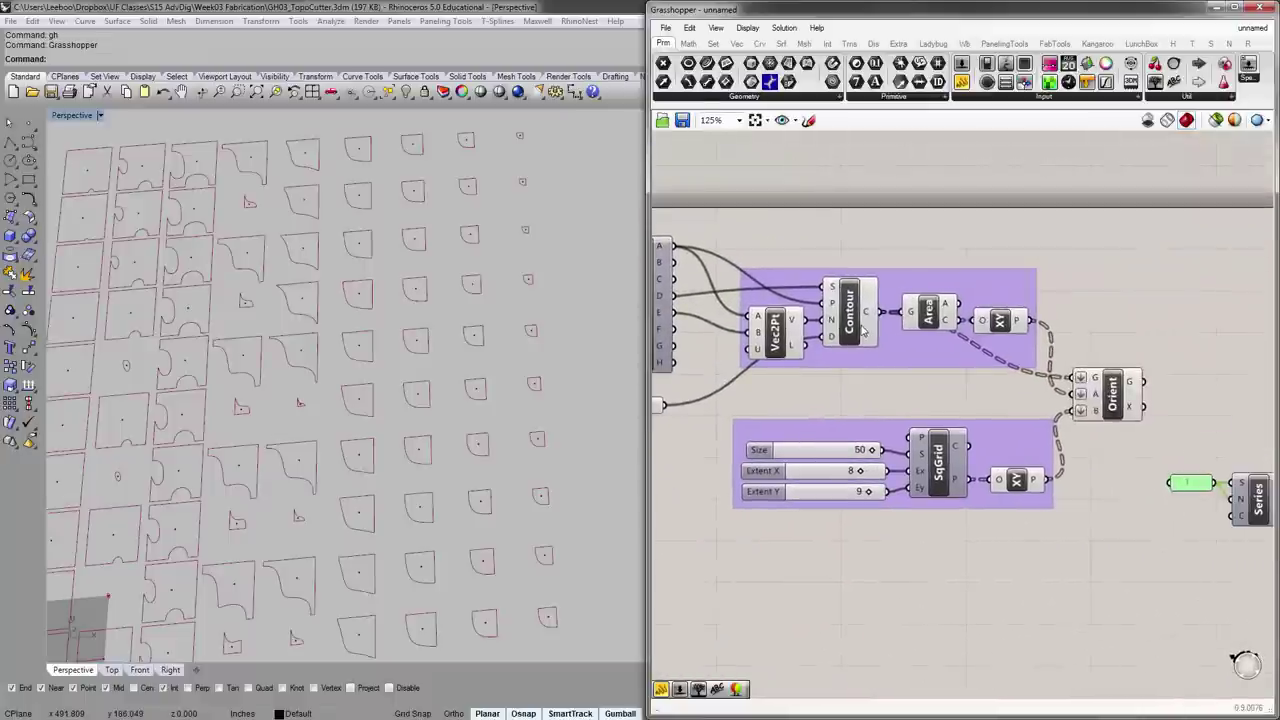
mouse_move(868, 316)
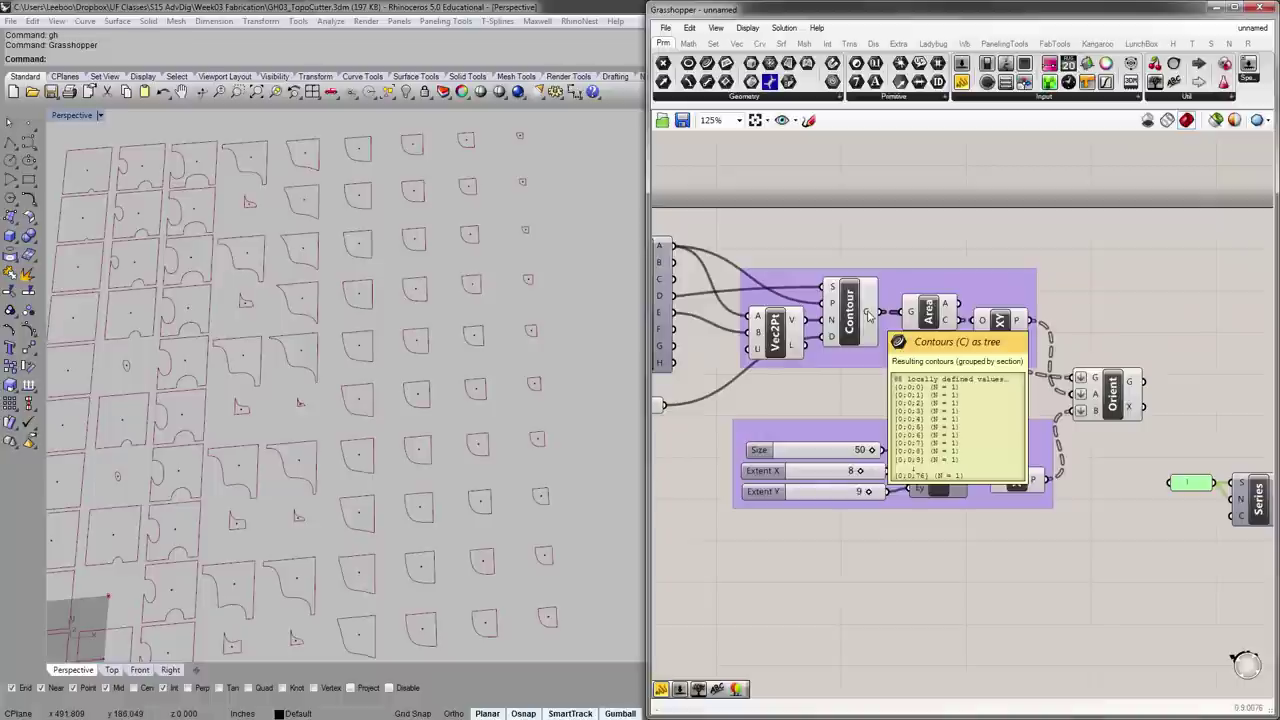
right_click_drag(1002, 388, 874, 366)
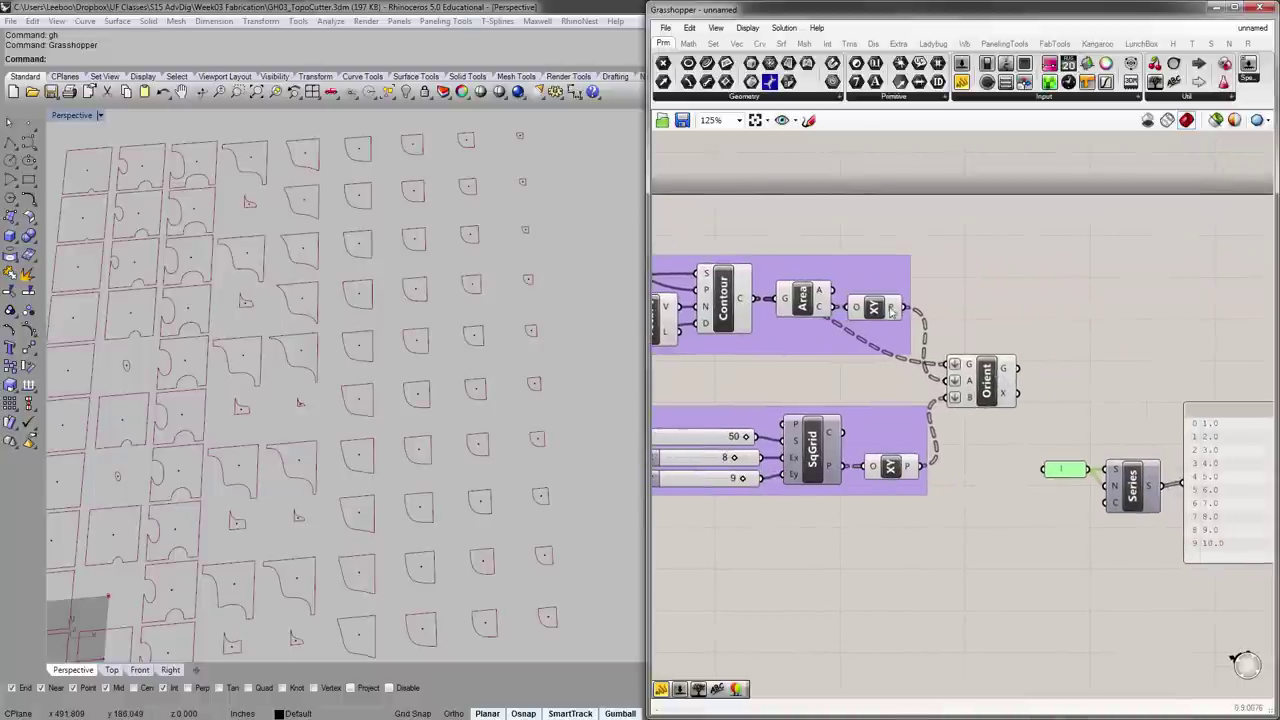
mouse_move(890, 310)
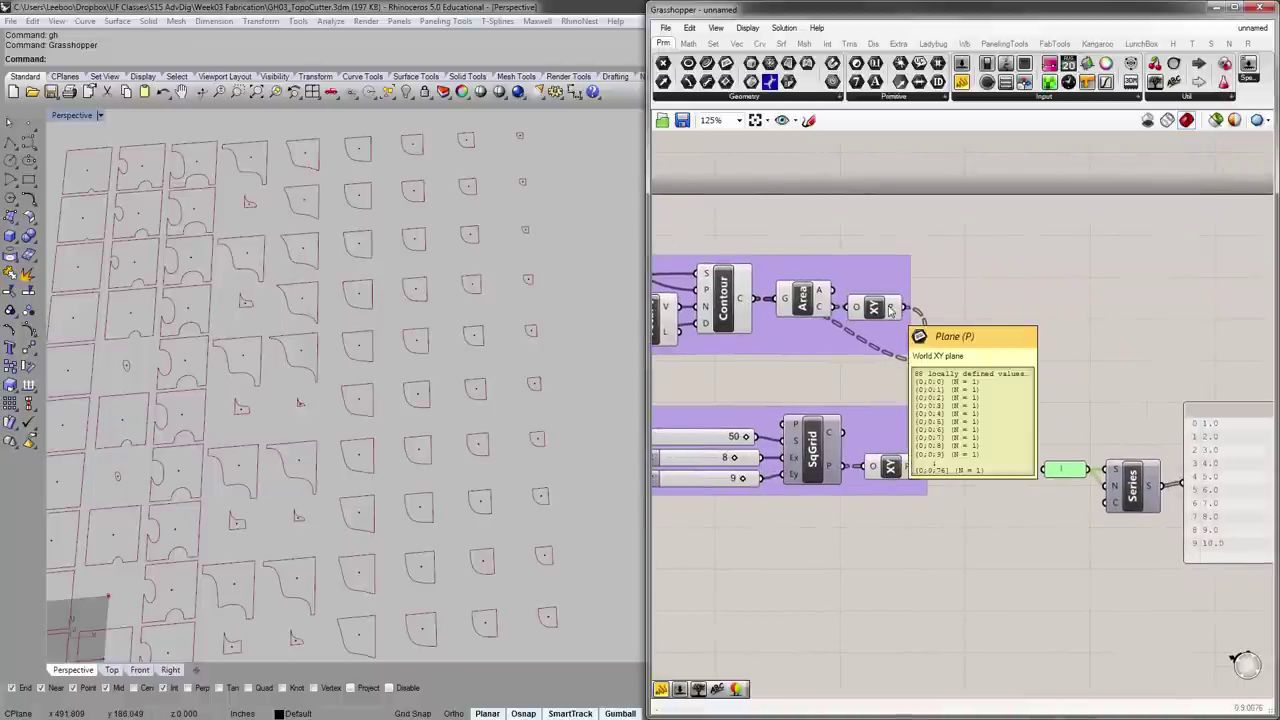
right_click_drag(908, 342, 847, 296)
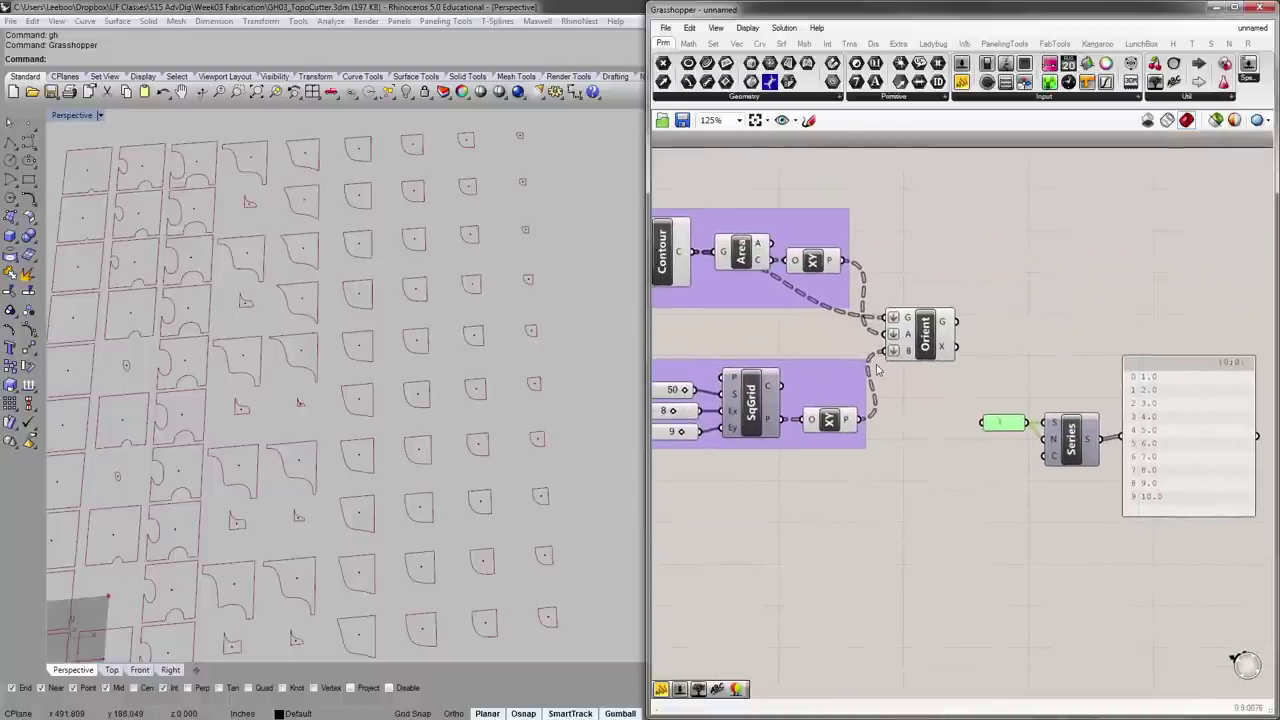
mouse_move(830, 265)
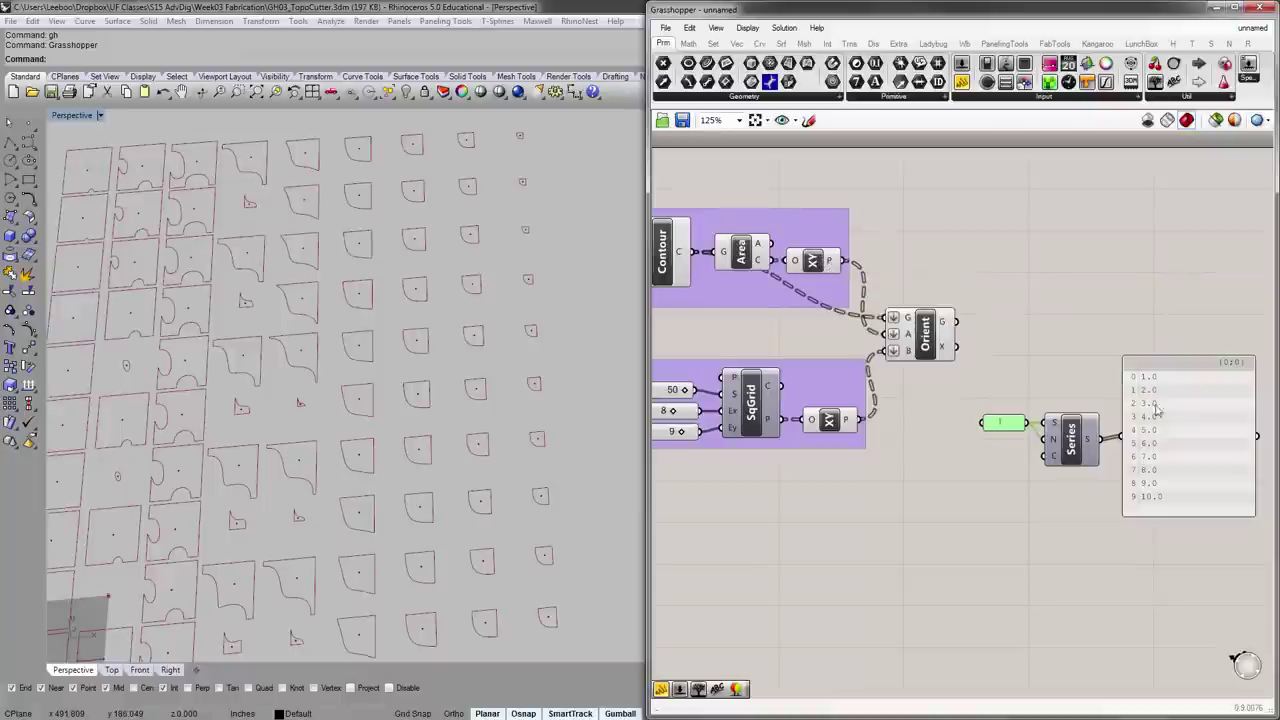
- Add a panel above Orient, connect the Contour output to it and enlarge it to show more branches
left_click(962, 82)
left_click(1048, 258)
right_click_drag(1048, 265, 1007, 307)
left_click_drag(1008, 312, 1005, 305)
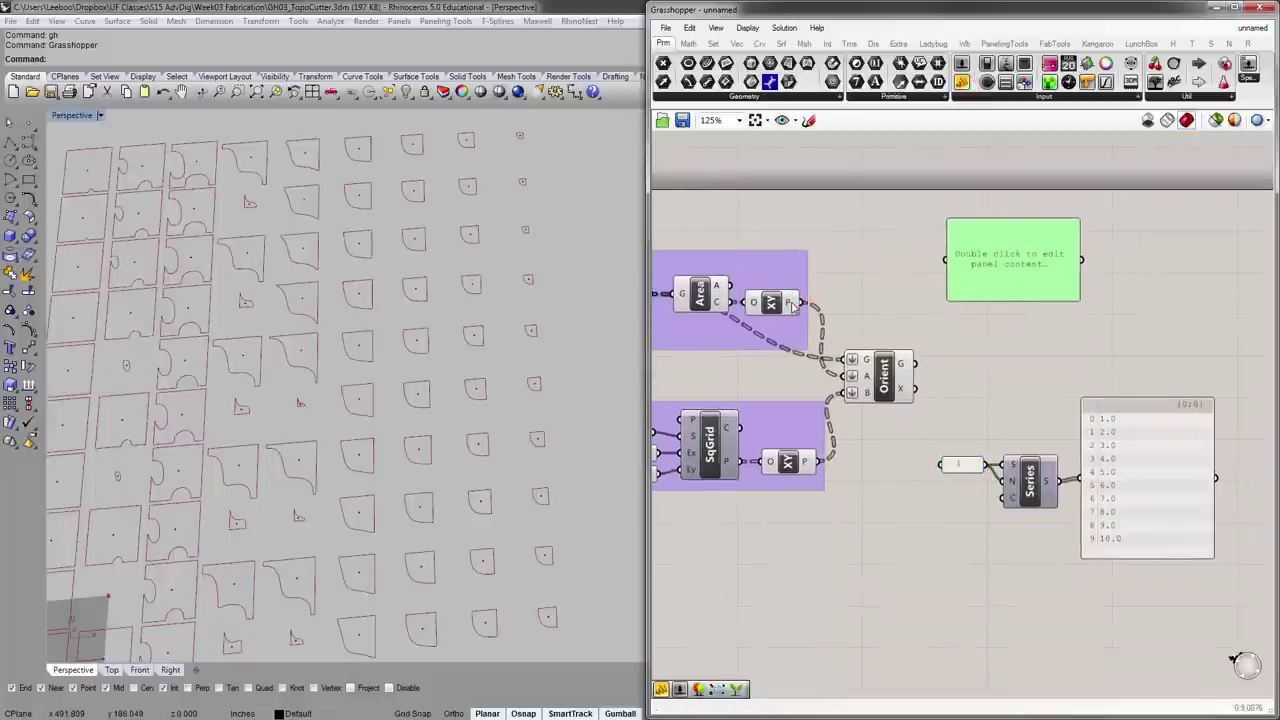
right_click_drag(665, 295, 782, 303)
left_click_drag(762, 302, 1066, 268)
right_click_drag(1112, 300, 977, 301)
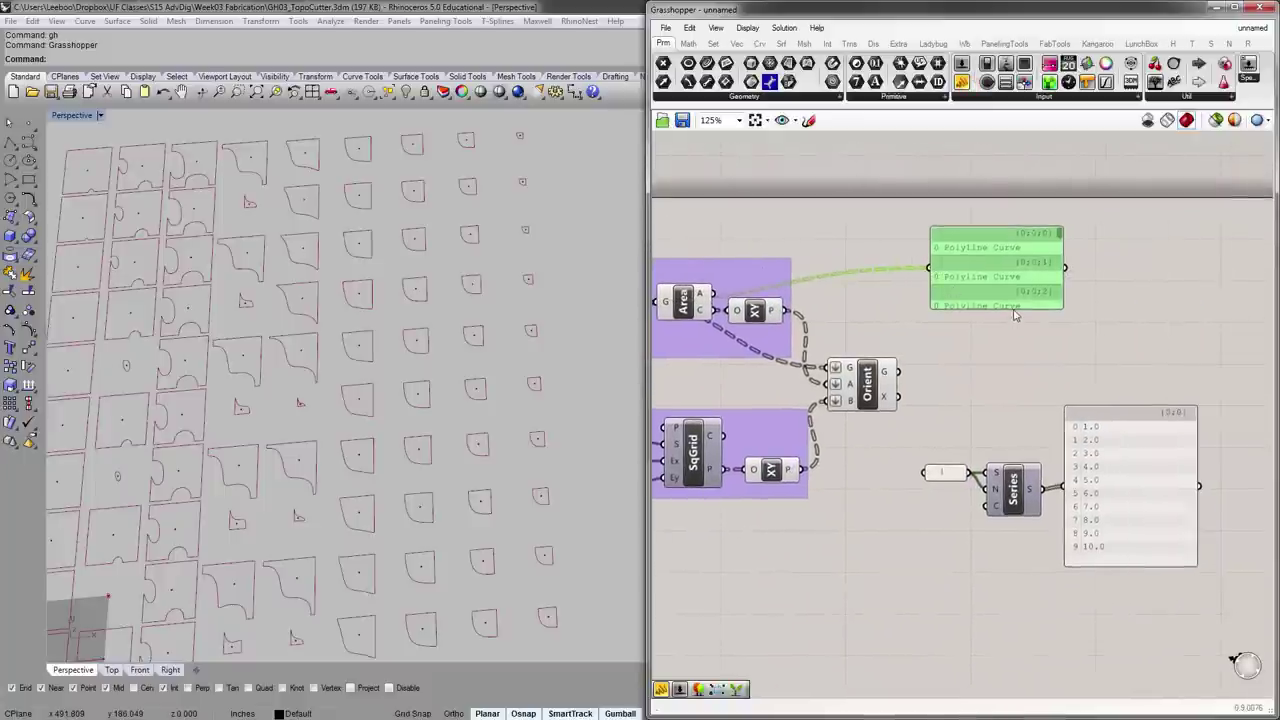
left_click_drag(1015, 308, 1015, 410)
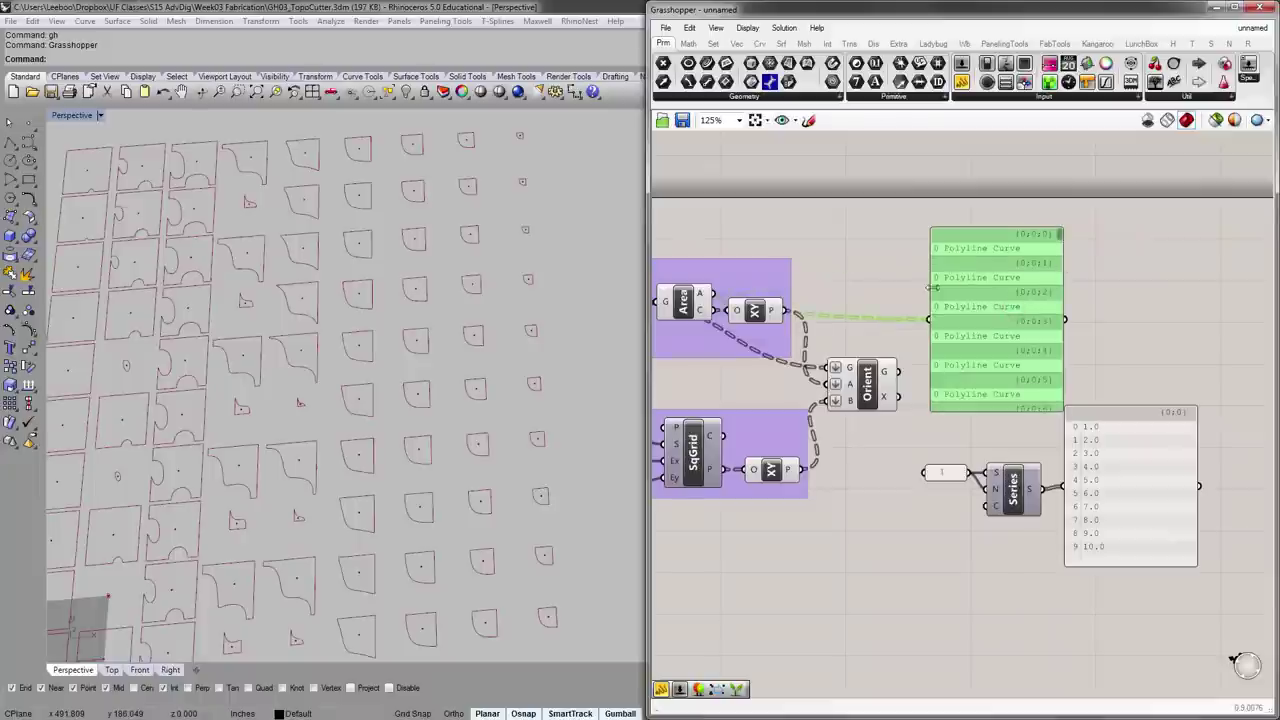
- Look through the contour branches in the panel and on the Contour output, and delete the panel
right_click_drag(929, 286, 971, 272)
scroll(708, 289, "up", 3)
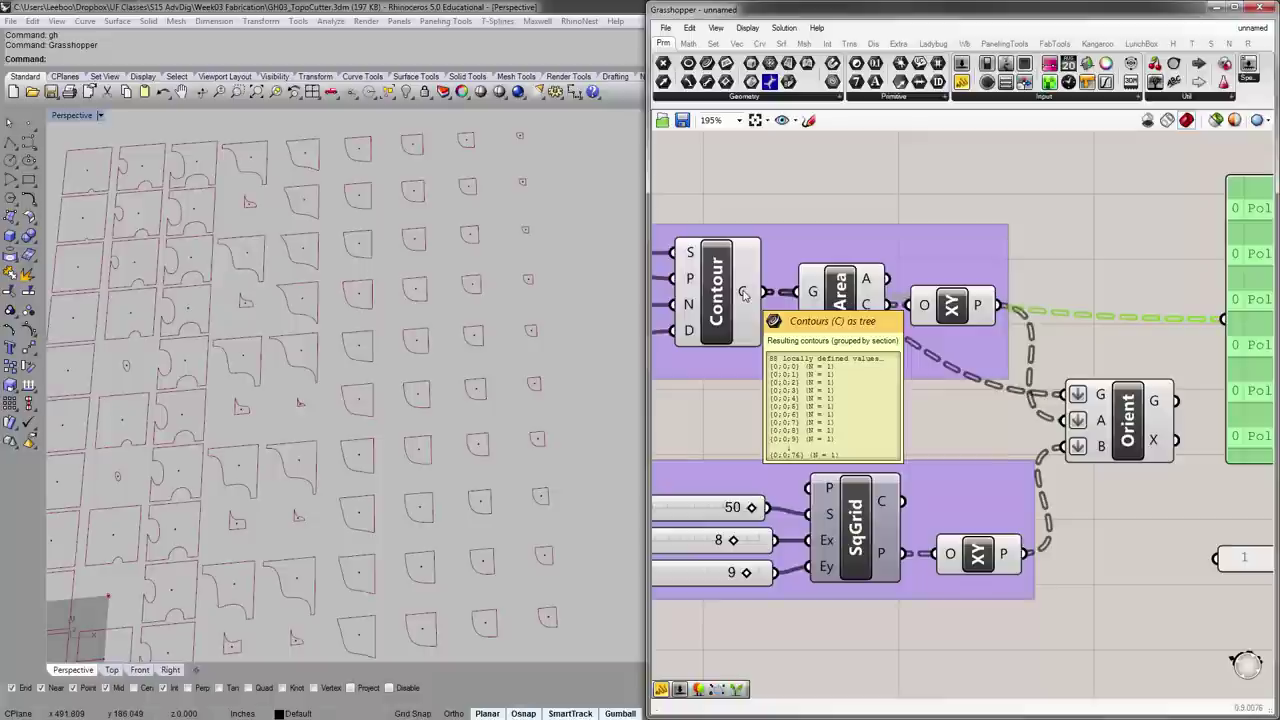
scroll(740, 292, "down", 2)
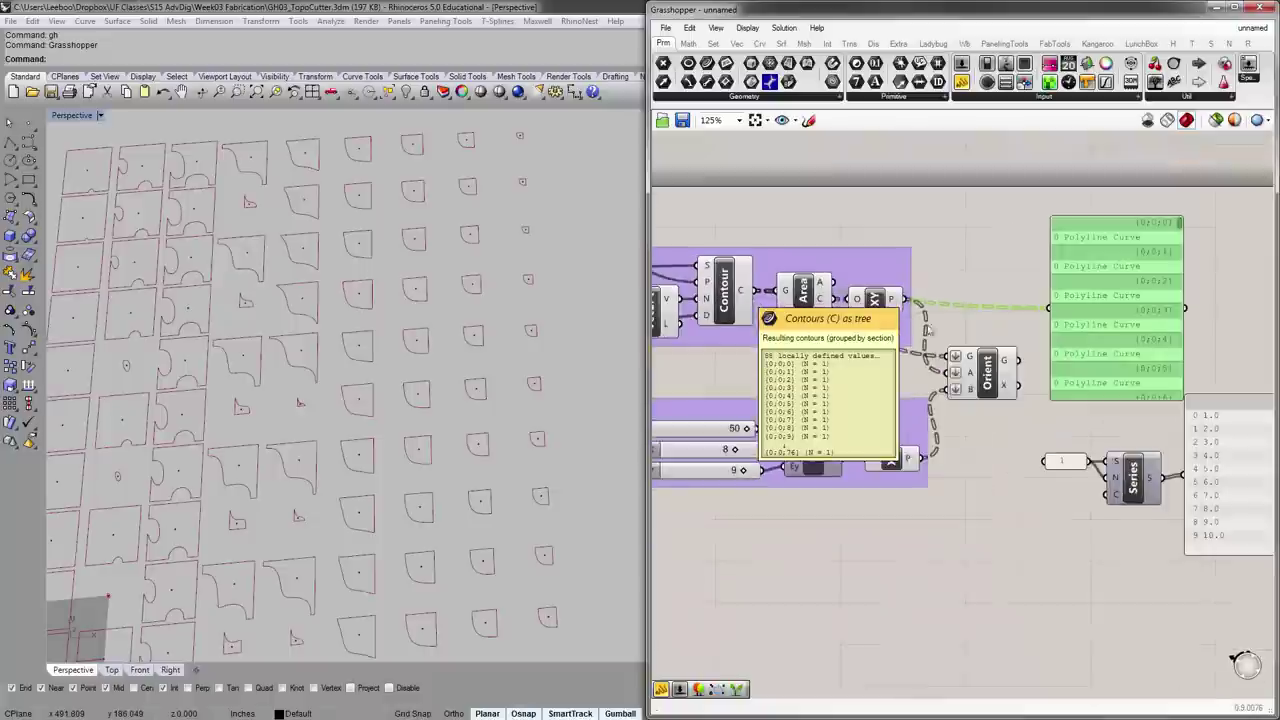
right_click_drag(1131, 266, 1031, 250)
left_click(1082, 208)
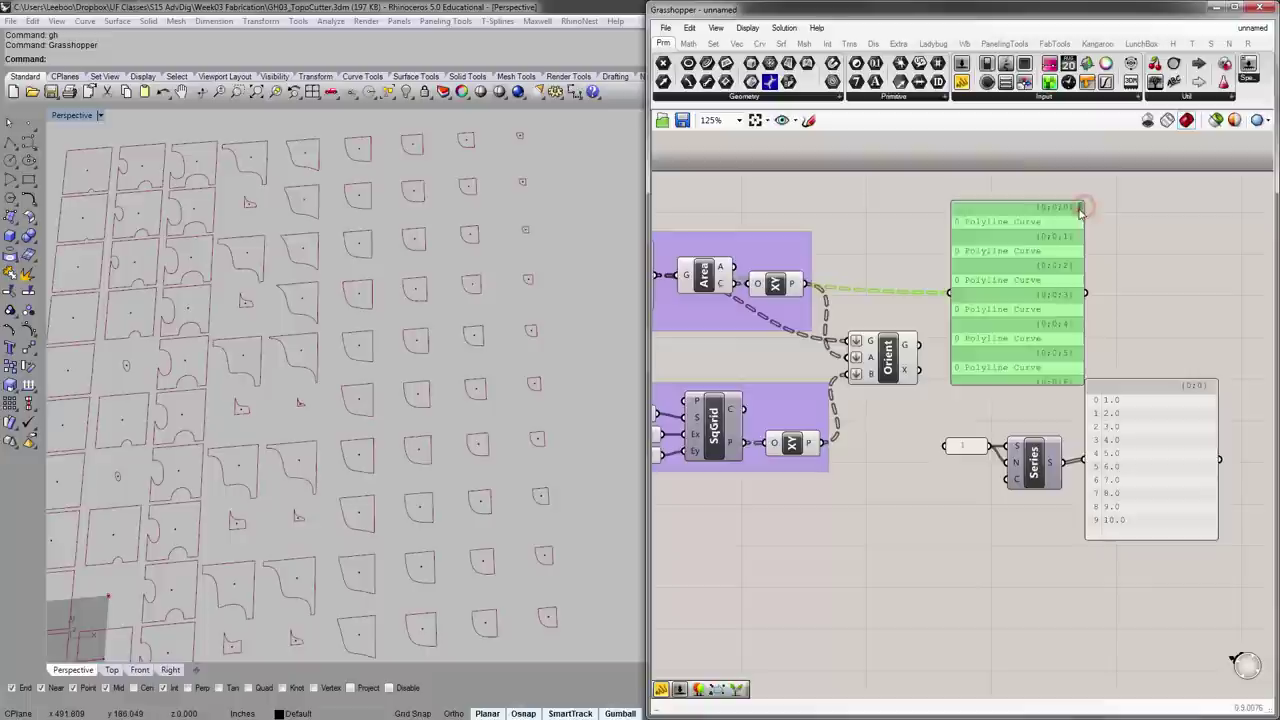
scroll(1082, 212, "down", 5)
right_click_drag(1083, 327, 1050, 359)
left_click_drag(1045, 408, 1055, 315)
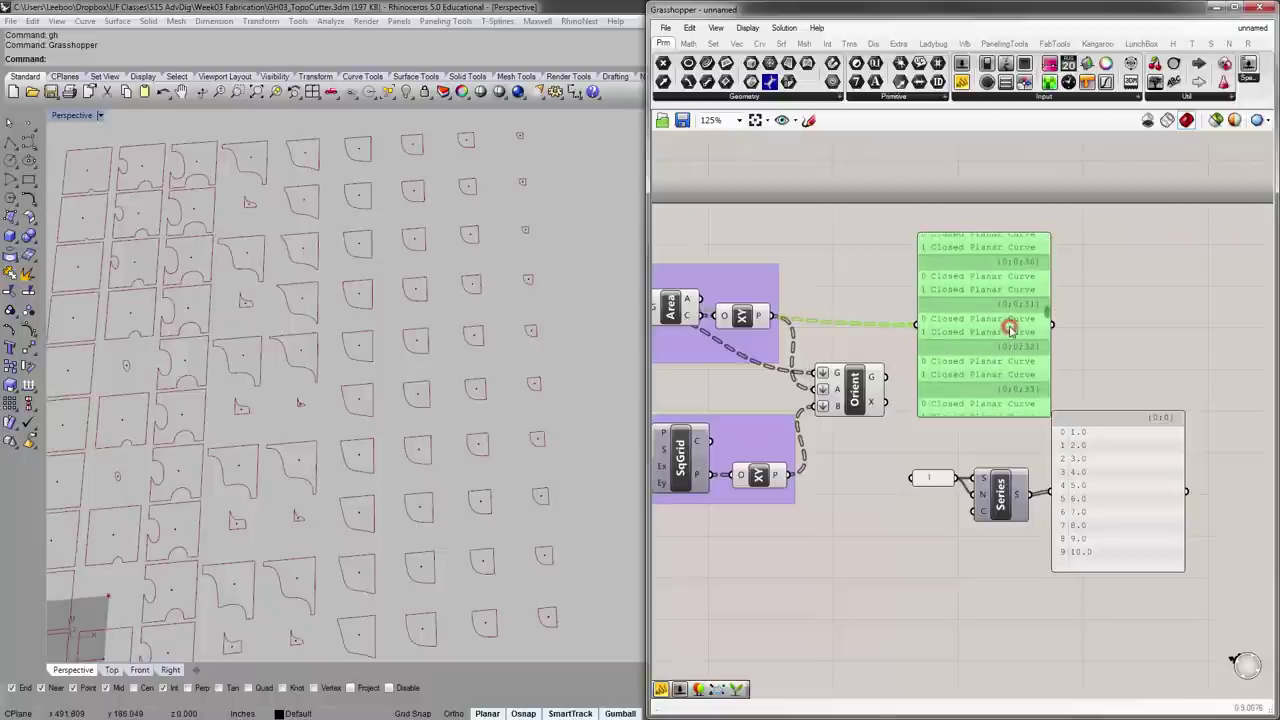
key("Delete")
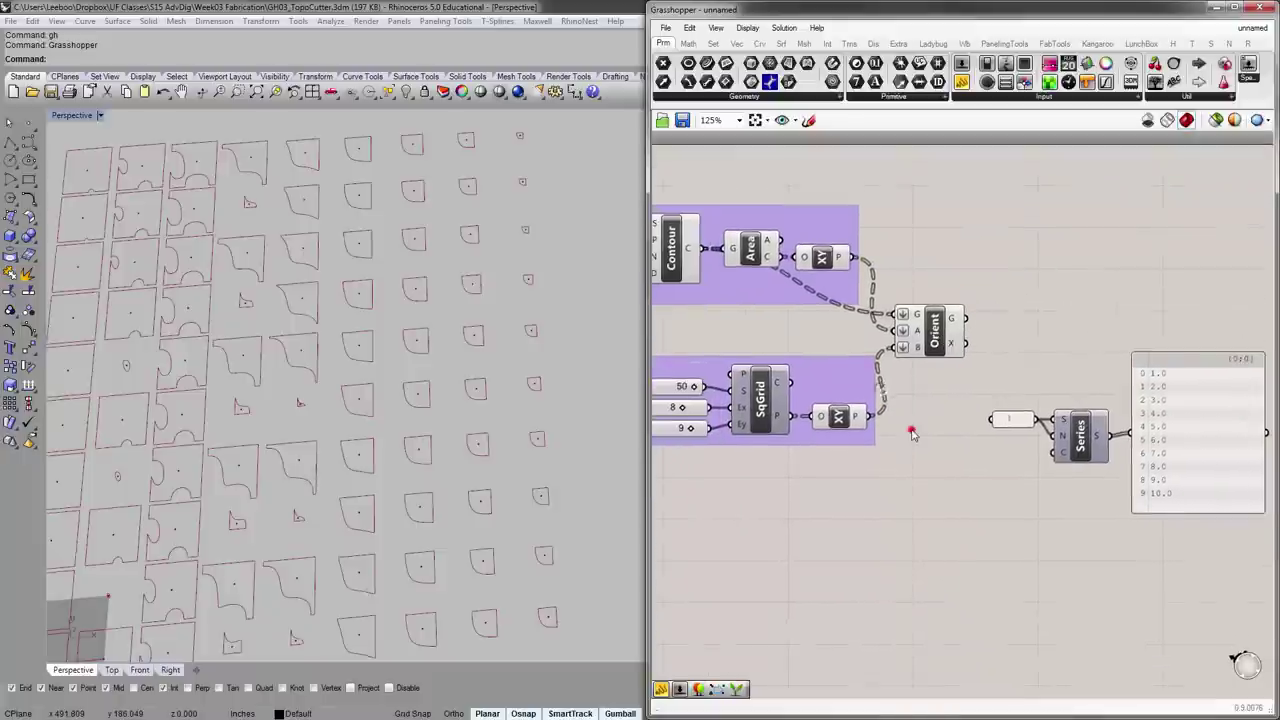
- Widen the Grasshopper window, add a List Length component above Orient and connect the Contour output to it
left_click(550, 97)
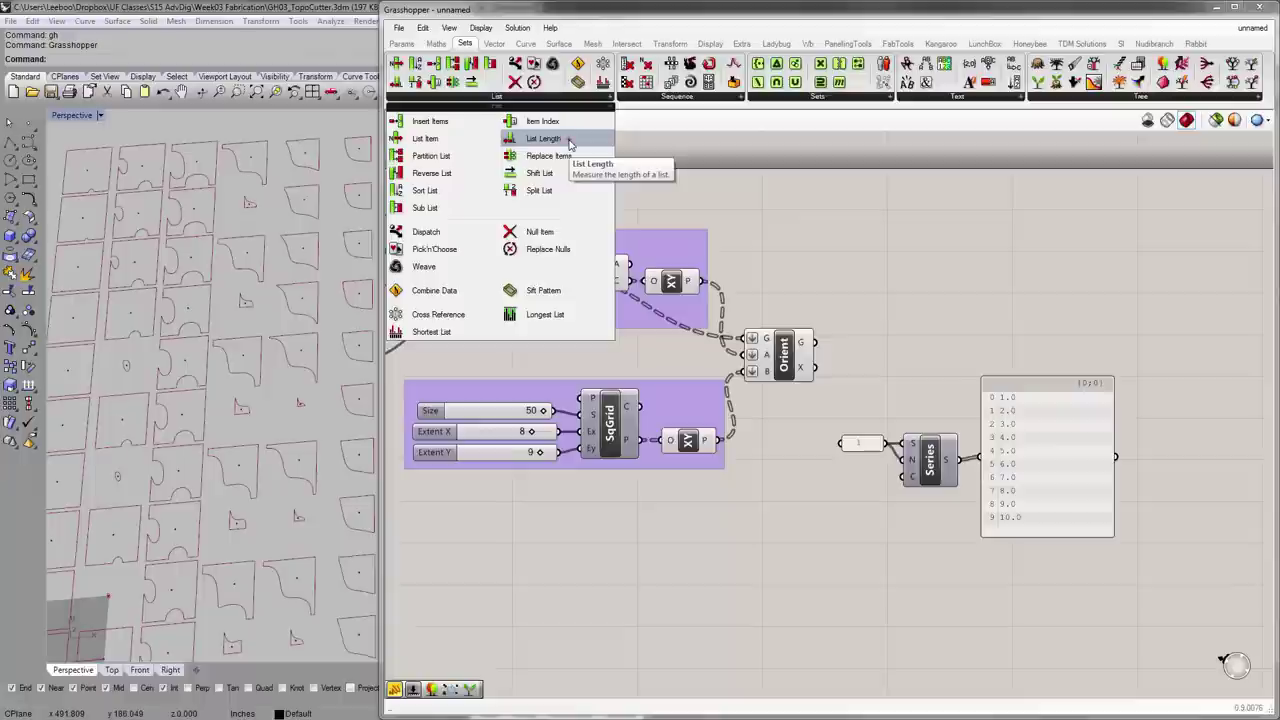
left_click_drag(570, 140, 868, 261)
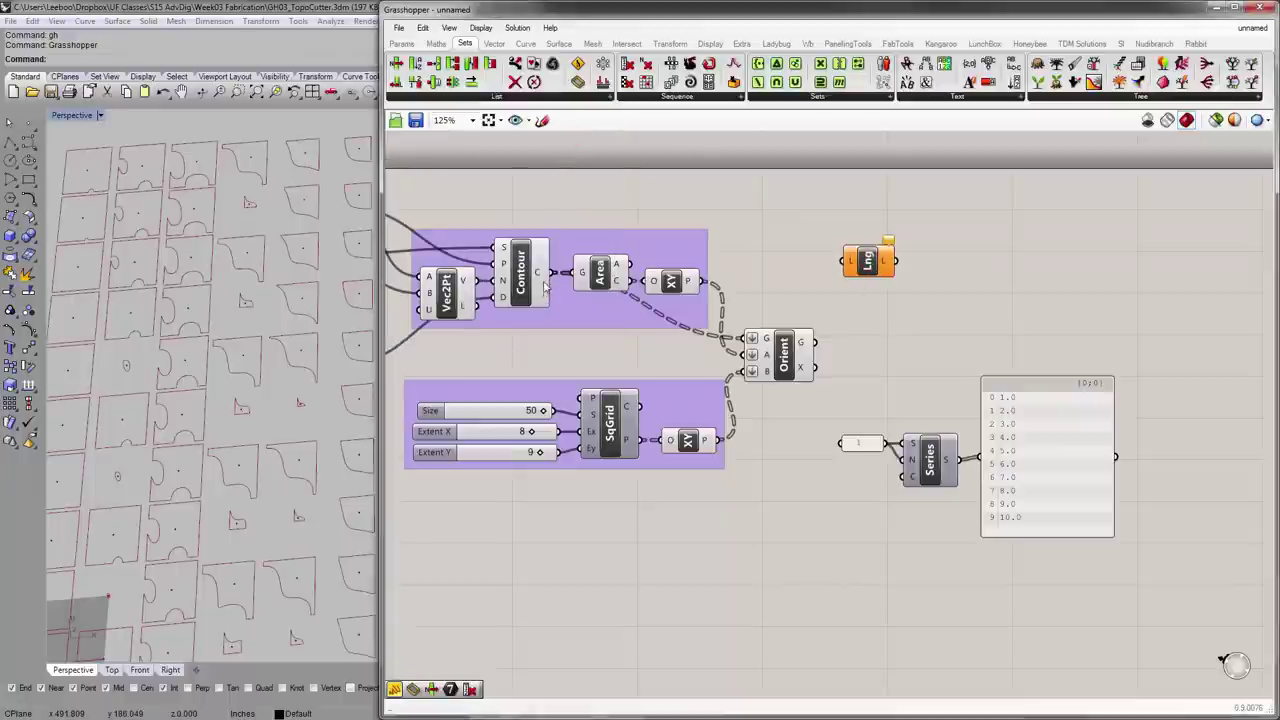
left_click_drag(553, 273, 840, 262)
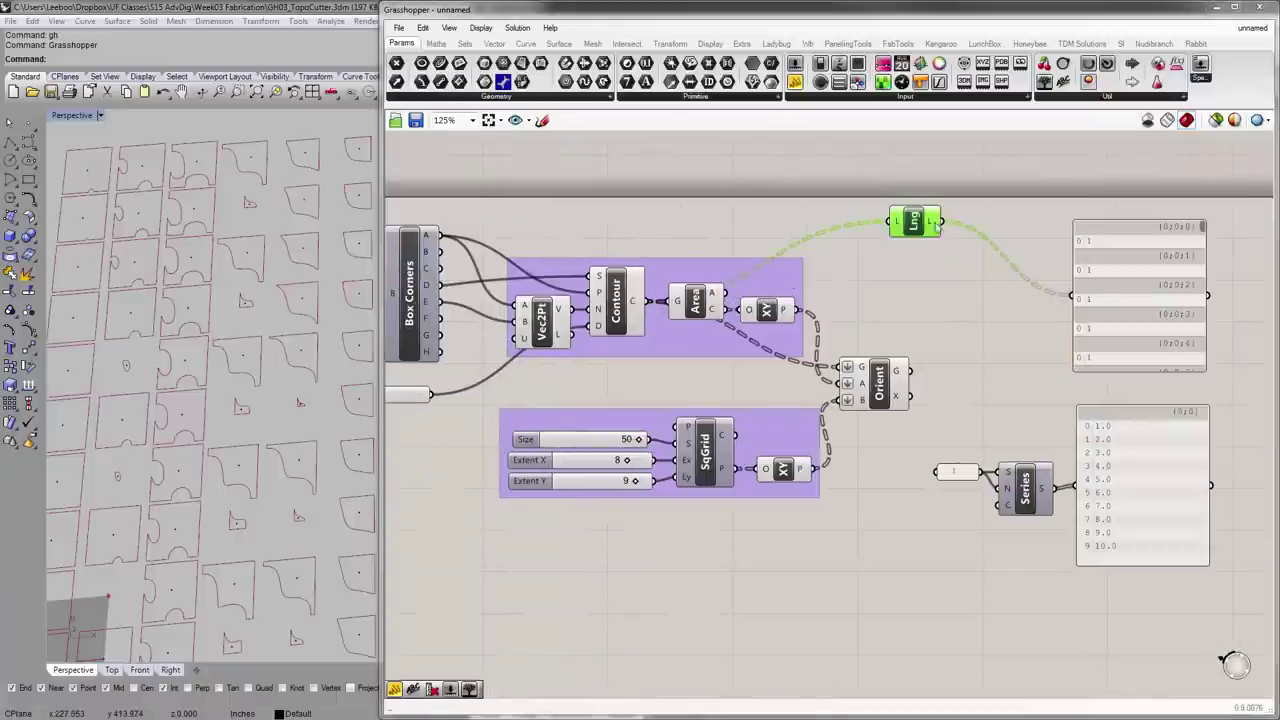
left_click_drag(914, 224, 944, 291)
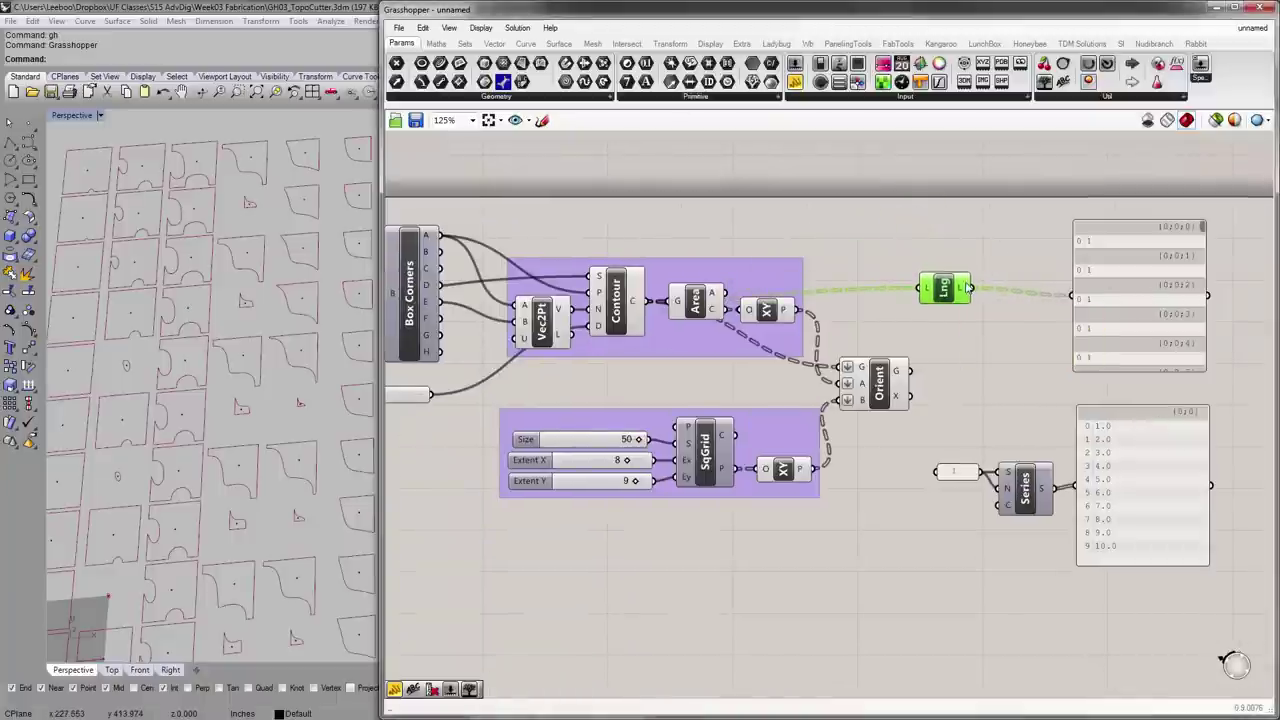
- Flatten the list input of List Length
mouse_move(968, 289)
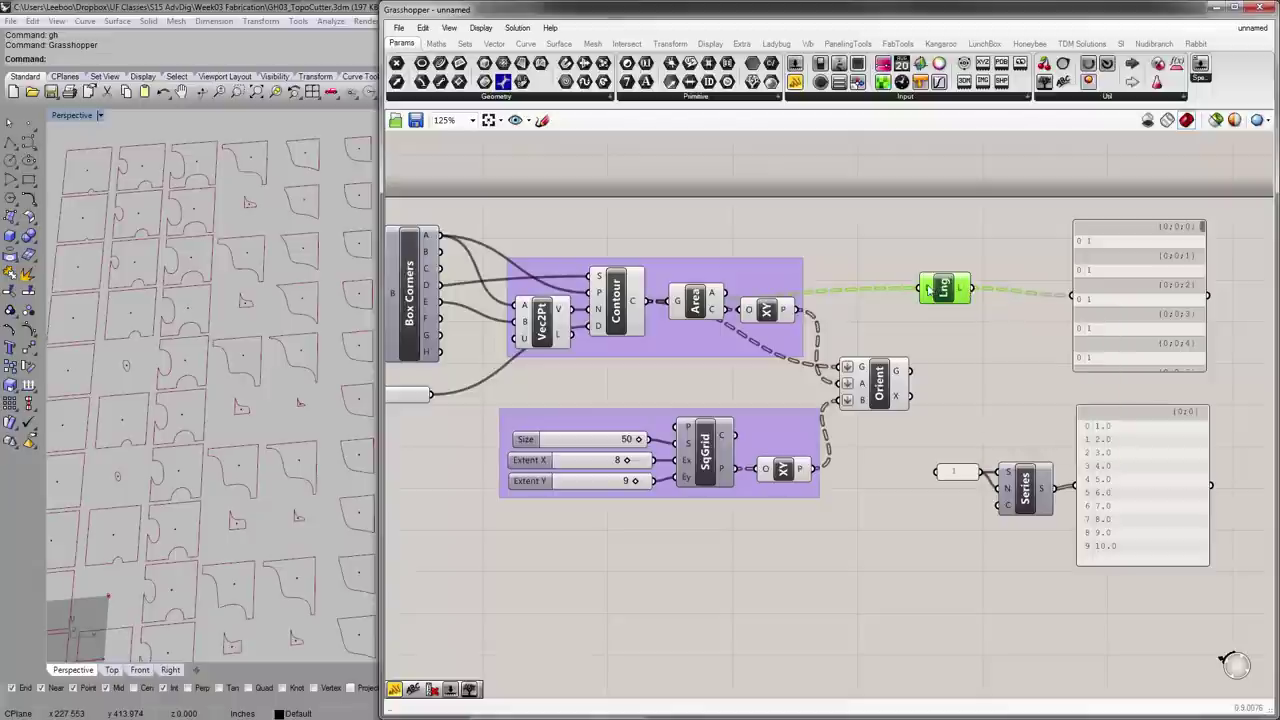
right_click(929, 289)
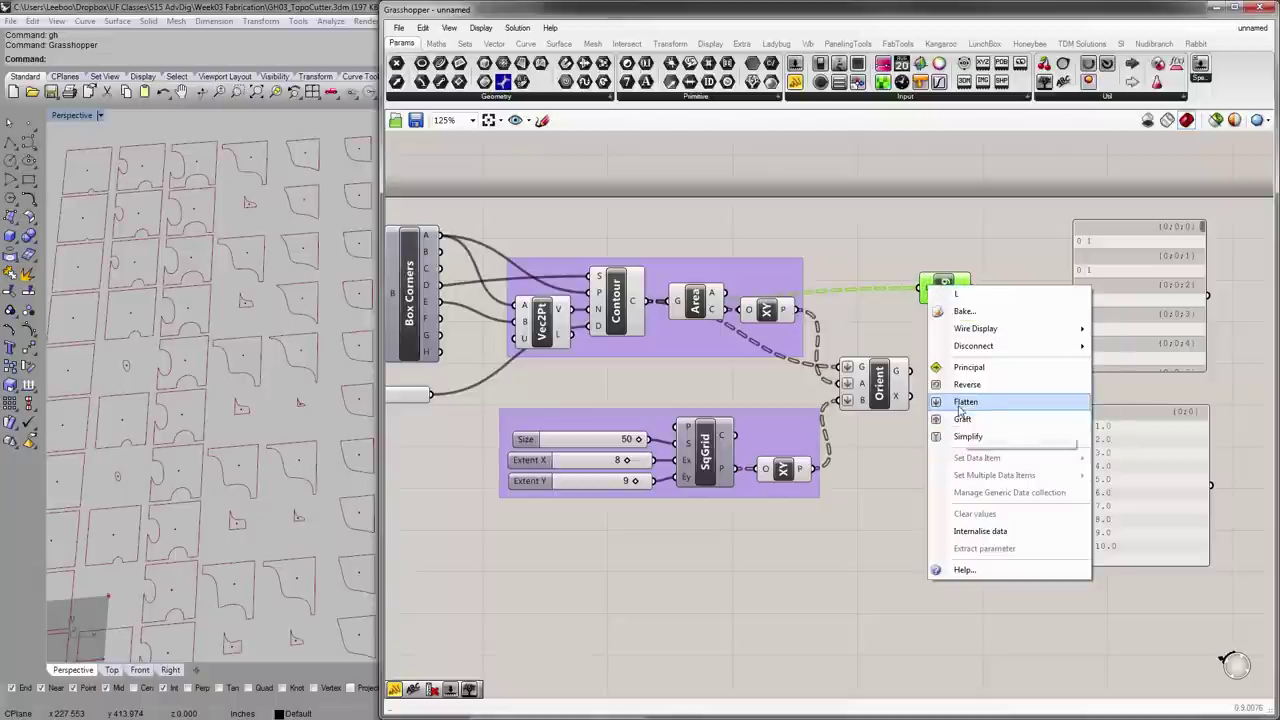
left_click(960, 405)
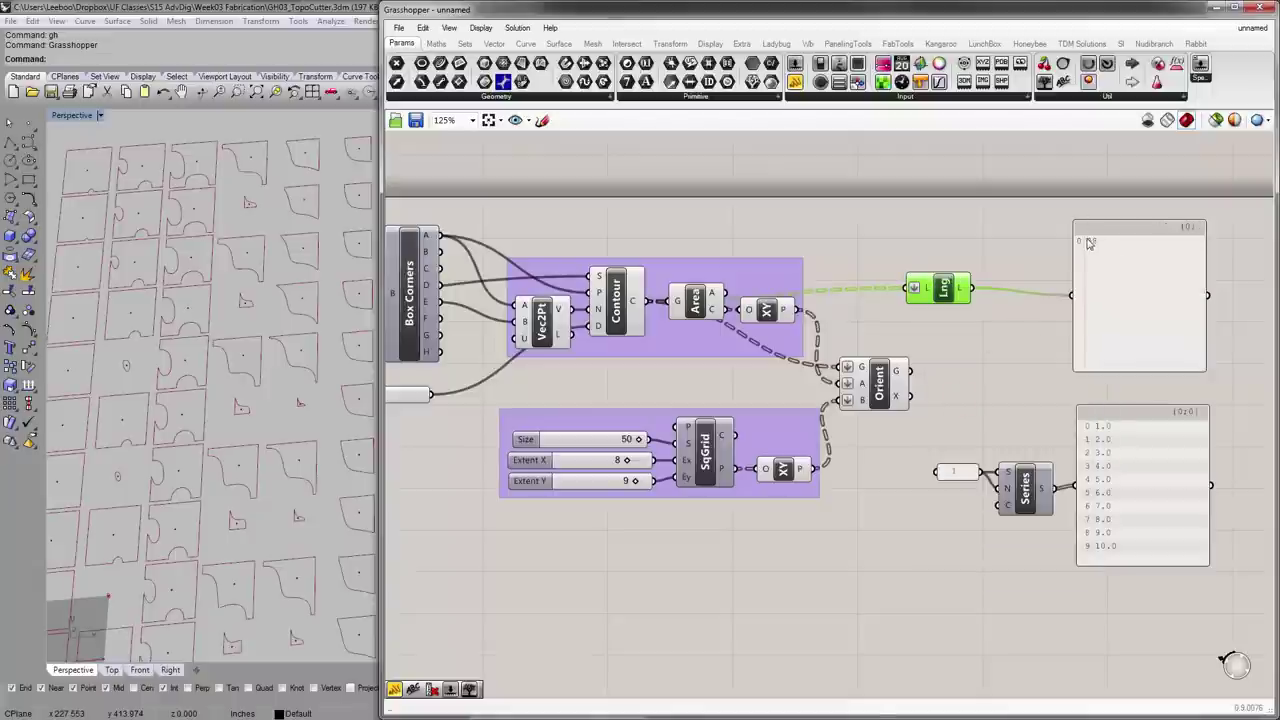
- Delete the panel connected to List Length and move List Length down beside the Count input of Series
left_click_drag(1143, 329, 1120, 318)
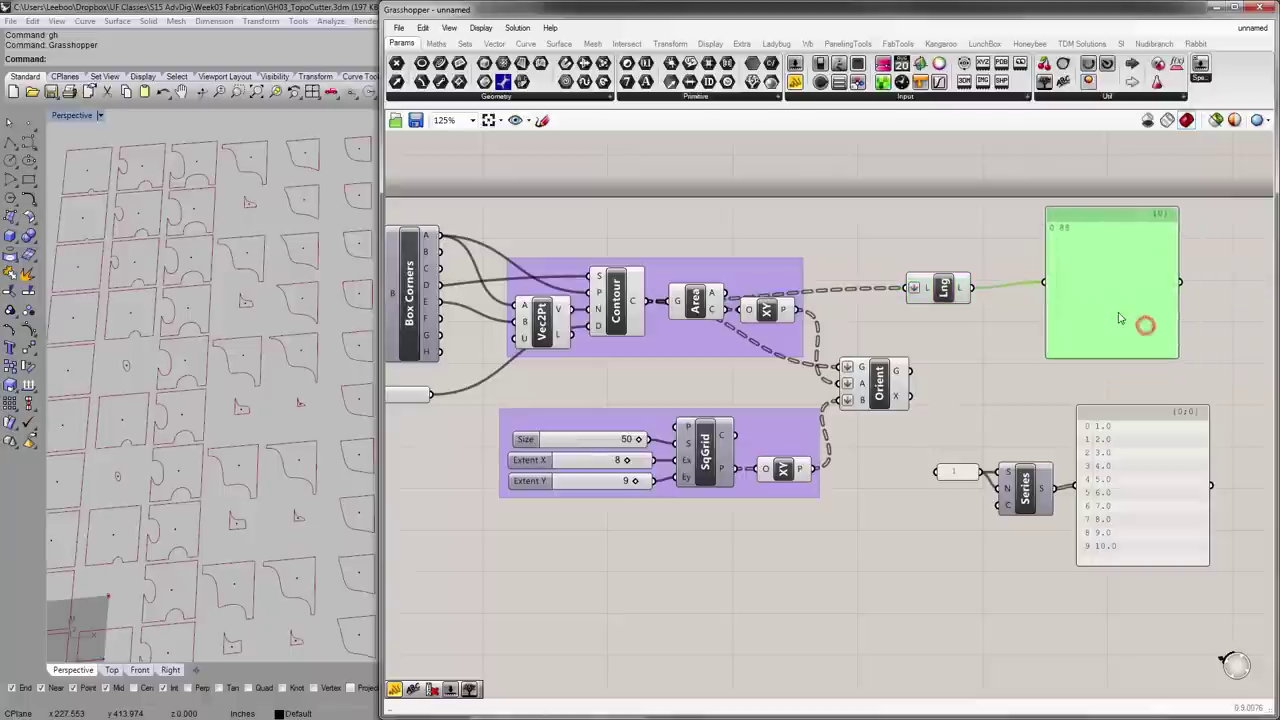
key("Delete")
left_click_drag(933, 291, 923, 536)
scroll(1000, 538, "up", 3)
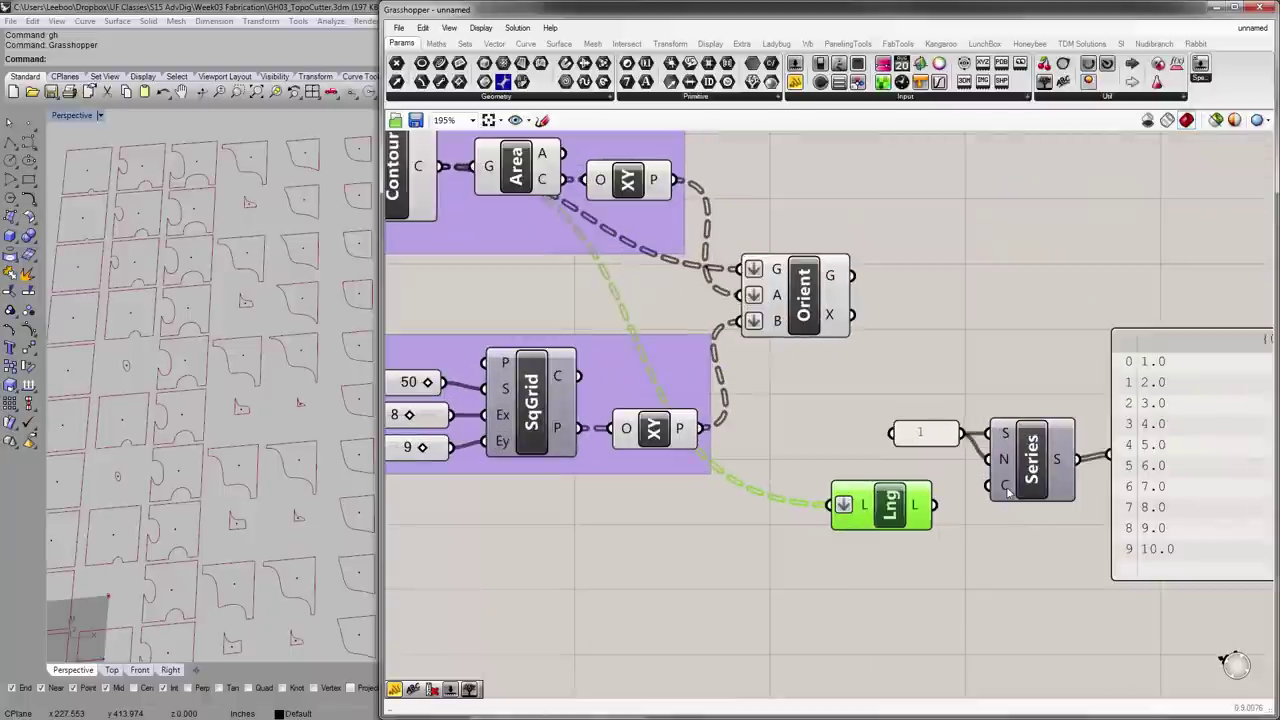
- Connect the List Length output to the Count input of Series and check the end of the resulting series in the panel
left_click_drag(1009, 490, 923, 493)
right_click_drag(895, 490, 789, 474)
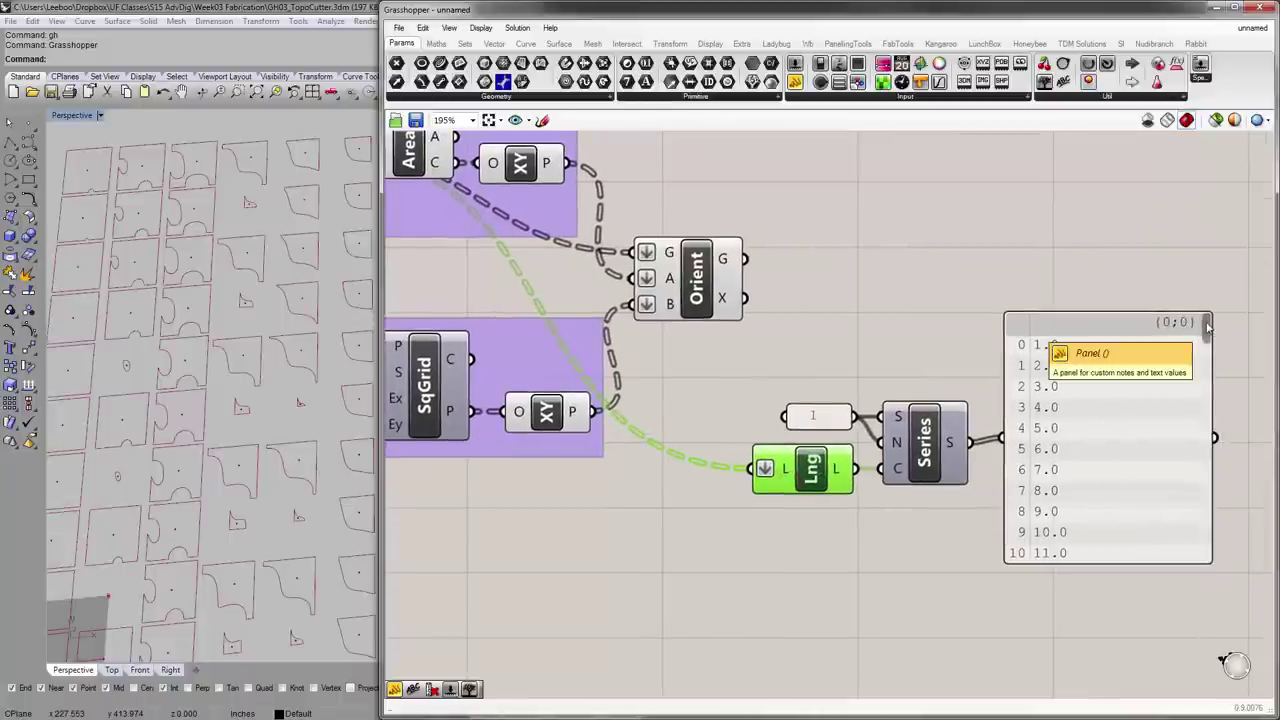
left_click_drag(1207, 326, 1192, 585)
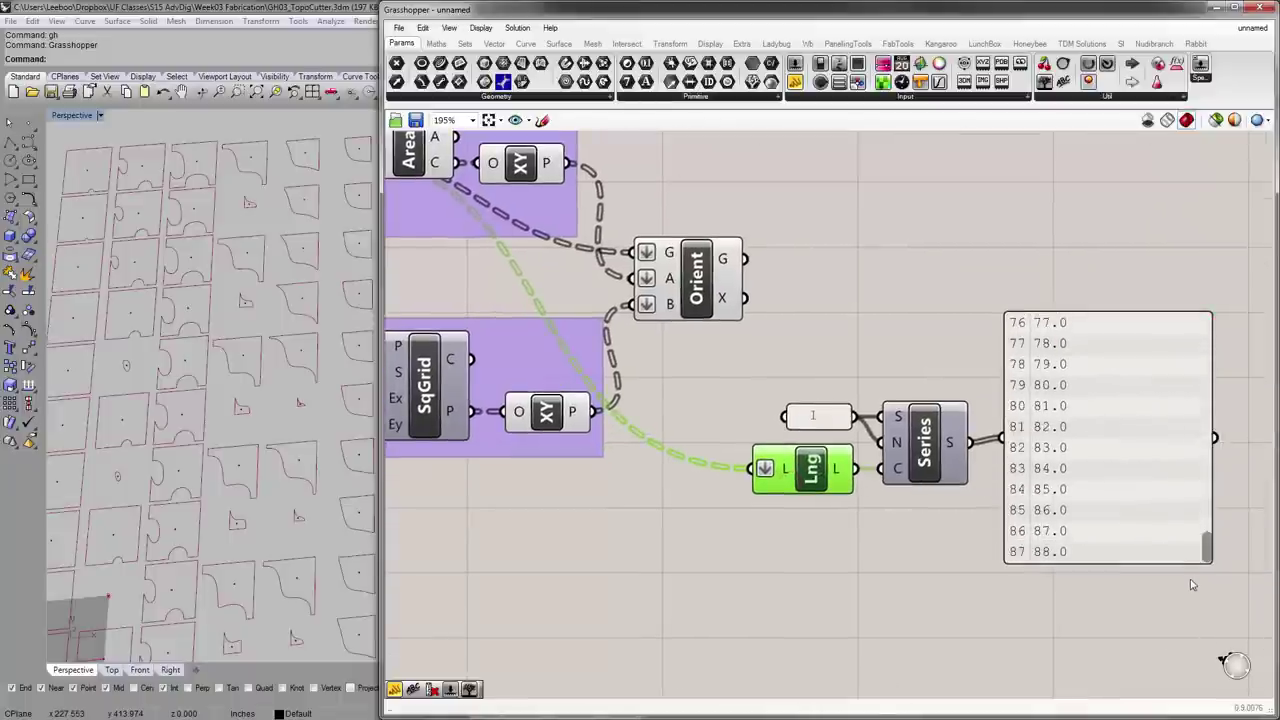
left_click_drag(1039, 501, 1074, 508)
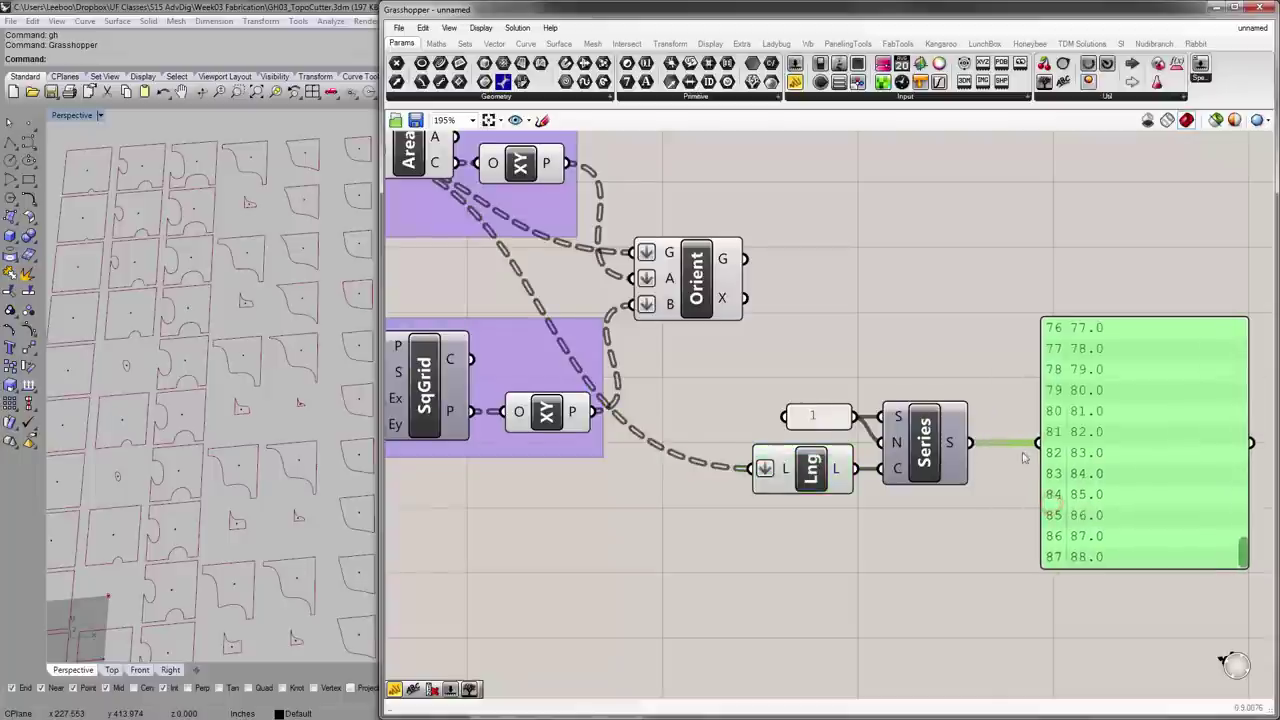
right_click_drag(1024, 455, 941, 450)
left_click_drag(1052, 452, 1088, 452)
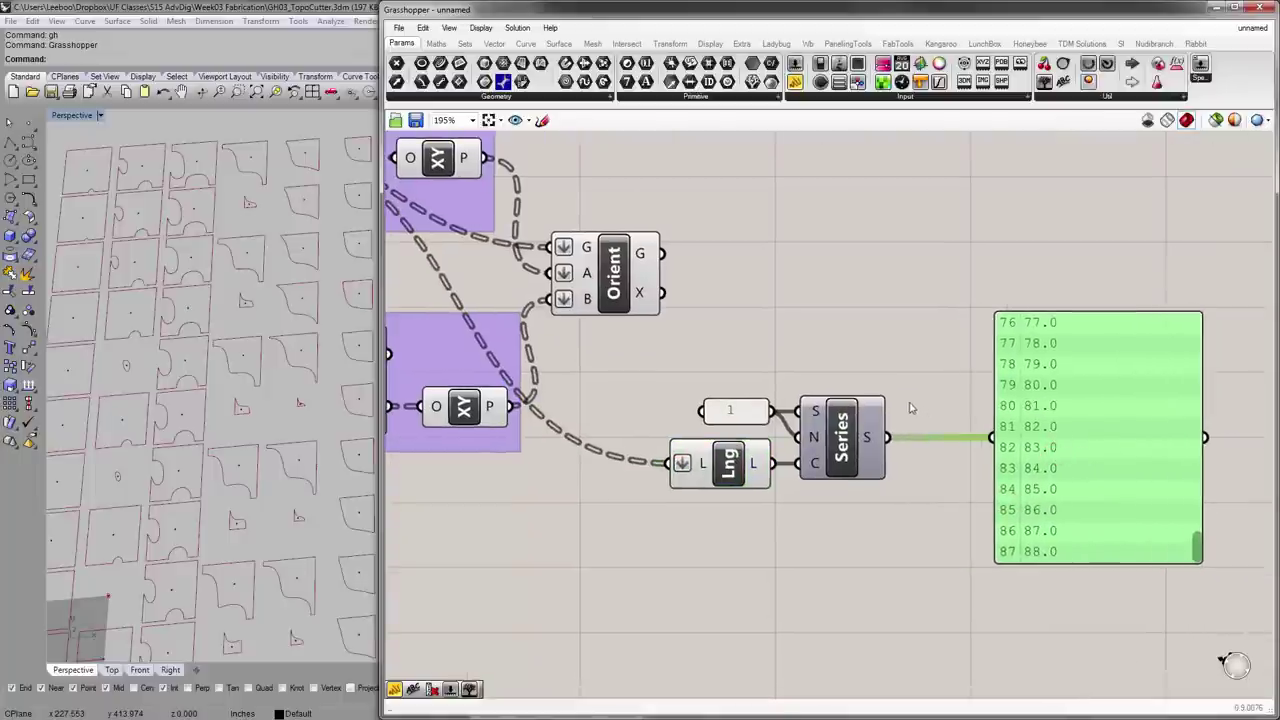
right_click_drag(882, 396, 934, 385)
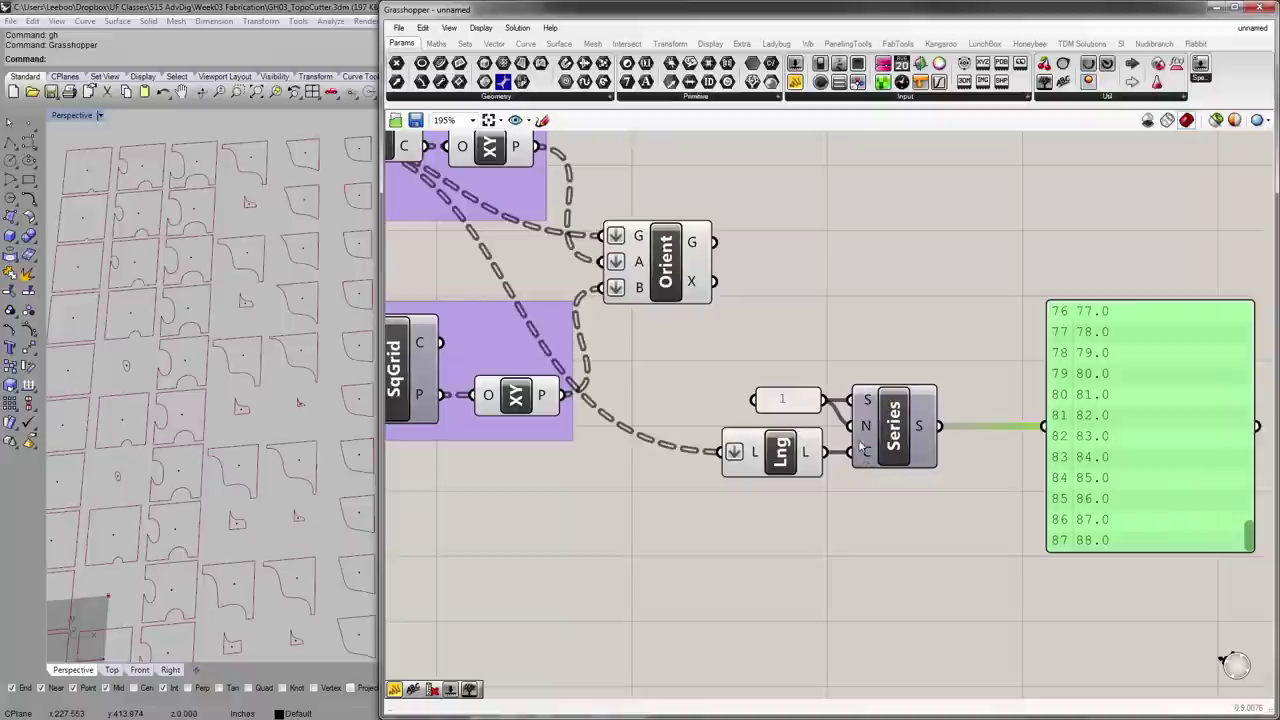
mouse_move(919, 427)
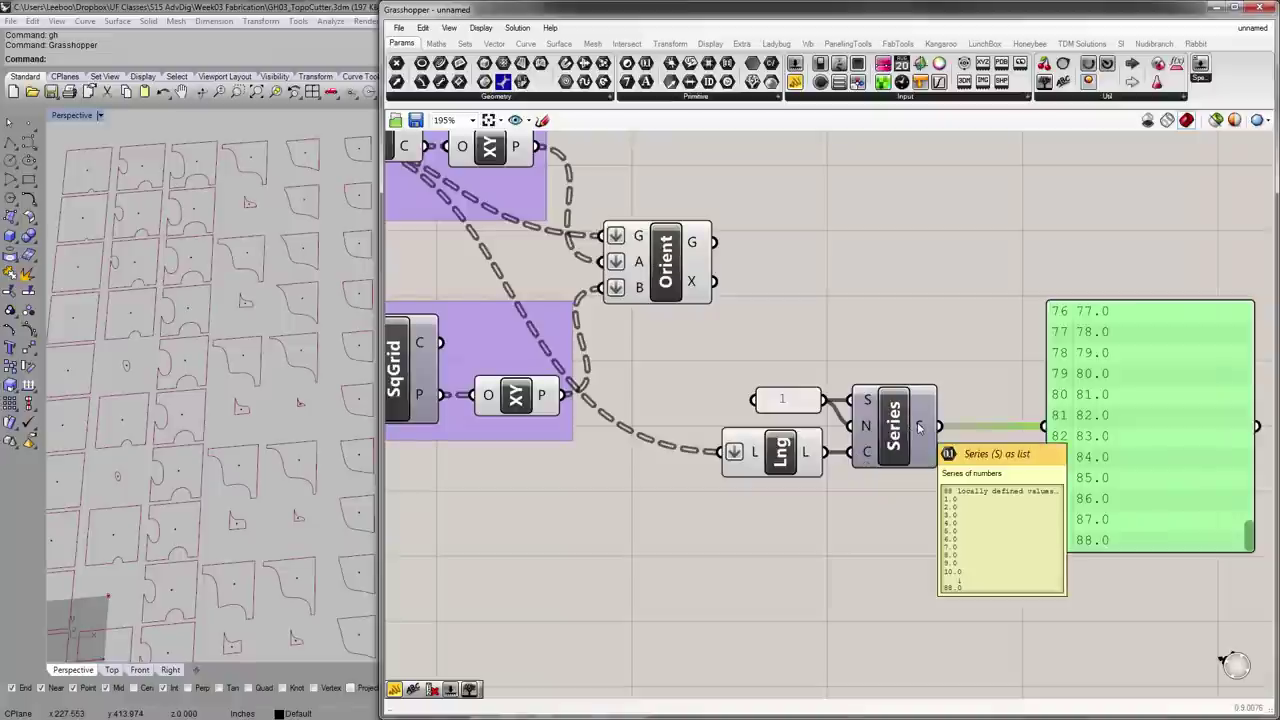
- Move the panel farther away from Series and place an Integer parameter above the gap between them
right_click_drag(945, 392, 824, 376)
left_click_drag(980, 391, 1056, 400)
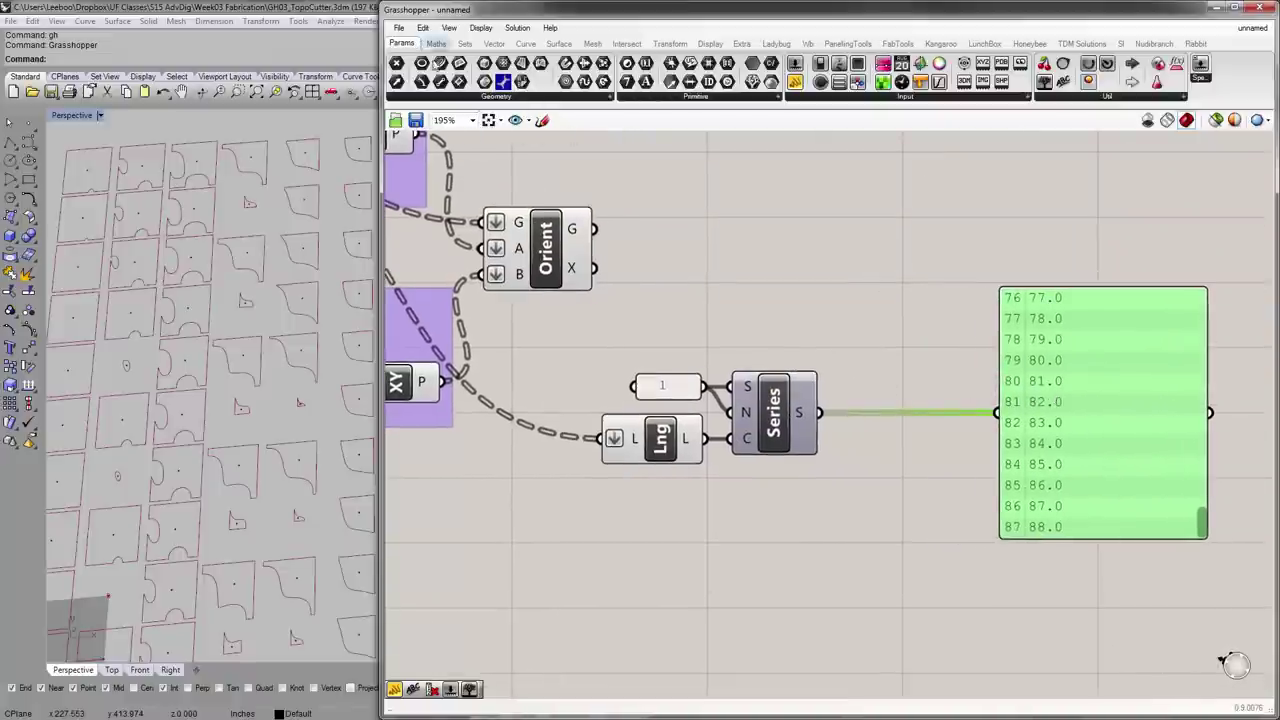
left_click(460, 96)
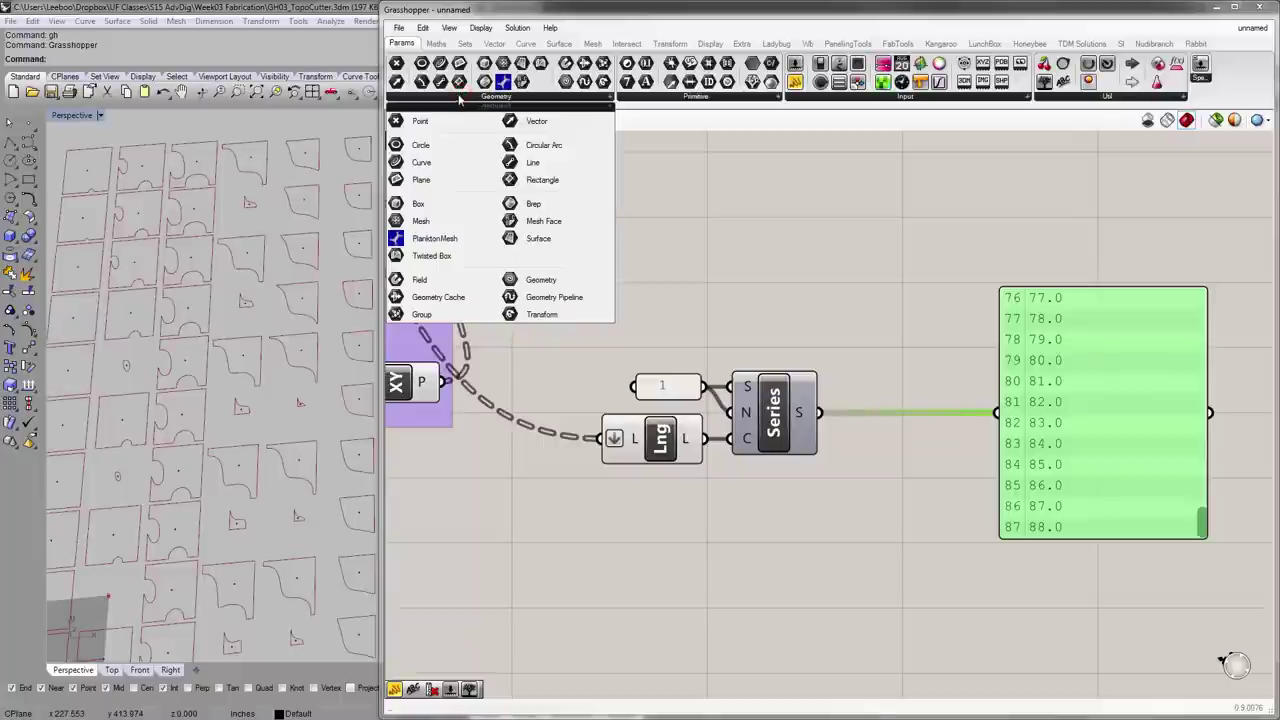
left_click(658, 96)
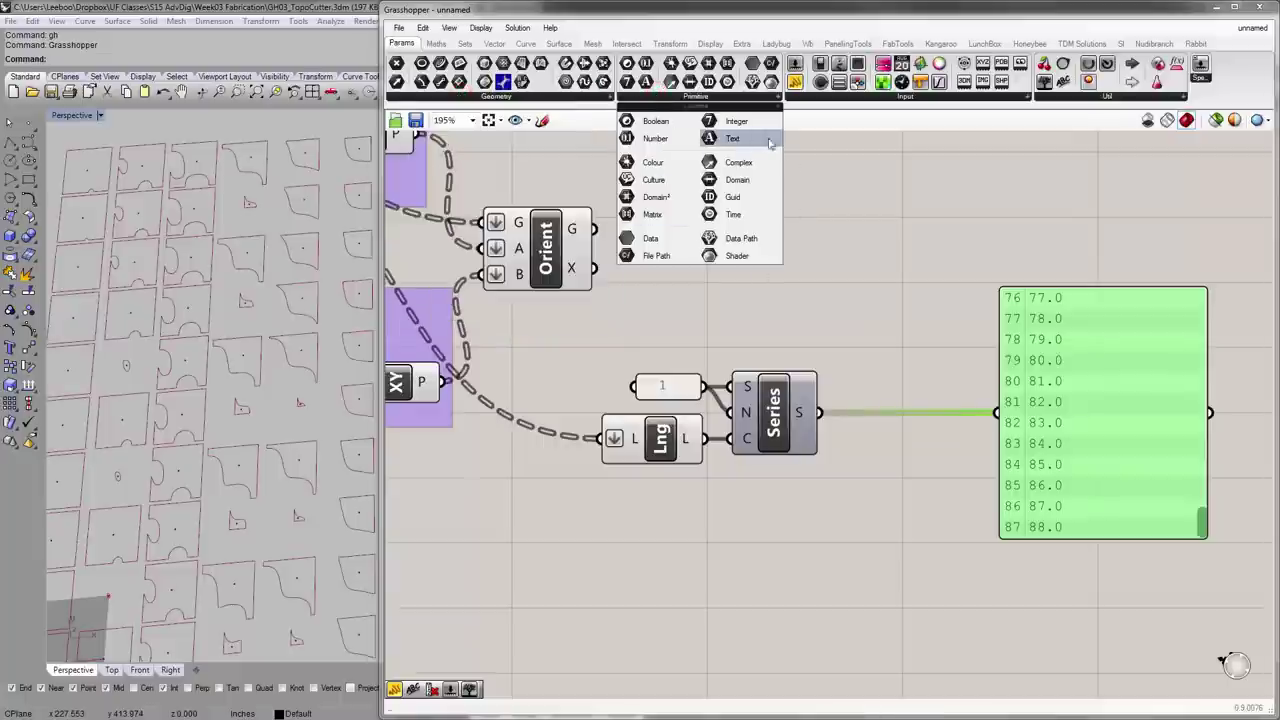
left_click_drag(749, 130, 866, 287)
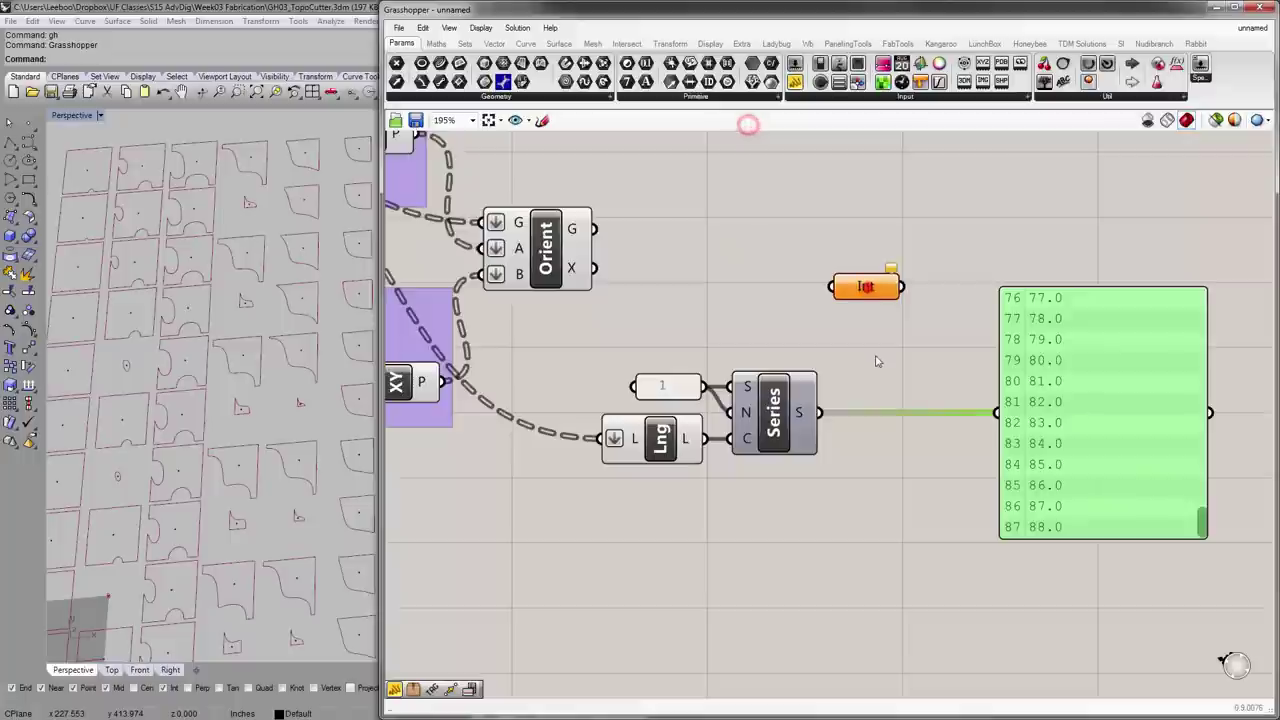
- Place another Integer parameter near the Series output and wire it between Series and the panel
double_click(876, 350)
type("int")
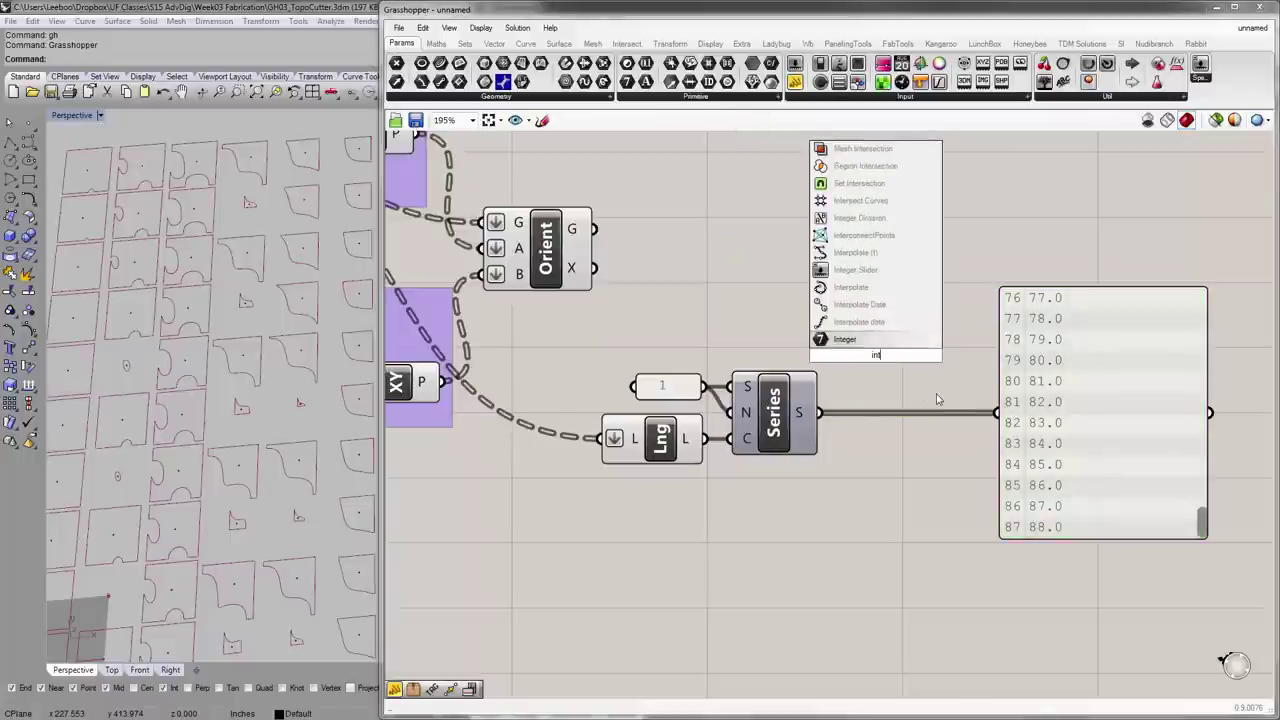
left_click(833, 339)
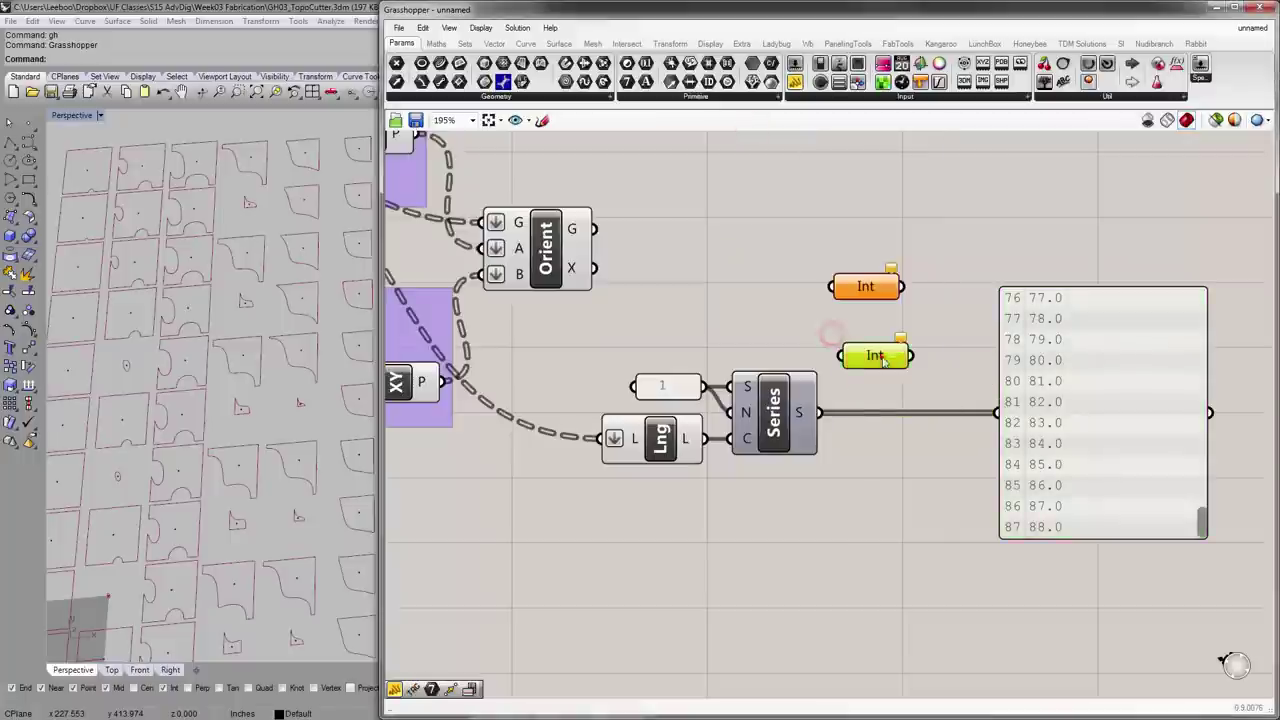
left_click_drag(820, 411, 1008, 420)
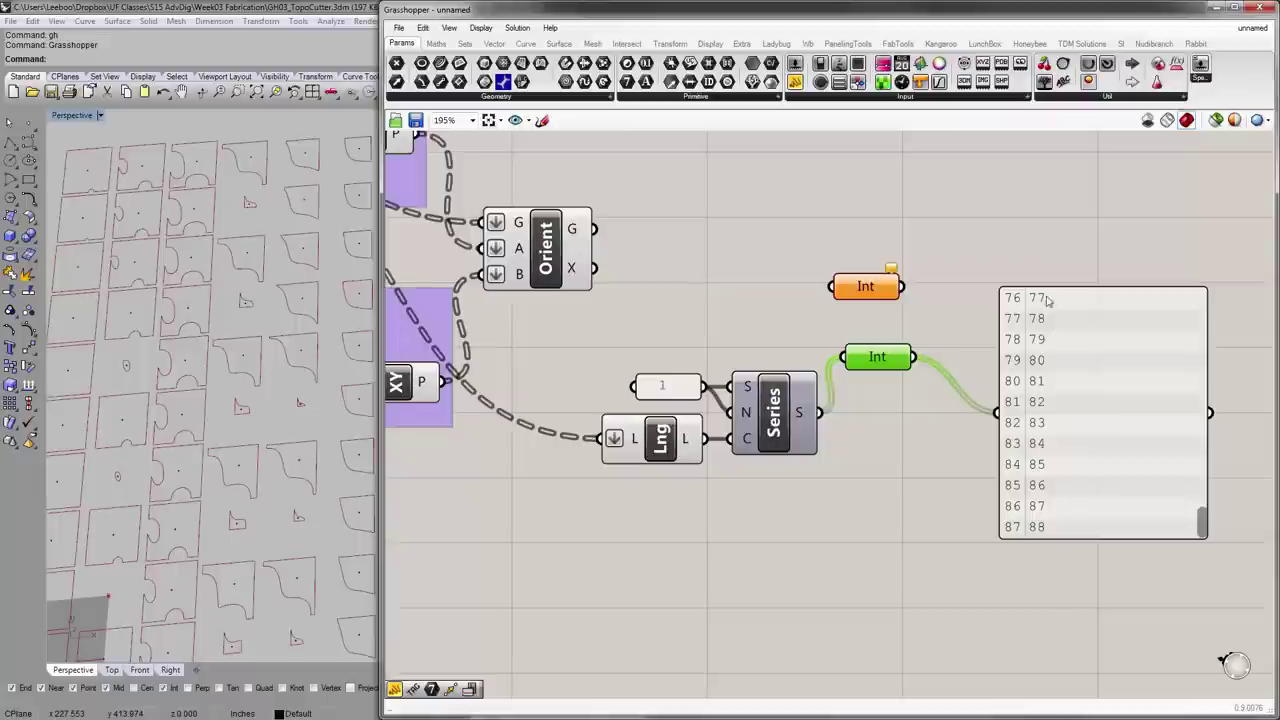
- Delete the unconnected Integer parameter and line up the connected one with the Series output
left_click(870, 286)
key("Delete")
left_click_drag(872, 363, 868, 420)
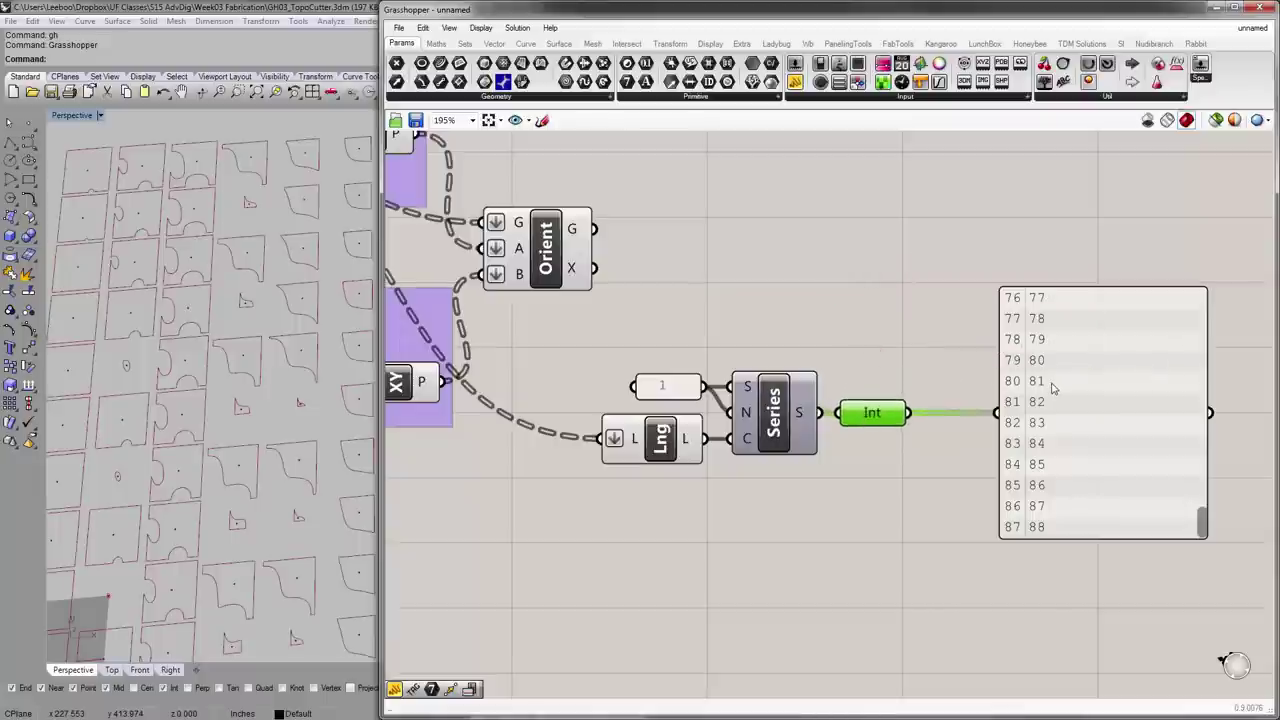
- Replace the panel with a Text Tag 3D component and connect the Integer parameter to its Text input
right_click_drag(1052, 389, 930, 372)
left_click(950, 360)
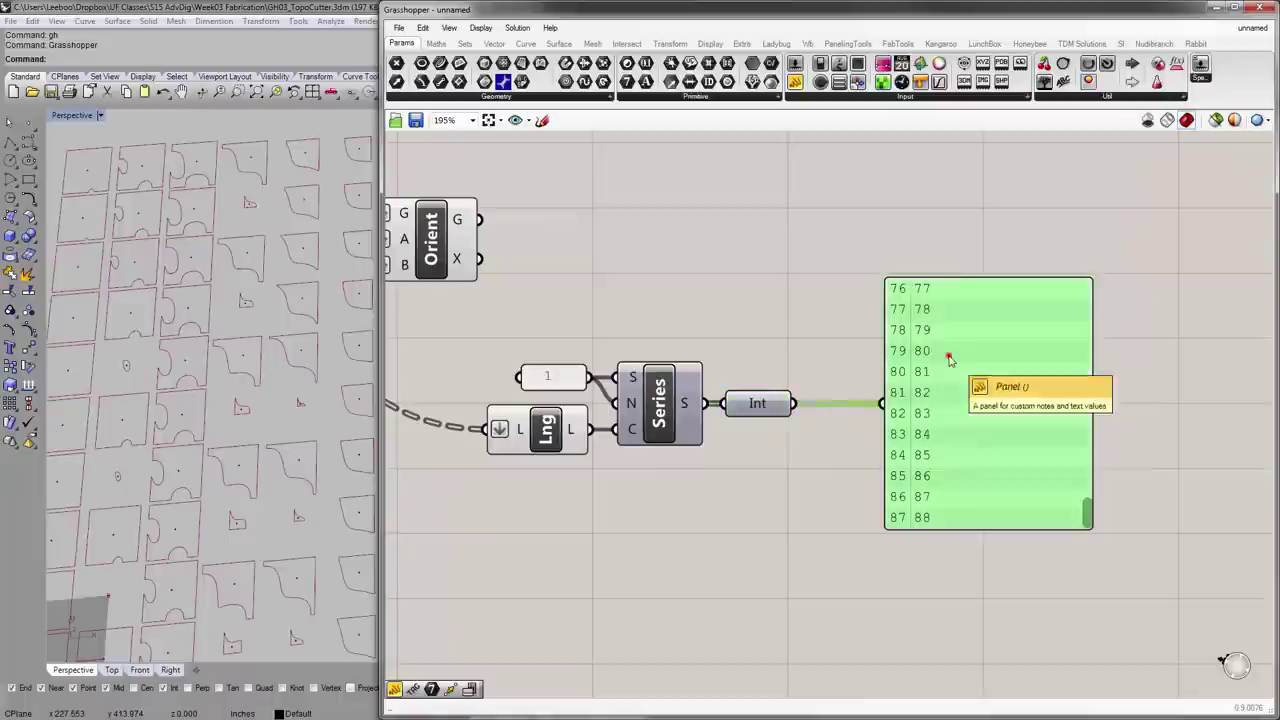
key("Delete")
double_click(950, 360)
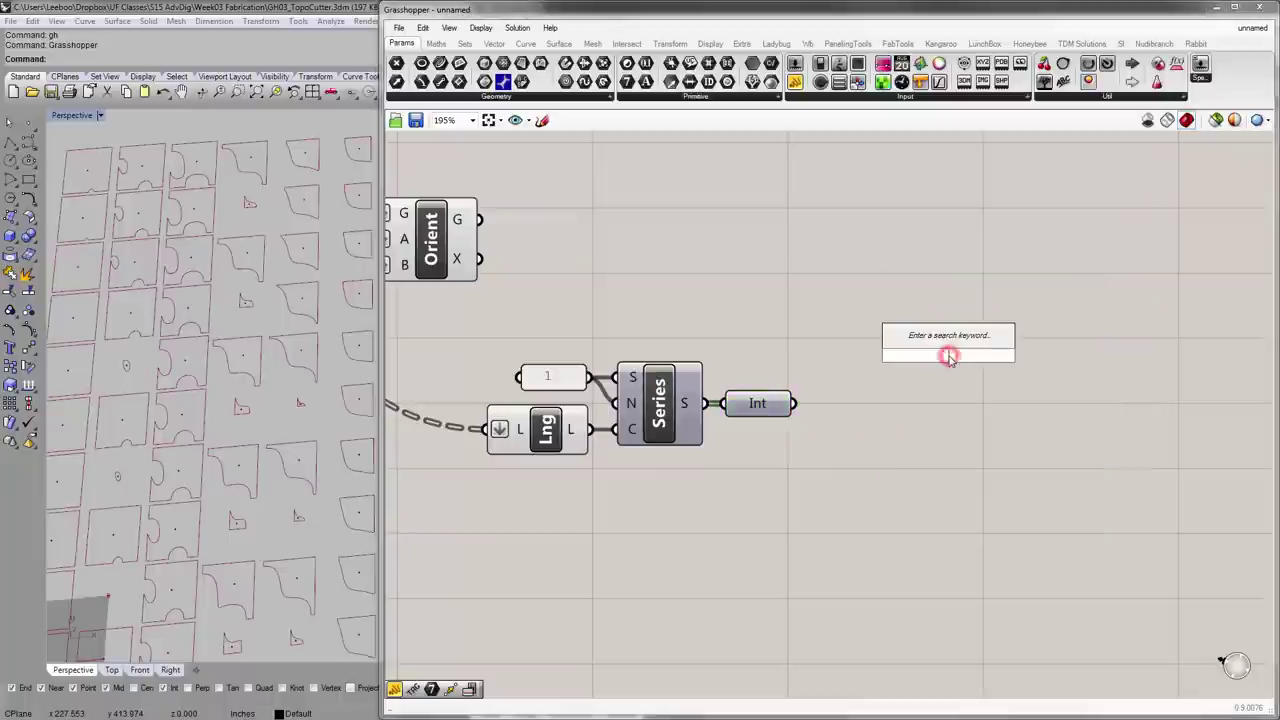
left_click(718, 45)
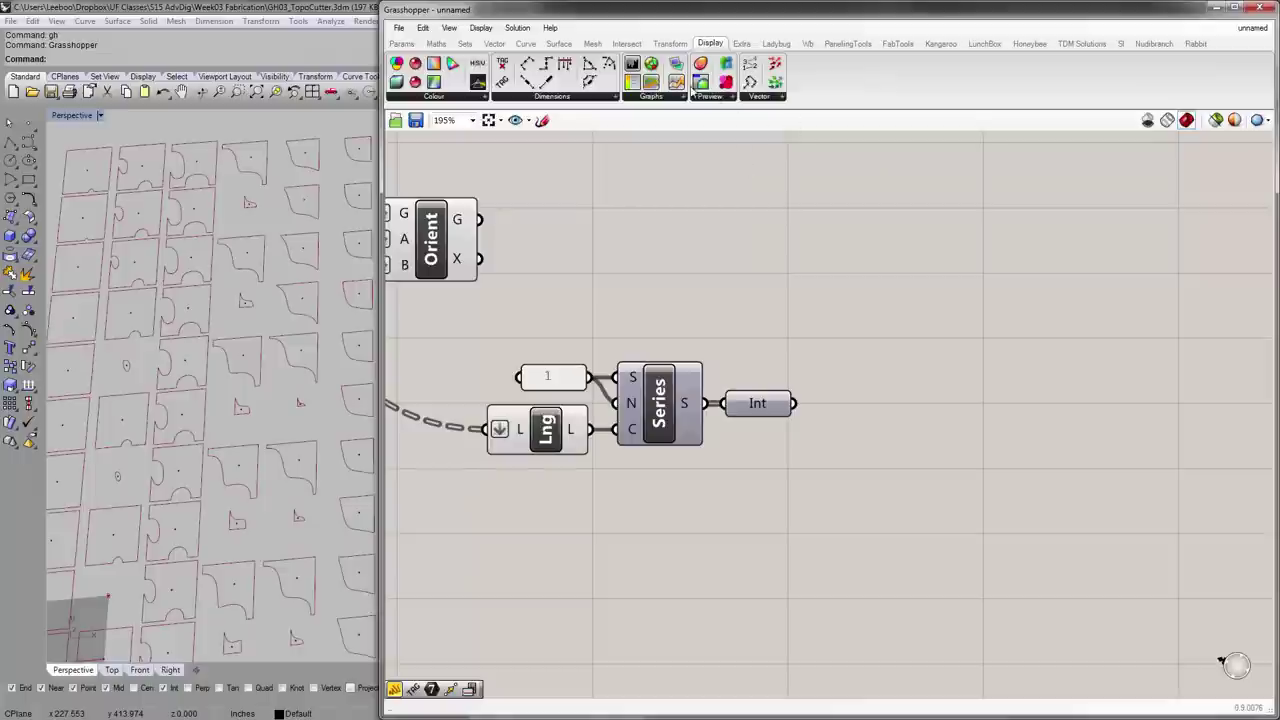
left_click(590, 97)
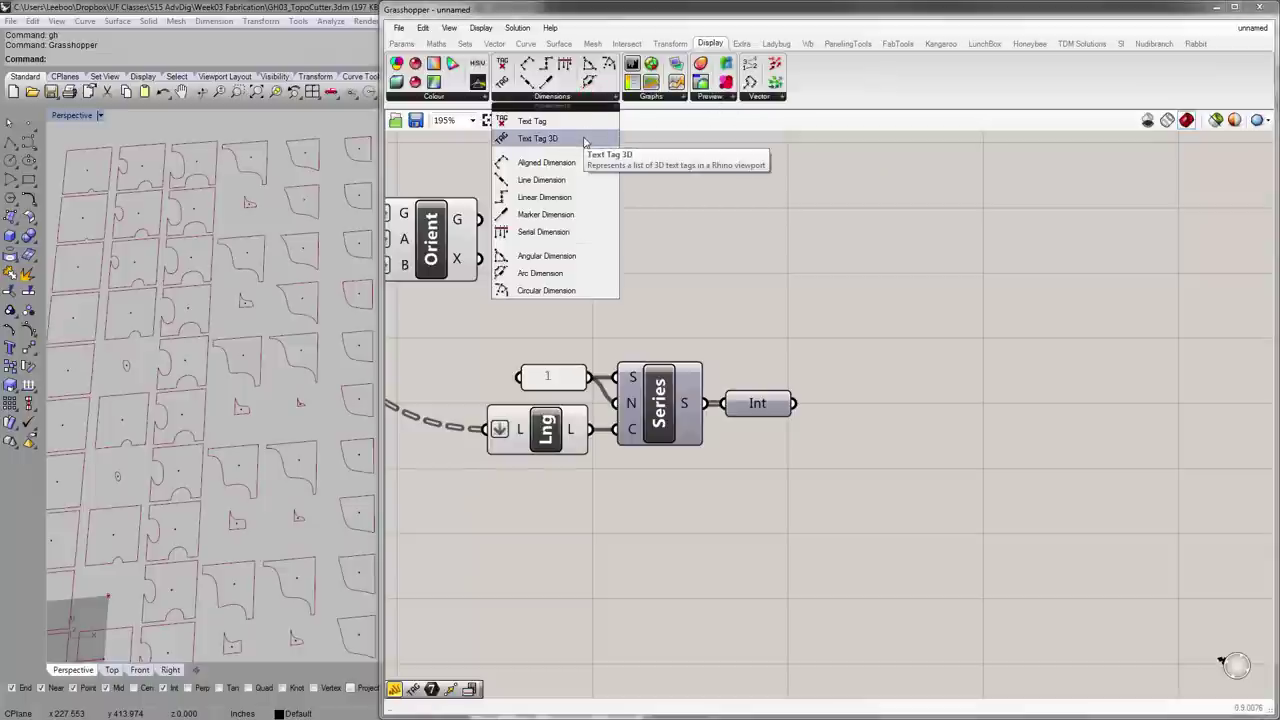
left_click_drag(585, 141, 910, 452)
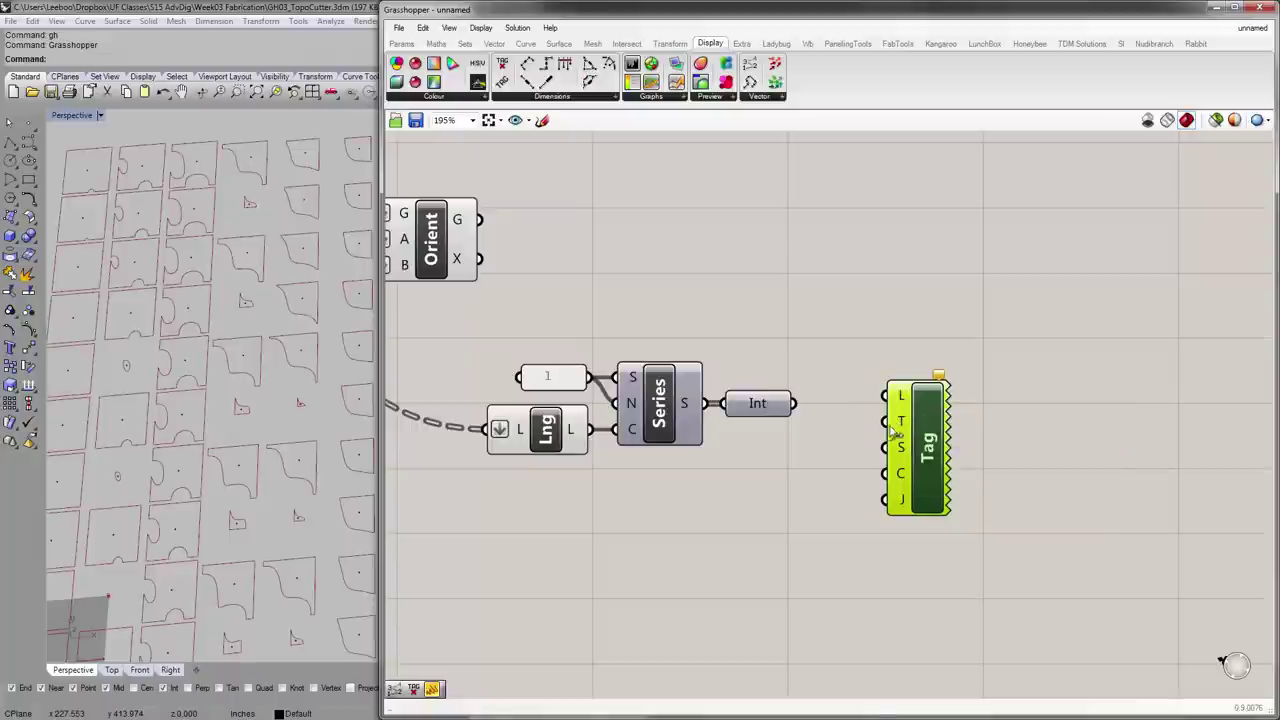
left_click_drag(797, 404, 886, 418)
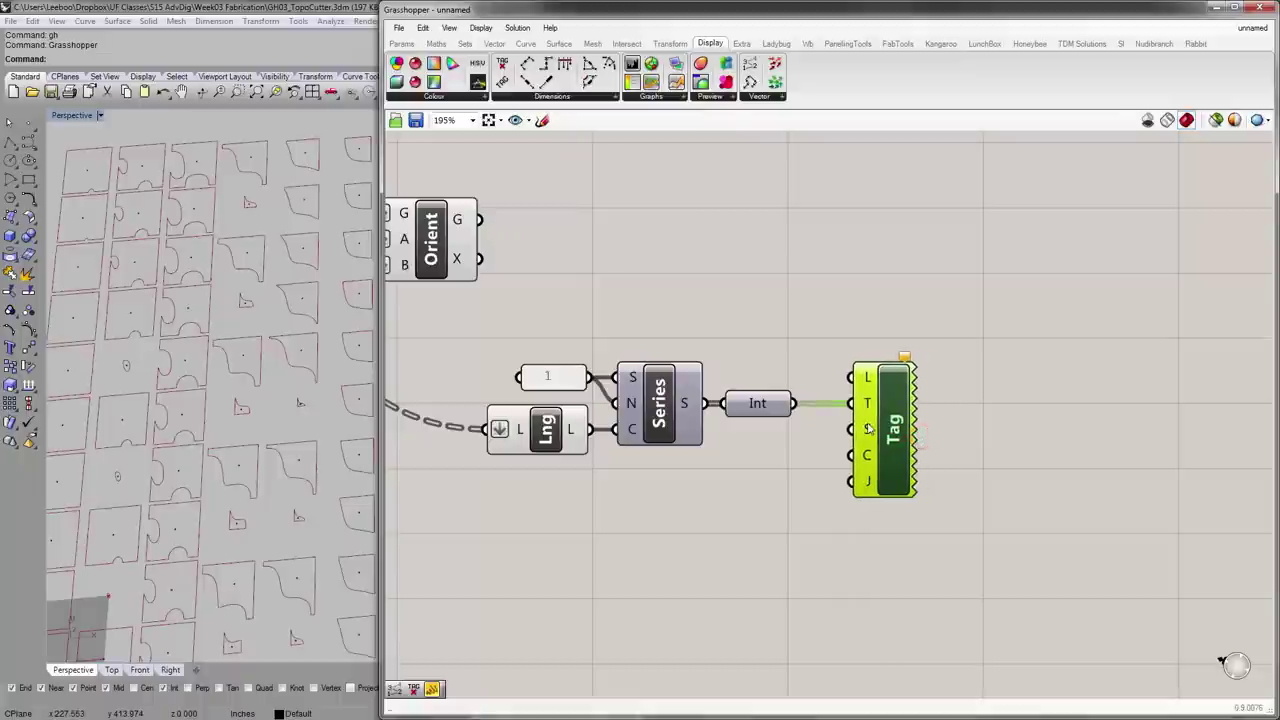
- Set the justification input of the Text Tag 3D component to Middle Center
right_click(869, 484)
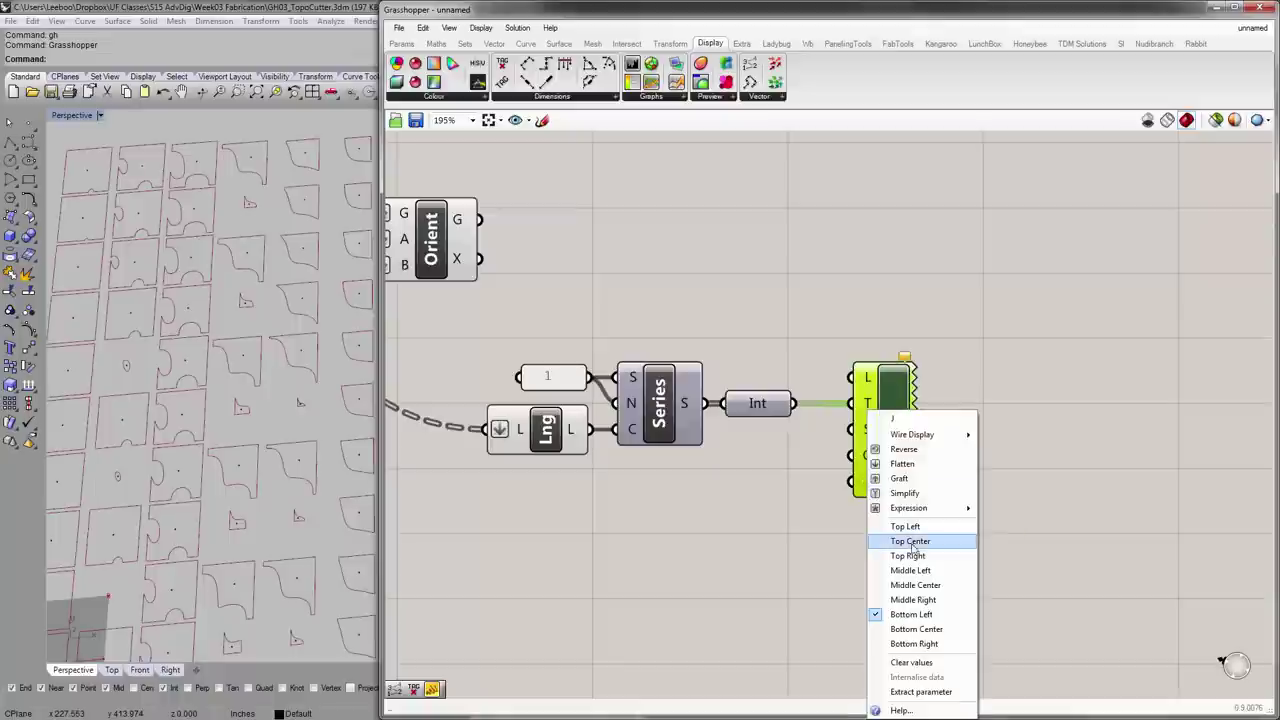
left_click(880, 599)
right_click_drag(780, 529, 863, 518)
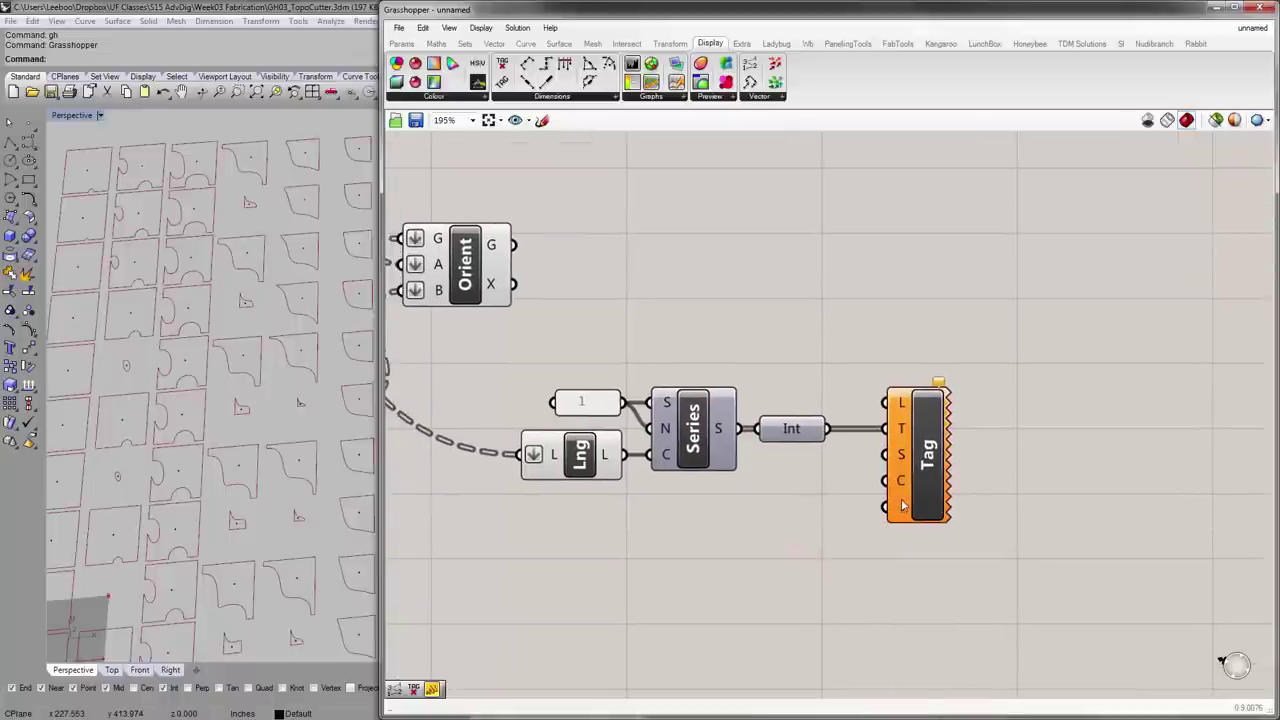
right_click(902, 506)
left_click(971, 587)
- Connect the plane output of the grid's XY Plane component to the Location input of Text Tag 3D
scroll(866, 503, "down", 2)
right_click_drag(866, 503, 1008, 454)
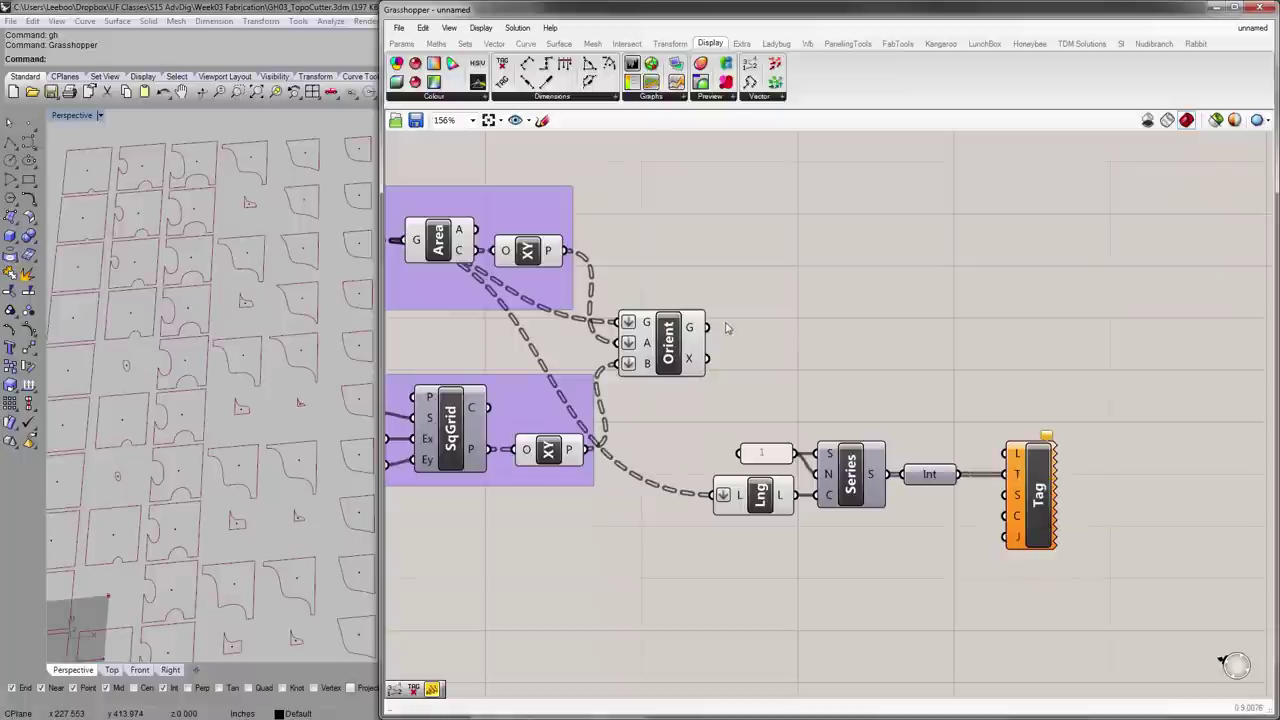
mouse_move(690, 364)
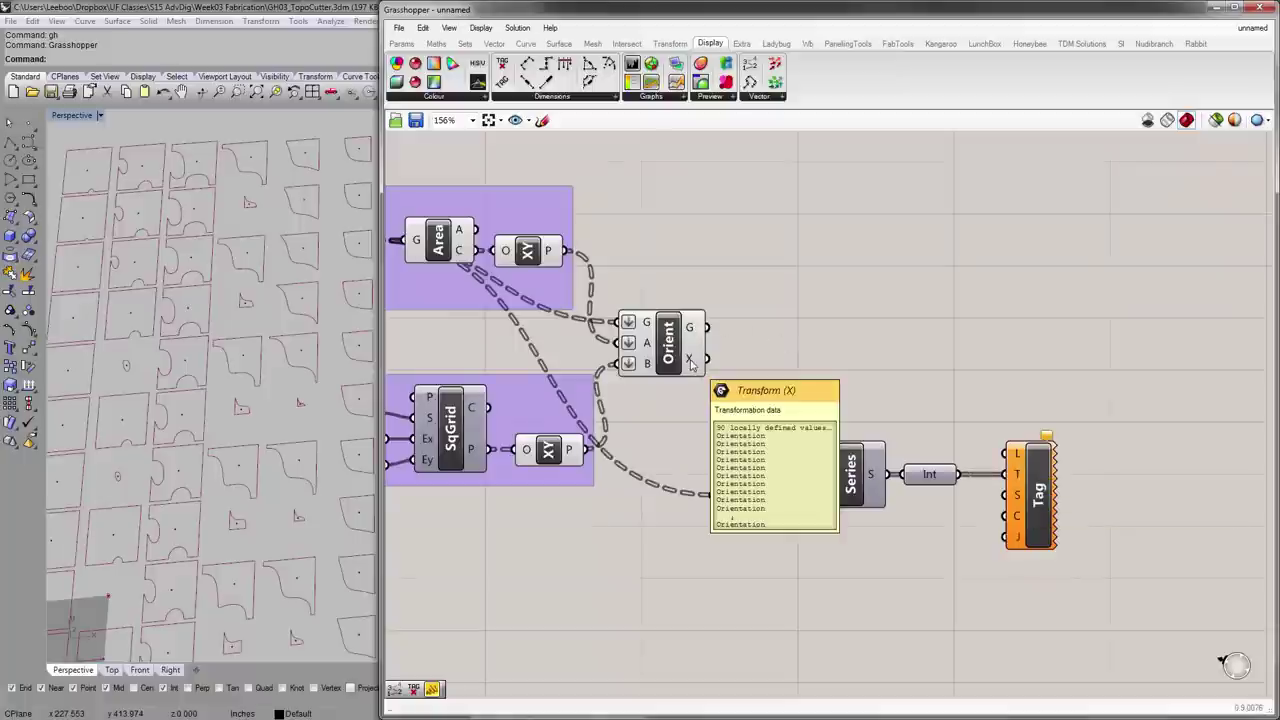
mouse_move(693, 330)
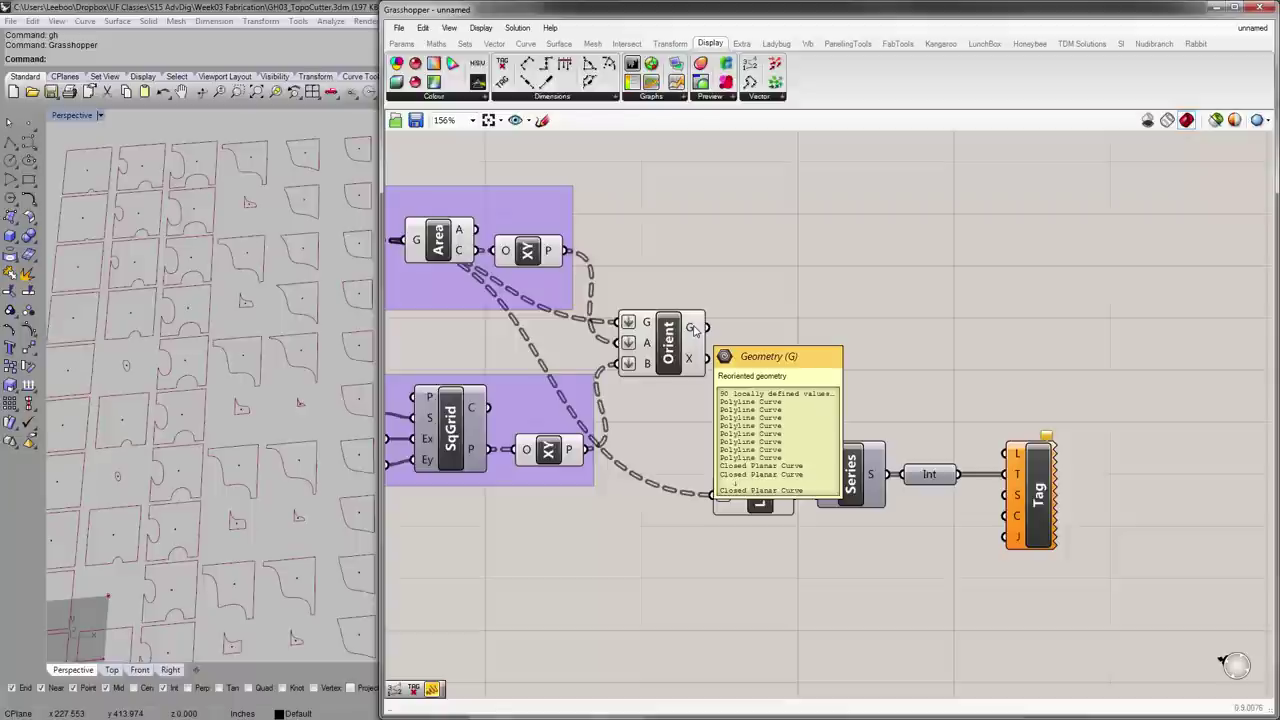
mouse_move(575, 452)
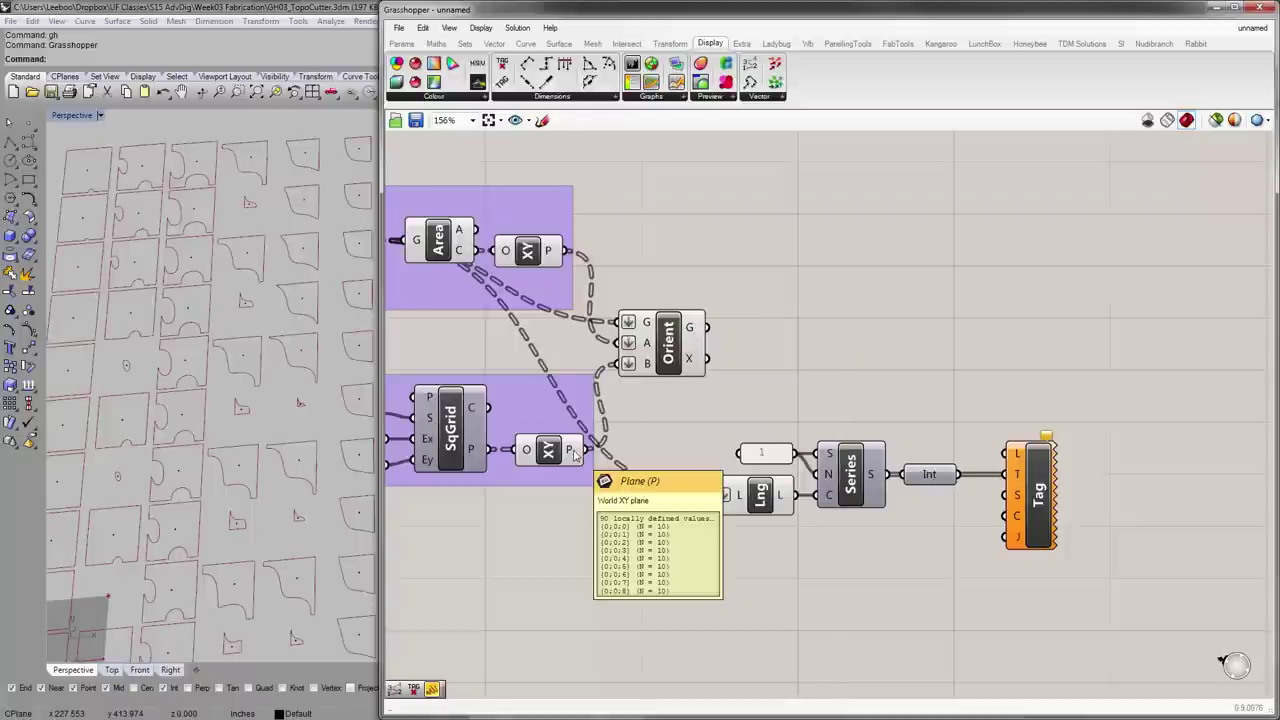
left_click_drag(578, 451, 1005, 453)
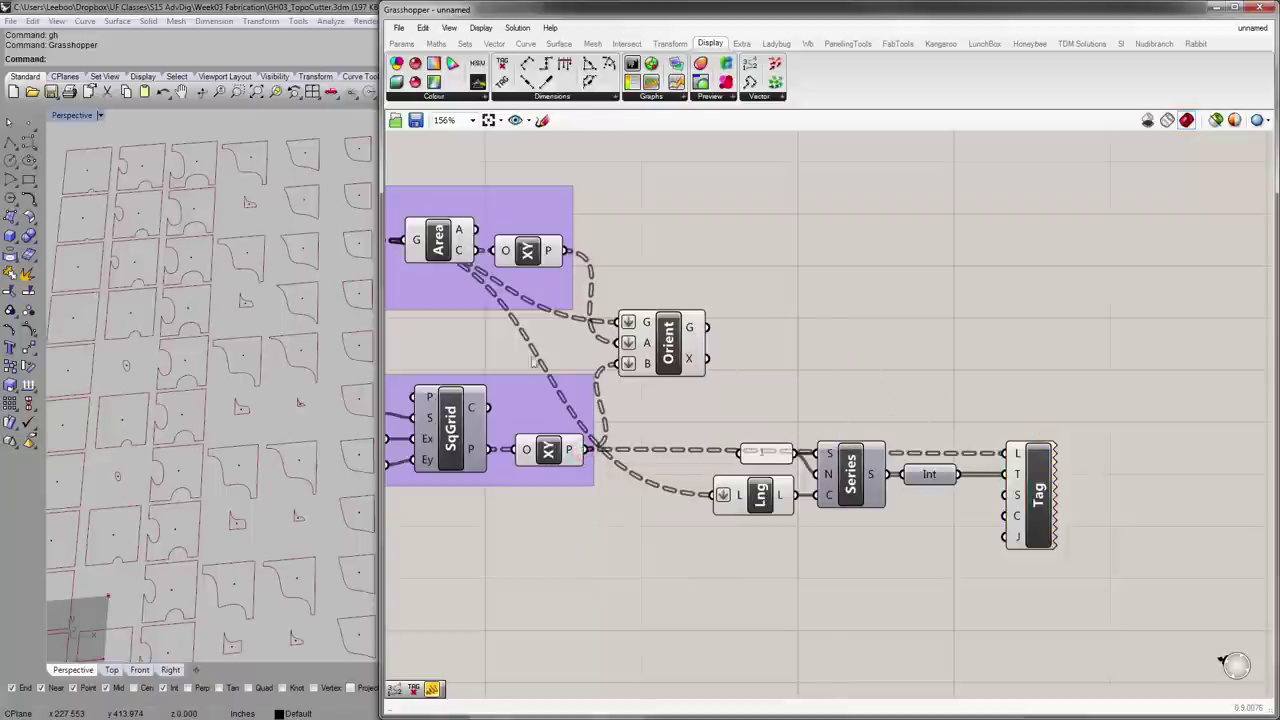
- Examine the size and placement of the text tags on the grid in the Rhino Perspective viewport
scroll(295, 375, "down", 5)
scroll(160, 480, "up", 10)
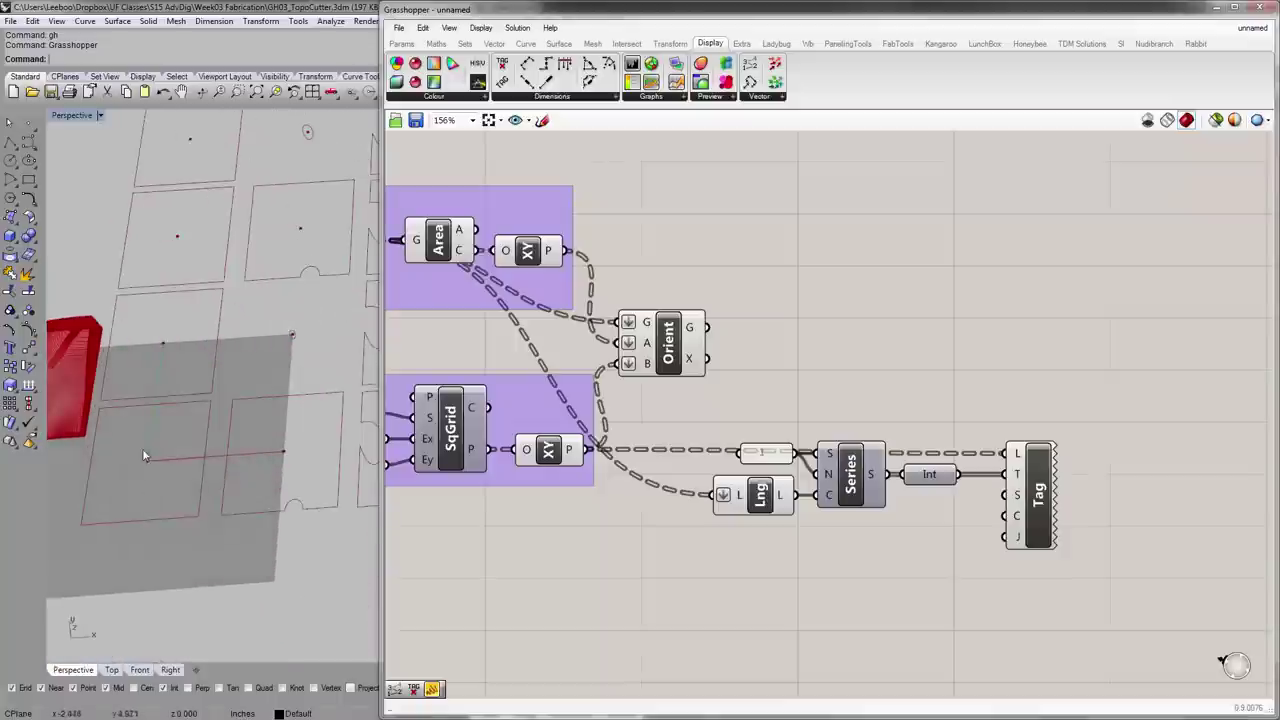
scroll(155, 484, "up", 3)
scroll(145, 455, "up", 5)
scroll(160, 451, "down", 8)
scroll(205, 454, "up", 6)
scroll(222, 450, "down", 3)
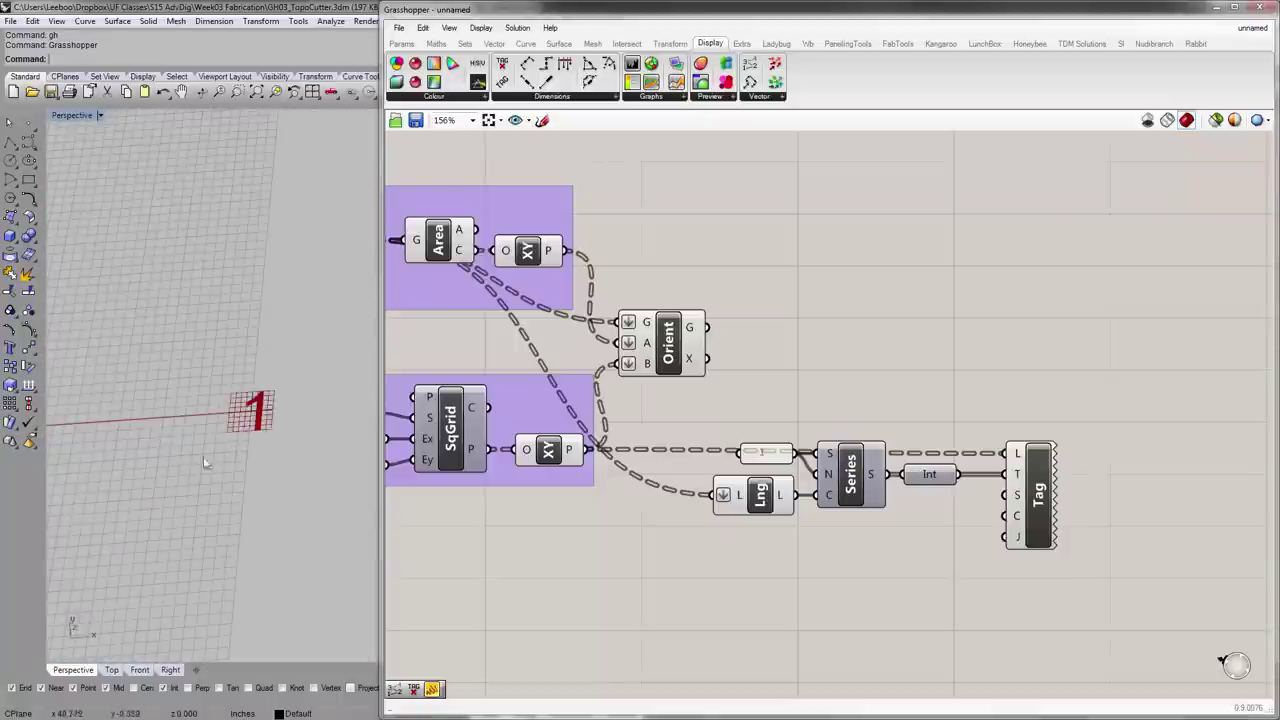
scroll(235, 436, "up", 5)
right_click_drag(776, 348, 839, 365)
left_click(606, 460)
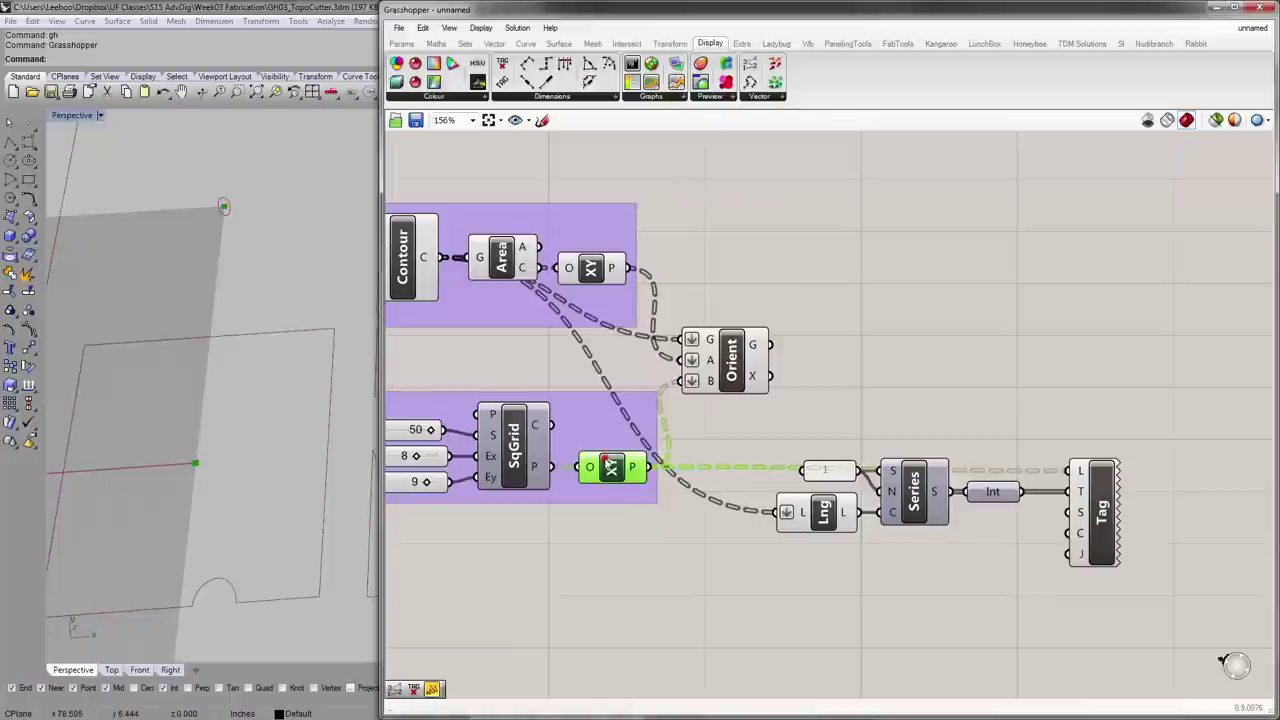
mouse_move(251, 488)
right_mouse_down()
mouse_move(243, 469)
mouse_move(240, 491)
right_mouse_up()
scroll(243, 481, "down", 5)
right_click_drag(266, 424, 212, 444, "shift")
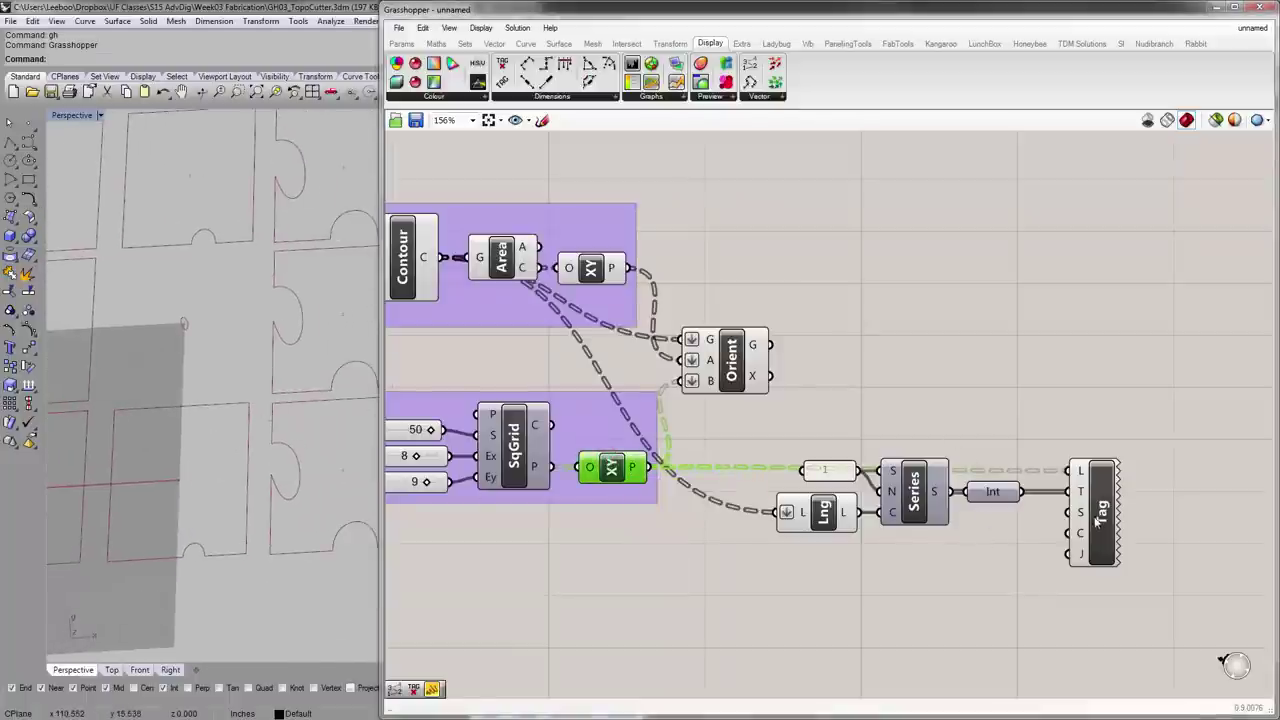
- Add a 1<5.0 number slider, connect it to the Size input of Text Tag 3D and set it to 5.0
mouse_move(1087, 515)
double_click(968, 542)
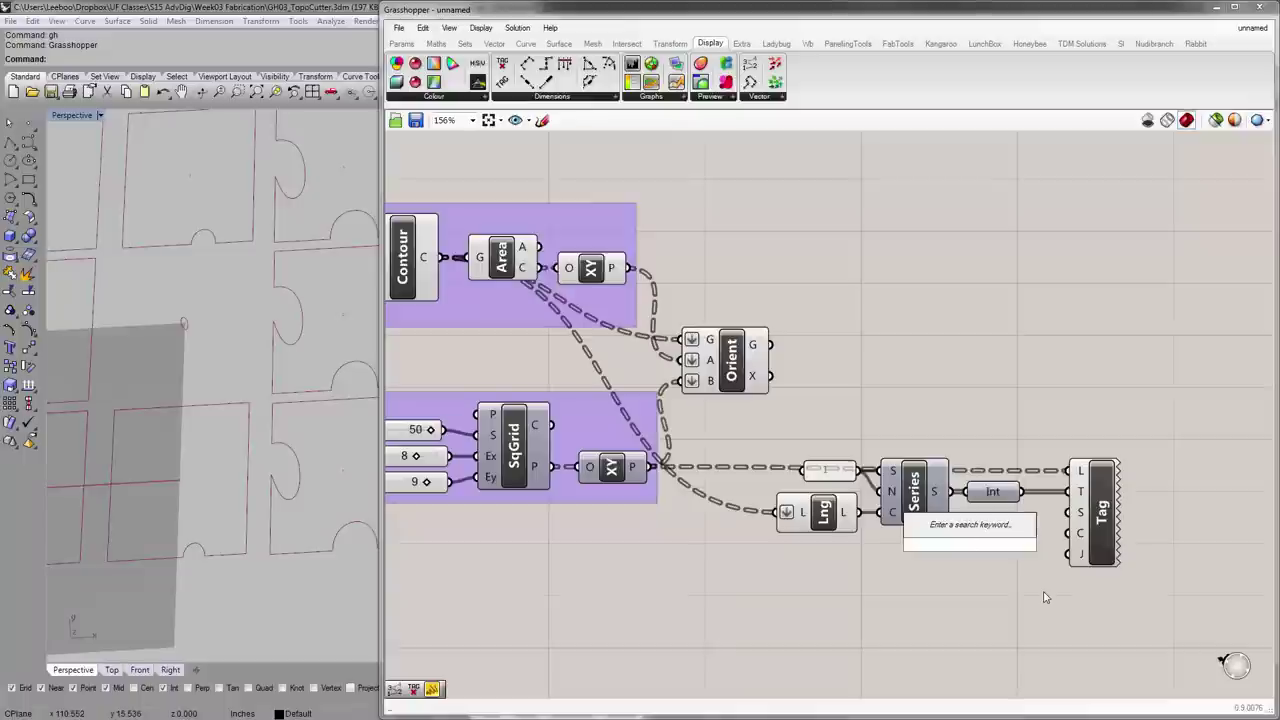
type("1<5.0")
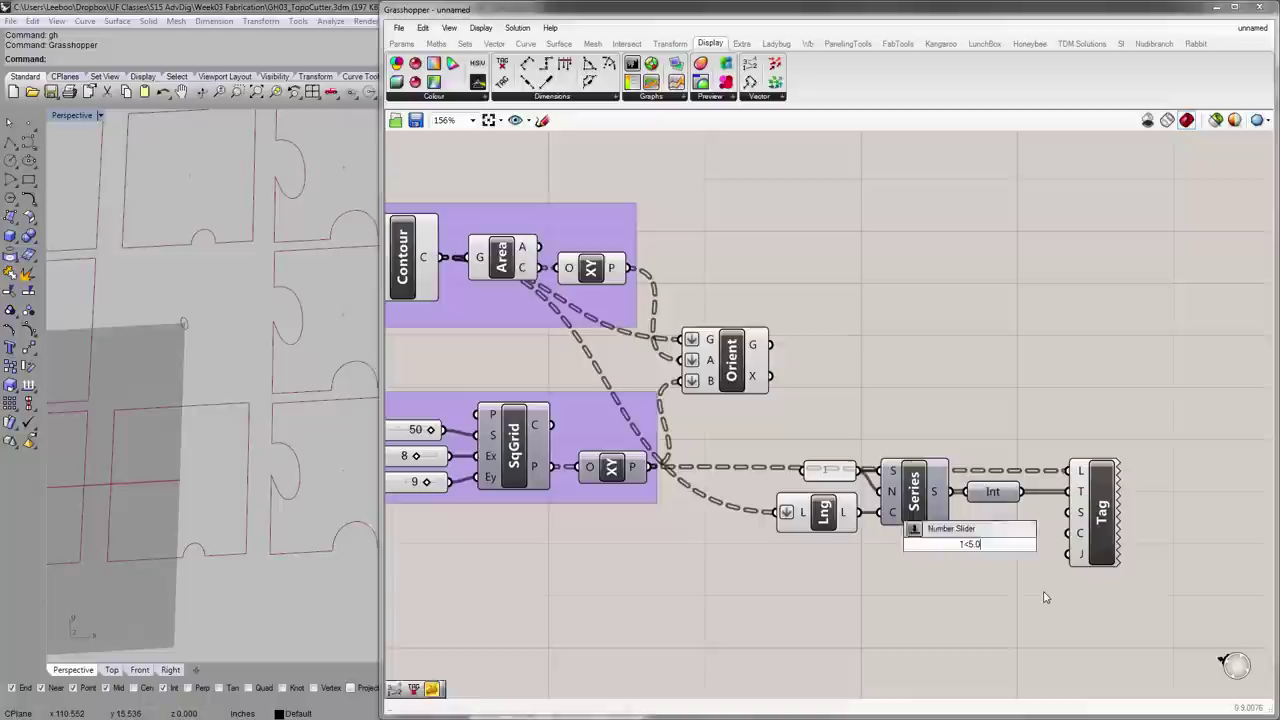
key("Return")
left_click_drag(1064, 524, 1067, 512)
left_click_drag(946, 556, 1029, 571)
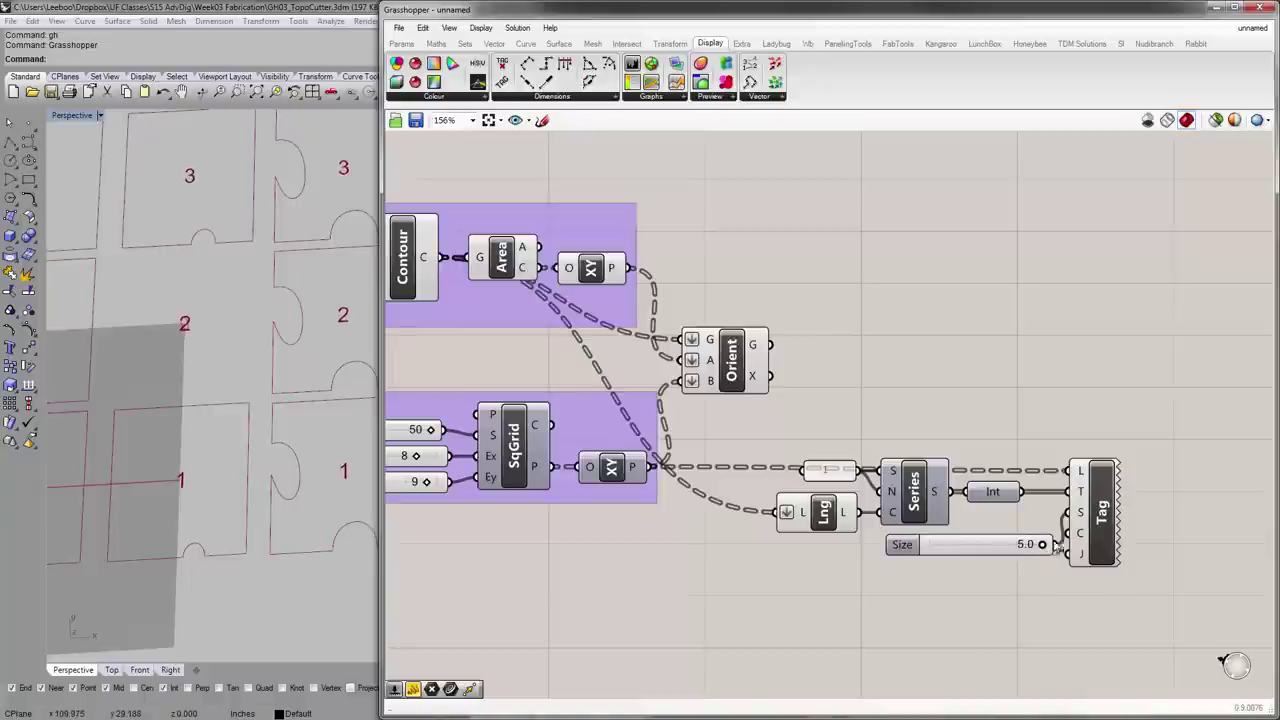
left_click_drag(1043, 543, 1003, 551)
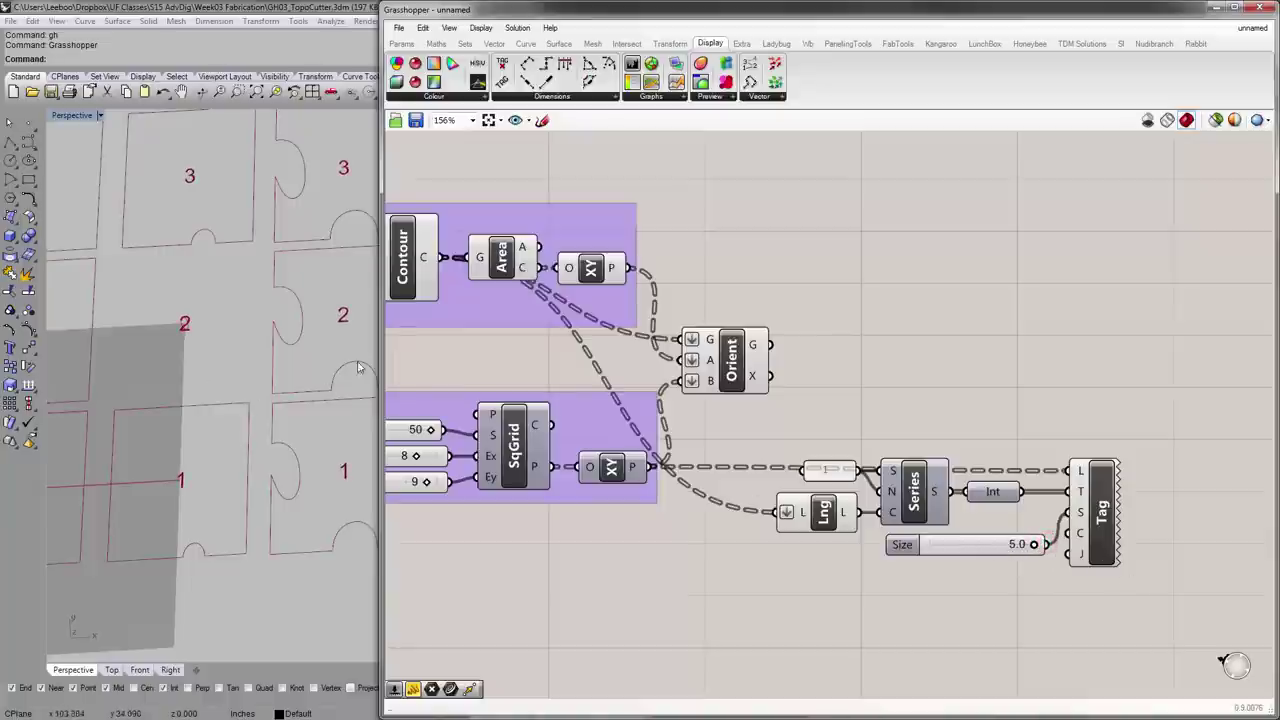
- Narrow the Grasshopper window and examine how the text tags number the contours on the grid in the Rhino Perspective viewport
left_click_drag(383, 366, 687, 366)
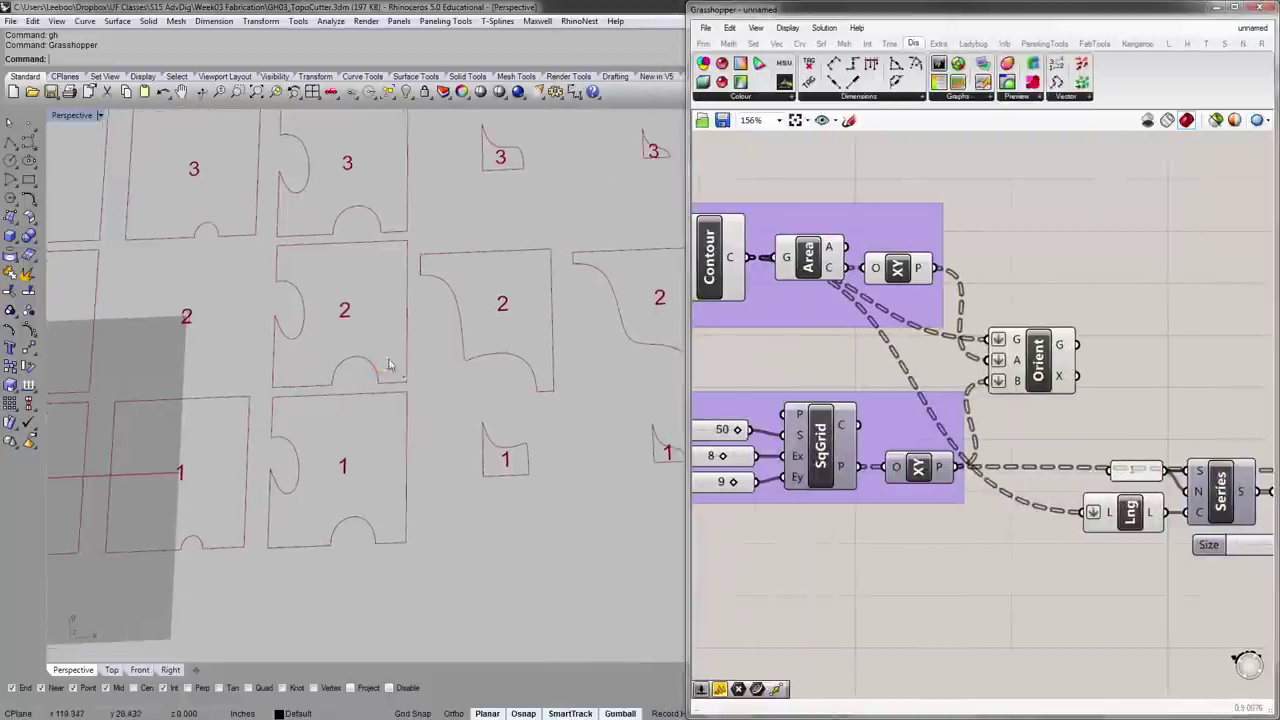
scroll(386, 367, "down", 12)
scroll(347, 310, "up", 6)
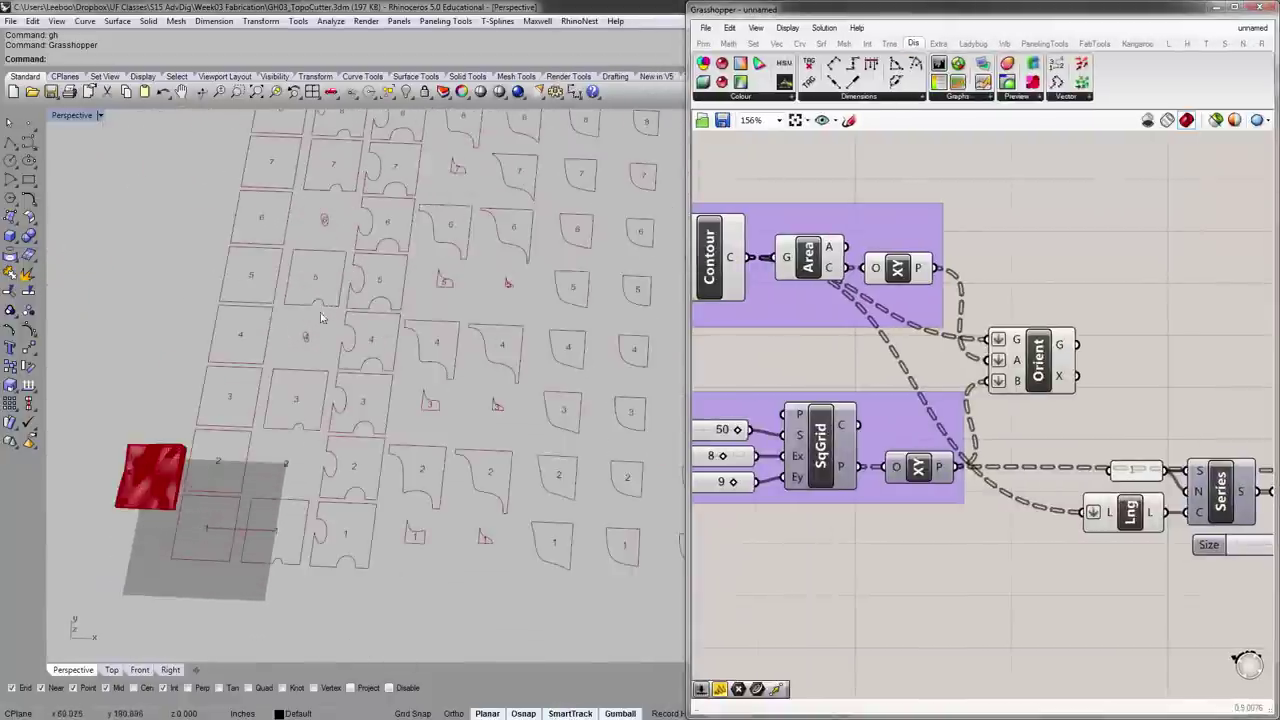
scroll(313, 330, "down", 3)
scroll(313, 330, "down", 2)
right_click_drag(1207, 520, 1022, 503)
right_click_drag(1109, 415, 1055, 391)
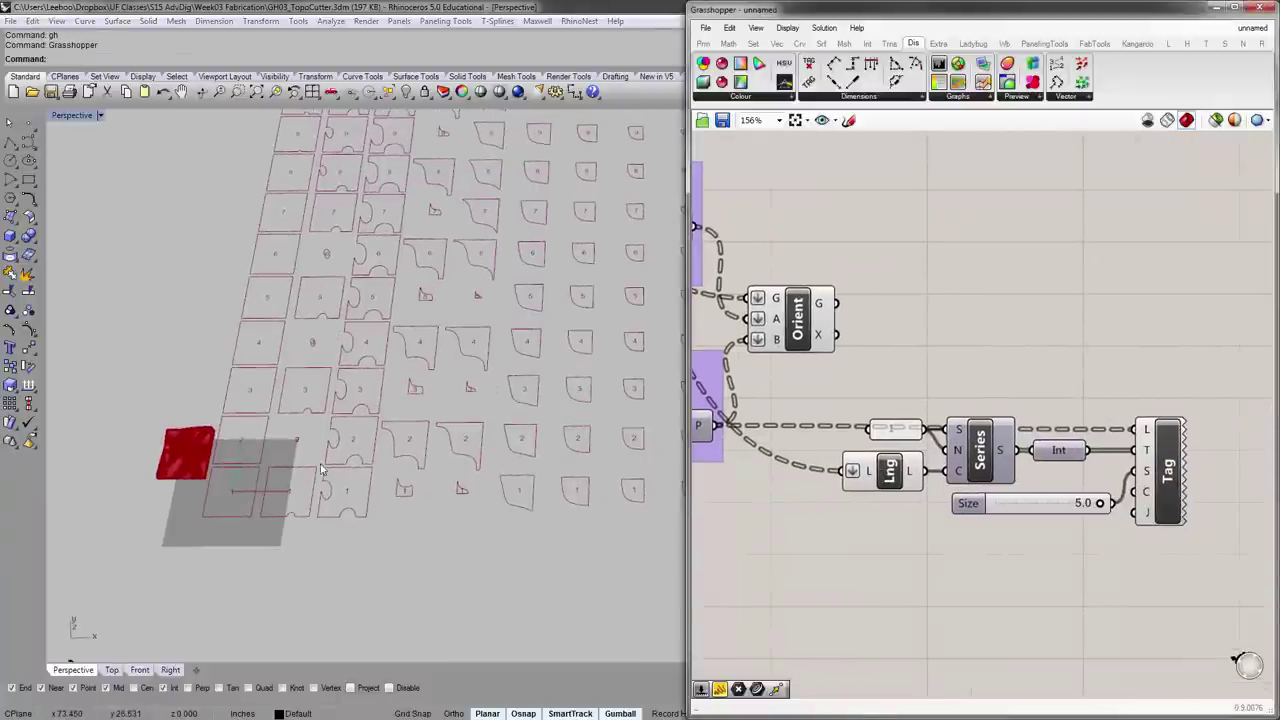
right_click_drag(322, 470, 322, 497)
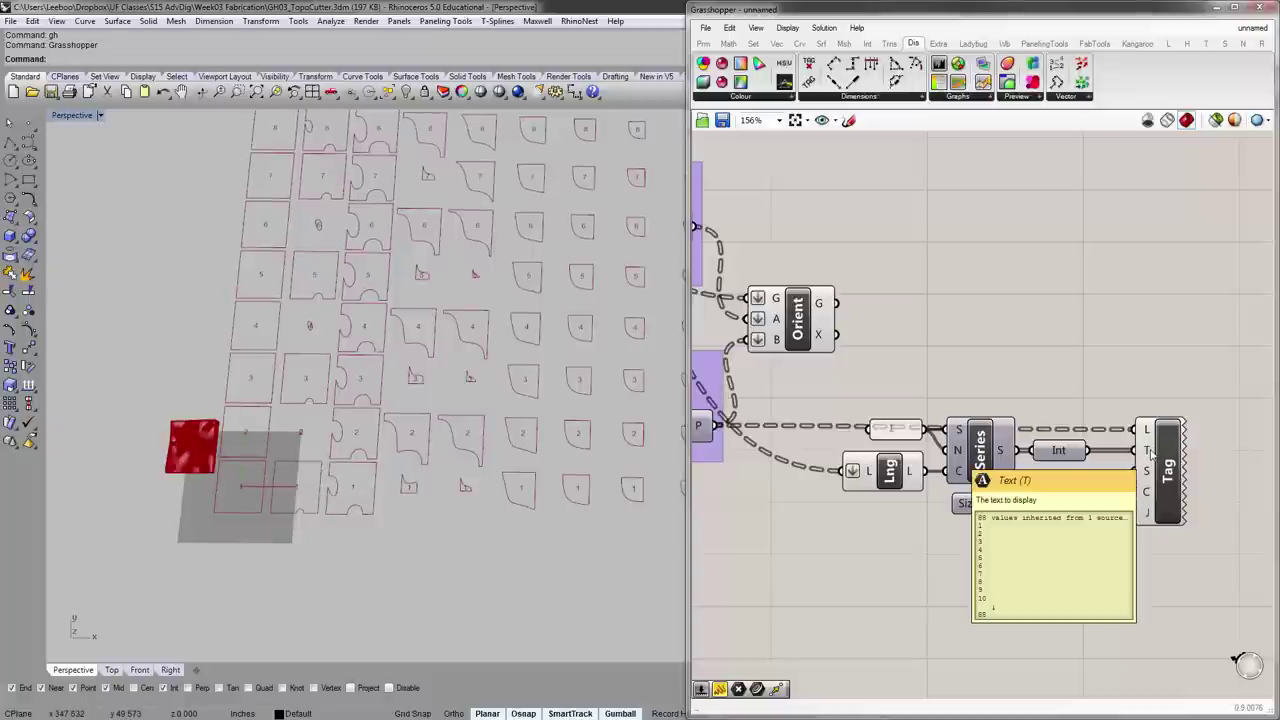
left_click_drag(1041, 506, 1033, 503)
scroll(205, 462, "up", 5)
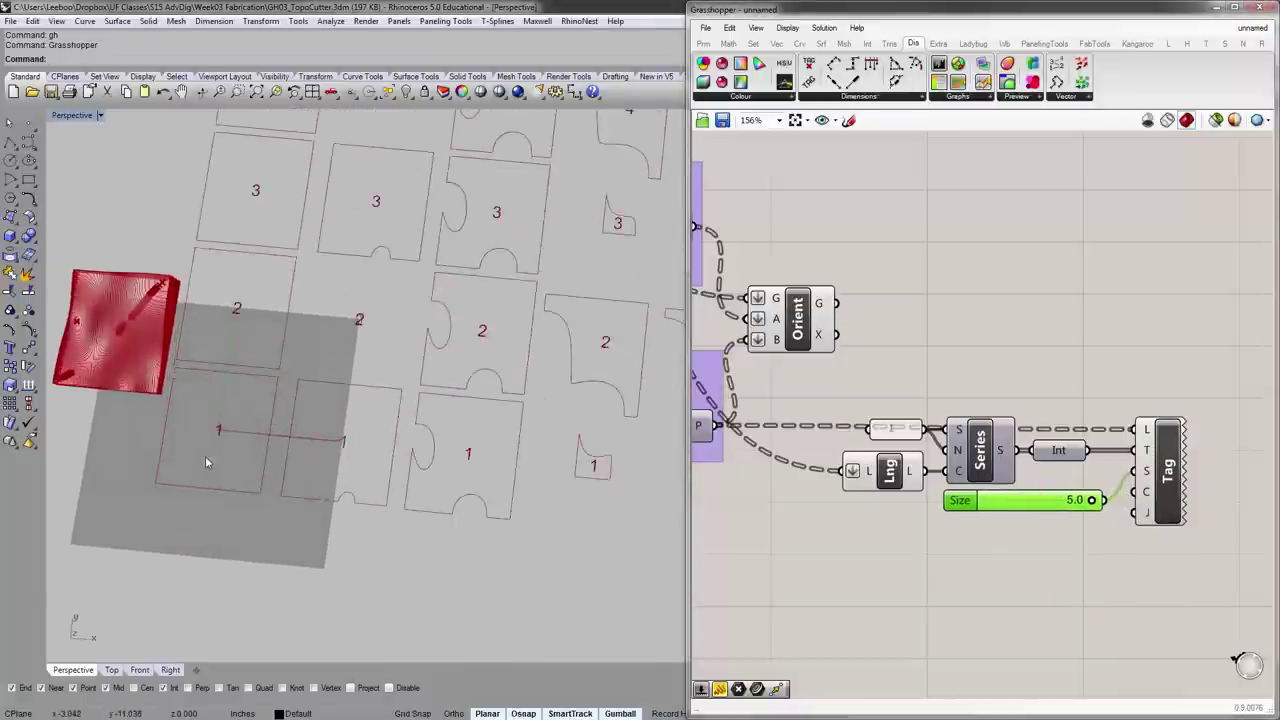
scroll(207, 450, "up", 2)
scroll(208, 447, "down", 6)
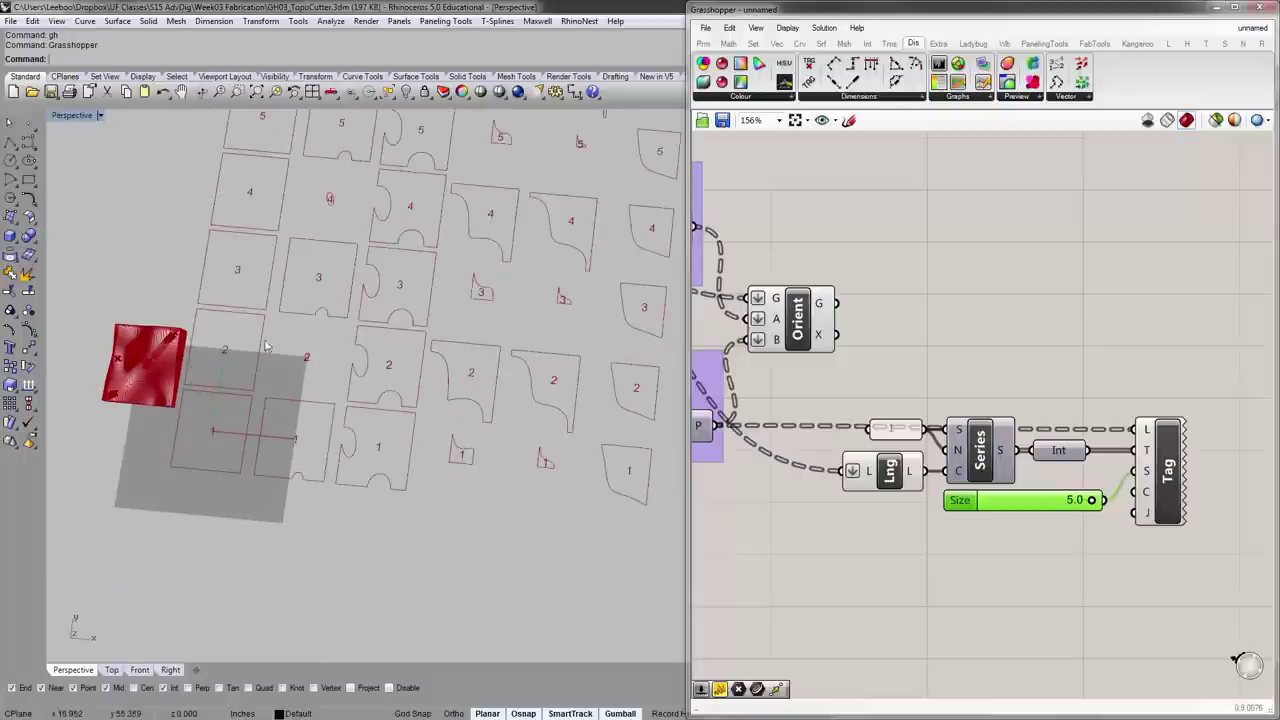
scroll(465, 305, "down", 6)
- Compare the data at the Location input of Text Tag 3D, the grid's XY Plane output and the Geometry output of Orient
right_click_drag(866, 414, 908, 423)
mouse_move(1187, 459)
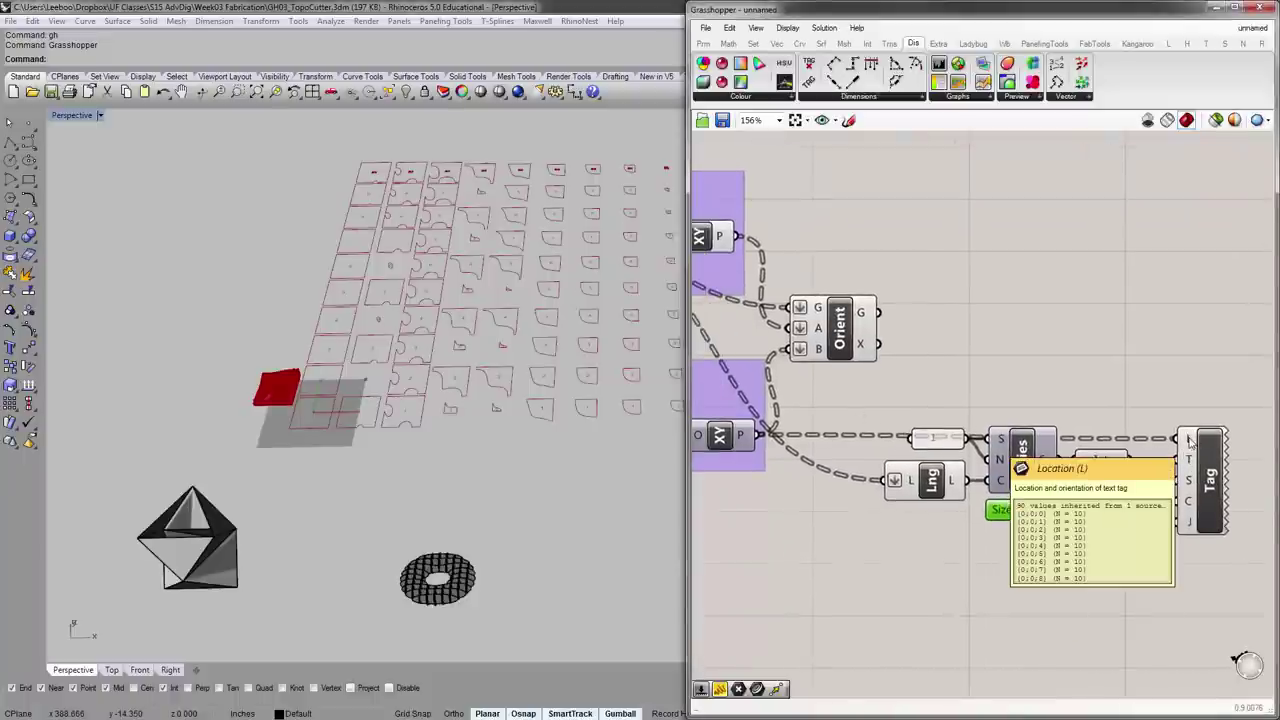
scroll(1188, 441, "down", 2)
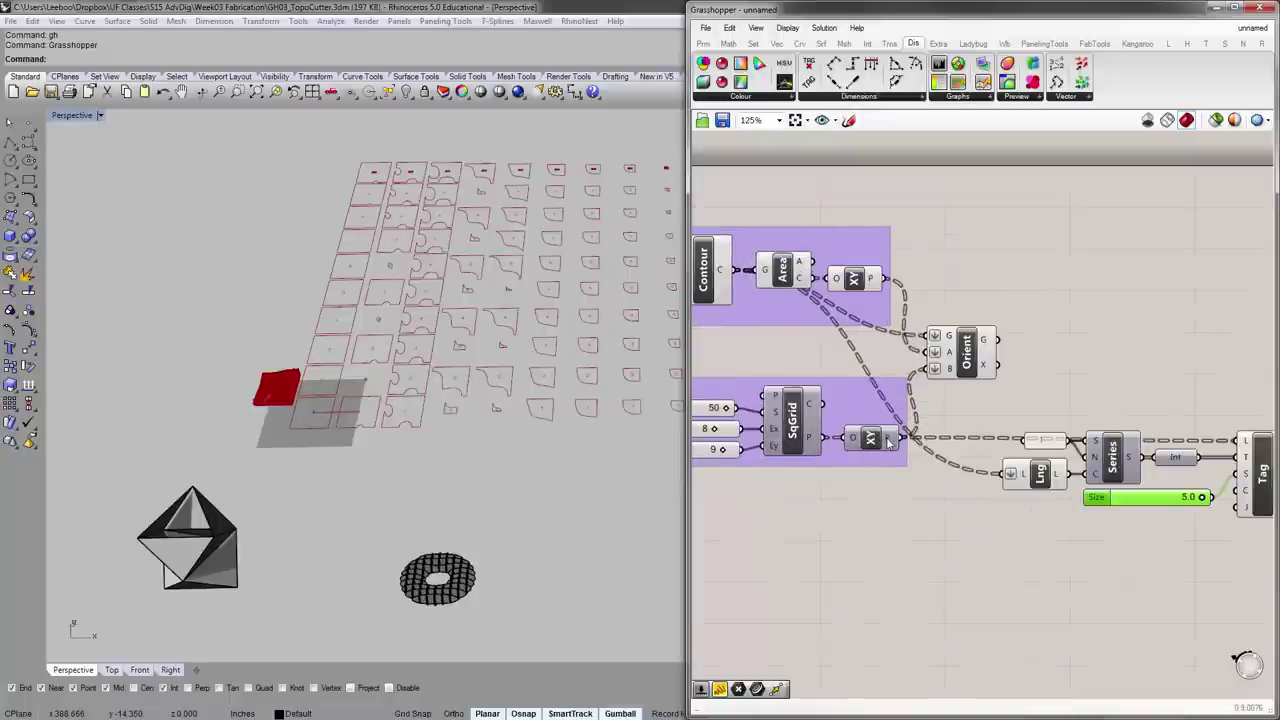
mouse_move(887, 443)
mouse_move(958, 373)
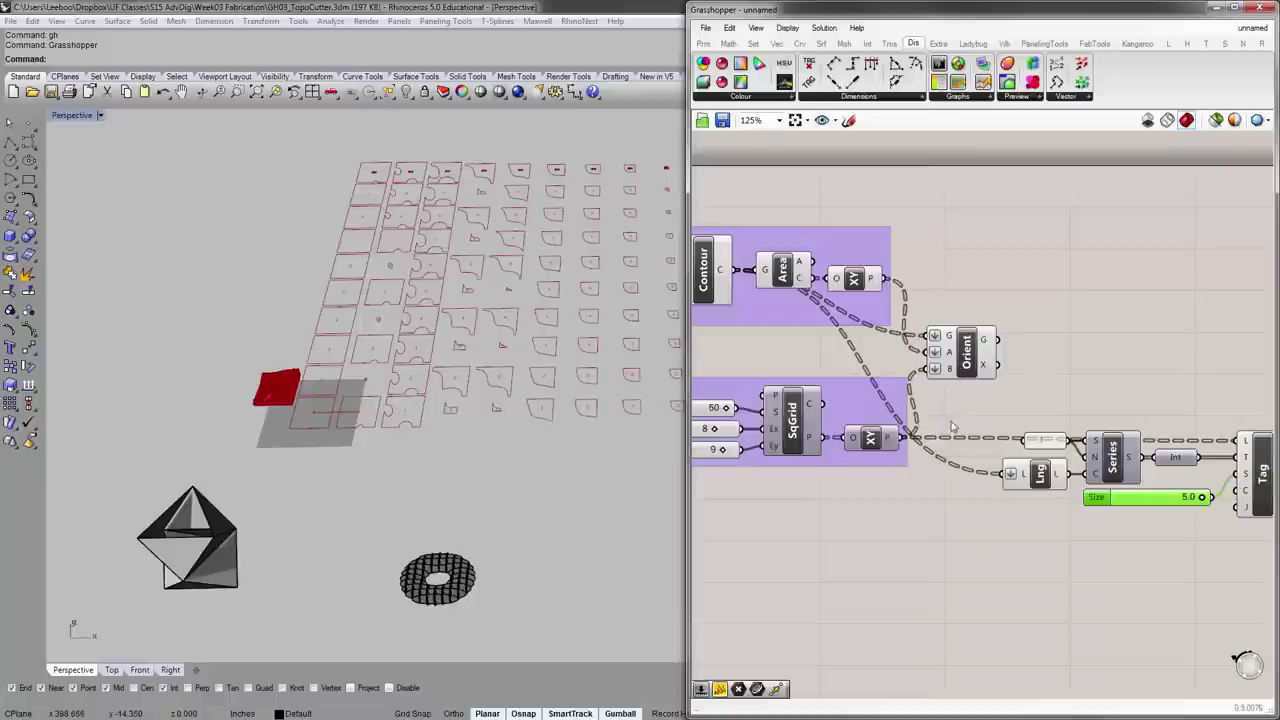
right_click_drag(1048, 354, 928, 394)
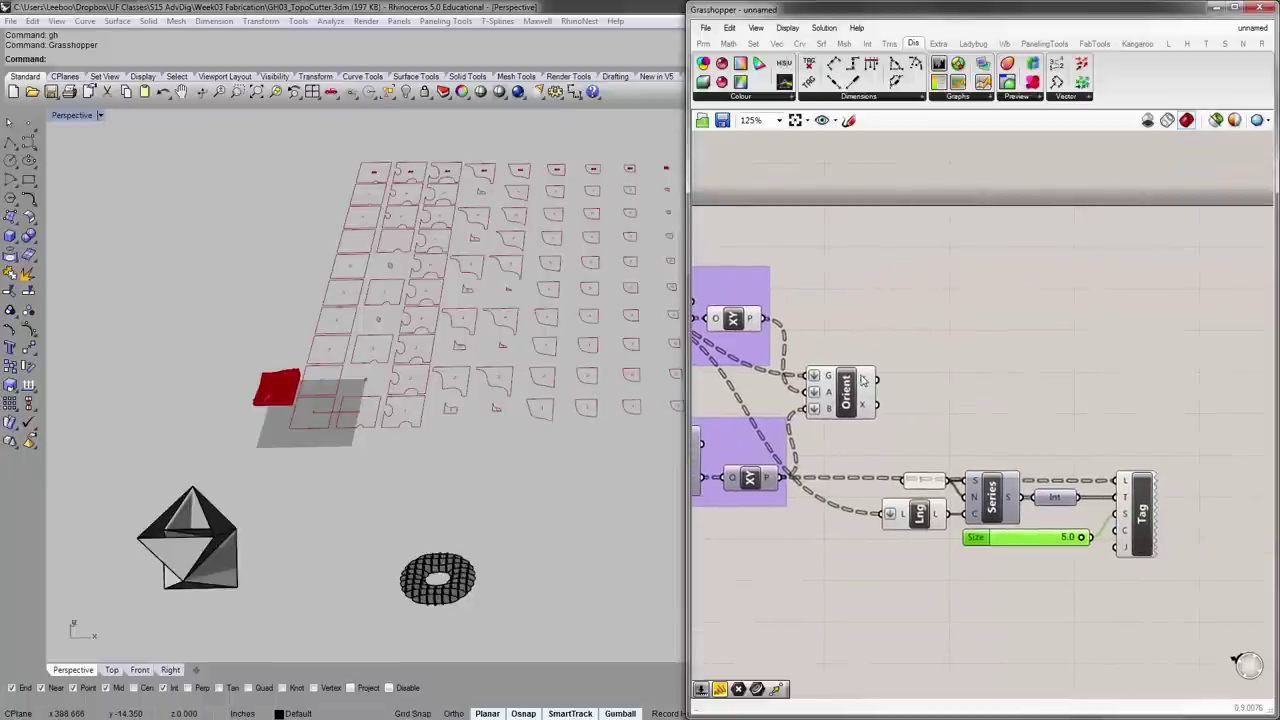
mouse_move(861, 376)
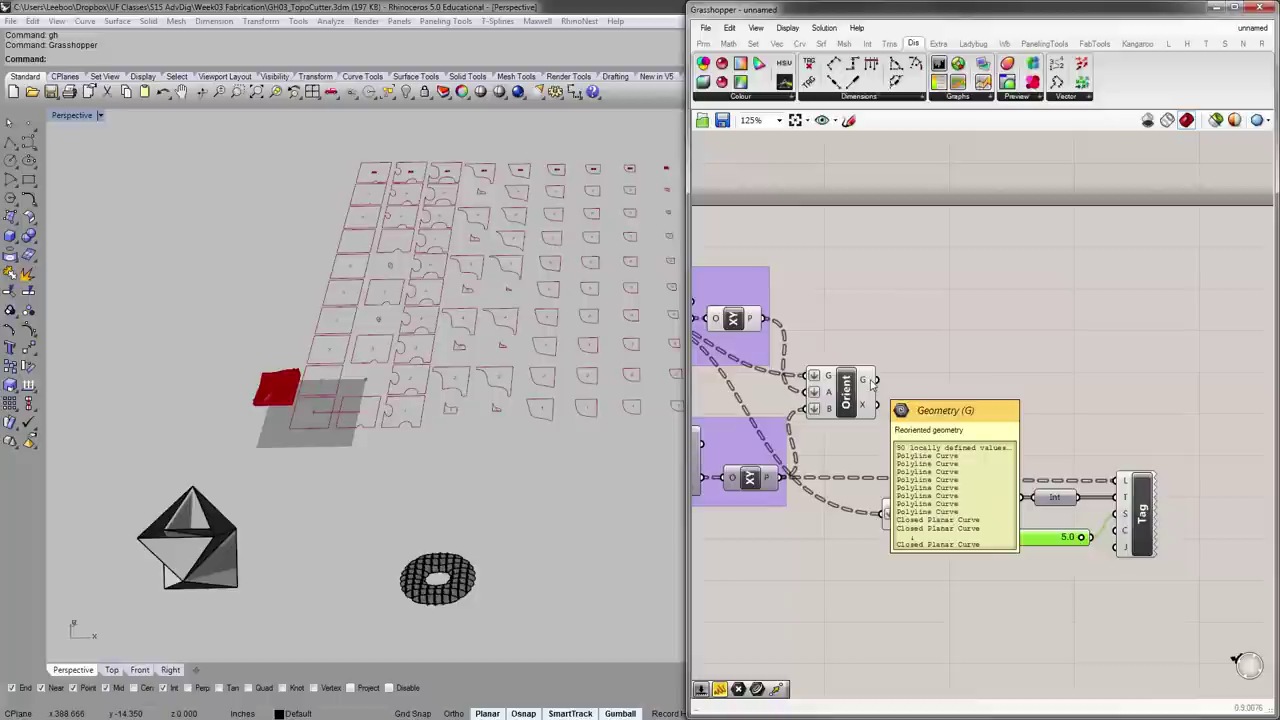
- Add an Area component after Orient and connect Orient's Geometry output to its Geometry input
double_click(929, 387)
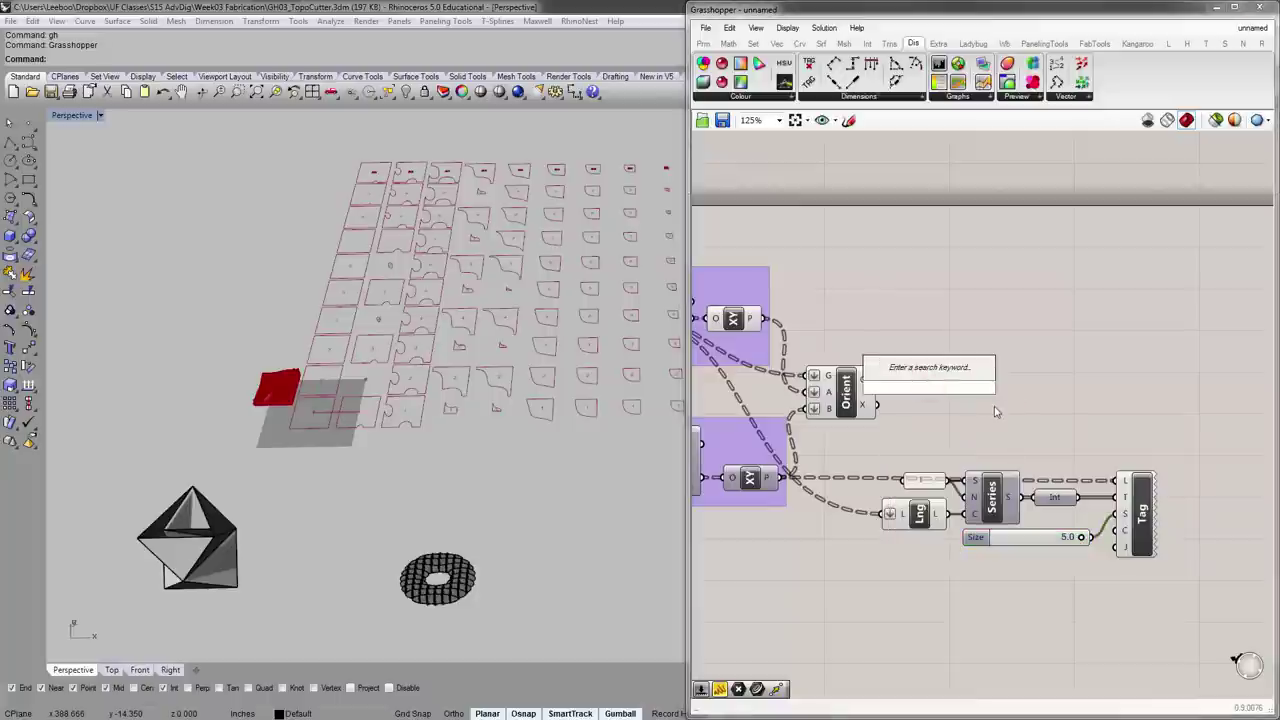
type("area")
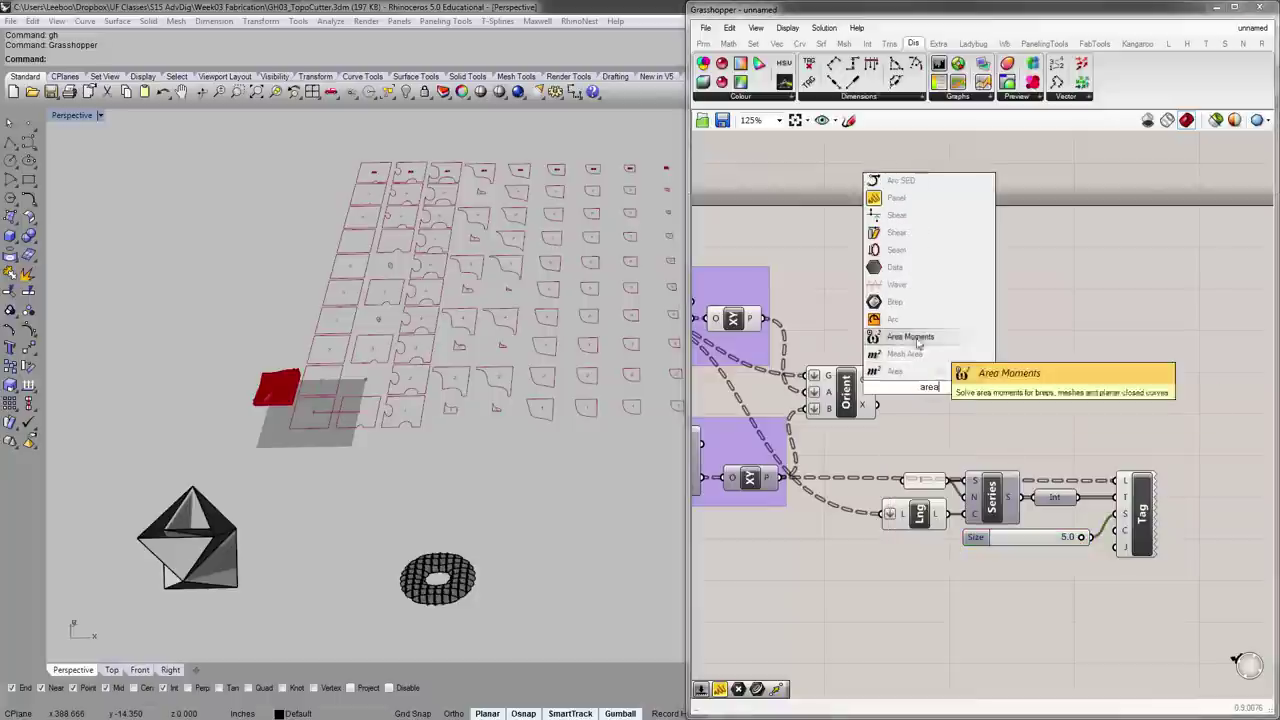
left_click(905, 371)
left_click_drag(919, 385, 894, 381)
mouse_move(938, 394)
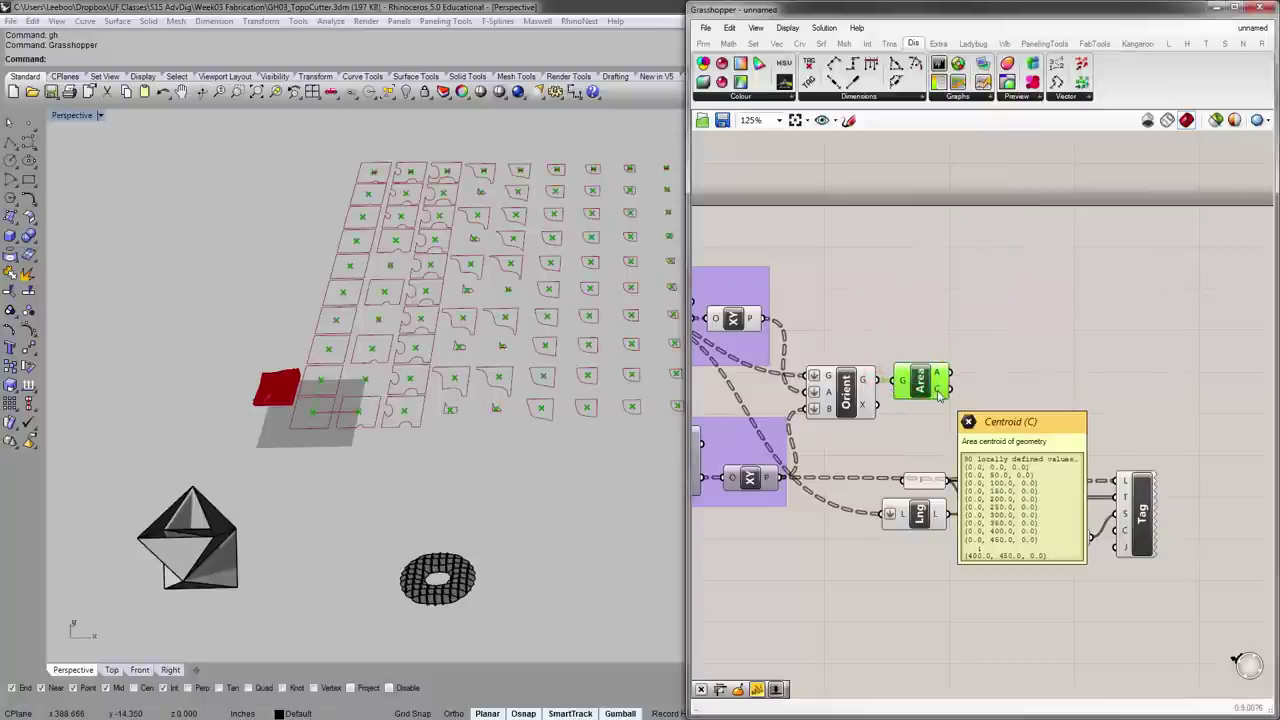
- Read the new Area component's centroids in a temporary enlarged panel and delete the panel
right_click_drag(997, 231, 920, 204)
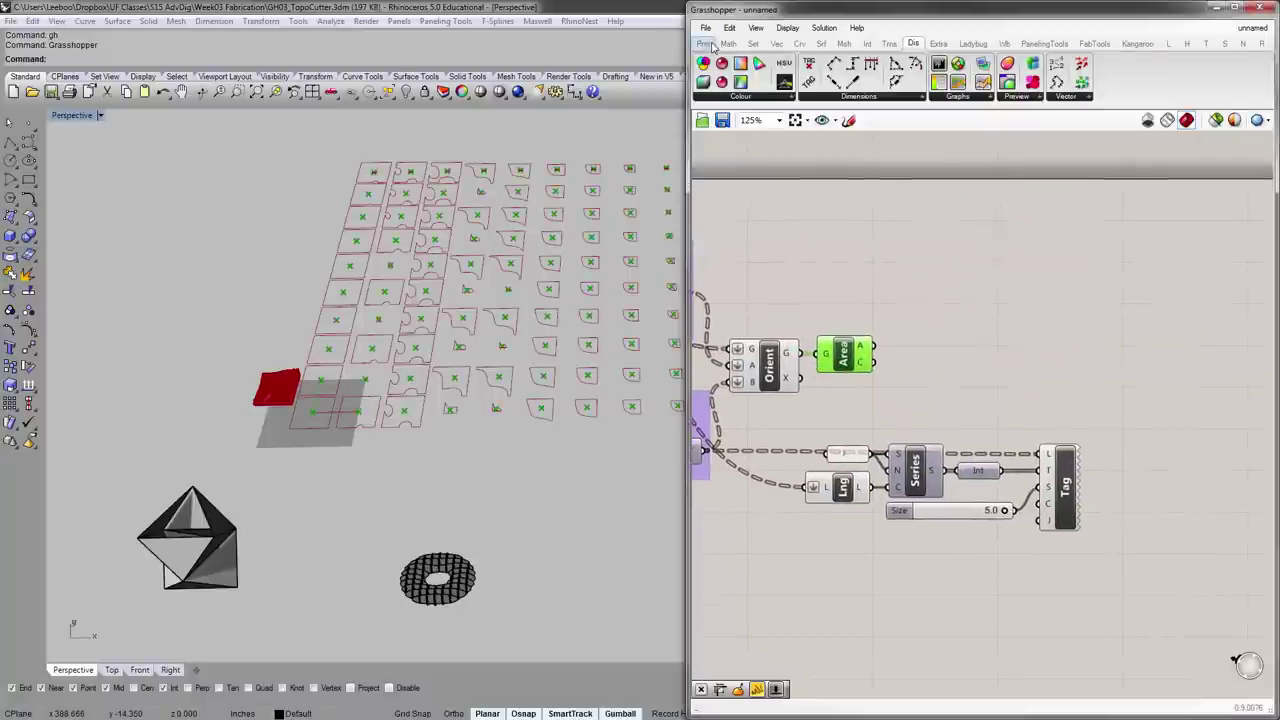
left_click(705, 43)
left_click_drag(978, 84, 1025, 308)
left_click_drag(873, 362, 958, 288)
left_click_drag(1067, 325, 1068, 562)
left_click_drag(1087, 292, 1085, 418)
scroll(1086, 290, "up", 2)
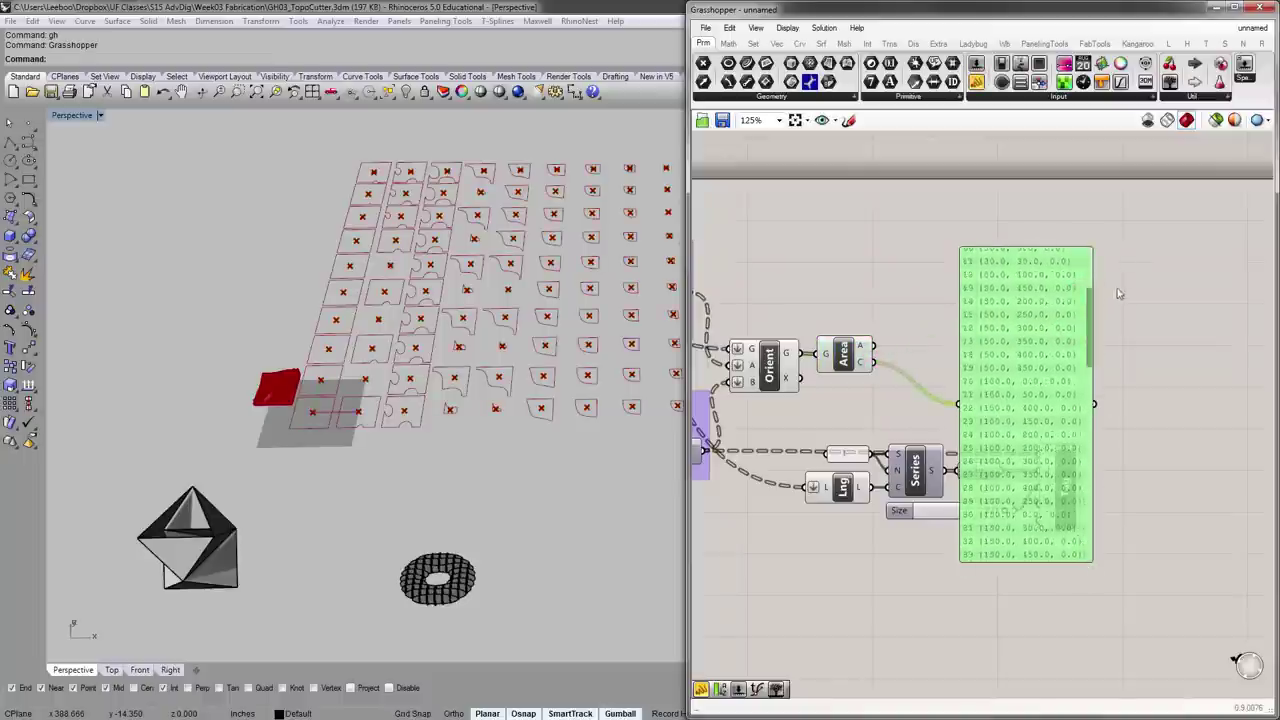
left_click_drag(1075, 310, 1127, 246)
key("Delete")
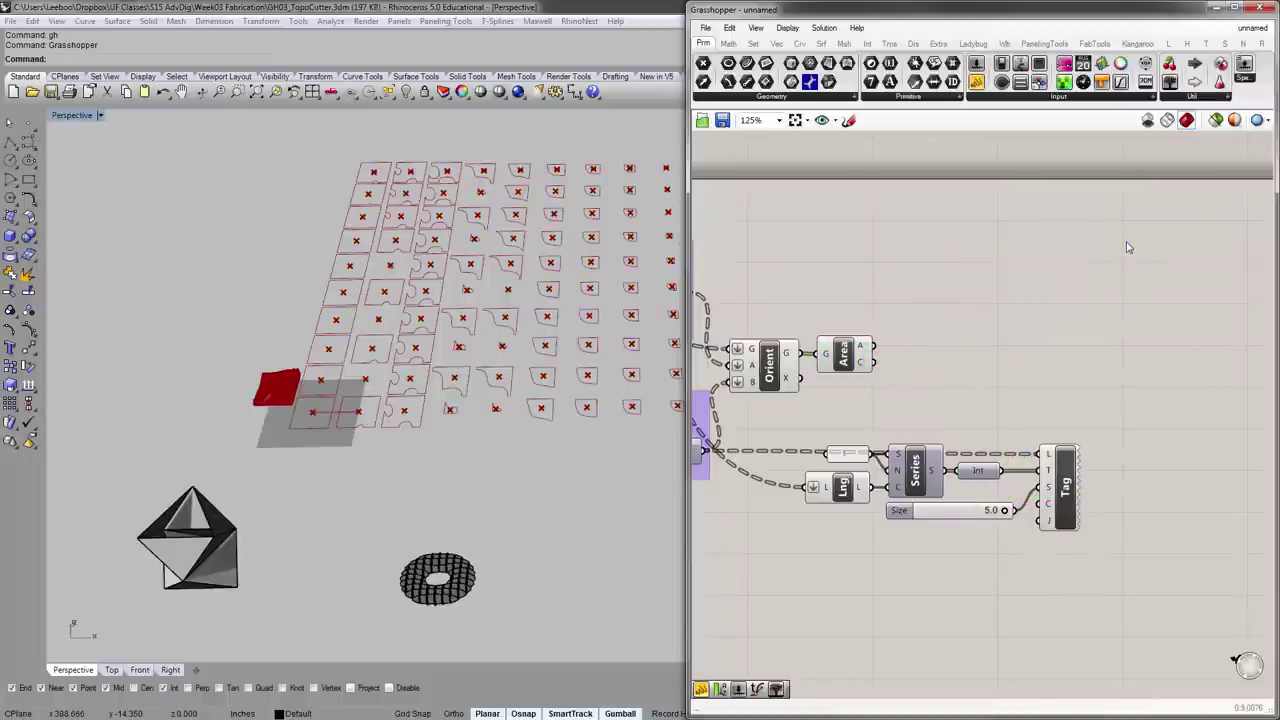
- Connect the Centroid output of the new Area component to the Location input of Text Tag 3D, replacing the grid plane connection
right_click_drag(1040, 333, 1033, 301)
left_click_drag(866, 331, 1031, 423)
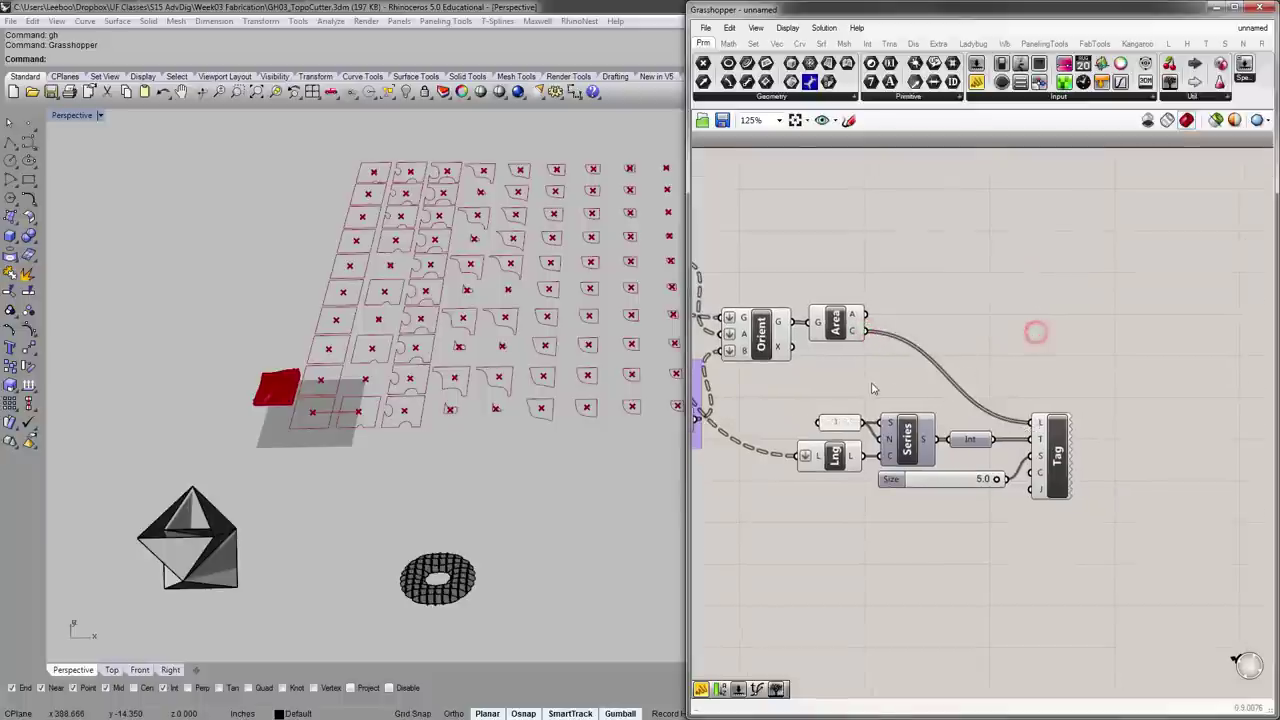
right_click_drag(870, 371, 924, 400)
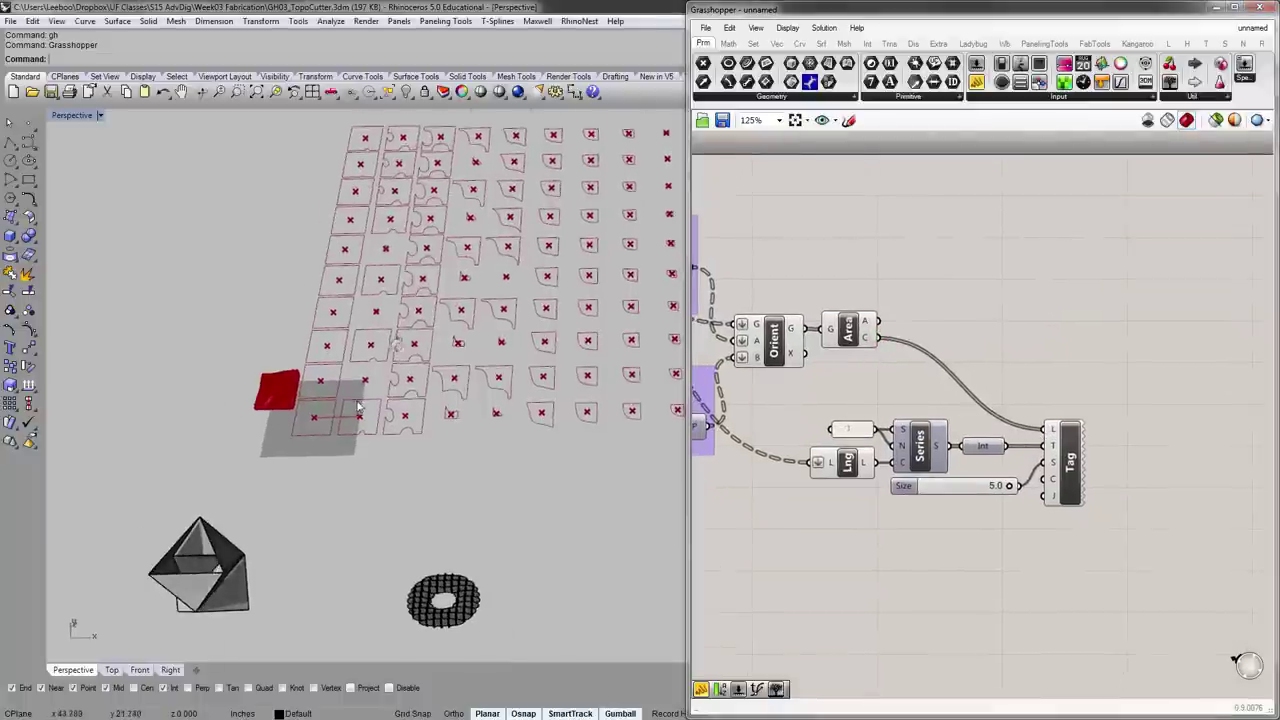
- Examine the sequence of tag numbers on the flat contours across the grid in the Rhino Perspective viewport
scroll(271, 388, "up", 5)
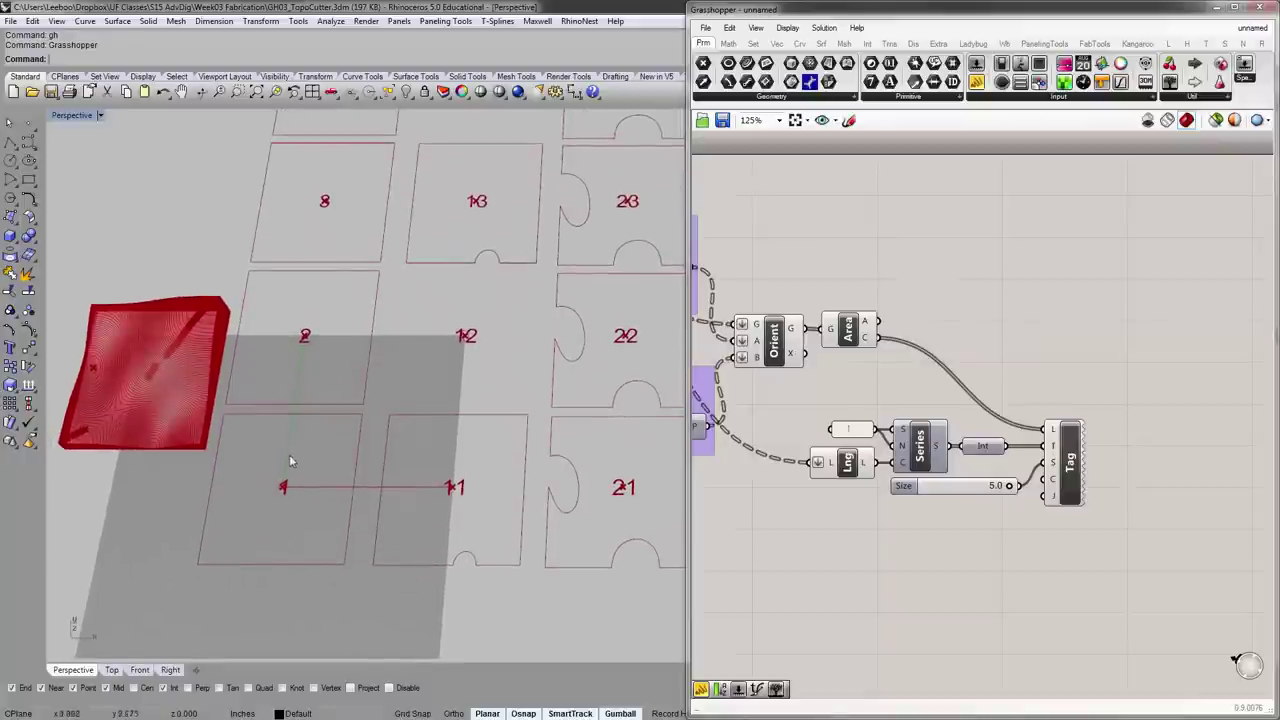
scroll(289, 425, "down", 3)
scroll(320, 418, "up", 4)
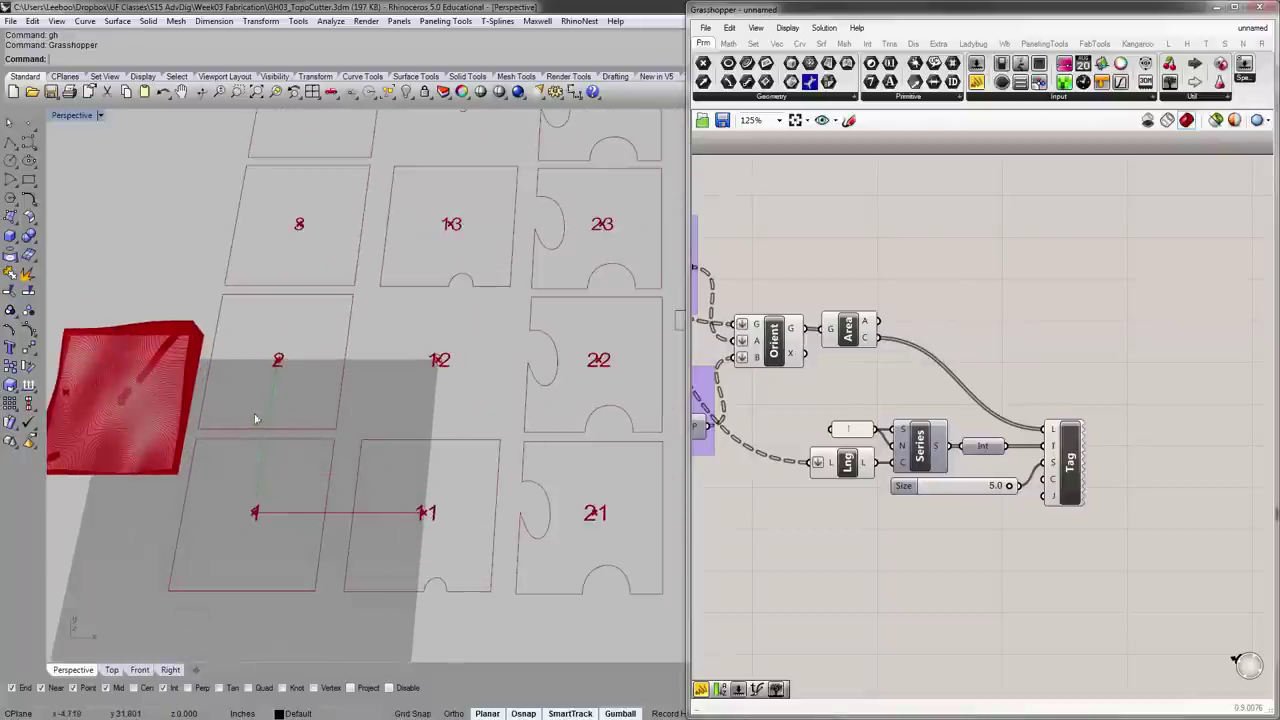
scroll(255, 418, "down", 5)
scroll(629, 462, "up", 5)
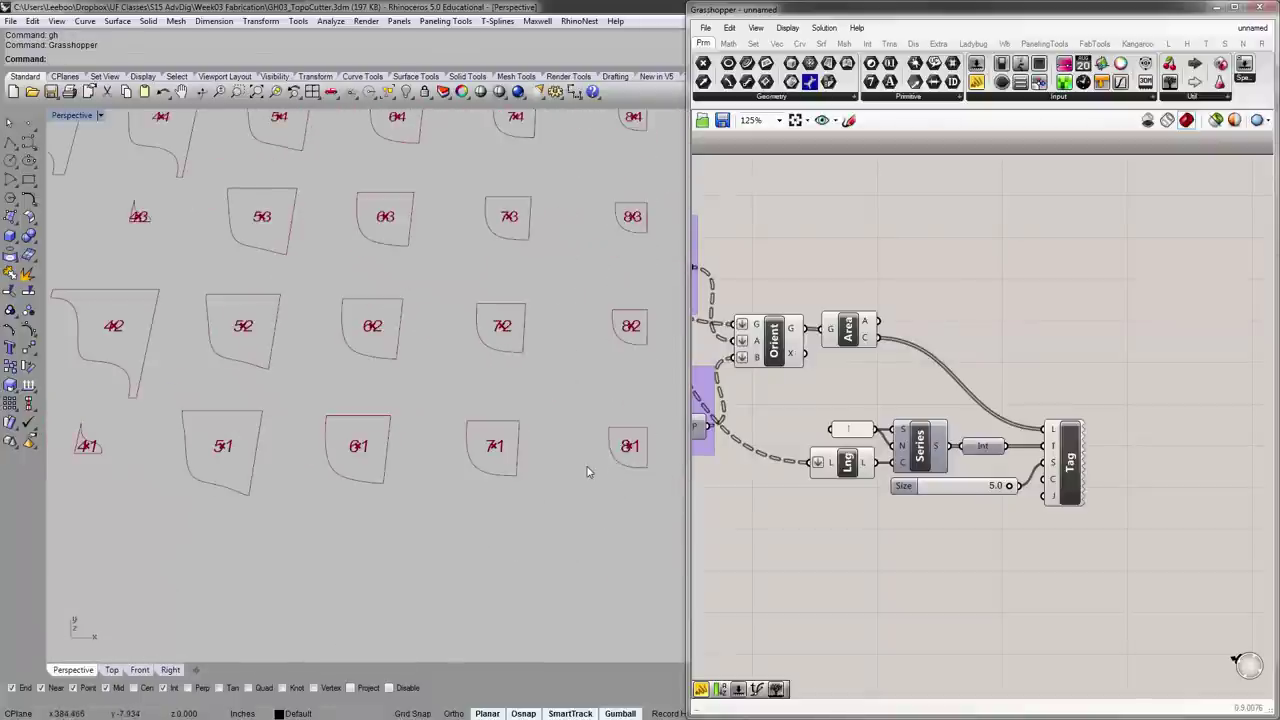
scroll(588, 472, "down", 2)
scroll(600, 376, "up", 3)
scroll(592, 250, "down", 5)
scroll(592, 187, "up", 4)
scroll(575, 200, "down", 3)
scroll(578, 190, "up", 3)
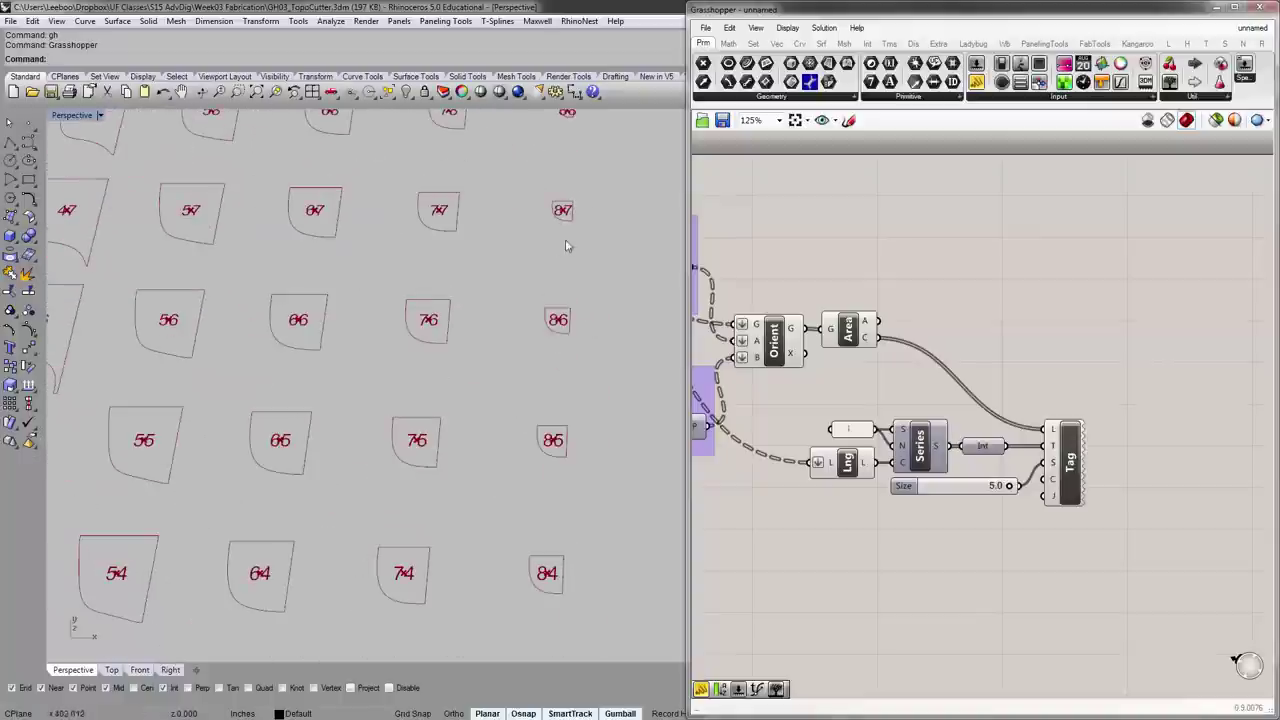
- Try an Extent Y of 10 for the square grid and examine the tag numbers at the end of the layout
scroll(566, 213, "down", 2)
scroll(570, 158, "up", 4)
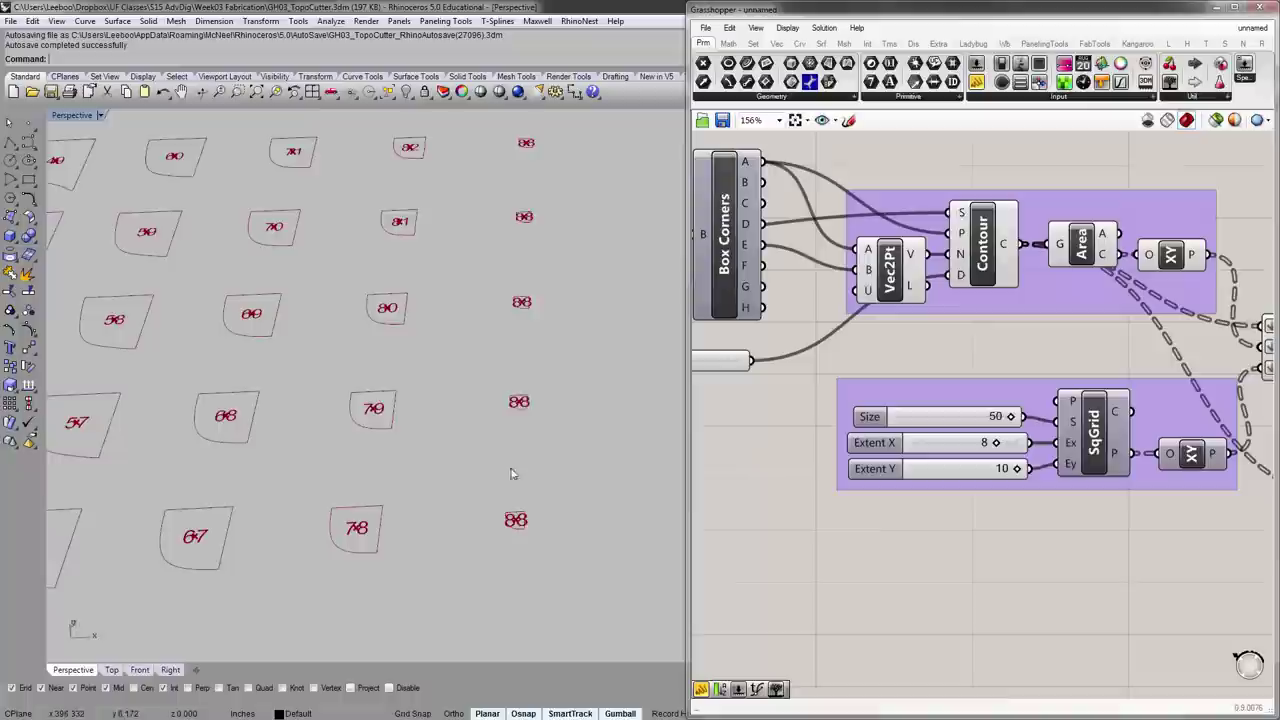
scroll(510, 474, "up", 2)
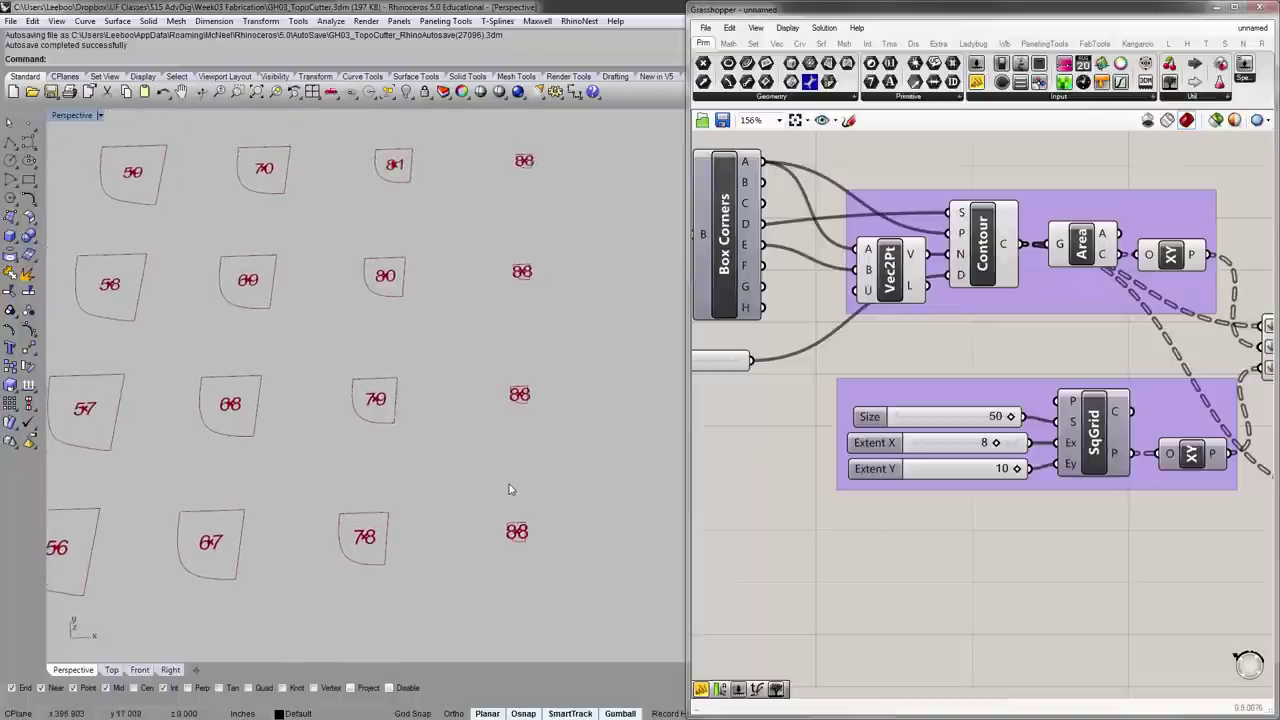
scroll(504, 488, "down", 4)
scroll(505, 440, "up", 5)
right_click_drag(523, 391, 568, 451, "shift")
right_click_drag(566, 288, 522, 514, "shift")
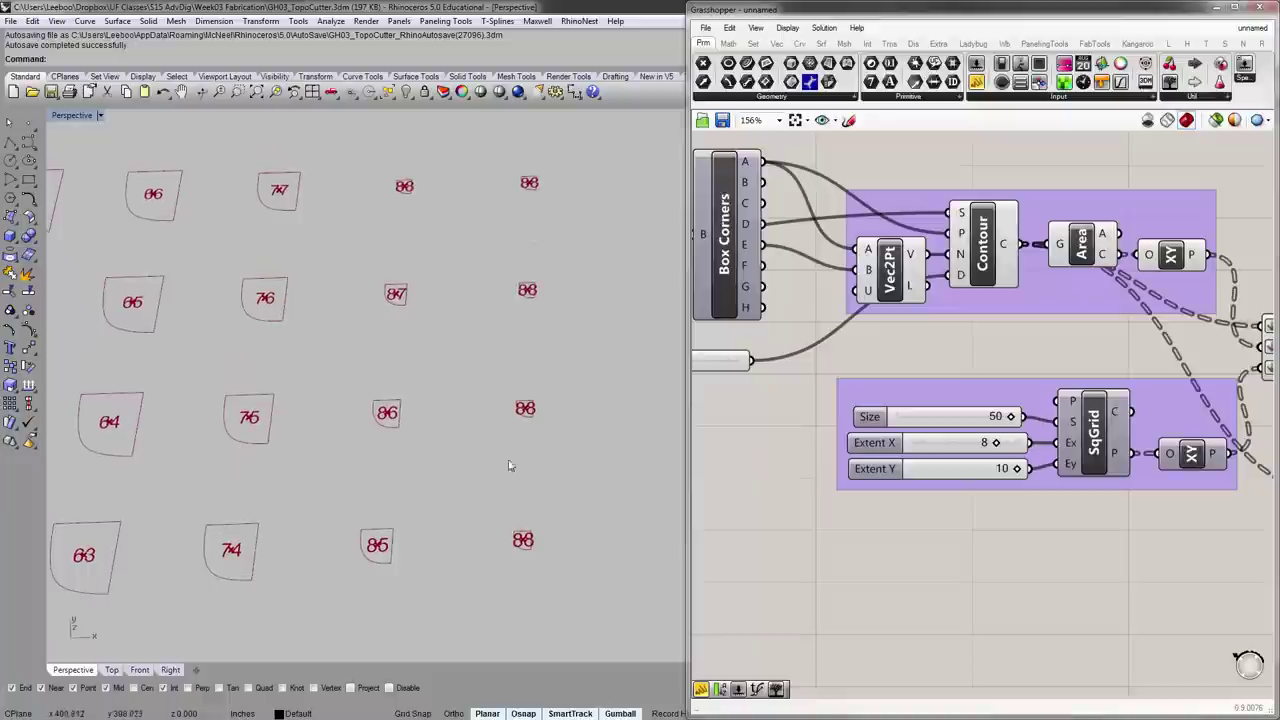
scroll(418, 184, "down", 12)
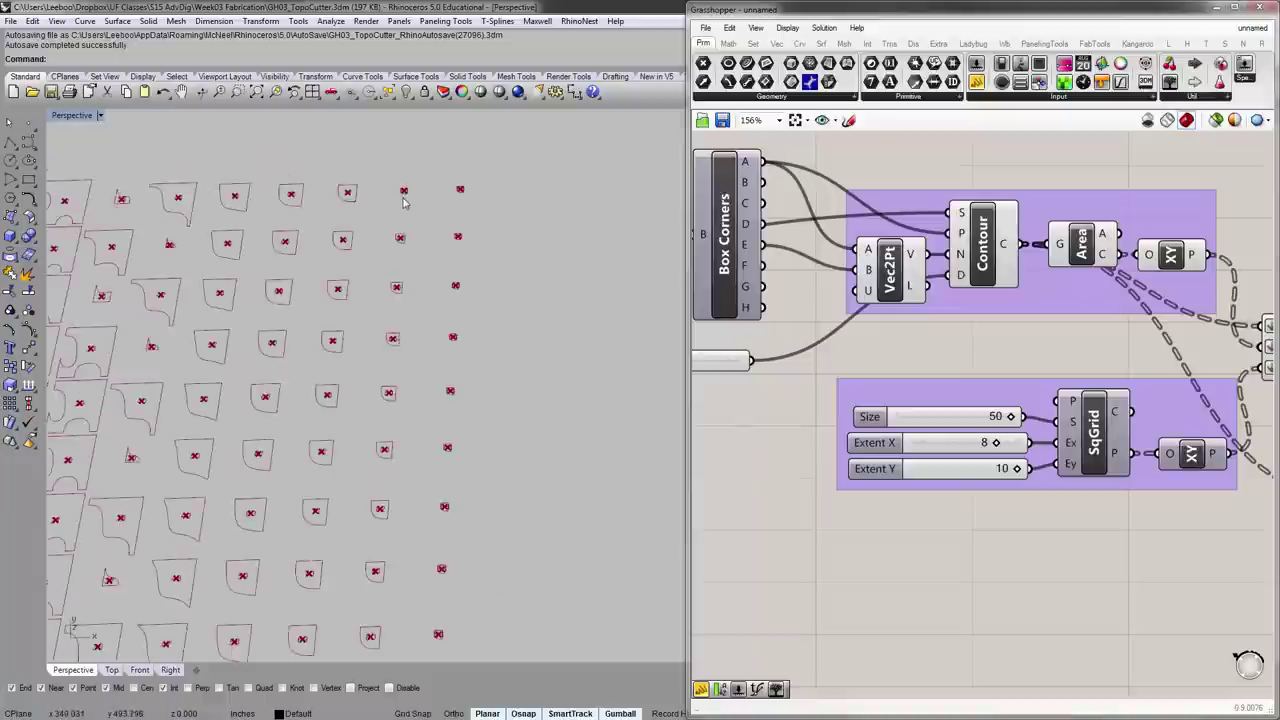
right_click_drag(446, 443, 582, 511, "shift")
scroll(582, 511, "up", 7)
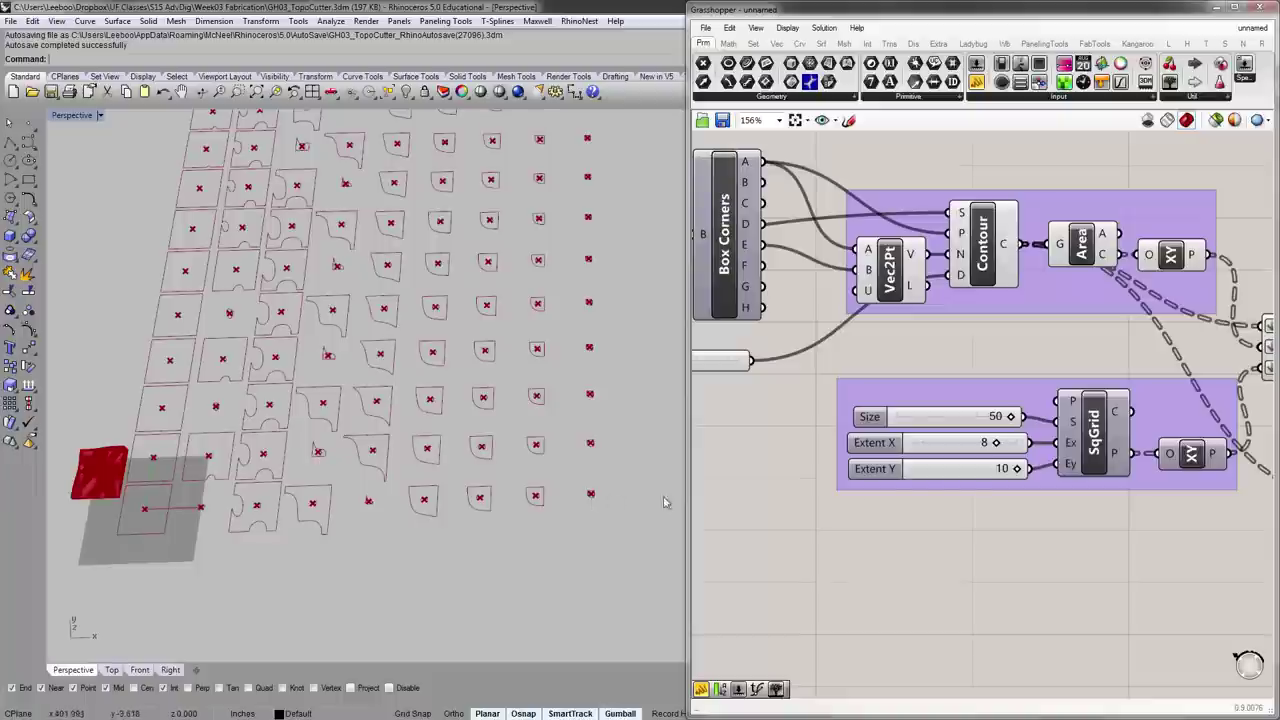
- Set the square grid's Extent Y slider to 9 and check the tag numbers on the last contours
right_click_drag(966, 478, 883, 482)
left_click_drag(930, 475, 921, 473)
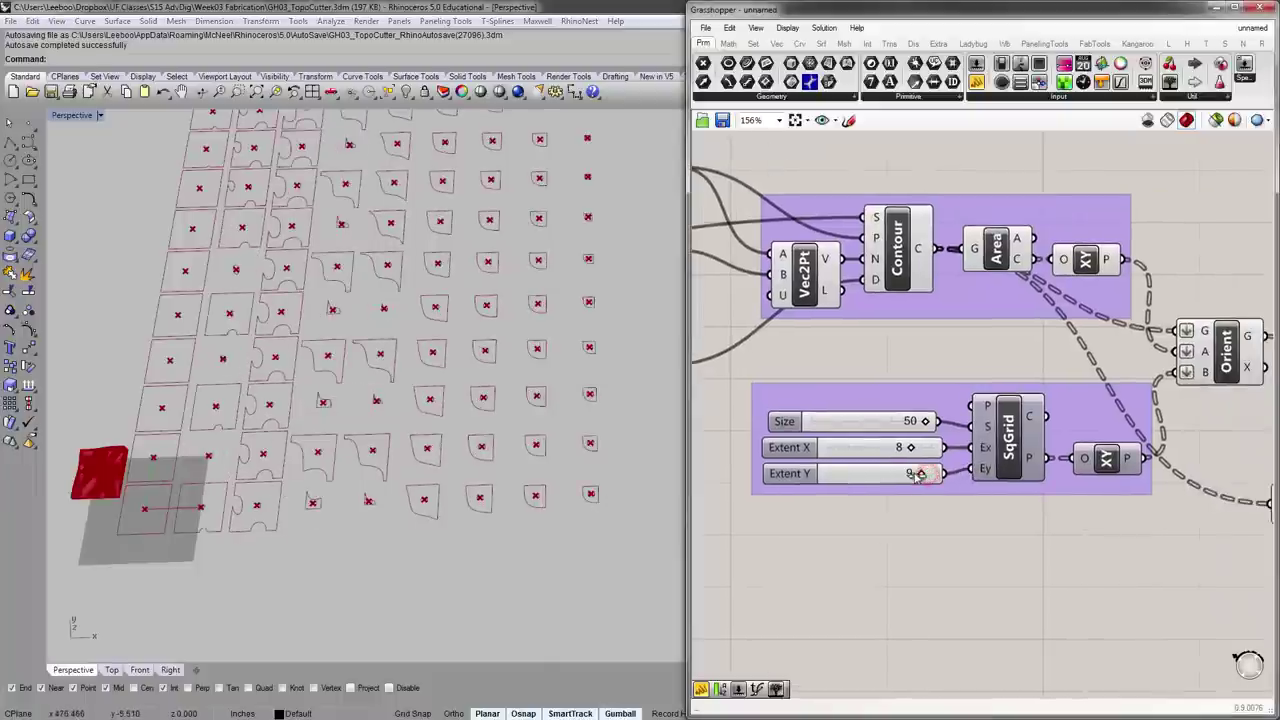
scroll(548, 148, "up", 6)
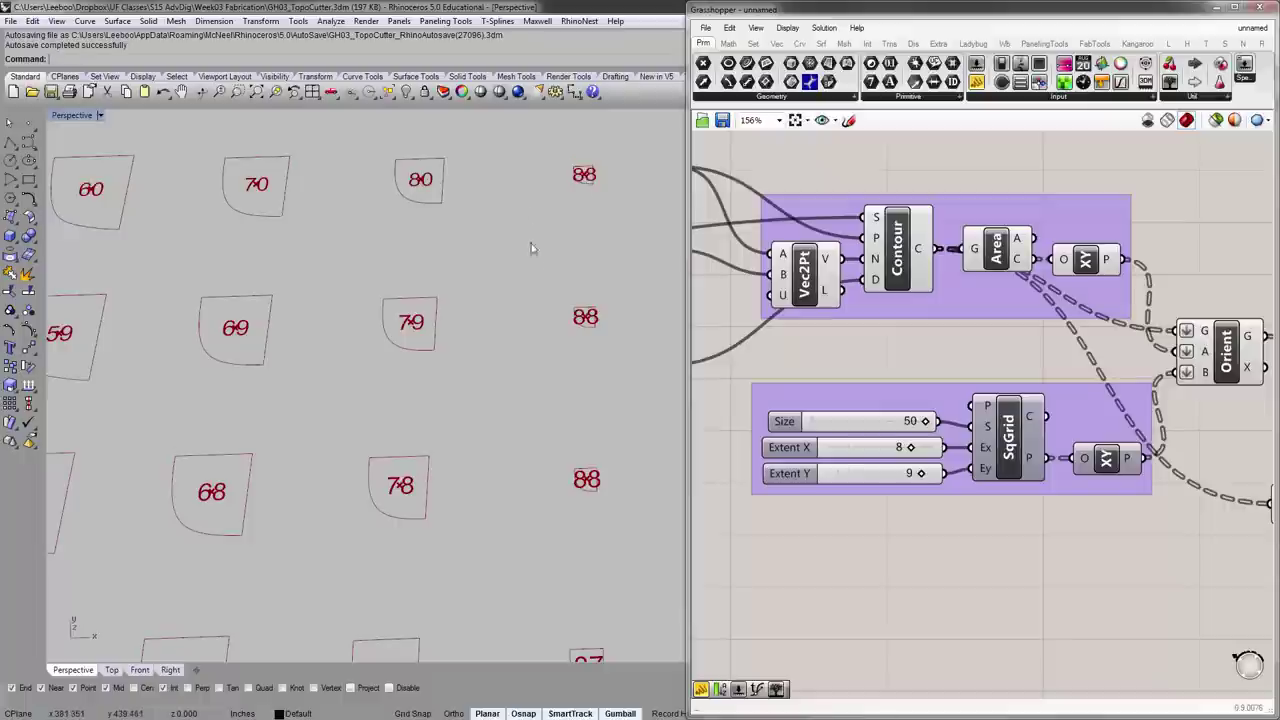
scroll(575, 305, "down", 5)
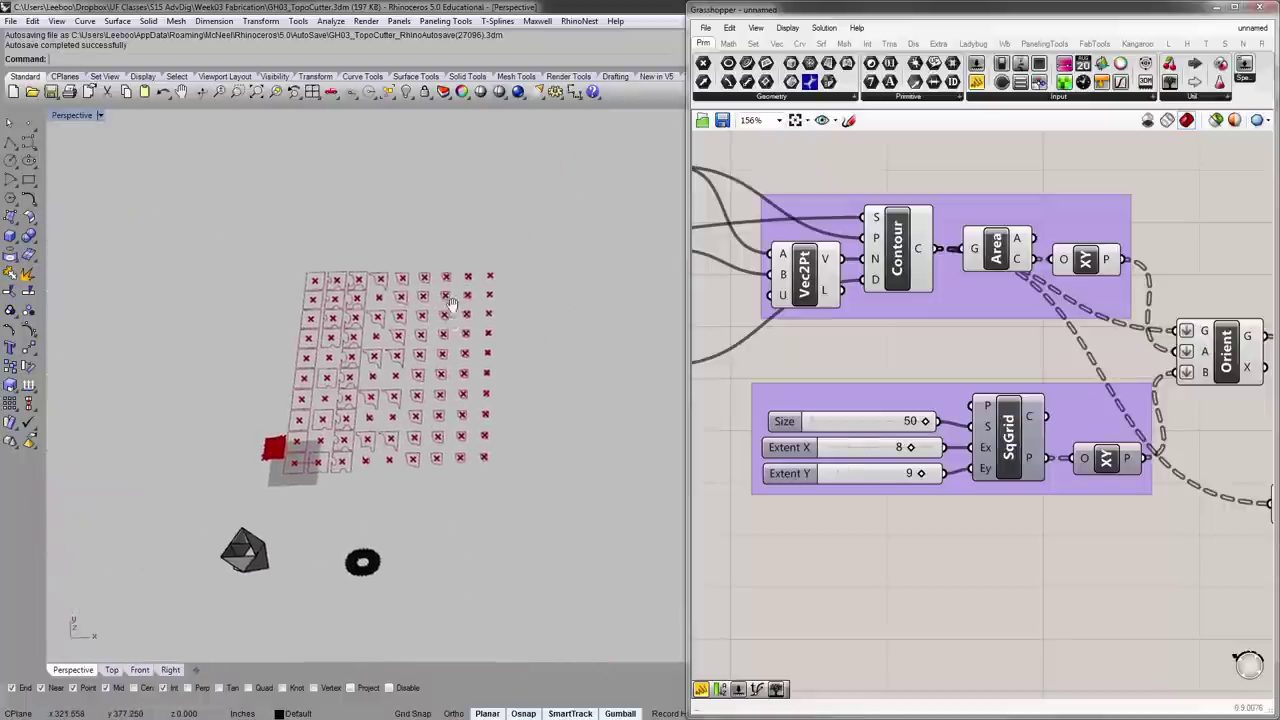
- Group the List Length, Series, start value, Int, Size slider and Text Tag components and name the group "Numbering System for Tags"
right_click_drag(1165, 462, 1050, 441)
scroll(1048, 443, "down", 3)
right_click_drag(1172, 450, 975, 415)
scroll(975, 415, "up", 3)
right_click_drag(898, 410, 893, 436)
left_click_drag(1193, 533, 836, 389)
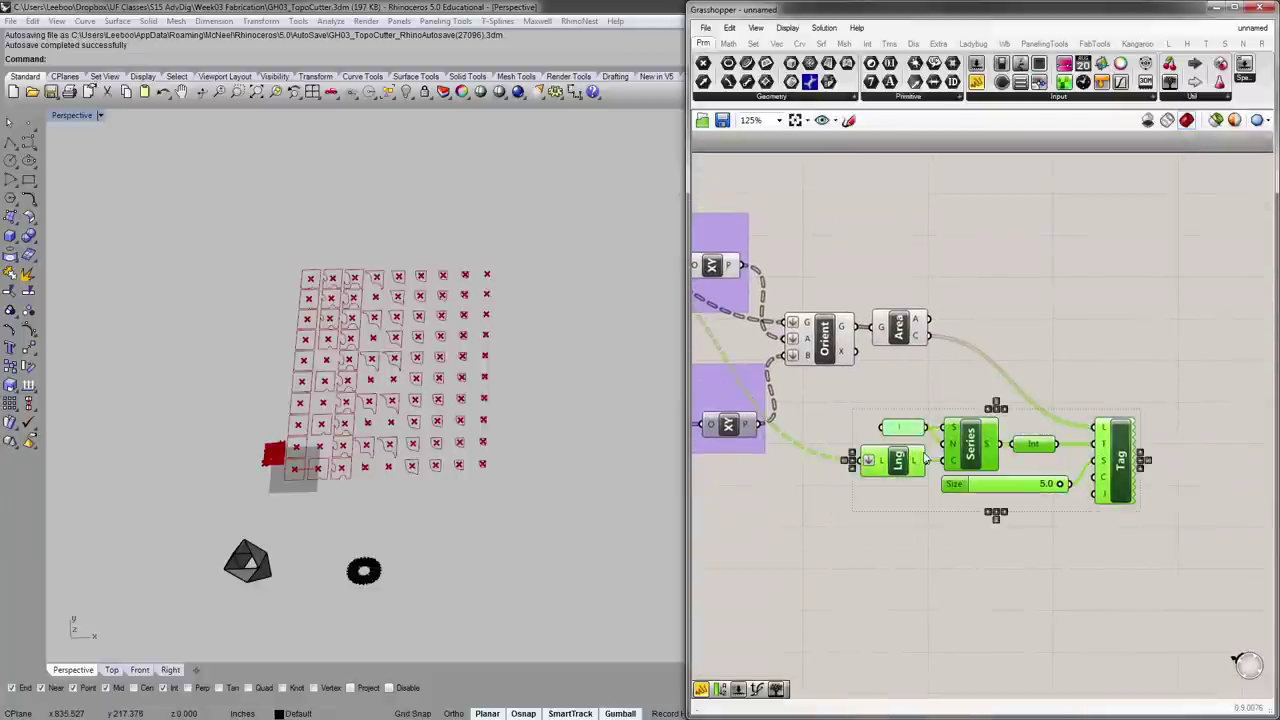
key("ctrl+g")
left_click(906, 370)
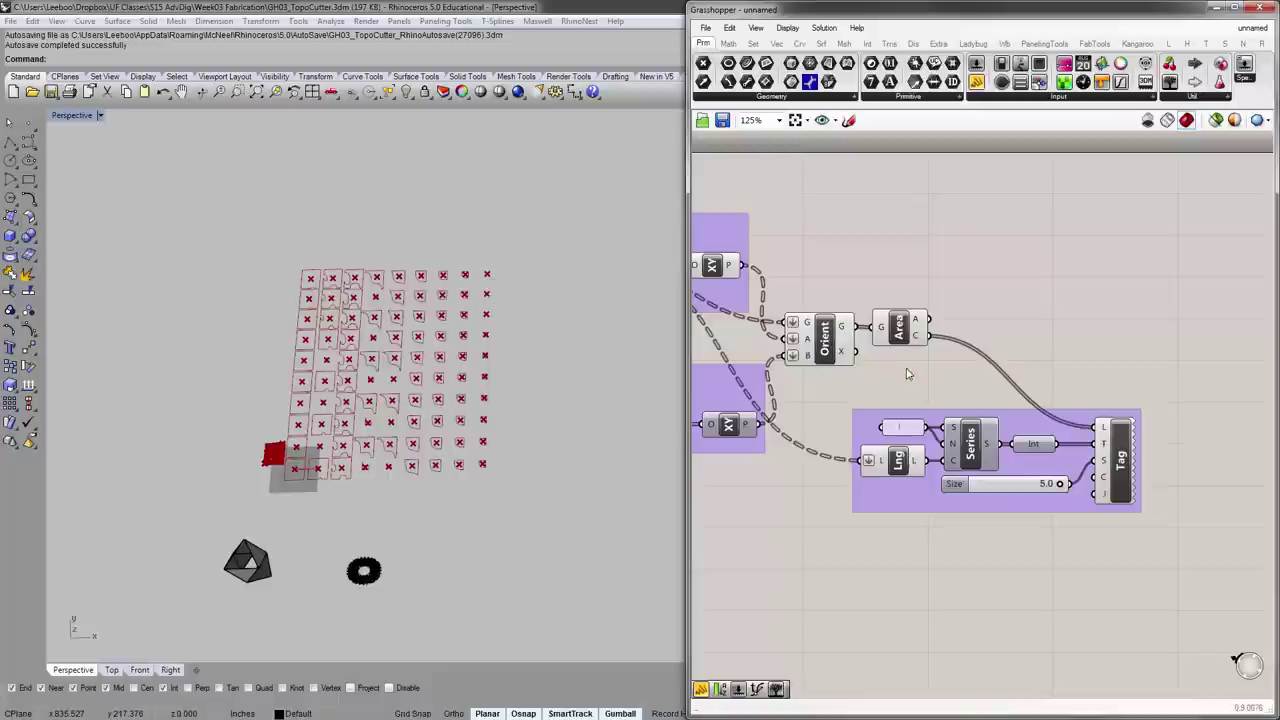
right_click(1013, 424)
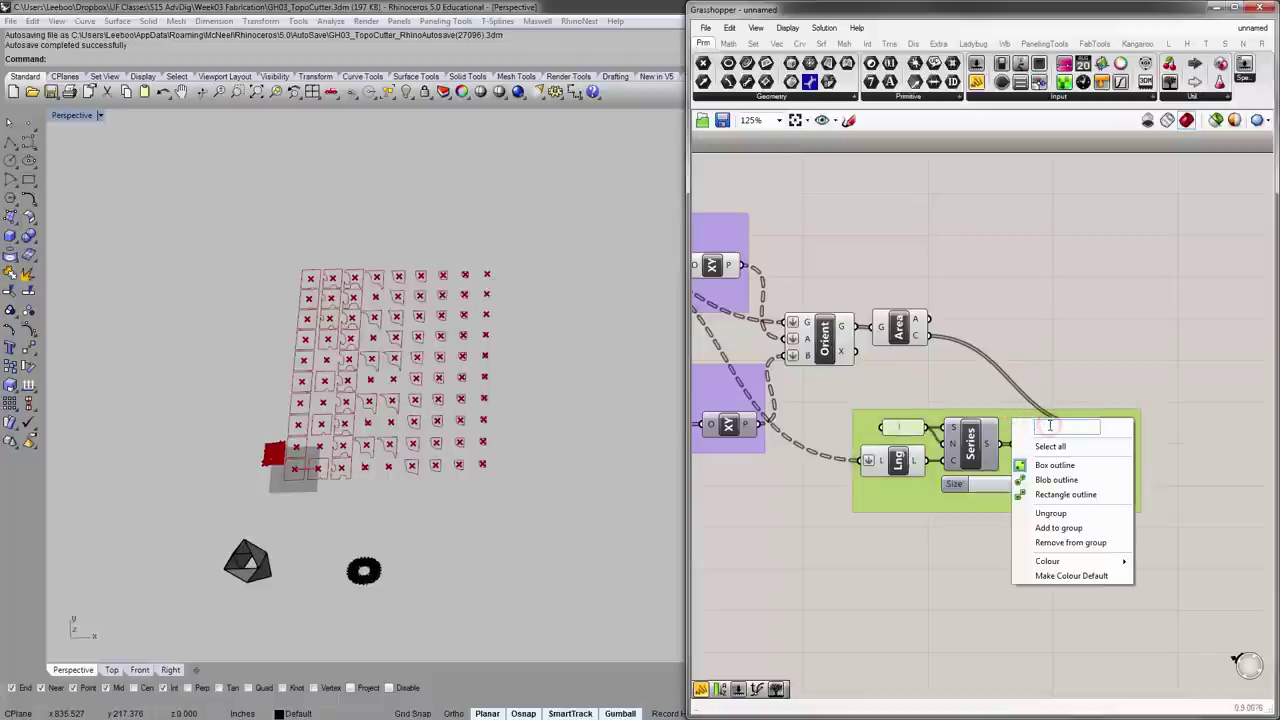
type("Numbering System for Tags")
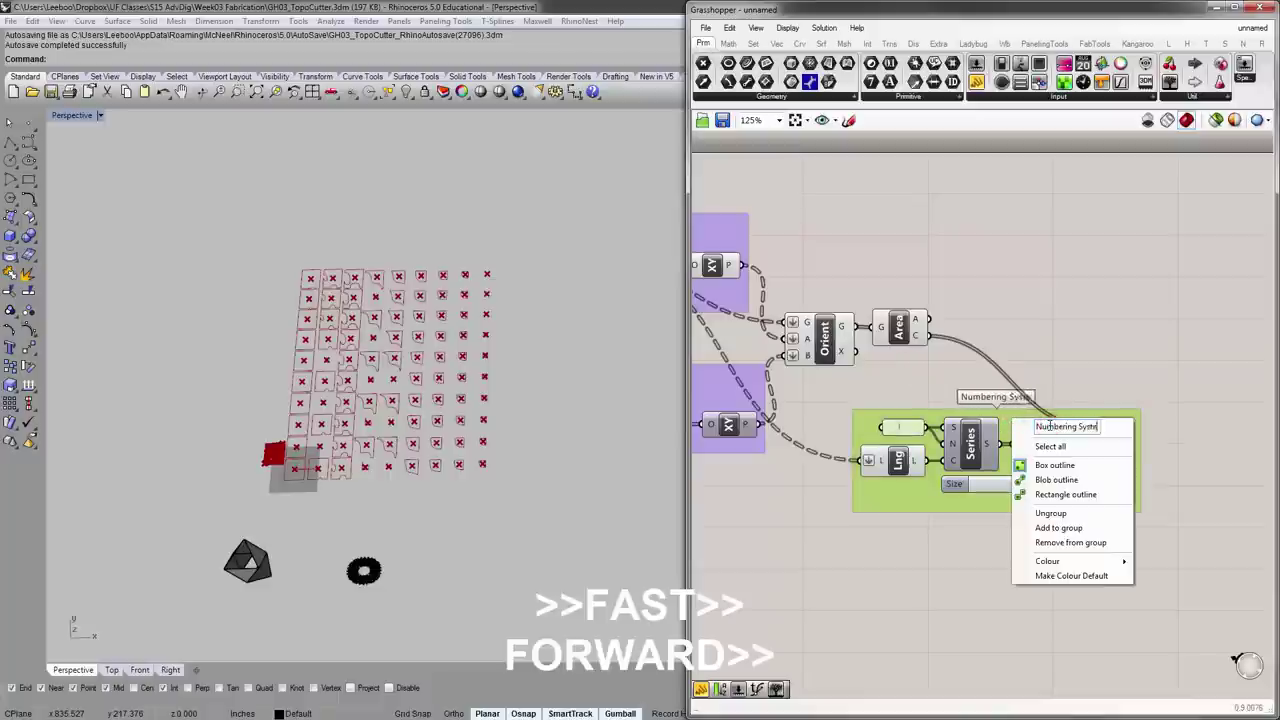
- Name the group around the square grid and its sliders "SqGrid for Distribution"
left_click(1071, 300)
right_click_drag(866, 300, 1217, 358)
right_click(922, 429)
left_click(953, 438)
type("SqGrid for Distribution")
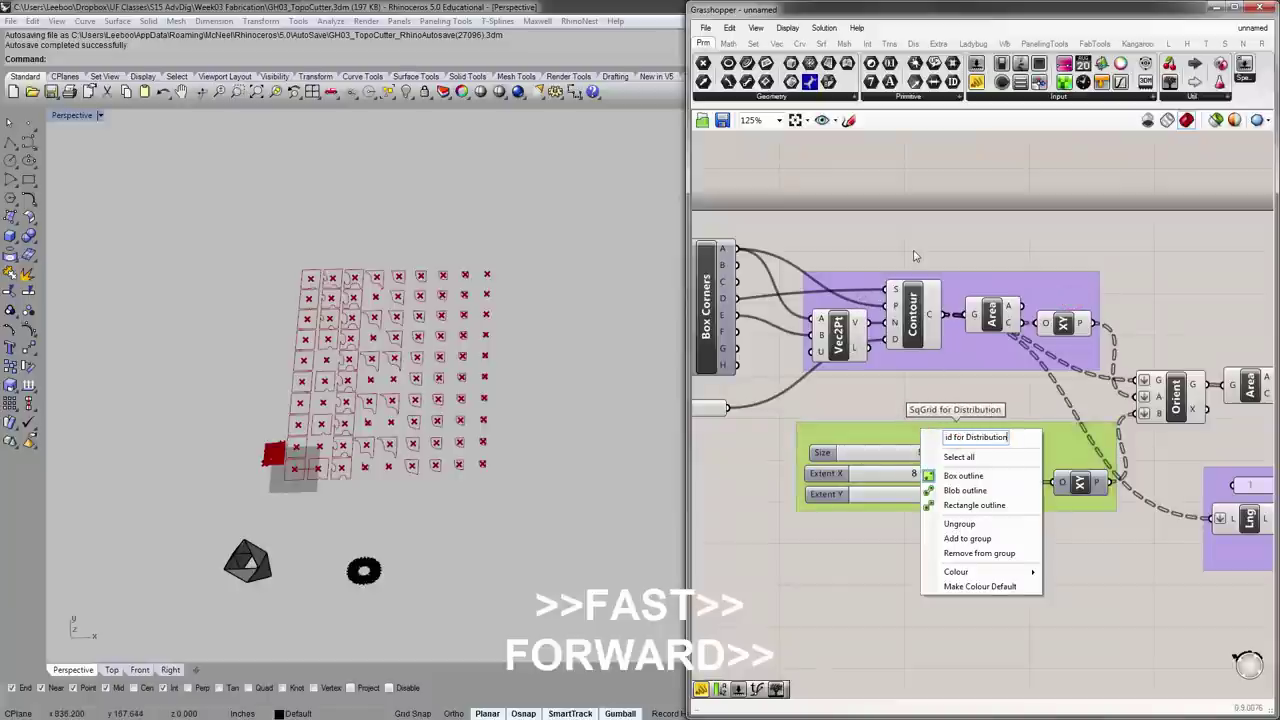
- Name the group containing the Contour, Area and XY plane components "Create Contours"
left_click(913, 250)
right_click(967, 288)
left_click(1001, 299)
type("Create Contours")
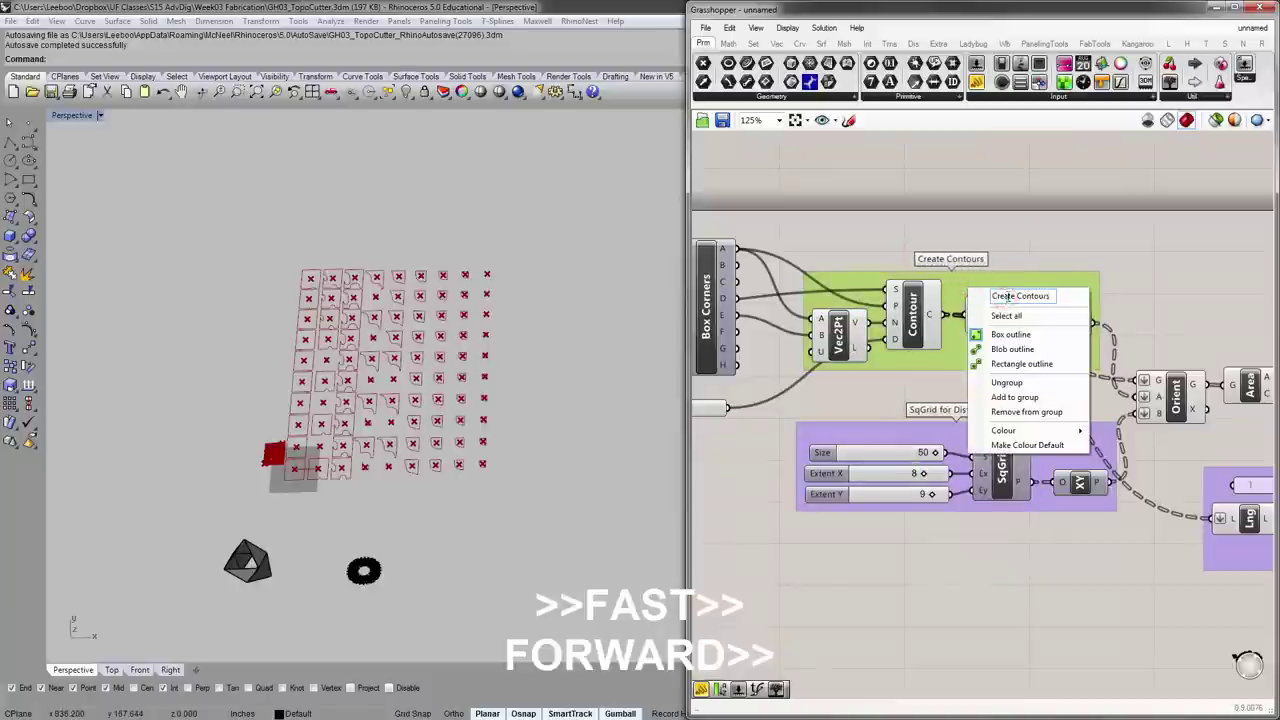
left_click(1043, 217)
- Group the Orient component with its Area component and name the group "Spreading Out"
right_click_drag(1172, 399, 938, 366)
left_click_drag(1060, 320, 895, 395)
key("ctrl+g")
right_click(995, 330)
type("Re-Orient")
key("BackSpace")
key("BackSpace")
key("BackSpace")
key("BackSpace")
key("BackSpace")
key("BackSpace")
key("BackSpace")
key("BackSpace")
key("BackSpace")
type("Spreading out")
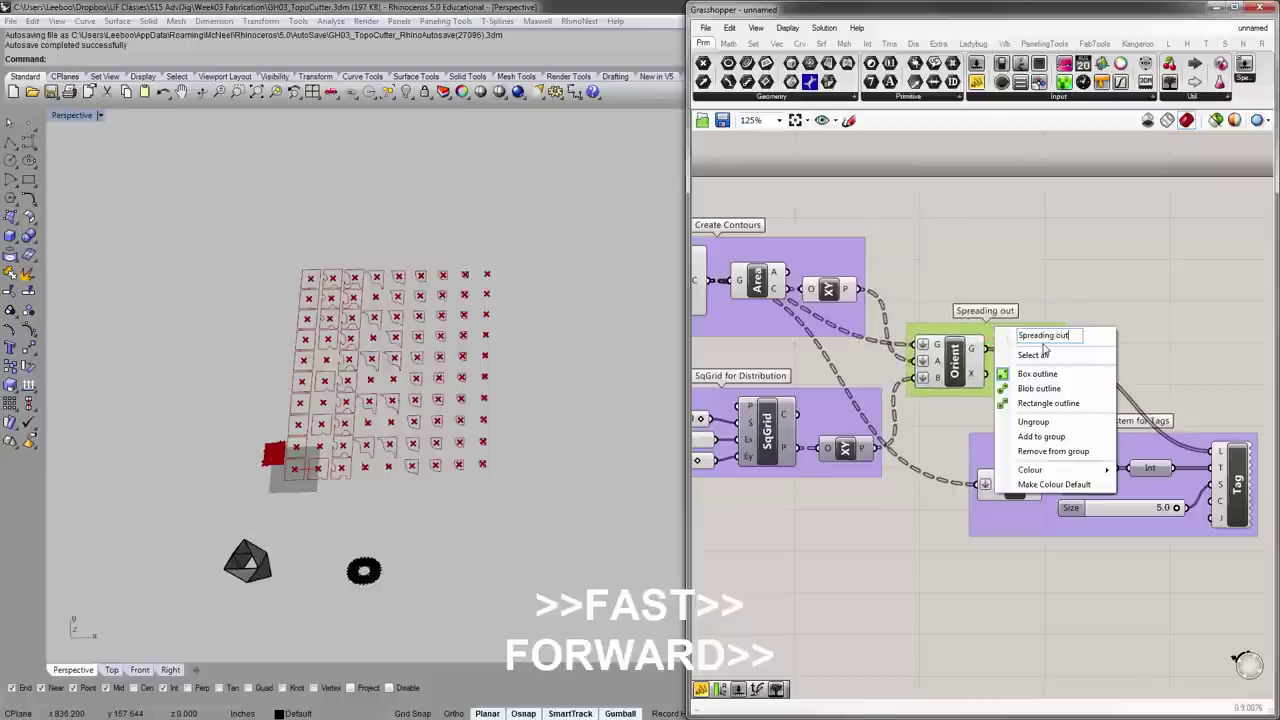
key("BackSpace")
type("O")
left_click(1063, 240)
- Shift the whole definition down to leave room above it and widen the Grasshopper window
scroll(1063, 240, "down", 3)
left_click_drag(714, 191, 1244, 445)
left_click_drag(1008, 357, 1012, 385)
left_click(941, 273)
left_click(843, 239)
left_click_drag(689, 209, 229, 209)
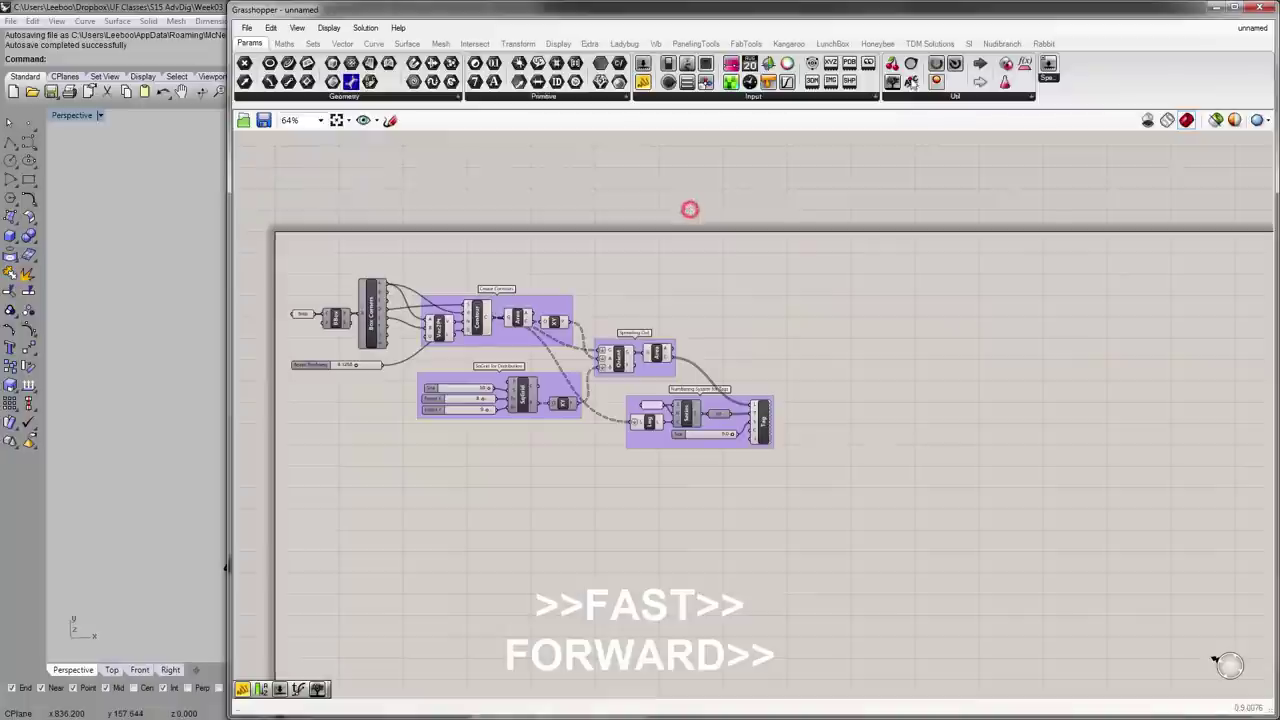
- Place a scribble above the start of the definition with the text "Topography Cutter"
left_click(911, 81)
left_click(335, 246)
double_click(339, 244)
triple_click(360, 186)
type("Topography Cutter")
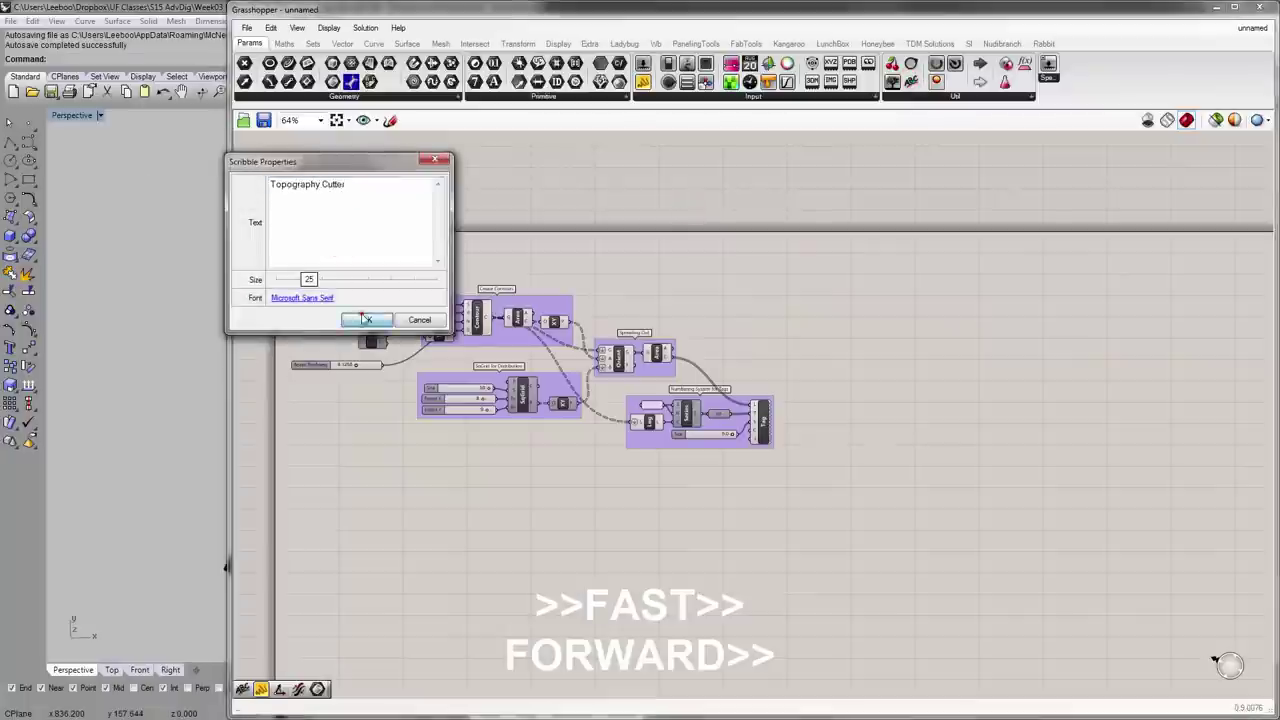
left_click(365, 319)
- Rename the tag Size slider to "Text Size" and reposition it inside the numbering group
scroll(330, 380, "up", 5)
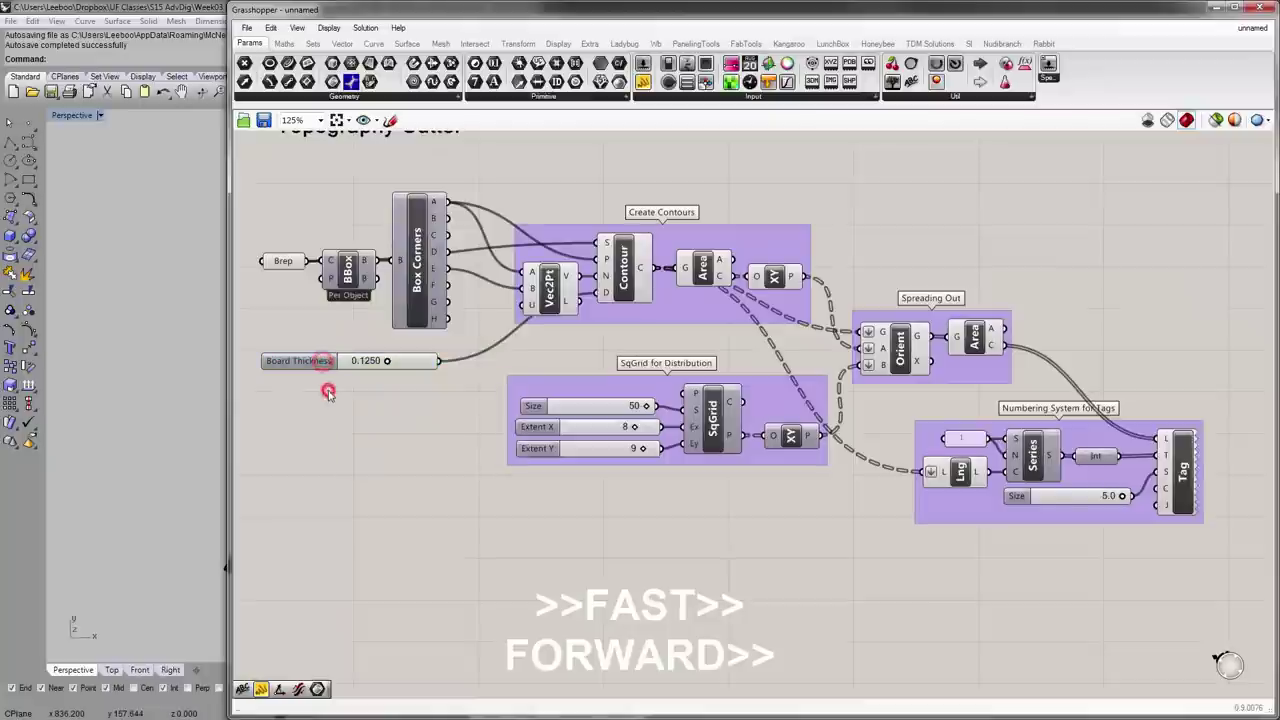
right_click(1008, 498)
left_click(1034, 503)
type("Text Siz")
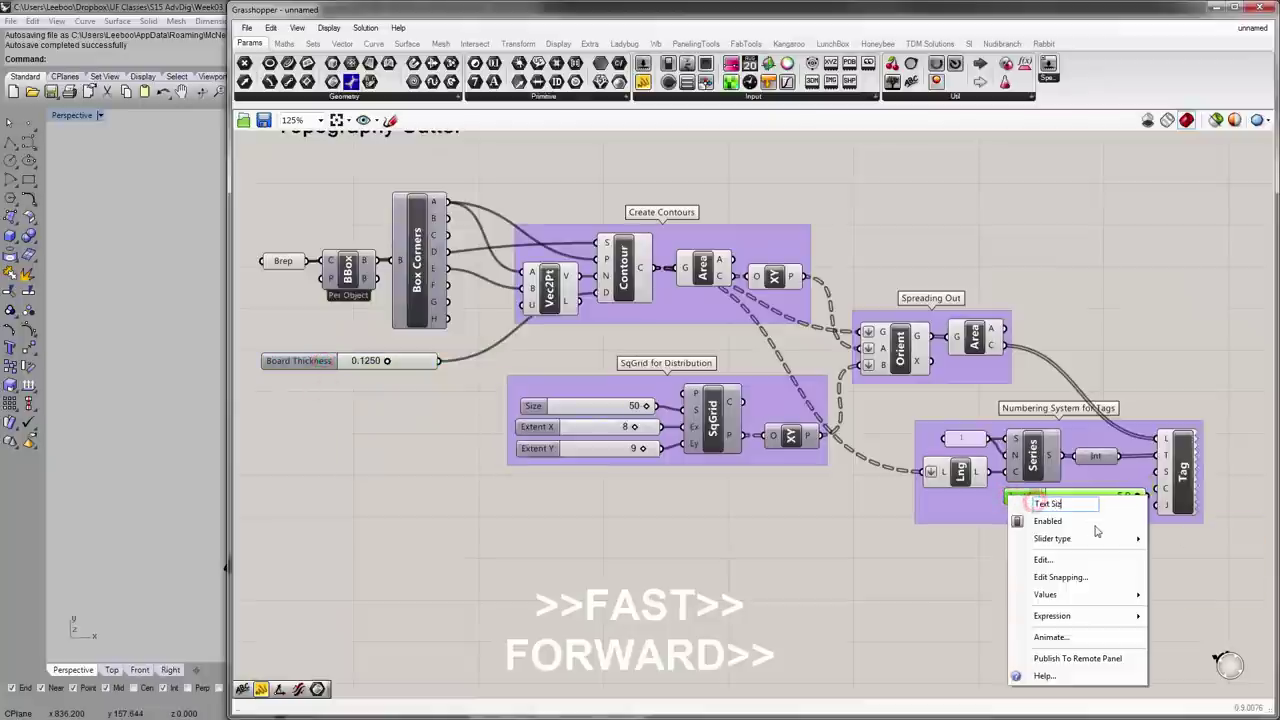
left_click(969, 589)
left_click_drag(1077, 493, 1060, 503)
left_click(1049, 553)
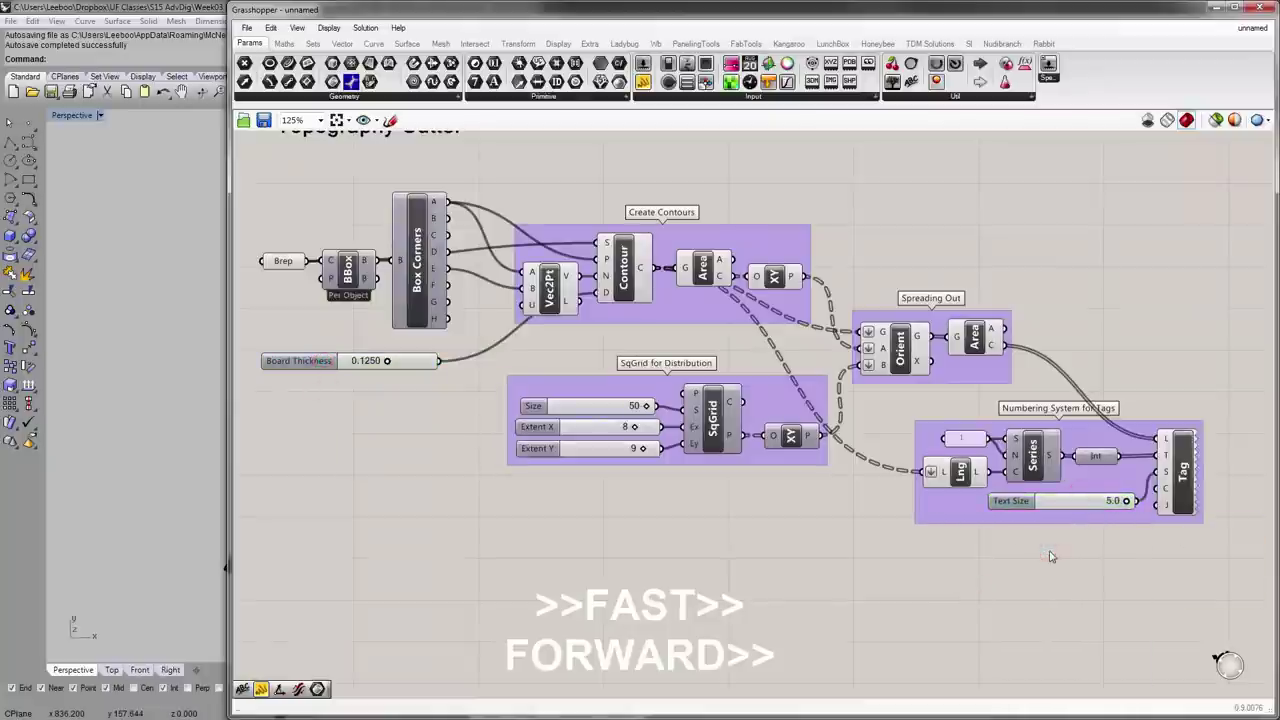
- Move the whole definition up closer to its title and narrow the Grasshopper window to reveal the Rhino viewport
scroll(475, 602, "down", 1)
left_click_drag(1156, 583, 266, 264)
left_click_drag(422, 326, 422, 292)
left_click(619, 172)
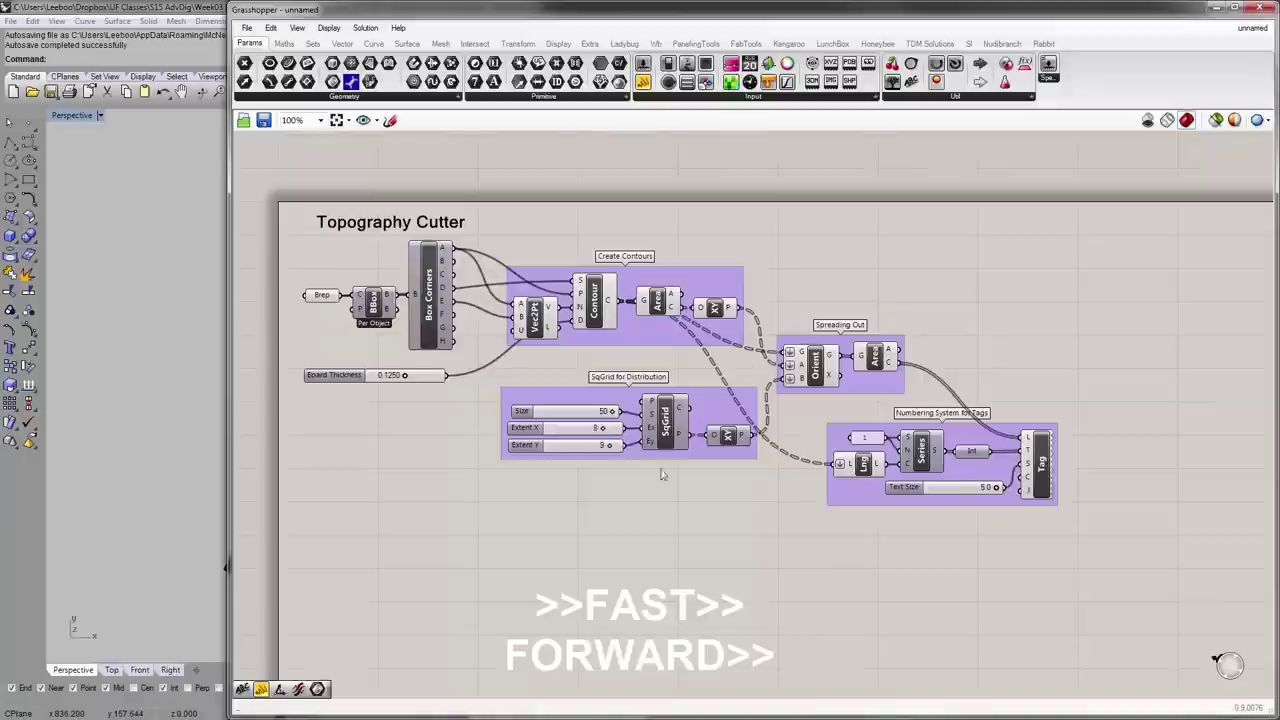
left_click_drag(228, 350, 563, 339)
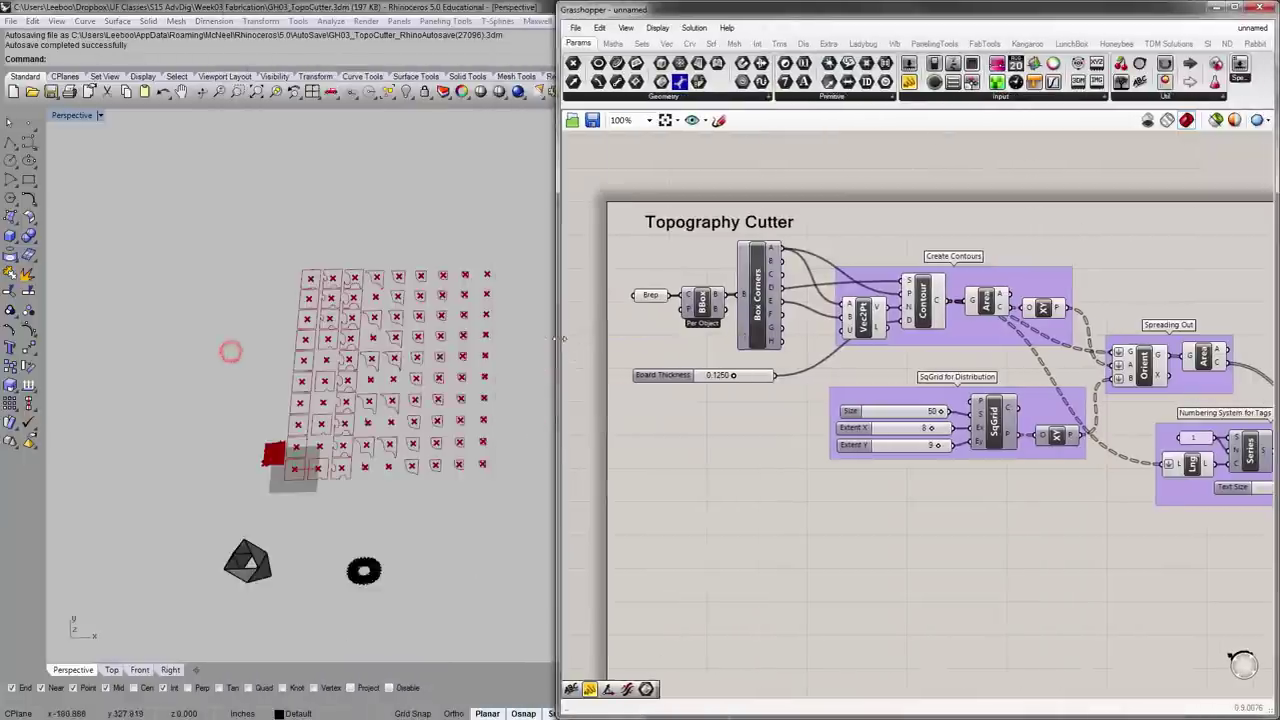
- Set the Text Size slider to 3.4 while viewing the contour tags up close
scroll(450, 480, "up", 10)
right_click_drag(948, 506, 908, 488)
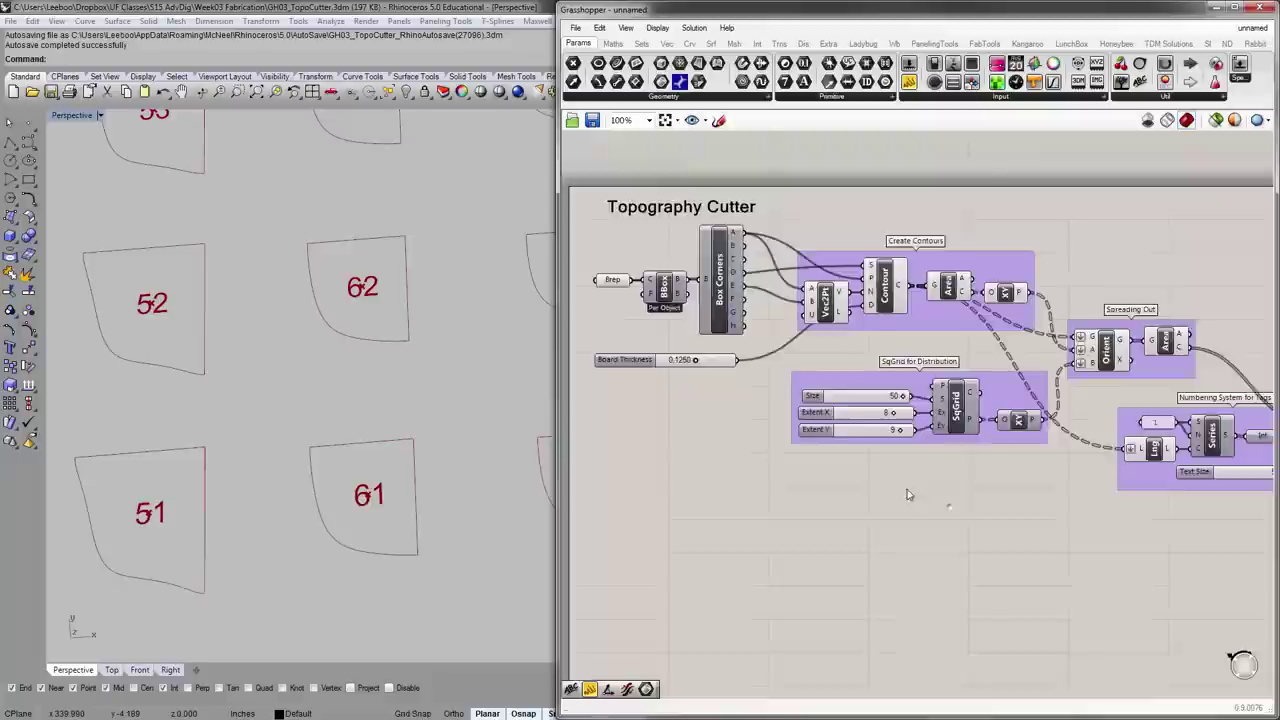
scroll(908, 488, "down", 3)
scroll(1043, 512, "up", 6)
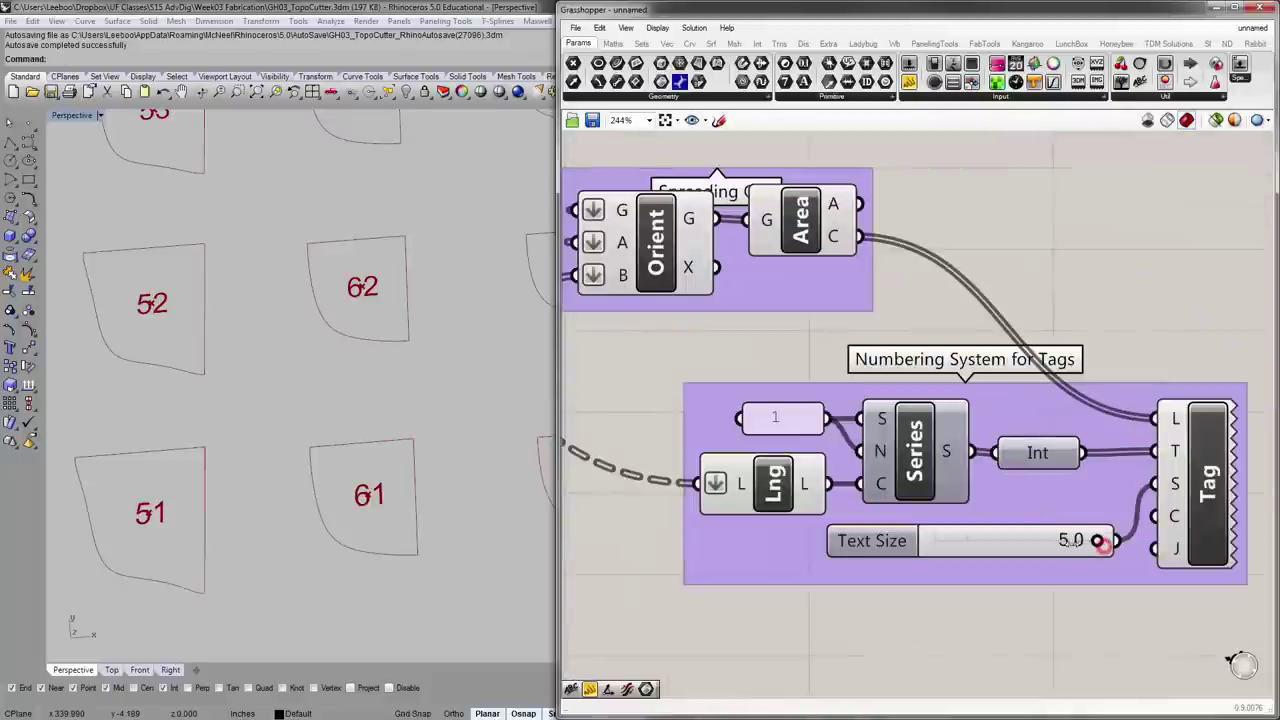
left_click_drag(1098, 540, 1034, 541)
right_click_drag(1034, 541, 918, 506)
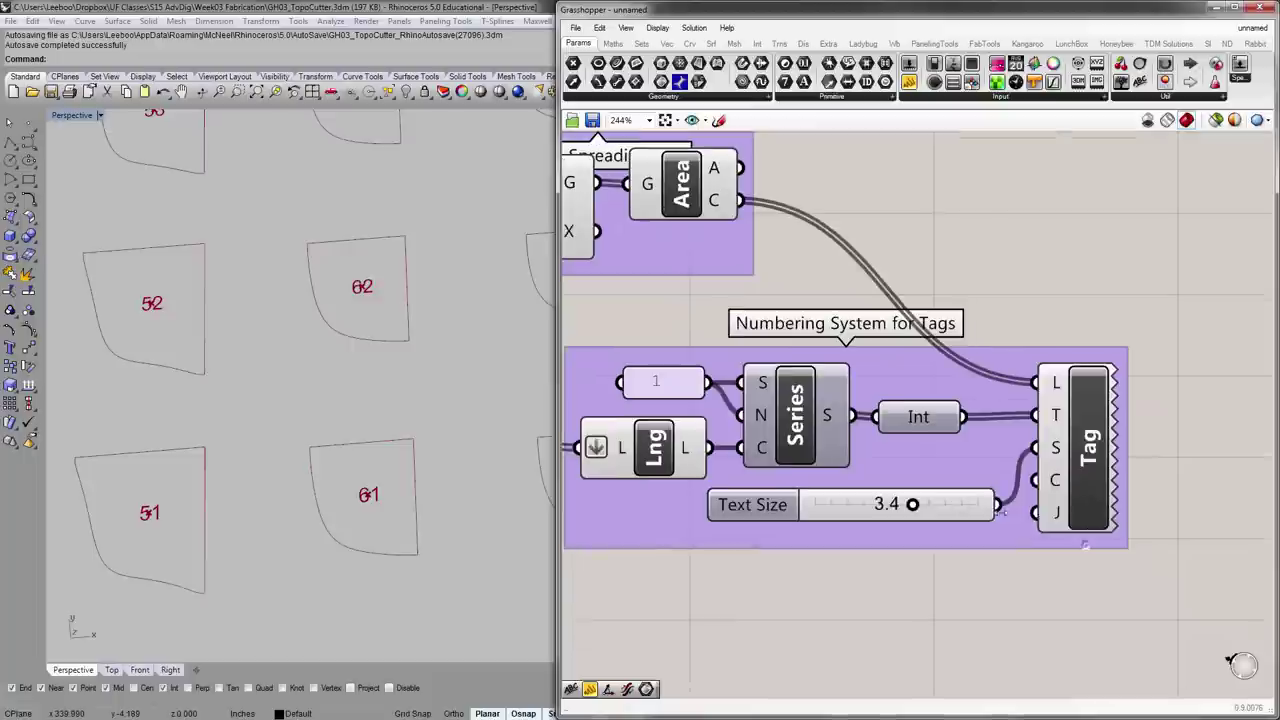
- Set the Text Tag's justification to Bottom Left and check the number positions across the contour grid
right_click(1042, 512)
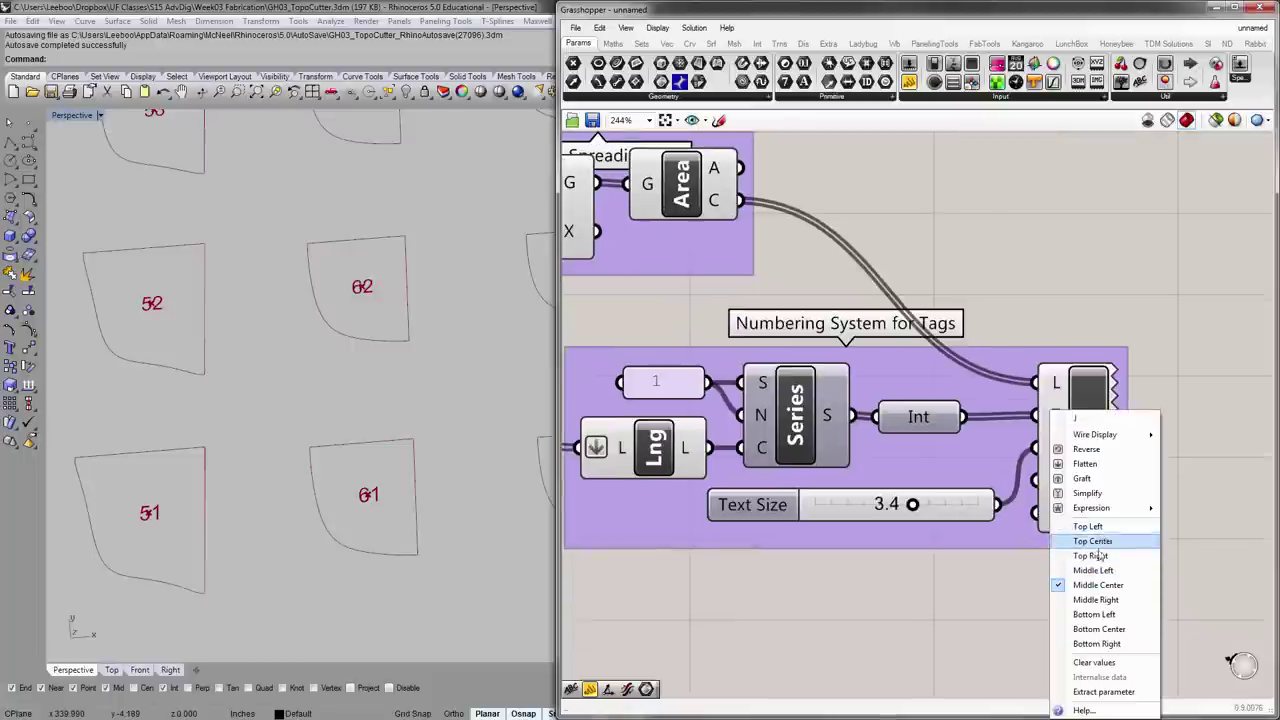
left_click(1094, 614)
scroll(407, 386, "down", 5)
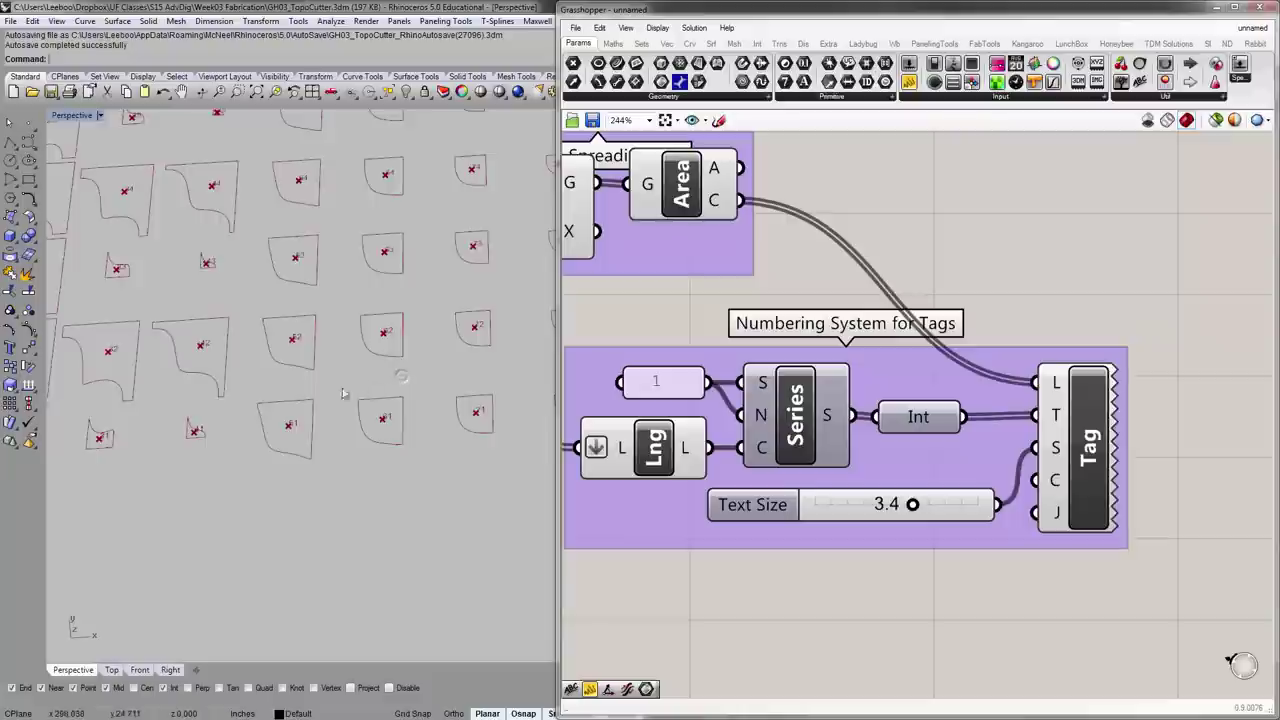
scroll(415, 399, "up", 5)
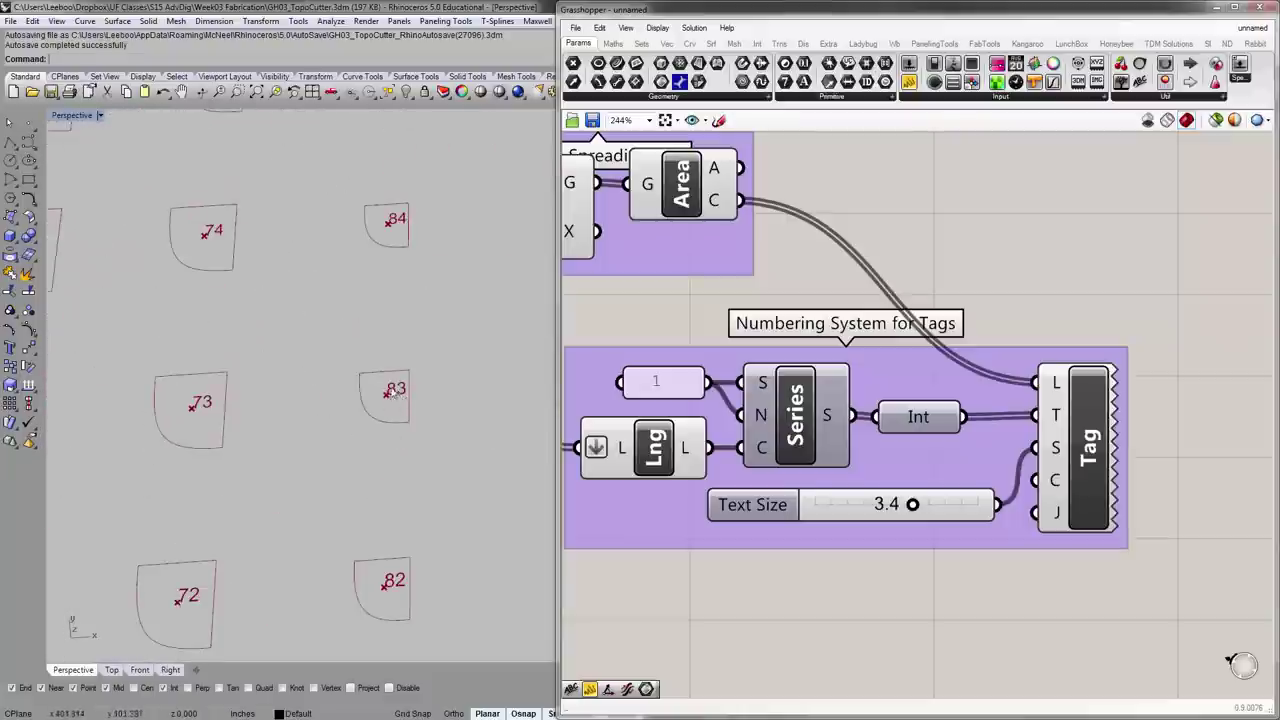
scroll(364, 468, "down", 12)
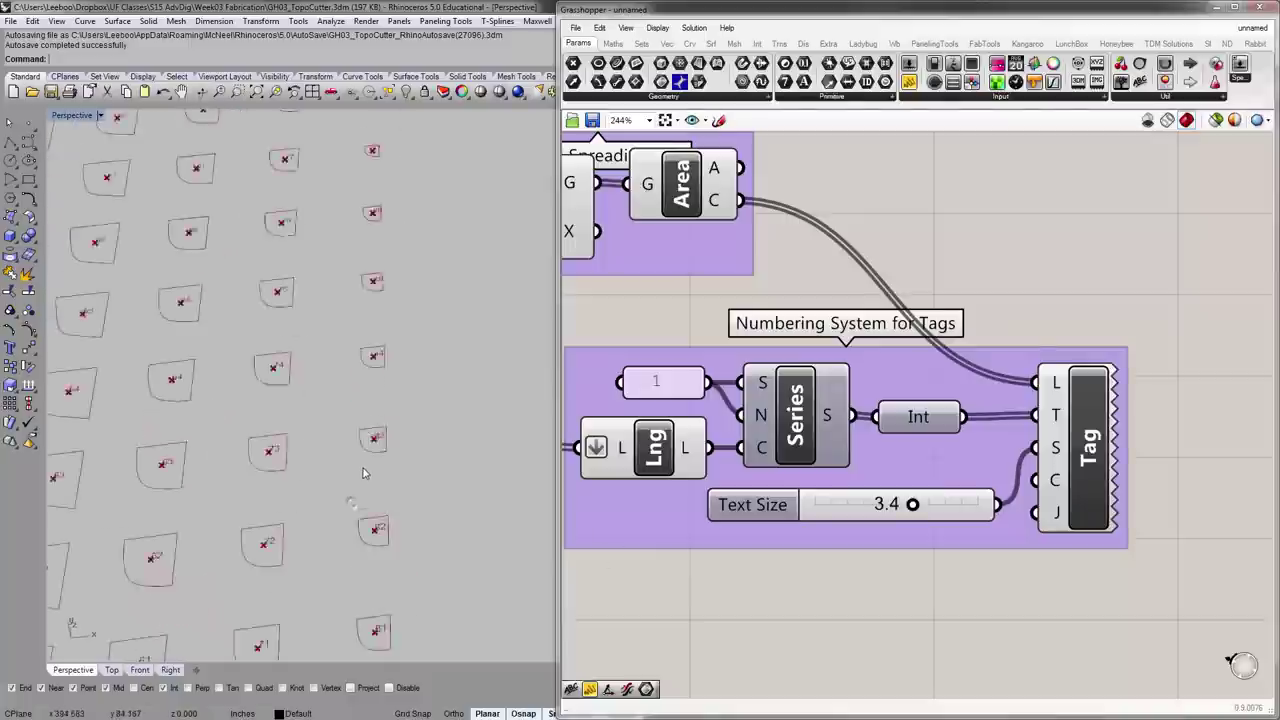
right_click_drag(366, 467, 153, 468)
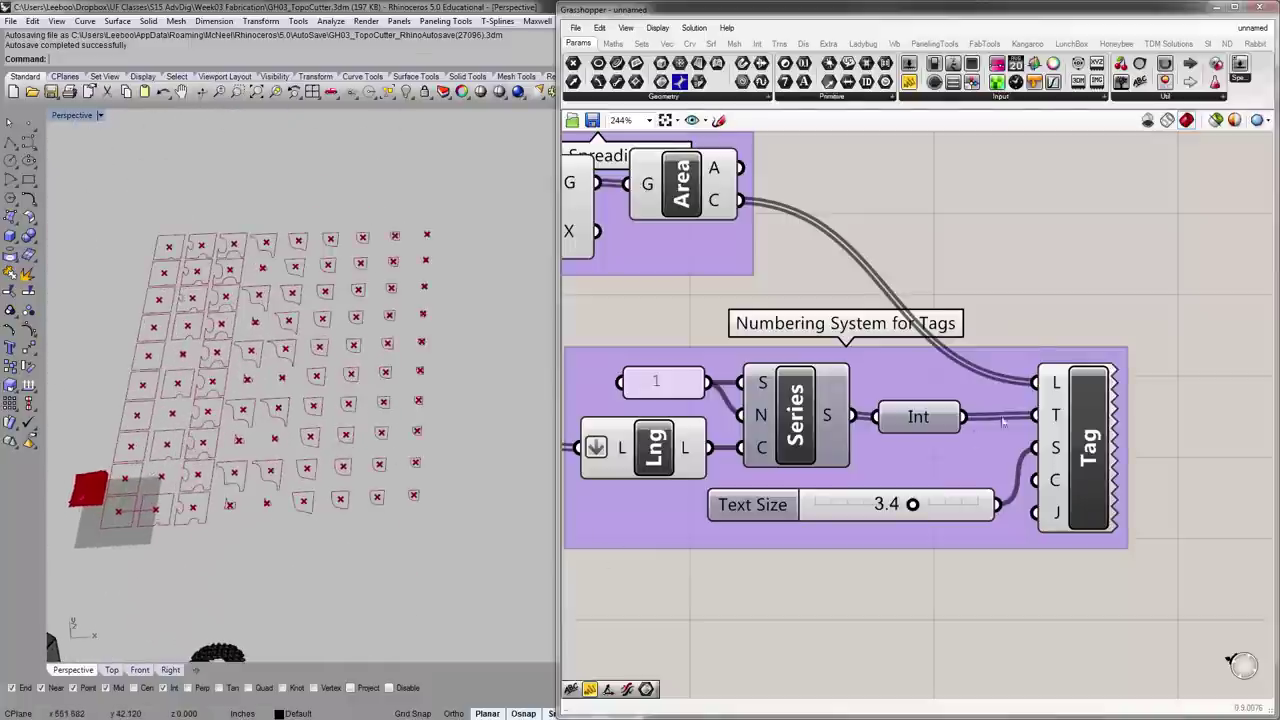
- Highlight the Text Tag and Orient components in turn to examine which viewport geometry each one outputs
scroll(1058, 416, "down", 4)
left_click(970, 500)
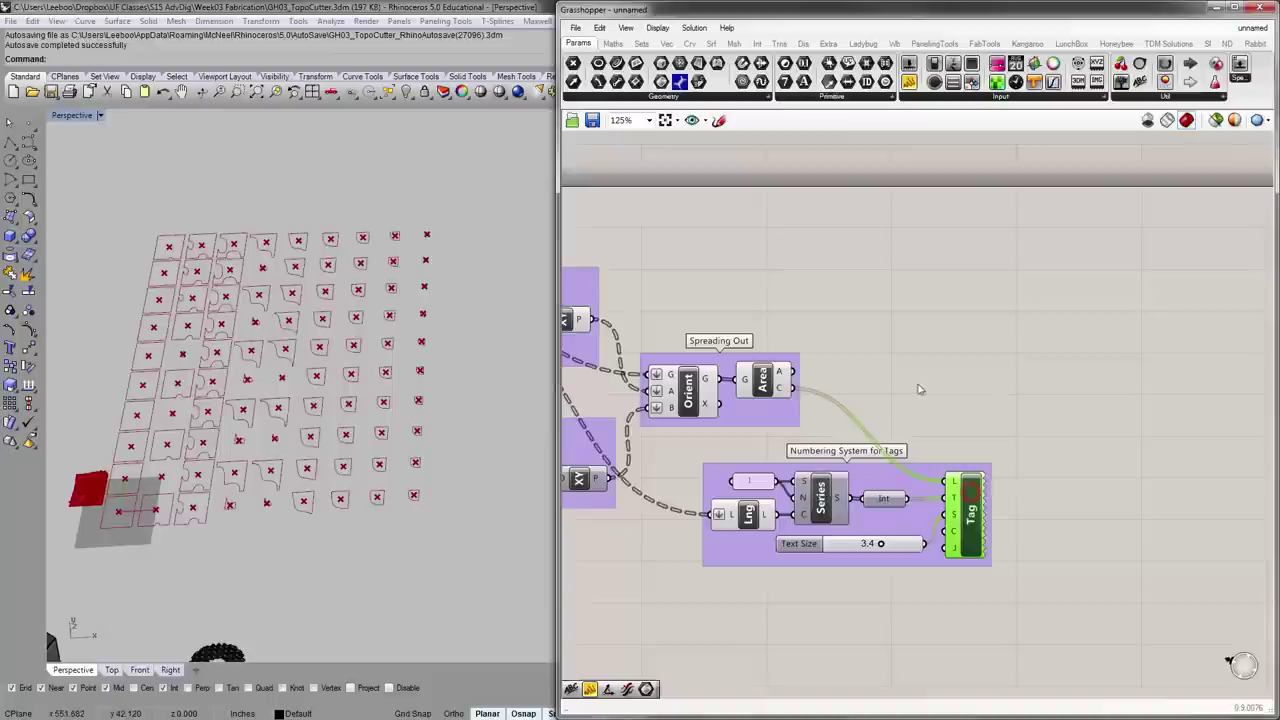
scroll(327, 474, "up", 5)
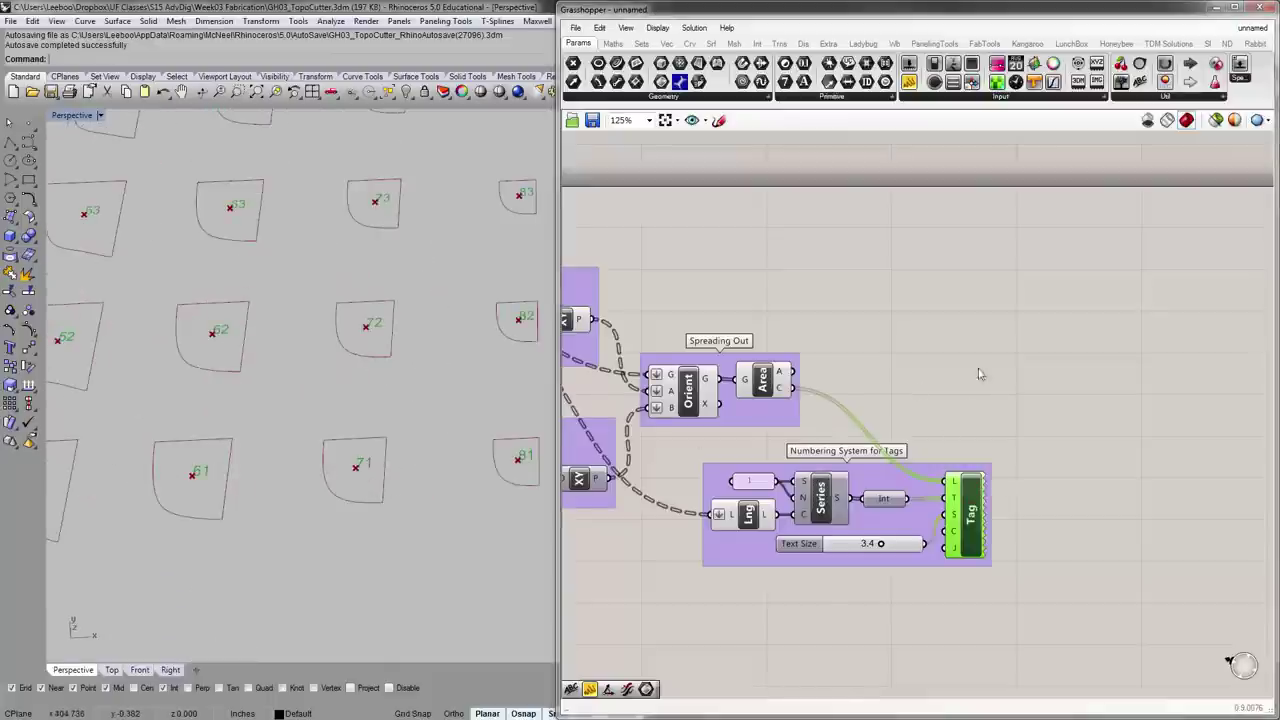
scroll(981, 375, "down", 1)
right_click_drag(974, 366, 1011, 419)
left_click(911, 394)
right_click_drag(774, 349, 849, 345)
scroll(1045, 600, "up", 2)
left_click(812, 388)
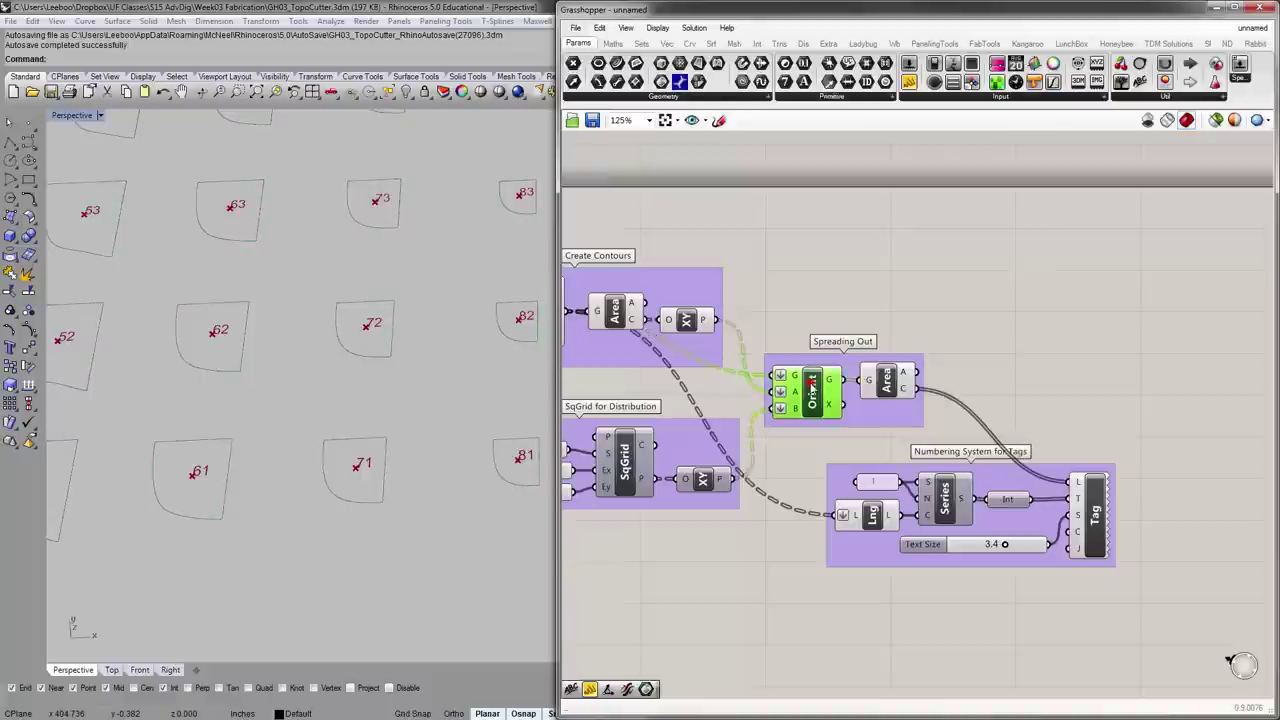
left_click(1029, 334)
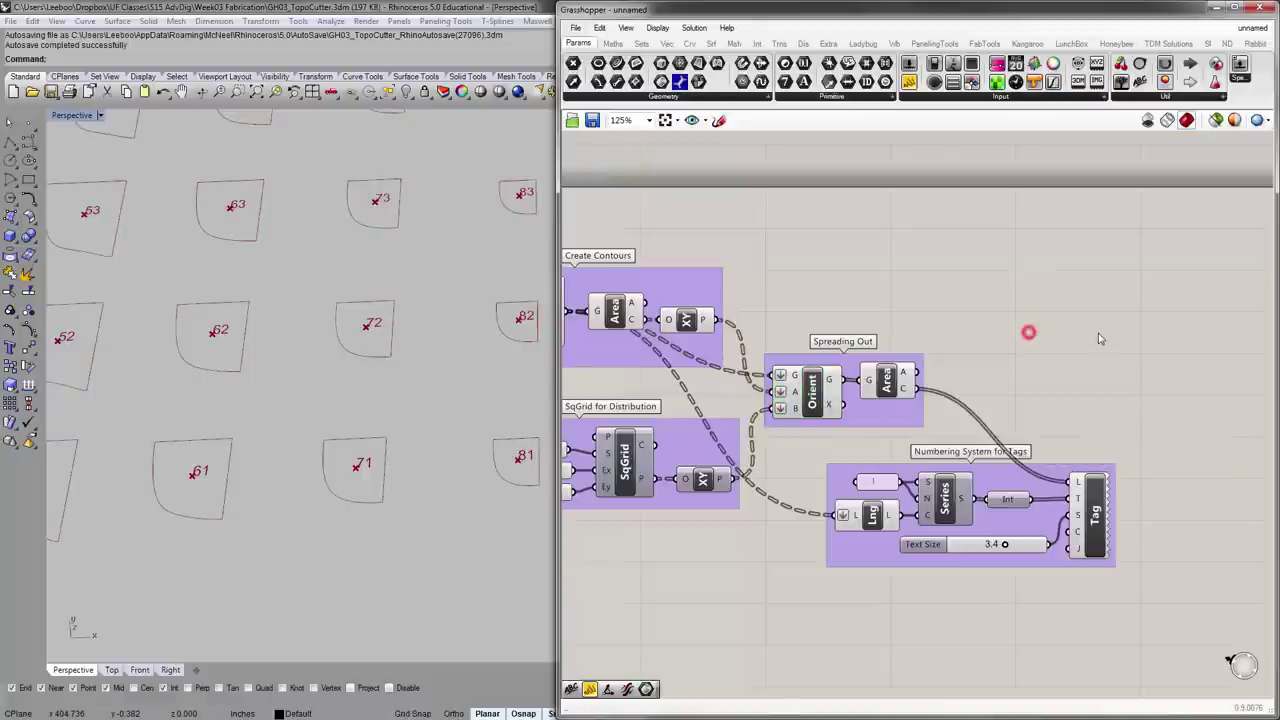
left_click(802, 377)
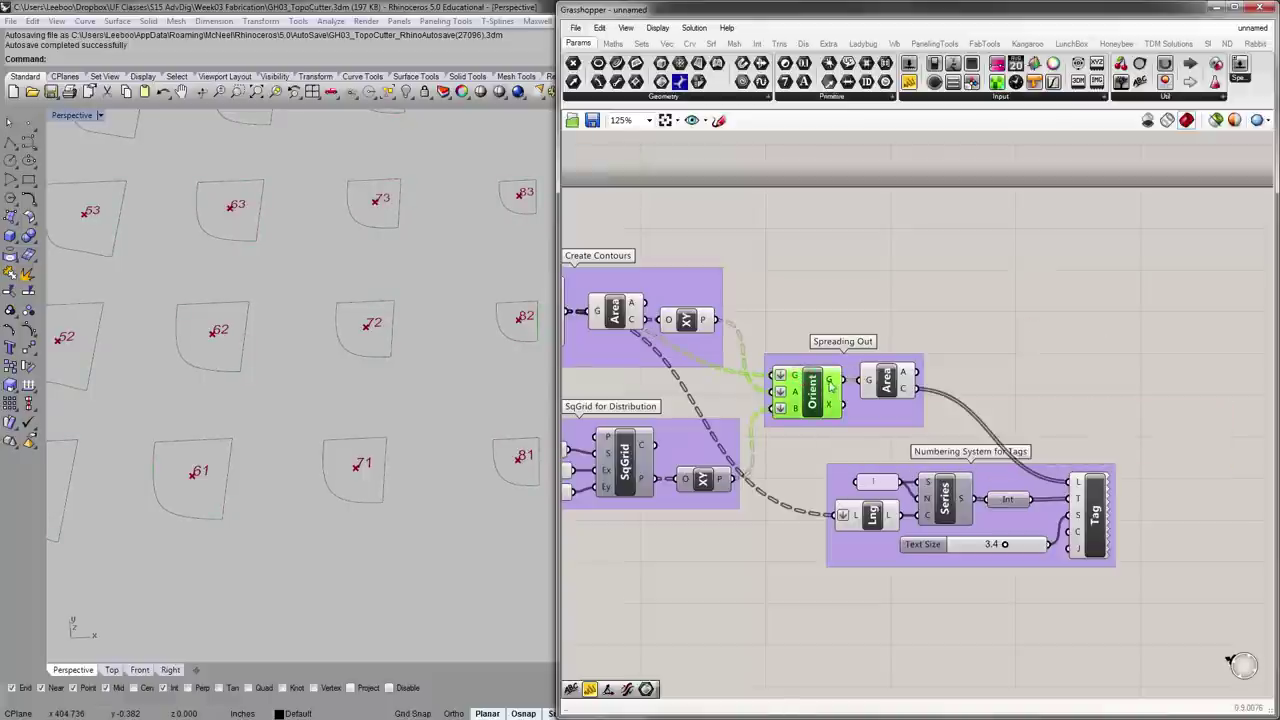
left_click_drag(830, 382, 846, 380)
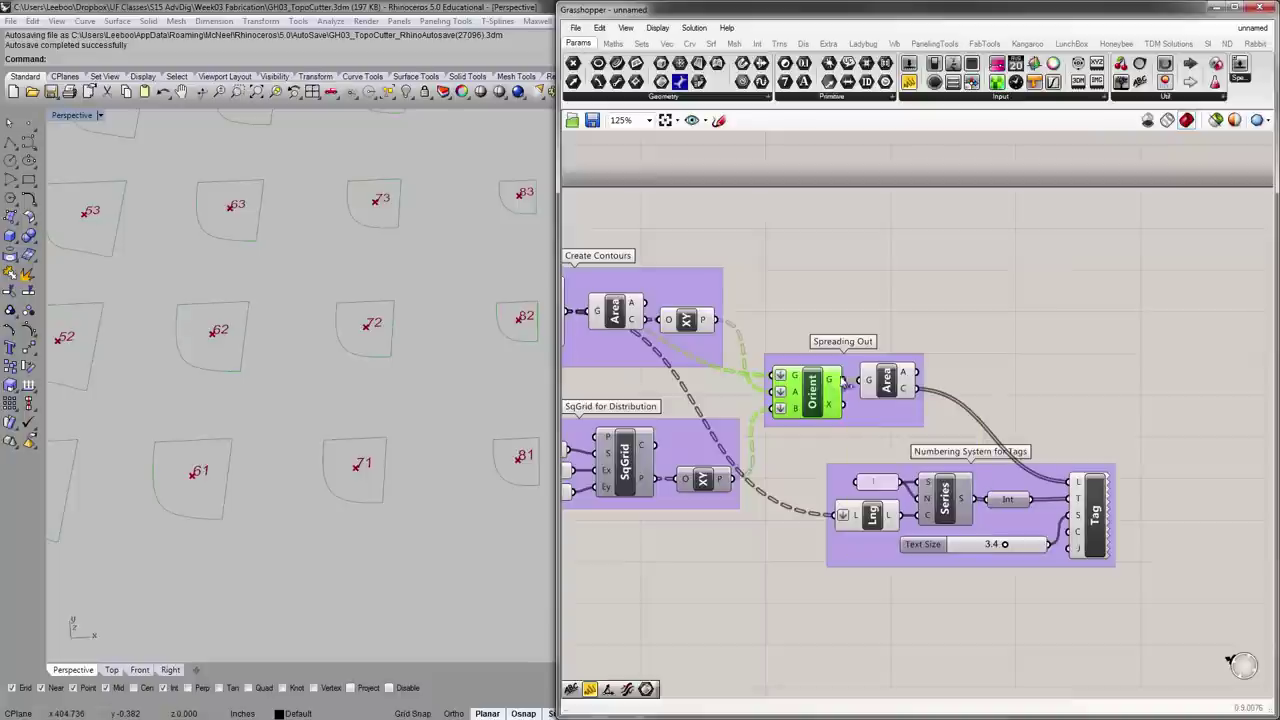
- Try collecting the Orient component's geometry in a Brep parameter, and delete that parameter
left_click(594, 97)
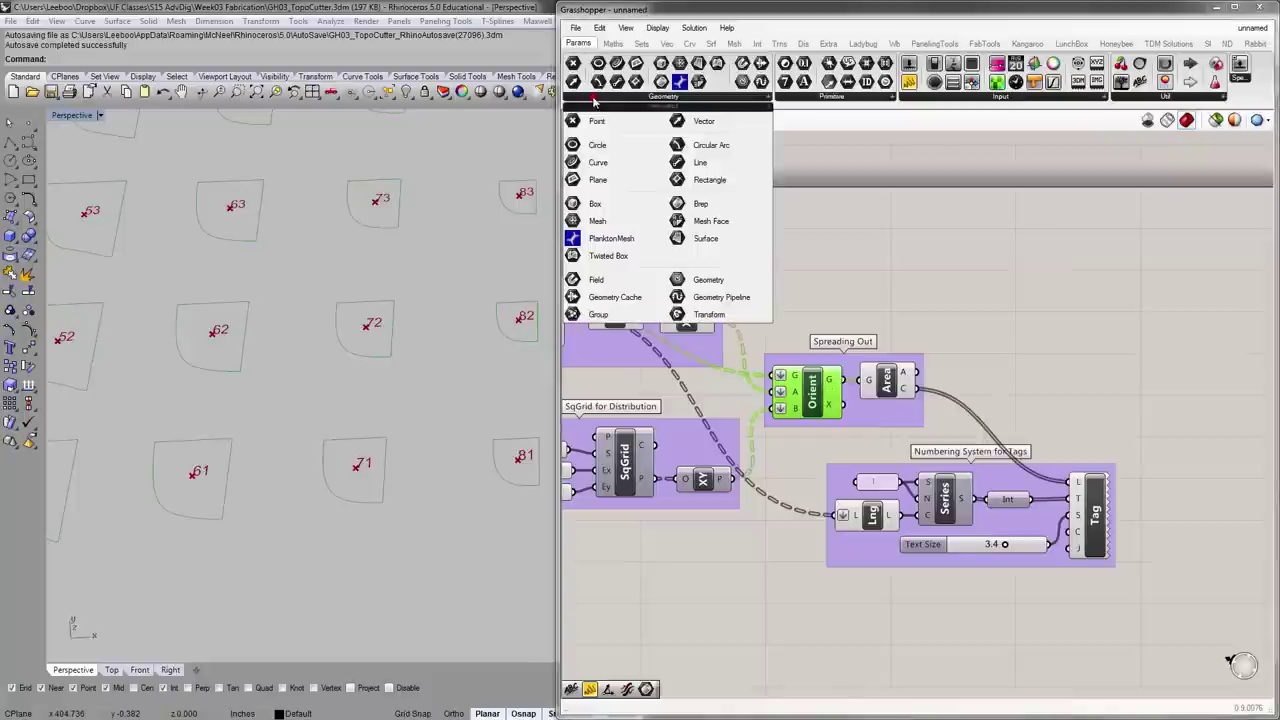
left_click(720, 207)
left_click(1057, 287)
left_click_drag(846, 381, 1069, 341)
left_click(1030, 300)
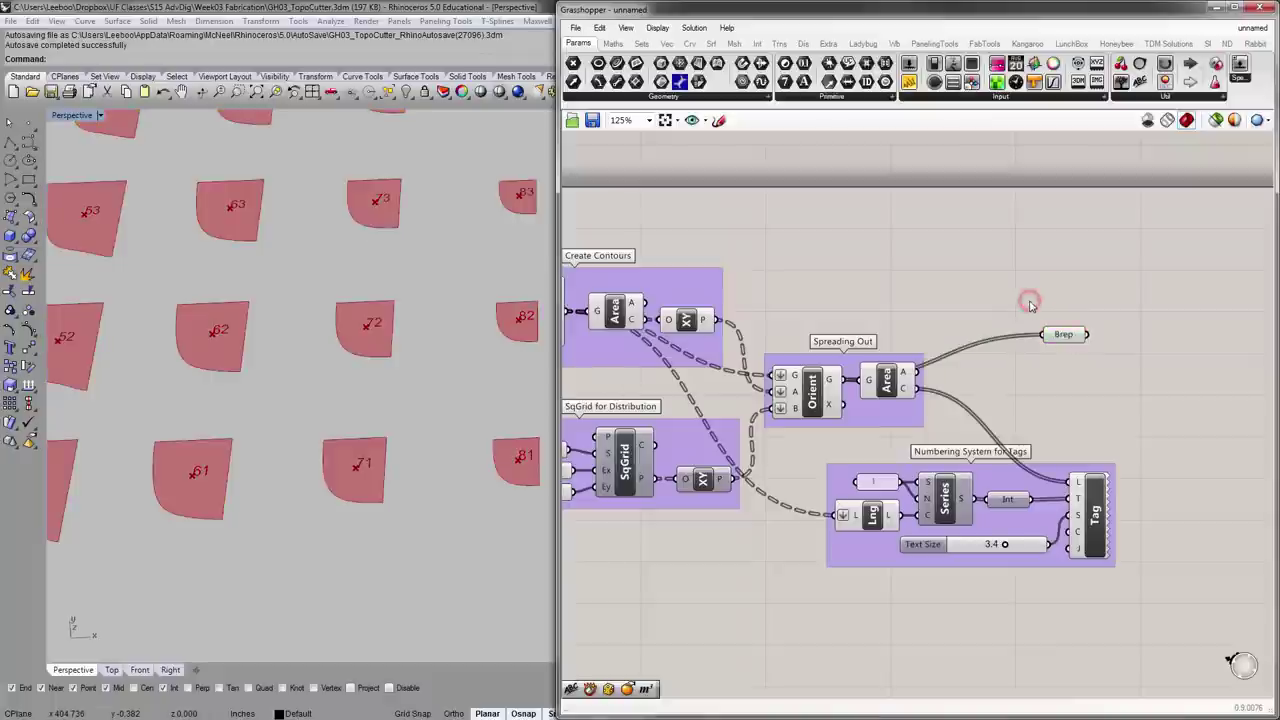
left_click(1063, 334)
key("Delete")
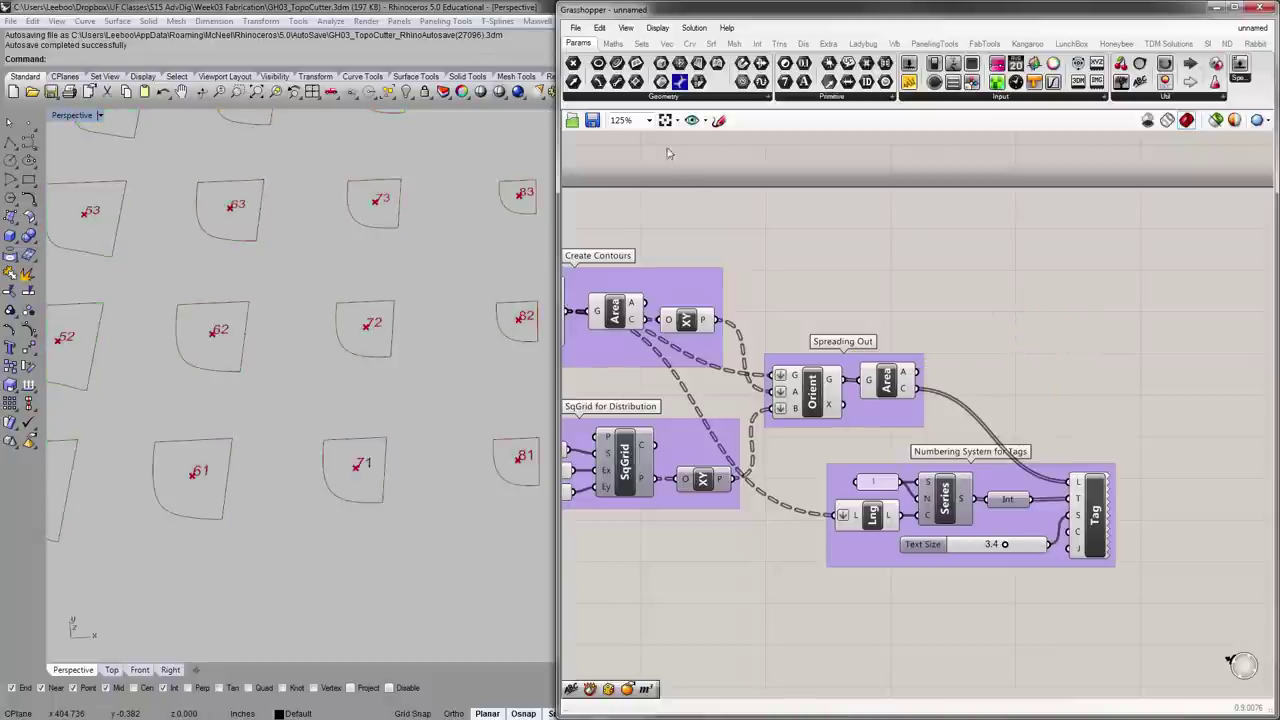
- Add a Curve parameter at the end of the definition and feed the Orient component's geometry output into it
left_click(633, 97)
left_click_drag(625, 162, 1077, 303)
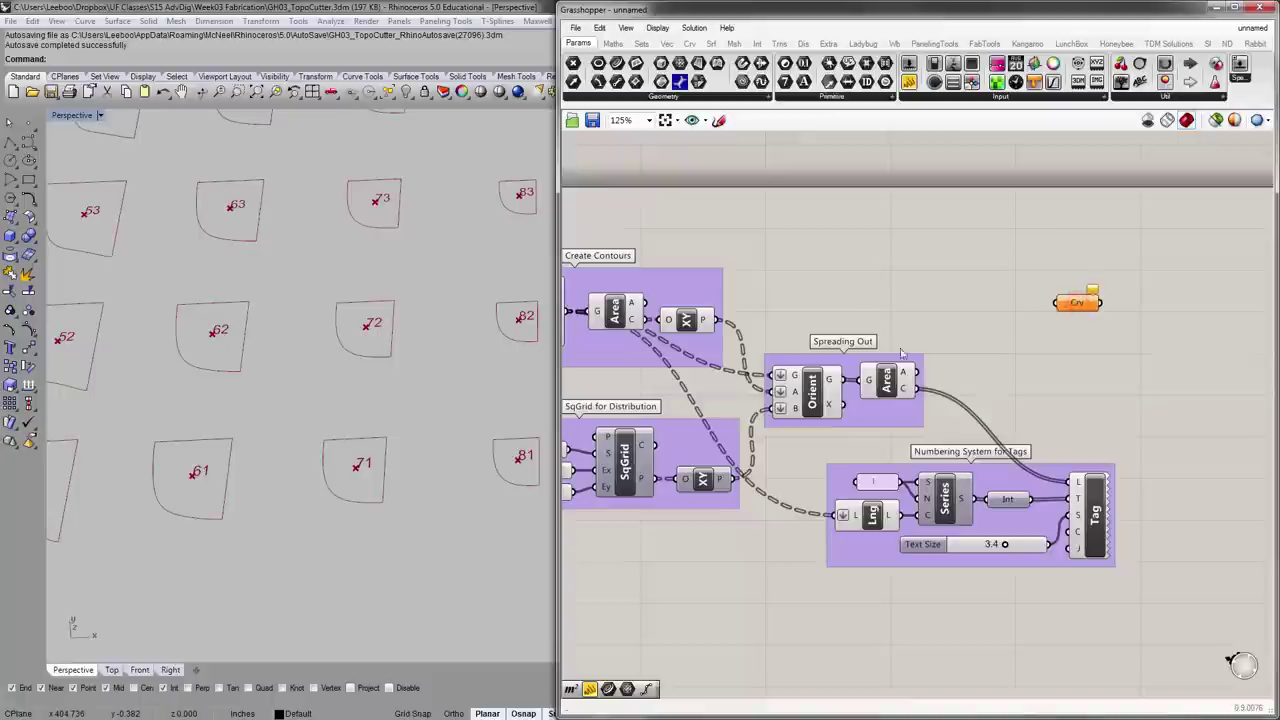
left_click_drag(914, 372, 1064, 311)
left_click(1088, 305)
left_click(1062, 316)
- Group the Curve parameter with a blob outline and name the group "Bake Topo Curves"
right_click(1070, 309)
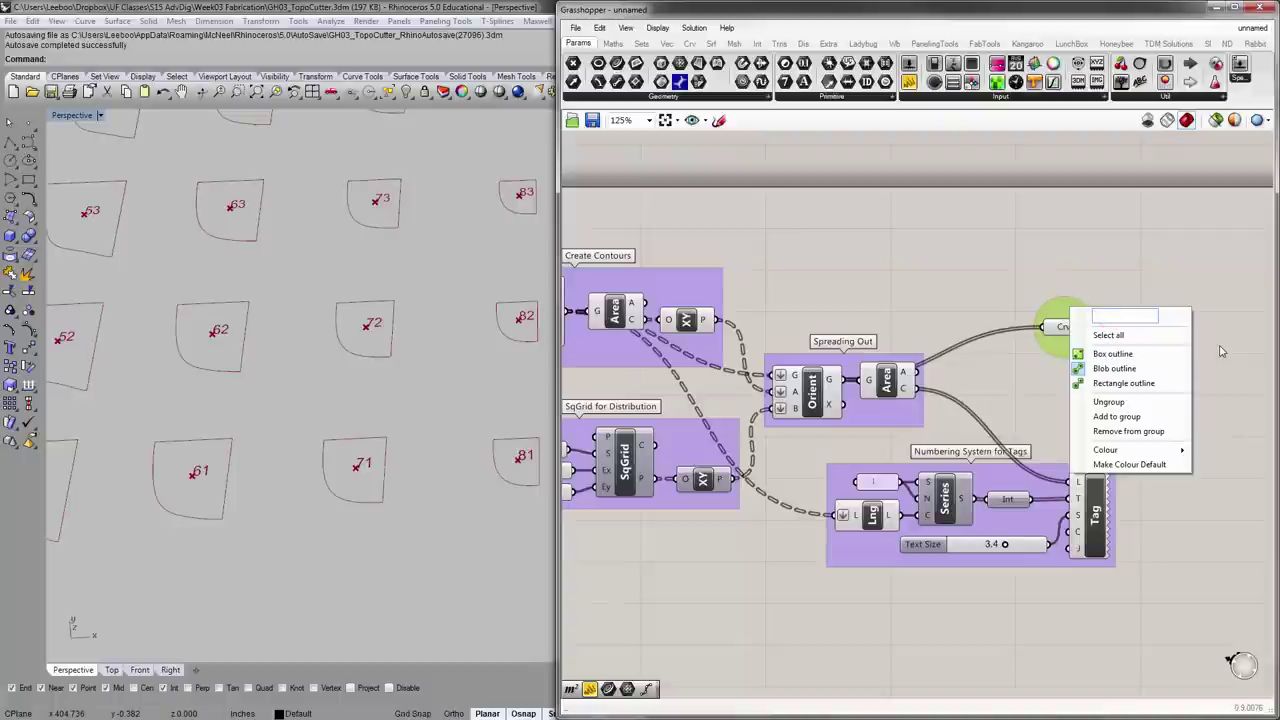
type("Bake Curves")
left_click(1243, 277)
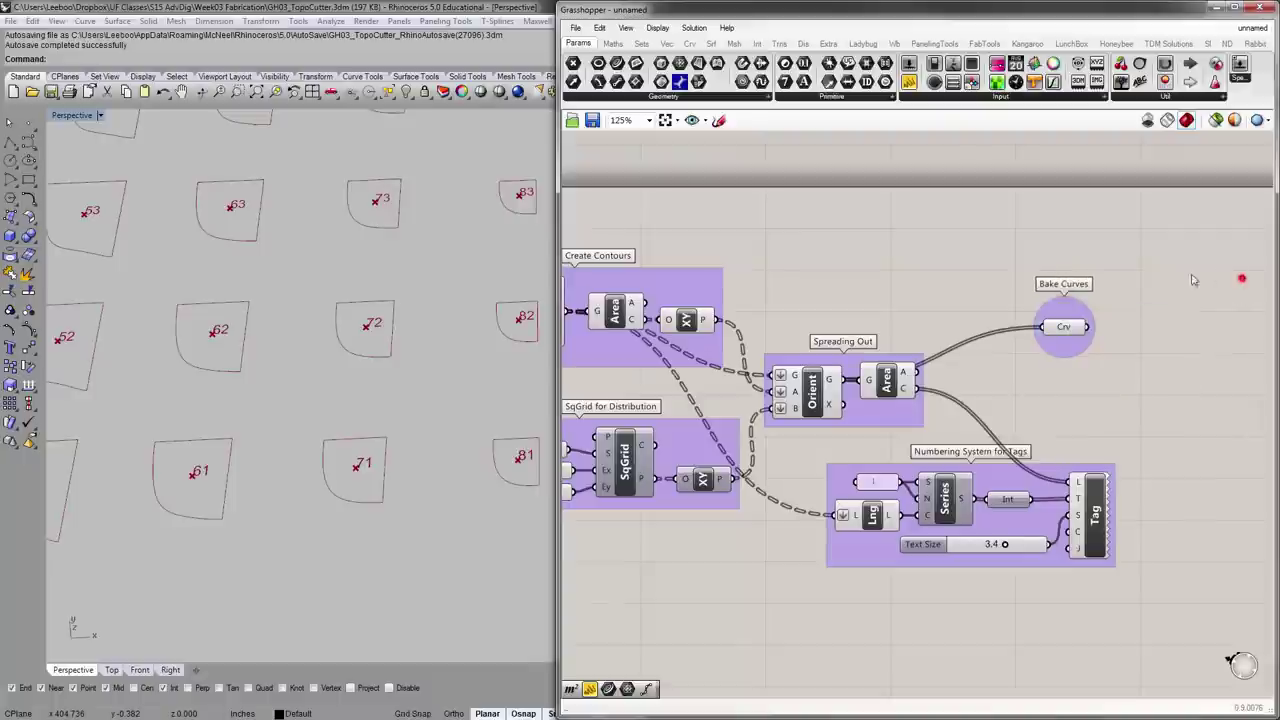
left_click_drag(1063, 325, 1077, 332)
right_click(1074, 306)
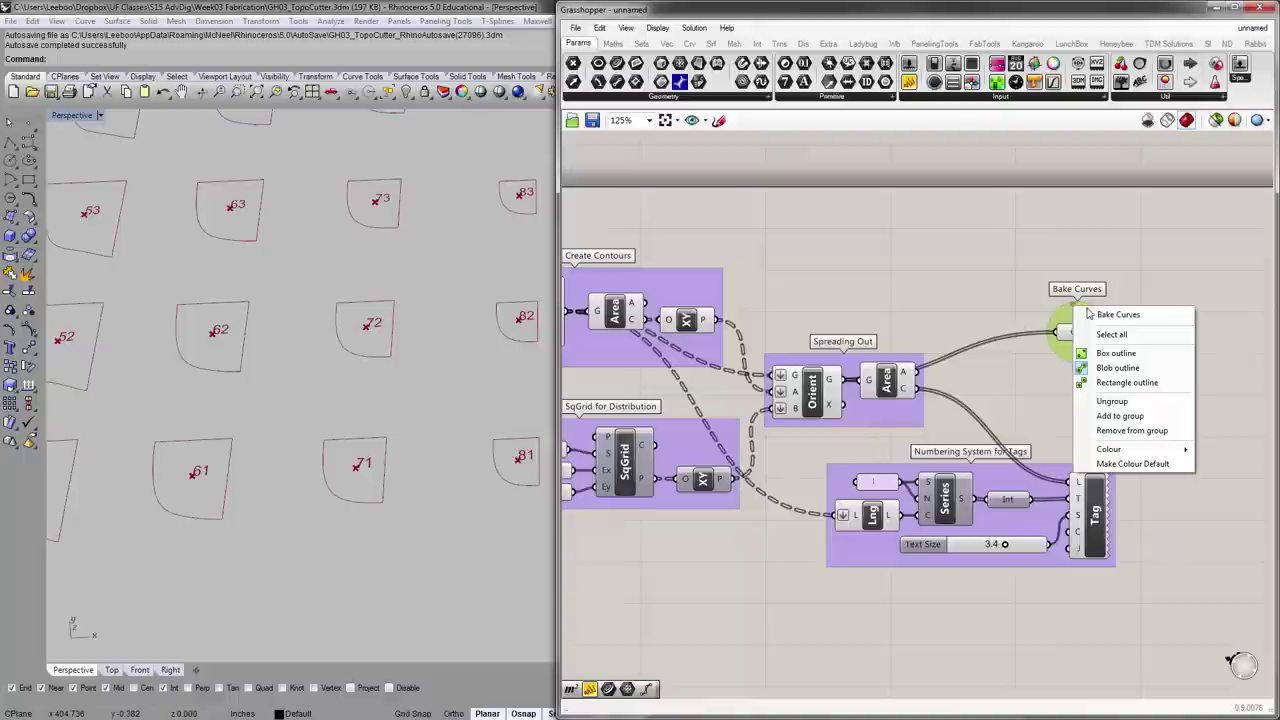
type("Topo")
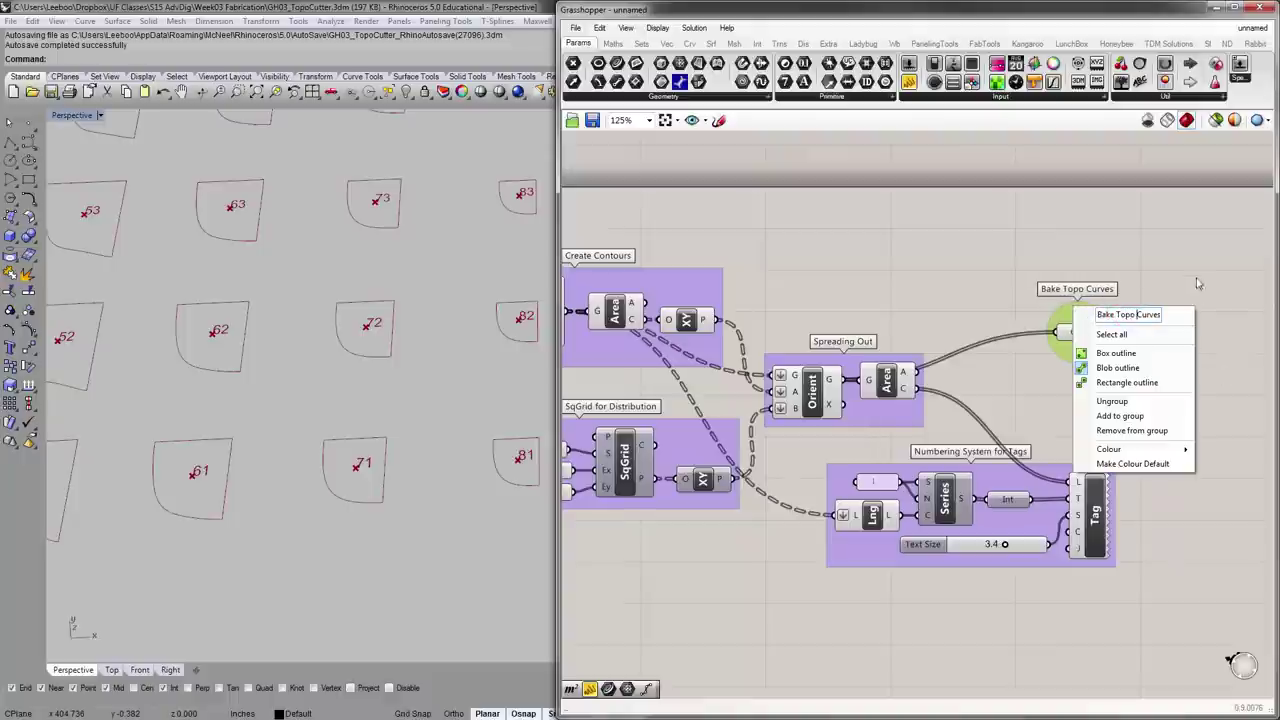
left_click(1143, 230)
- Highlight the Text Tag's output and reposition the Bake Topo Curves group slightly above that component
left_click(1086, 318)
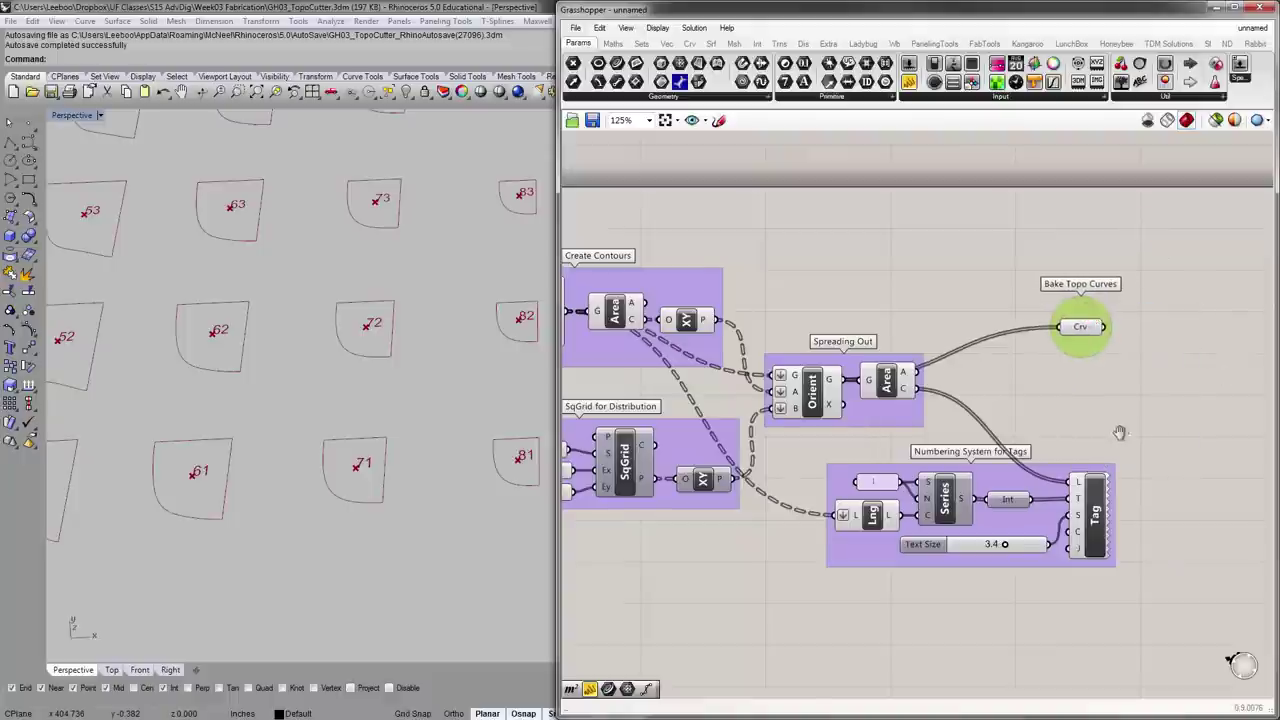
right_click_drag(1131, 441, 1120, 431)
left_click(1076, 497)
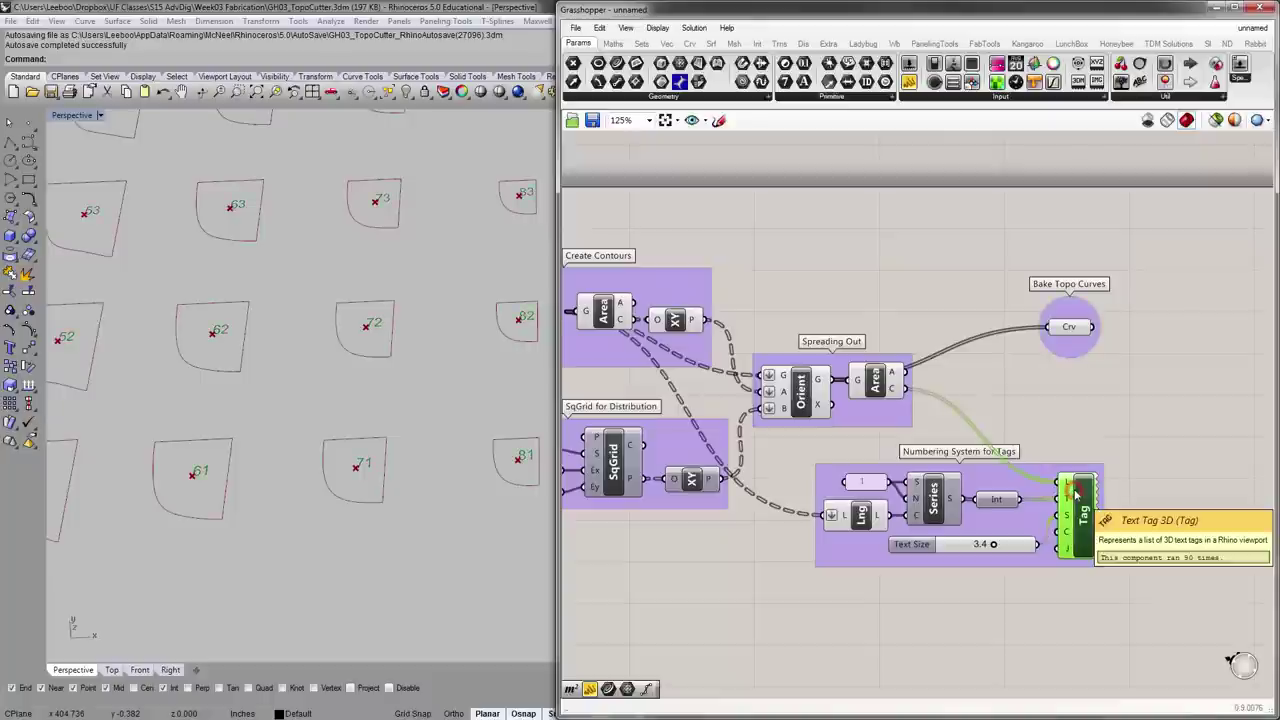
left_click(1103, 403)
left_click_drag(1070, 327, 1081, 333)
left_click(1080, 429)
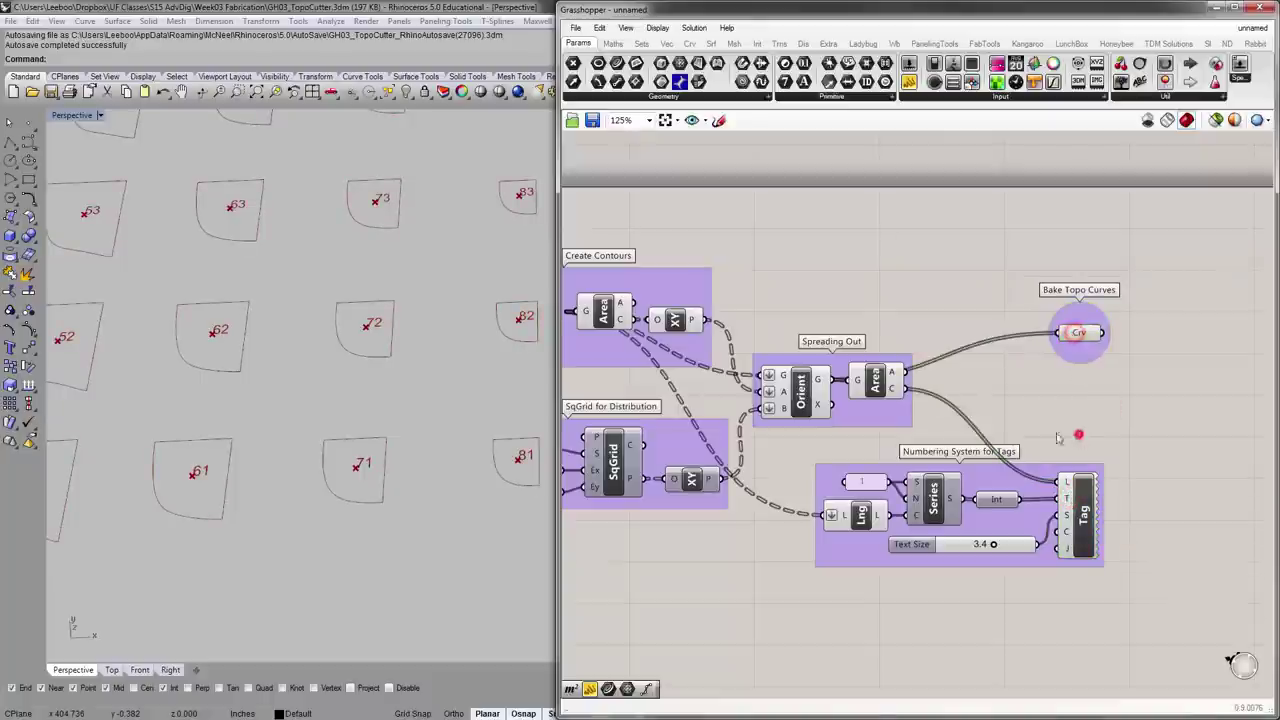
- Turn off the viewport preview of the Orient, adjoining Area and List Length components
scroll(307, 437, "down", 5)
right_click_drag(823, 300, 847, 316)
left_click(830, 405)
left_click(866, 289)
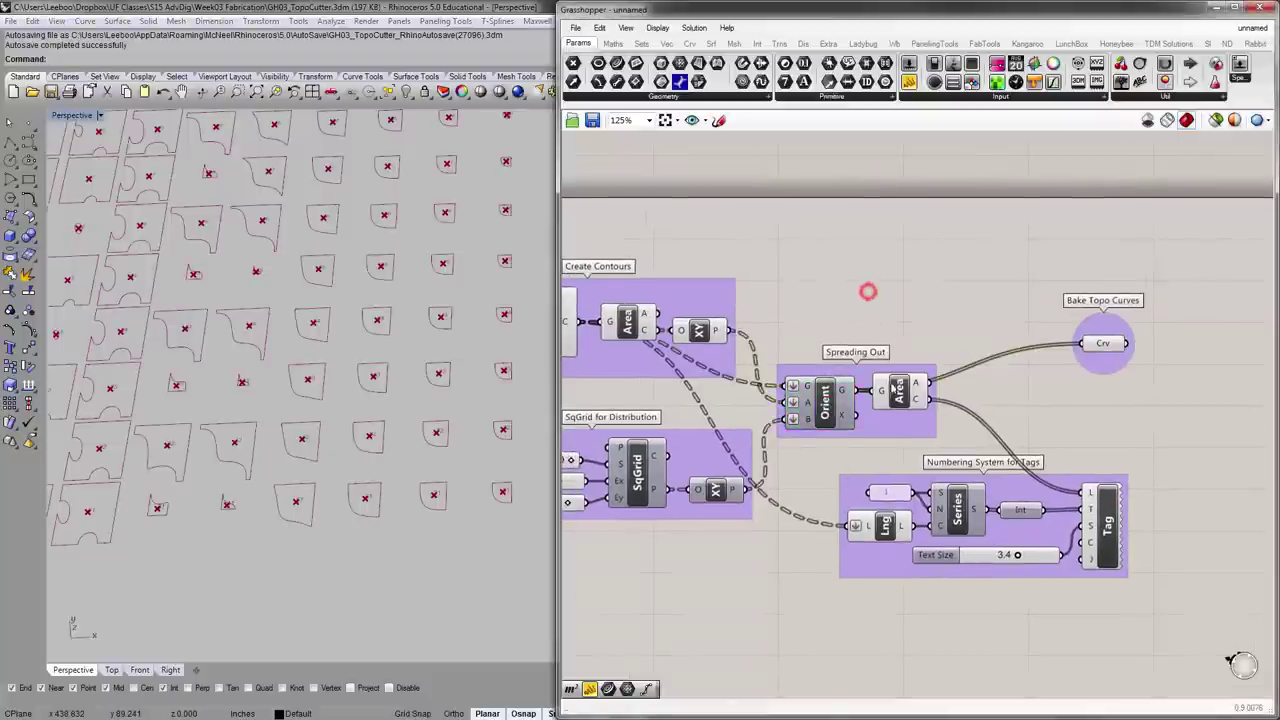
left_click(877, 537)
left_click(814, 563)
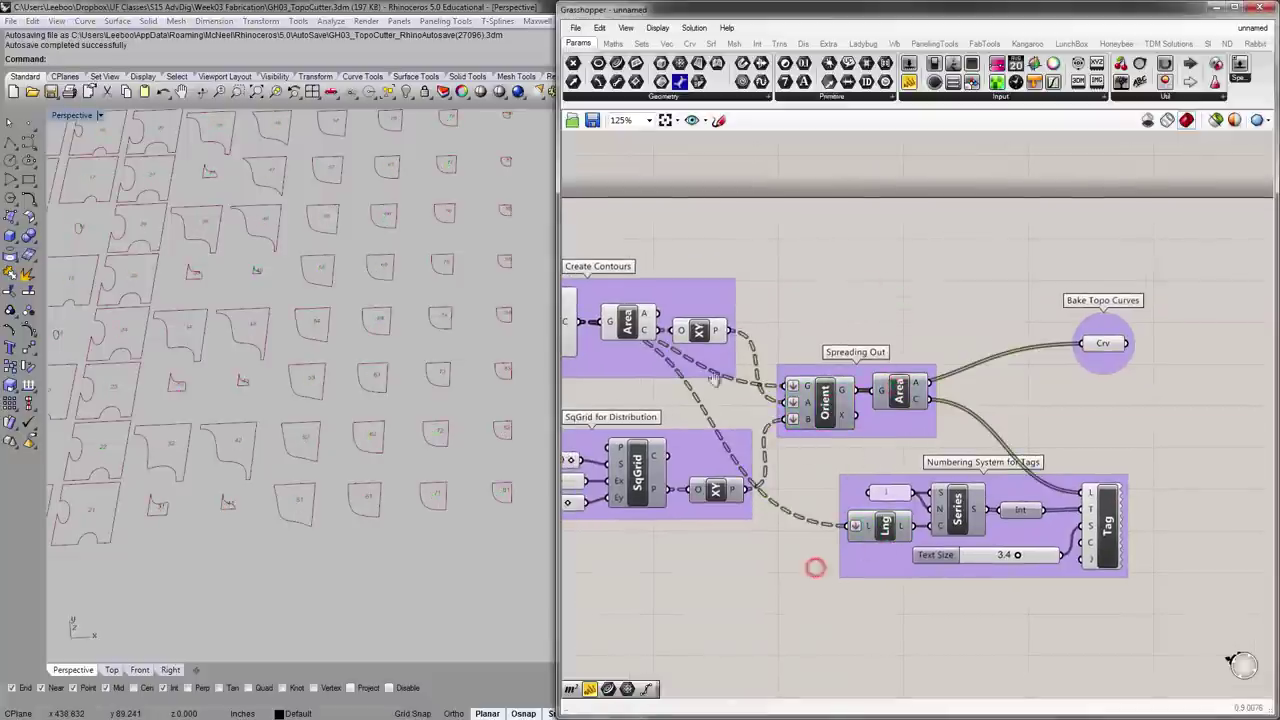
- Turn off the preview of the components in the Create Contours group and check the whole layout in the viewport
right_click_drag(814, 563, 1032, 587)
left_click(767, 346)
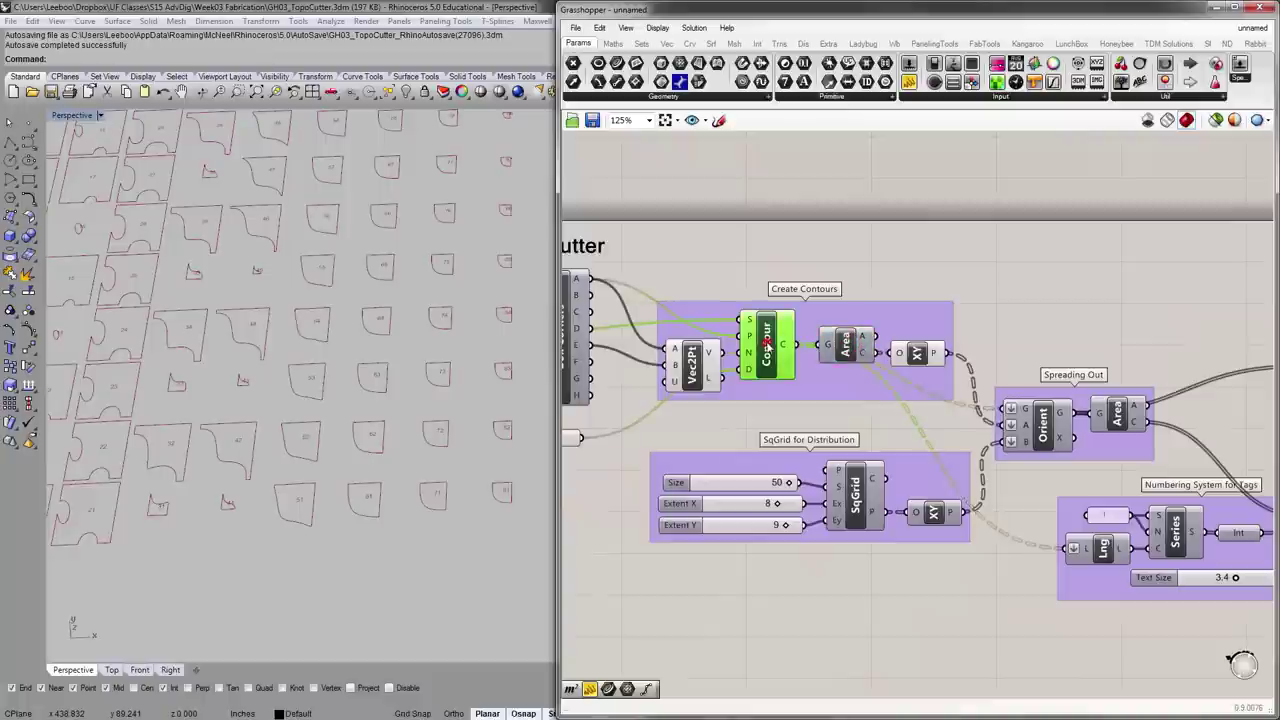
left_click(928, 352)
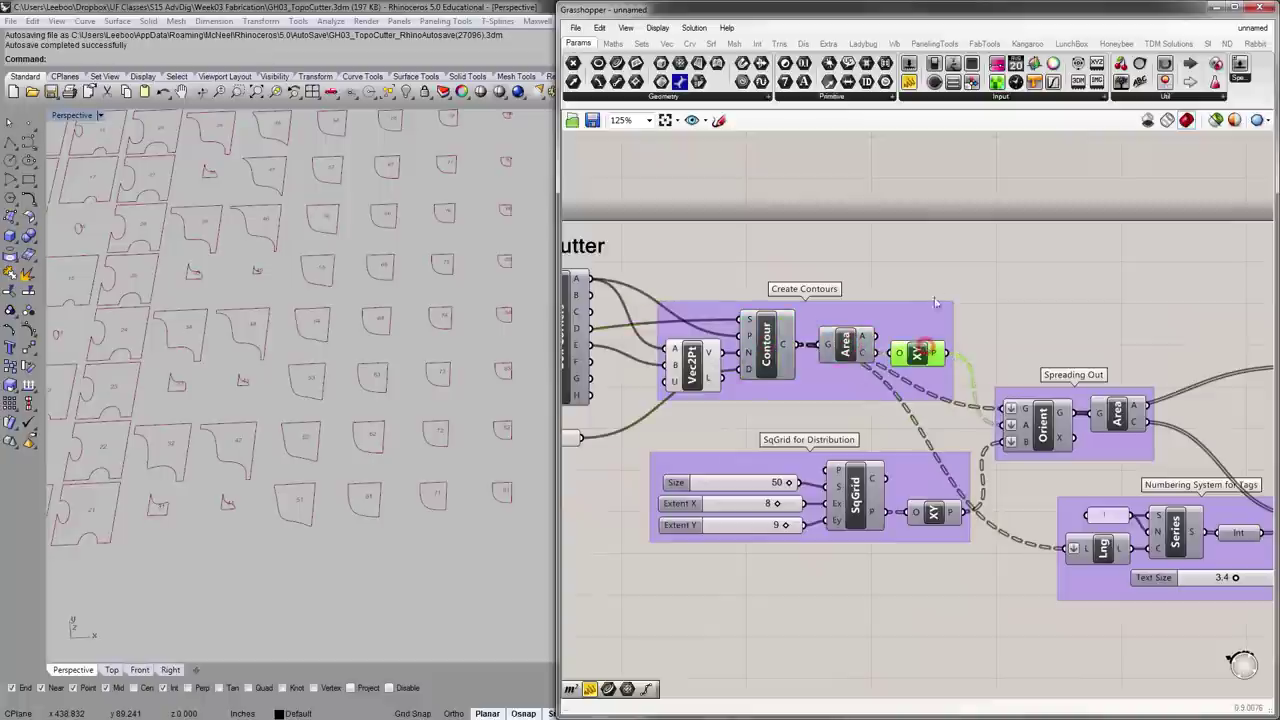
left_click(940, 281)
right_click_drag(890, 404, 898, 398)
scroll(311, 366, "down", 6)
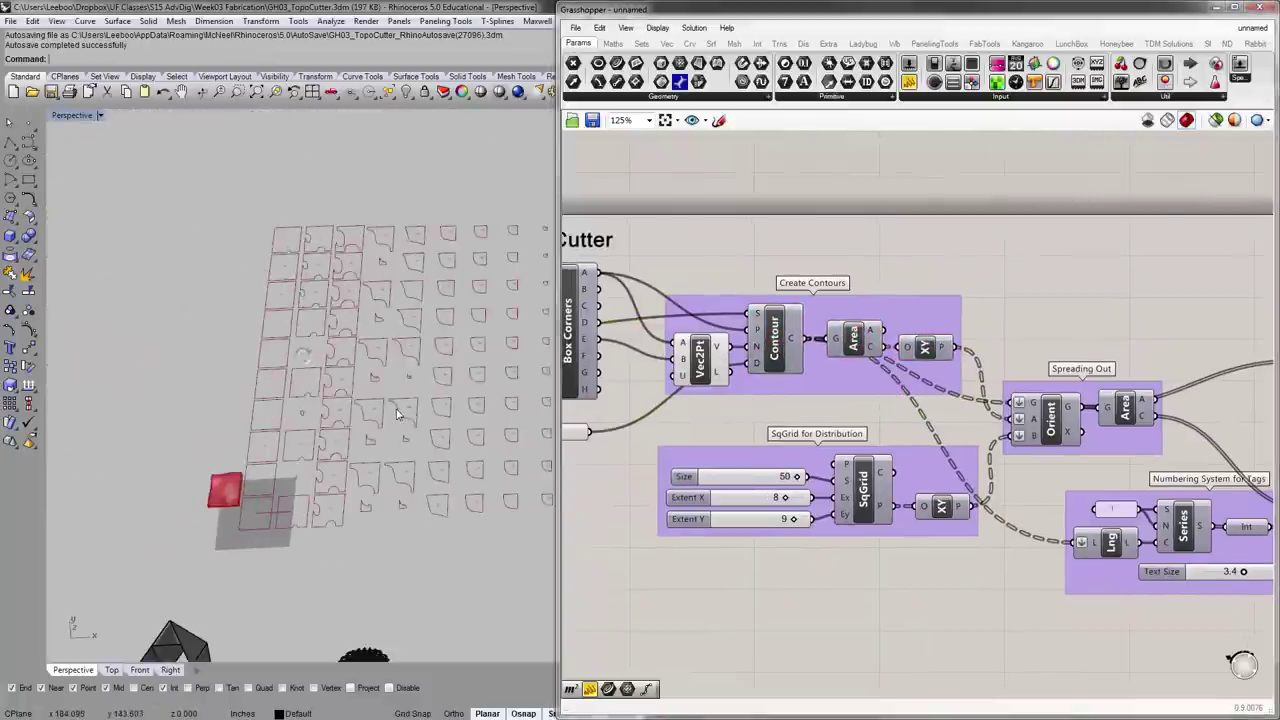